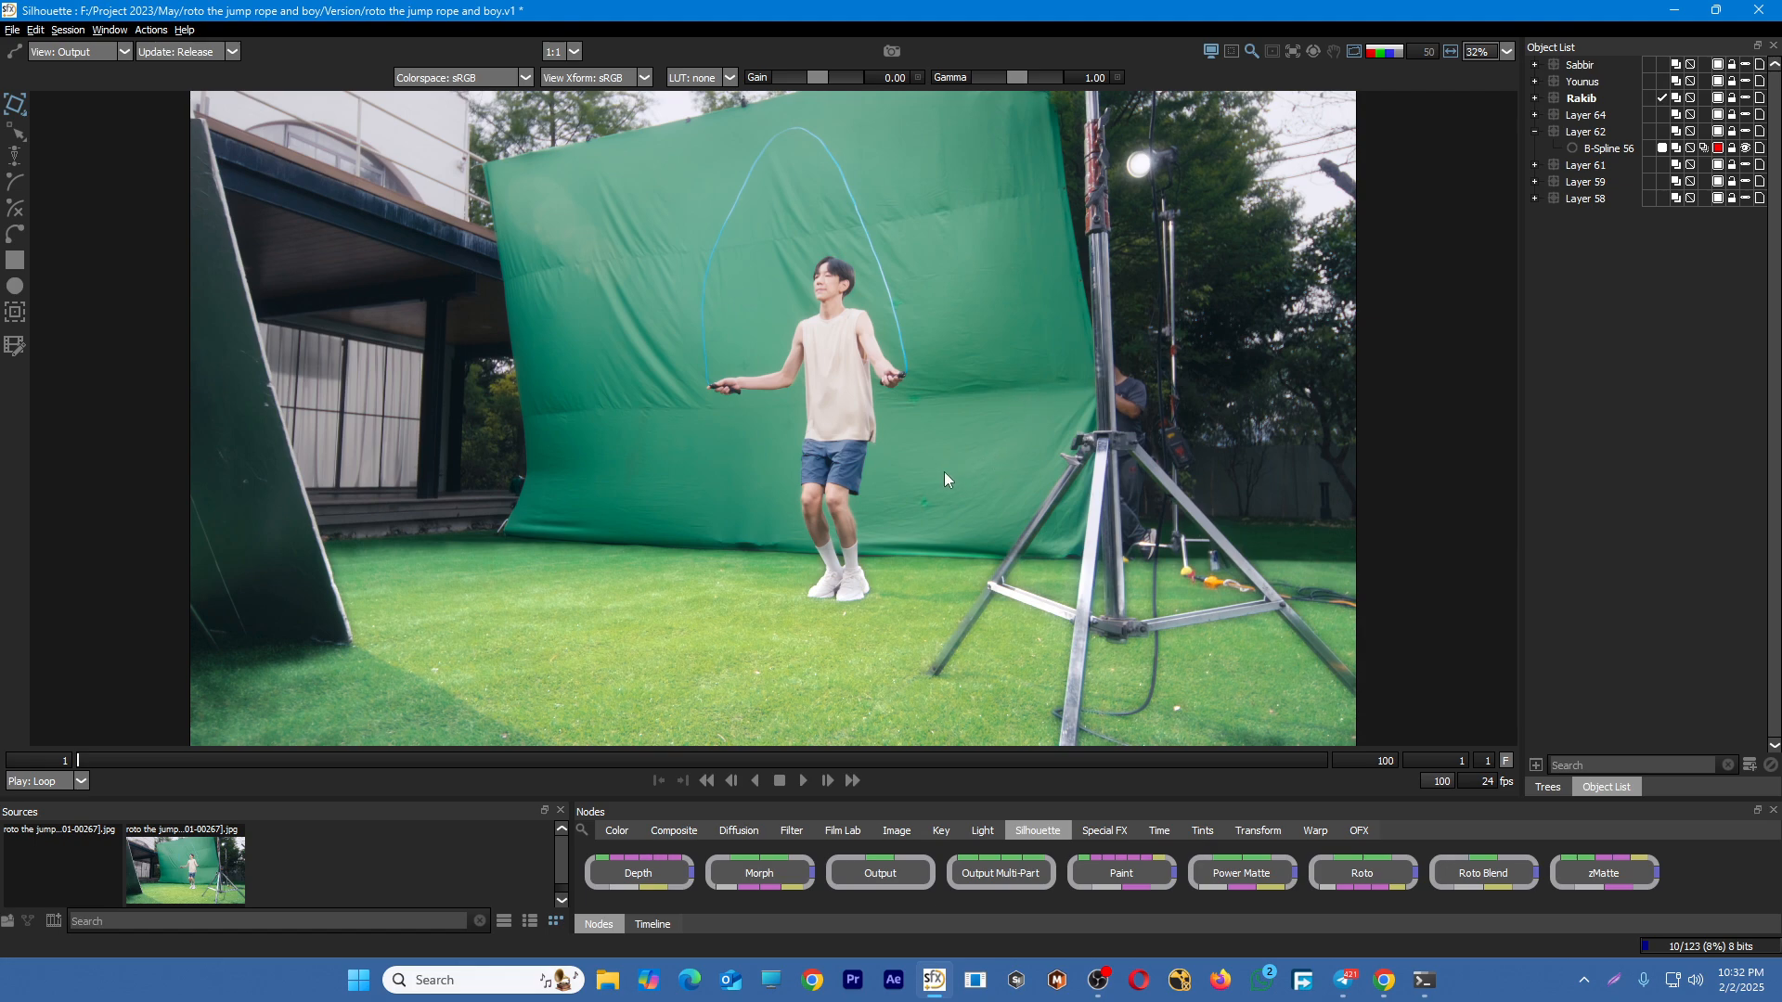
Make the roto splines of the first layer in the object list visible over the boy
{"action": "key", "text": "a"}
{"action": "key", "text": "a"}
{"action": "left_click", "coordinate": [1746, 65]}
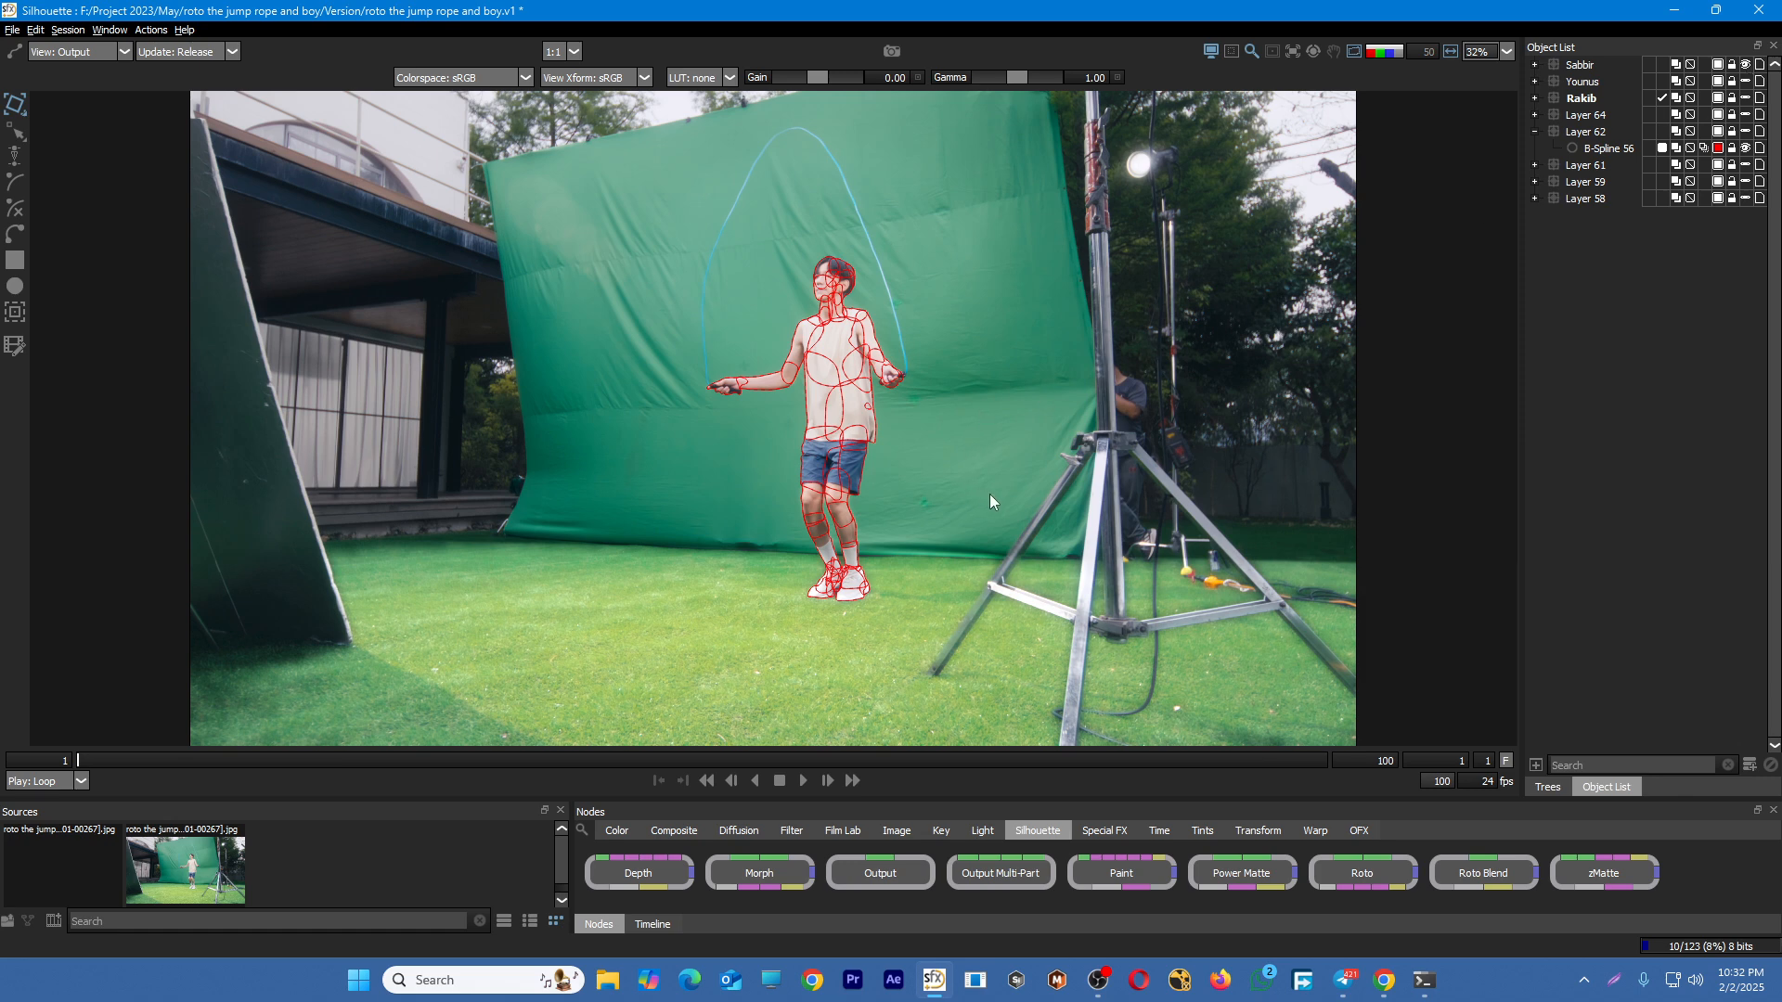
{"action": "scroll", "coordinate": [932, 425], "scroll_direction": "up", "scroll_amount": 6}
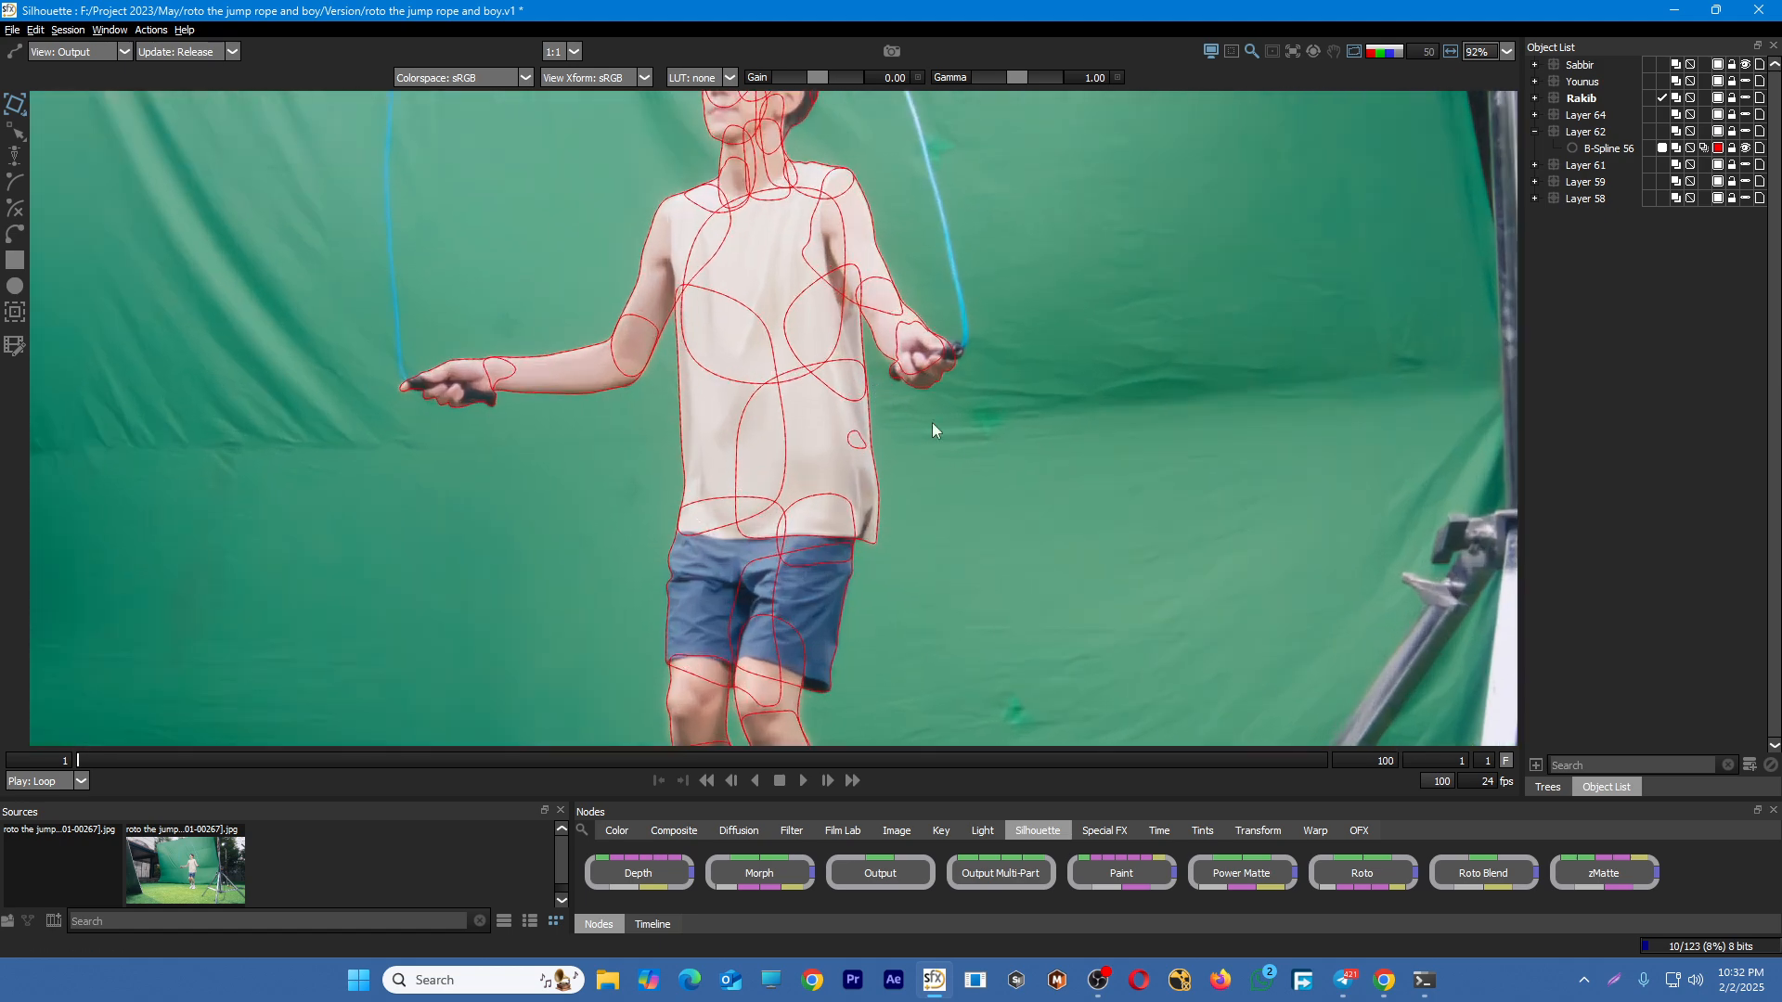
Go to the next keyframe of the small spline near the shirt's hem corner and follow its shape through frame 22
{"action": "left_click", "coordinate": [800, 448]}
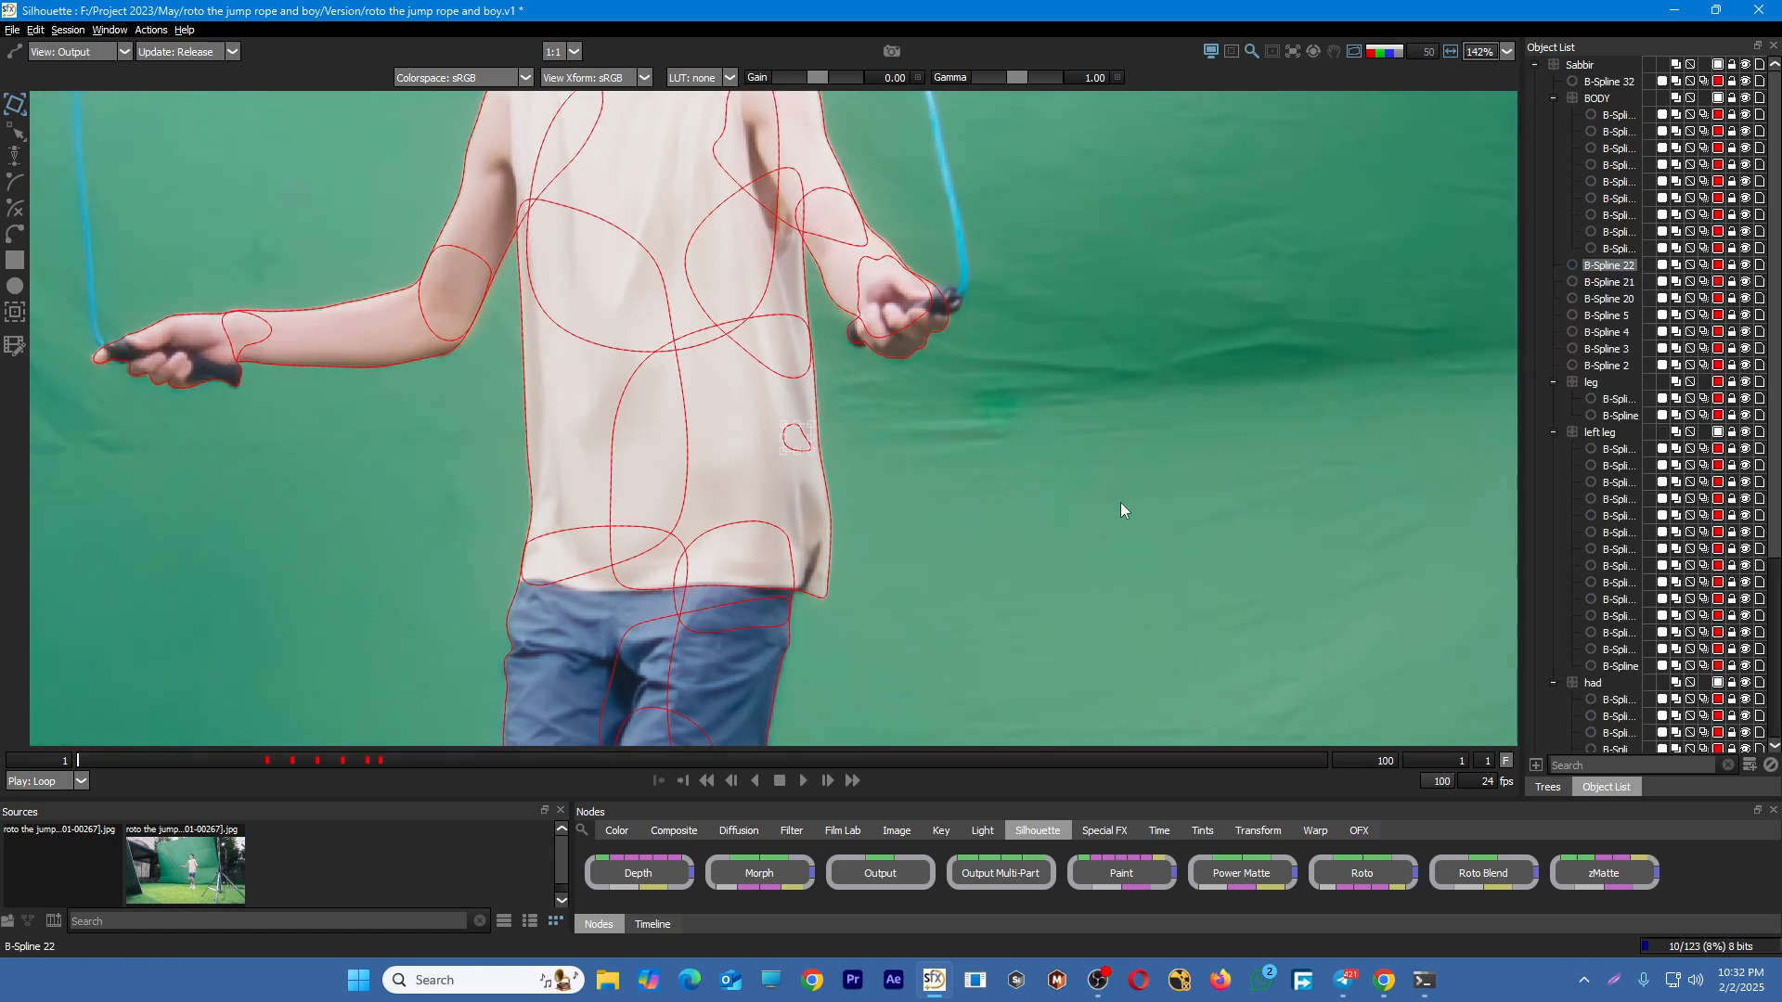
{"action": "key", "text": "ctrl+Right"}
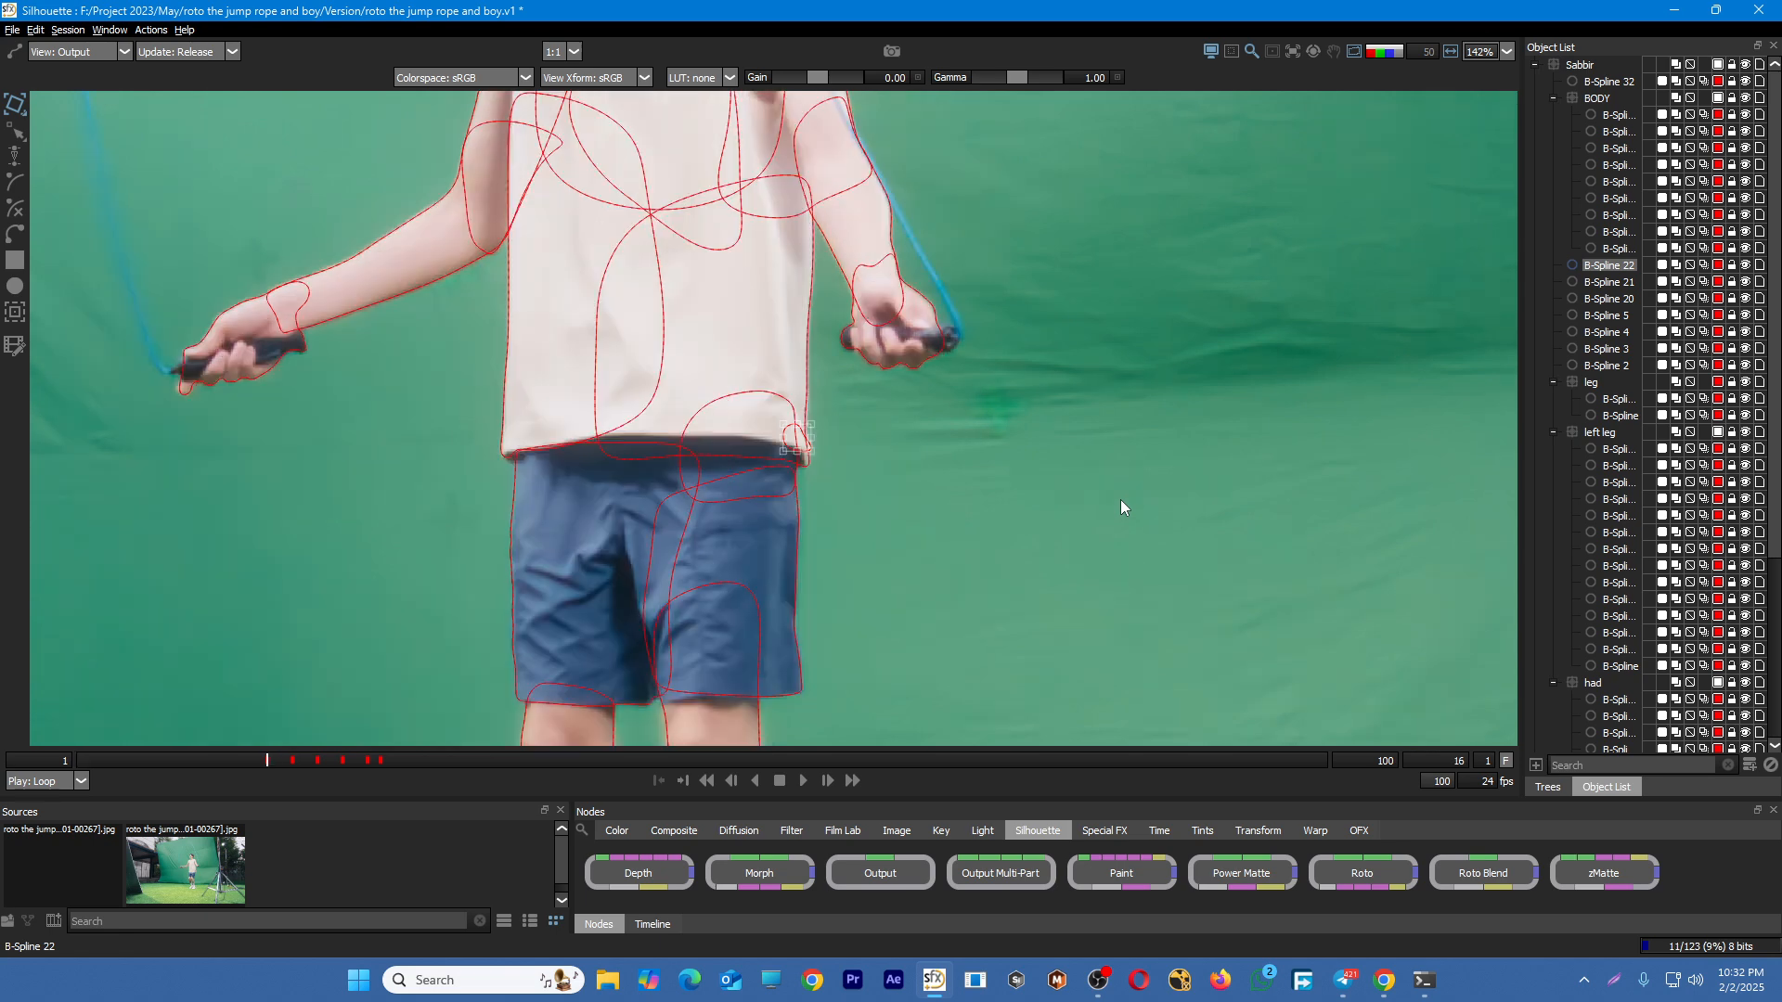
{"action": "left_click", "coordinate": [933, 494]}
{"action": "scroll", "coordinate": [791, 447], "scroll_direction": "up", "scroll_amount": 2}
{"action": "key", "text": "Right"}
{"action": "scroll", "coordinate": [845, 447], "scroll_direction": "up", "scroll_amount": 1}
{"action": "key", "text": "Right"}
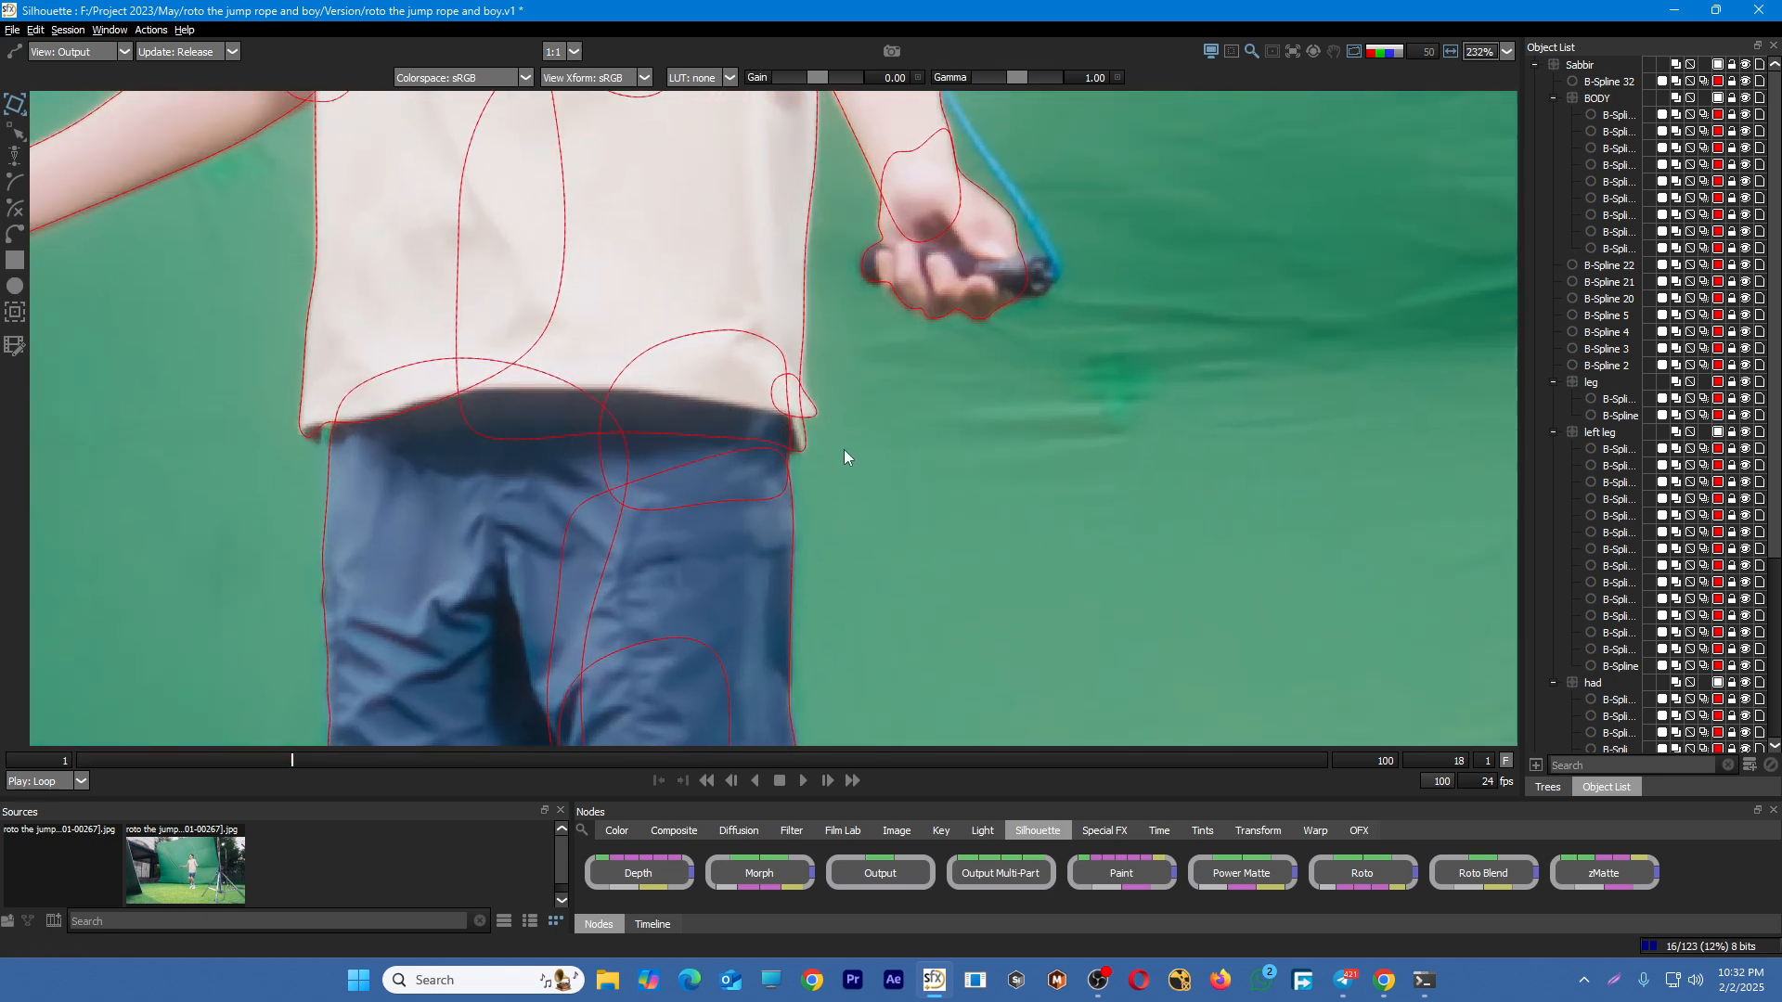
{"action": "key", "text": "Right"}
{"action": "key", "text": "Right"}
{"action": "key", "text": "Right"}
{"action": "key", "text": "Right"}
{"action": "scroll", "coordinate": [800, 345], "scroll_direction": "up", "scroll_amount": 2}
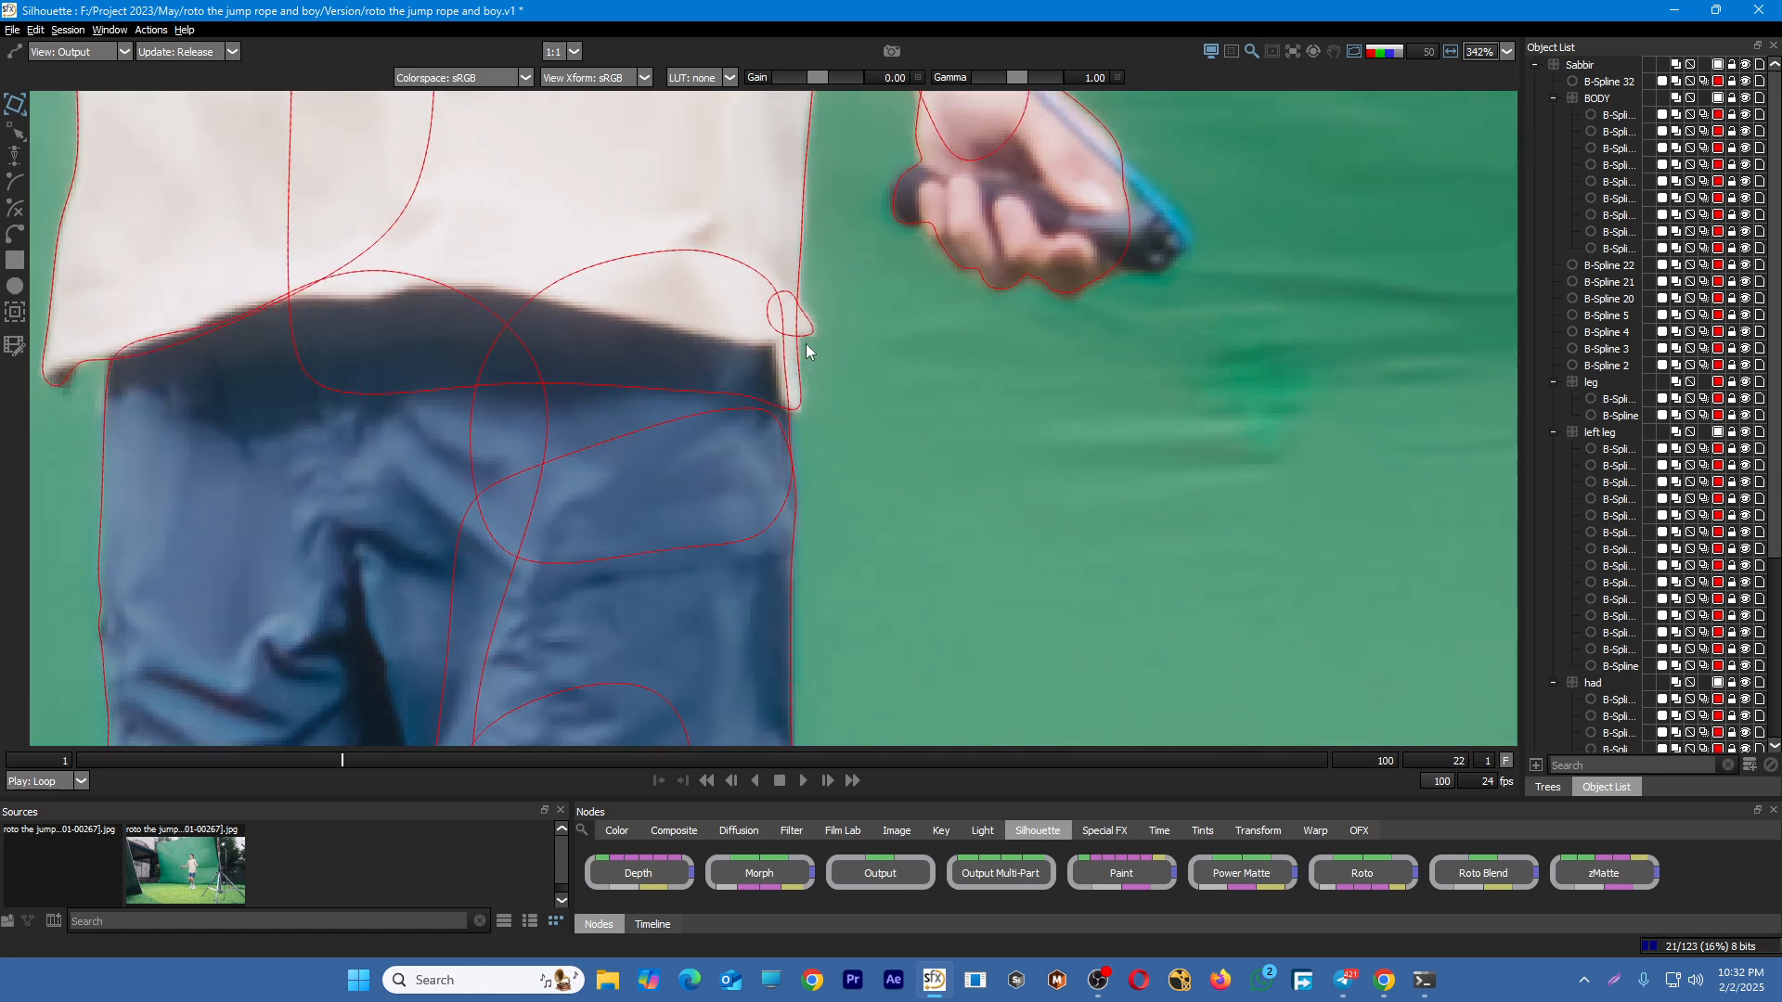
Step back to frame 13 and select the small hem spline at frame 15 to inspect its keyframes
{"action": "key", "text": "Left"}
{"action": "key", "text": "Left"}
{"action": "key", "text": "Left"}
{"action": "key", "text": "Left"}
{"action": "key", "text": "Left"}
{"action": "key", "text": "Left"}
{"action": "key", "text": "Left"}
{"action": "key", "text": "Left"}
{"action": "key", "text": "Left"}
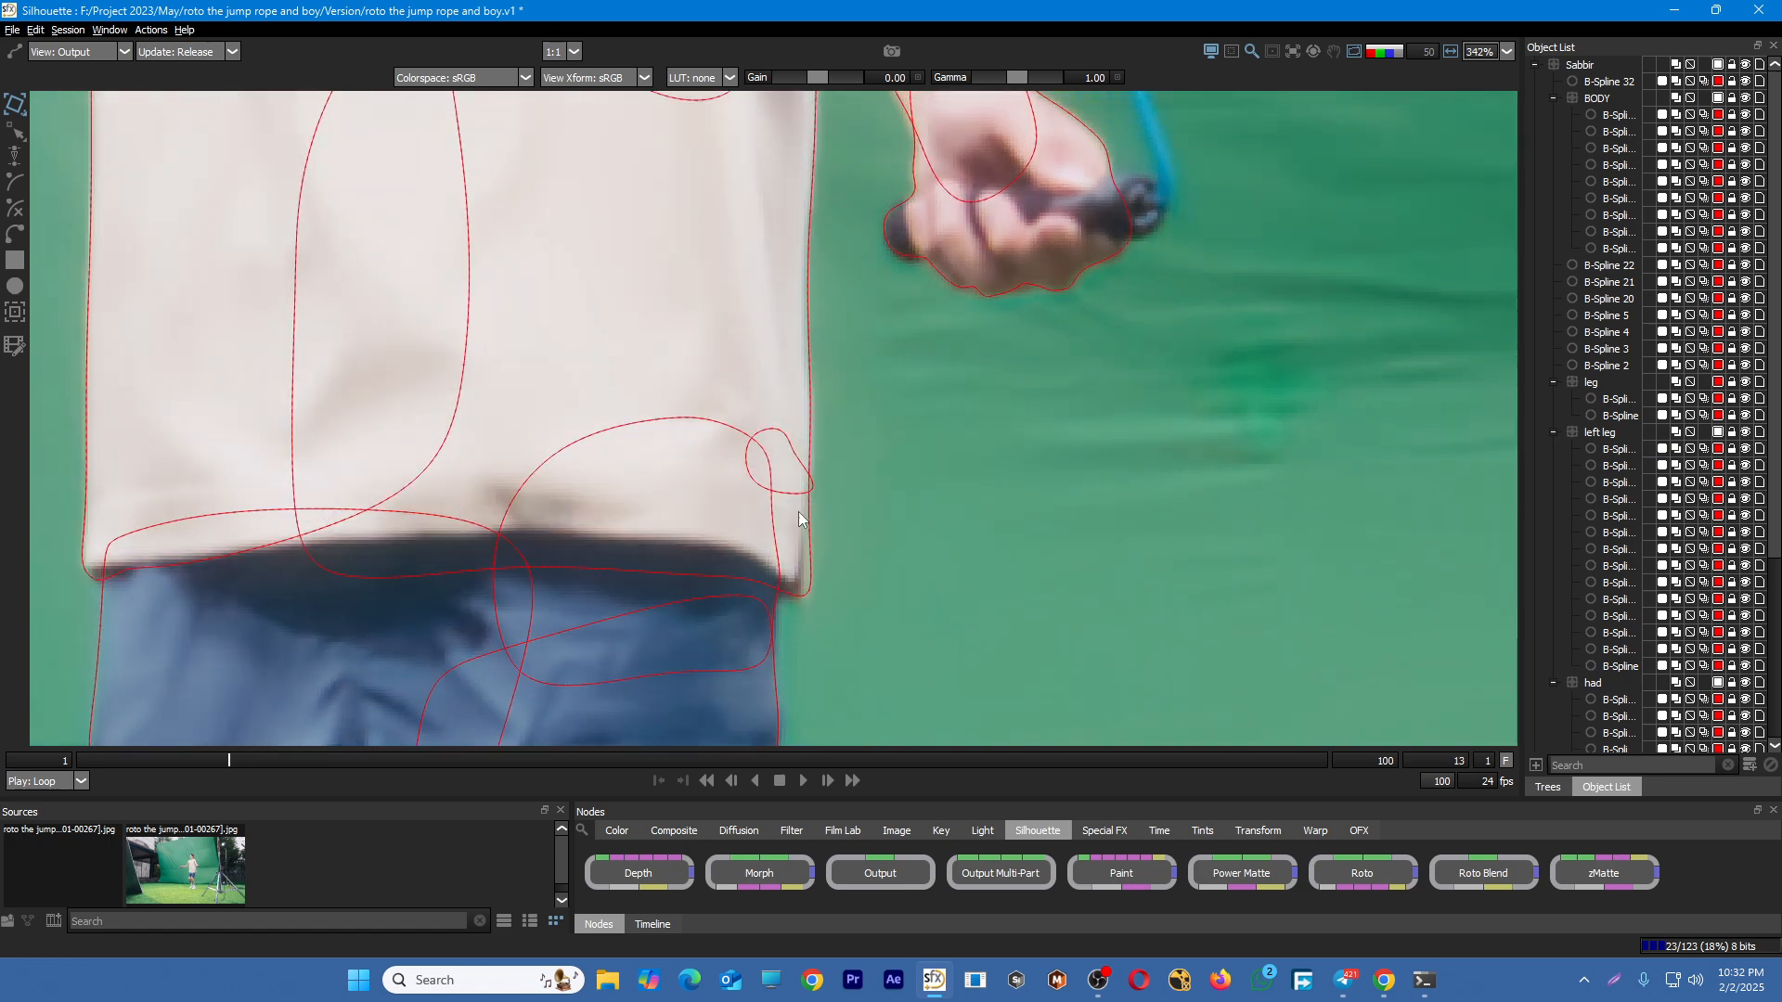
{"action": "key", "text": "Right"}
{"action": "key", "text": "Right"}
{"action": "left_click", "coordinate": [811, 485]}
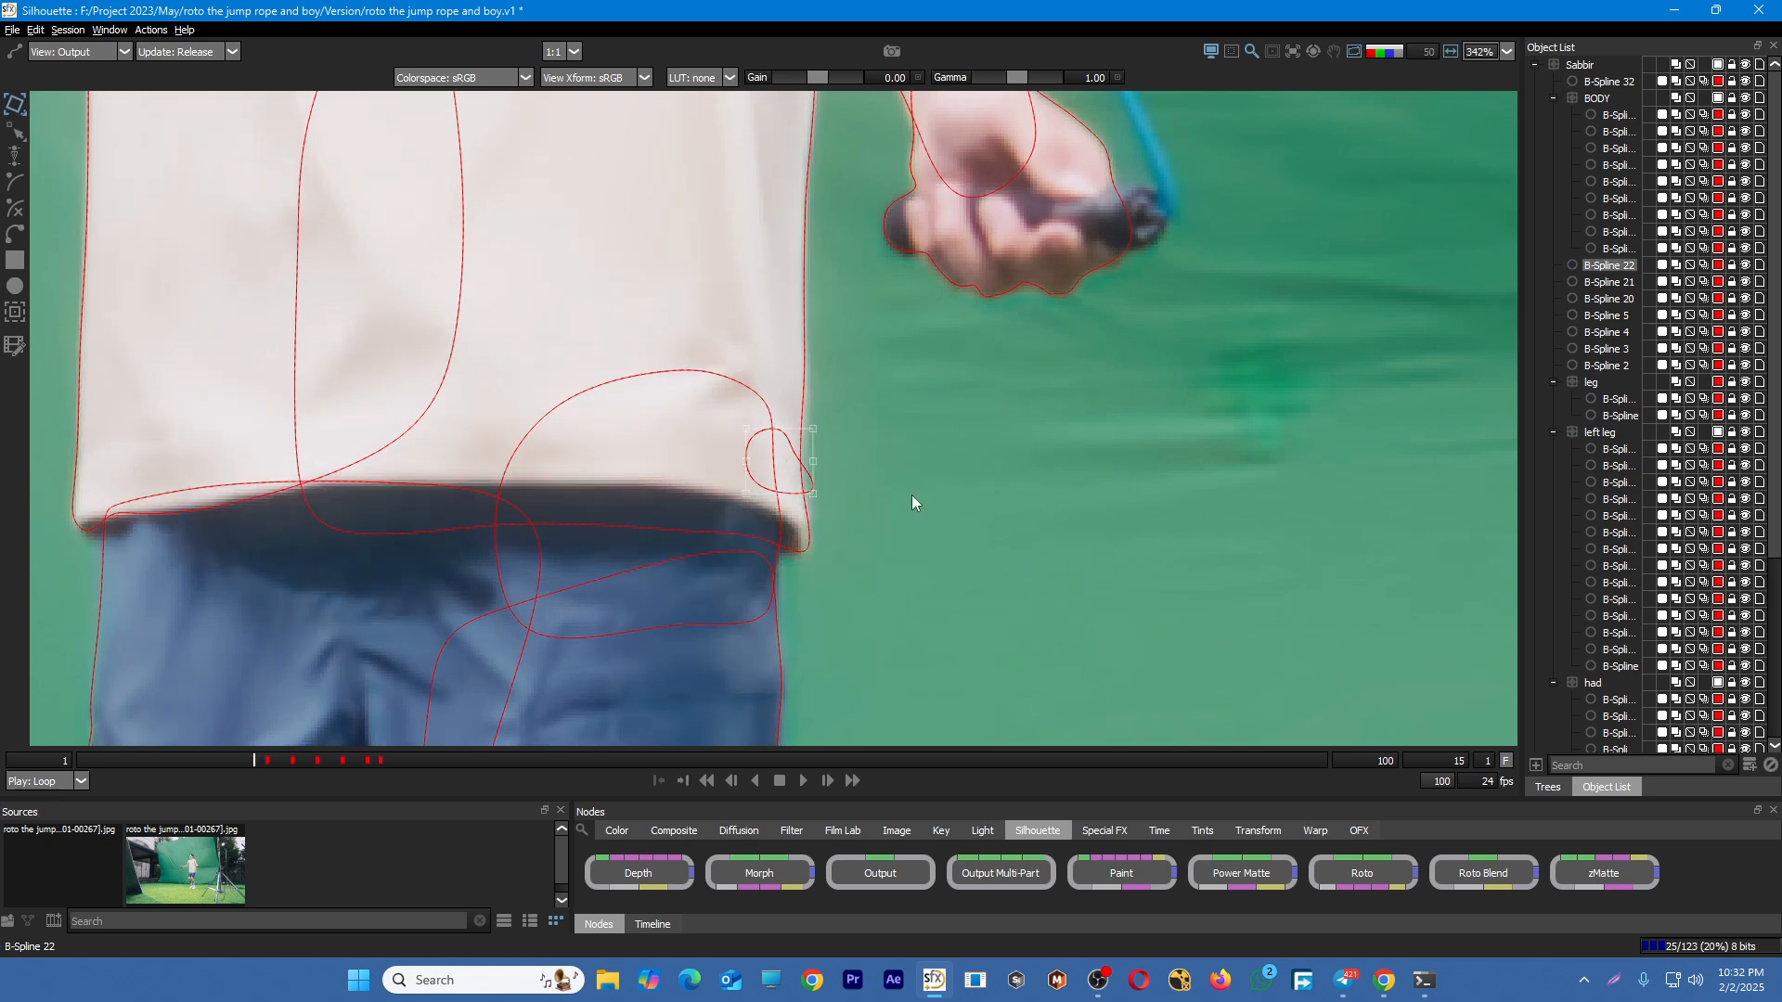
Step back to frame 8, deselect the hem spline and view the whole figure's splines
{"action": "key", "text": "Left"}
{"action": "key", "text": "Left"}
{"action": "key", "text": "Left"}
{"action": "key", "text": "Left"}
{"action": "key", "text": "Left"}
{"action": "key", "text": "Left"}
{"action": "key", "text": "Left"}
{"action": "left_click", "coordinate": [911, 494]}
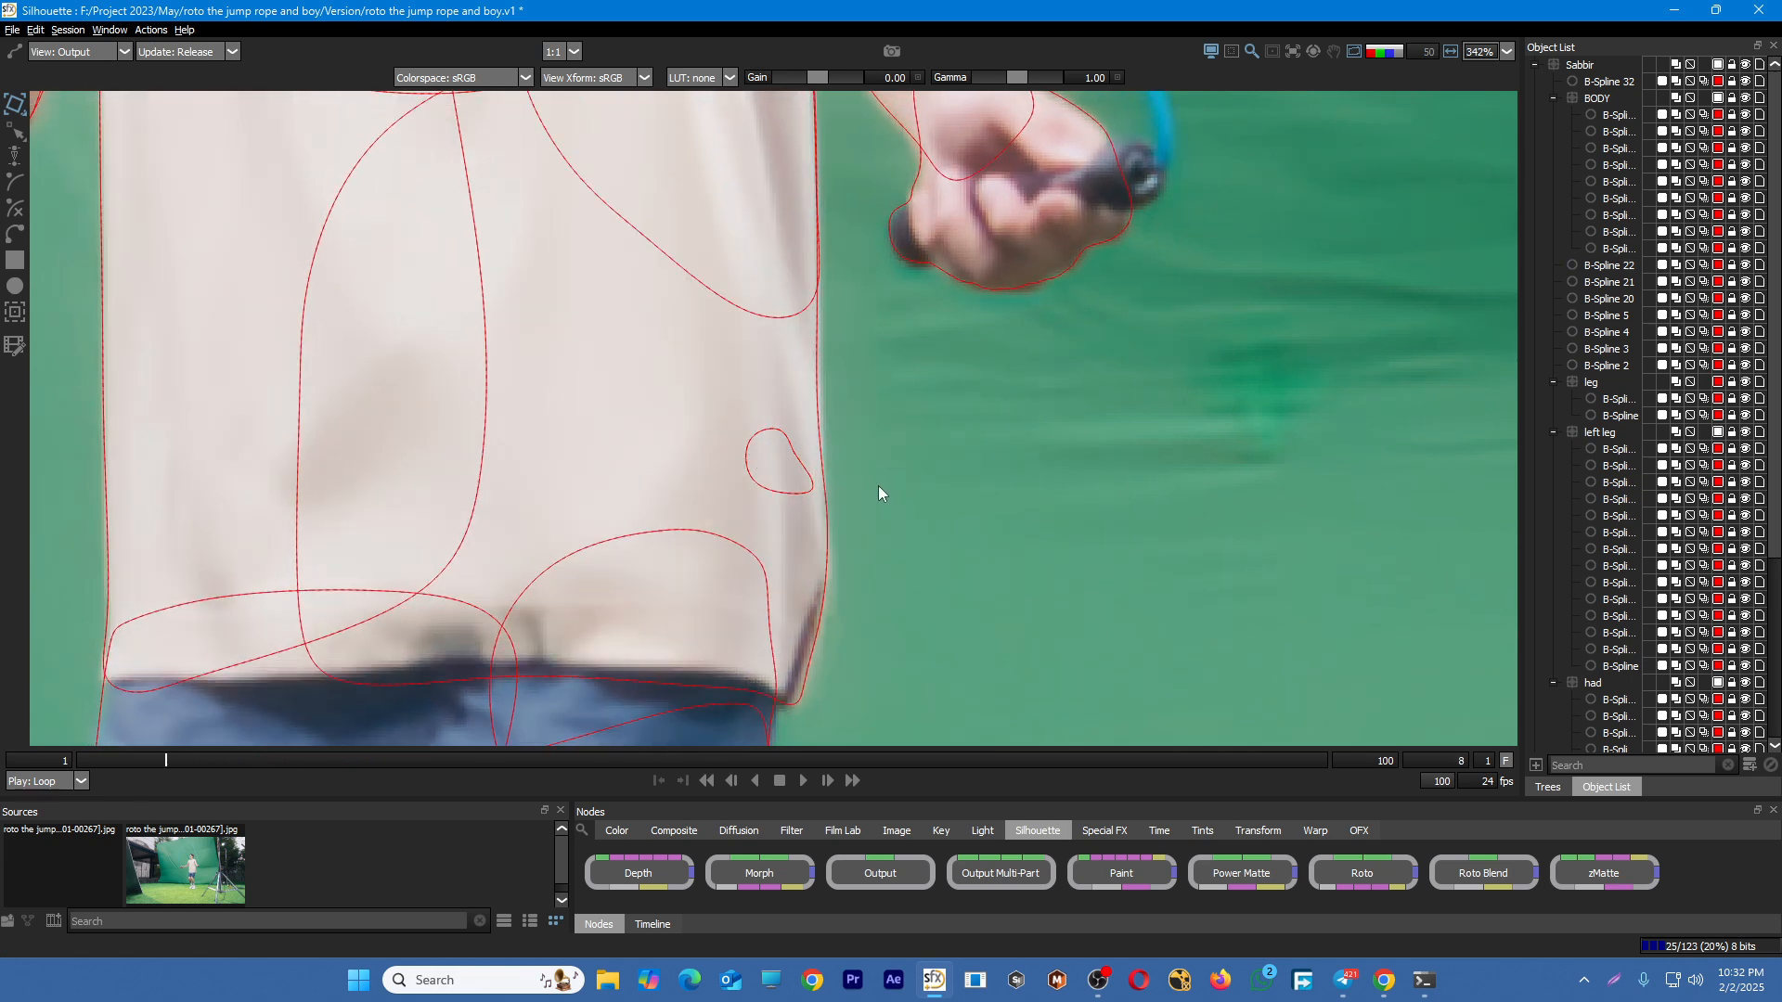
{"action": "scroll", "coordinate": [878, 487], "scroll_direction": "down", "scroll_amount": 8}
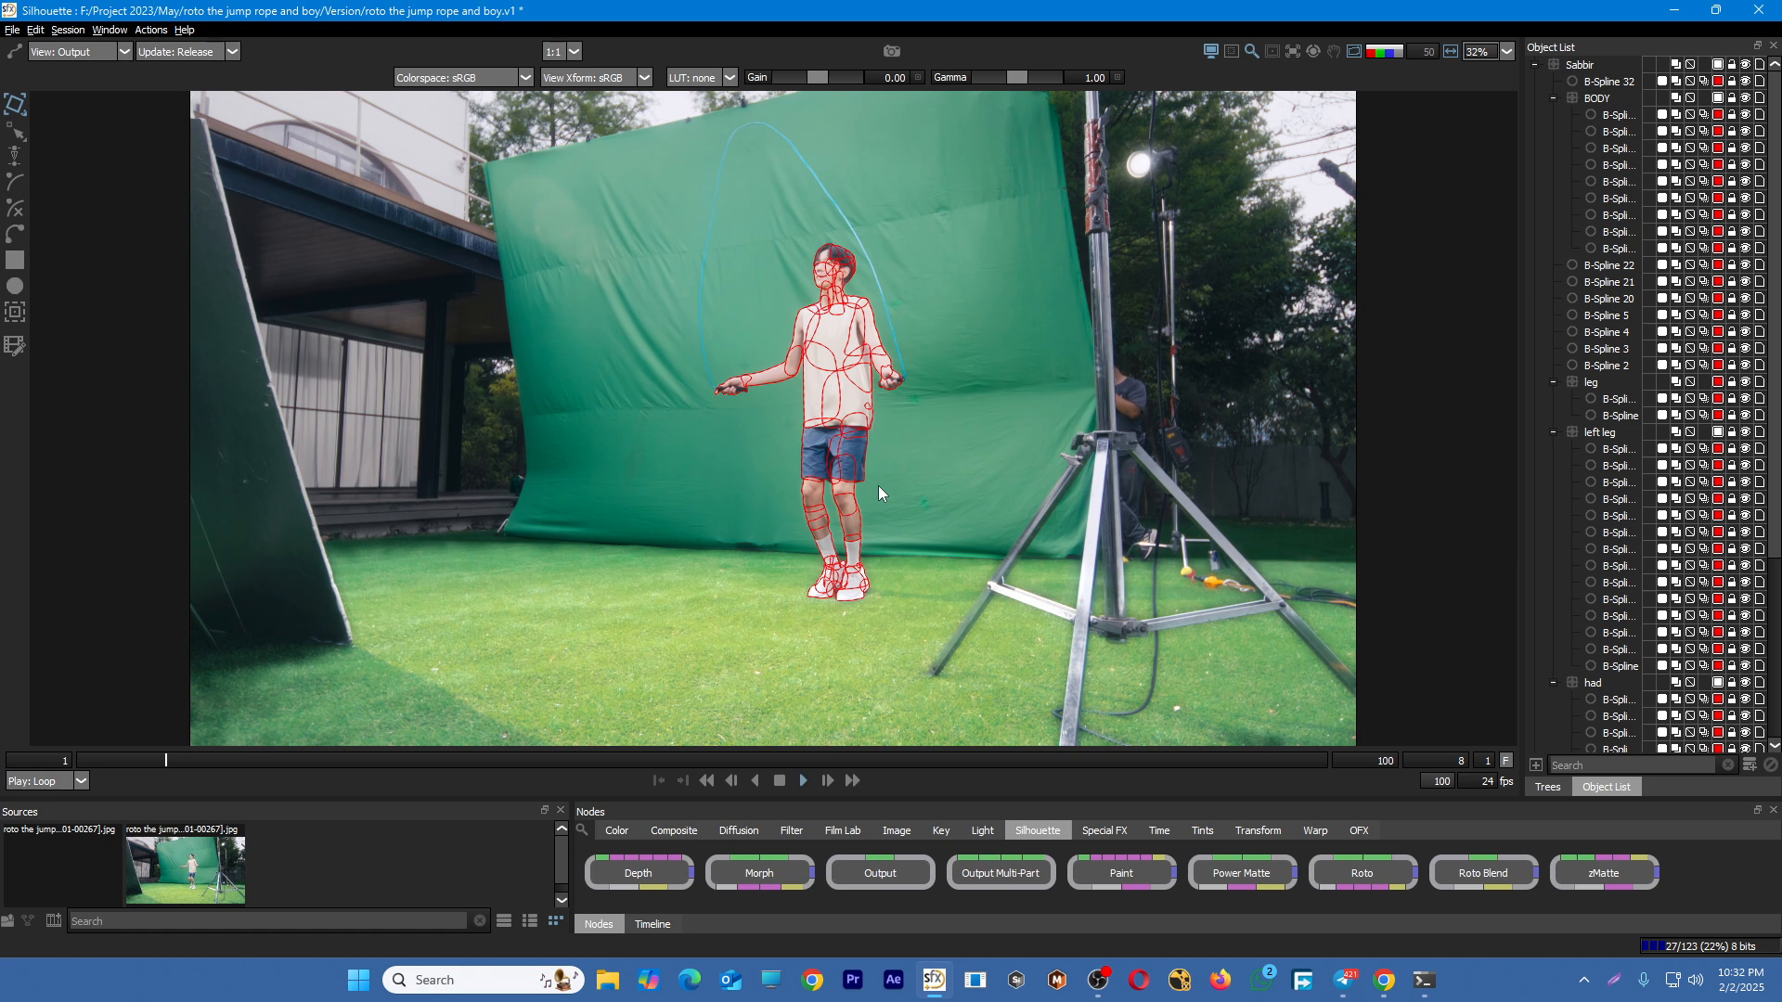
Step forward from frame 8 and examine how the splines follow the shirt's hem and the hand
{"action": "key", "text": "Right"}
{"action": "key", "text": "Right"}
{"action": "key", "text": "Right"}
{"action": "key", "text": "Right"}
{"action": "key", "text": "Right"}
{"action": "key", "text": "Right"}
{"action": "key", "text": "Right"}
{"action": "key", "text": "Right"}
{"action": "key", "text": "Right"}
{"action": "key", "text": "Right"}
{"action": "key", "text": "Right"}
{"action": "scroll", "coordinate": [865, 370], "scroll_direction": "up", "scroll_amount": 6}
{"action": "key", "text": "Right"}
{"action": "key", "text": "Right"}
{"action": "key", "text": "Right"}
{"action": "key", "text": "Right"}
{"action": "key", "text": "Right"}
{"action": "key", "text": "Right"}
{"action": "key", "text": "Right"}
{"action": "key", "text": "Right"}
{"action": "key", "text": "Right"}
{"action": "key", "text": "Right"}
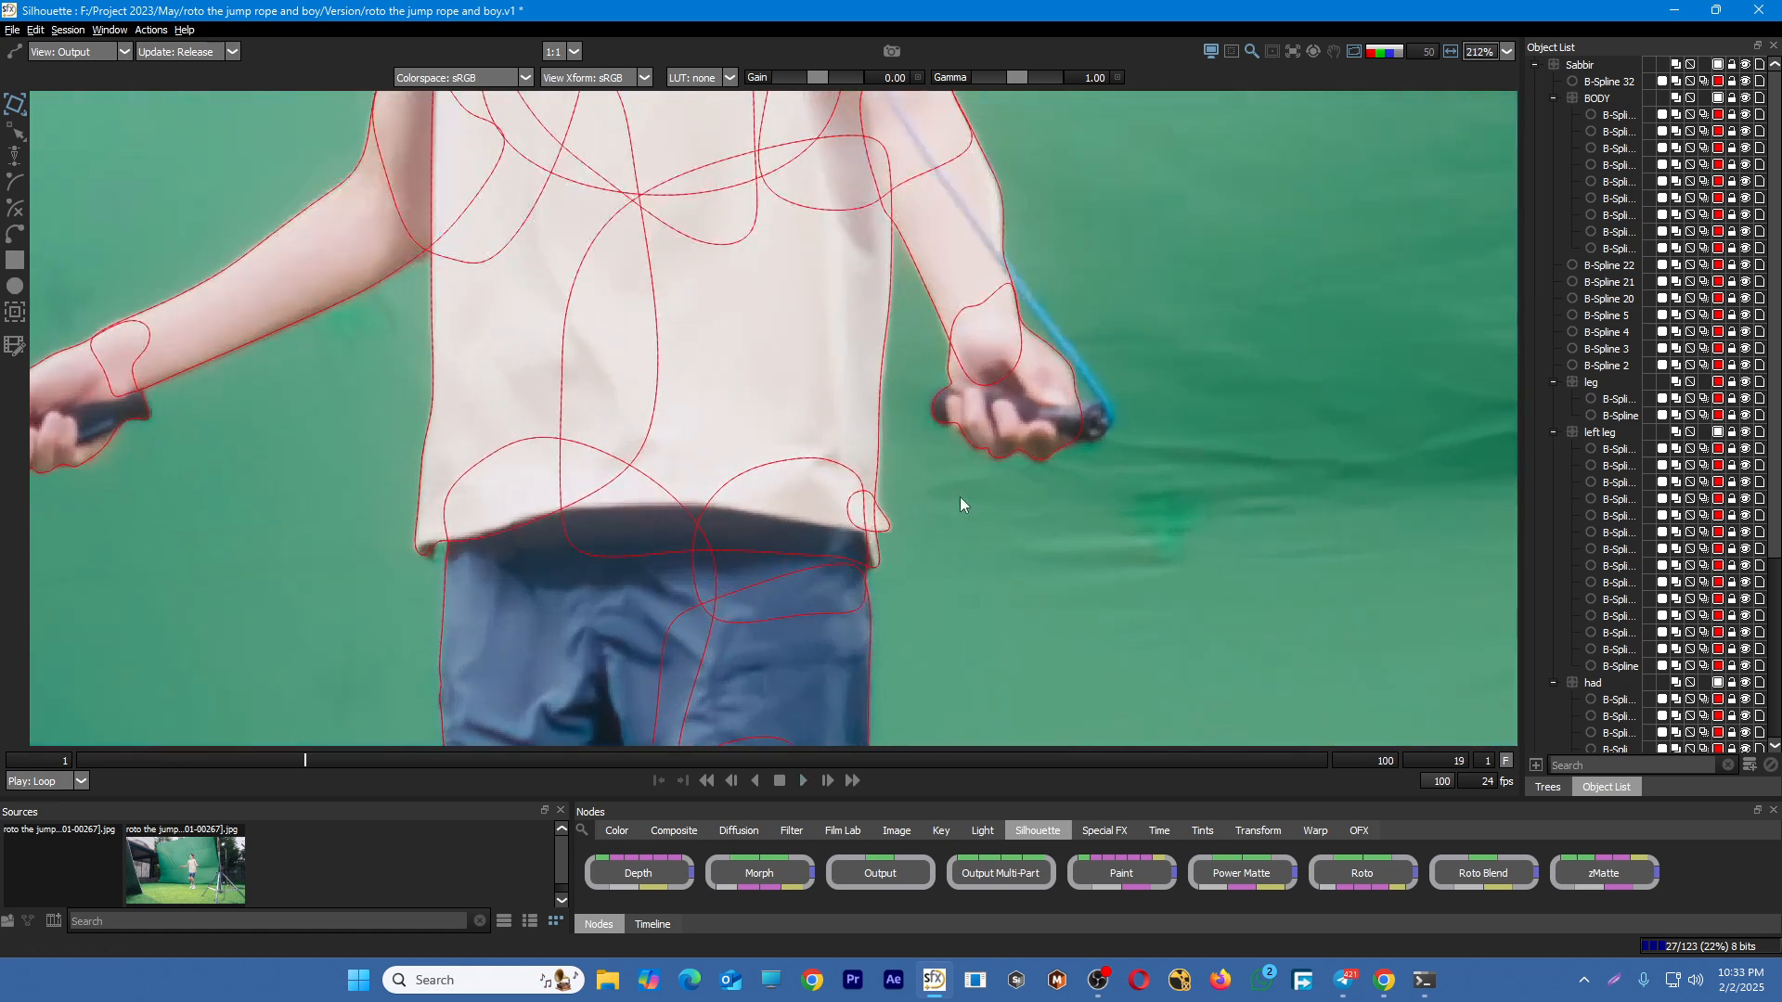
Compare the small hem spline's shape with the shirt corner by stepping back and forth around frames 24 and 25
{"action": "scroll", "coordinate": [921, 460], "scroll_direction": "up", "scroll_amount": 1}
{"action": "scroll", "coordinate": [937, 475], "scroll_direction": "up", "scroll_amount": 1}
{"action": "key", "text": "Left"}
{"action": "key", "text": "Left"}
{"action": "key", "text": "Left"}
{"action": "key", "text": "Left"}
{"action": "key", "text": "Left"}
{"action": "key", "text": "Left"}
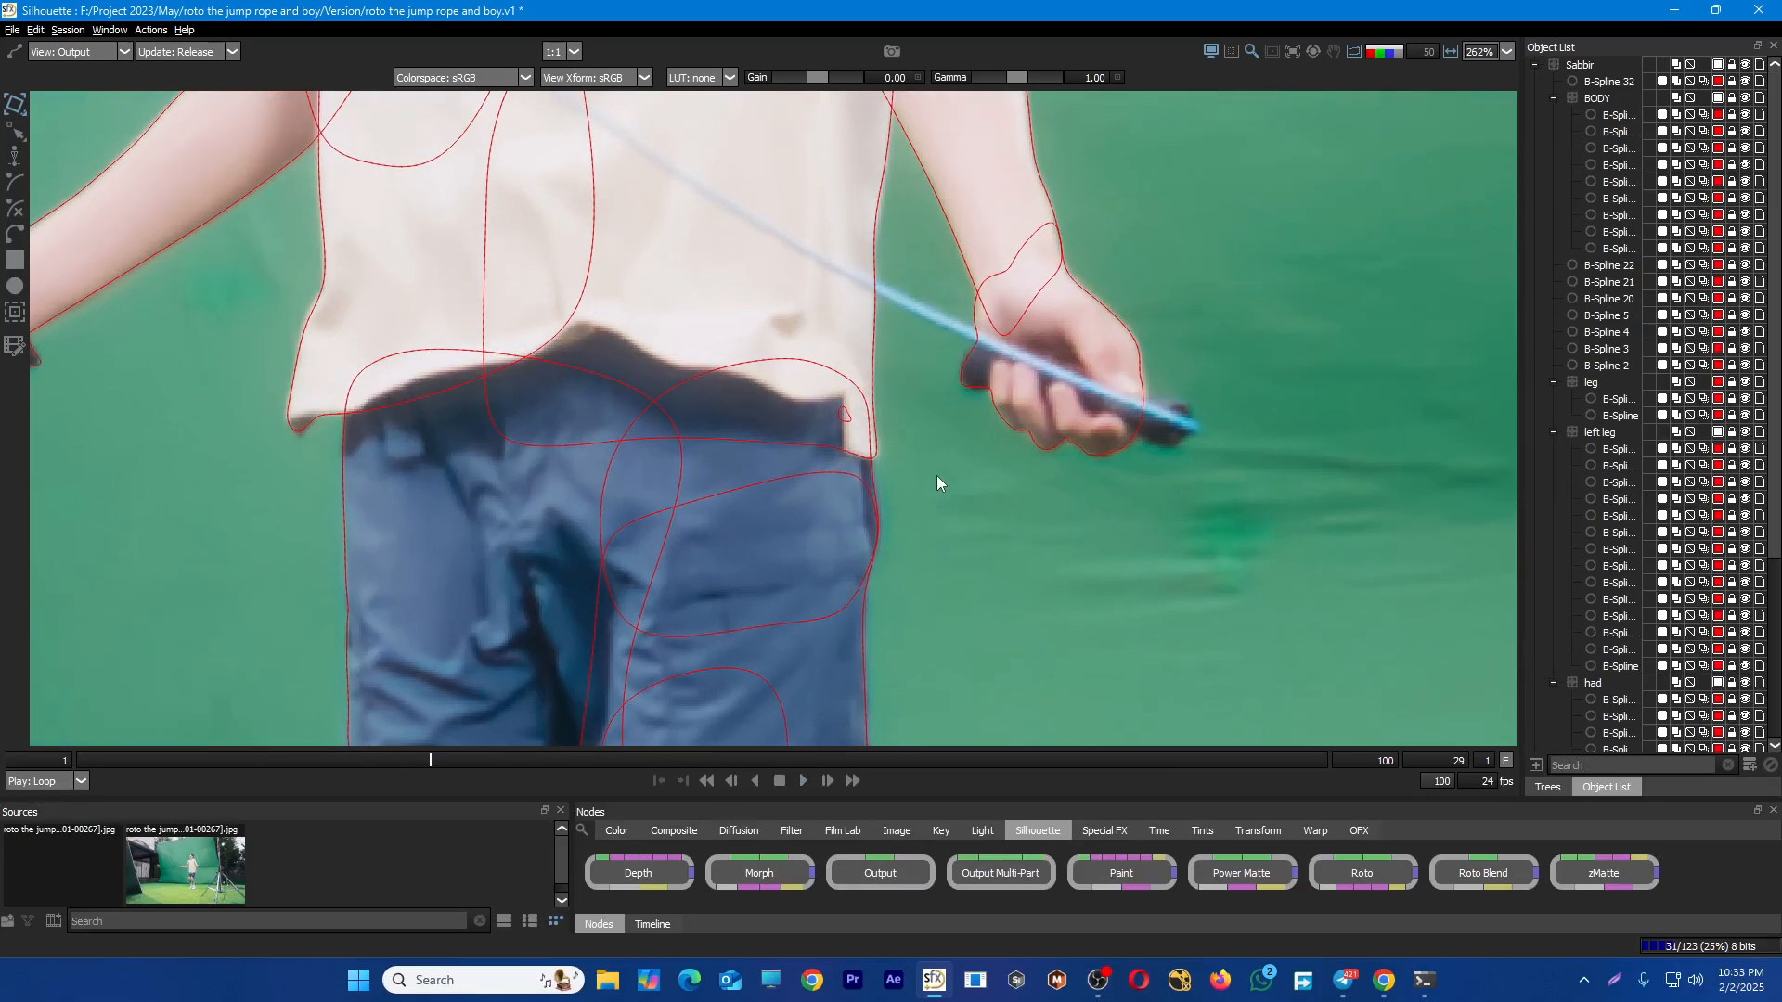
{"action": "key", "text": "Right"}
{"action": "key", "text": "Right"}
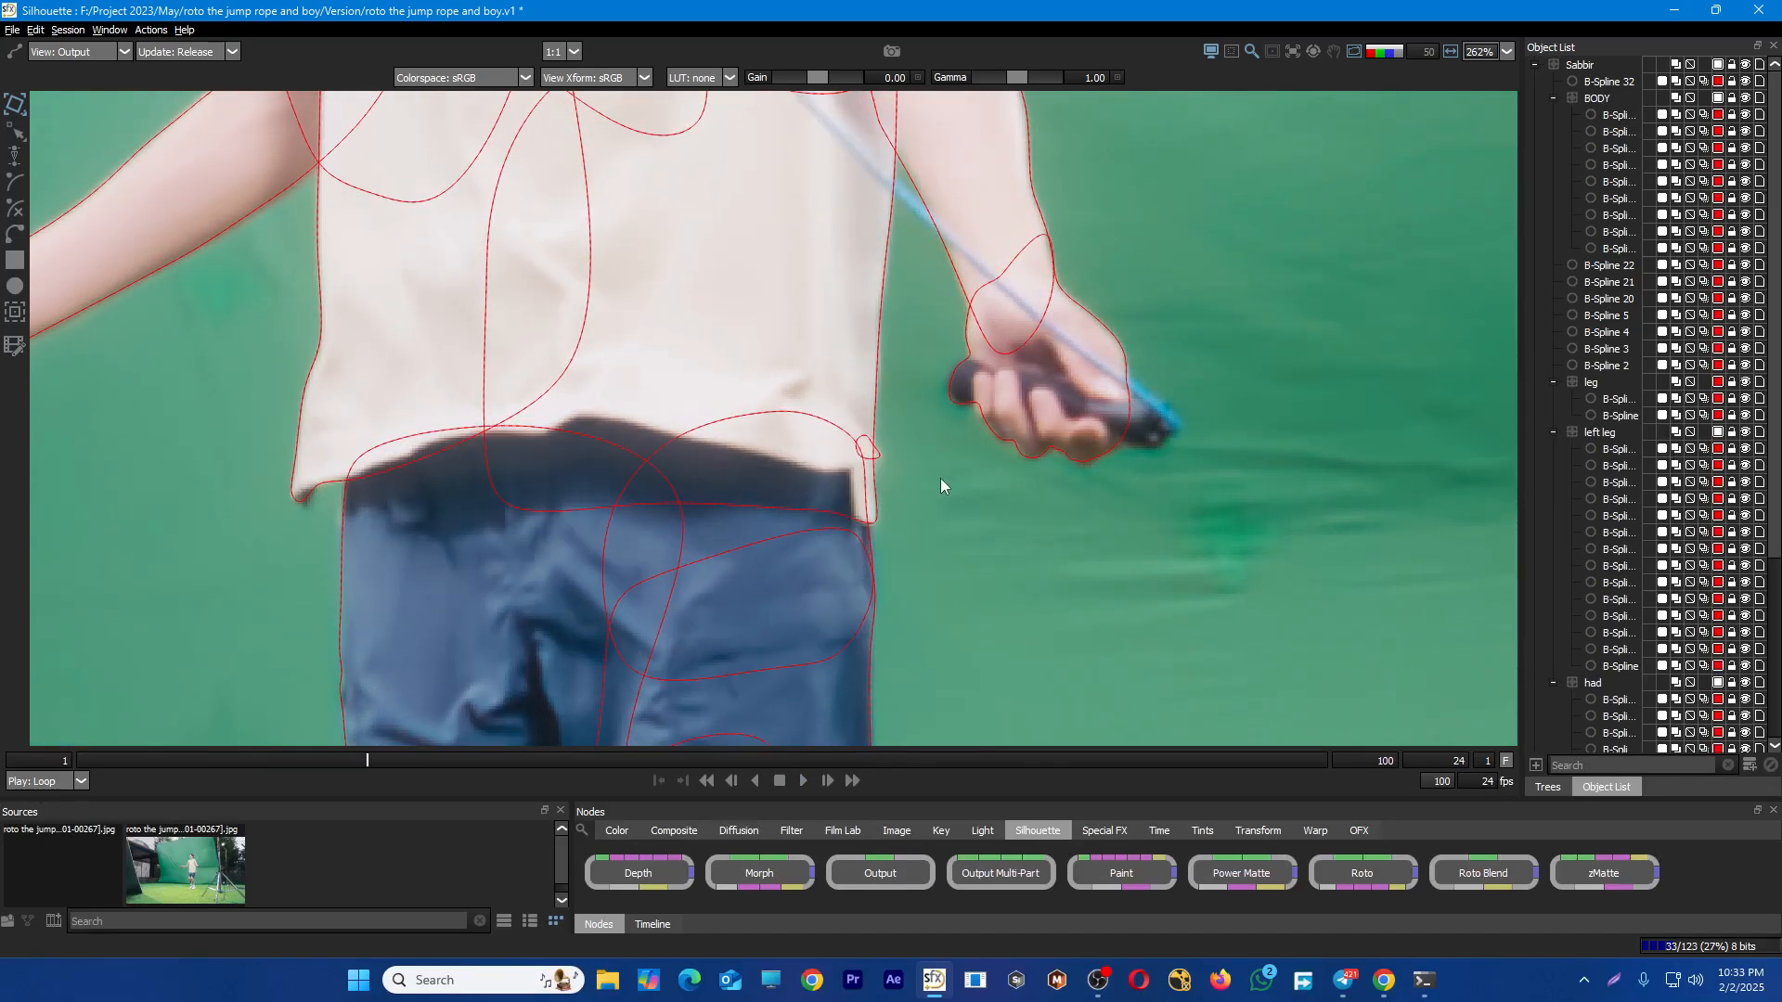
{"action": "key", "text": "Left"}
{"action": "key", "text": "Left"}
{"action": "key", "text": "Right"}
{"action": "key", "text": "Right"}
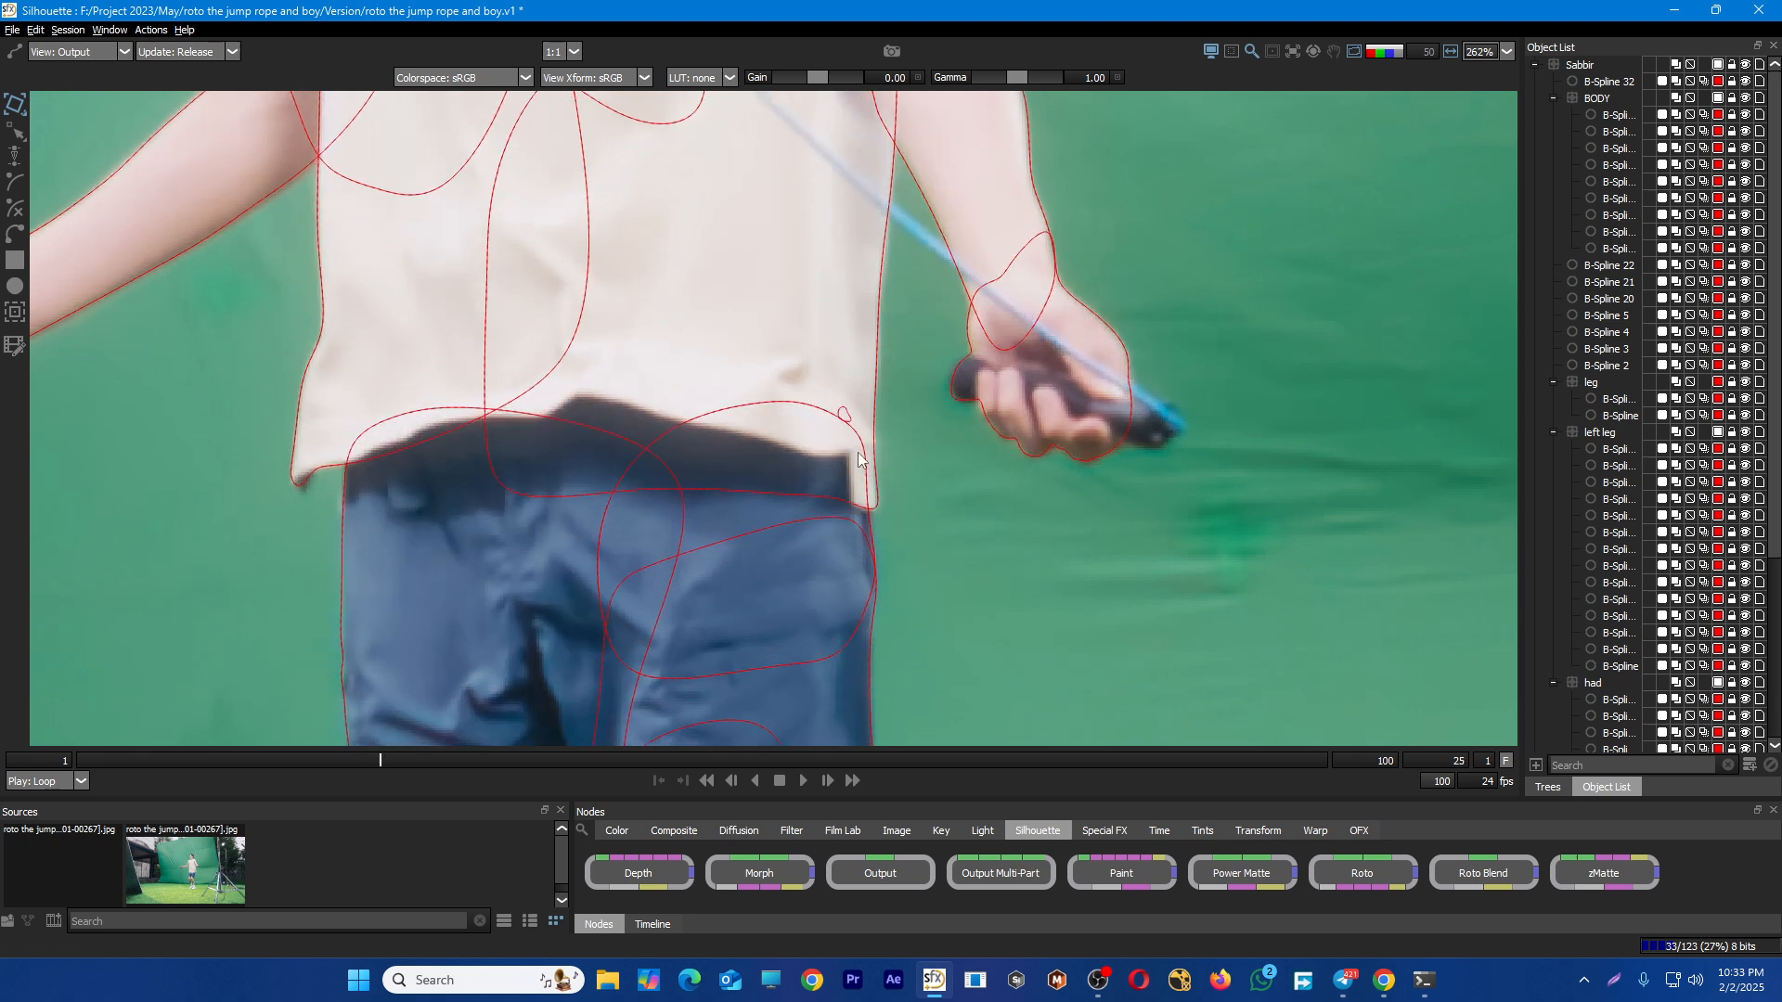
Advance past frame 26, play the shot onward, and review it in reverse to frame 6 to check the hem area
{"action": "key", "text": "Right"}
{"action": "key", "text": "Right"}
{"action": "key", "text": "Right"}
{"action": "key", "text": "Right"}
{"action": "key", "text": "Right"}
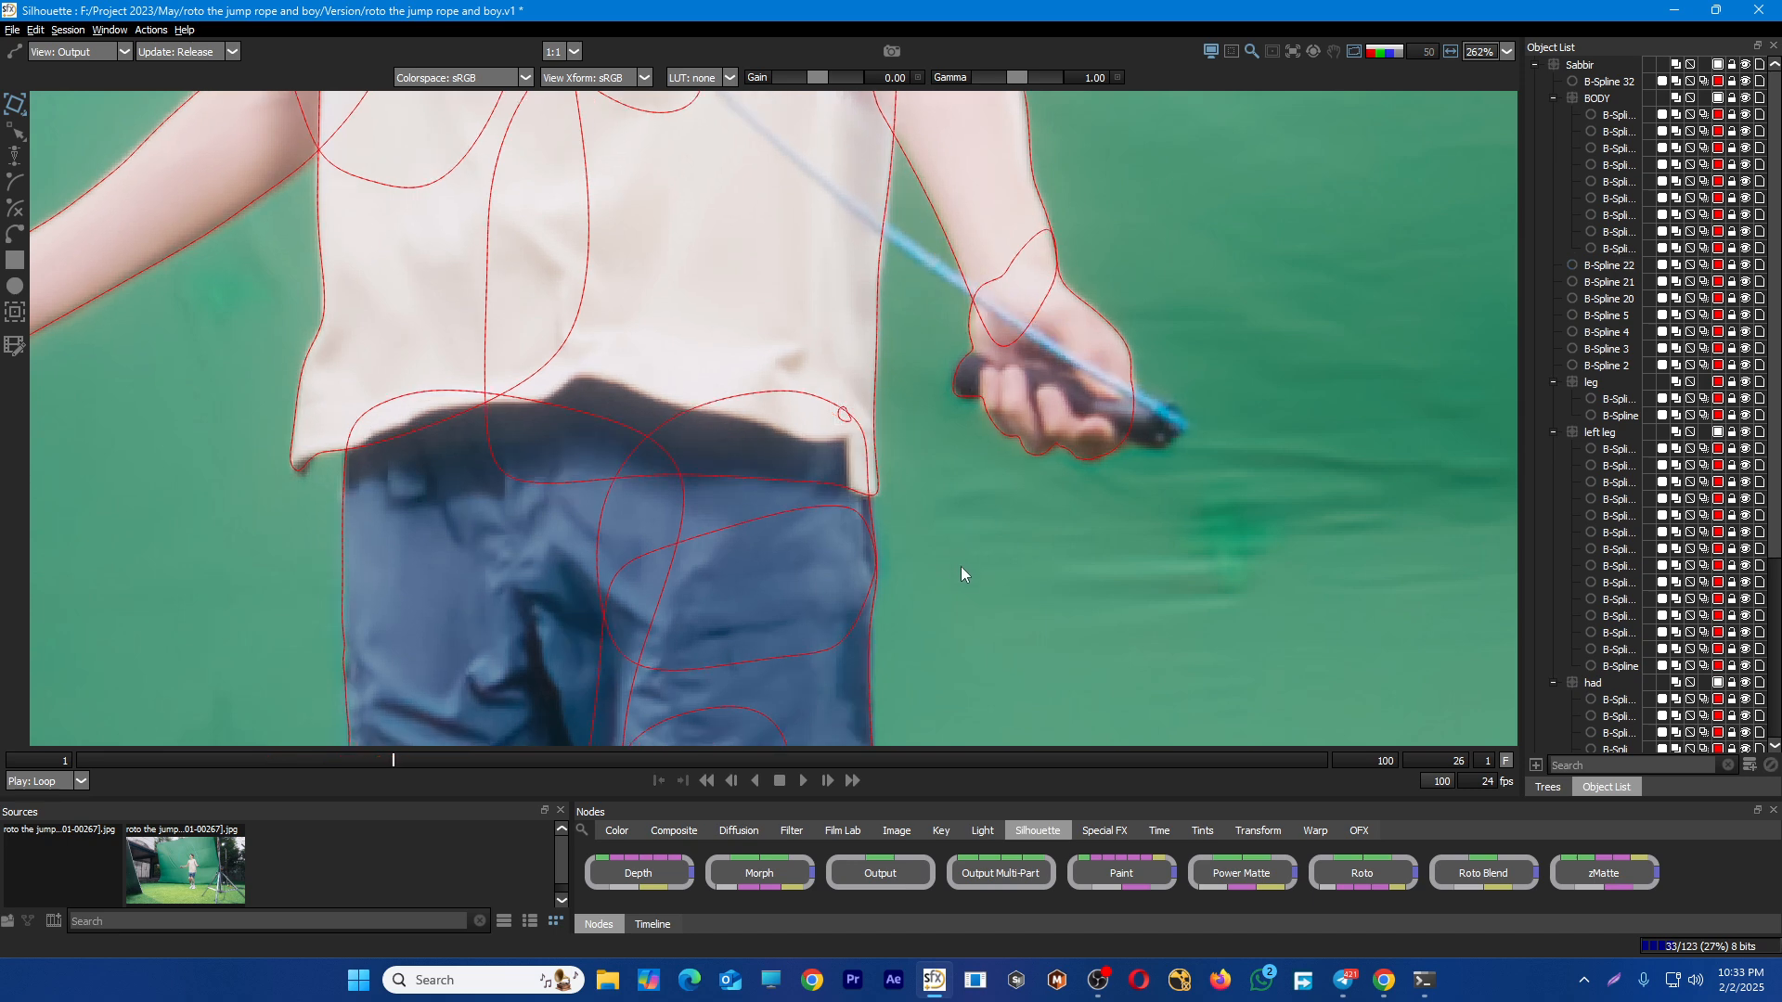
{"action": "key", "text": "Right"}
{"action": "key", "text": "Right"}
{"action": "key", "text": "Right"}
{"action": "key", "text": "Right"}
{"action": "key", "text": "Right"}
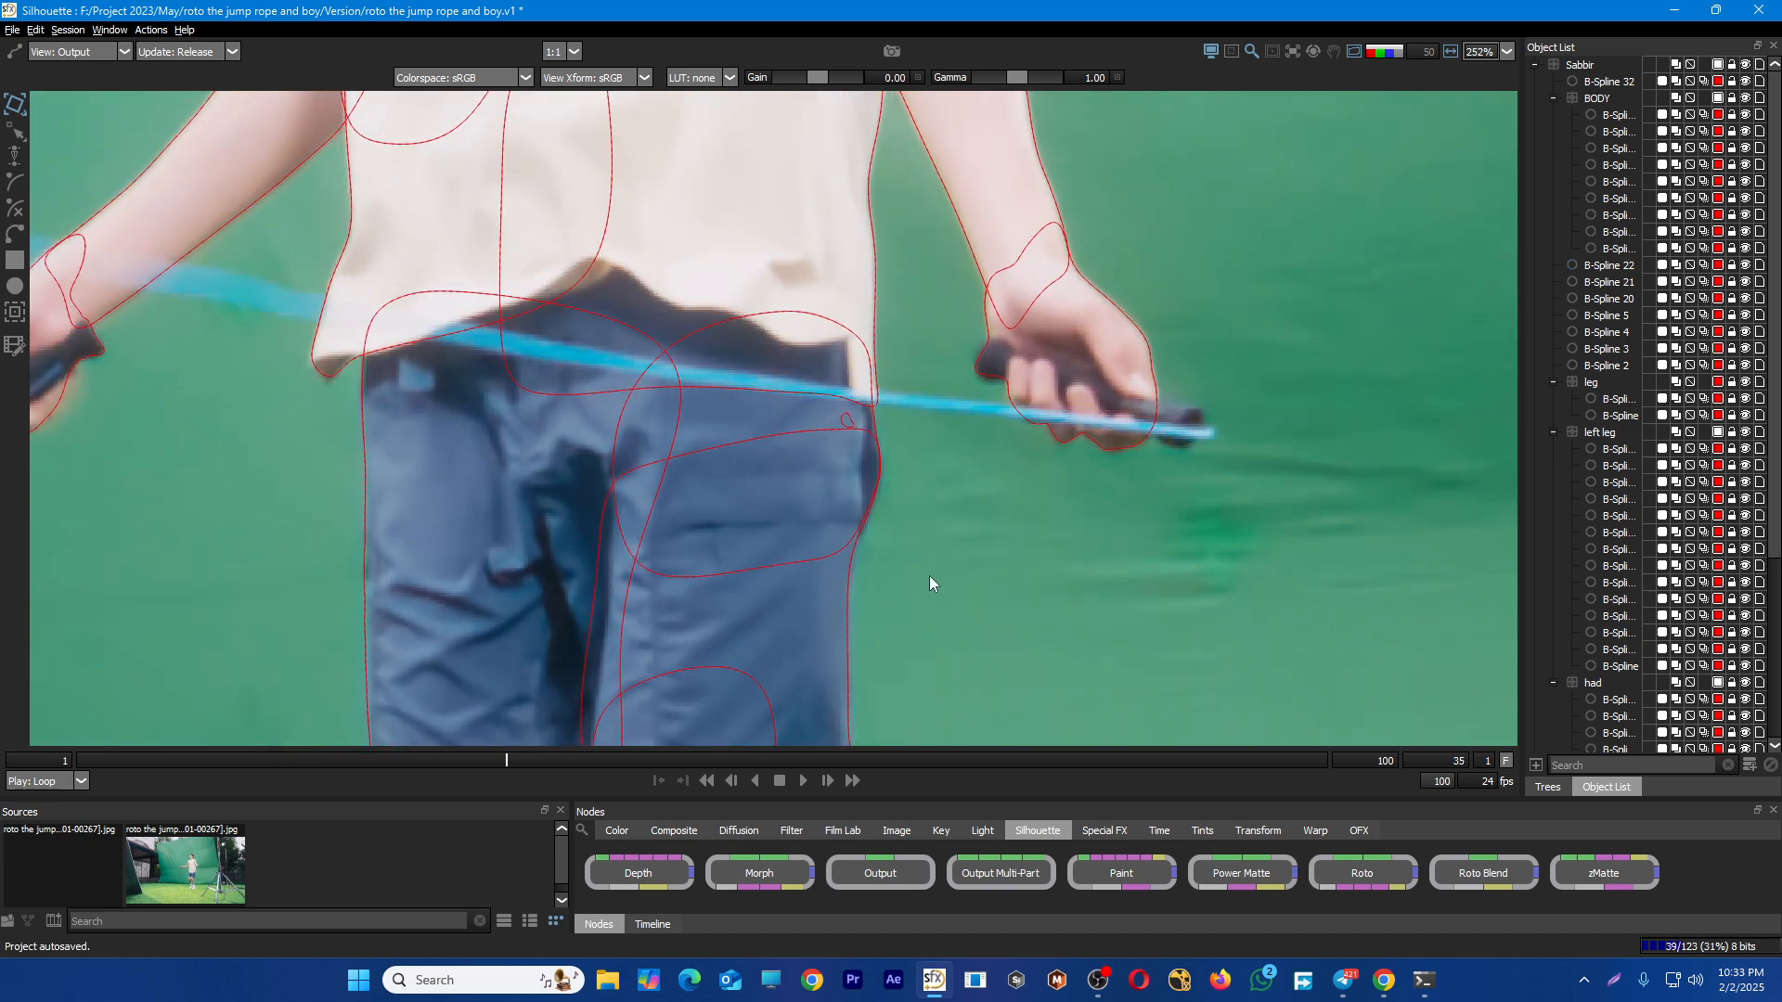
{"action": "key", "text": "space"}
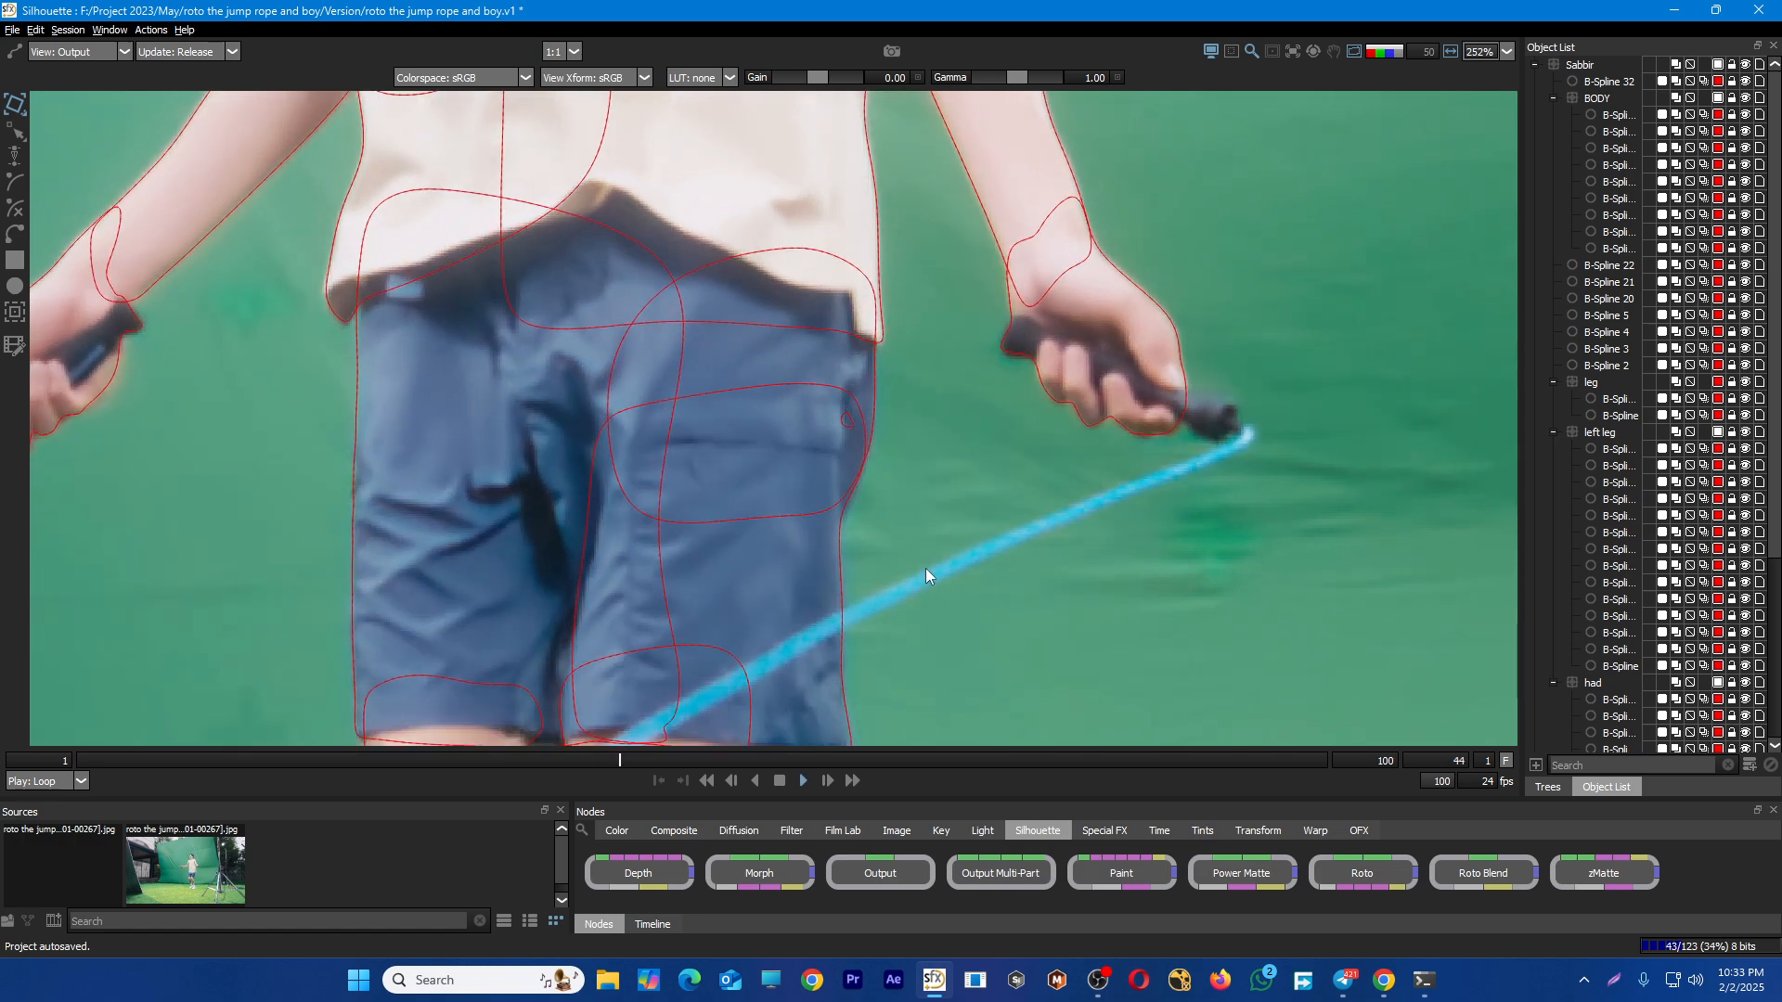
{"action": "key", "text": "j"}
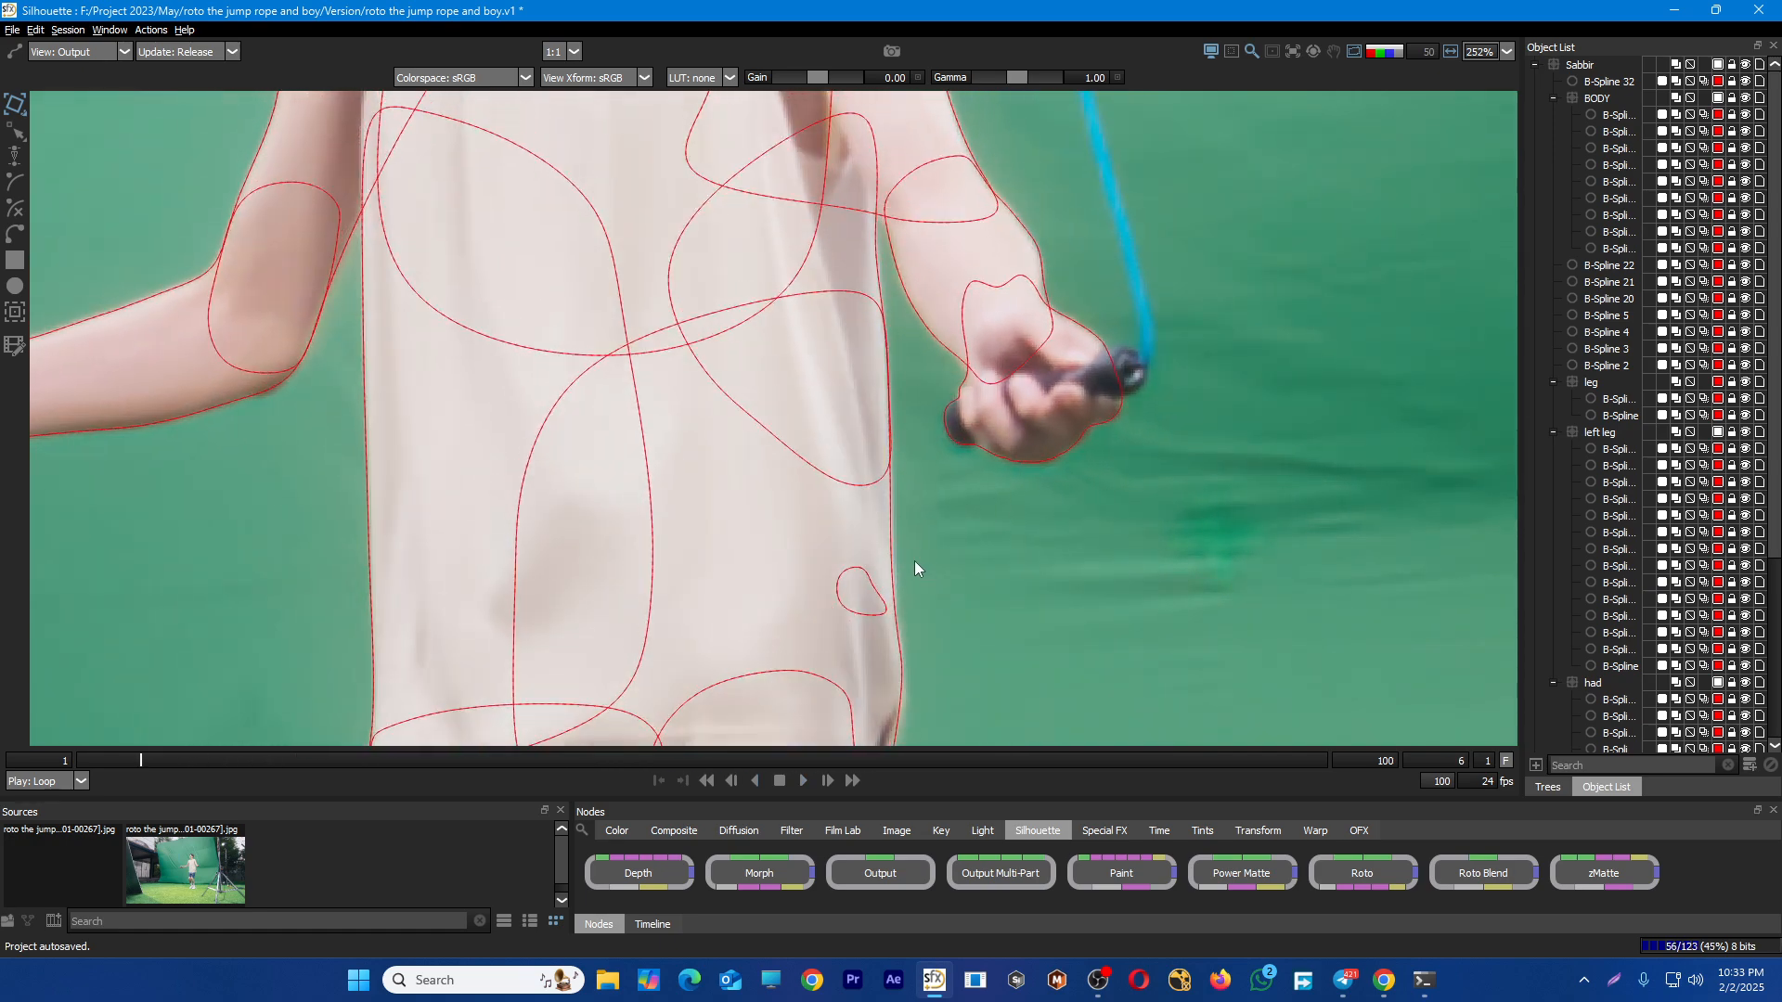
Select the small hem spline, inspect its keyframe at frame 16, and deselect it
{"action": "left_click", "coordinate": [883, 600]}
{"action": "key", "text": "l"}
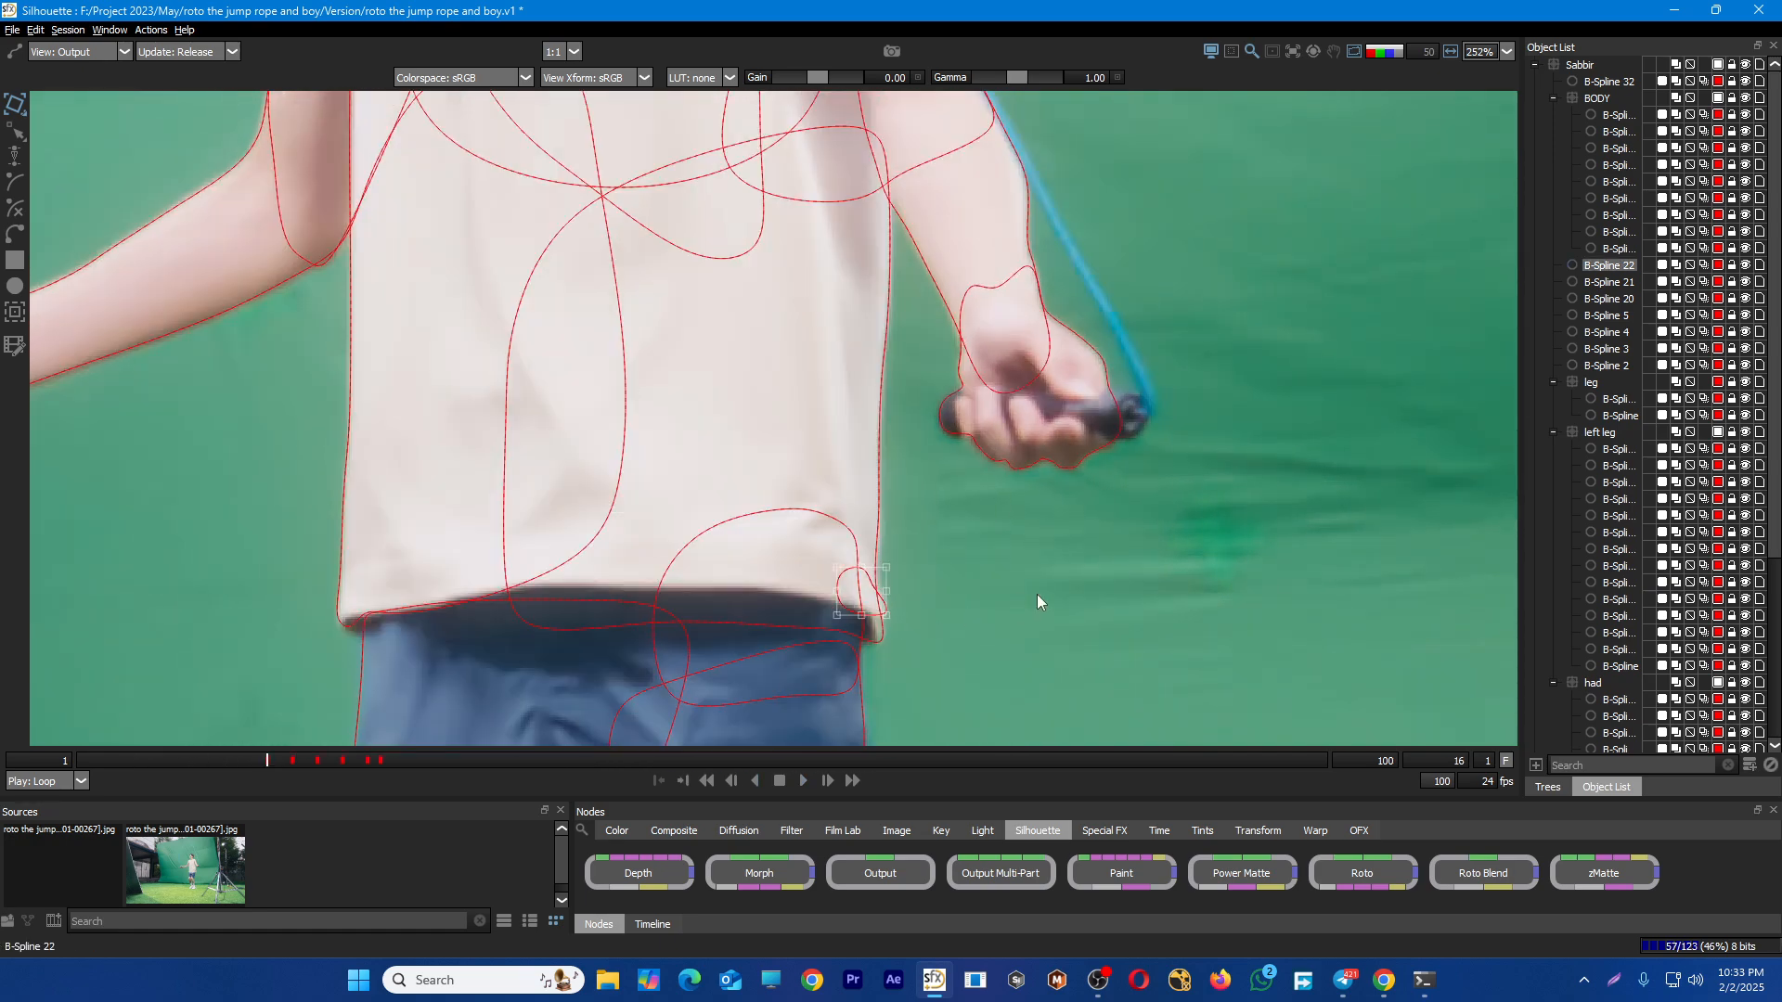
{"action": "left_click", "coordinate": [1032, 598]}
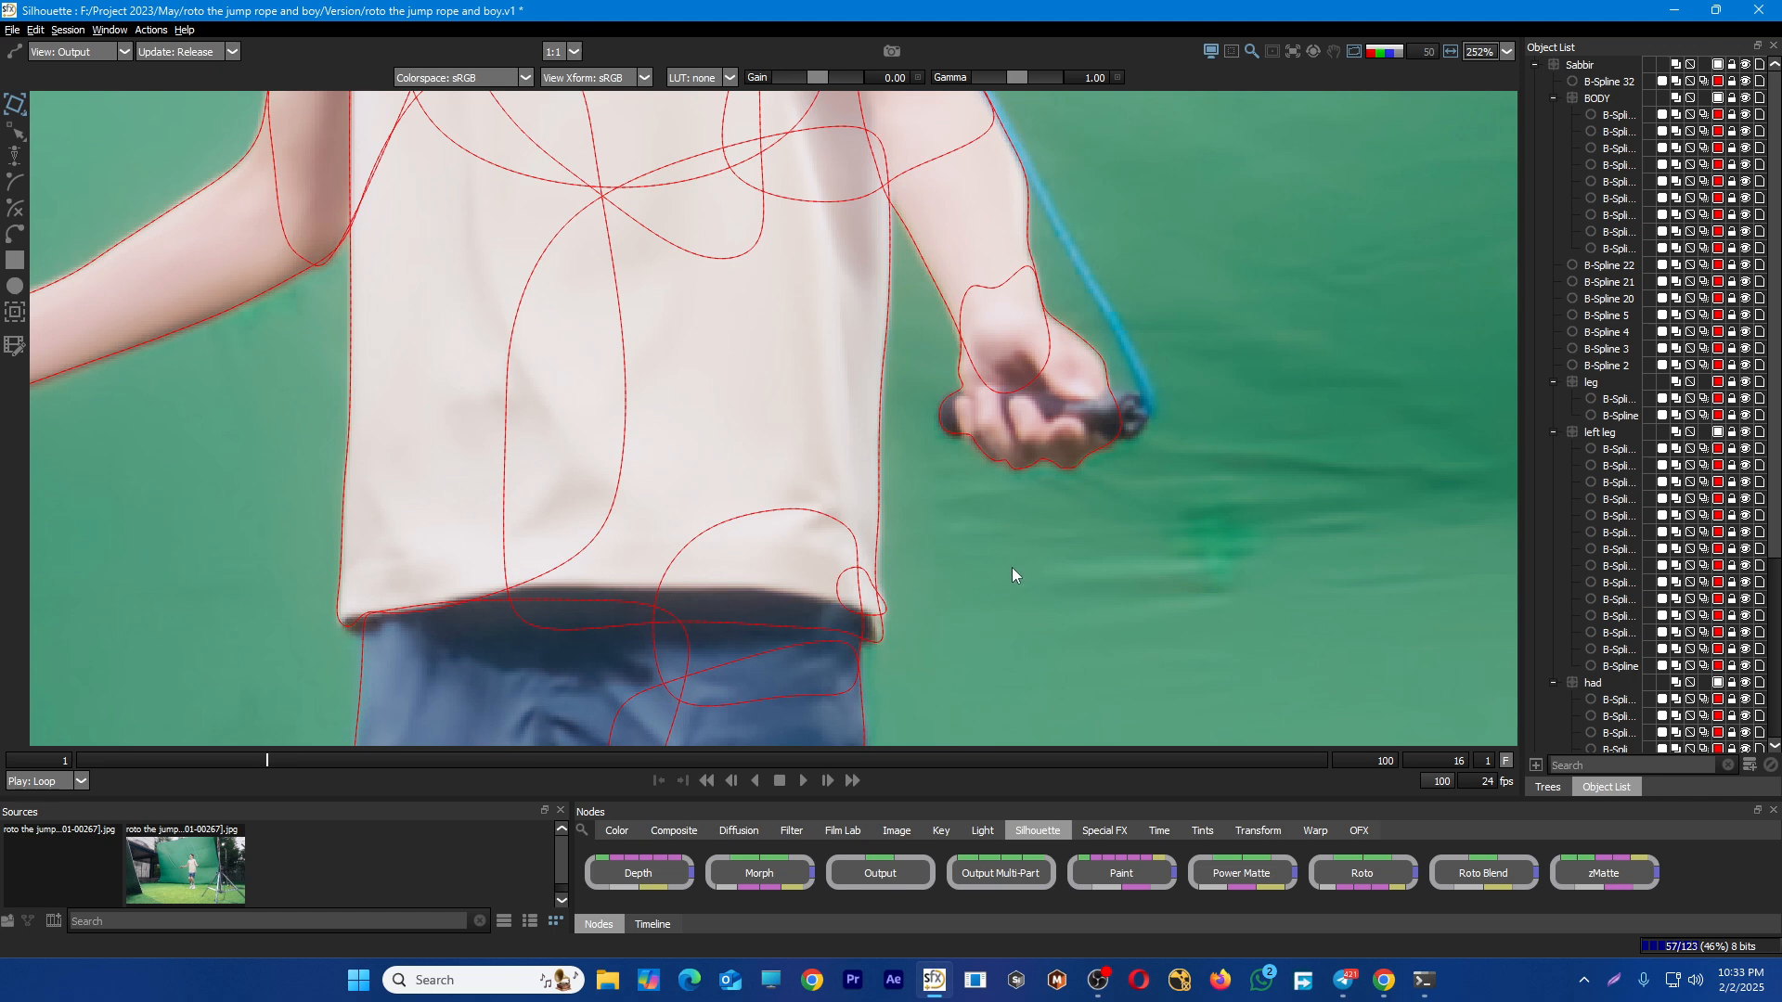
{"action": "left_click", "coordinate": [853, 605]}
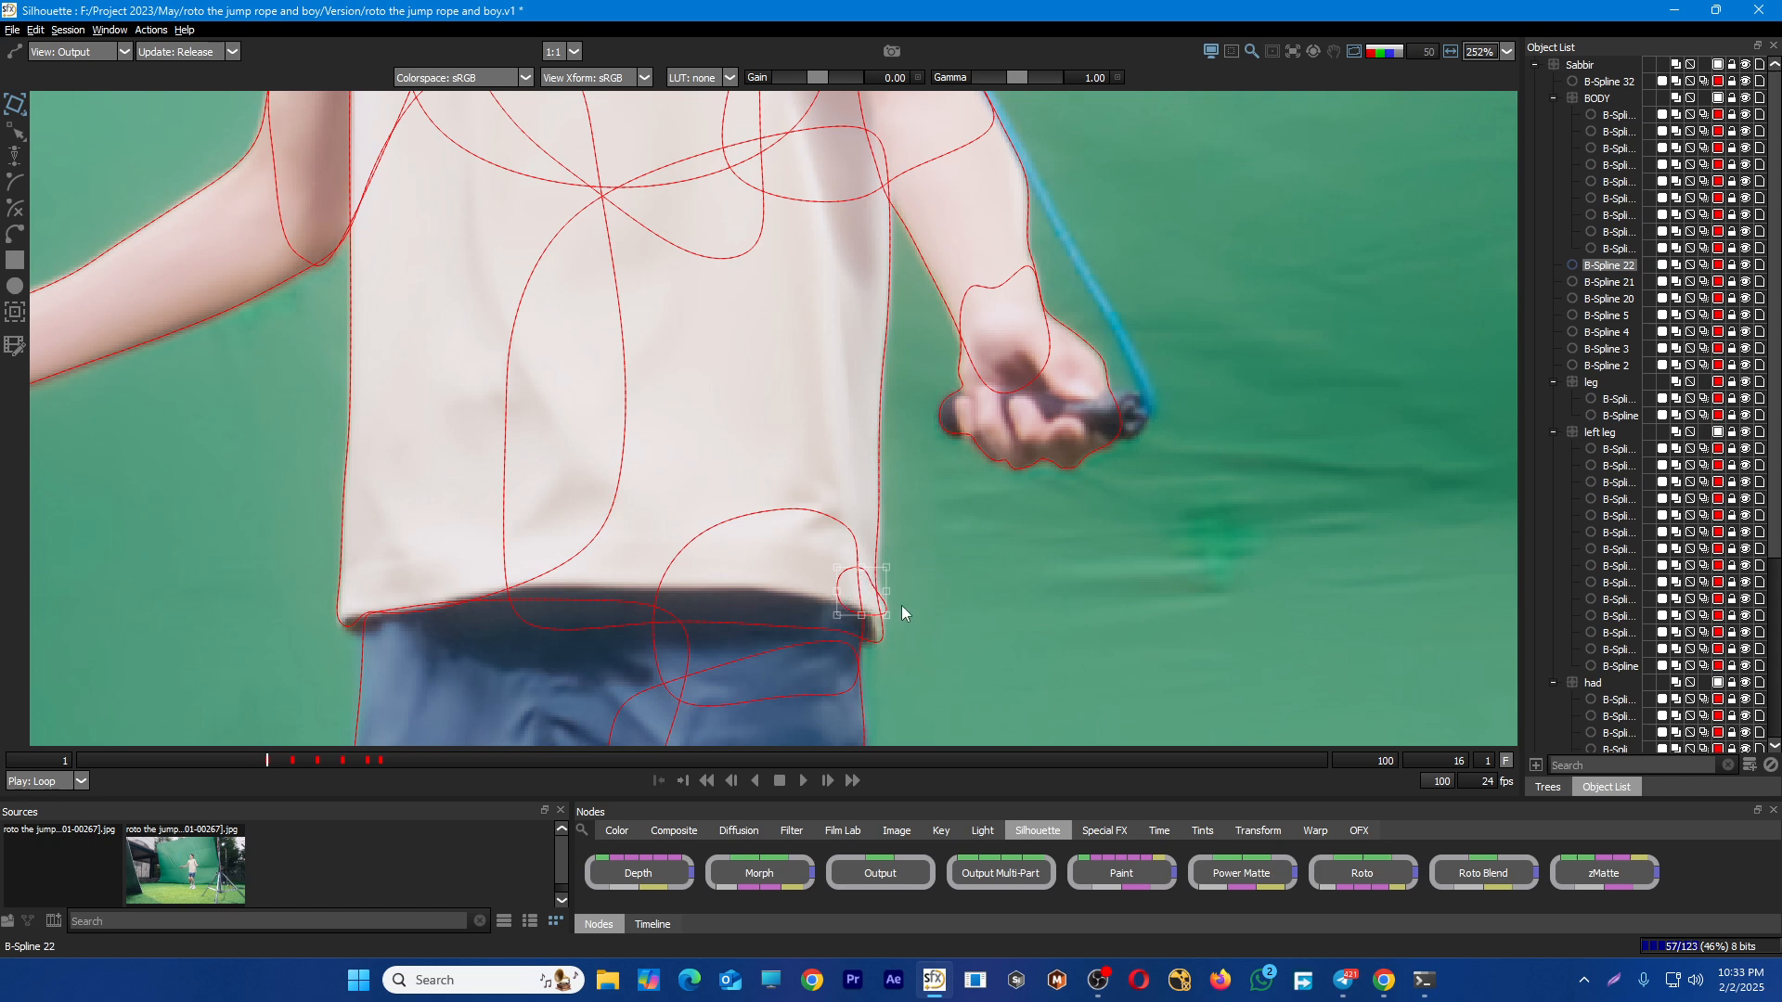
{"action": "left_click", "coordinate": [1022, 564]}
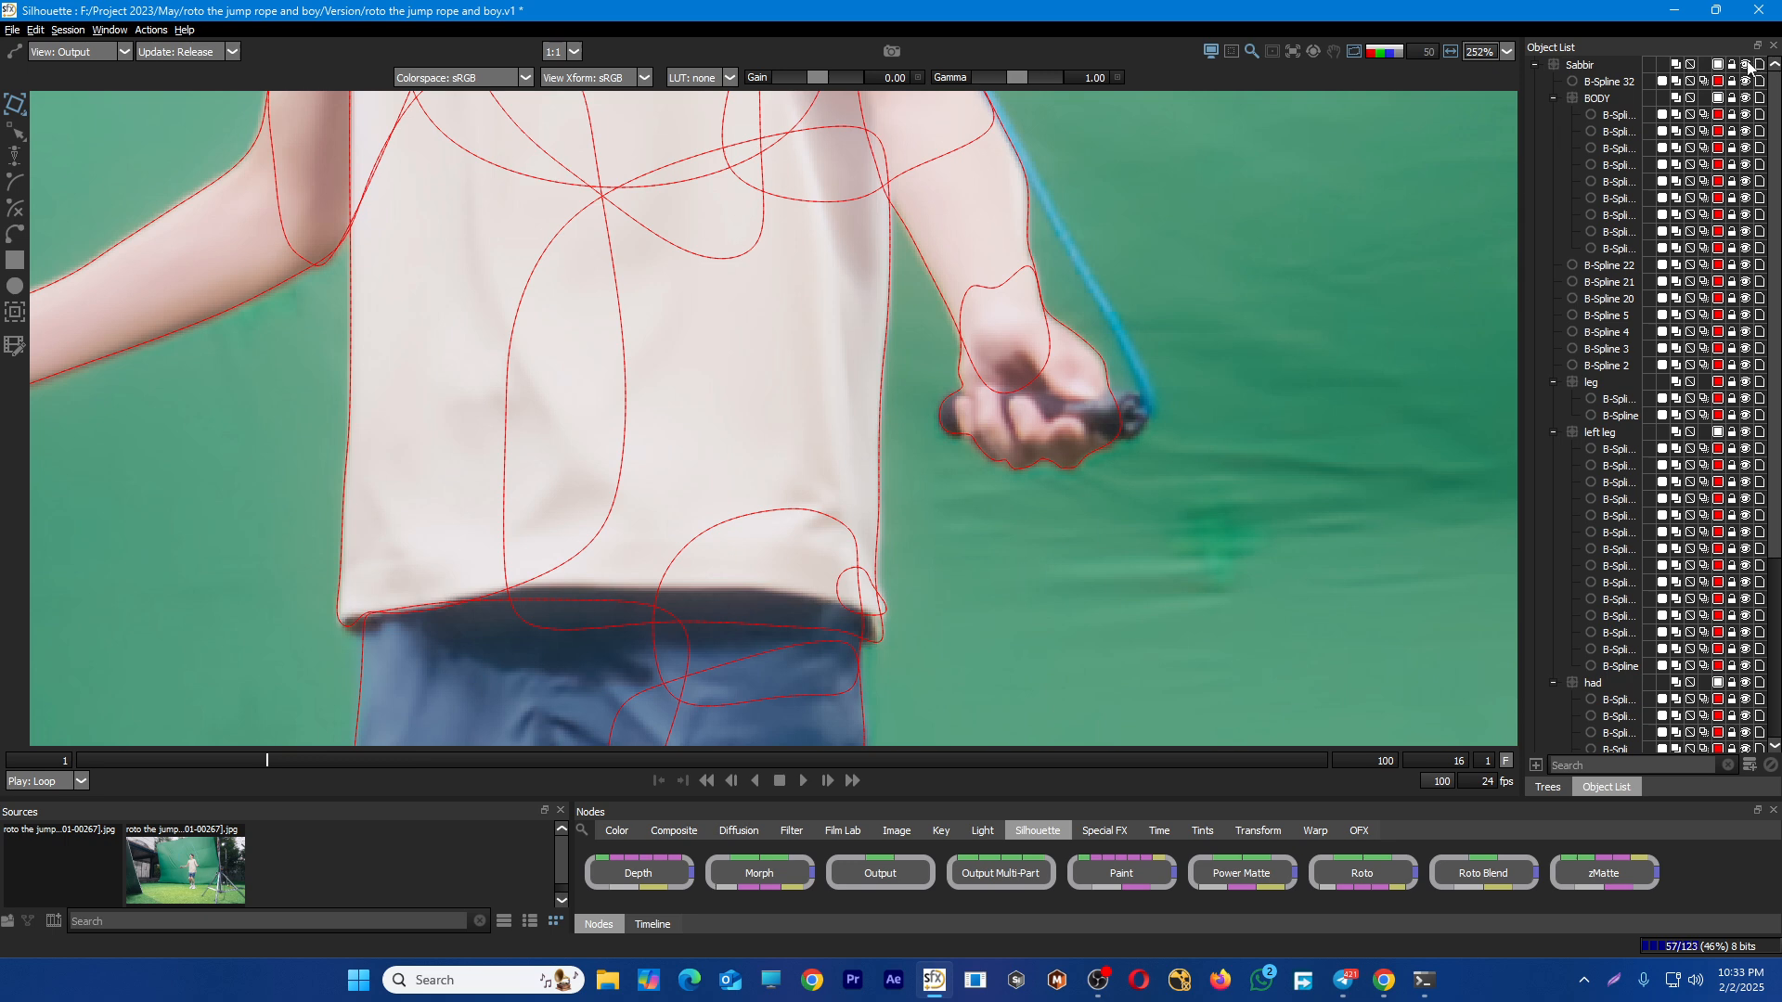
Return to frame 1 and create a new layer at the head of the object list
{"action": "left_click_drag", "start_coordinate": [254, 761], "coordinate": [80, 759]}
{"action": "scroll", "coordinate": [695, 639], "scroll_direction": "down", "scroll_amount": 5}
{"action": "scroll", "coordinate": [680, 491], "scroll_direction": "up", "scroll_amount": 2}
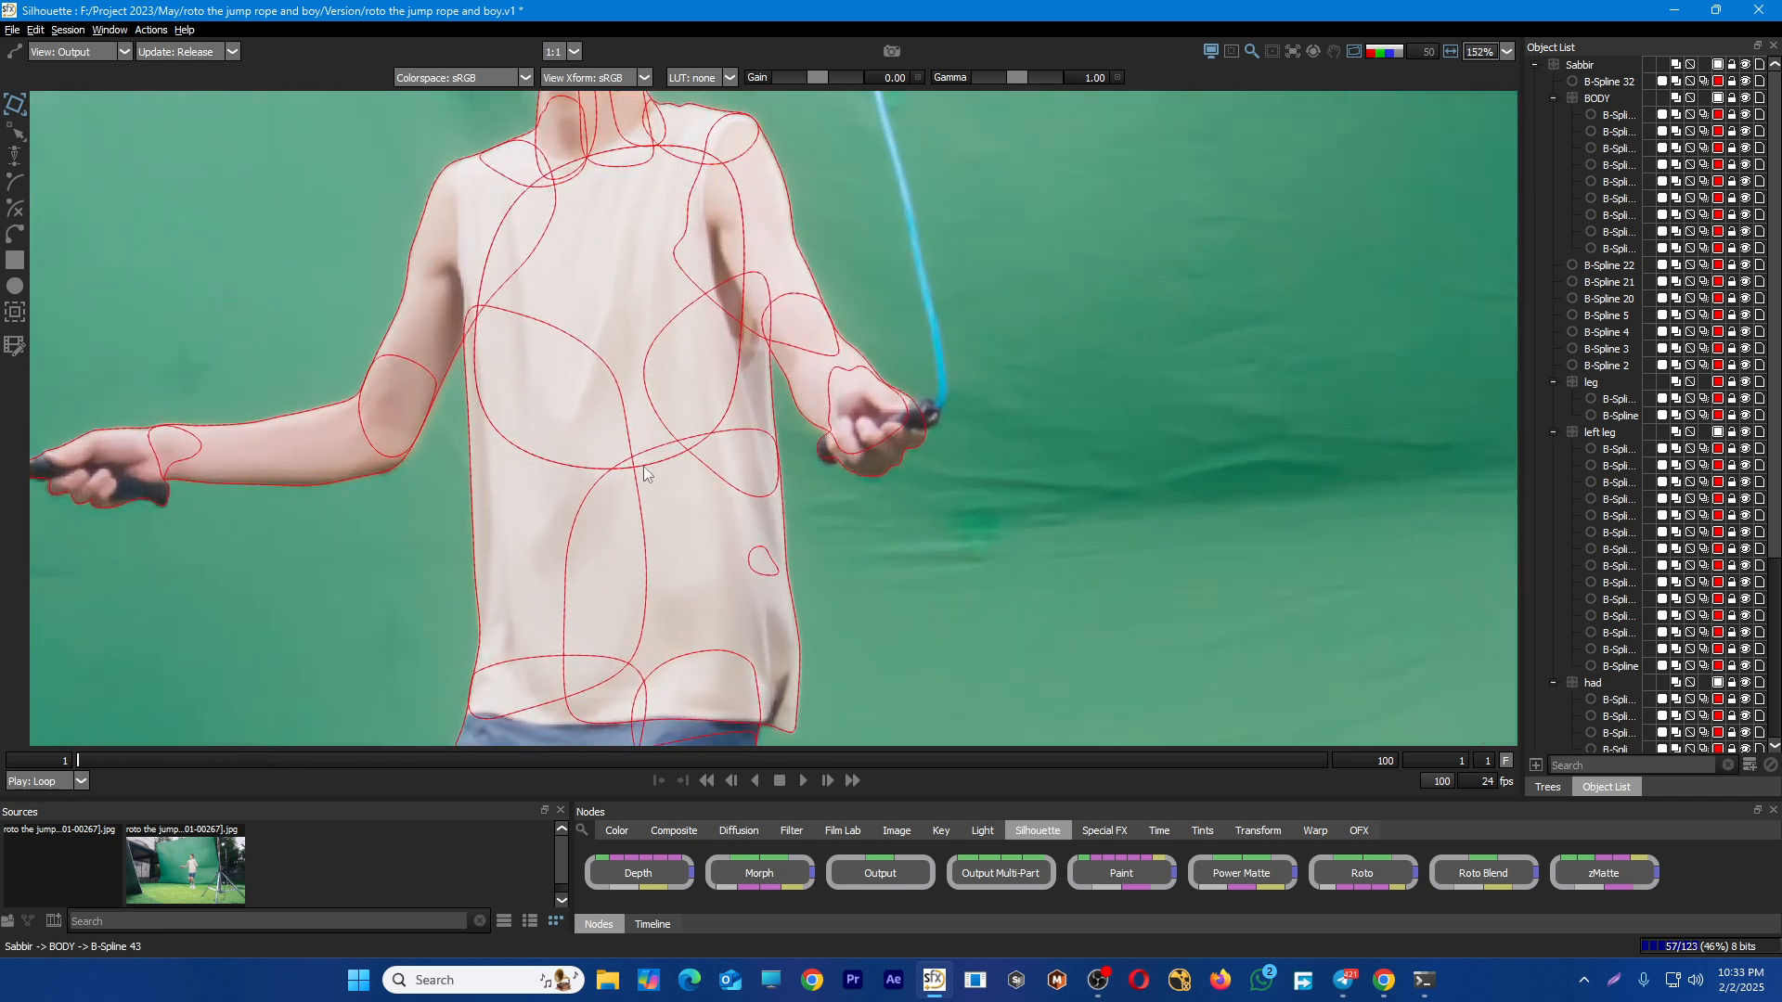
{"action": "left_click", "coordinate": [1751, 767]}
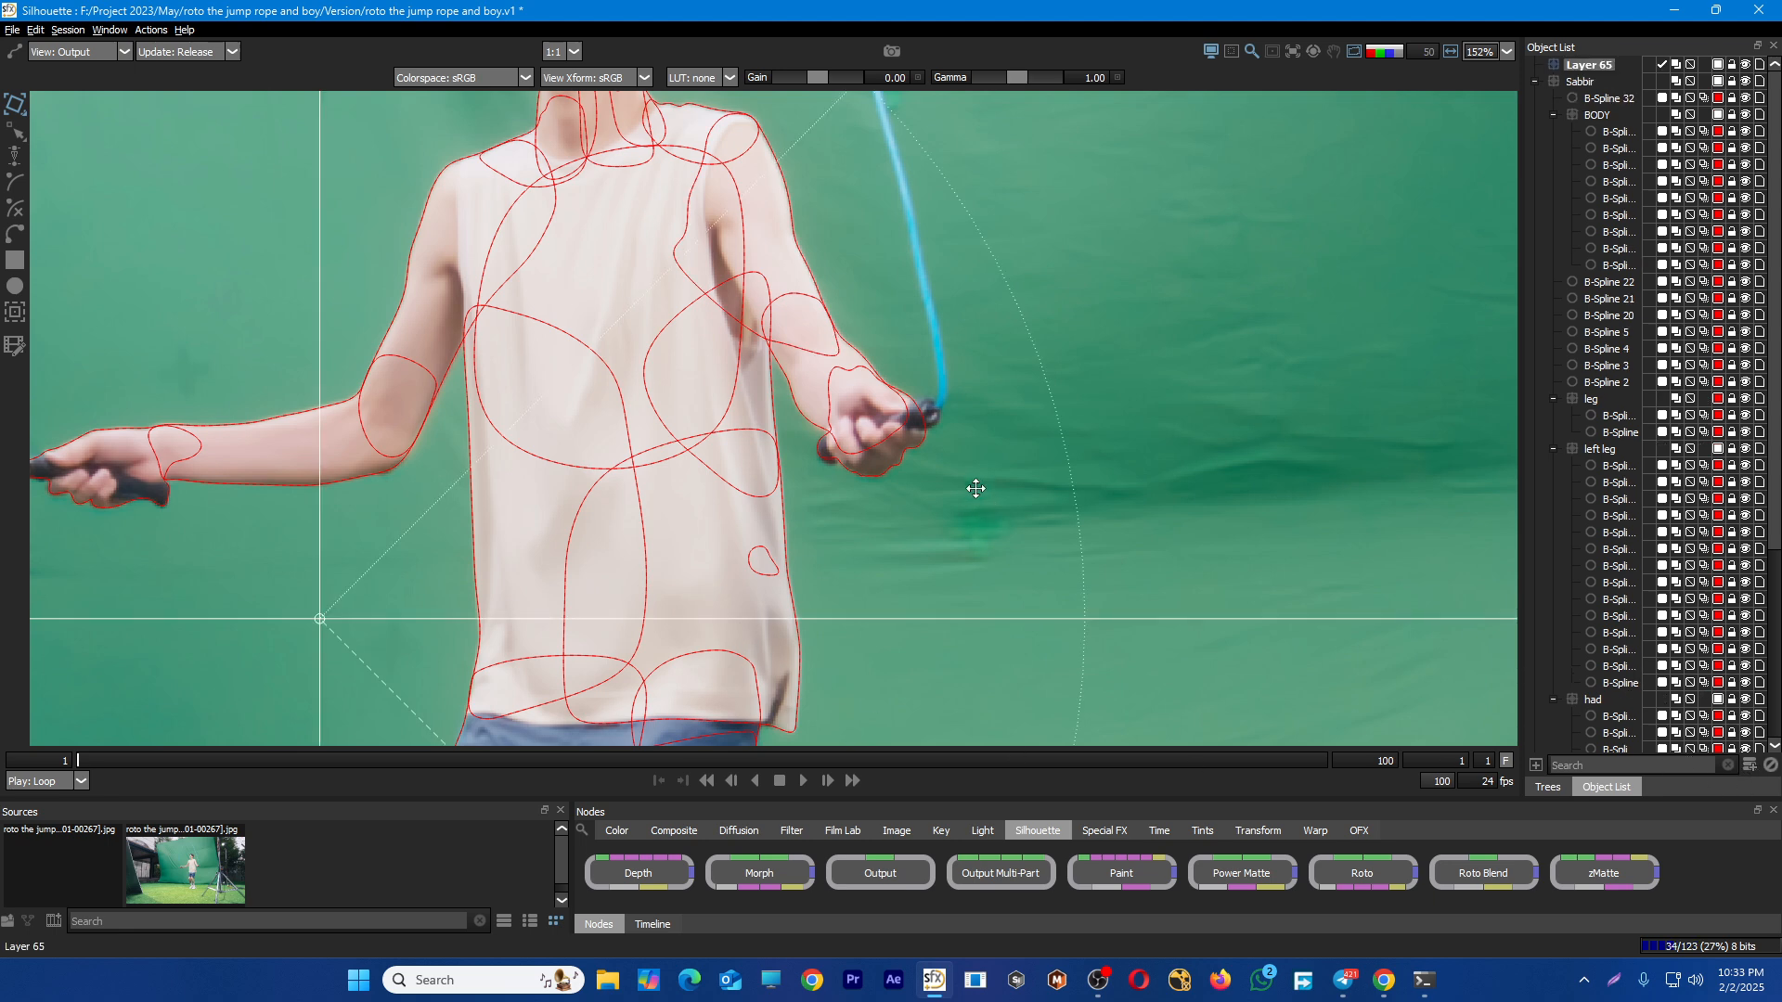
Draw a small closed six-point B-spline on the middle of the boy's shirt at frame 1
{"action": "key", "text": "b"}
{"action": "left_click", "coordinate": [604, 406]}
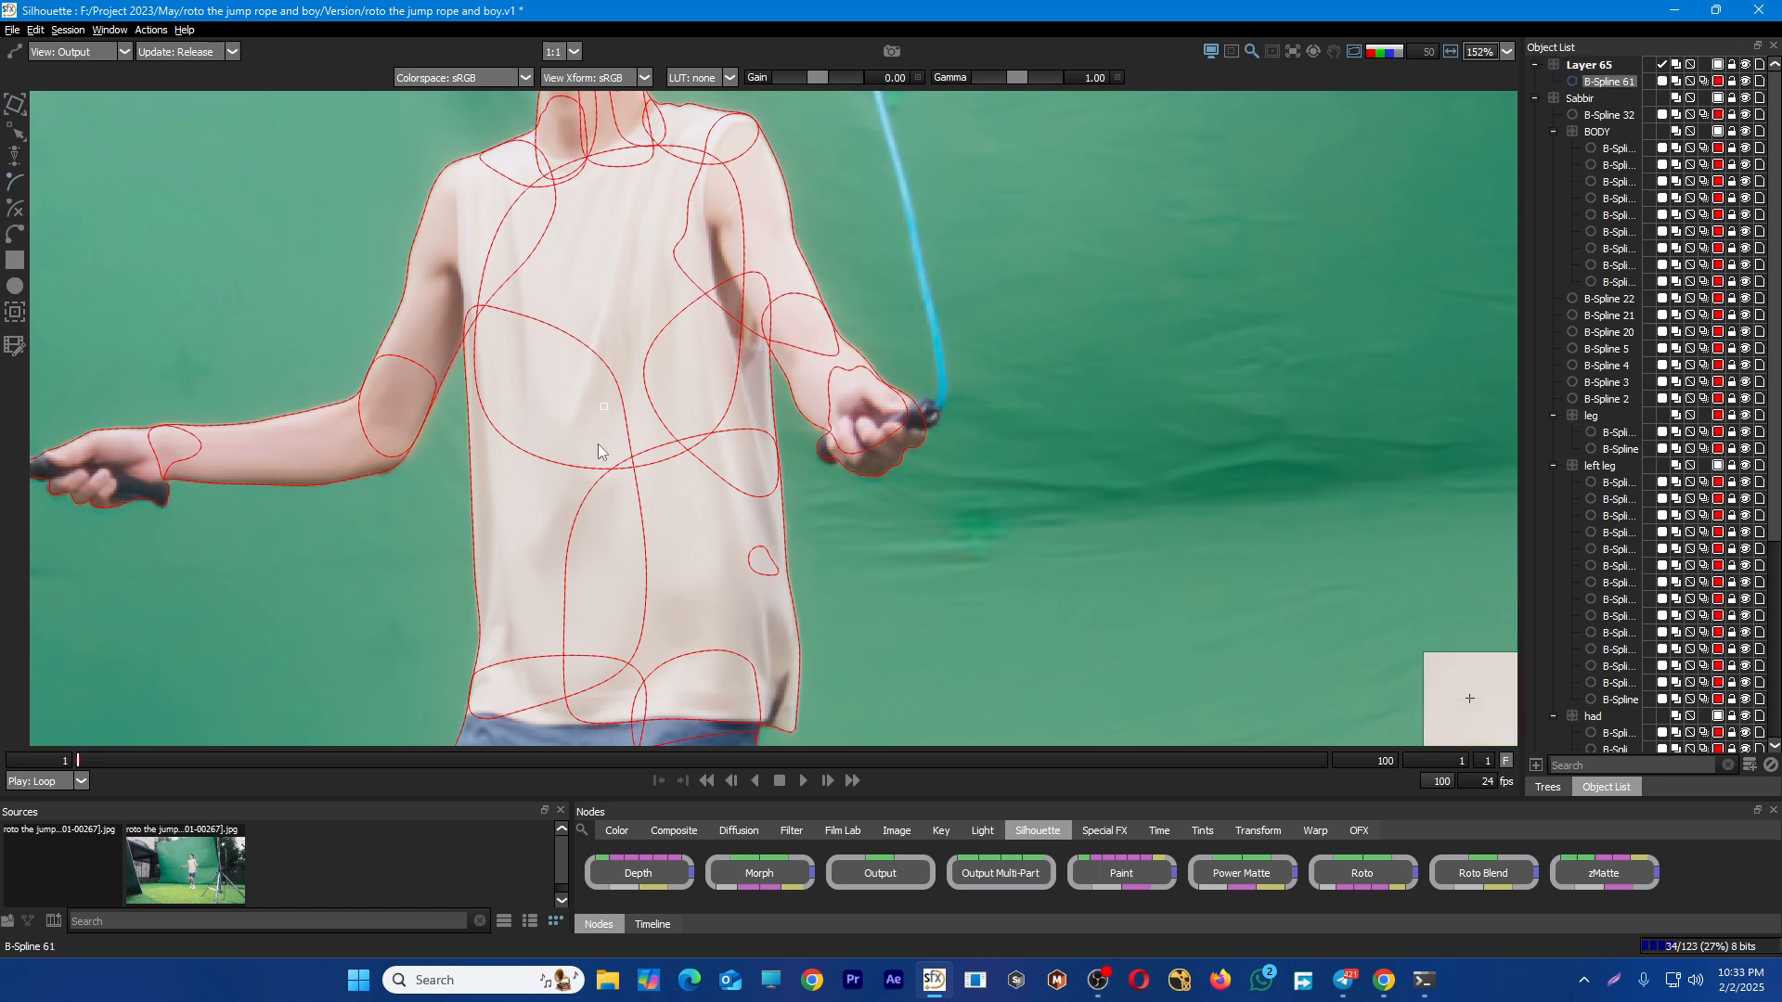
{"action": "left_click", "coordinate": [603, 493]}
{"action": "left_click", "coordinate": [643, 524]}
{"action": "left_click", "coordinate": [676, 467]}
{"action": "left_click", "coordinate": [670, 424]}
{"action": "left_click", "coordinate": [647, 408]}
{"action": "left_click", "coordinate": [605, 406]}
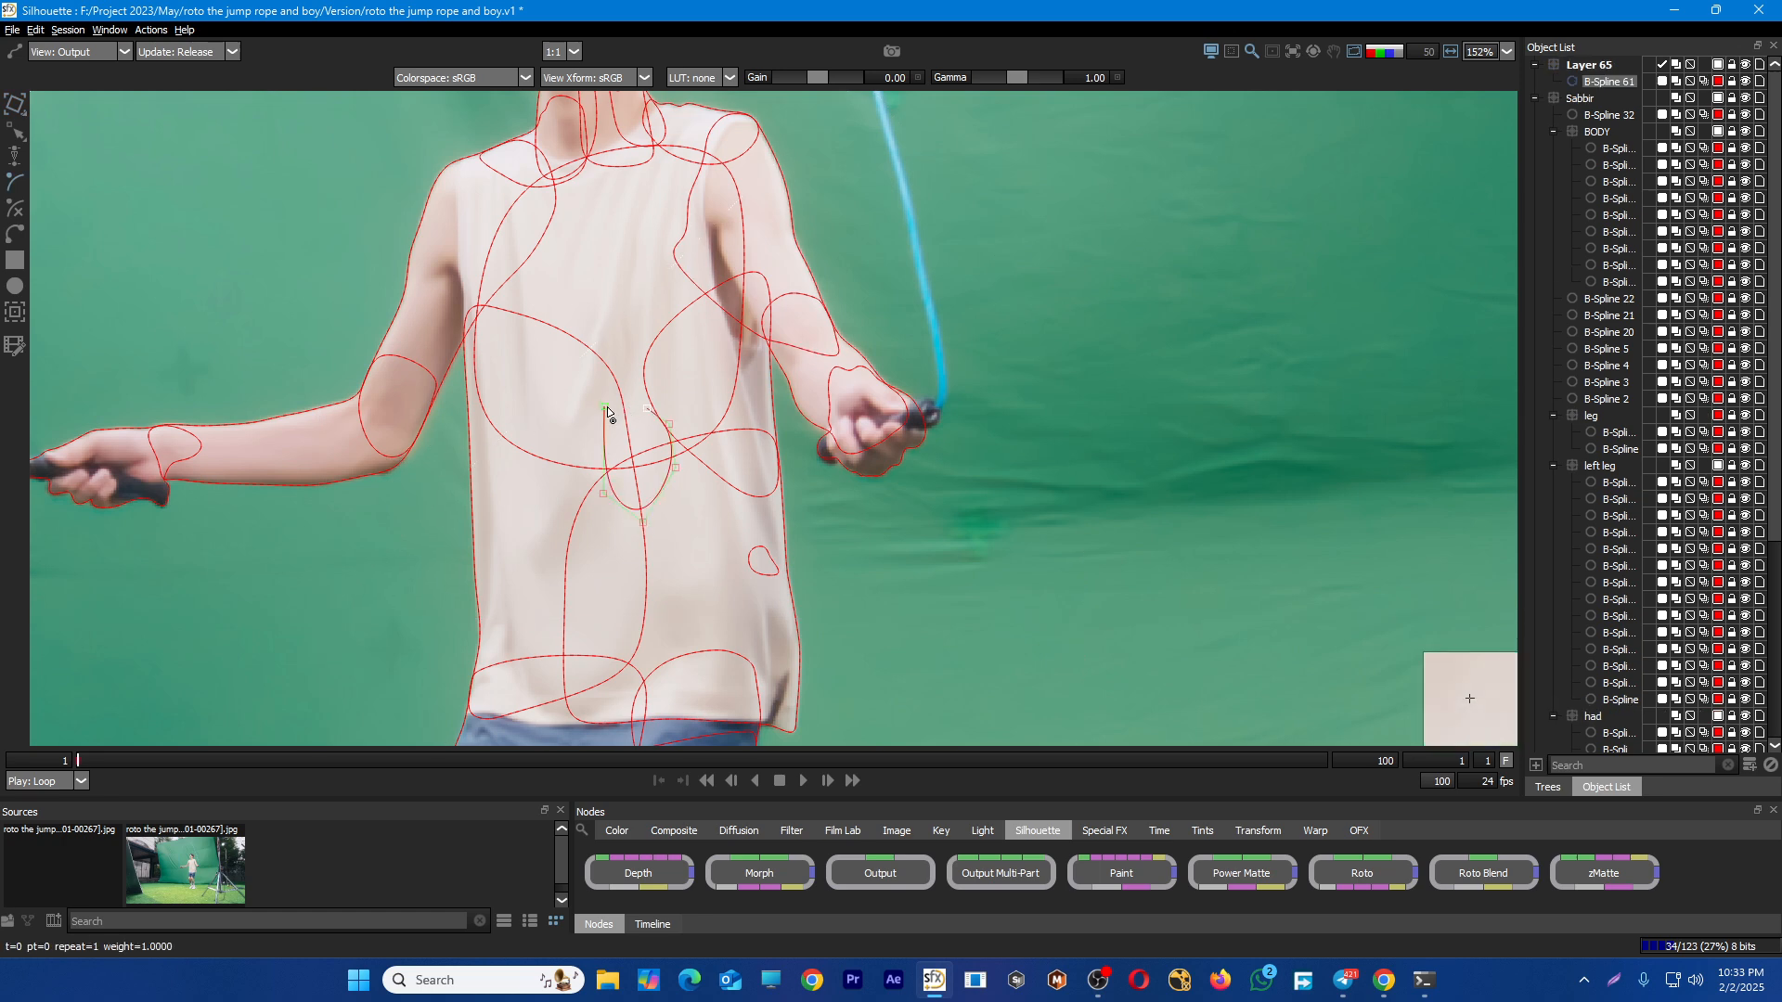
Review the new spline against the boy's movement at frame 100 and back through the shot to frame 1
{"action": "left_click_drag", "start_coordinate": [135, 754], "coordinate": [1388, 661]}
{"action": "scroll", "coordinate": [1021, 631], "scroll_direction": "down", "scroll_amount": 3}
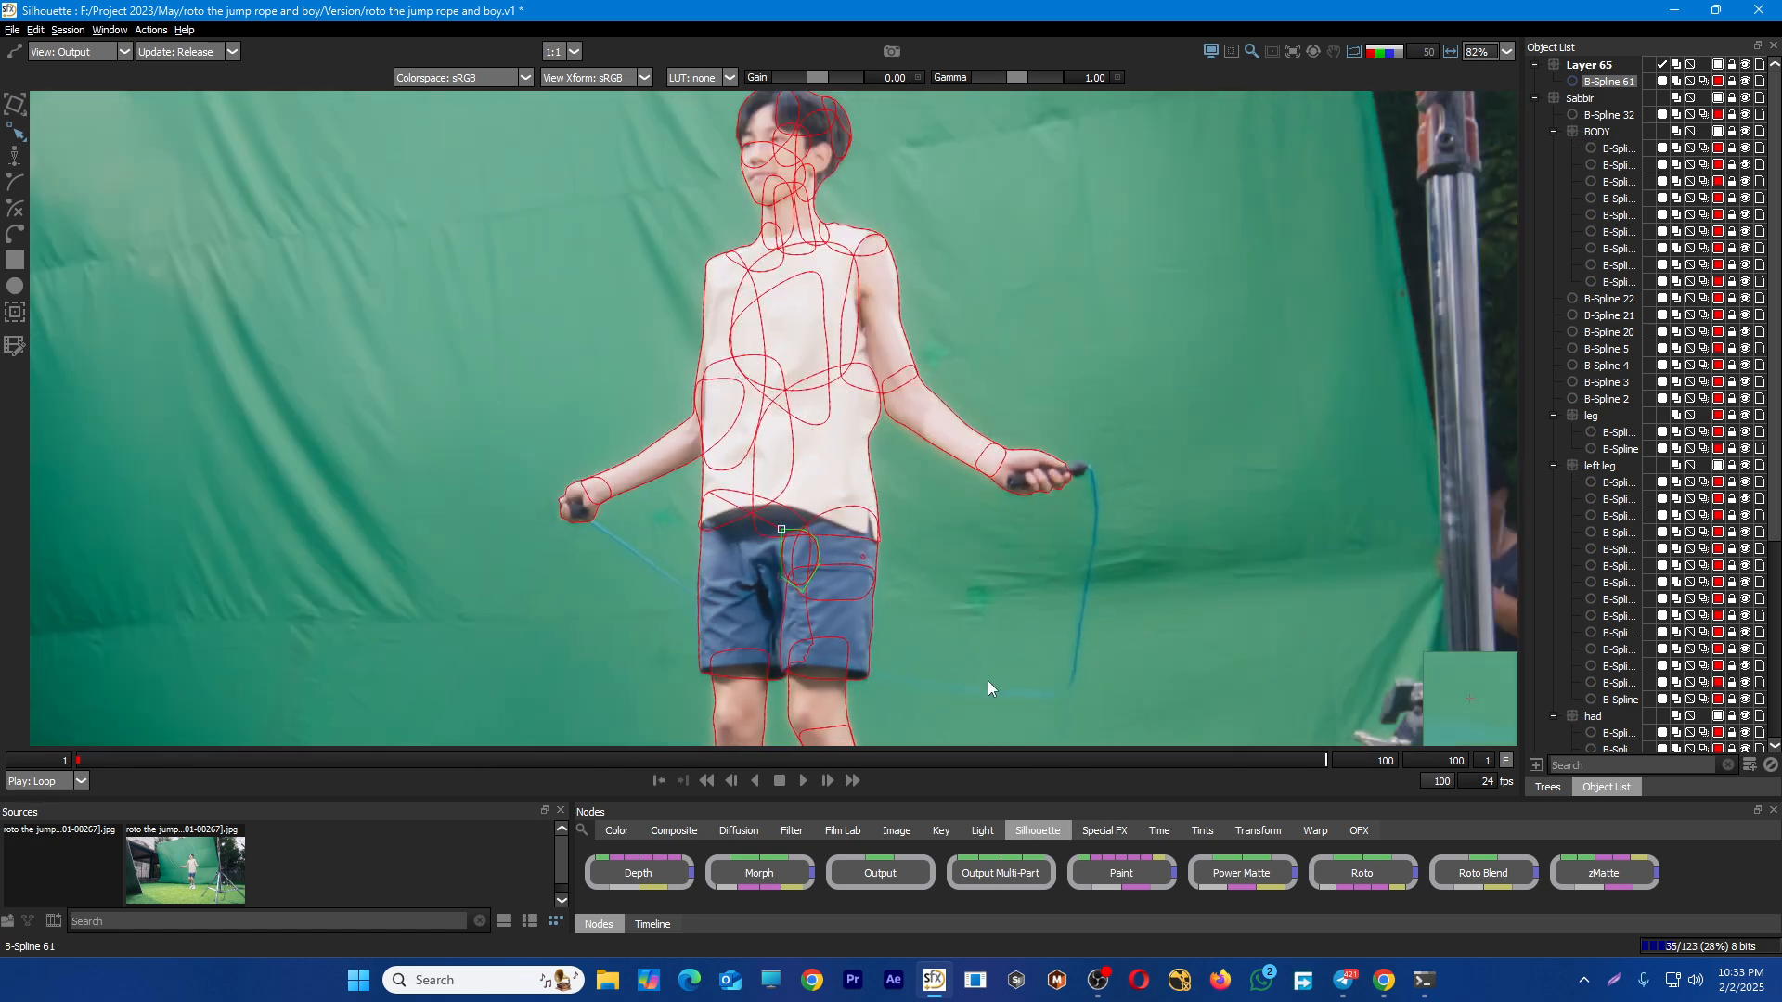
{"action": "key", "text": "j"}
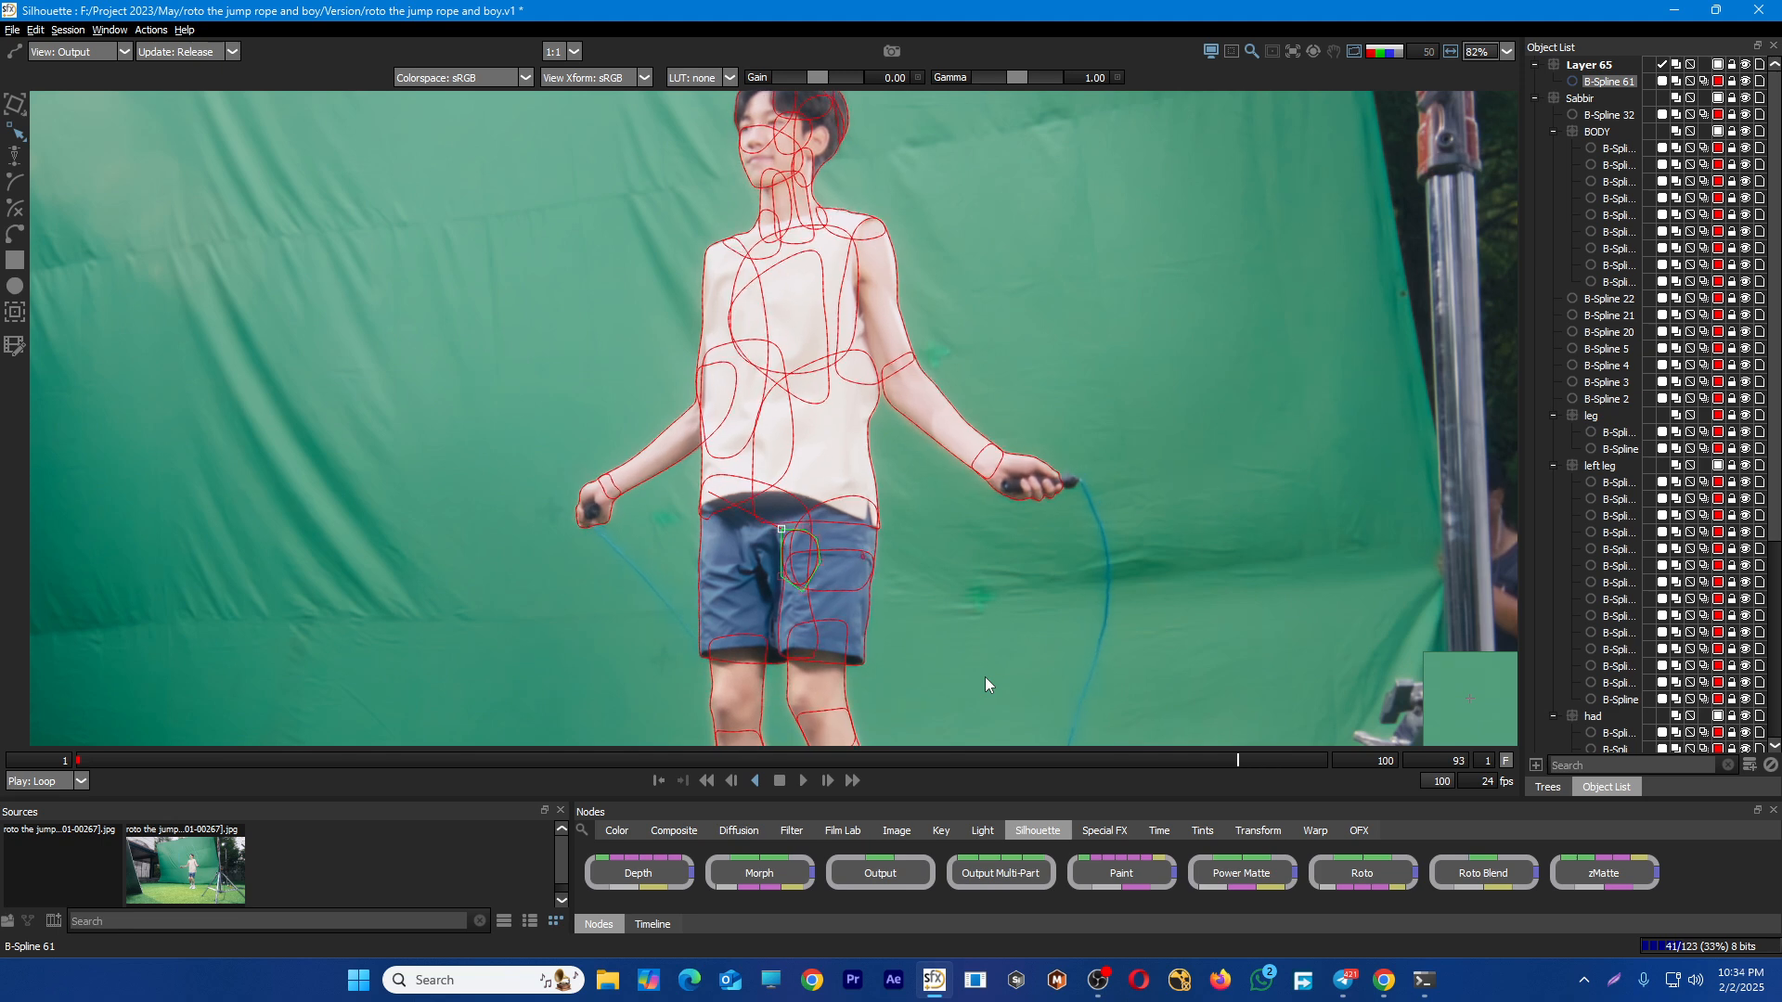
{"action": "key", "text": "k"}
{"action": "left_click", "coordinate": [900, 554]}
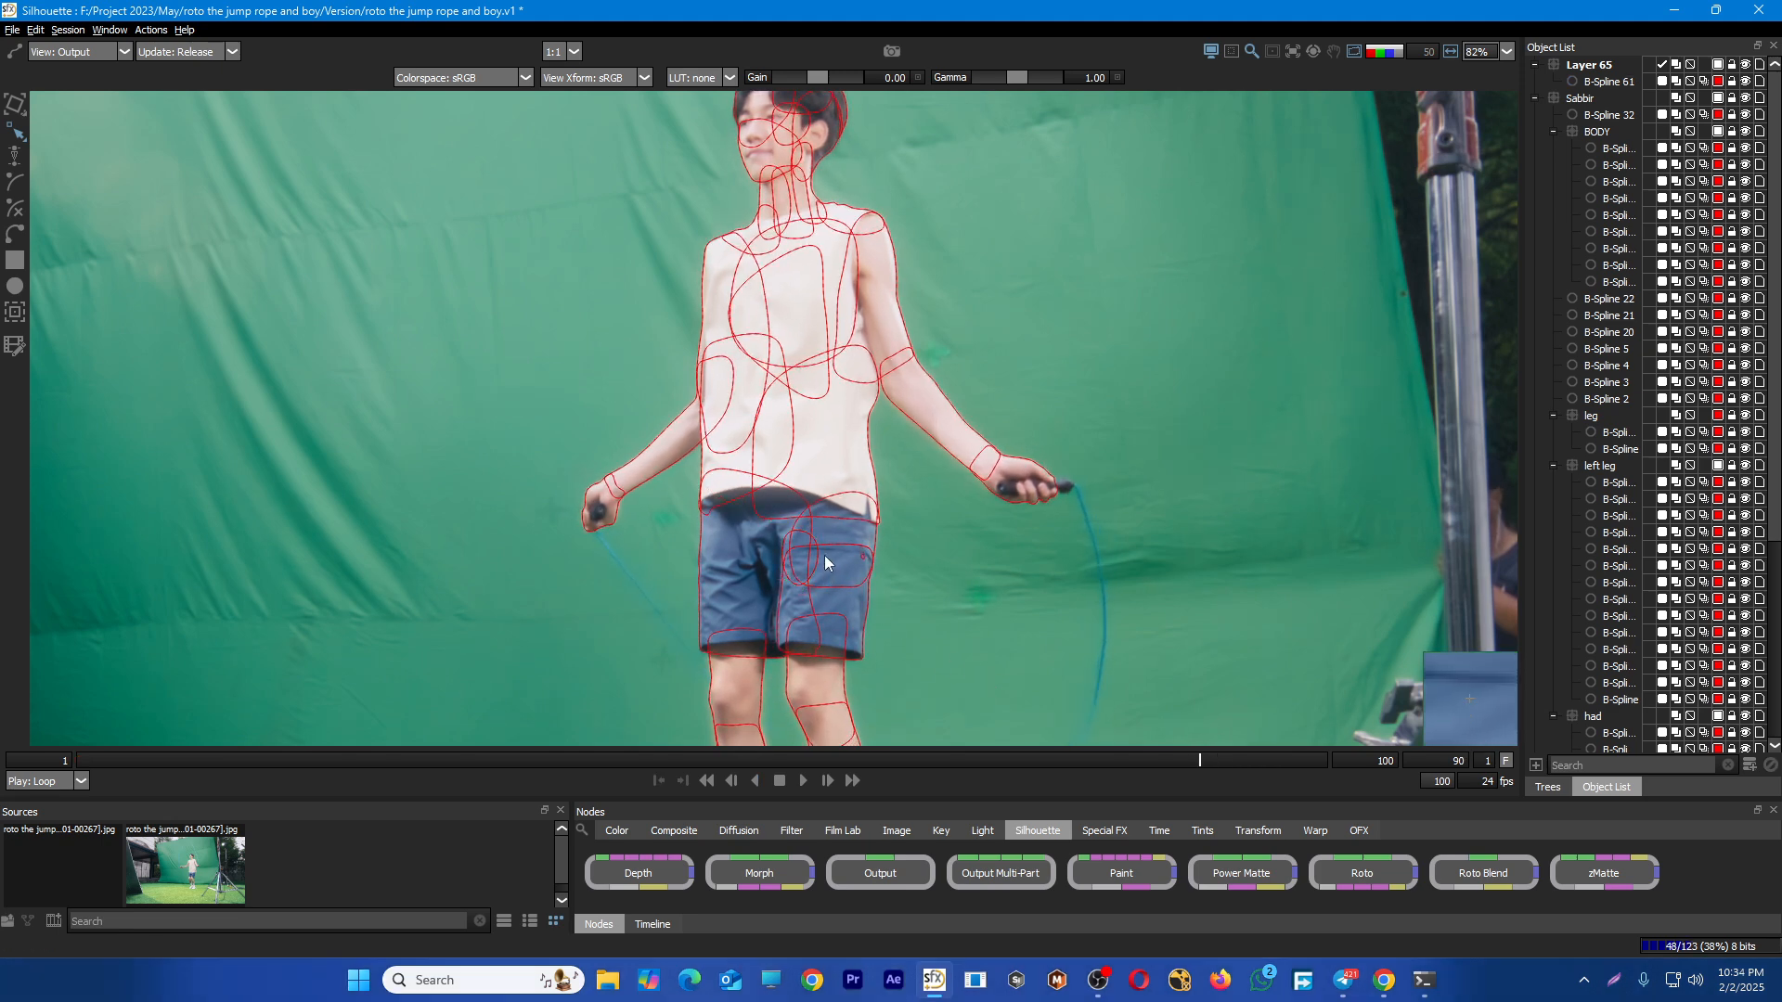
{"action": "left_click_drag", "start_coordinate": [1144, 762], "coordinate": [795, 796]}
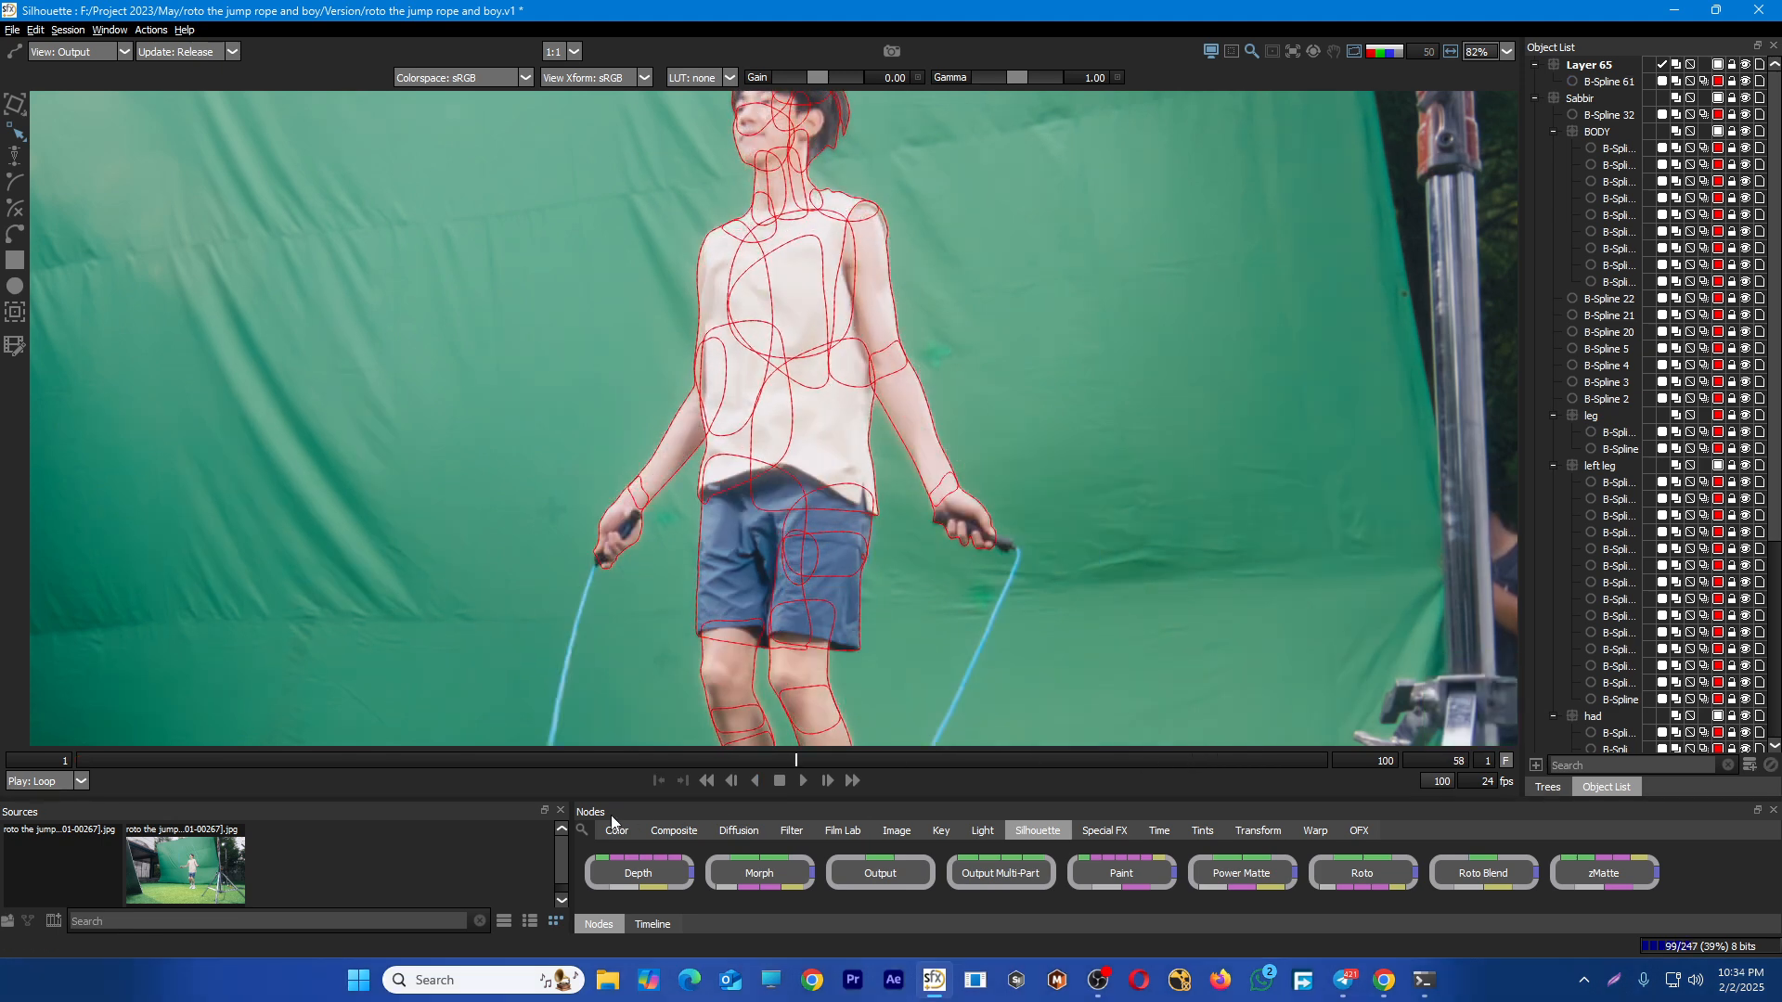
{"action": "left_click", "coordinate": [557, 758]}
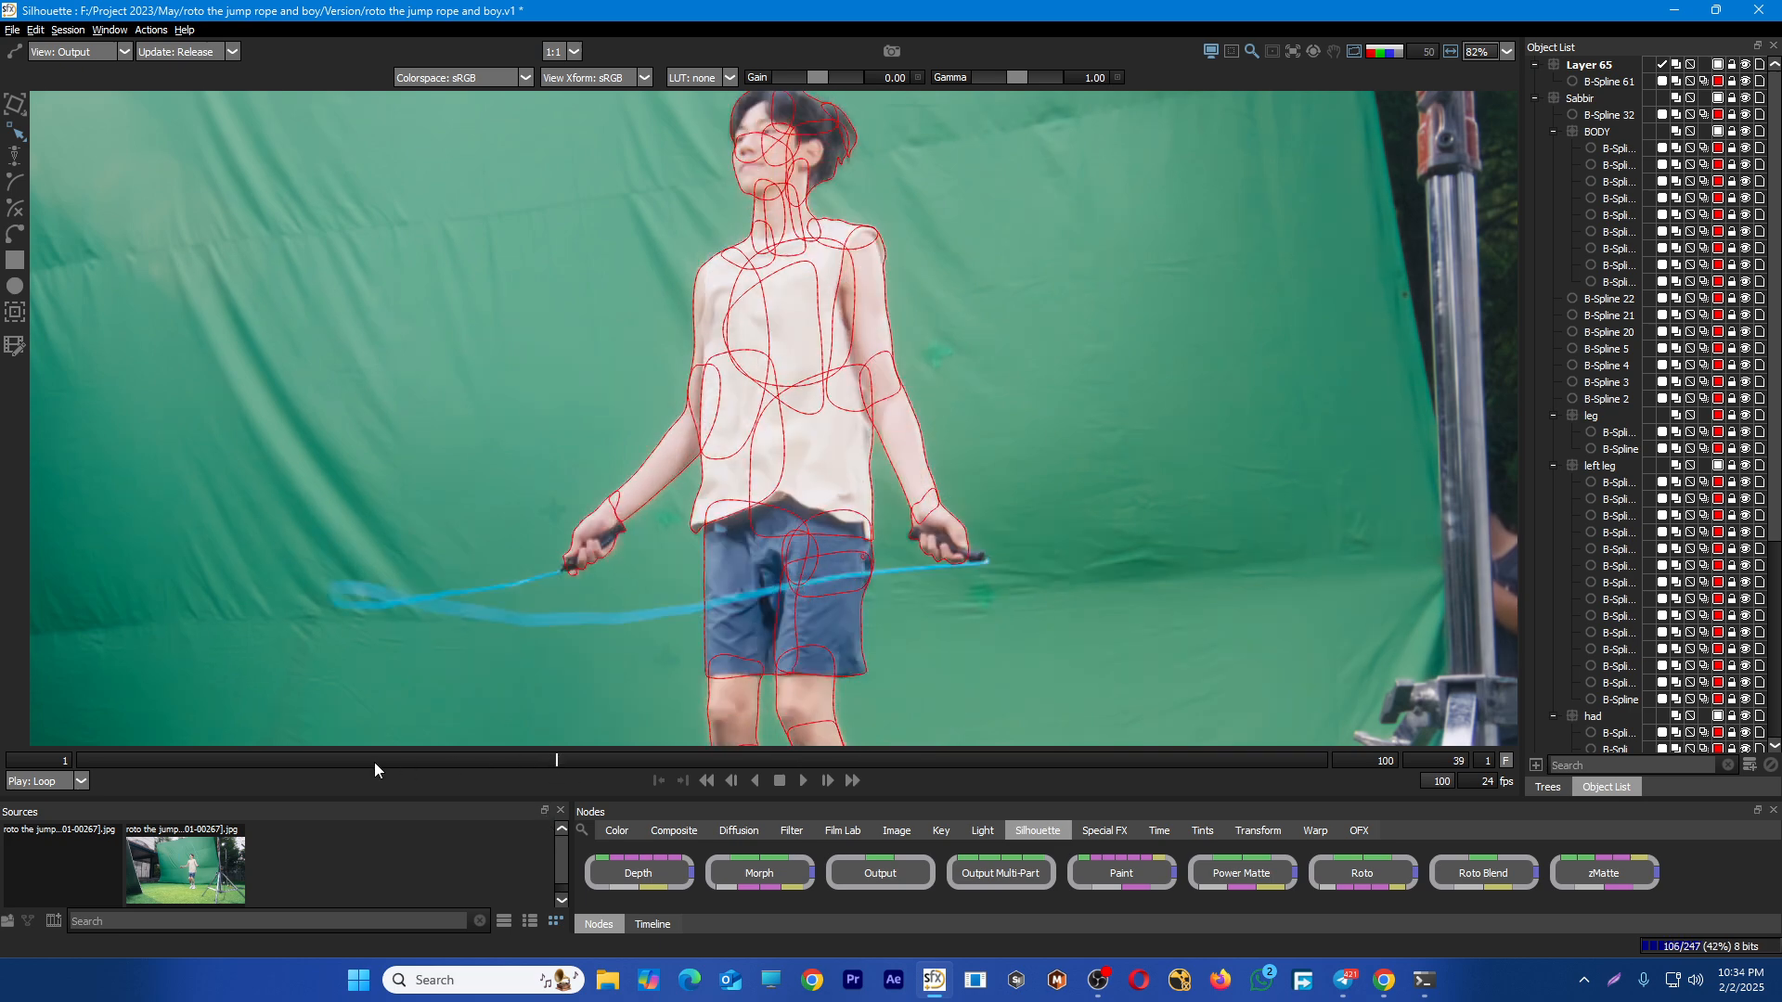
{"action": "left_click_drag", "start_coordinate": [375, 763], "coordinate": [77, 761]}
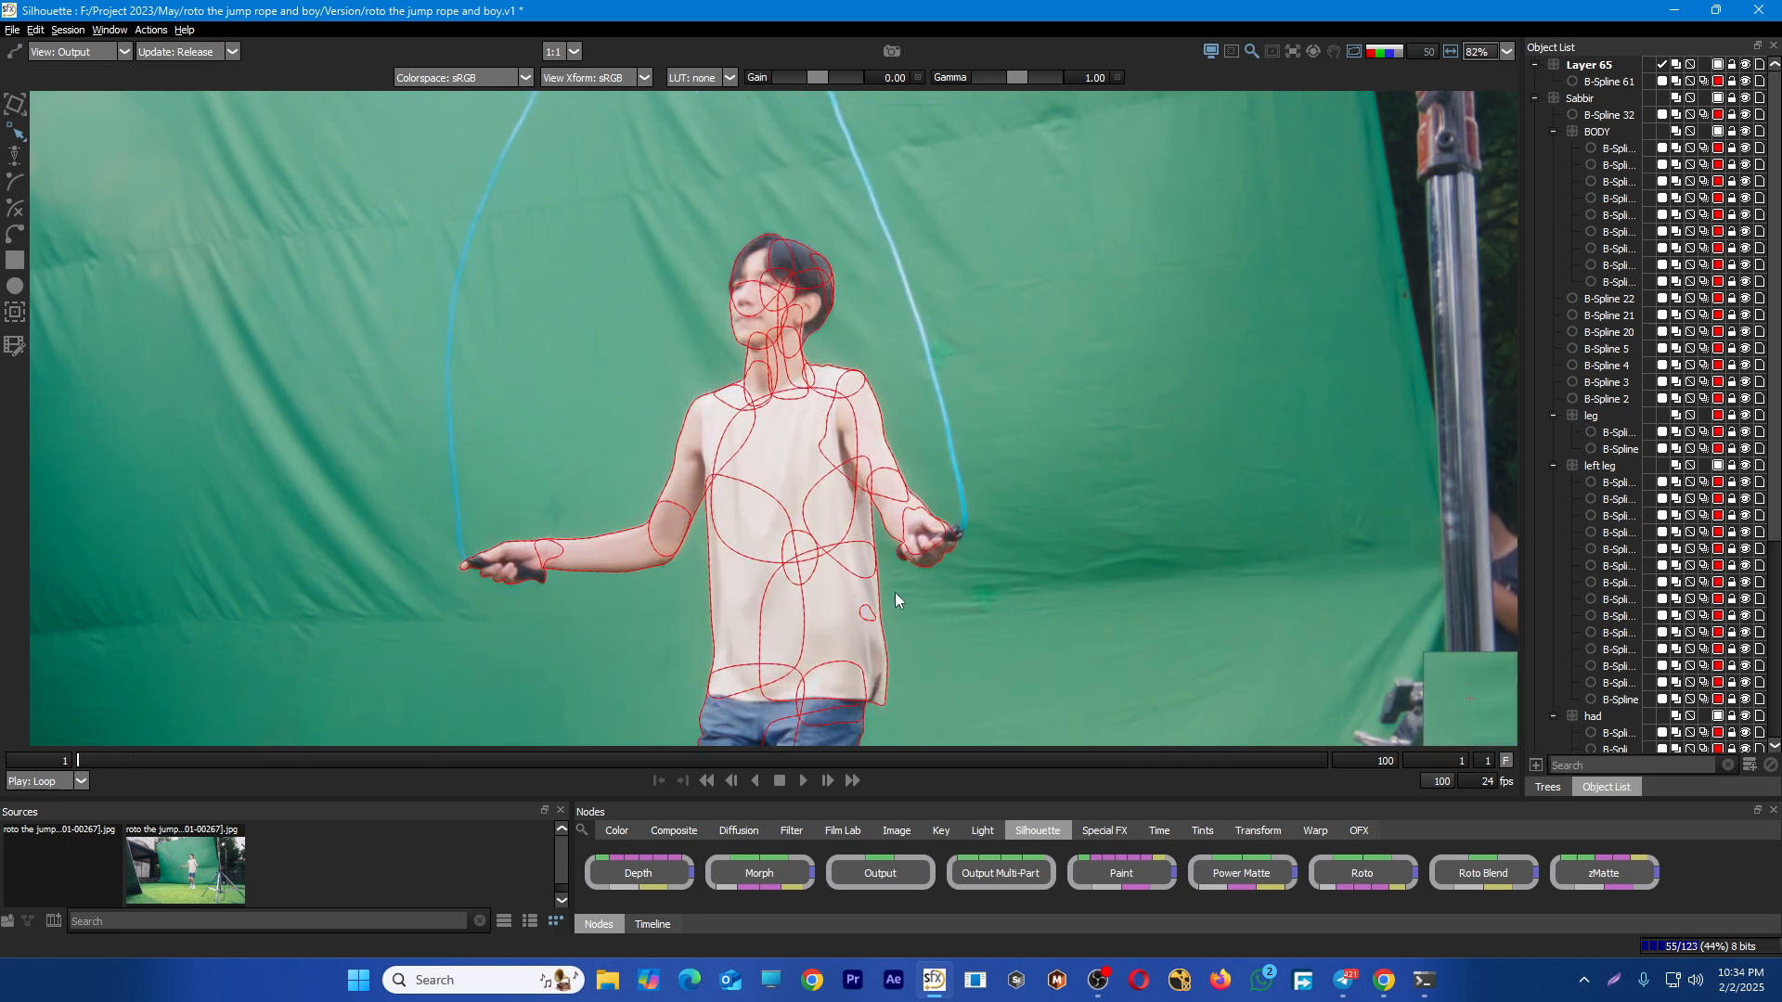
Key the new shirt spline at frame 100 with the Transform tool and review it at frame 50 and frame 1
{"action": "left_click", "coordinate": [817, 580]}
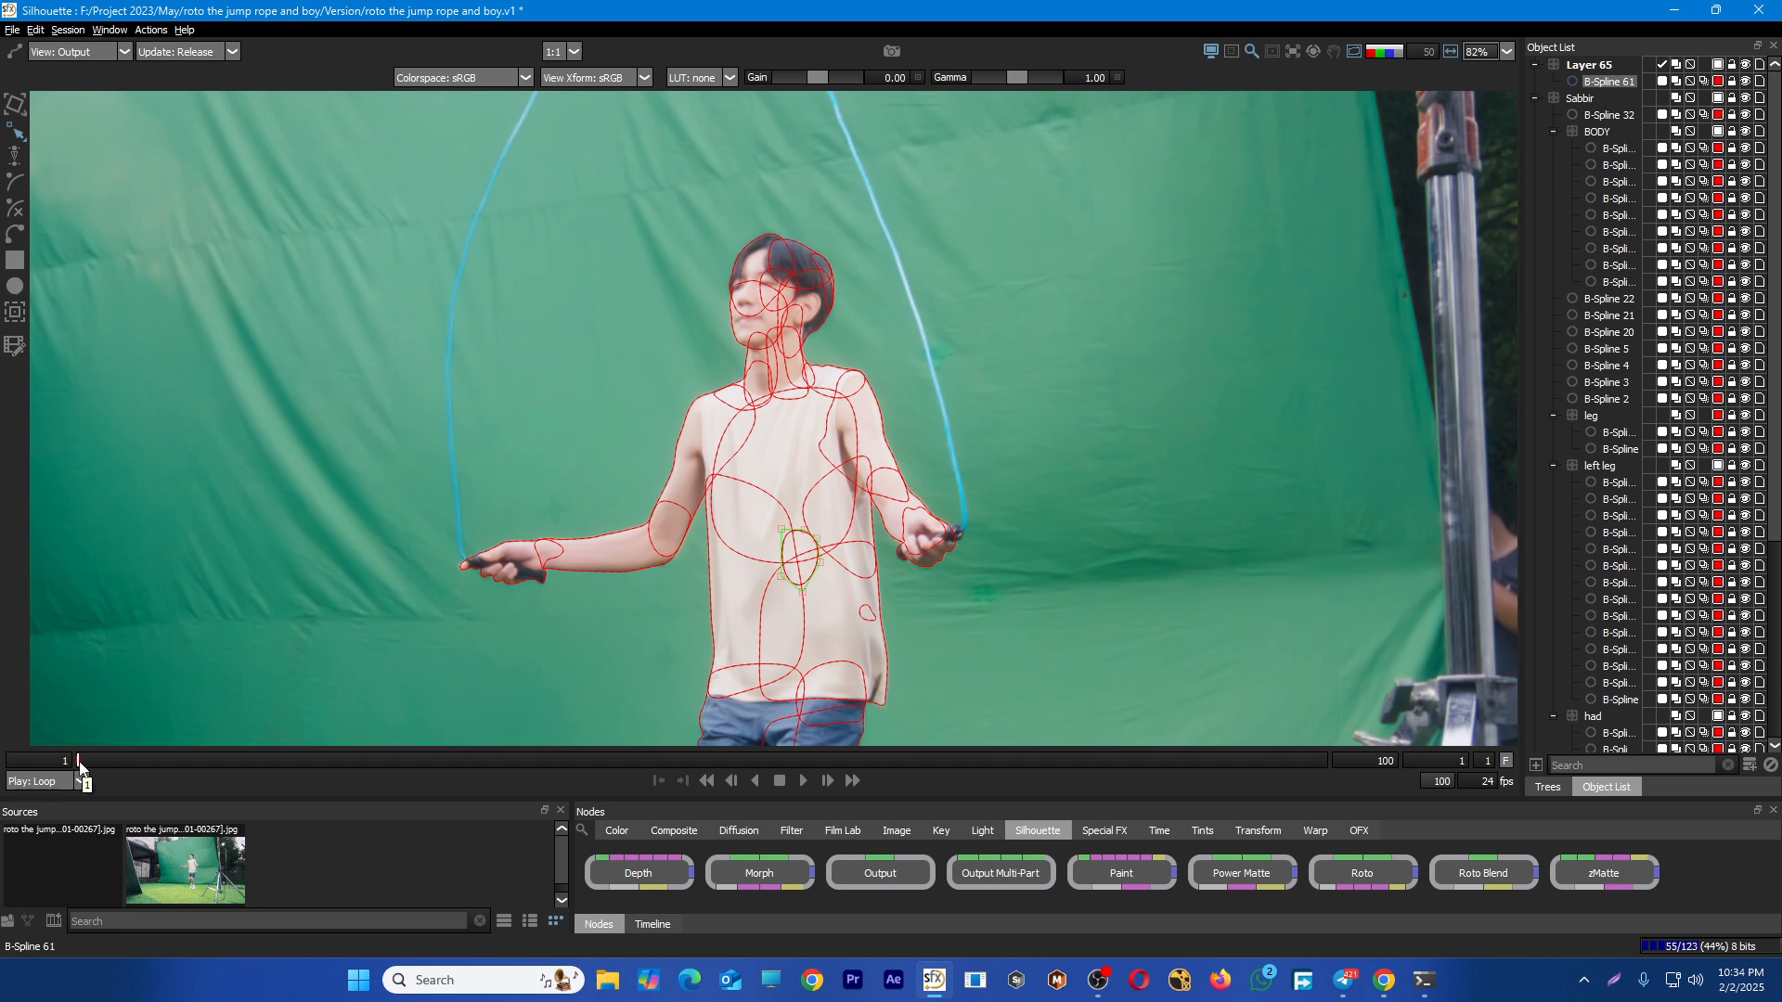
{"action": "left_click_drag", "start_coordinate": [79, 762], "coordinate": [1467, 698]}
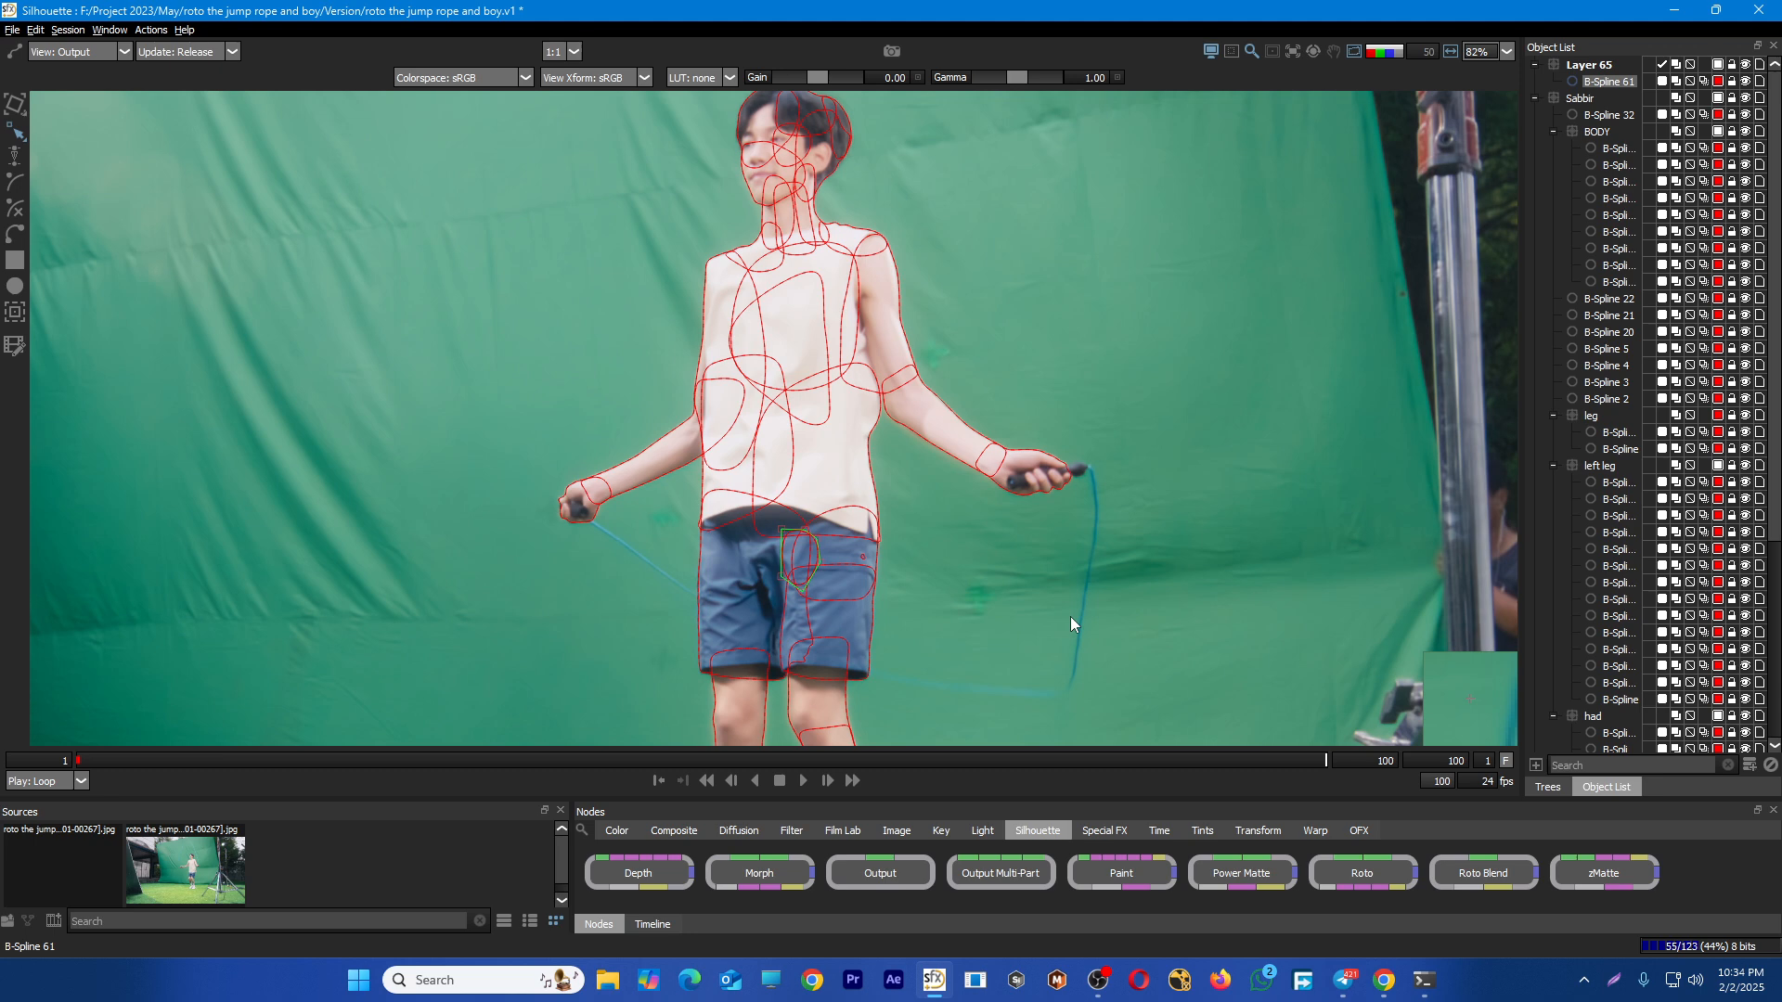
{"action": "key", "text": "t"}
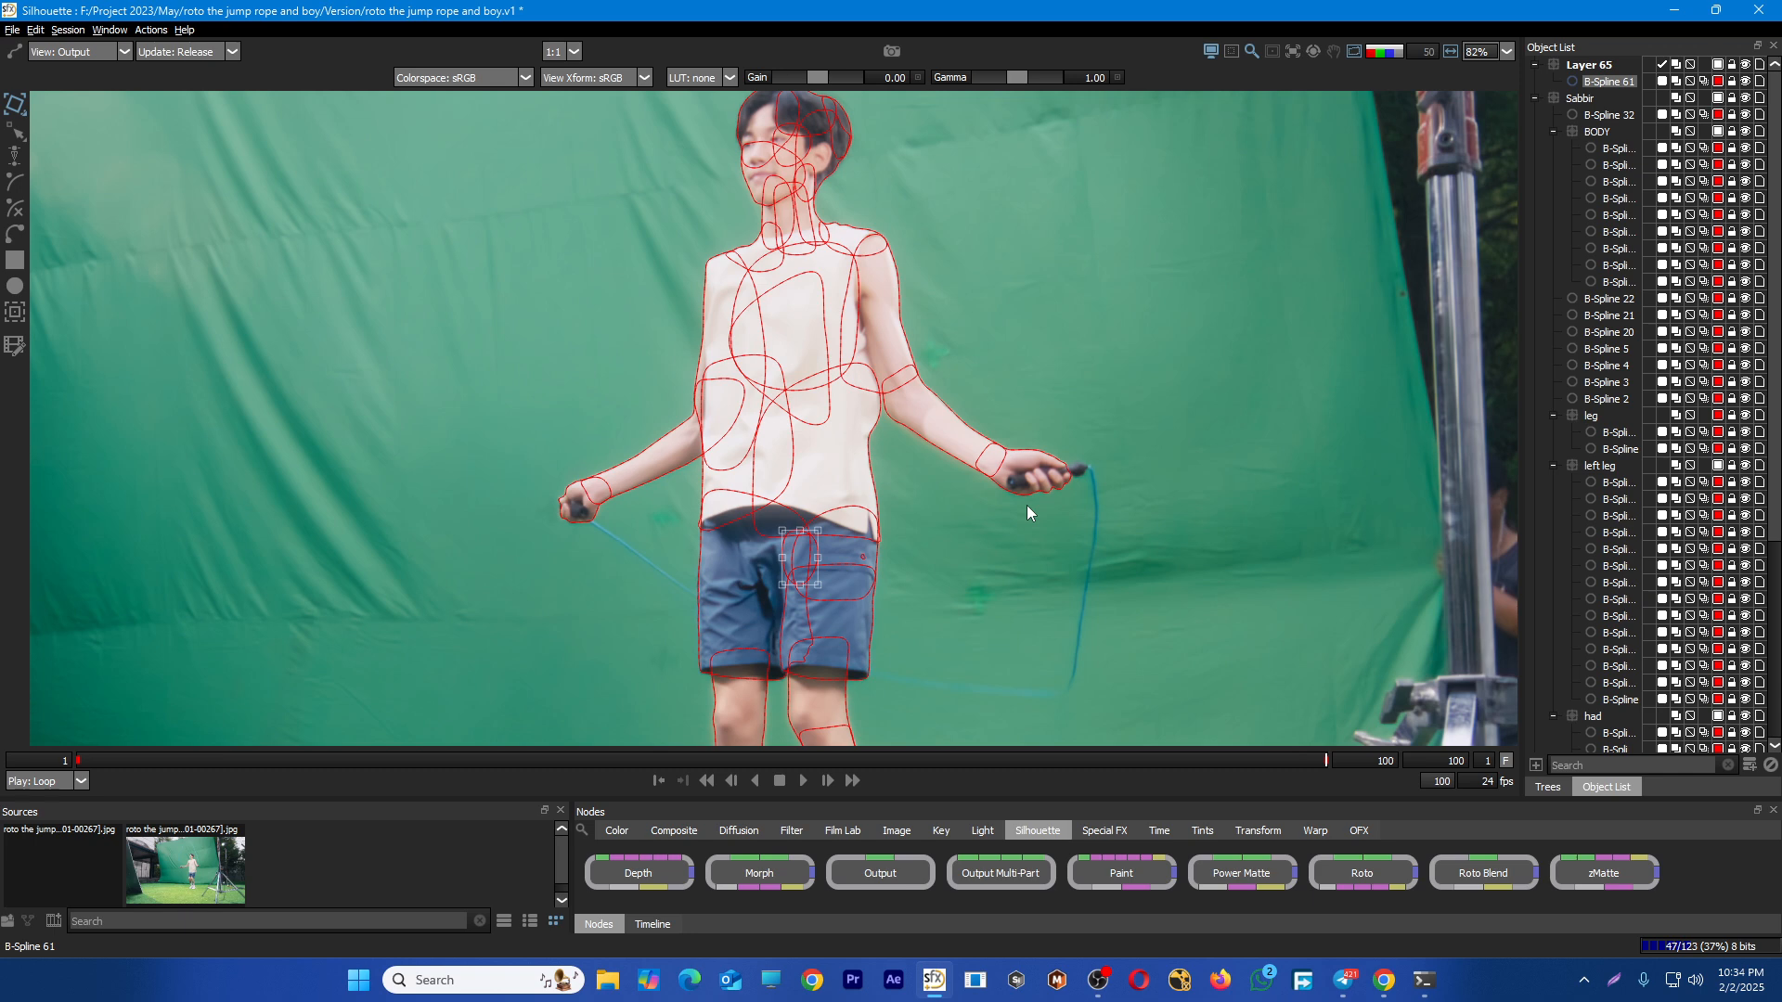
{"action": "left_click_drag", "start_coordinate": [958, 761], "coordinate": [696, 758]}
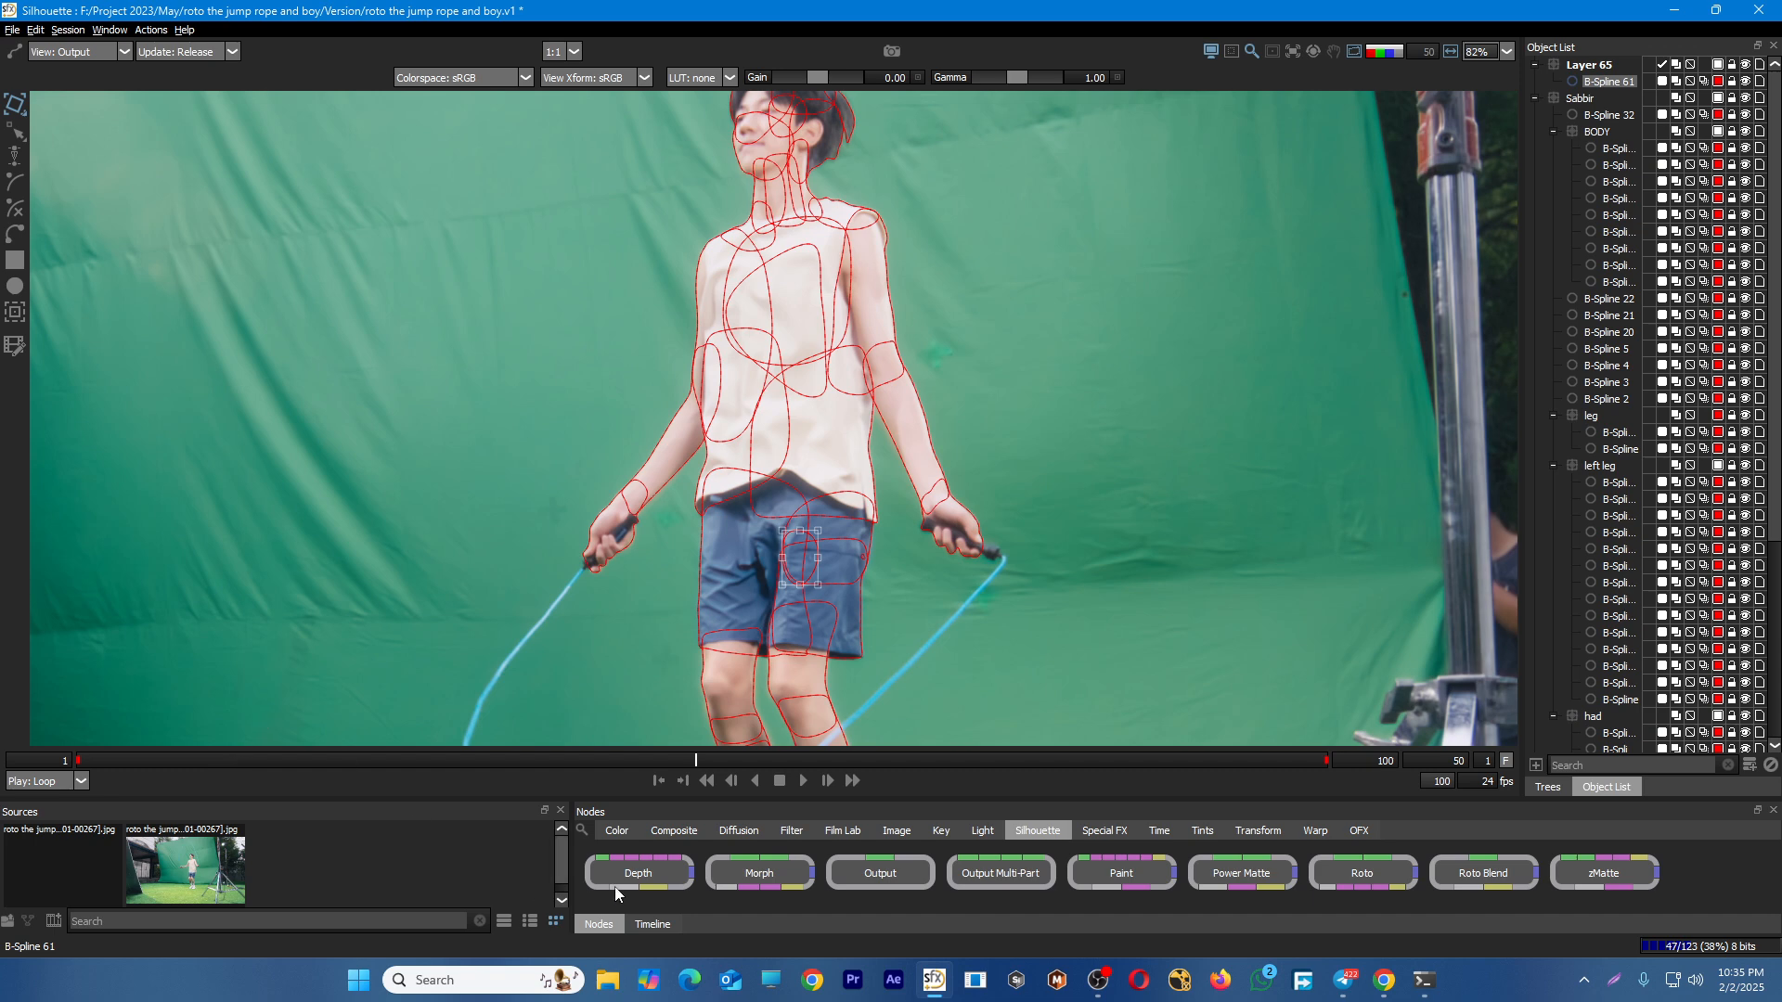
{"action": "left_click", "coordinate": [1229, 422]}
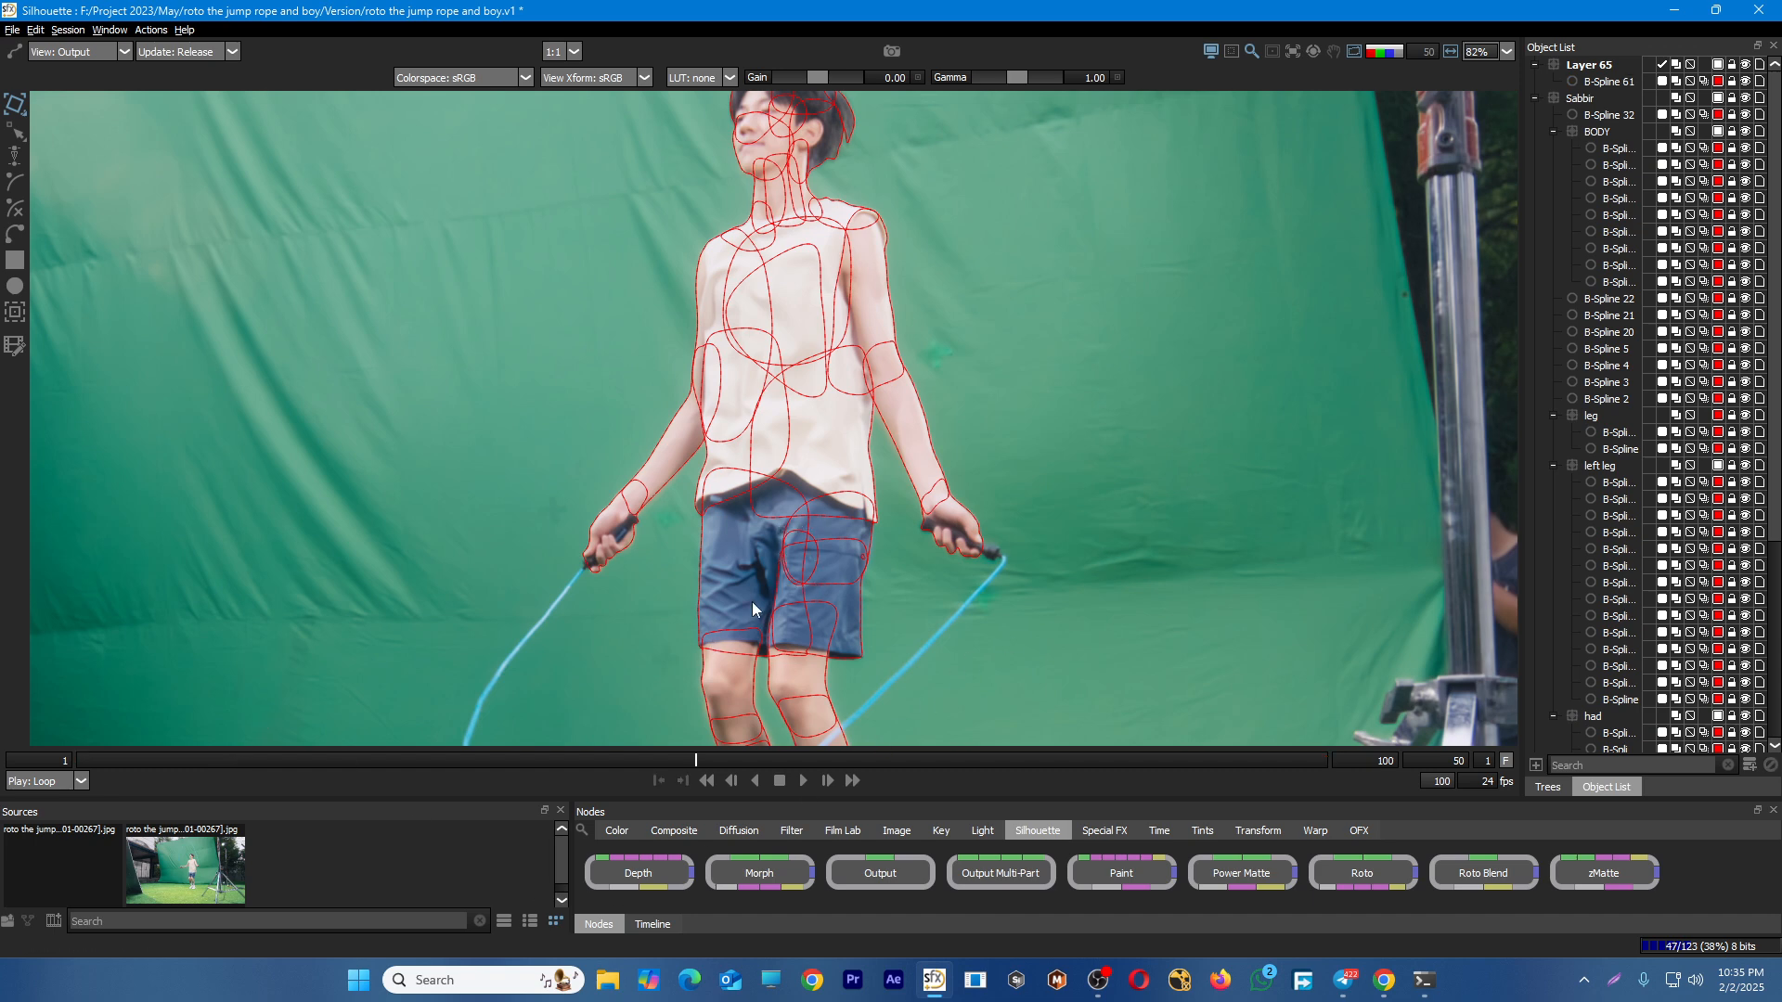
{"action": "left_click", "coordinate": [821, 573]}
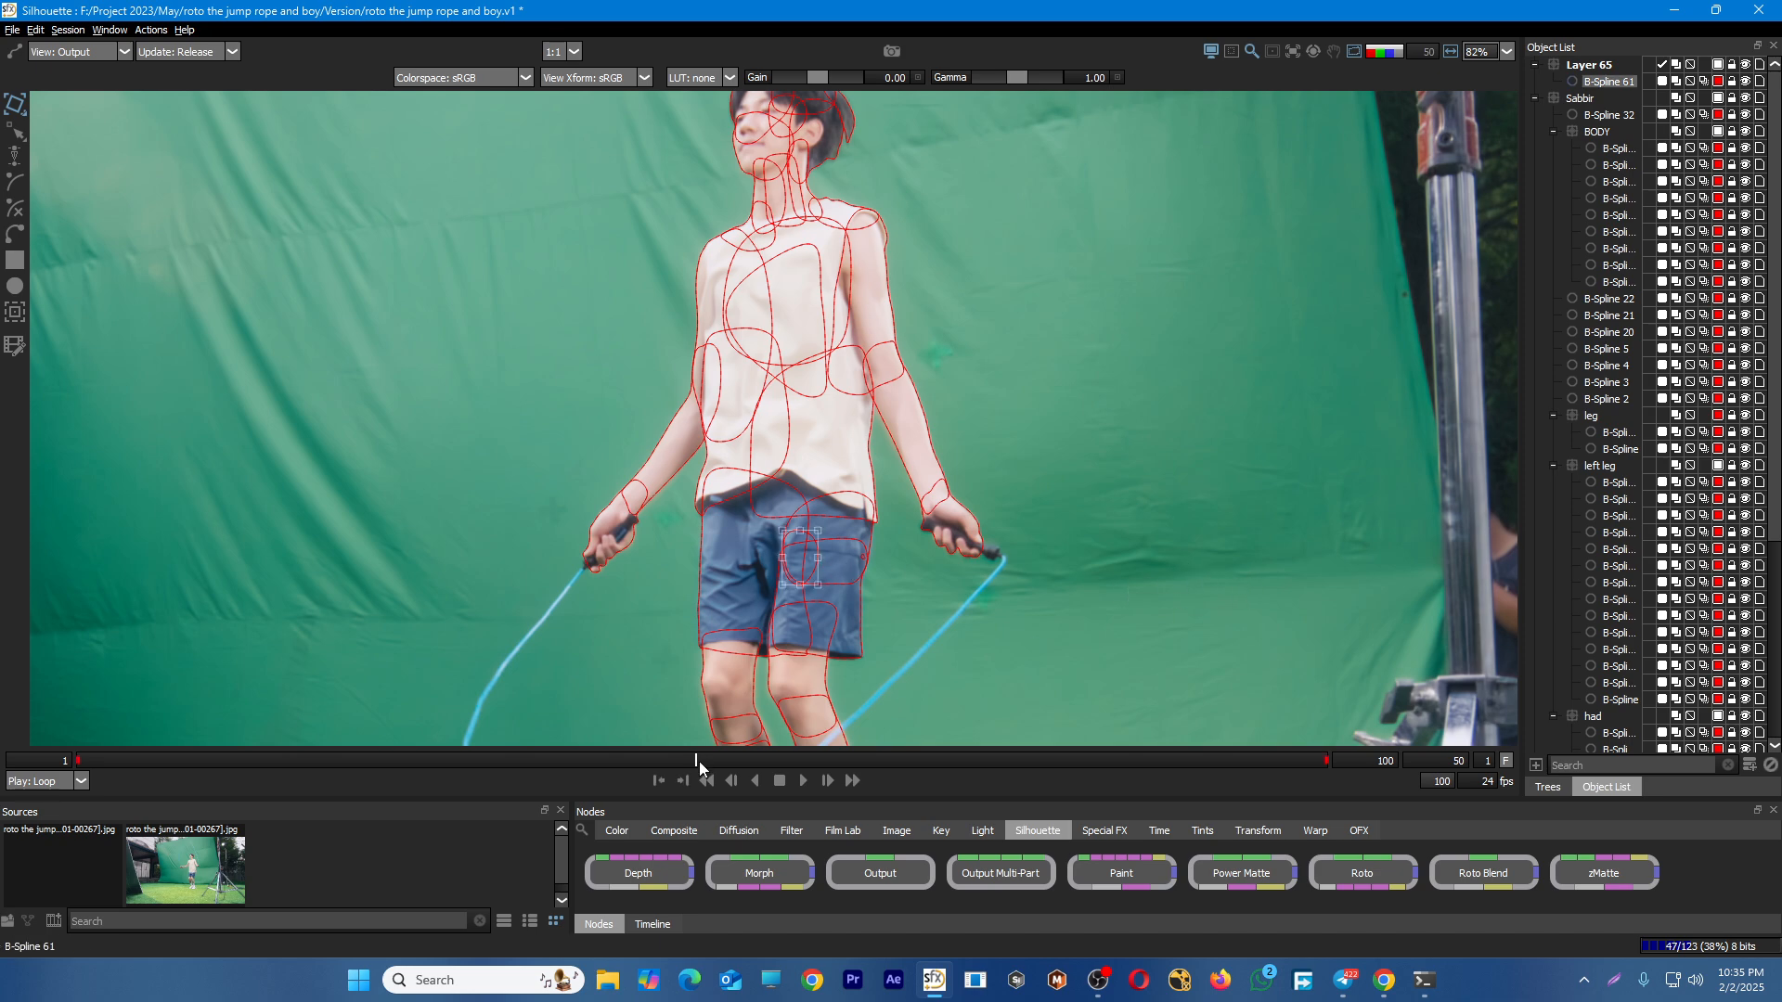
{"action": "left_click_drag", "start_coordinate": [699, 761], "coordinate": [121, 761]}
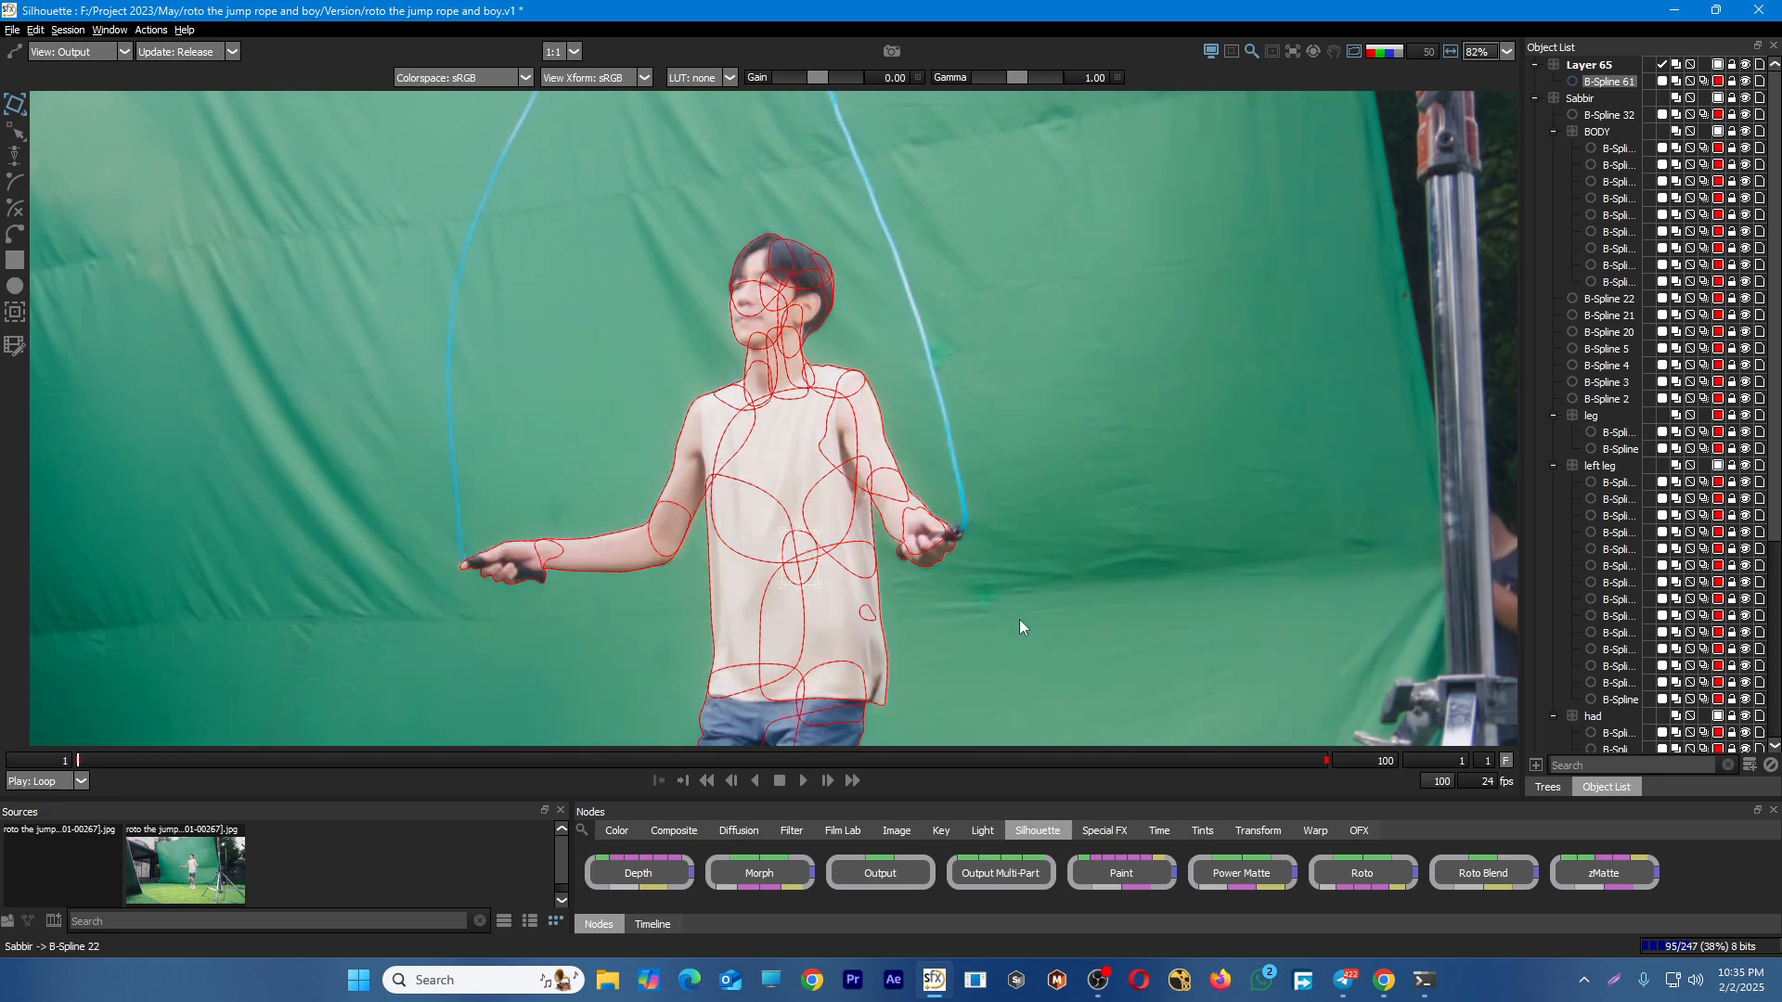
Delete the new layer at the head of the object list together with its shirt spline
{"action": "left_click", "coordinate": [1598, 67]}
{"action": "right_click", "coordinate": [1601, 71]}
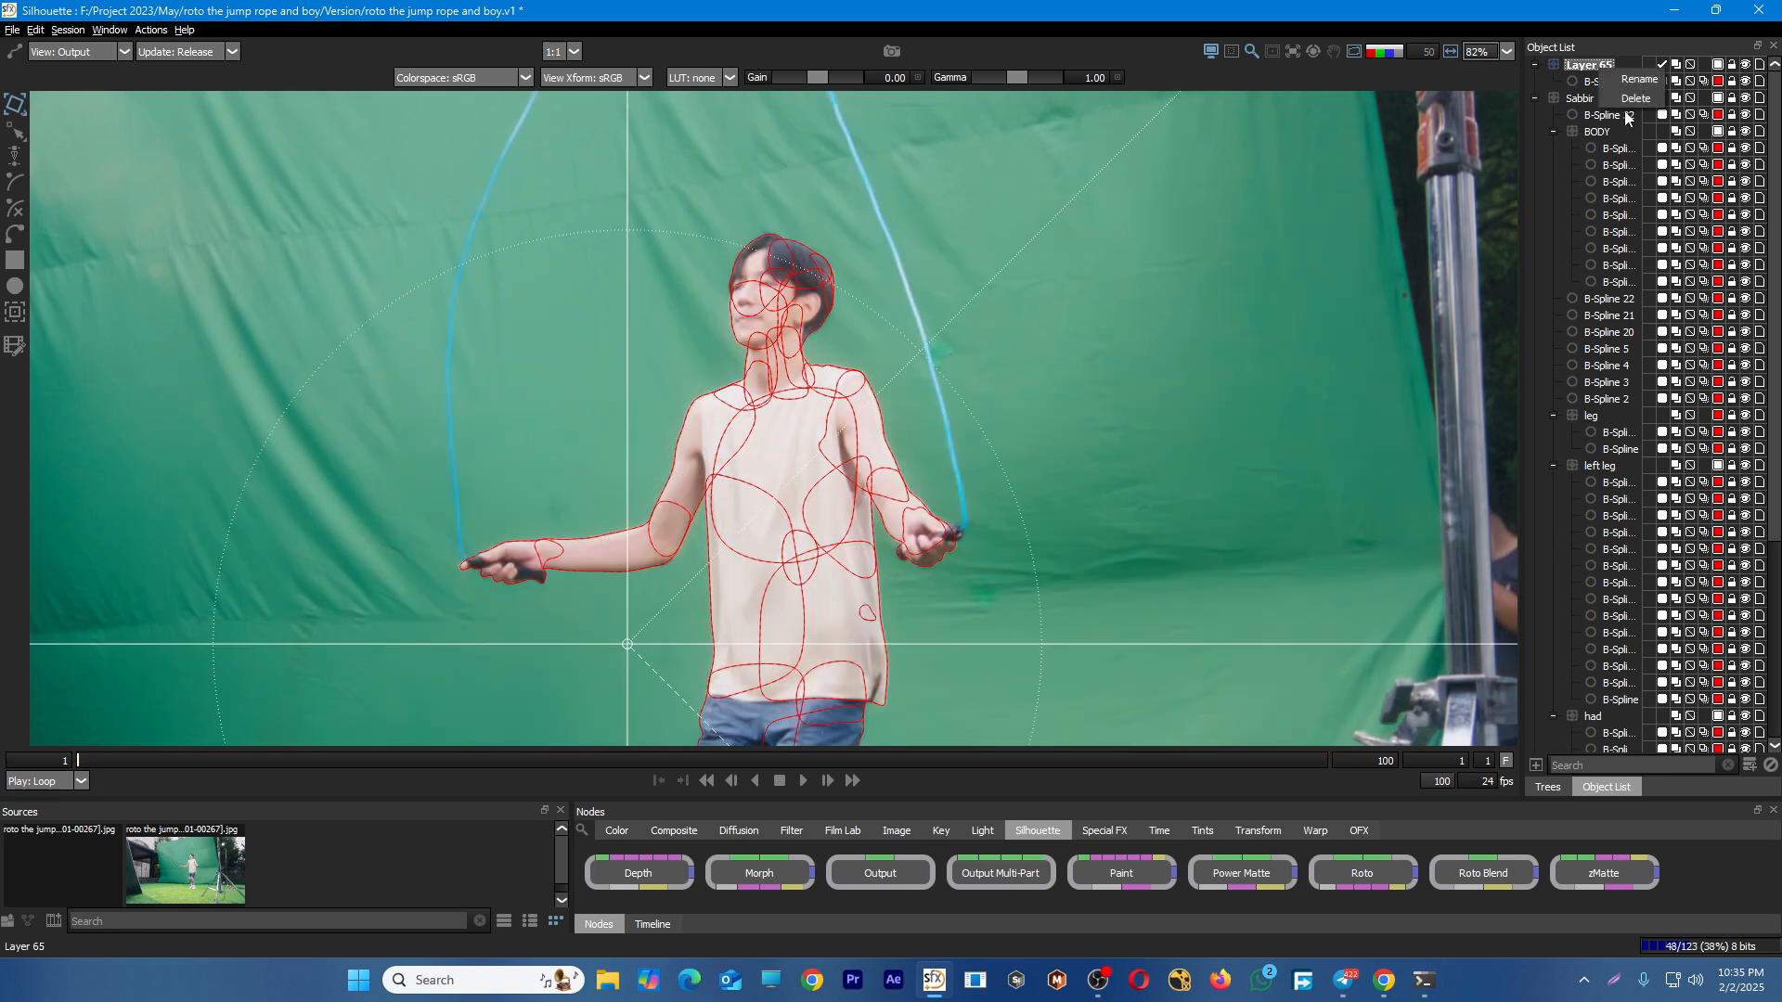
{"action": "left_click", "coordinate": [1631, 100]}
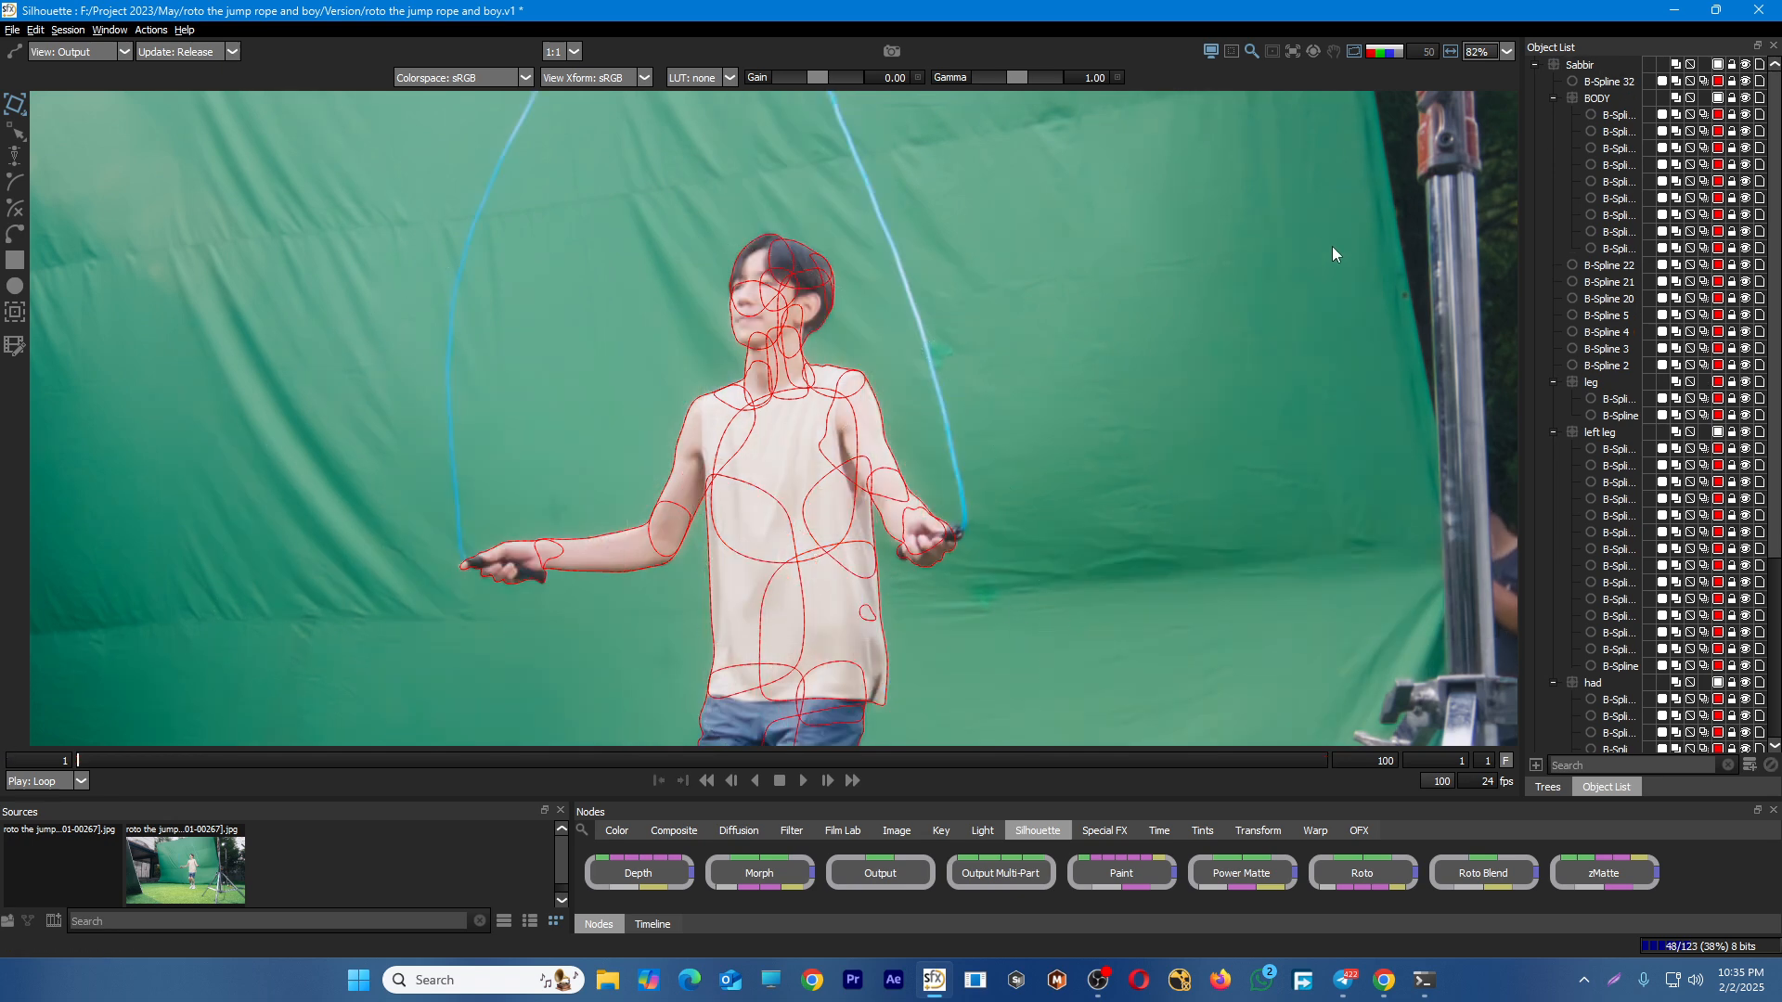
Play the shot with the small hem spline selected and examine it up close around frames 14 to 18
{"action": "left_click", "coordinate": [870, 624]}
{"action": "key", "text": "space"}
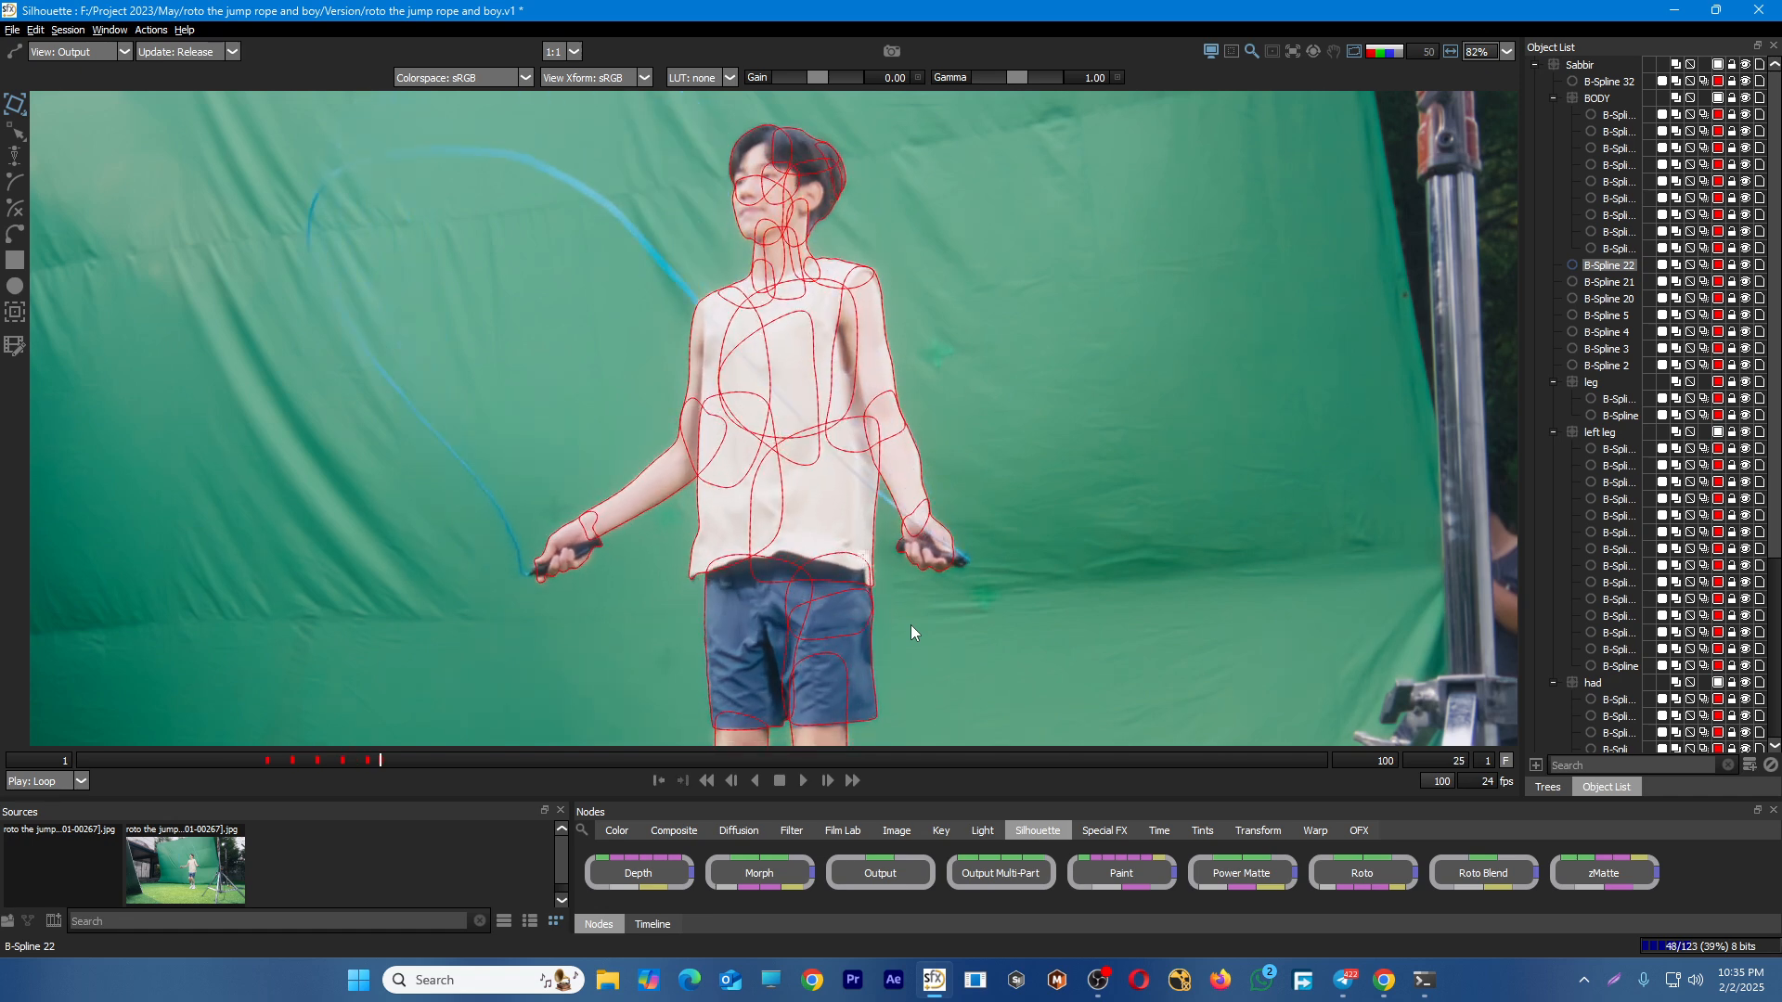
{"action": "scroll", "coordinate": [913, 622], "scroll_direction": "up", "scroll_amount": 5}
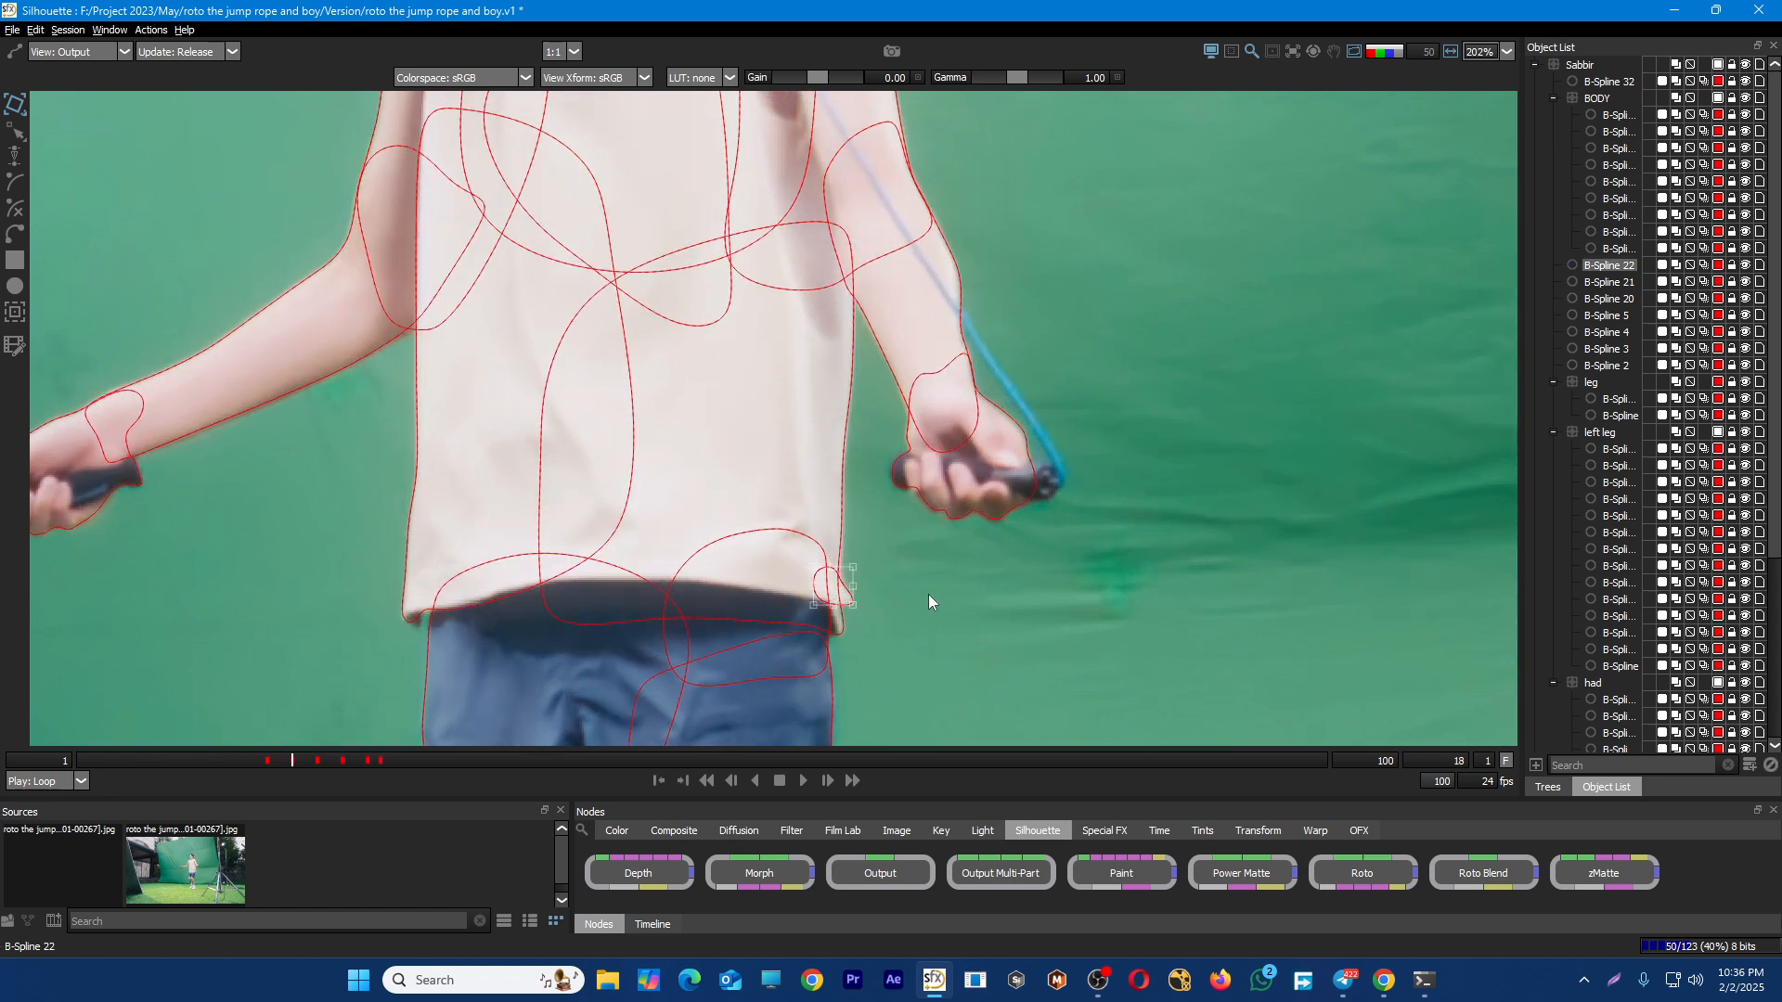
{"action": "left_click", "coordinate": [929, 595]}
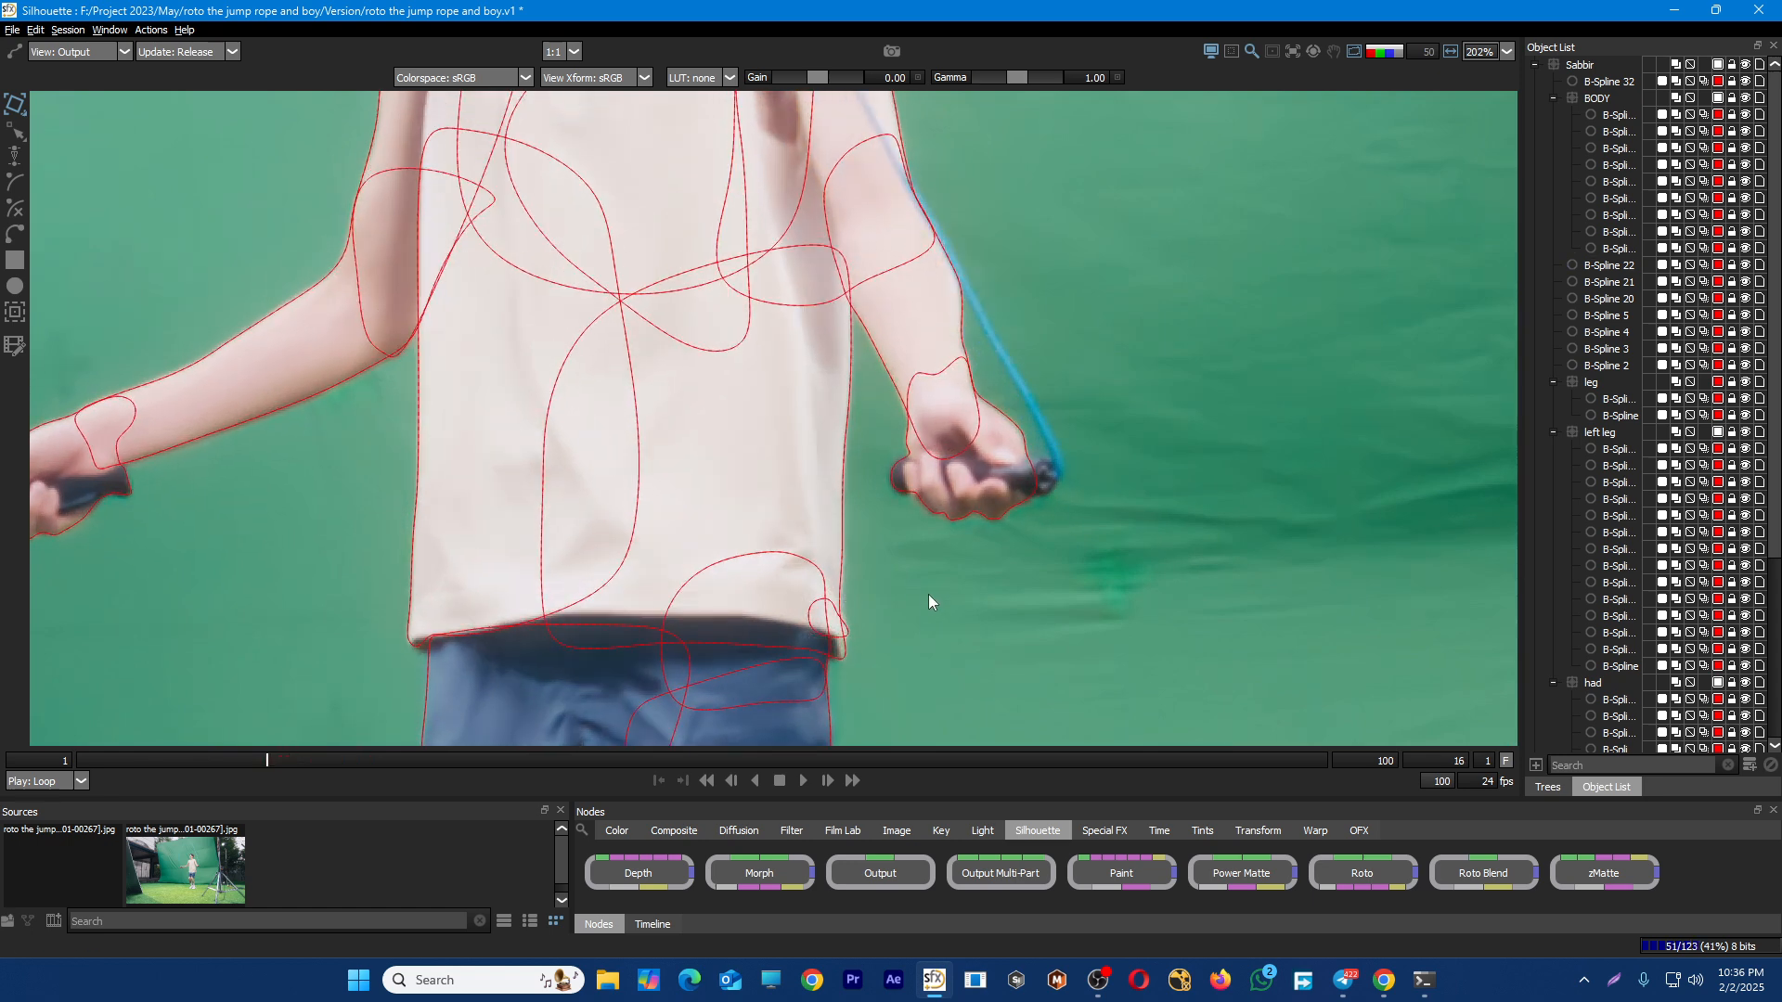
{"action": "scroll", "coordinate": [860, 637], "scroll_direction": "up", "scroll_amount": 3}
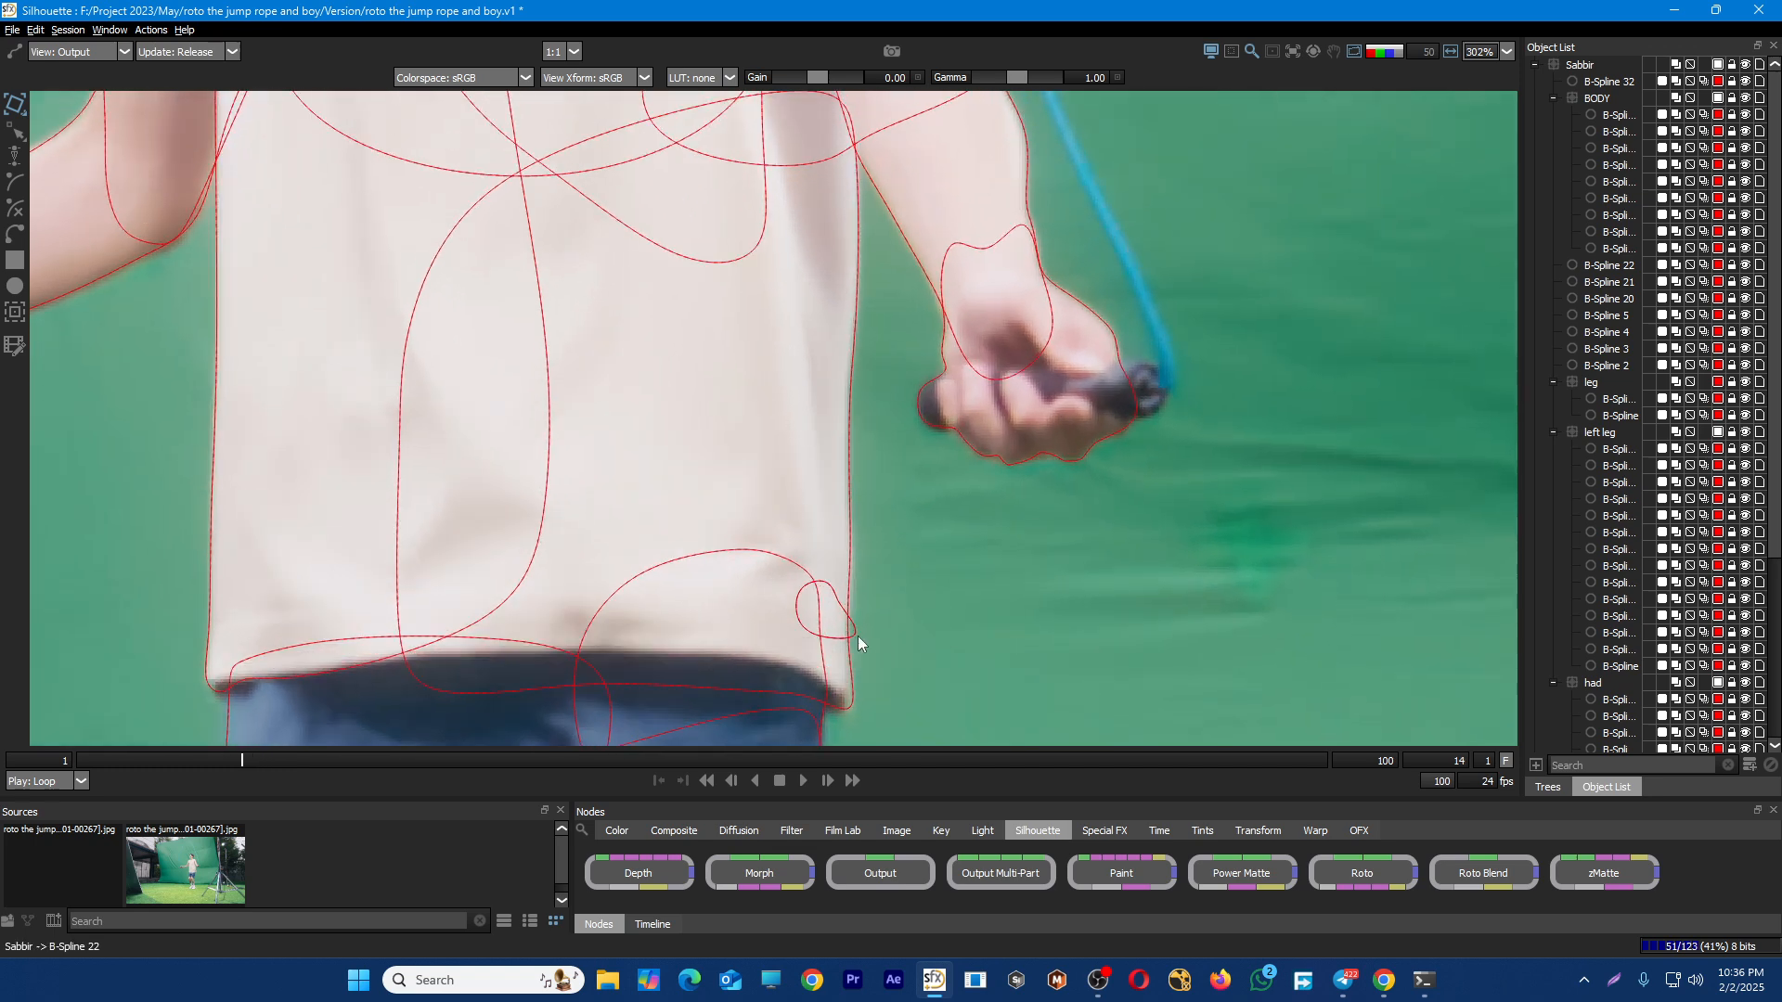
{"action": "key", "text": "Right"}
{"action": "left_click", "coordinate": [857, 635]}
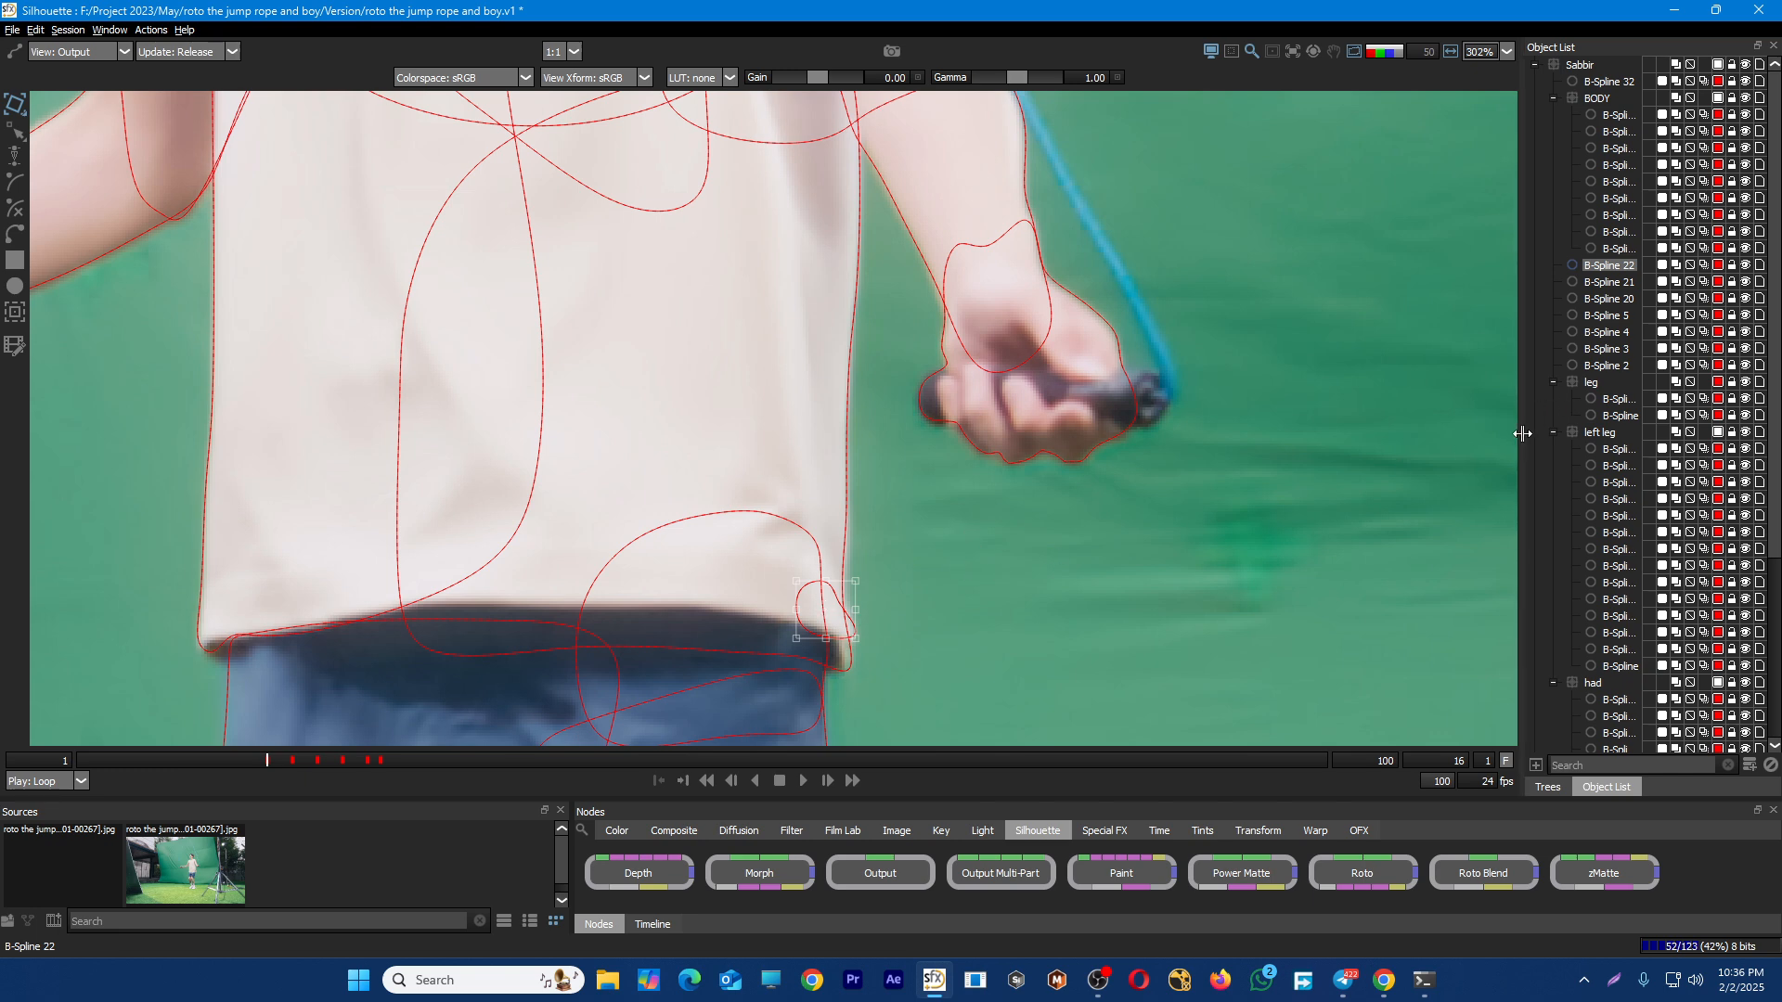
Widen the object list to fit full spline names, and turn the small hem spline's opacity off at frame 15
{"action": "left_click_drag", "start_coordinate": [1523, 432], "coordinate": [1434, 436]}
{"action": "left_click", "coordinate": [1032, 615]}
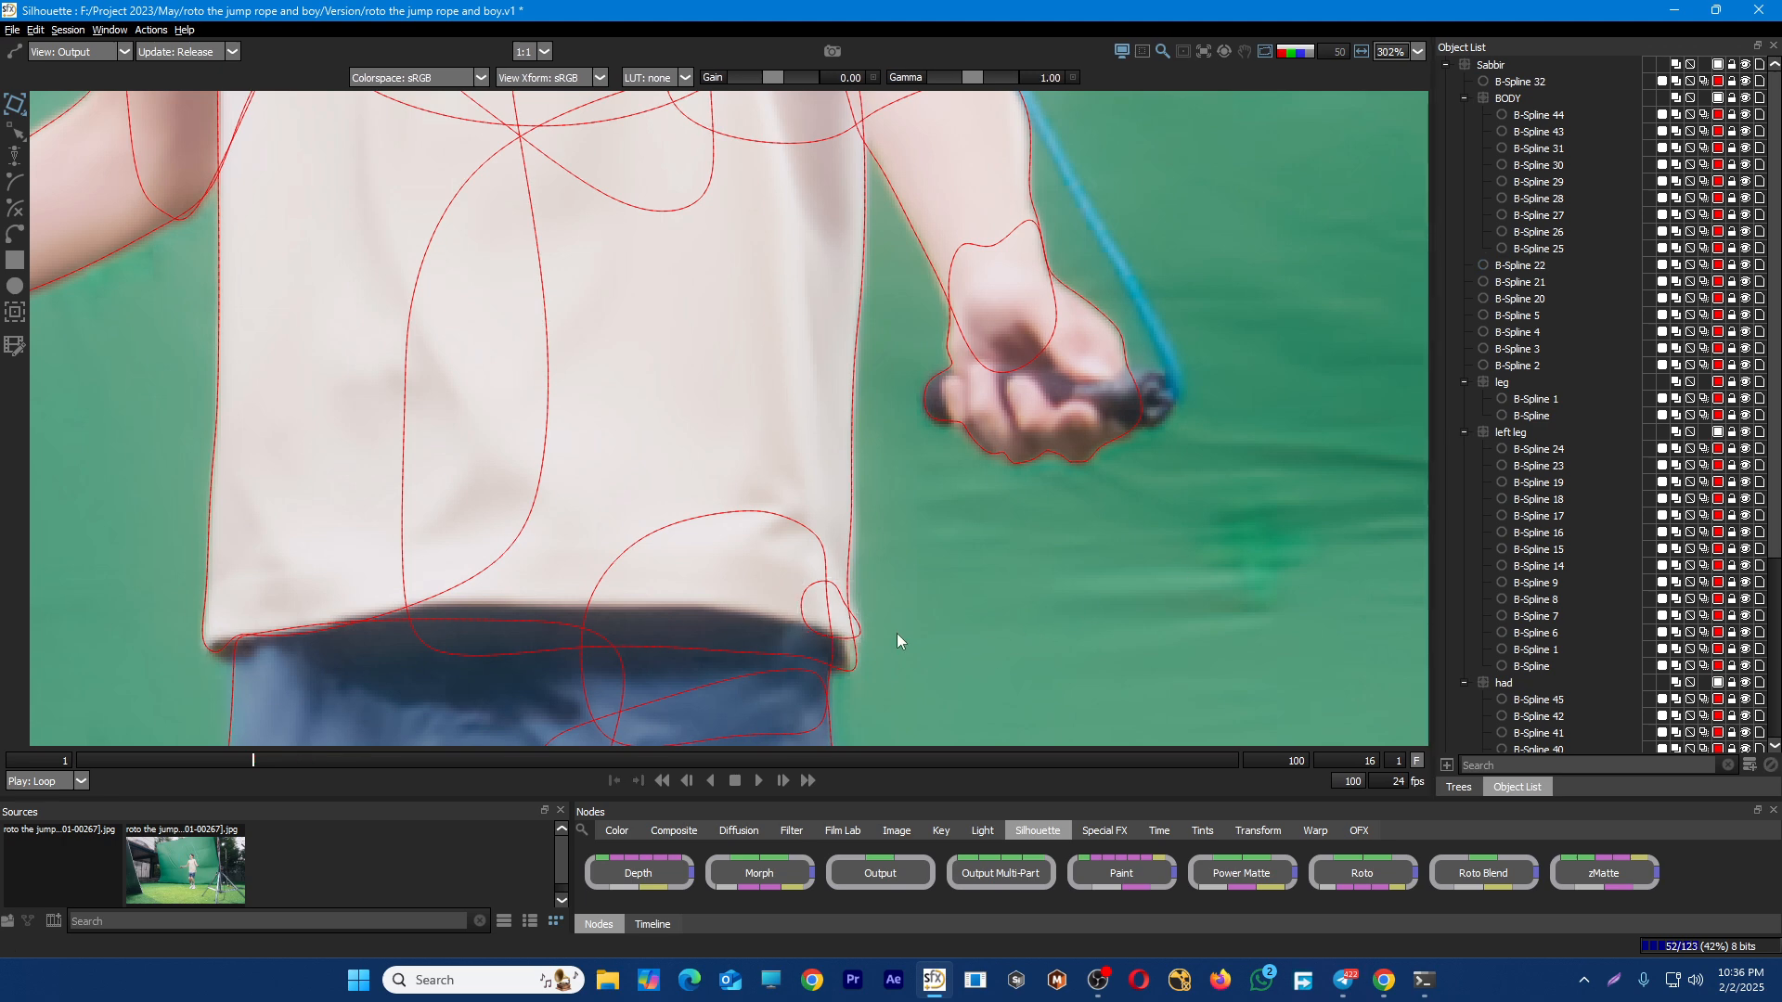
{"action": "left_click", "coordinate": [859, 634]}
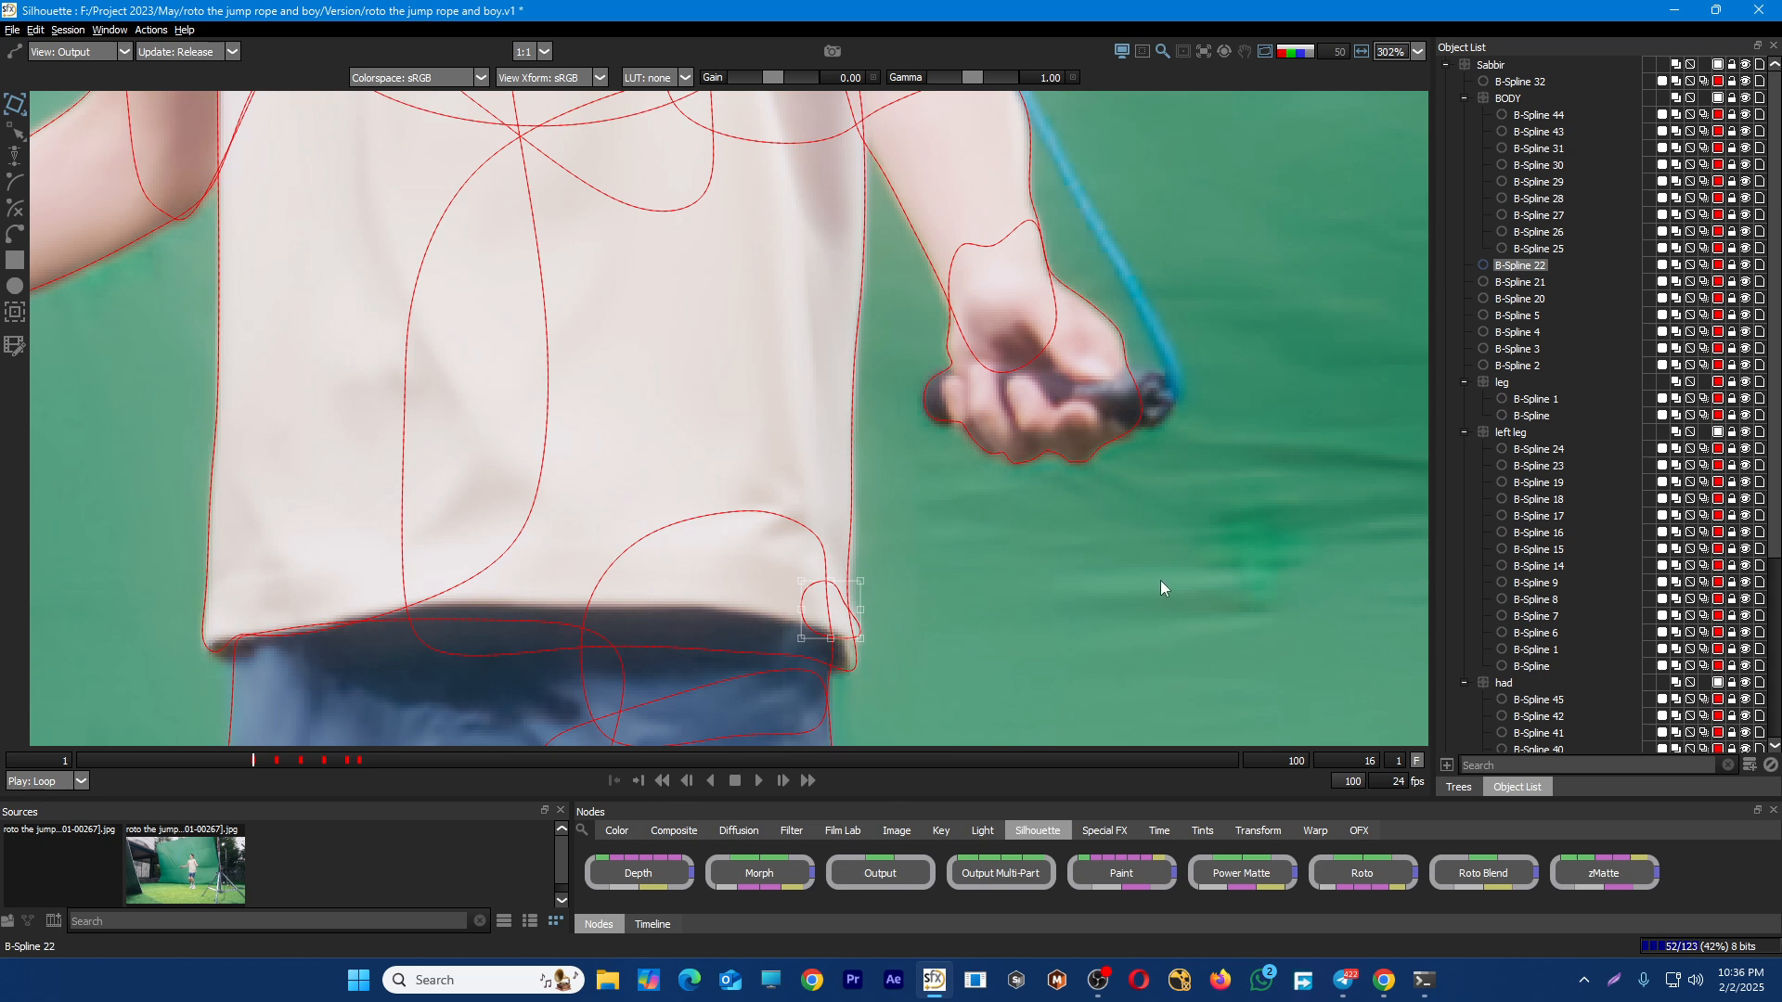
{"action": "key", "text": "Left"}
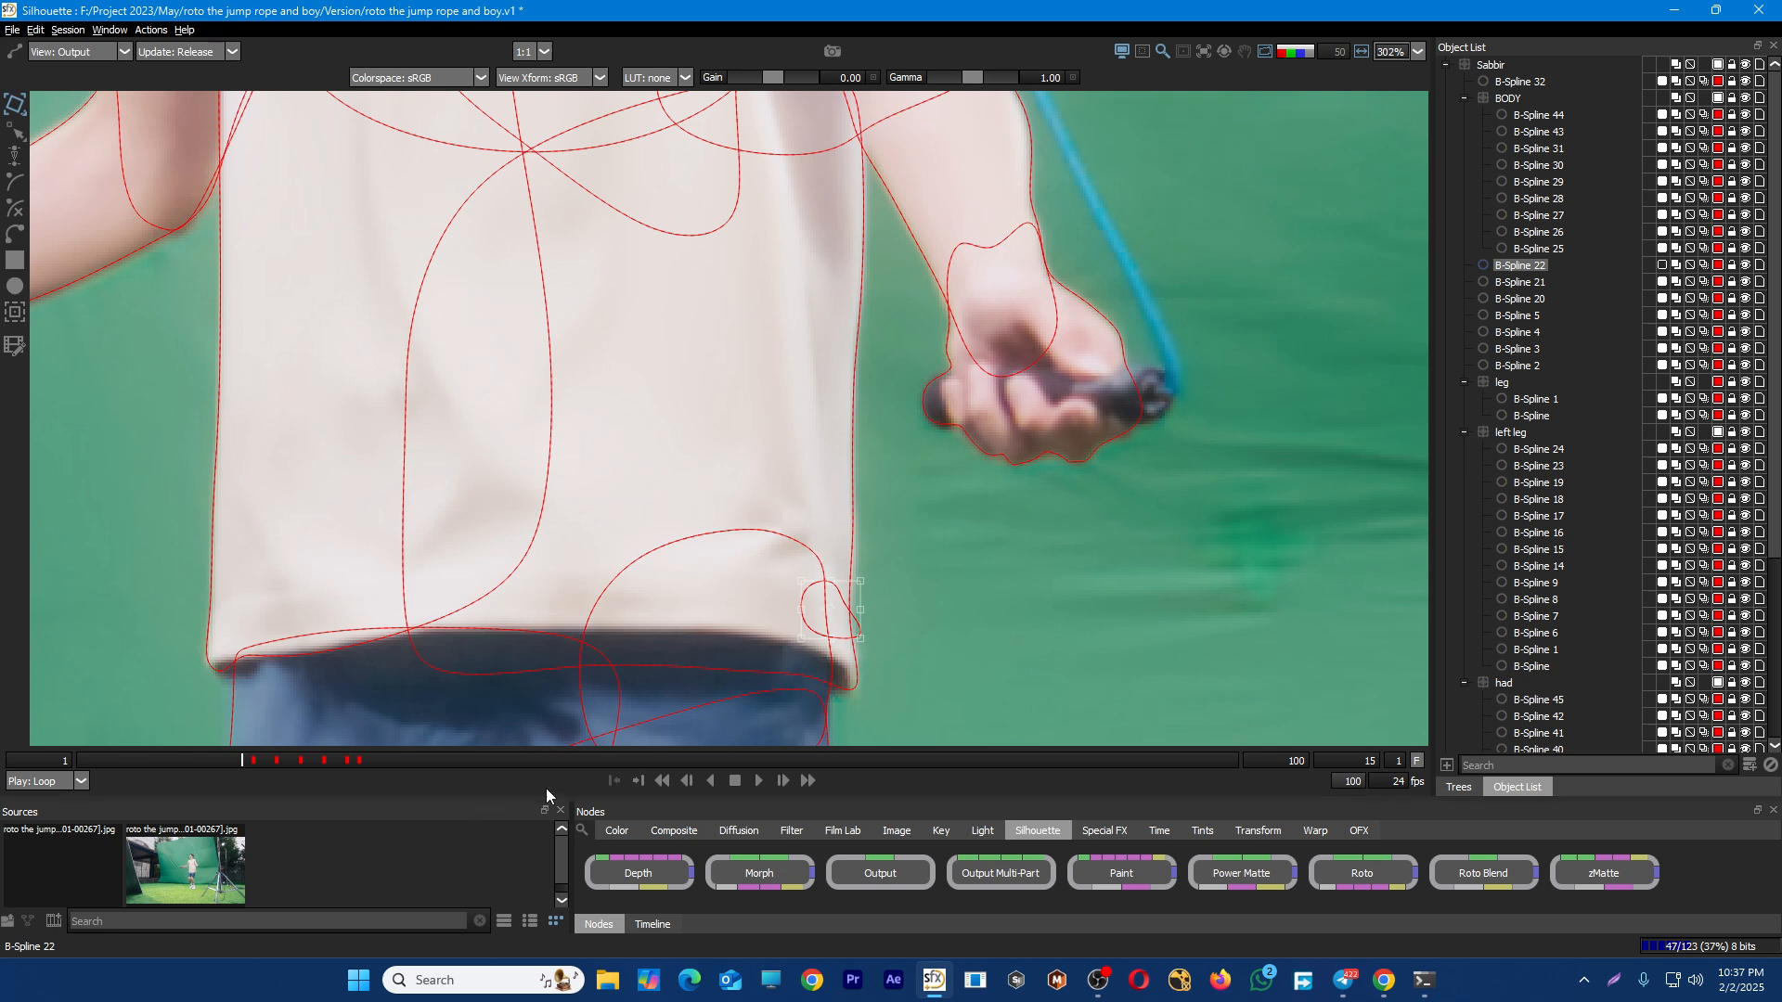
{"action": "left_click", "coordinate": [914, 621]}
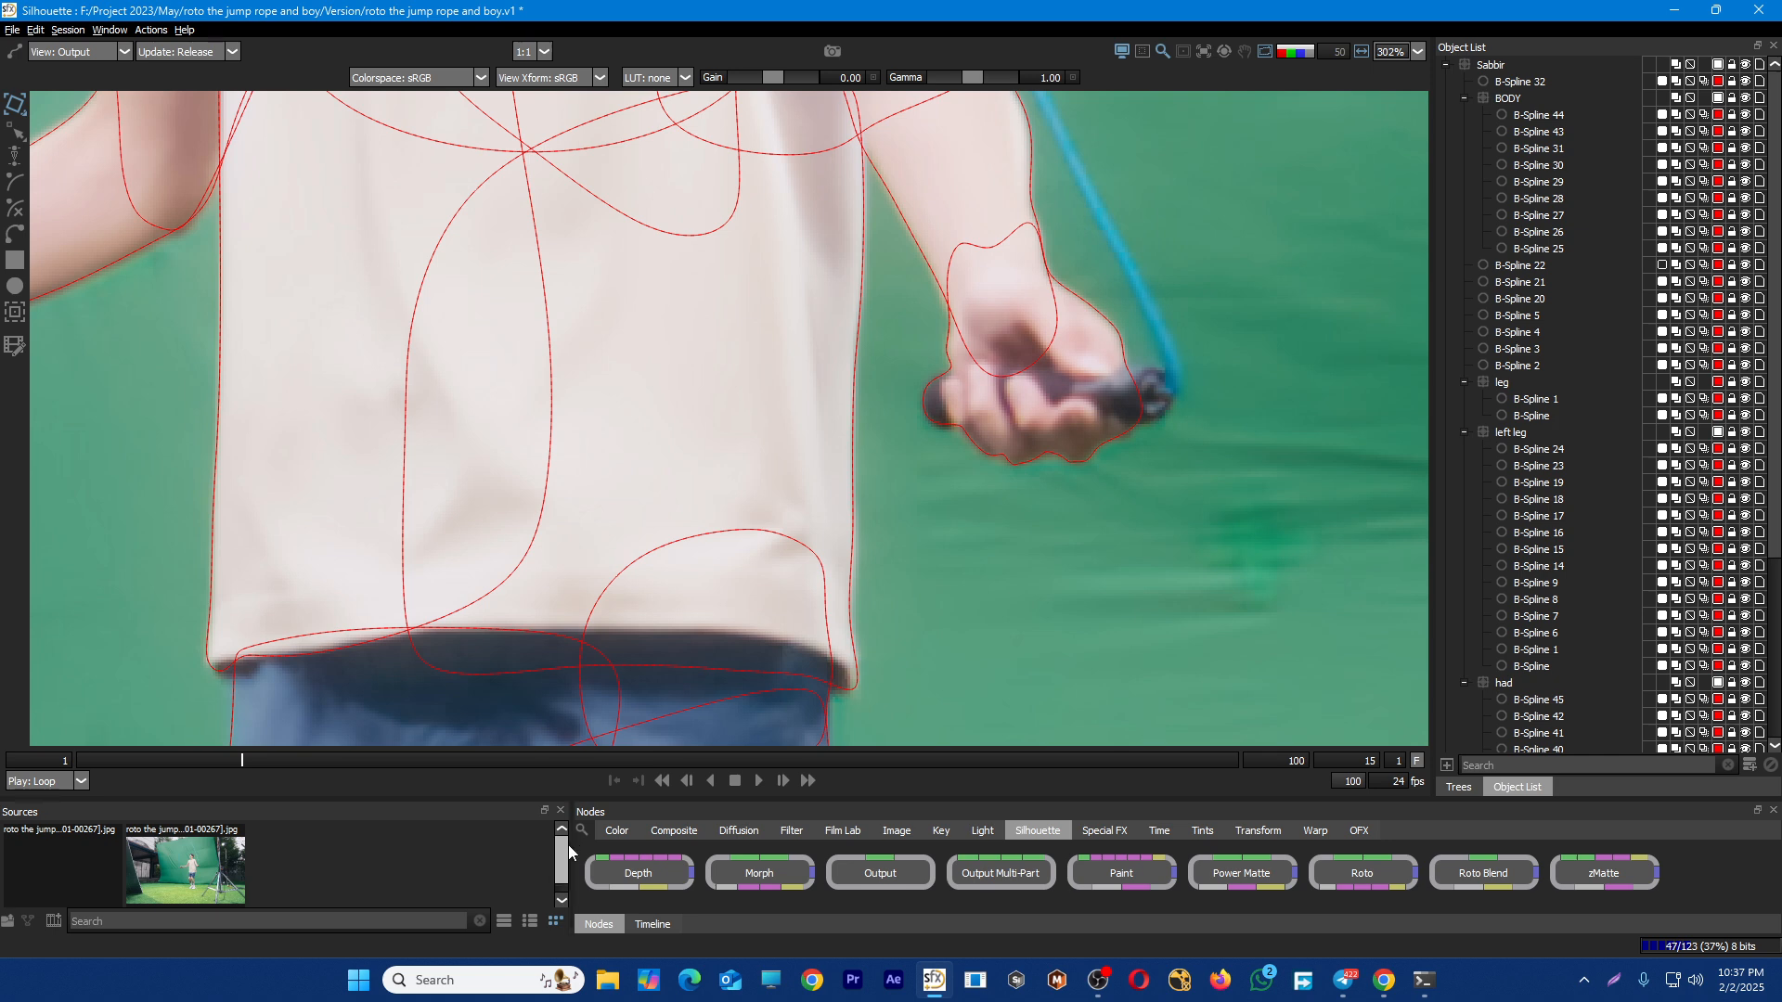
Narrow the Sources area and bring up an enlarged Timeline showing the small hem spline's keyframes and opacity track
{"action": "scroll", "coordinate": [240, 864], "scroll_direction": "down", "scroll_amount": 1}
{"action": "left_click_drag", "start_coordinate": [571, 865], "coordinate": [69, 864]}
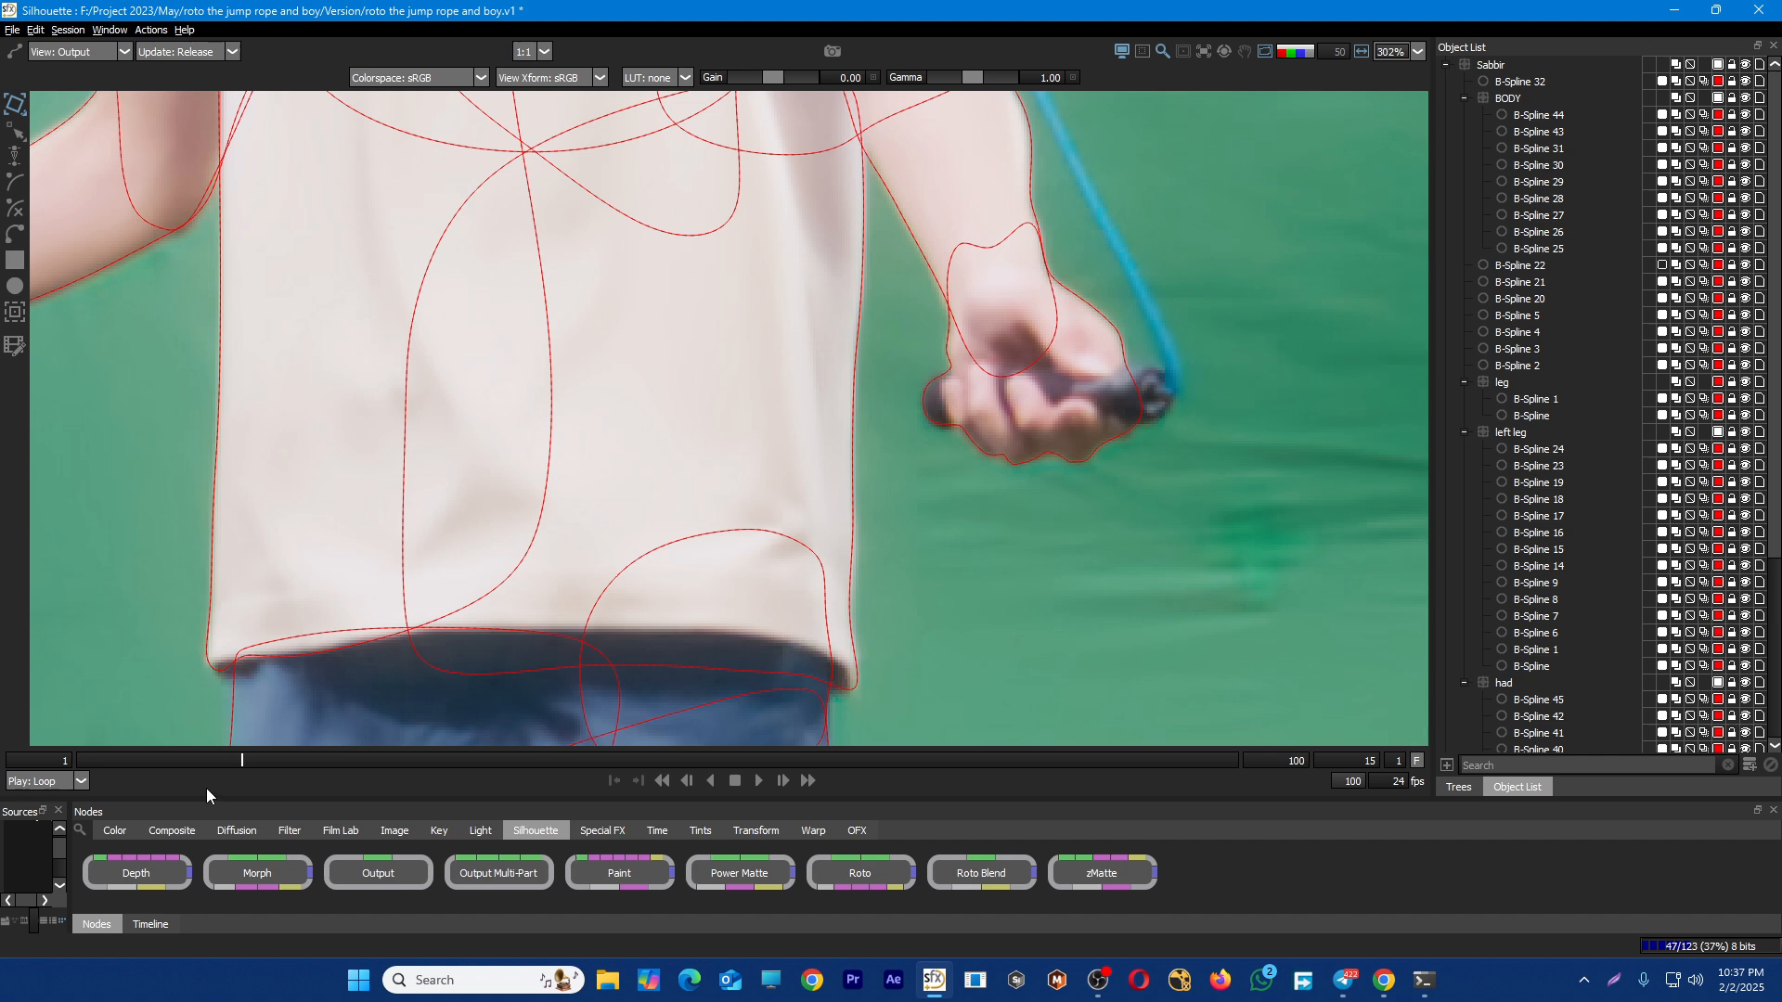
{"action": "left_click_drag", "start_coordinate": [67, 861], "coordinate": [278, 863]}
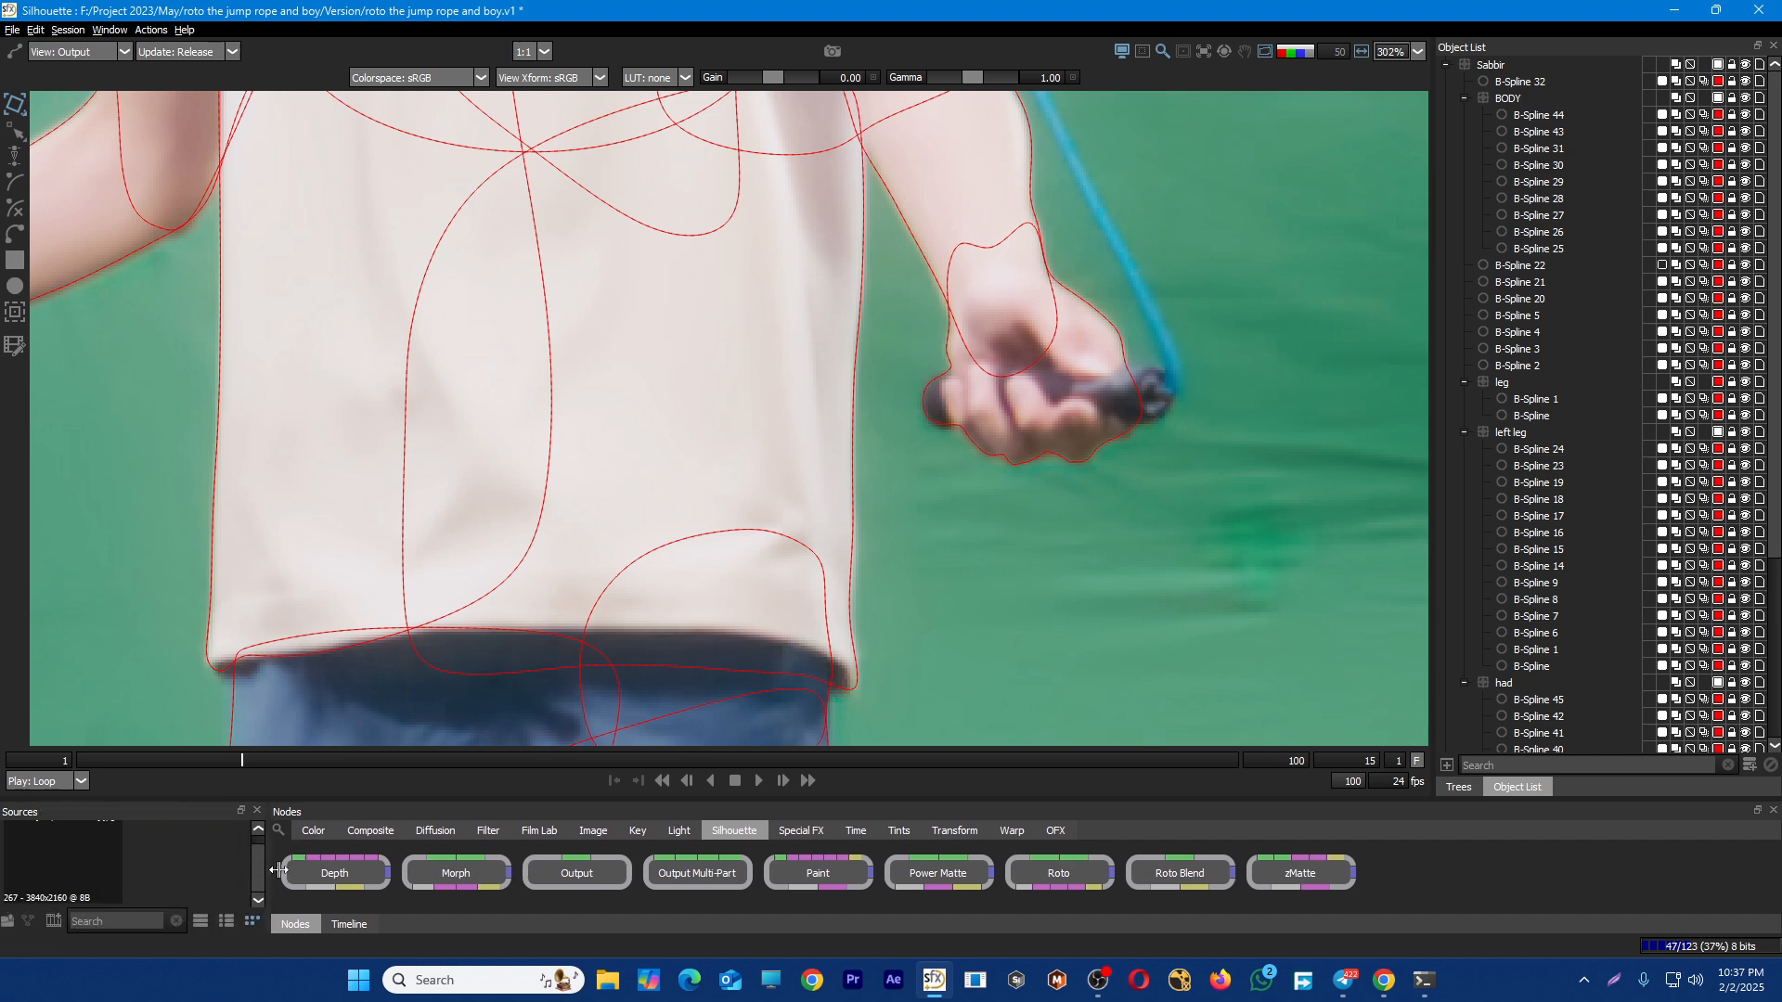
{"action": "left_click", "coordinate": [358, 925]}
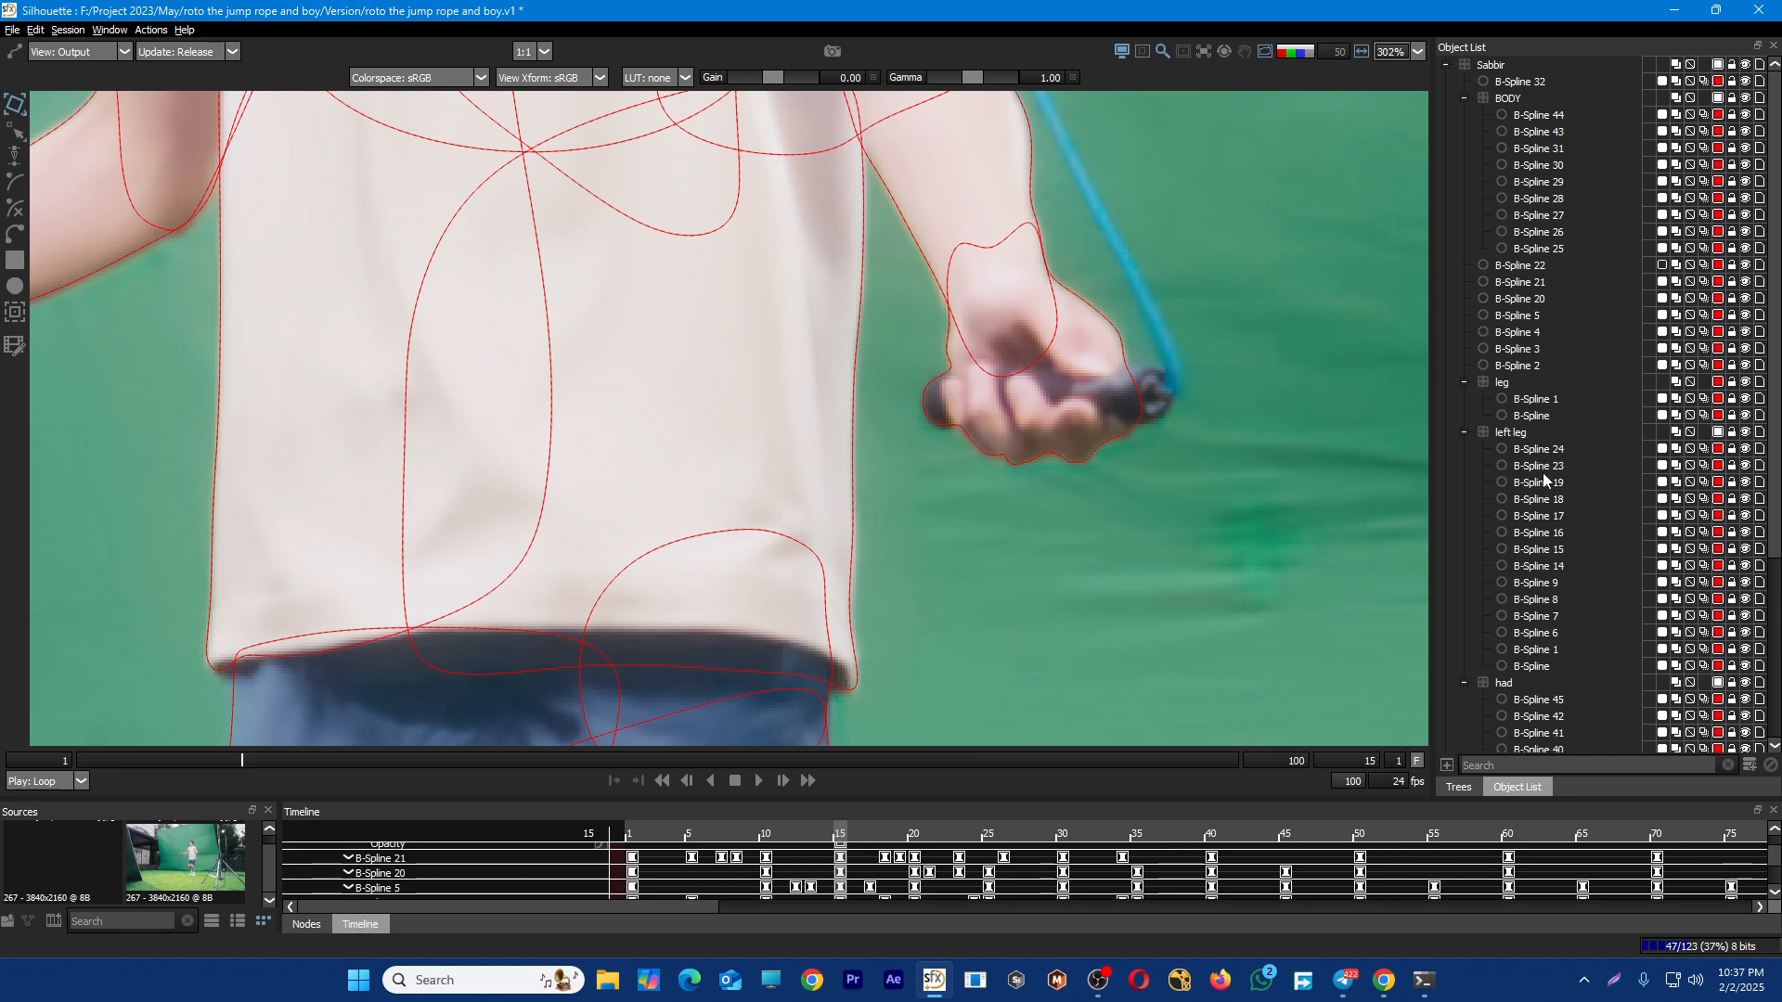
{"action": "left_click", "coordinate": [1520, 266]}
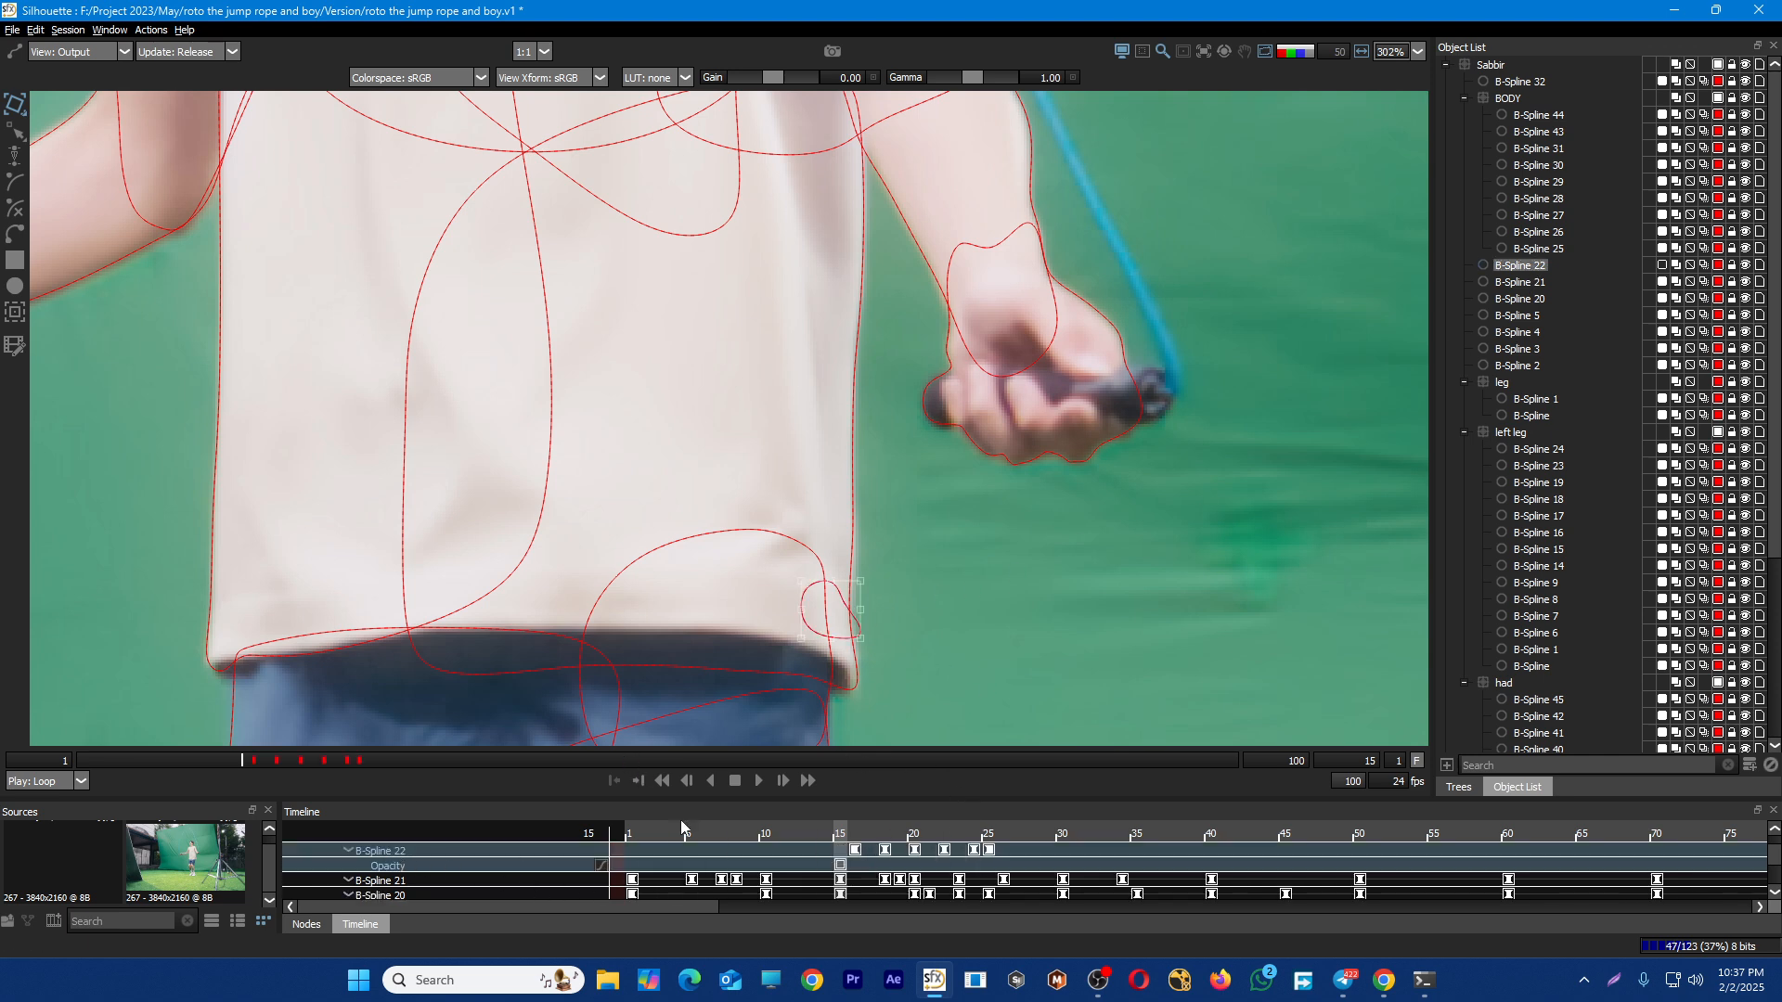
{"action": "left_click_drag", "start_coordinate": [714, 799], "coordinate": [724, 523]}
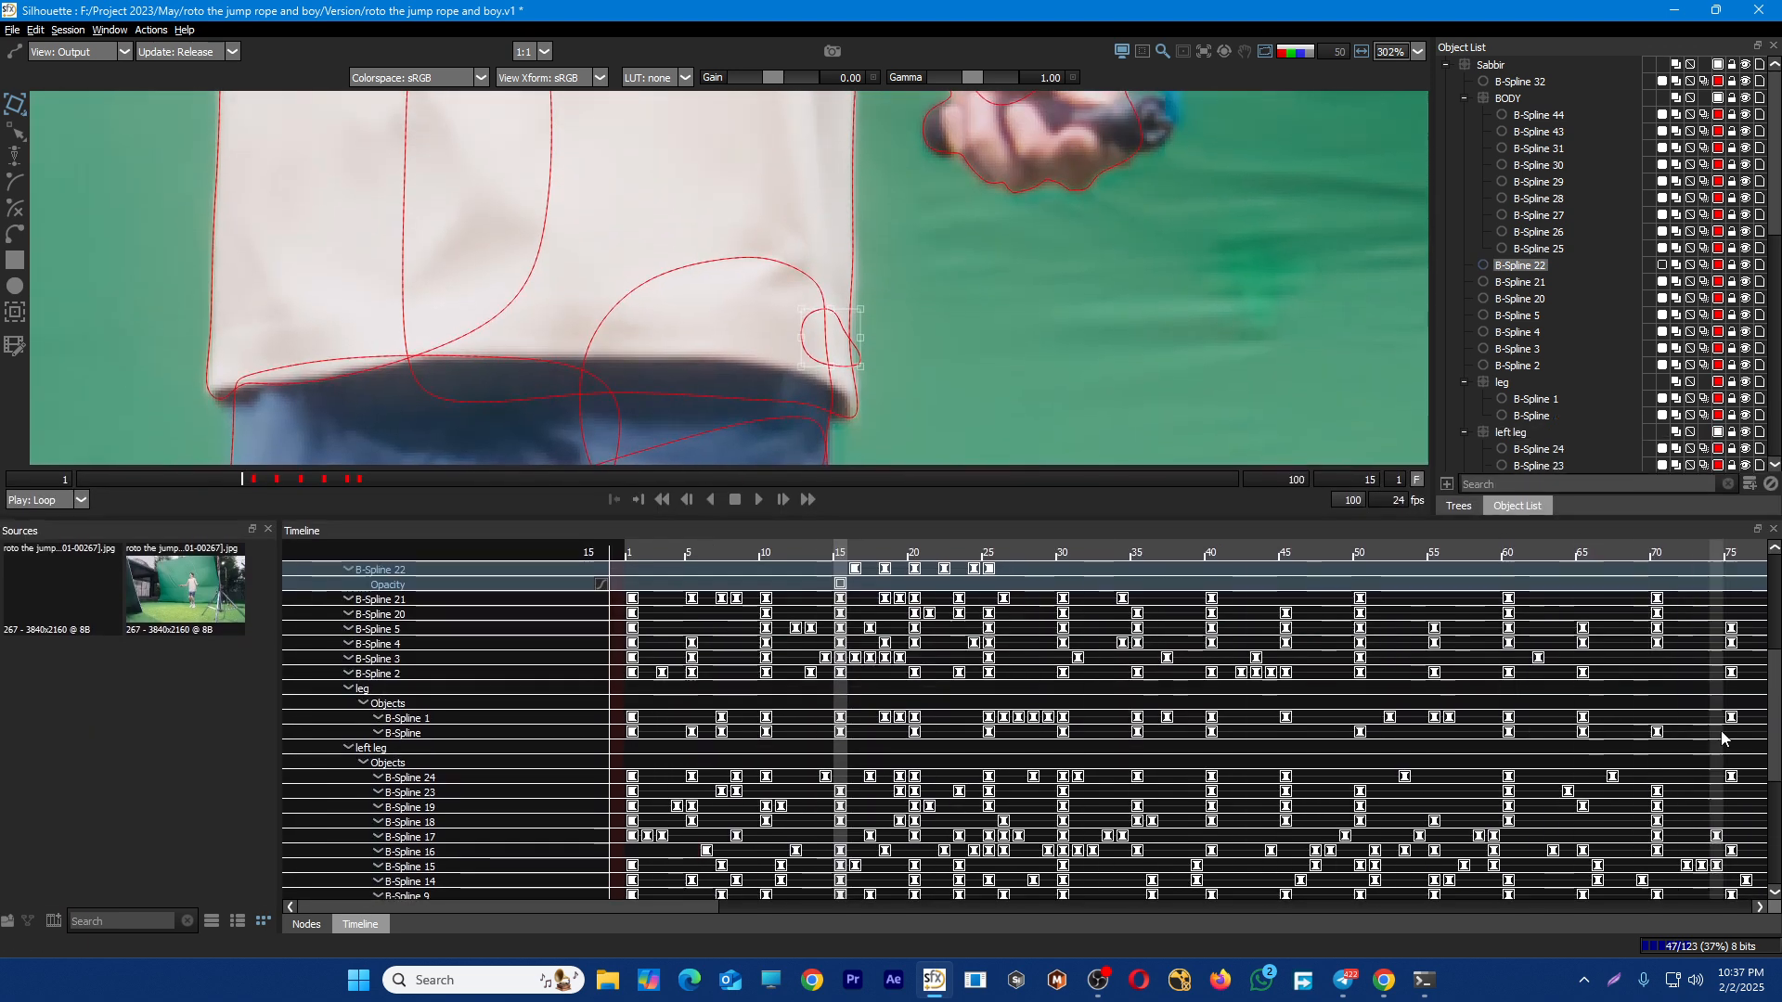
{"action": "scroll", "coordinate": [1752, 617], "scroll_direction": "up", "scroll_amount": 5}
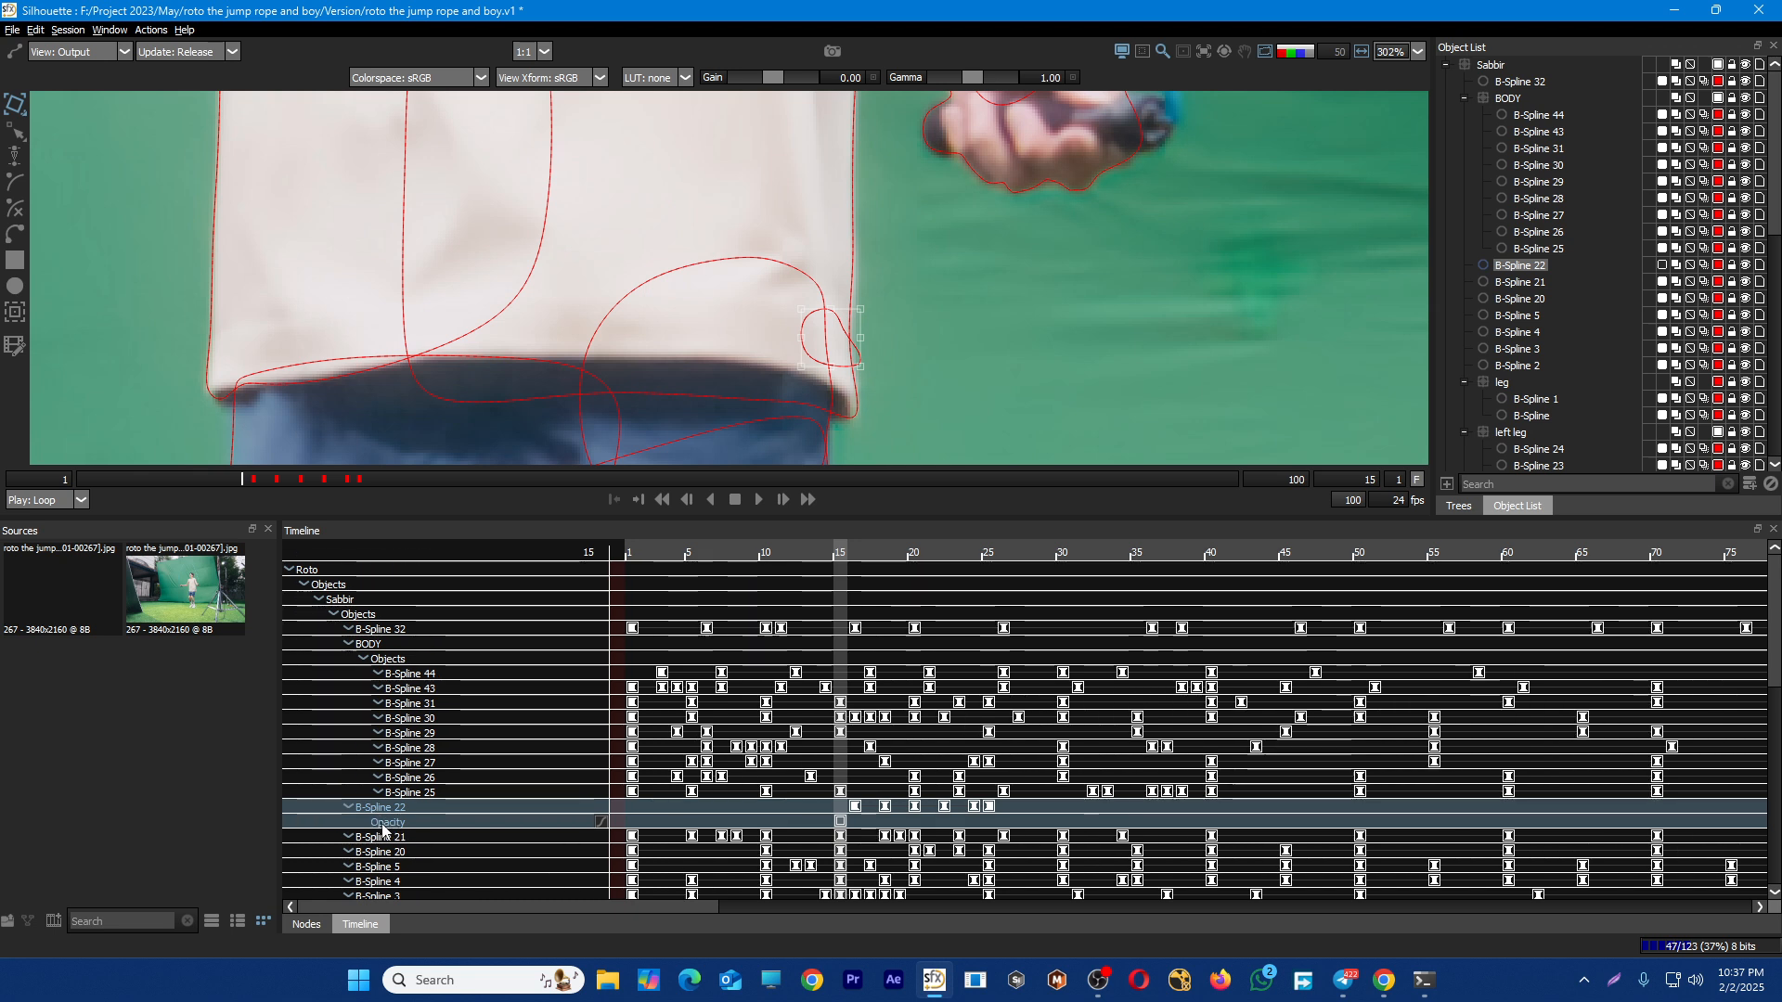
Undo the hem spline's opacity key and rekey its opacity as off at frame 15 and on at frame 16
{"action": "key", "text": "ctrl+z"}
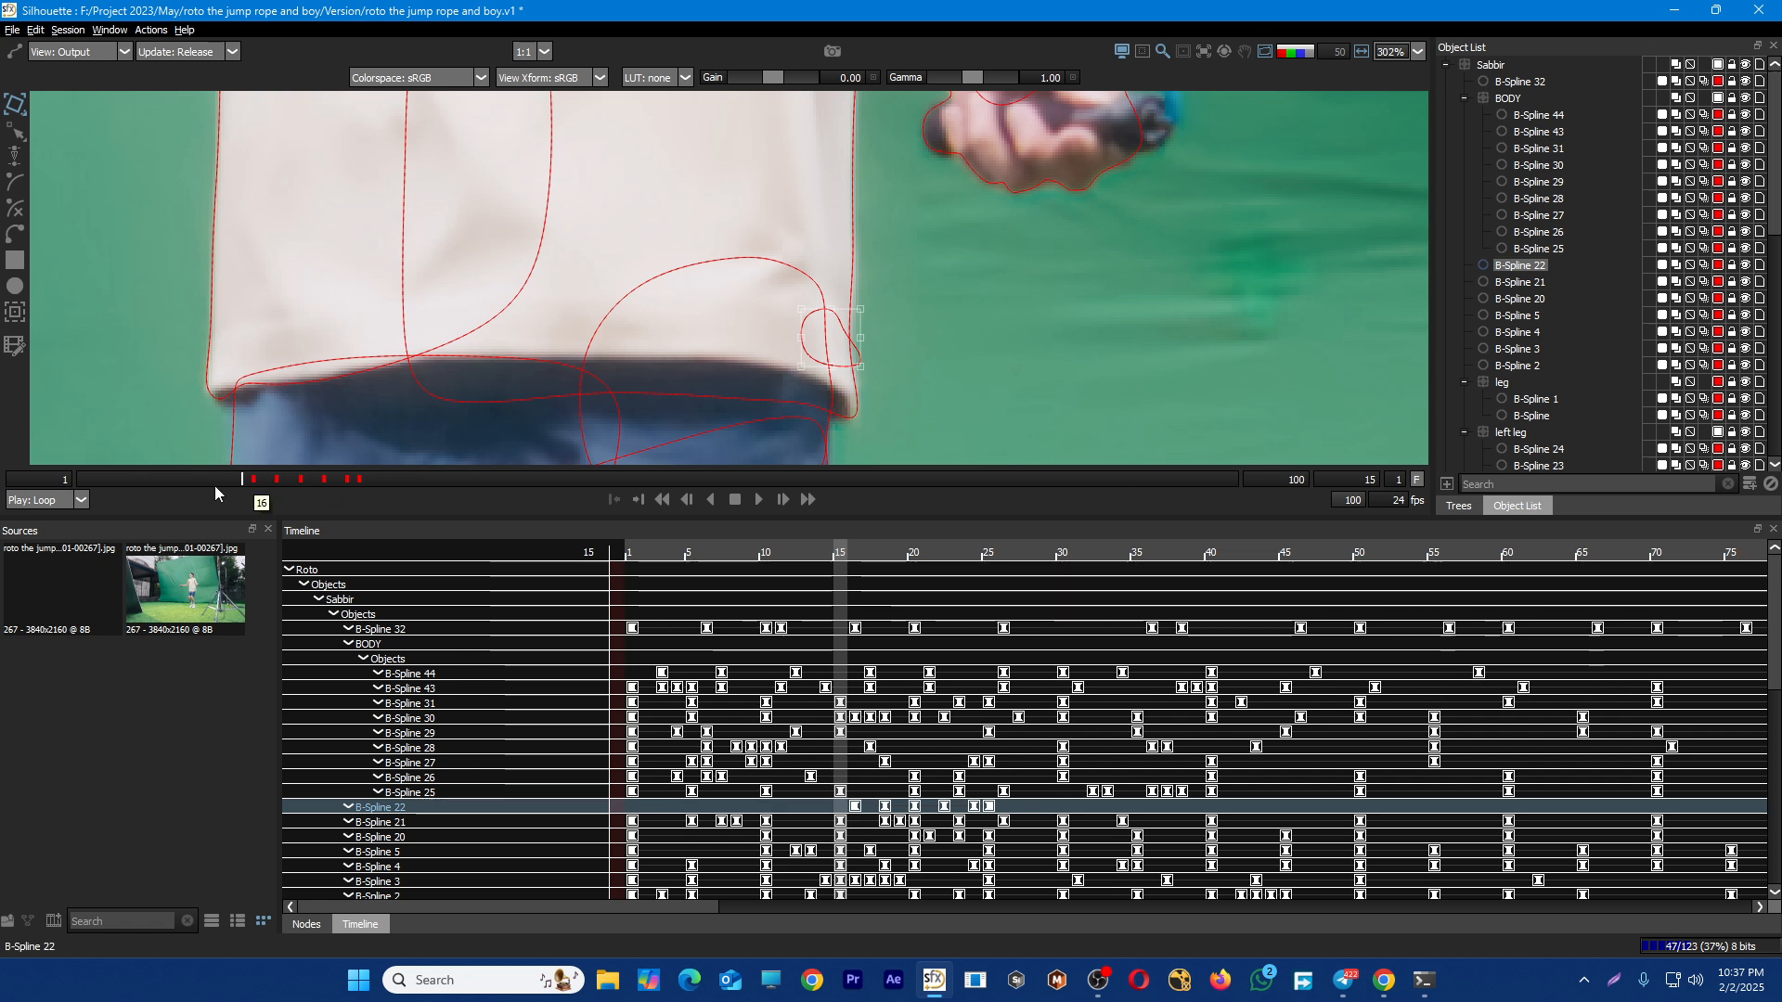
{"action": "left_click", "coordinate": [1664, 266]}
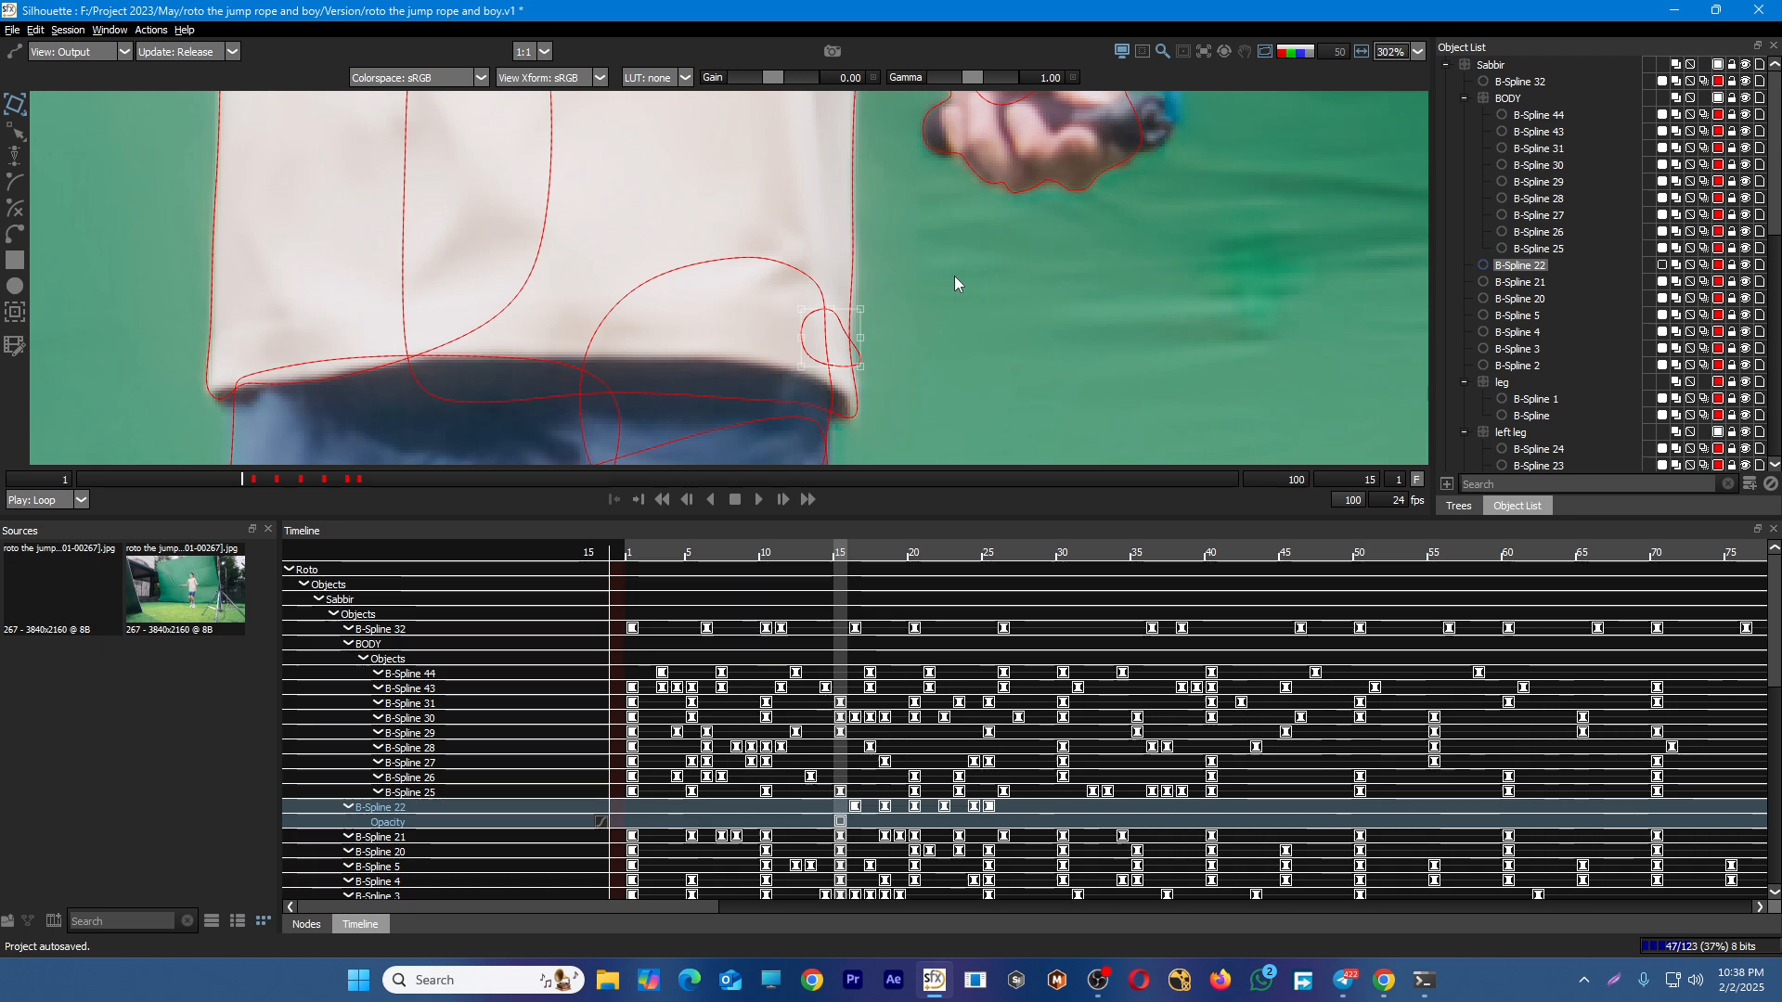
{"action": "key", "text": "Right"}
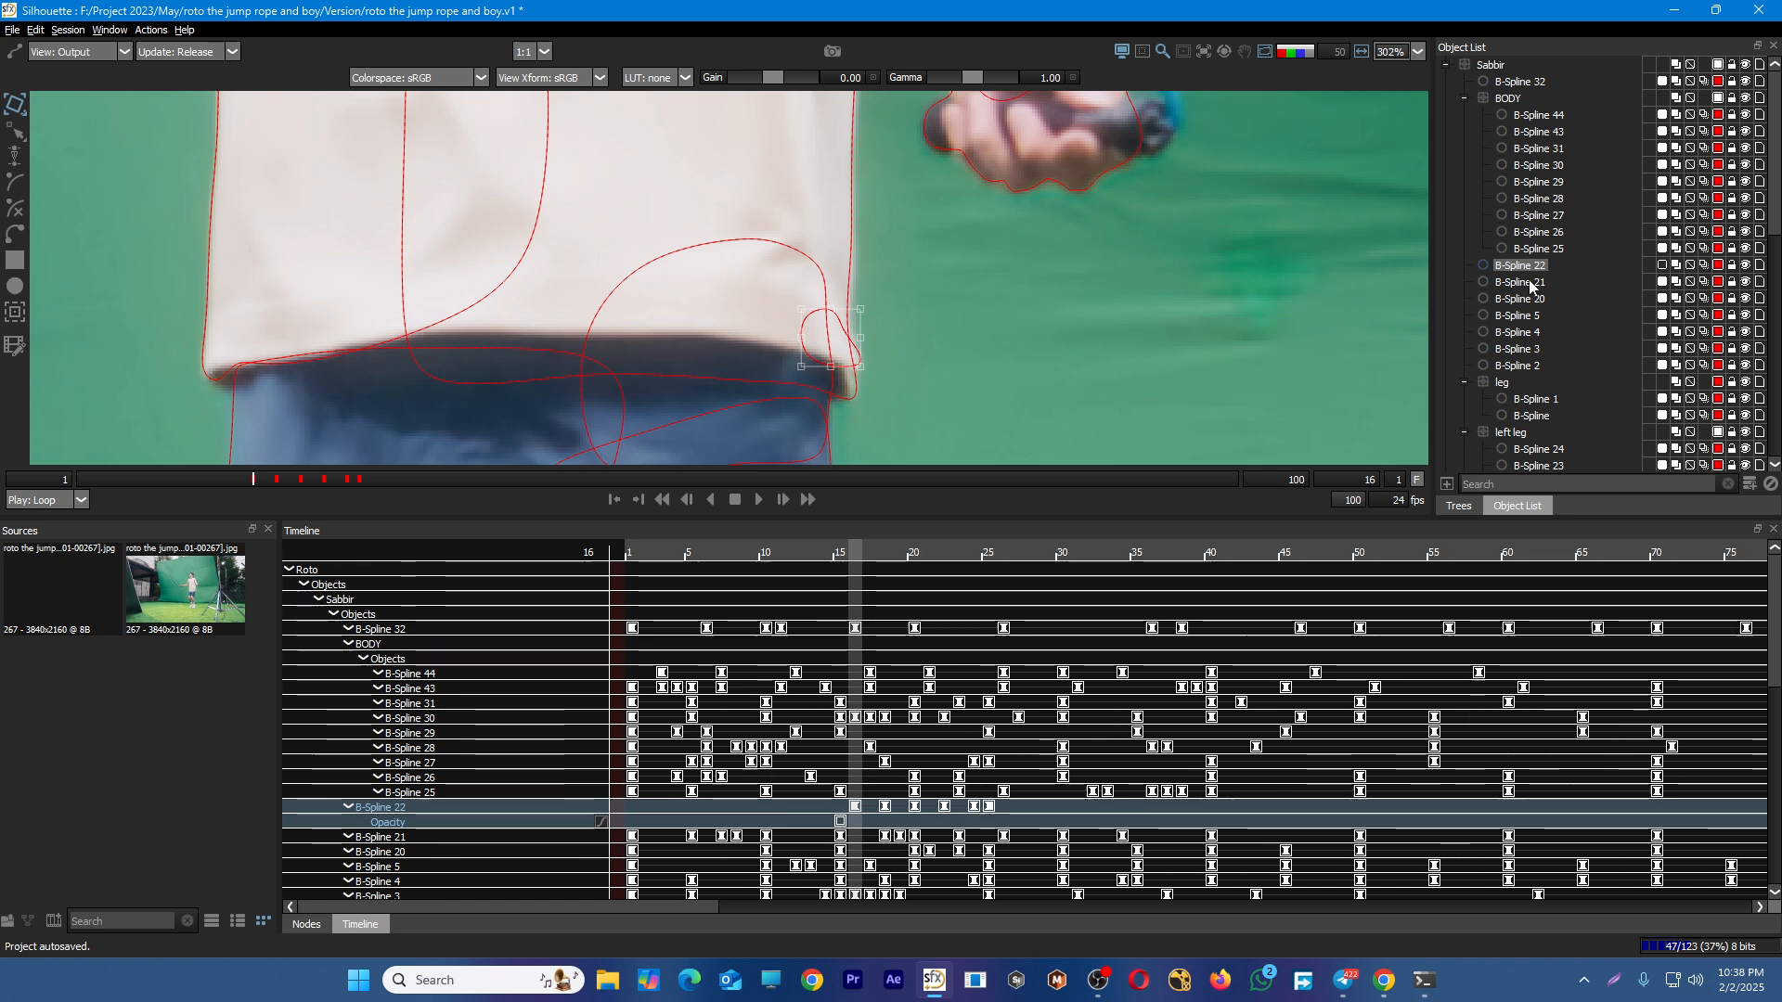
{"action": "left_click", "coordinate": [1661, 265]}
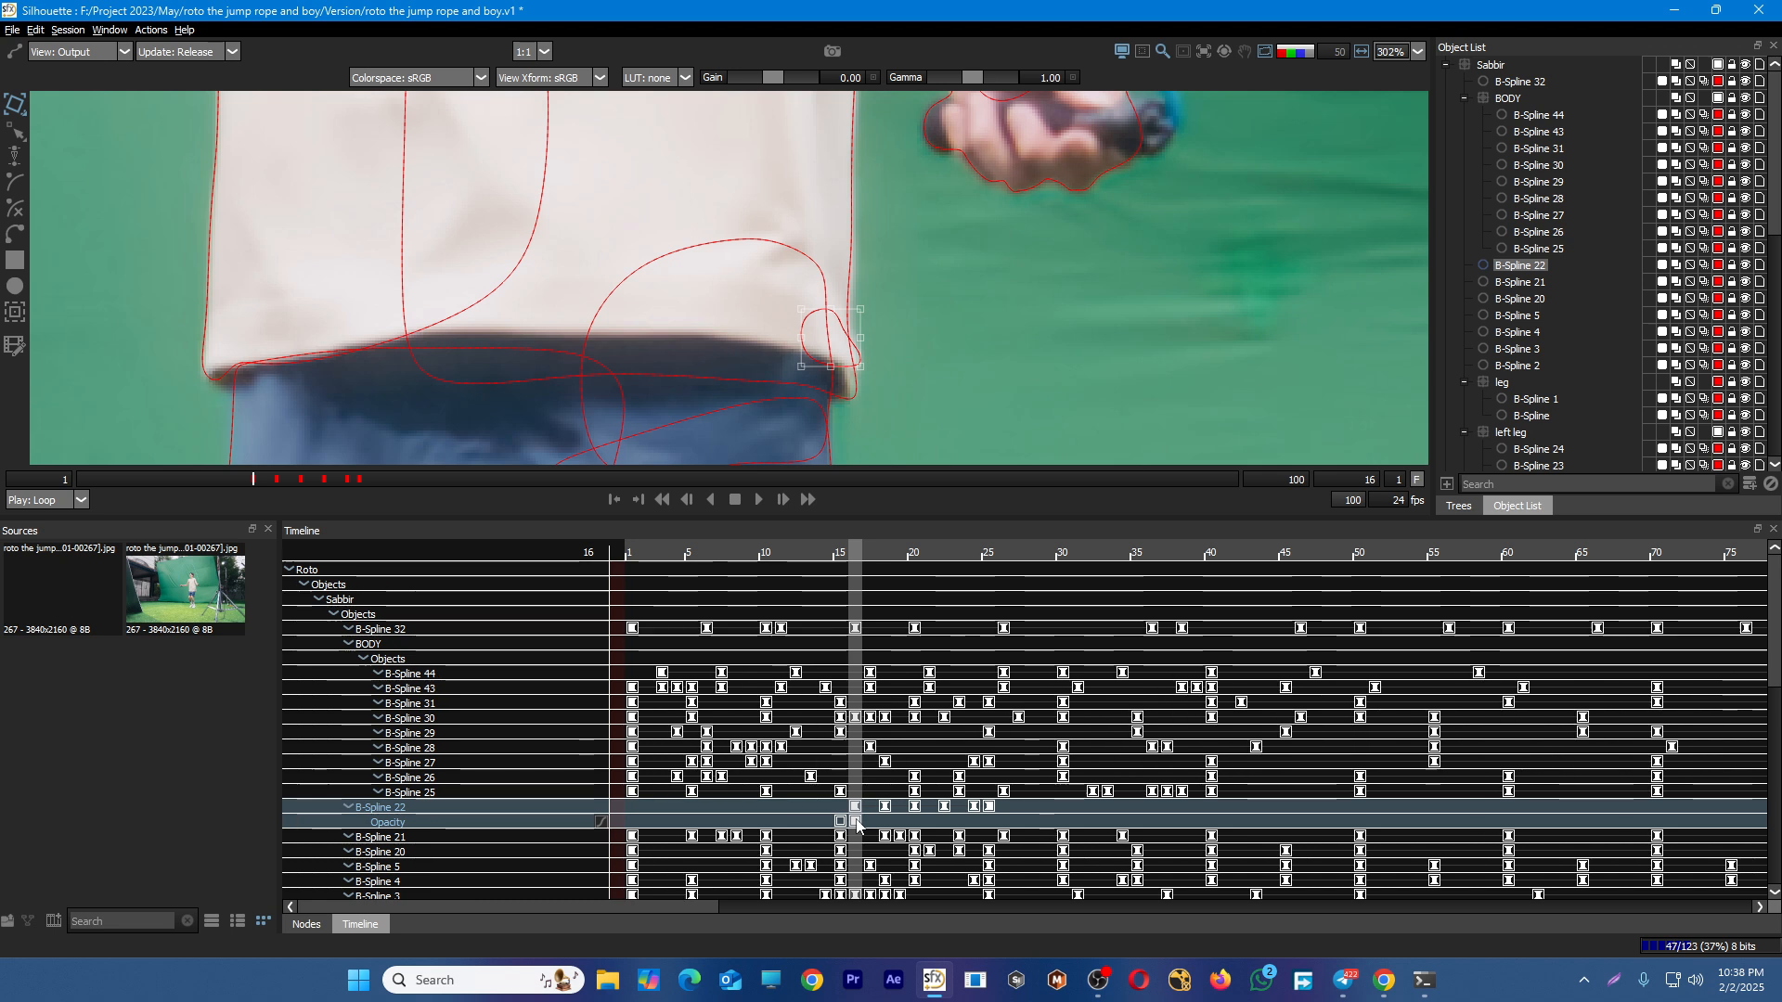
{"action": "key", "text": "Left"}
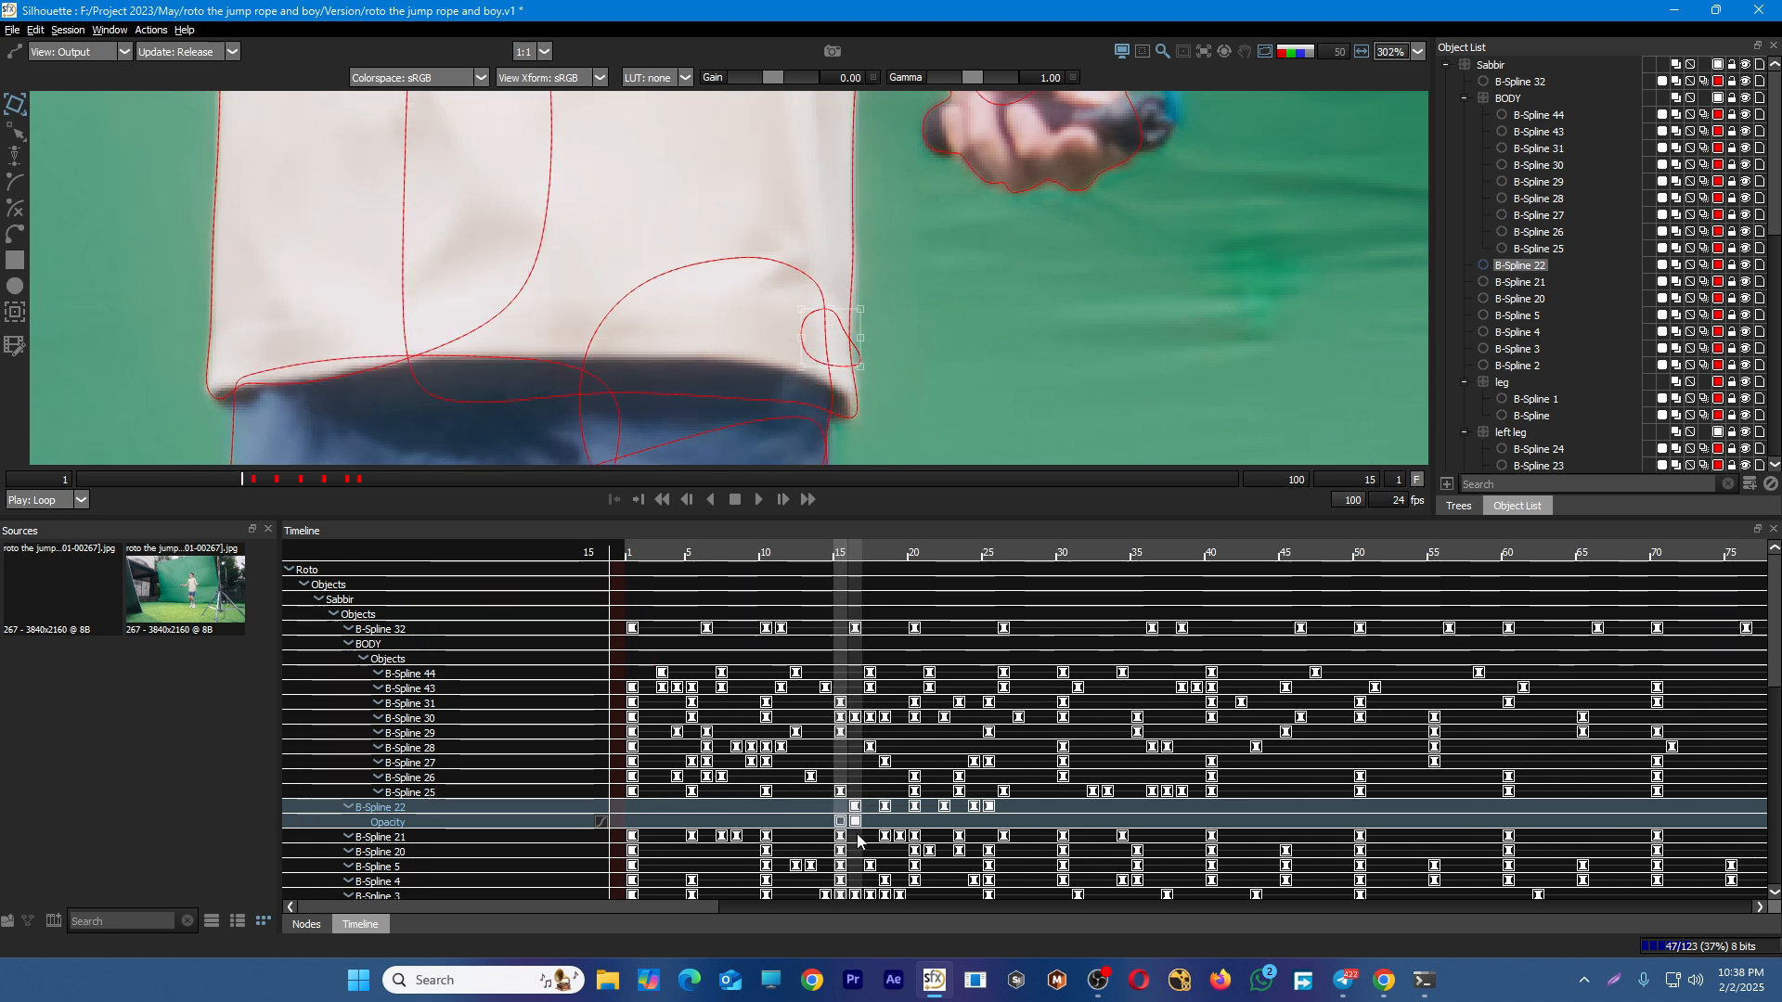
{"action": "key", "text": "Right"}
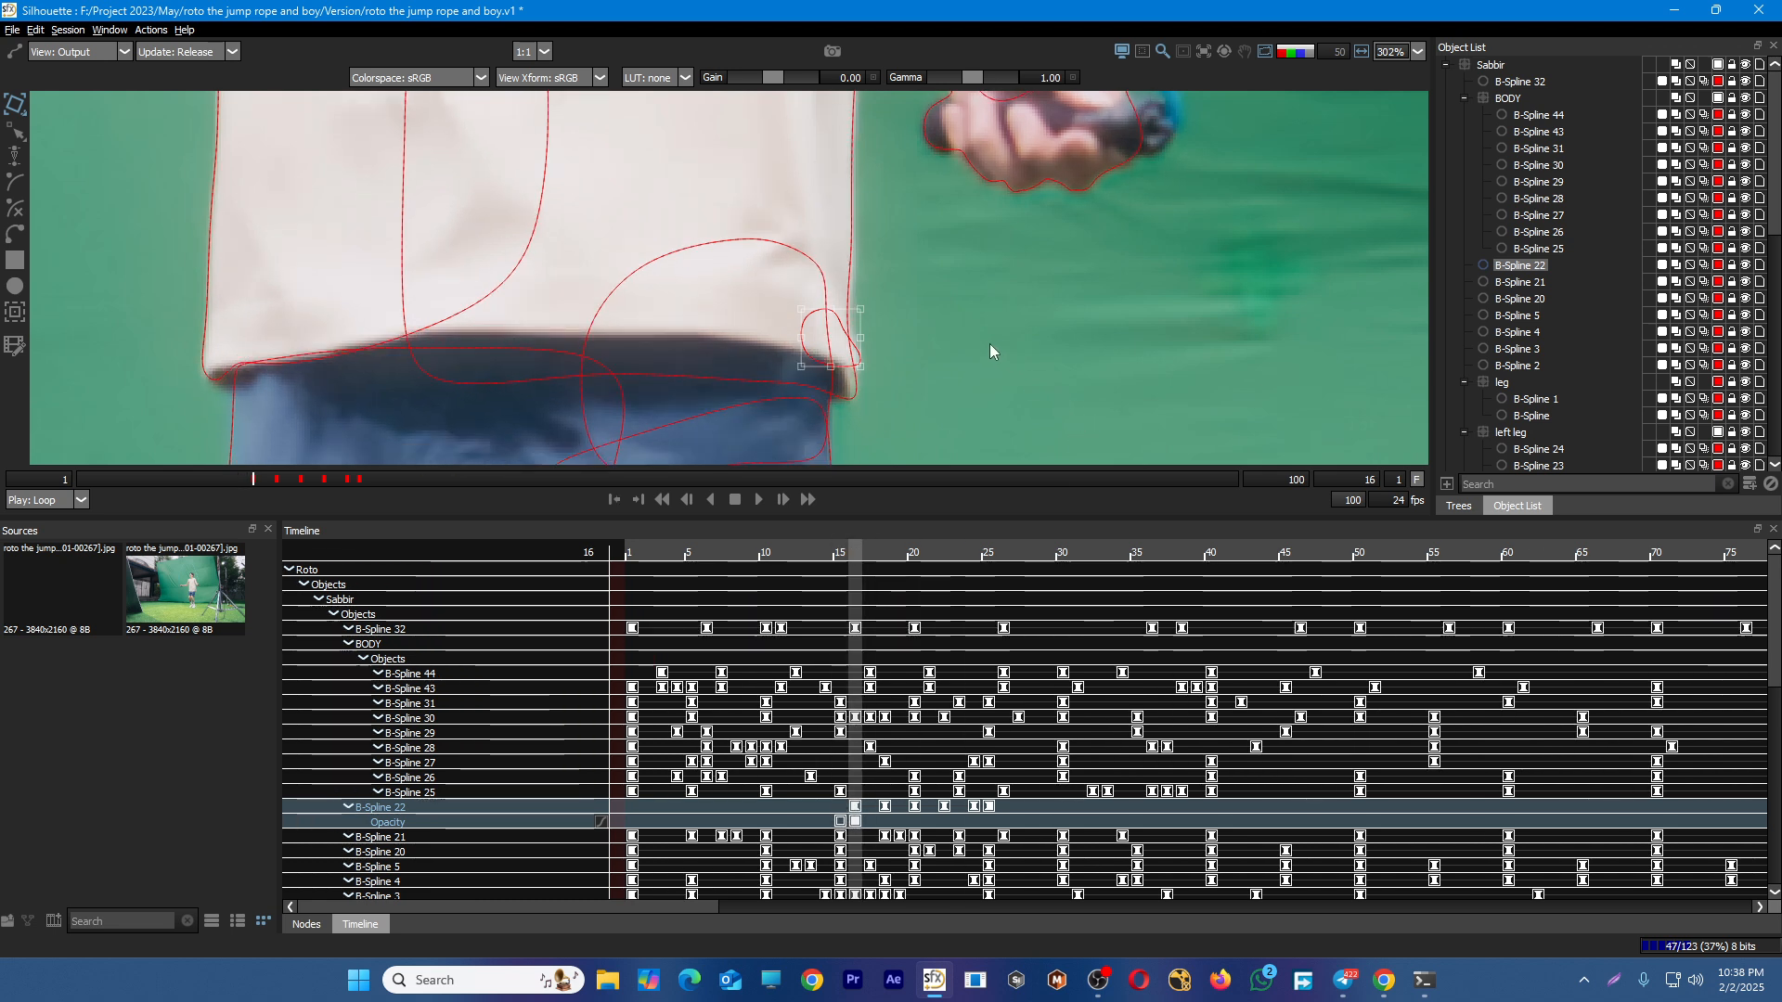
{"action": "left_click", "coordinate": [990, 343]}
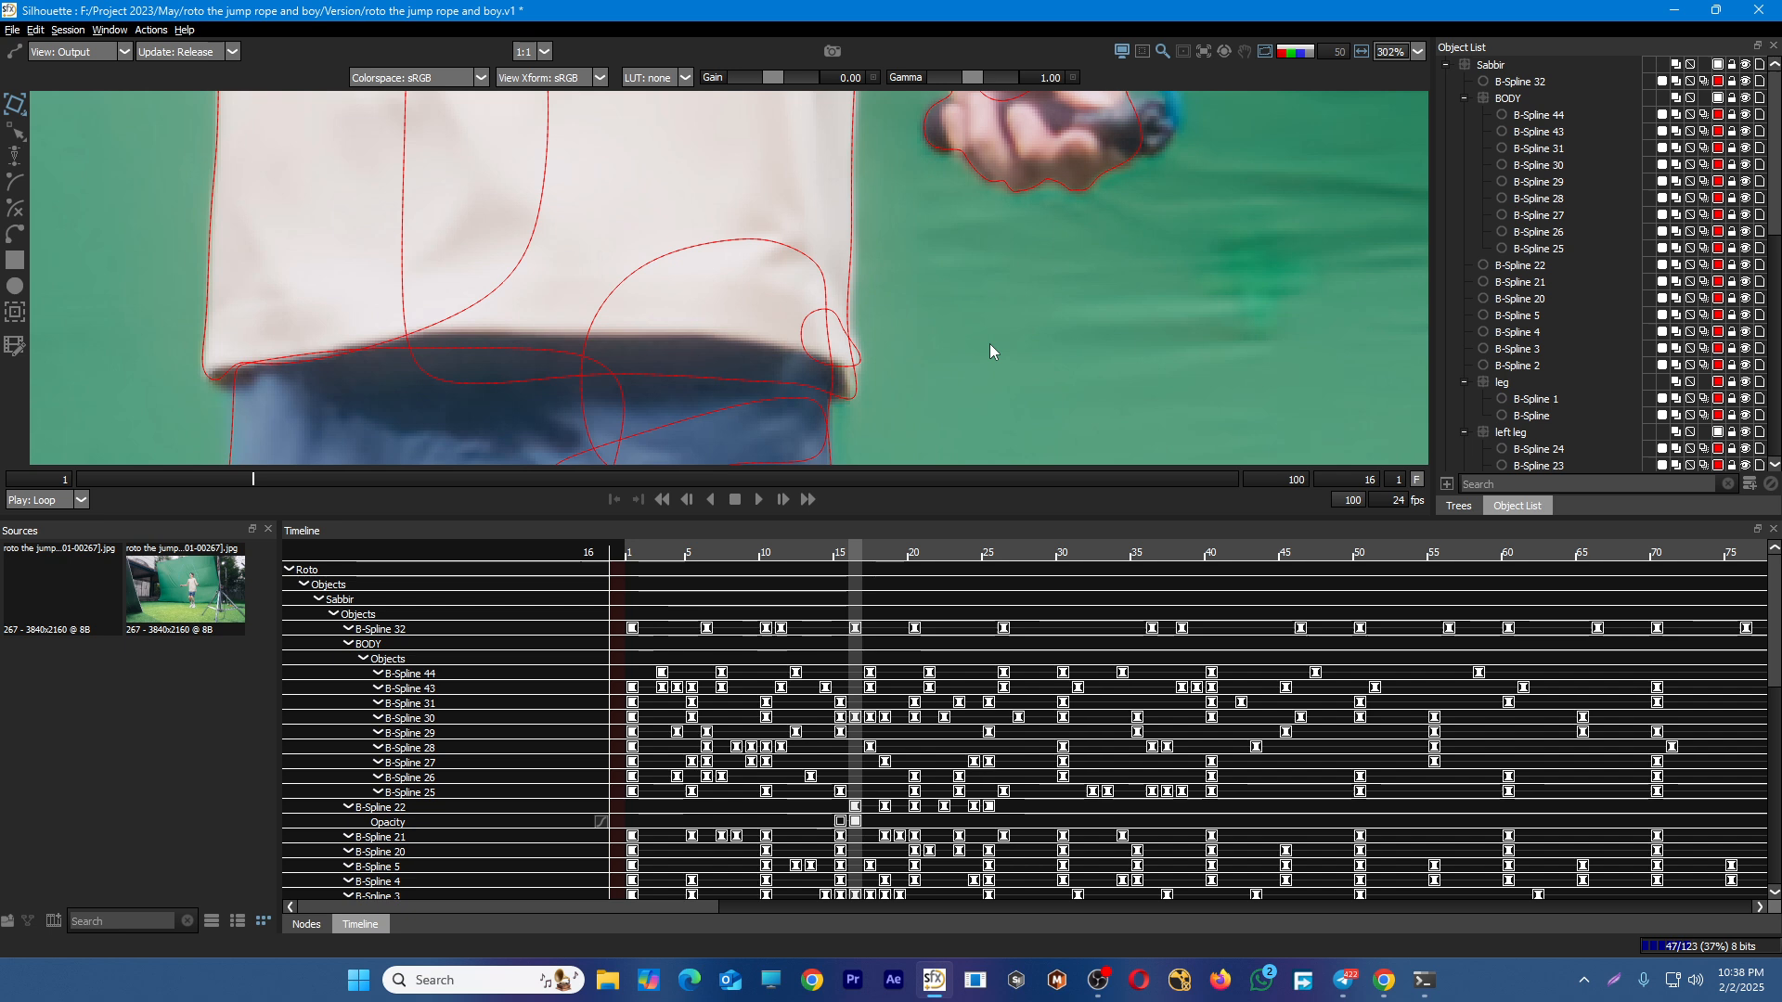
Inspect the small hem spline near the end of the shot, ending with it selected at frame 95
{"action": "left_click", "coordinate": [850, 368]}
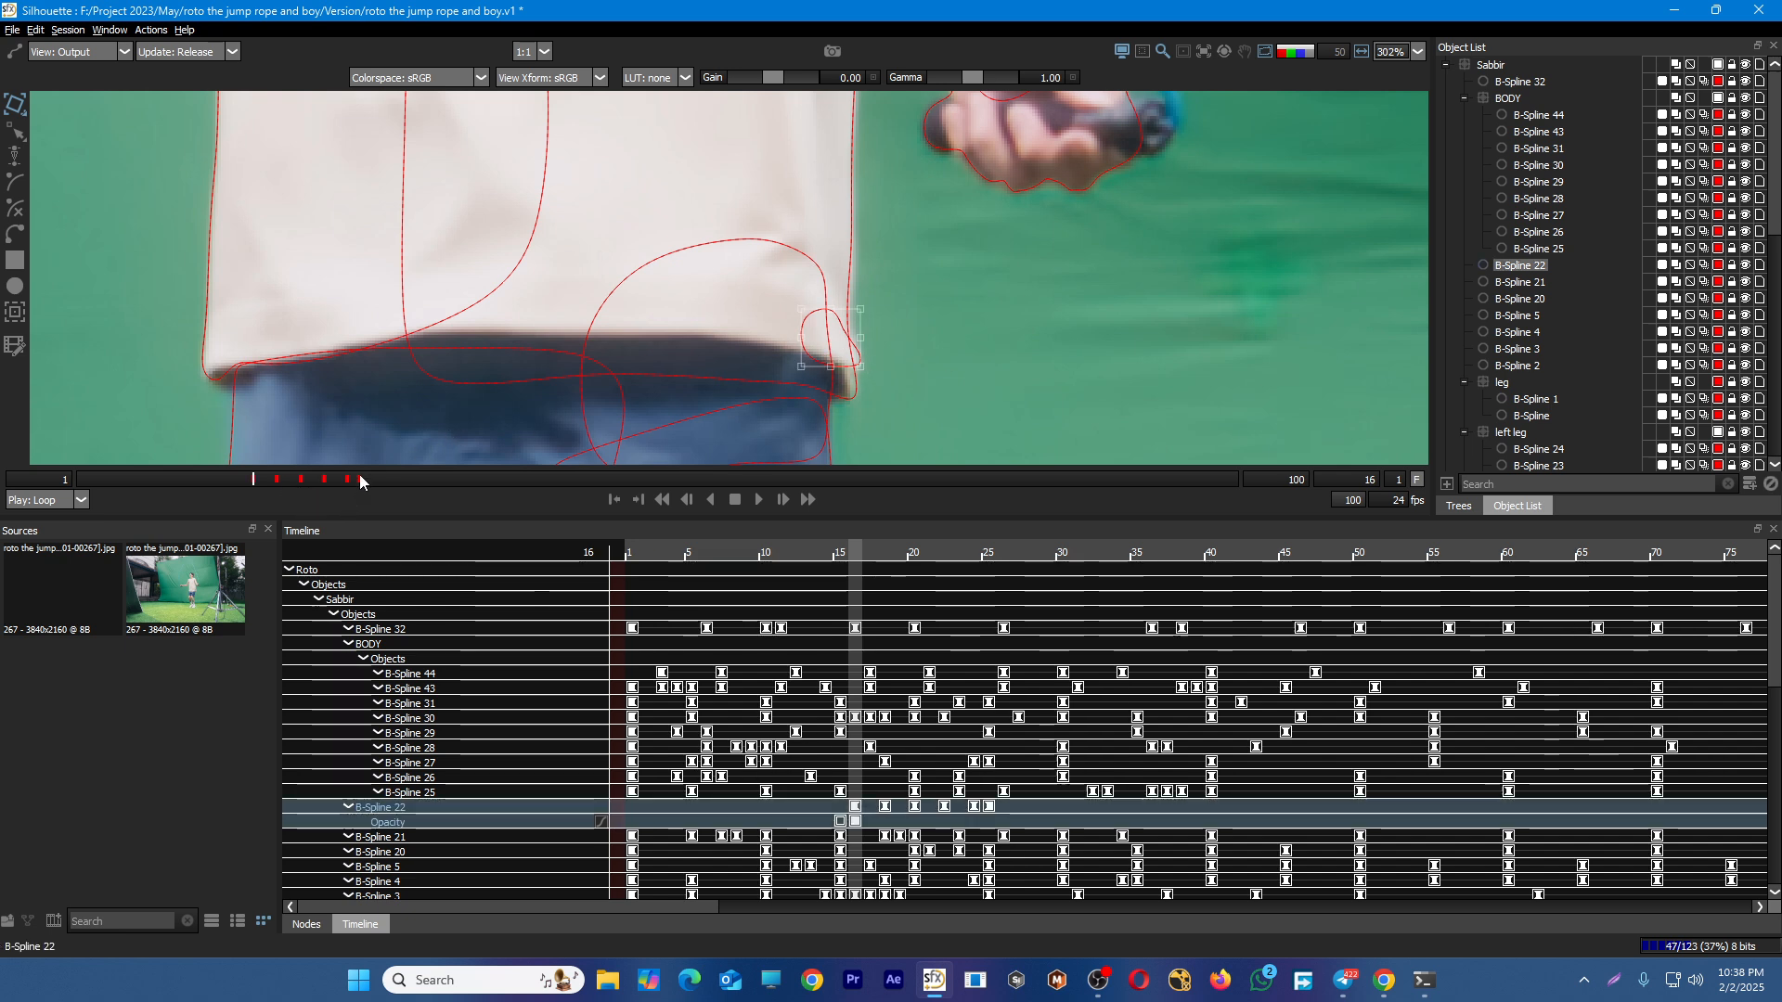
{"action": "left_click_drag", "start_coordinate": [360, 480], "coordinate": [1211, 497]}
{"action": "left_click", "coordinate": [1078, 381]}
{"action": "key", "text": "Left"}
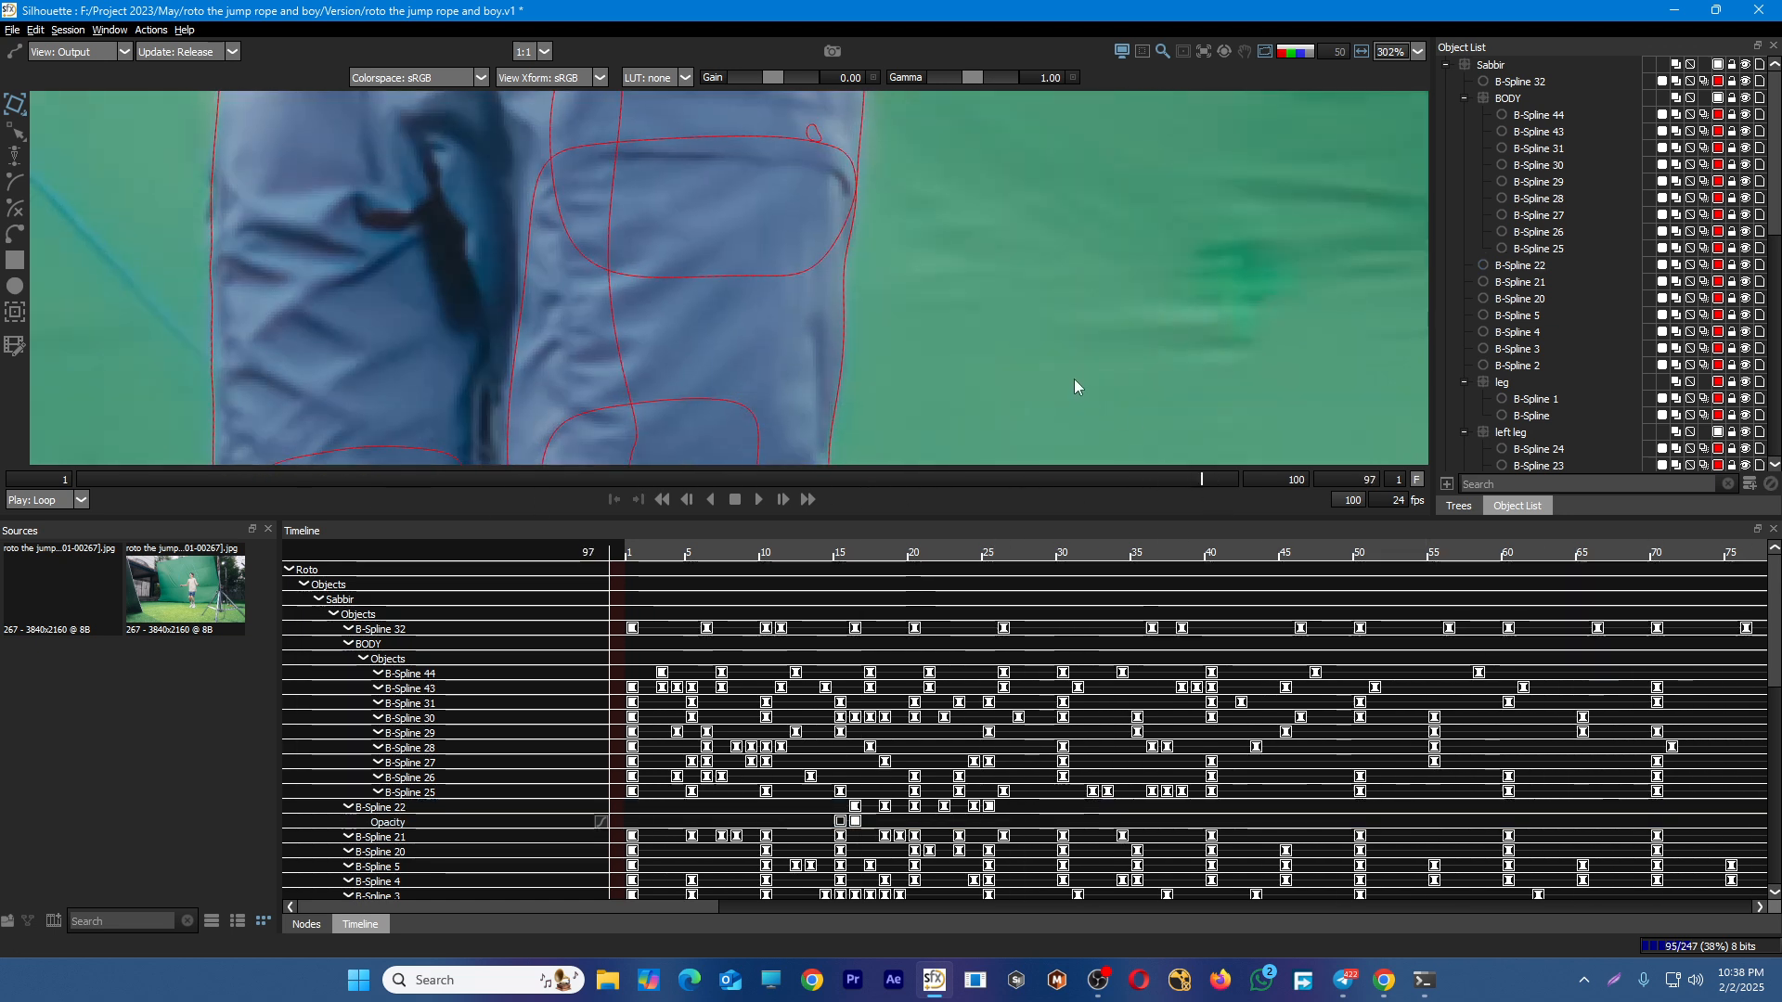
{"action": "key", "text": "Left"}
{"action": "left_click", "coordinate": [812, 140]}
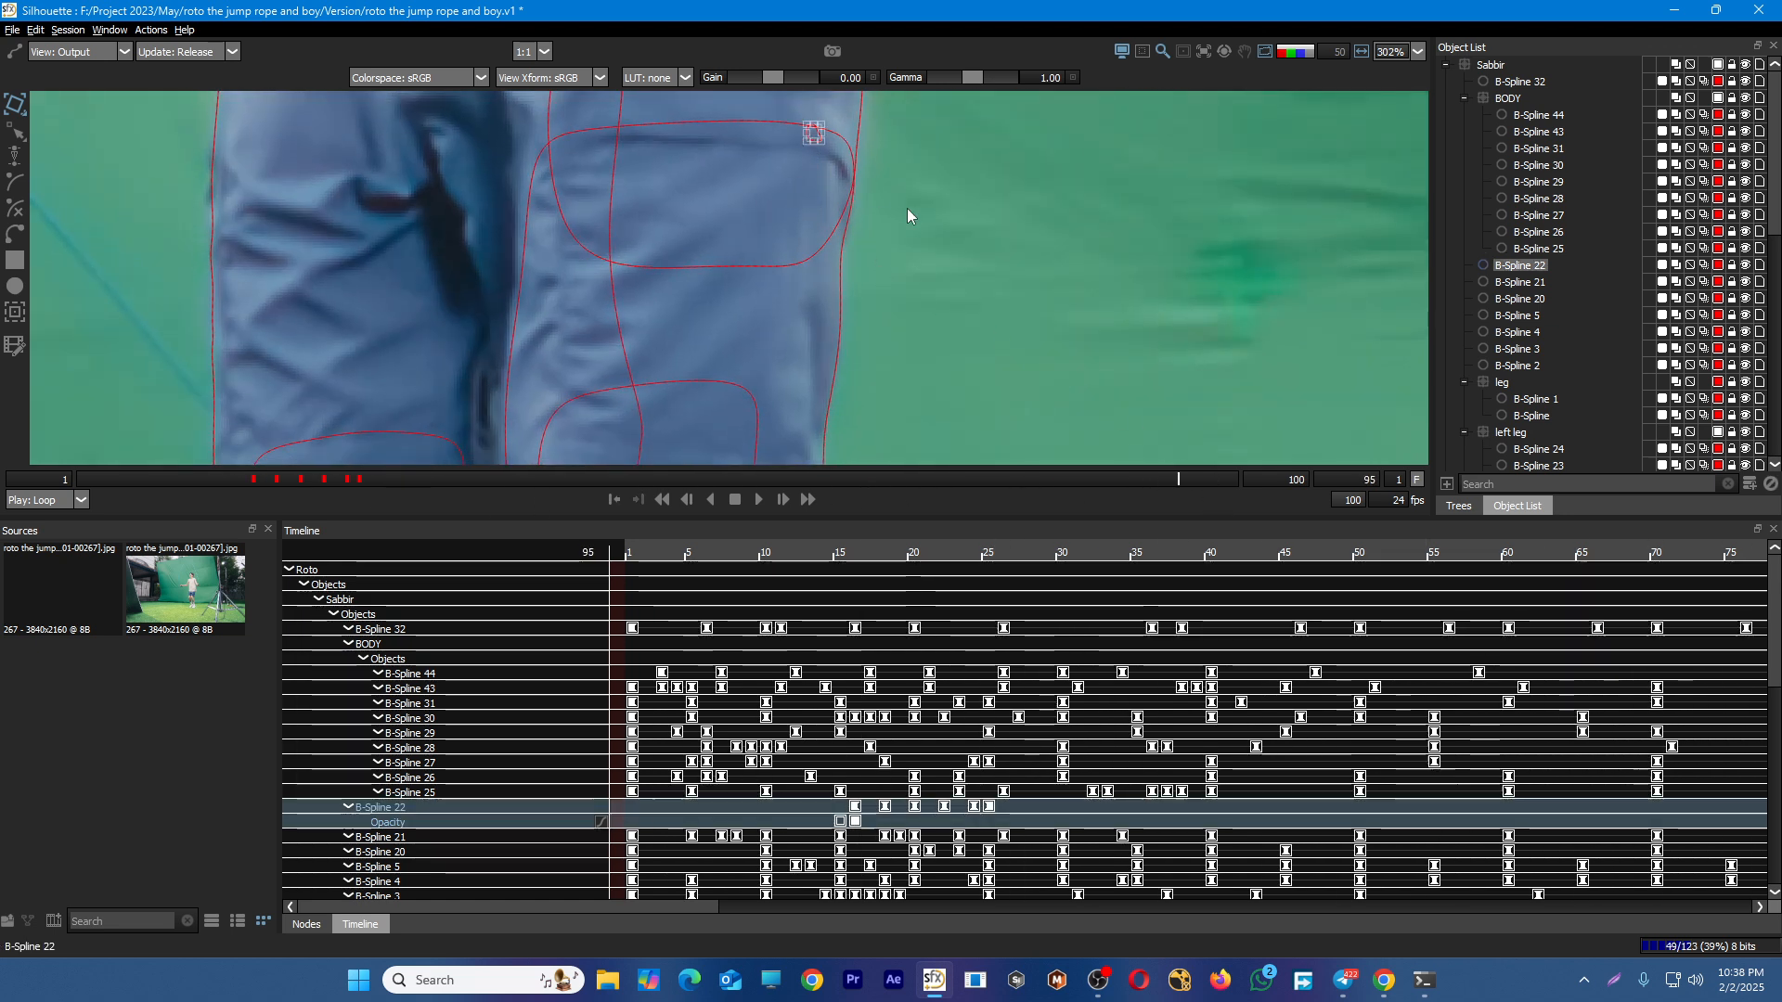
Step back through the selected hem spline's keyframes from the end of the shot to frame 15
{"action": "key", "text": "shift+z"}
{"action": "key", "text": "shift+z"}
{"action": "key", "text": "shift+z"}
{"action": "key", "text": "shift+z"}
{"action": "key", "text": "shift+z"}
{"action": "key", "text": "shift+z"}
{"action": "key", "text": "shift+z"}
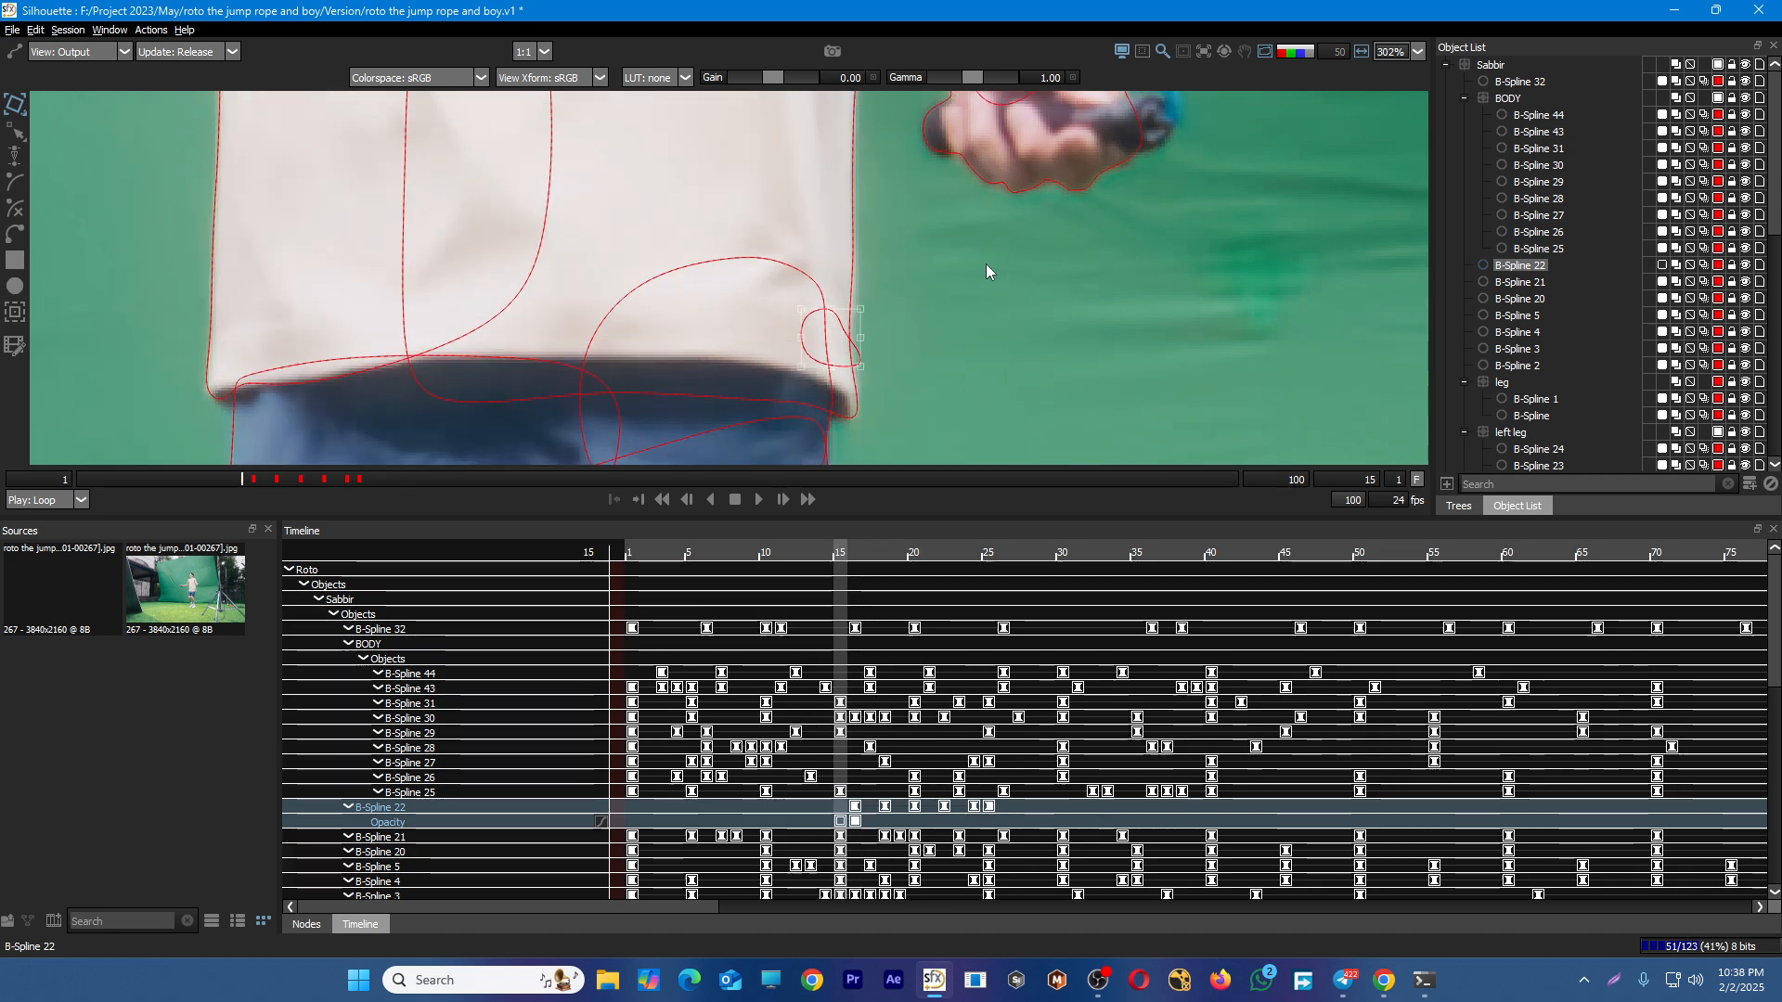
Step through the shot from frame 1 to frame 16 to check where the small hem spline switches on
{"action": "left_click", "coordinate": [1006, 277]}
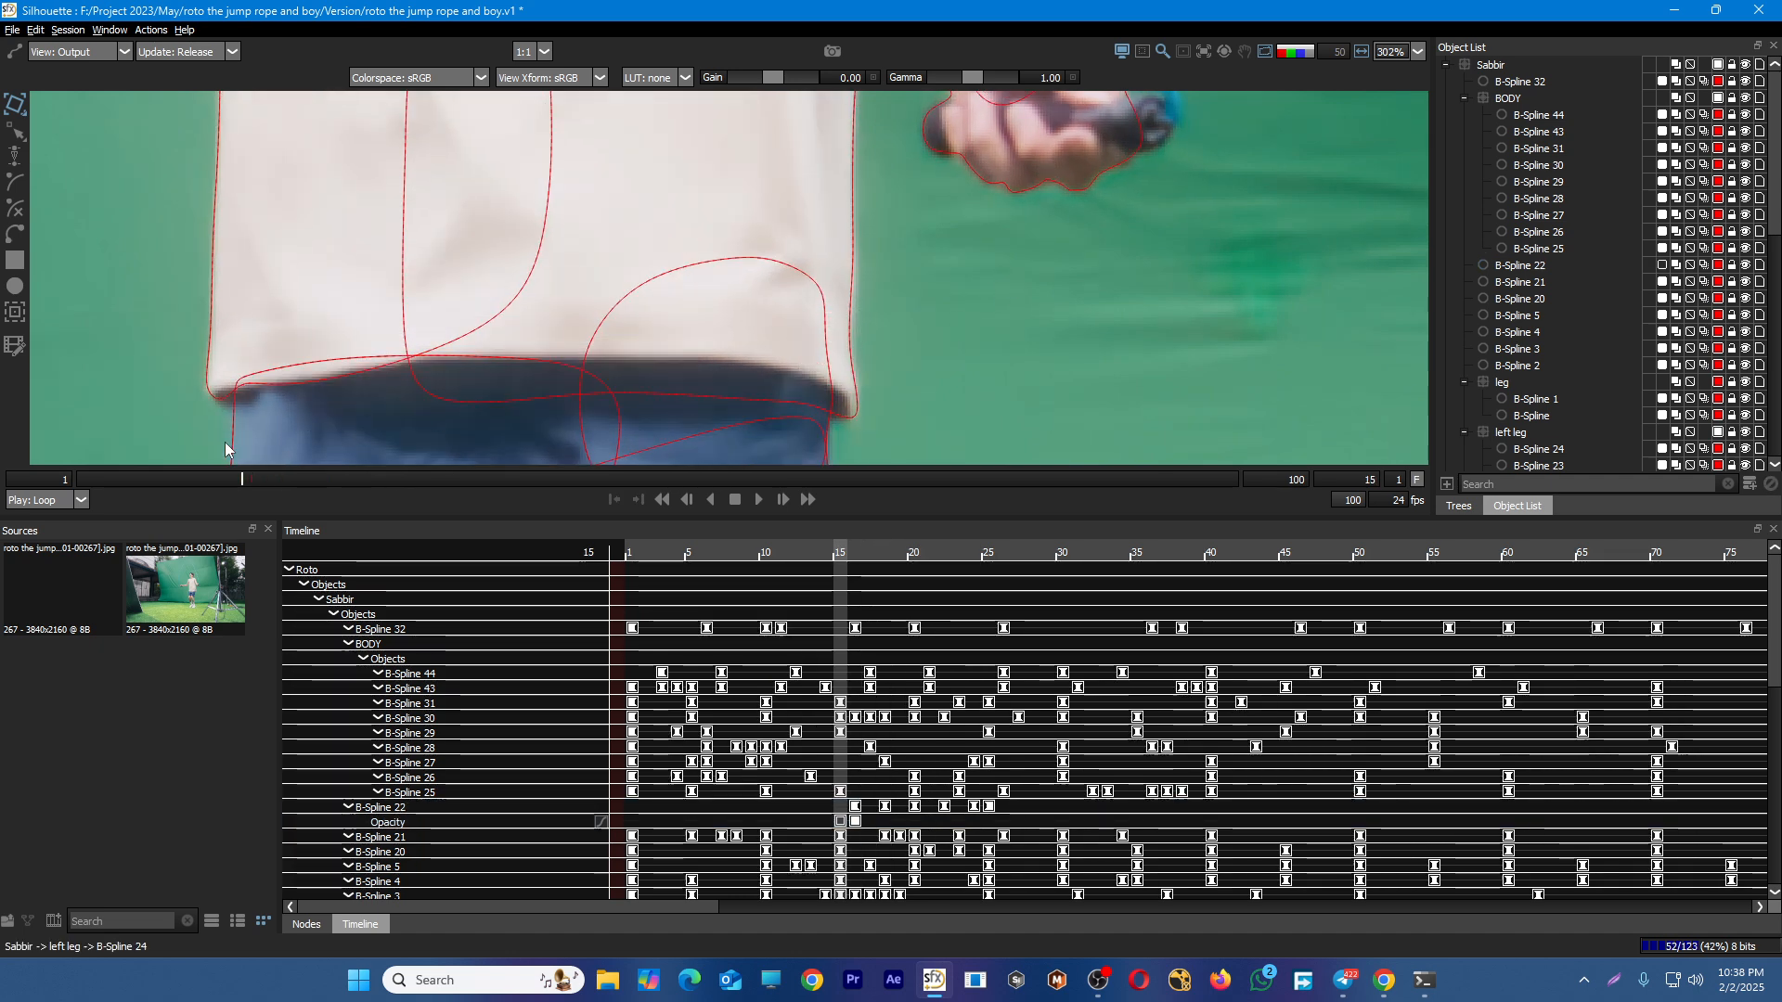
{"action": "left_click_drag", "start_coordinate": [240, 479], "coordinate": [11, 474]}
{"action": "key", "text": "Right"}
{"action": "key", "text": "Right"}
{"action": "key", "text": "Right"}
{"action": "key", "text": "Right"}
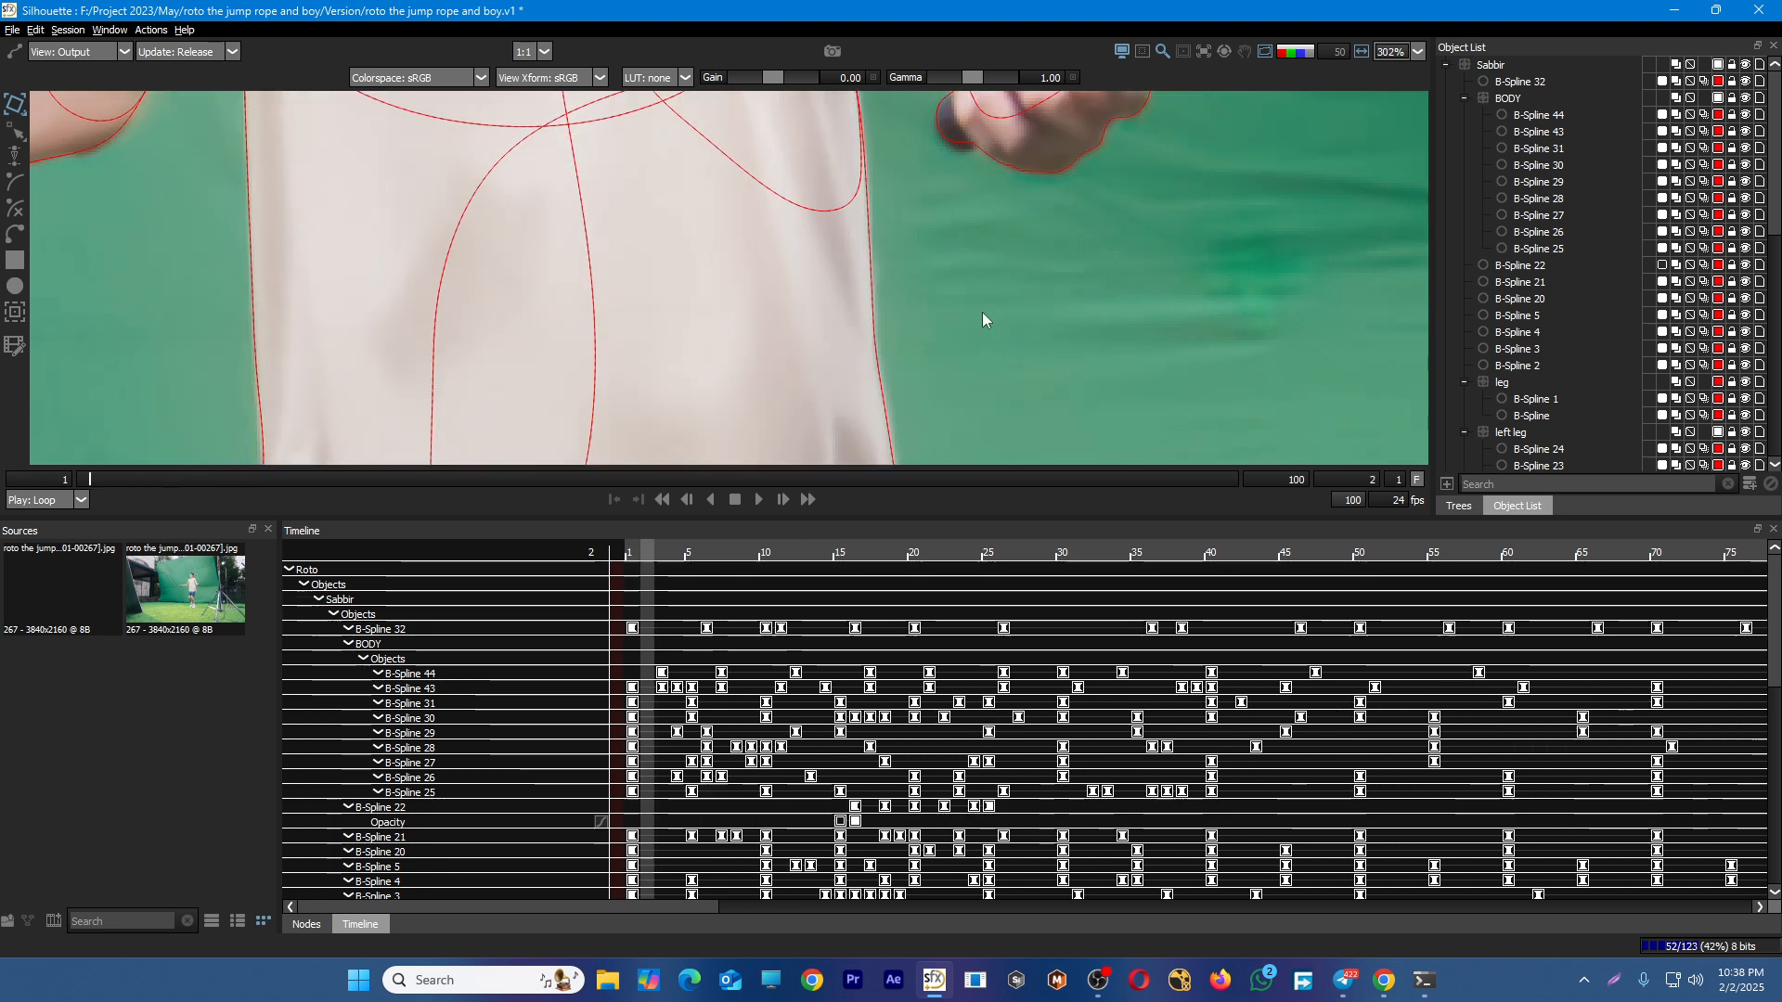
{"action": "key", "text": "Right"}
{"action": "key", "text": "Right"}
{"action": "key", "text": "Right"}
{"action": "key", "text": "Right"}
{"action": "key", "text": "Right"}
{"action": "key", "text": "Right"}
{"action": "key", "text": "Right"}
{"action": "key", "text": "Right"}
{"action": "key", "text": "Right"}
{"action": "key", "text": "Right"}
{"action": "key", "text": "Right"}
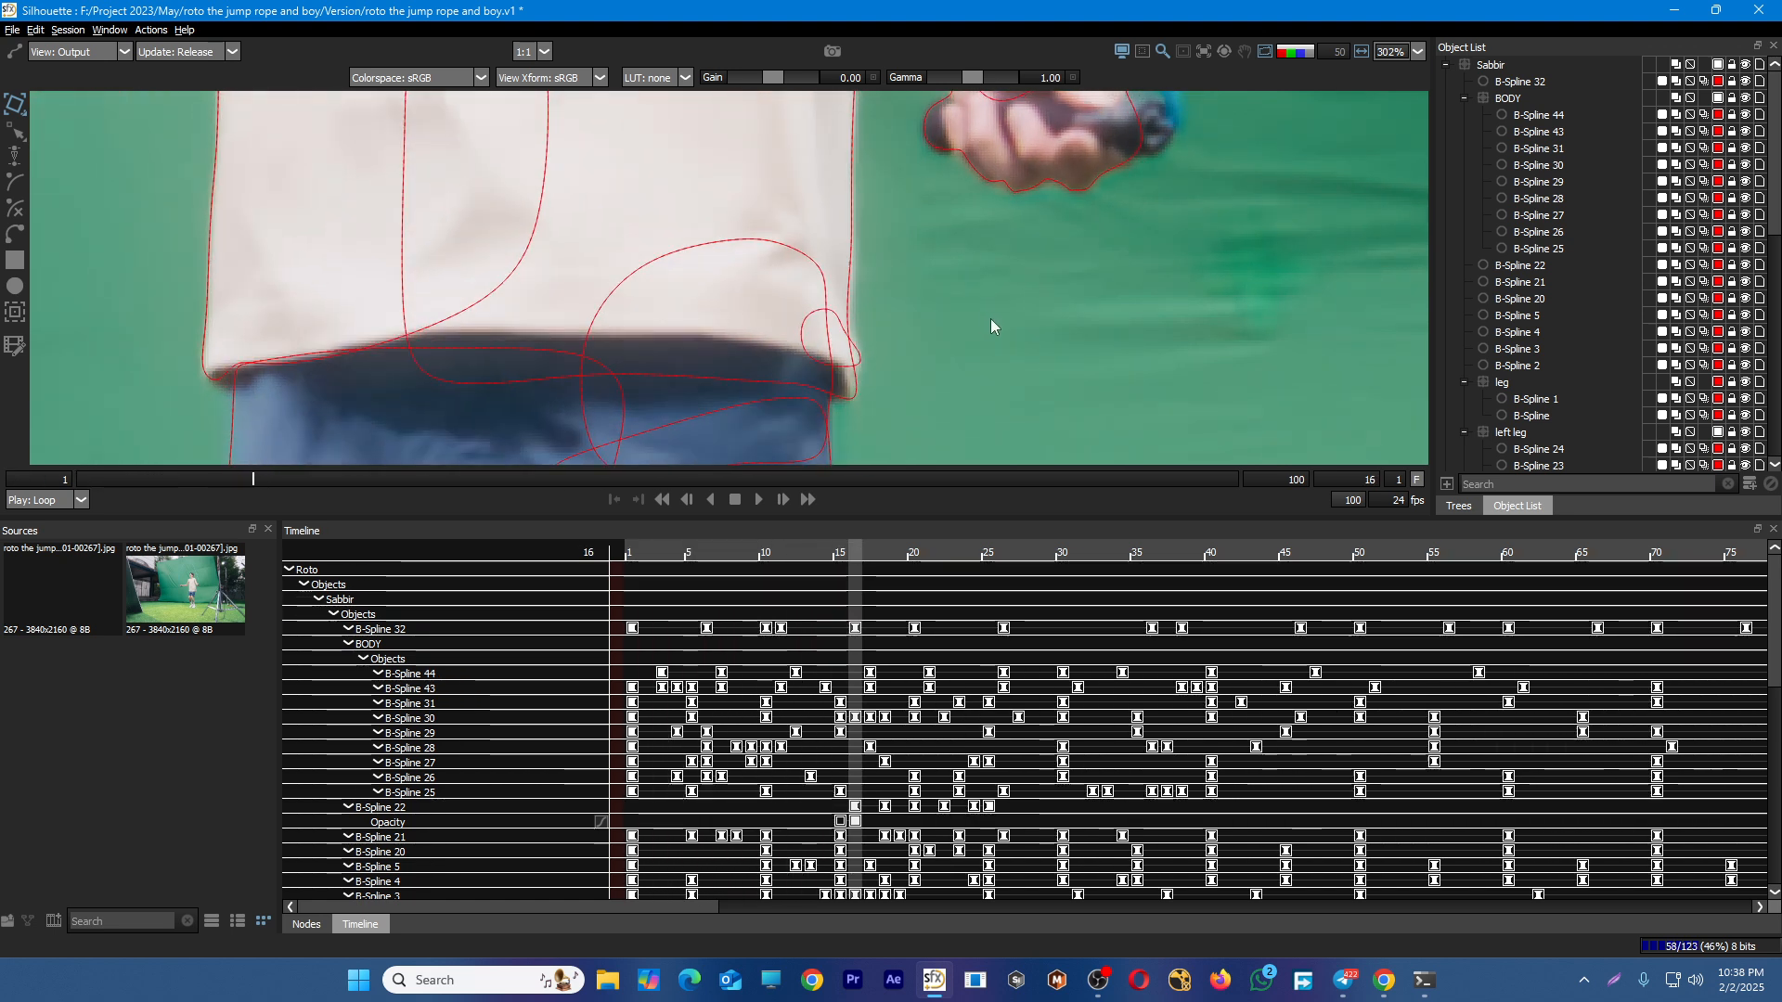
Inspect the small hem spline around its last keyframes, comparing frames 24 and 25
{"action": "left_click", "coordinate": [840, 357]}
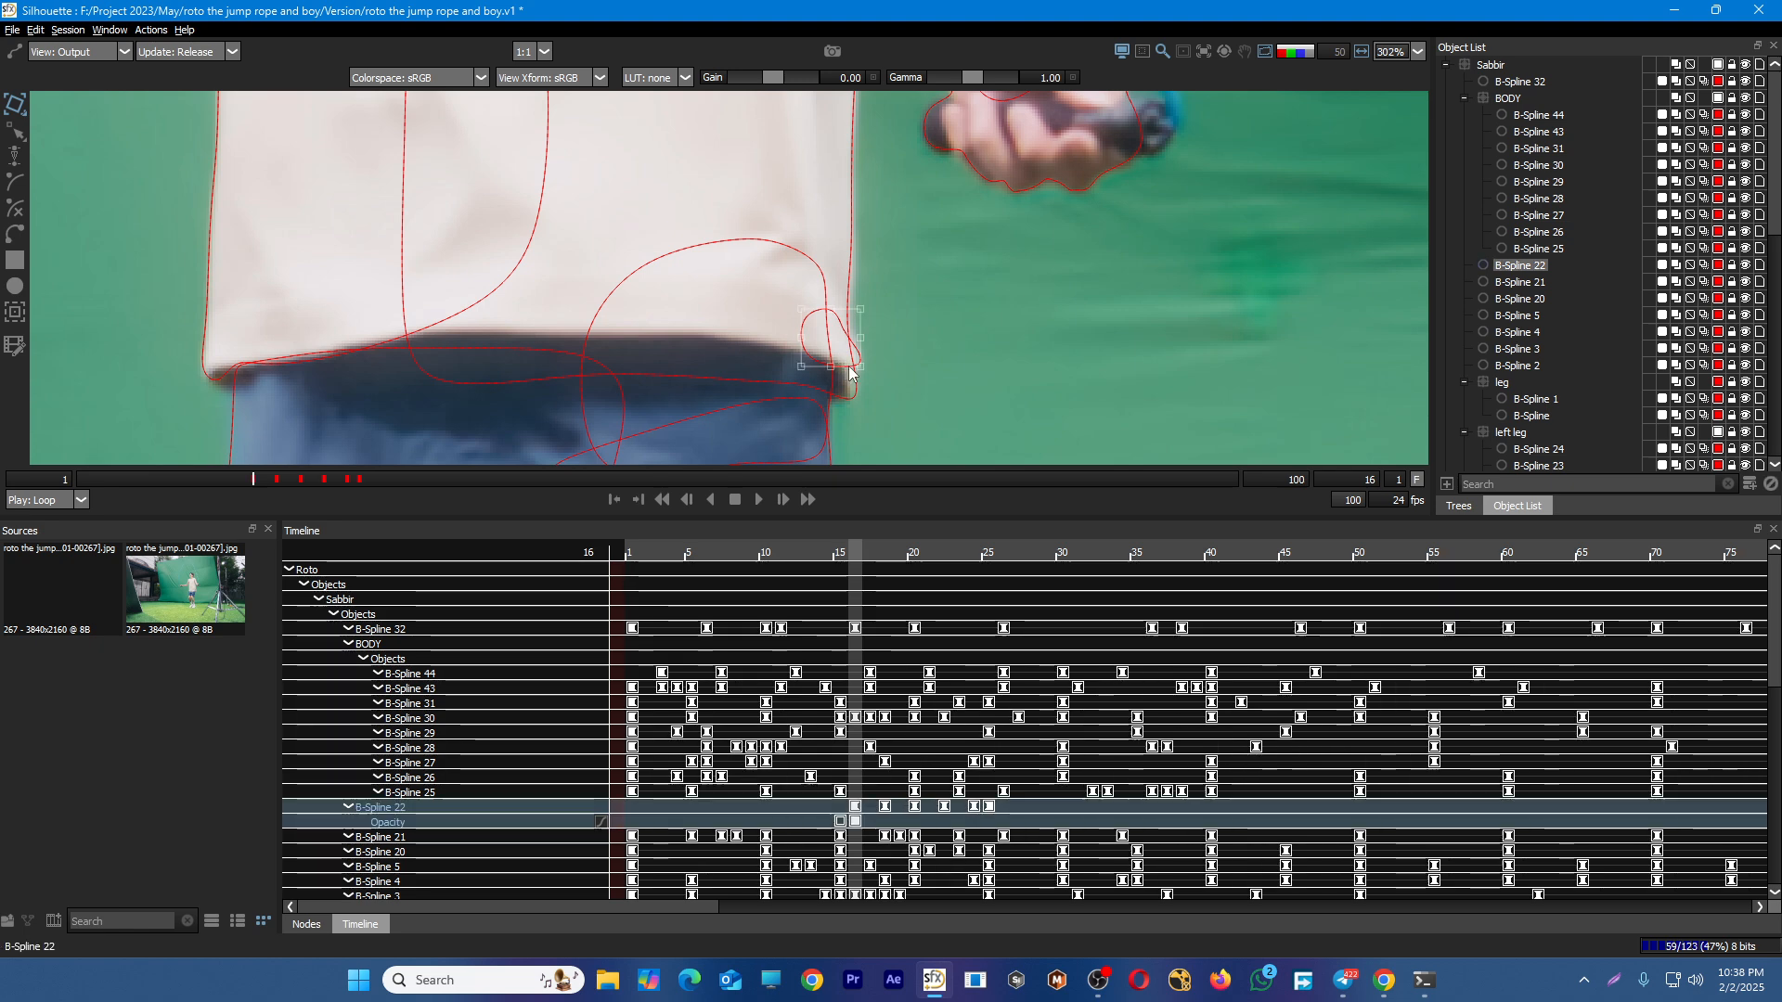
{"action": "left_click", "coordinate": [360, 480]}
{"action": "key", "text": "Left"}
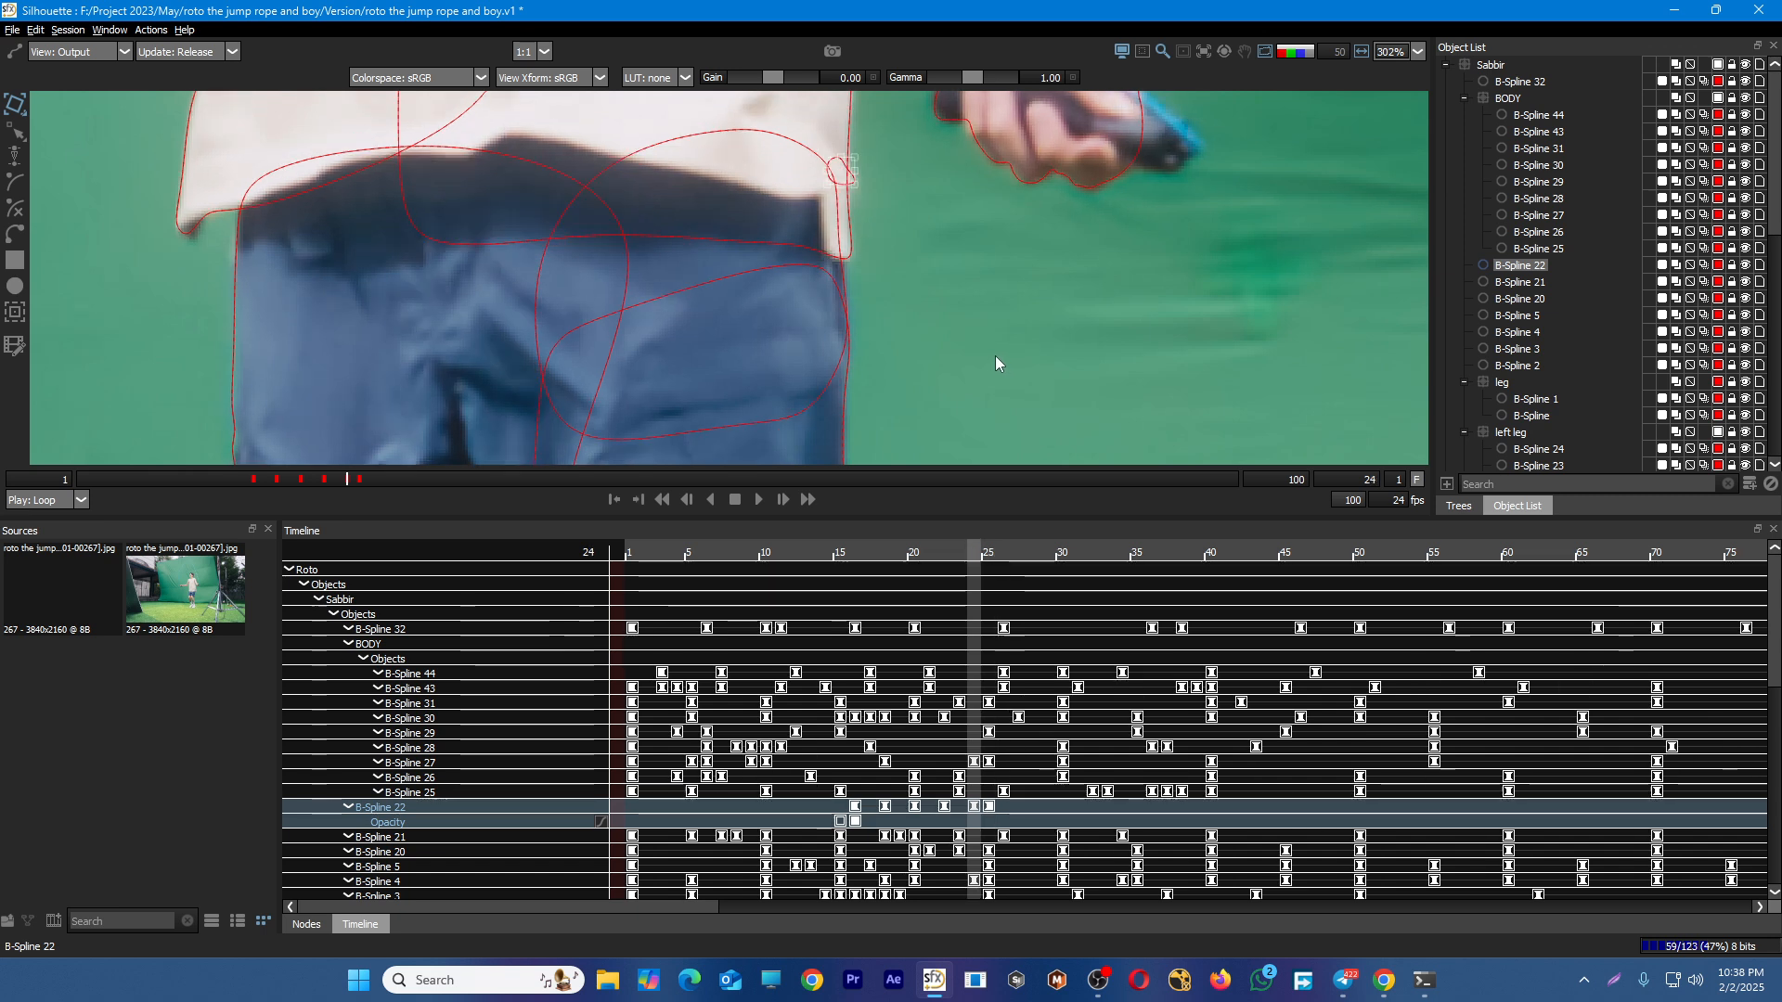
{"action": "left_click", "coordinate": [995, 354]}
{"action": "scroll", "coordinate": [990, 362], "scroll_direction": "down", "scroll_amount": 3}
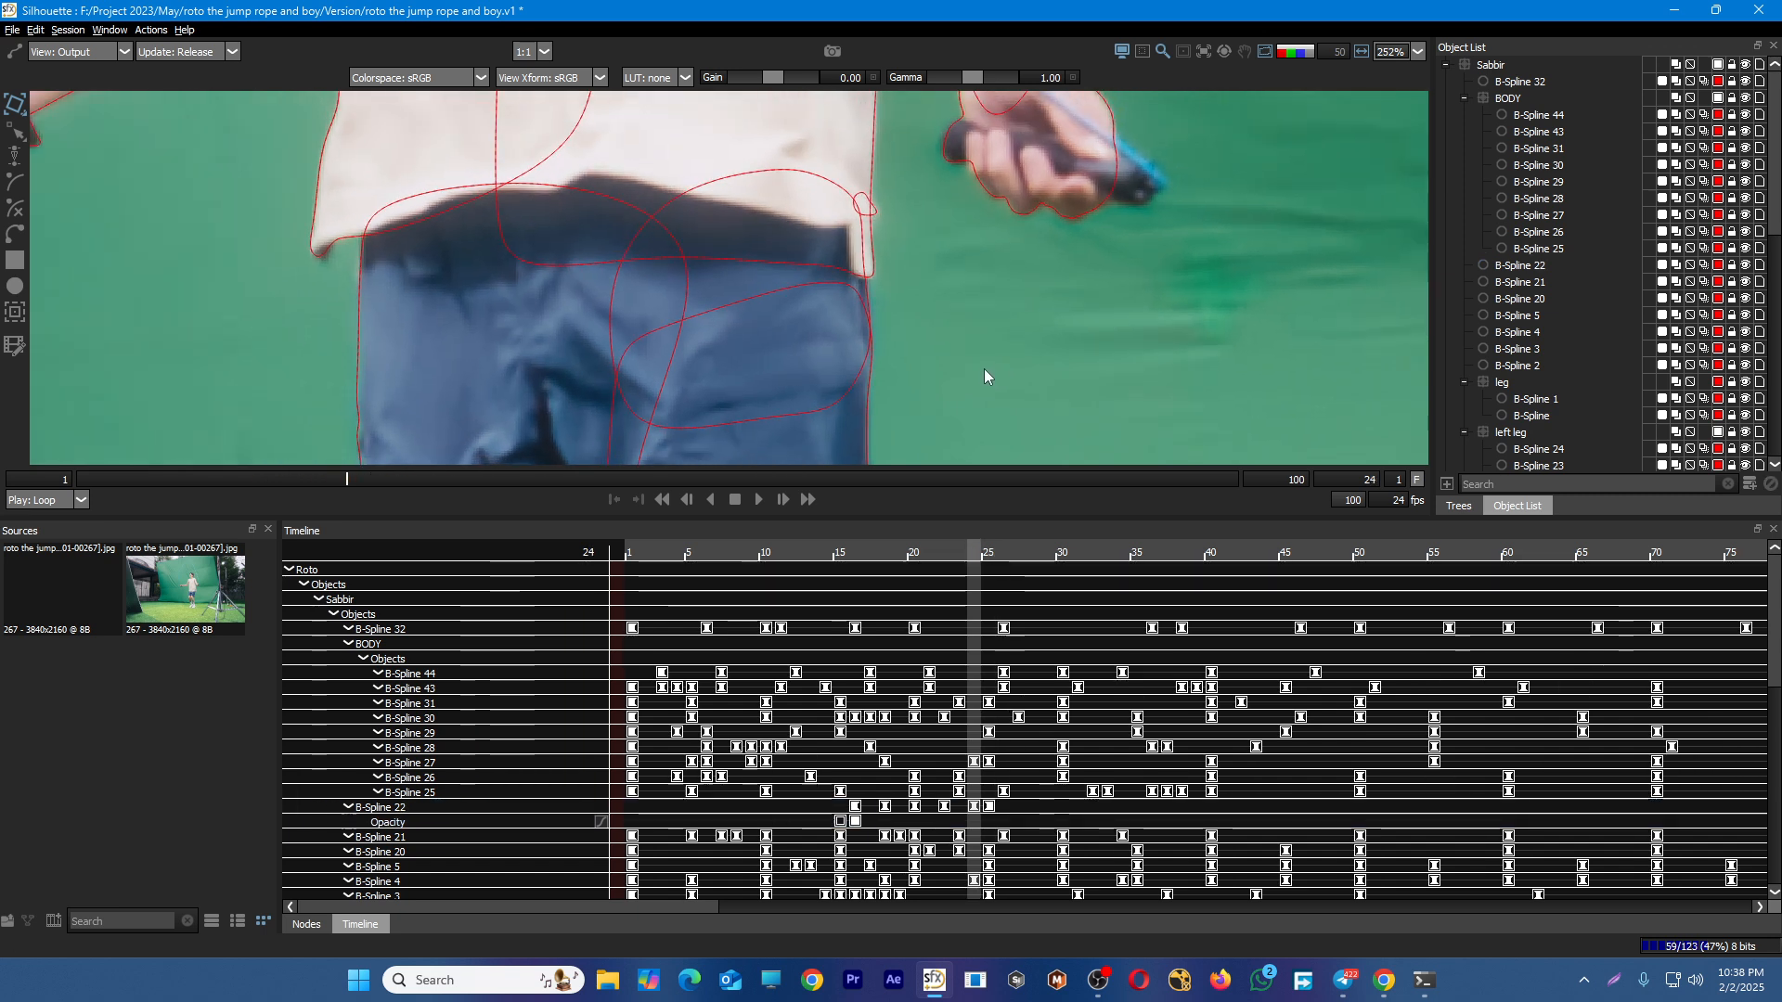
{"action": "scroll", "coordinate": [884, 277], "scroll_direction": "up", "scroll_amount": 2}
{"action": "key", "text": "Right"}
{"action": "scroll", "coordinate": [919, 297], "scroll_direction": "down", "scroll_amount": 1}
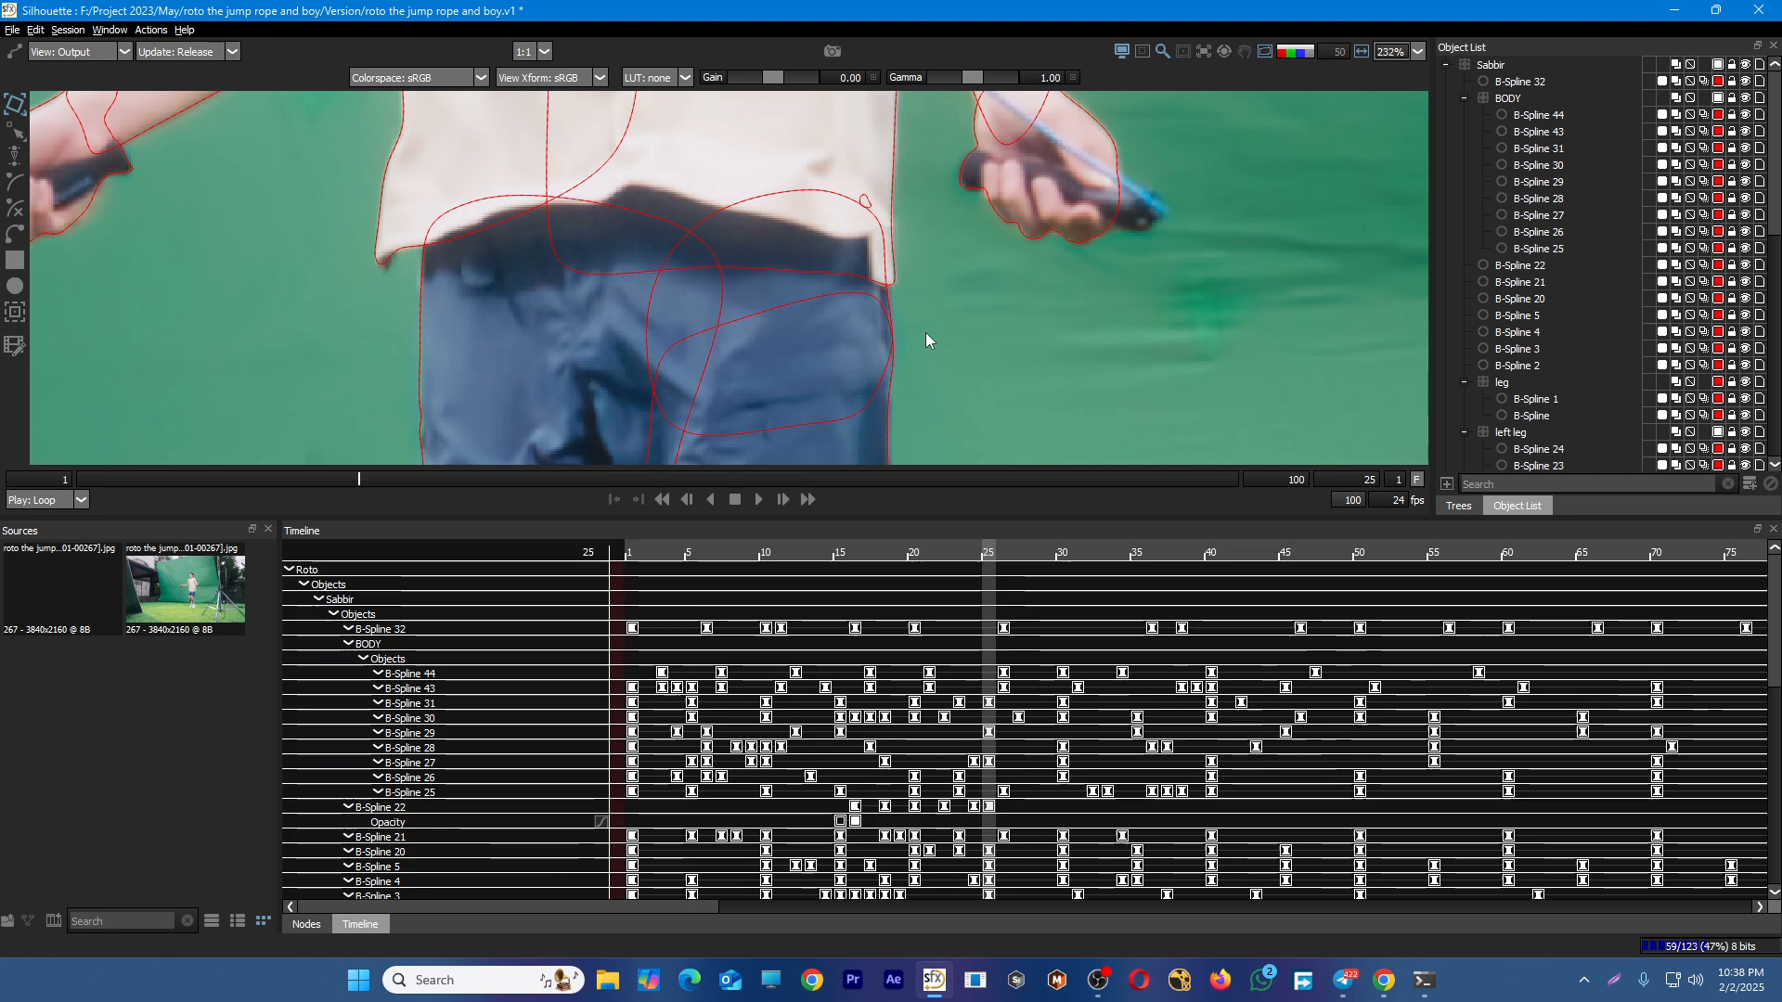
{"action": "key", "text": "Left"}
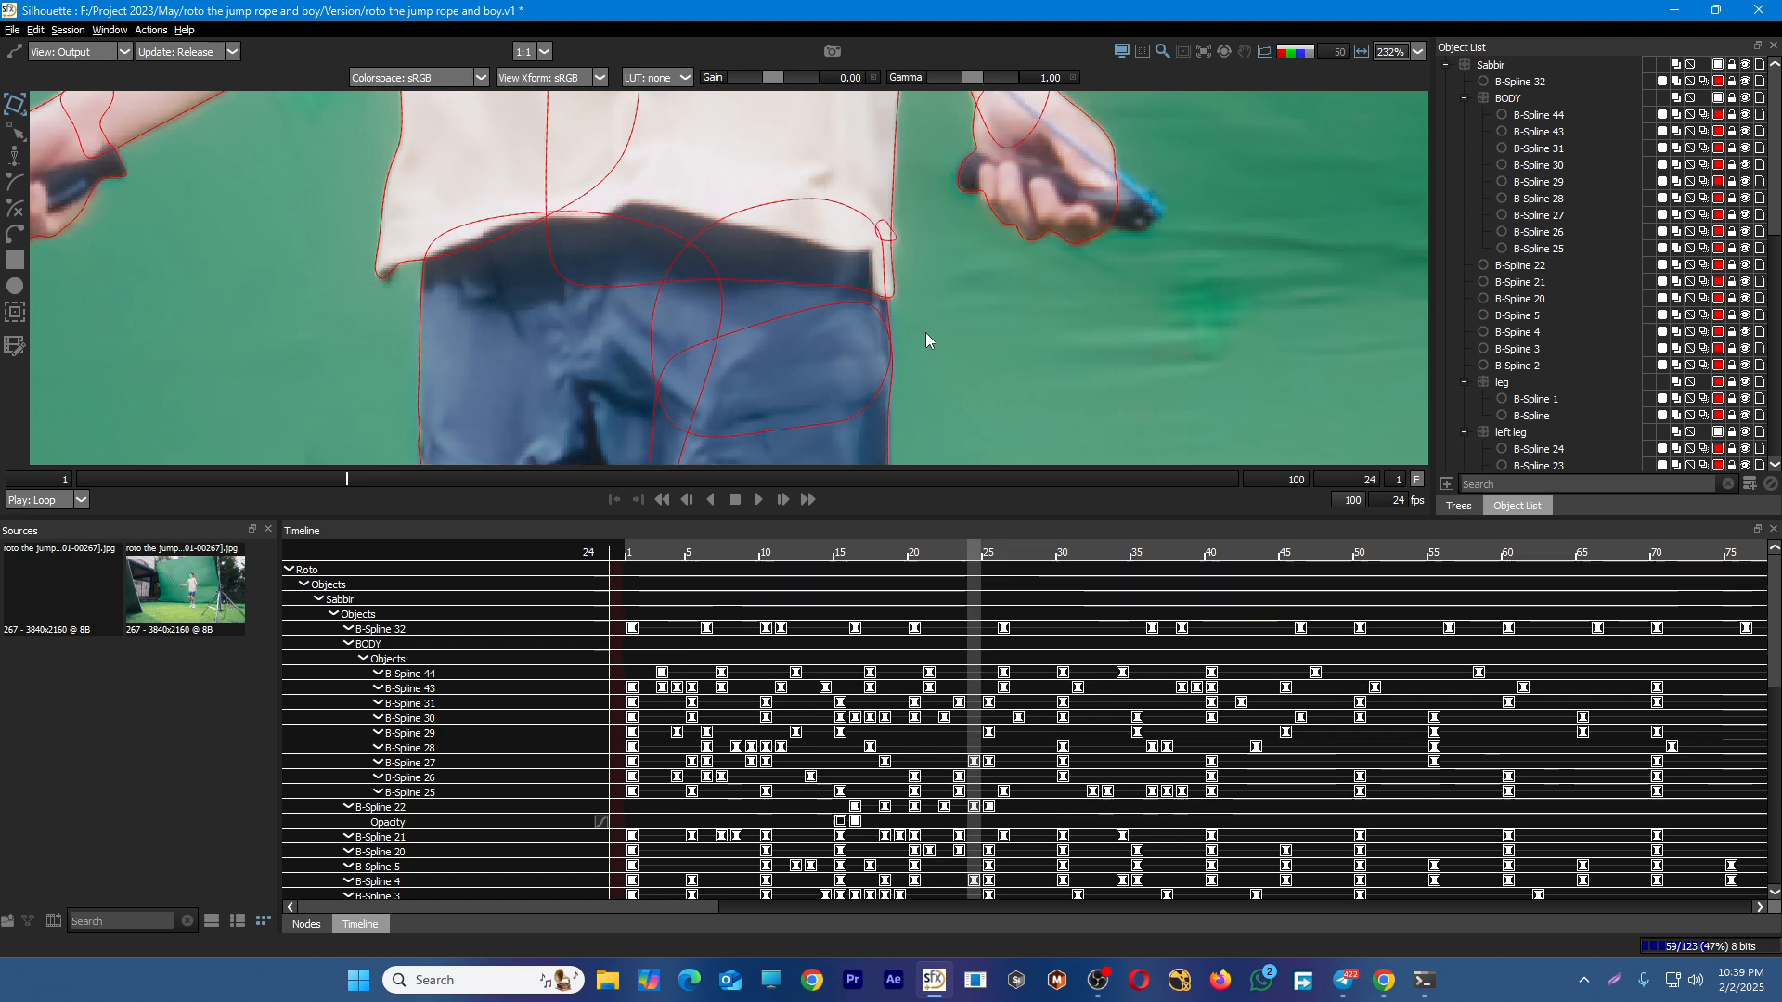
Key the small hem spline's opacity as off at frame 25
{"action": "left_click", "coordinate": [894, 234]}
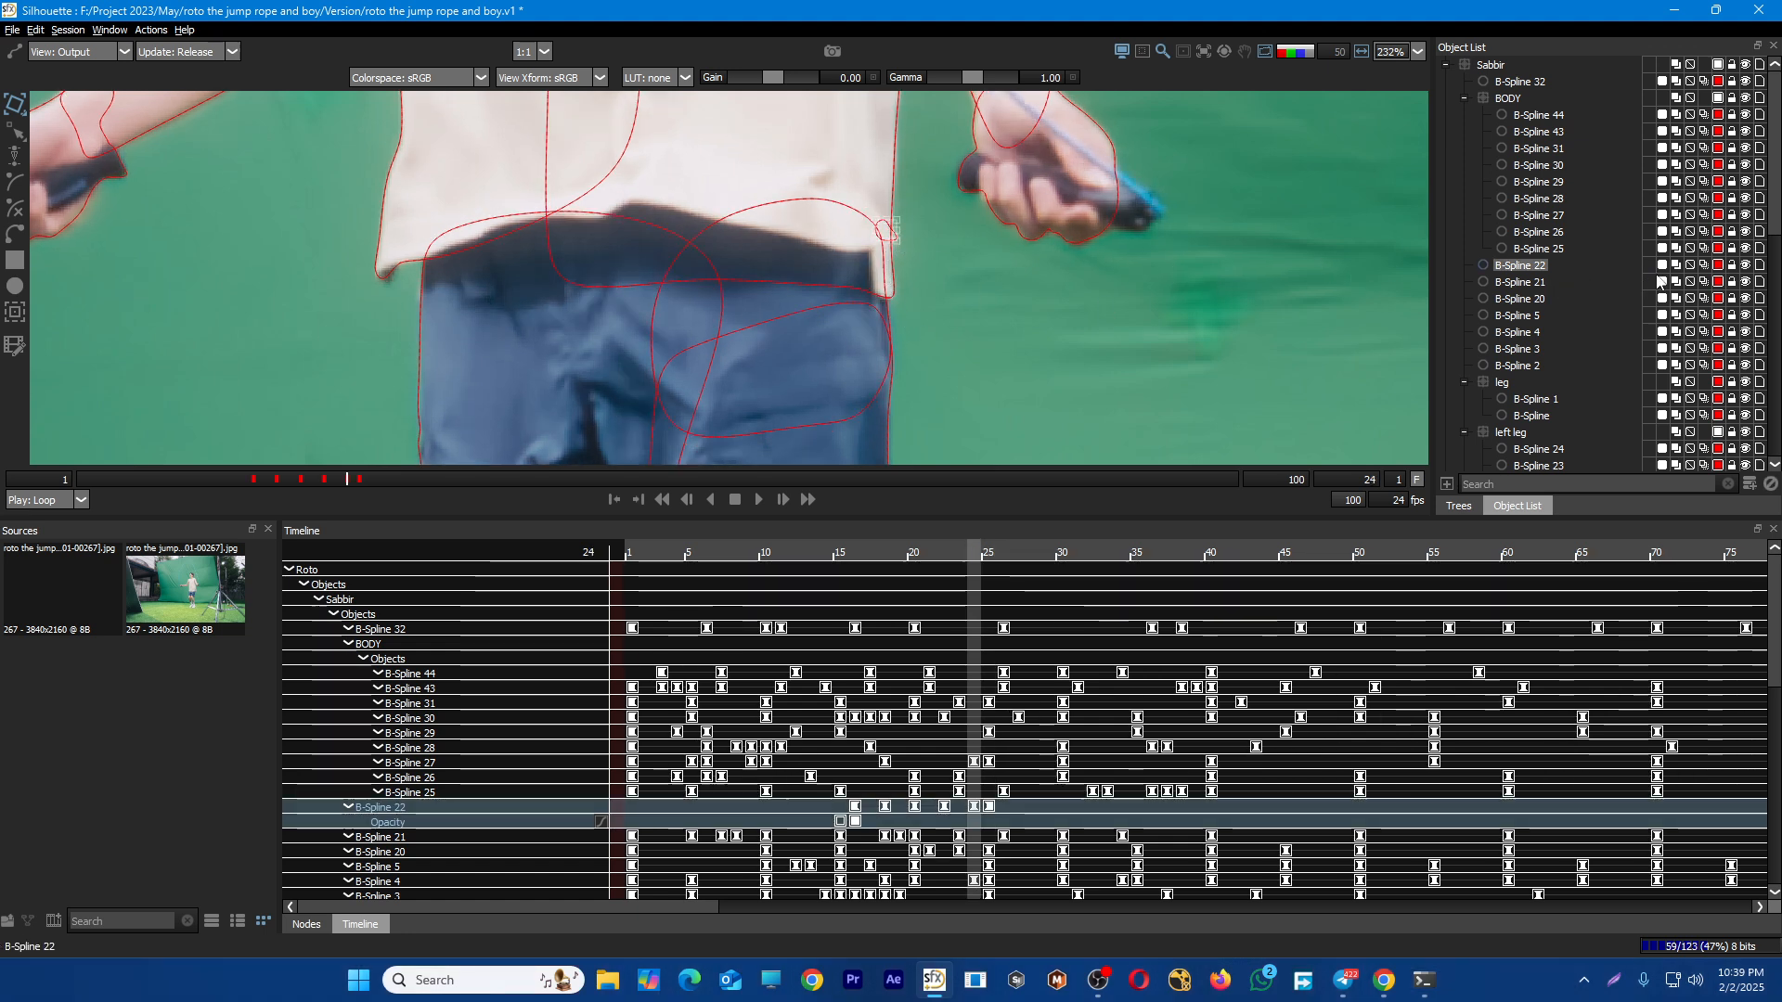
{"action": "key", "text": "Right"}
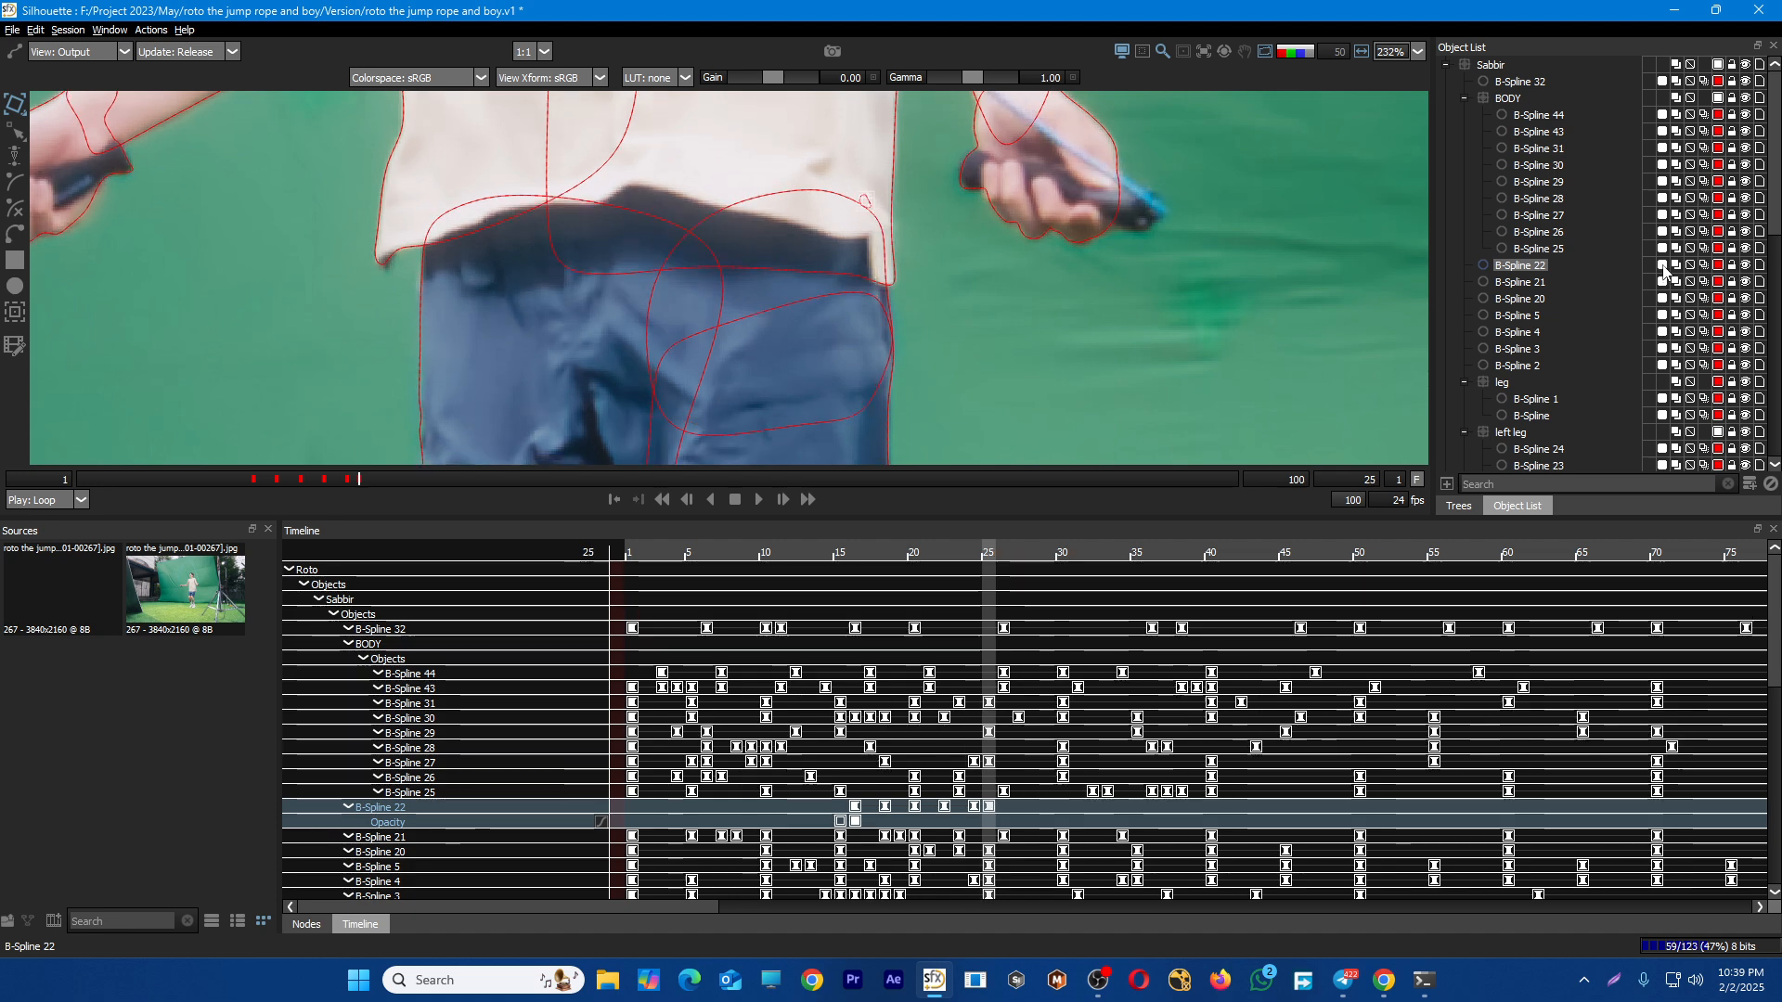
{"action": "left_click", "coordinate": [1663, 266]}
{"action": "left_click", "coordinate": [1101, 305]}
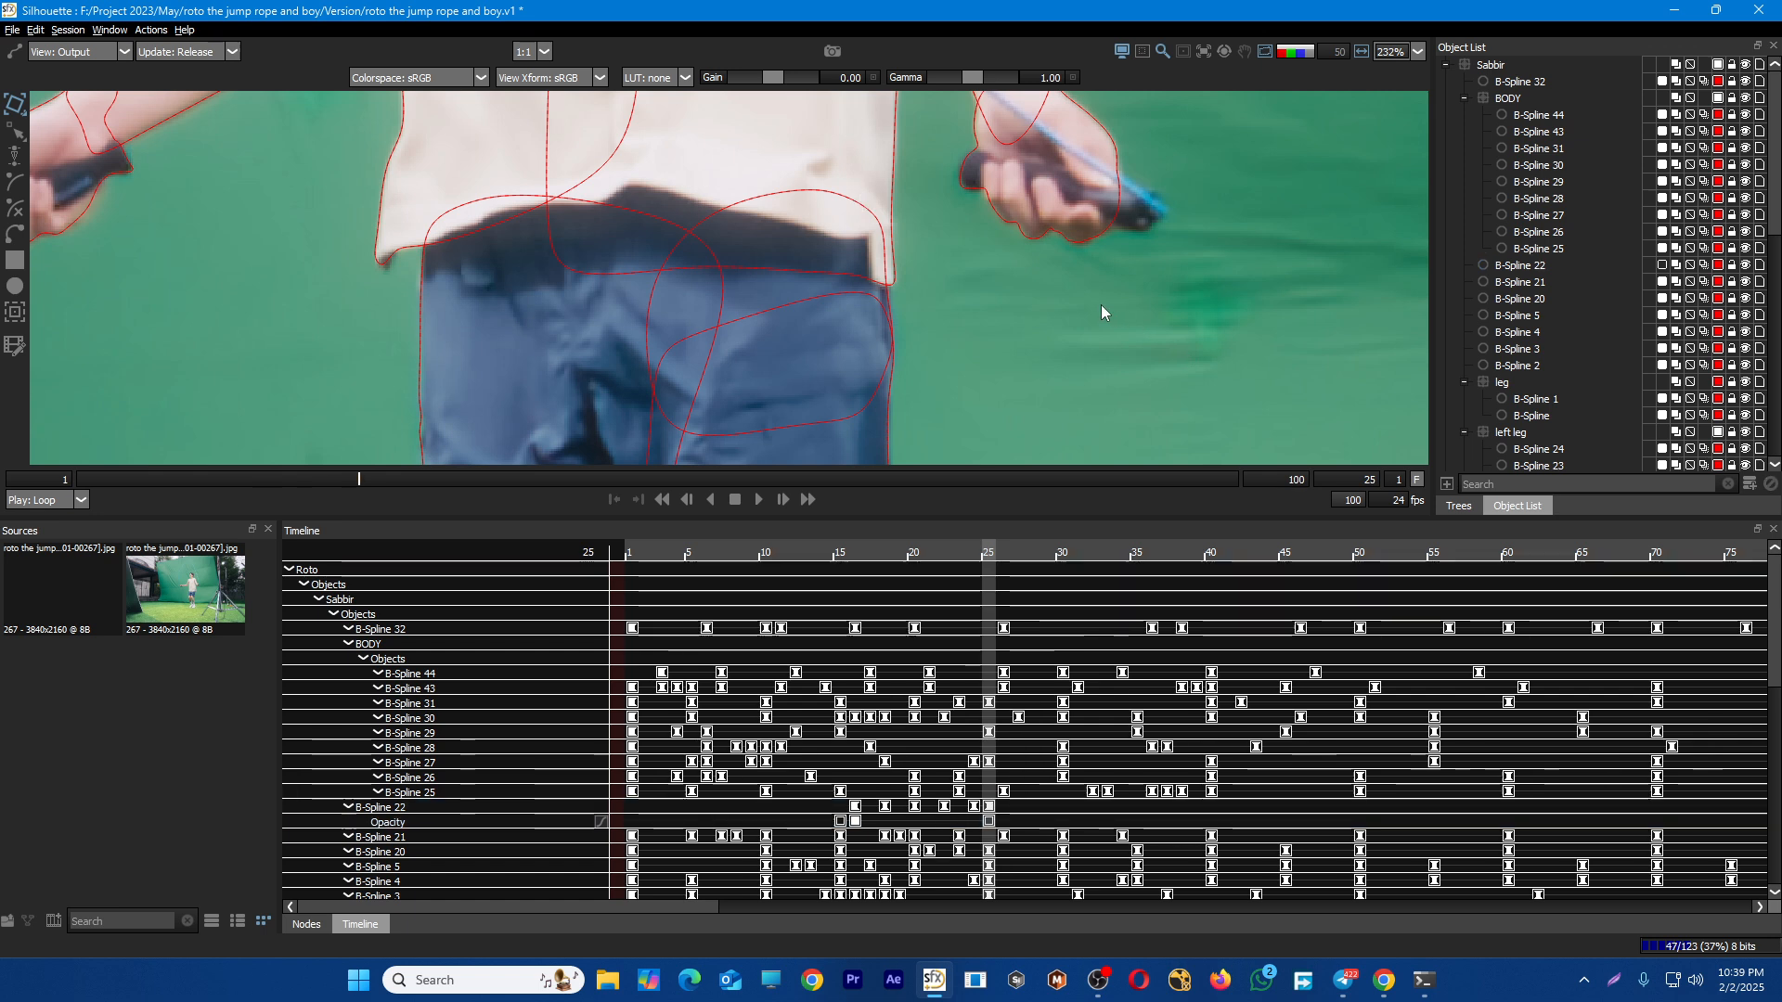
Step back to frame 16 and forward again to frame 25 to check the hem spline's on and off range
{"action": "key", "text": "Left"}
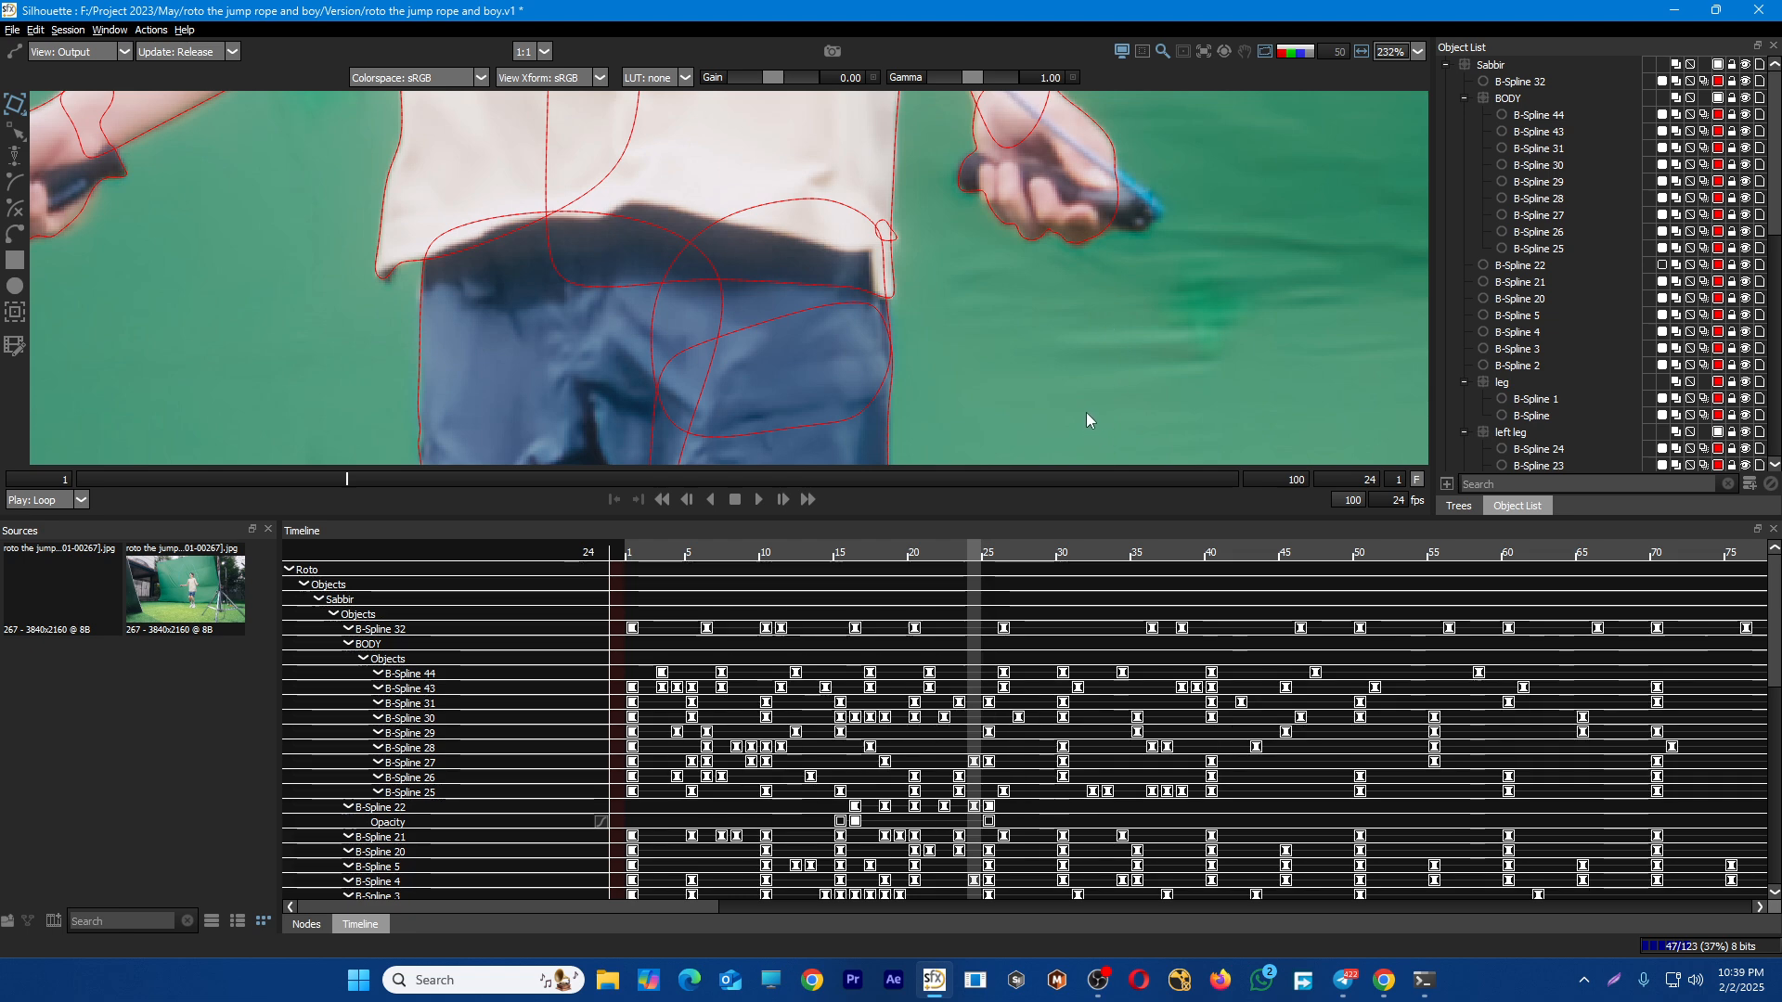
{"action": "key", "text": "Left"}
{"action": "key", "text": "Left"}
{"action": "key", "text": "Left"}
{"action": "key", "text": "Left"}
{"action": "key", "text": "Left"}
{"action": "key", "text": "Left"}
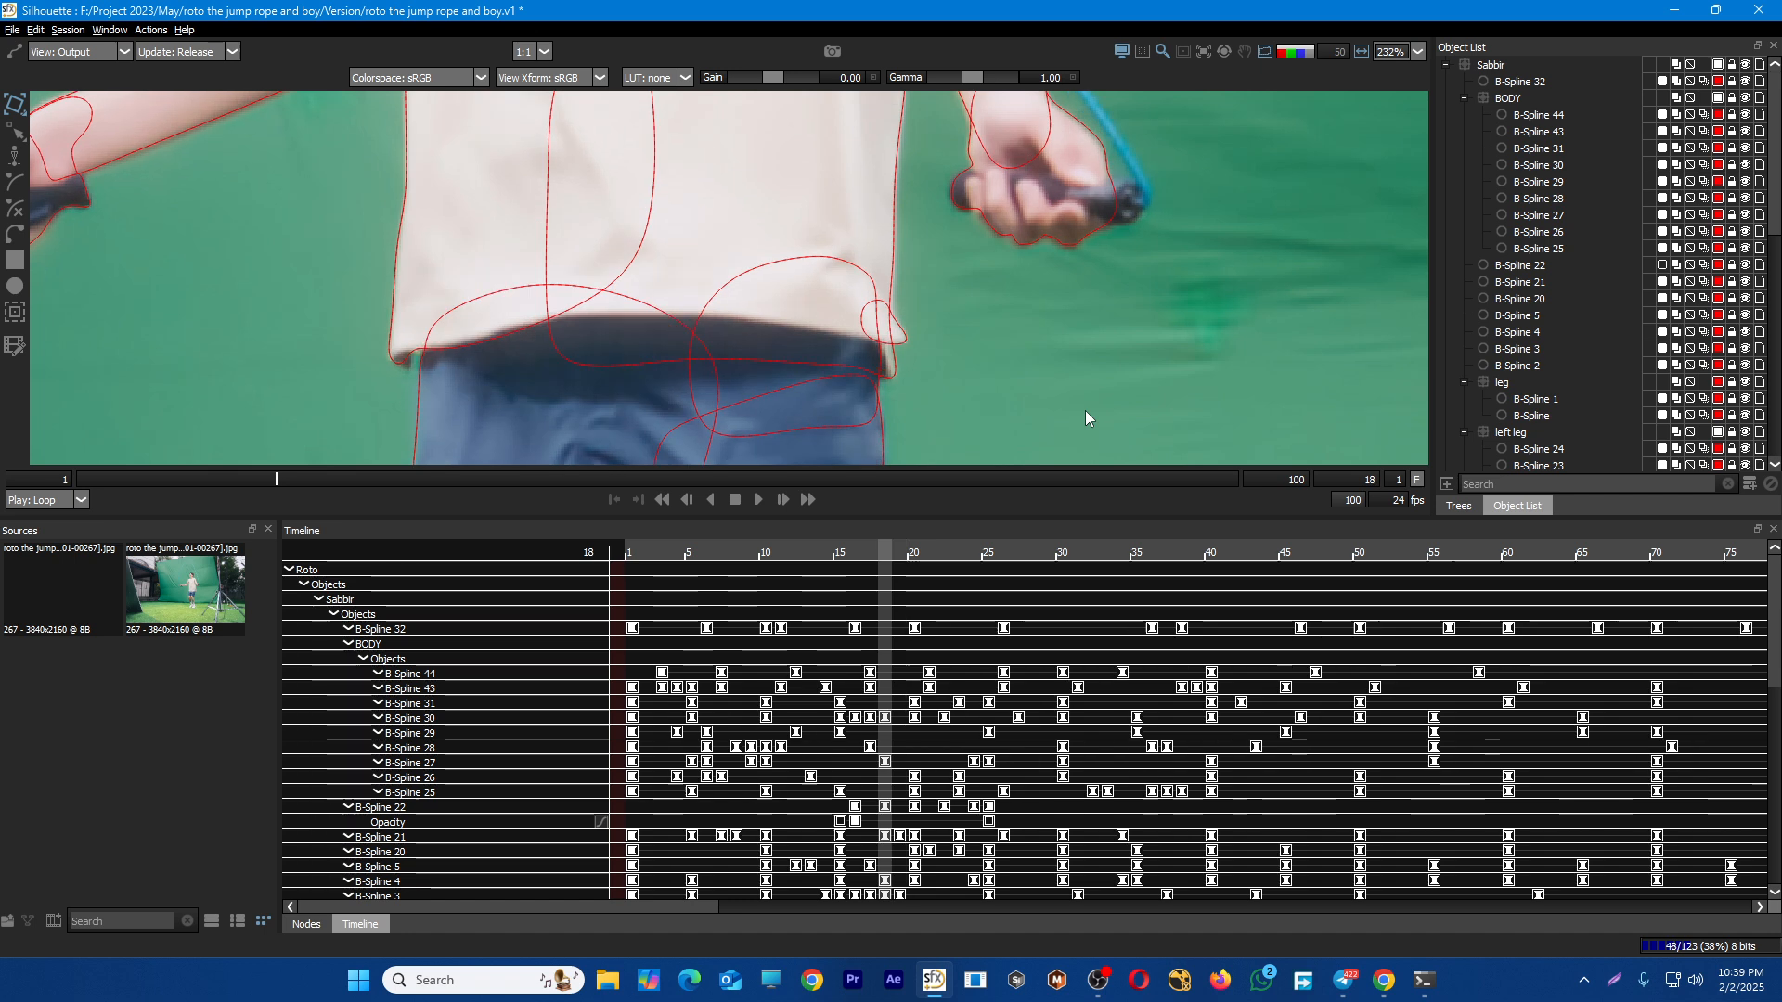
{"action": "key", "text": "Left"}
{"action": "key", "text": "Left"}
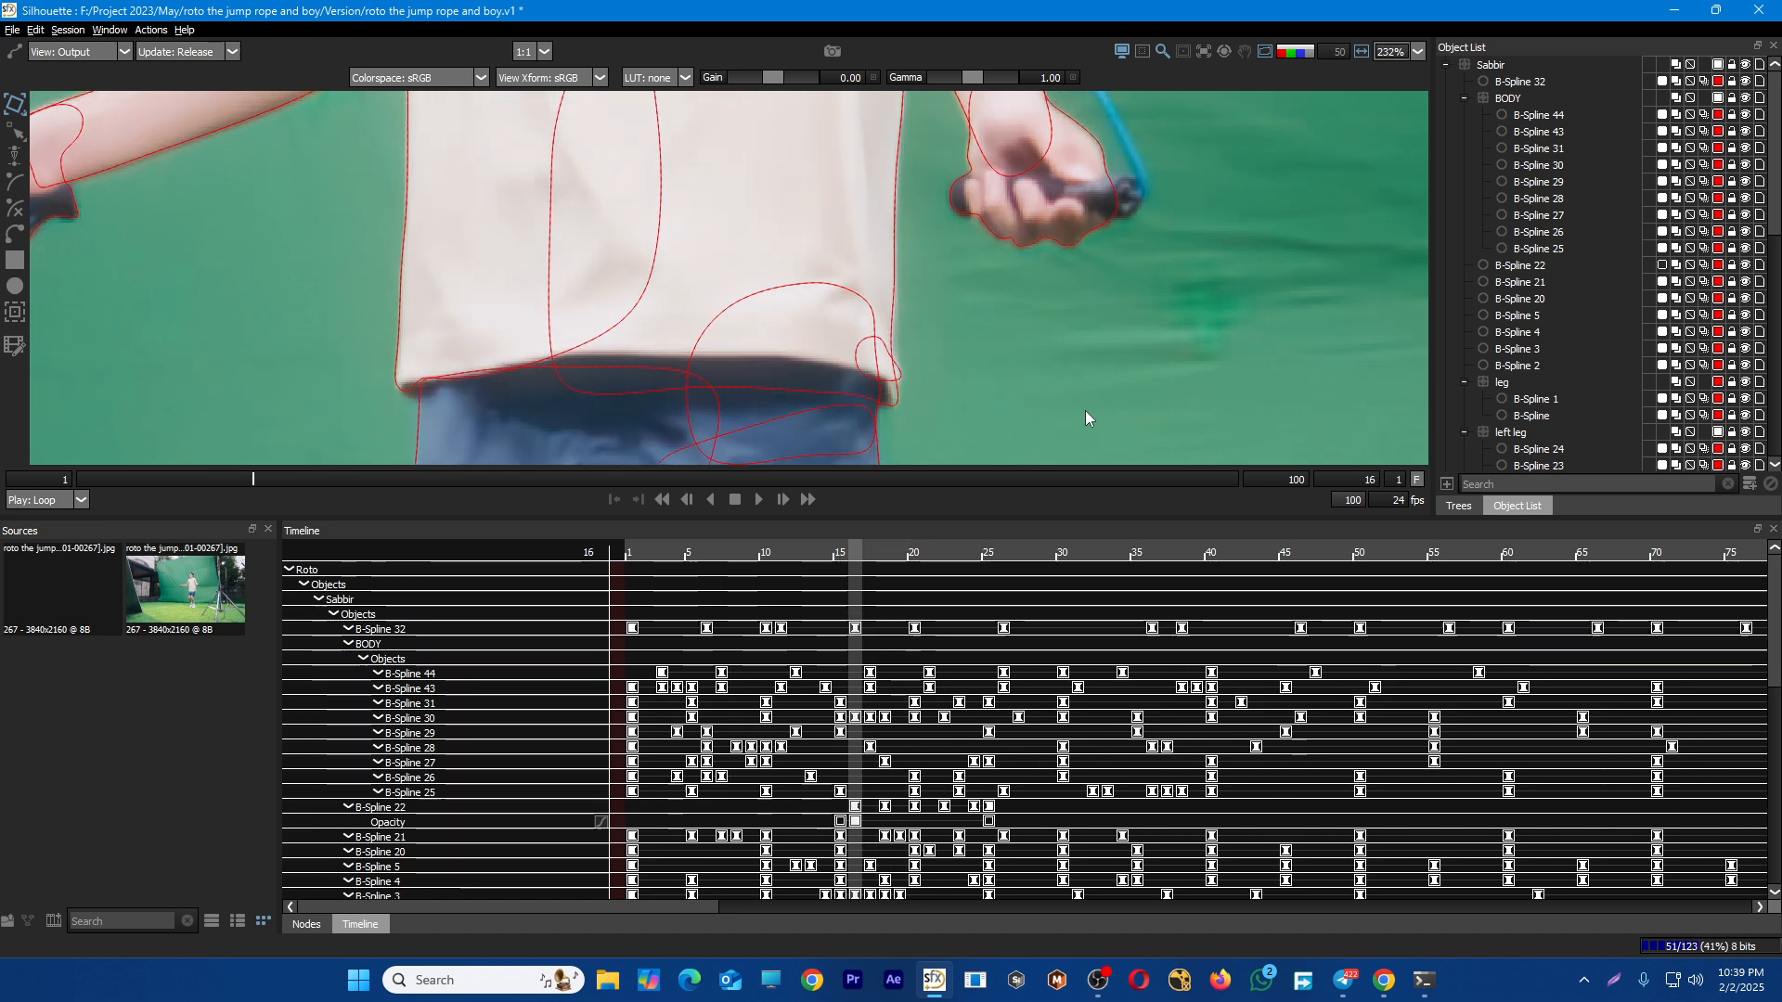
{"action": "key", "text": "Right"}
{"action": "key", "text": "Right"}
{"action": "key", "text": "Right"}
{"action": "key", "text": "Right"}
{"action": "key", "text": "Right"}
{"action": "key", "text": "Right"}
{"action": "key", "text": "Right"}
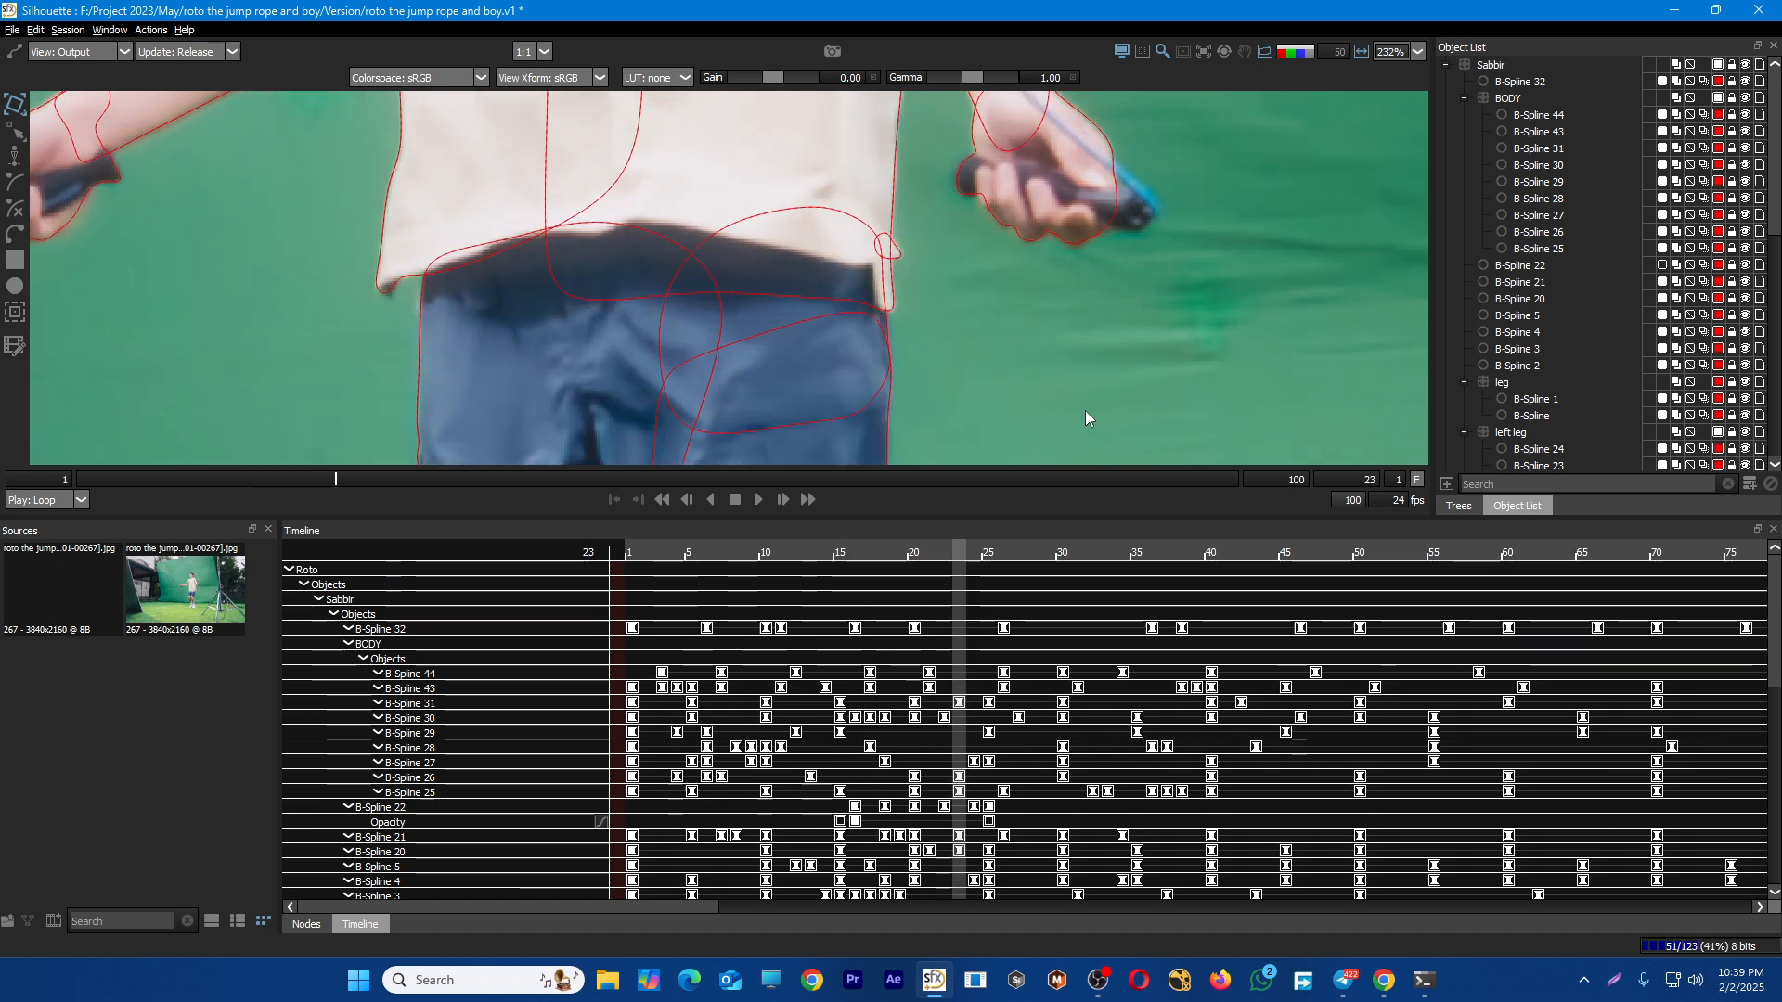
{"action": "key", "text": "Right"}
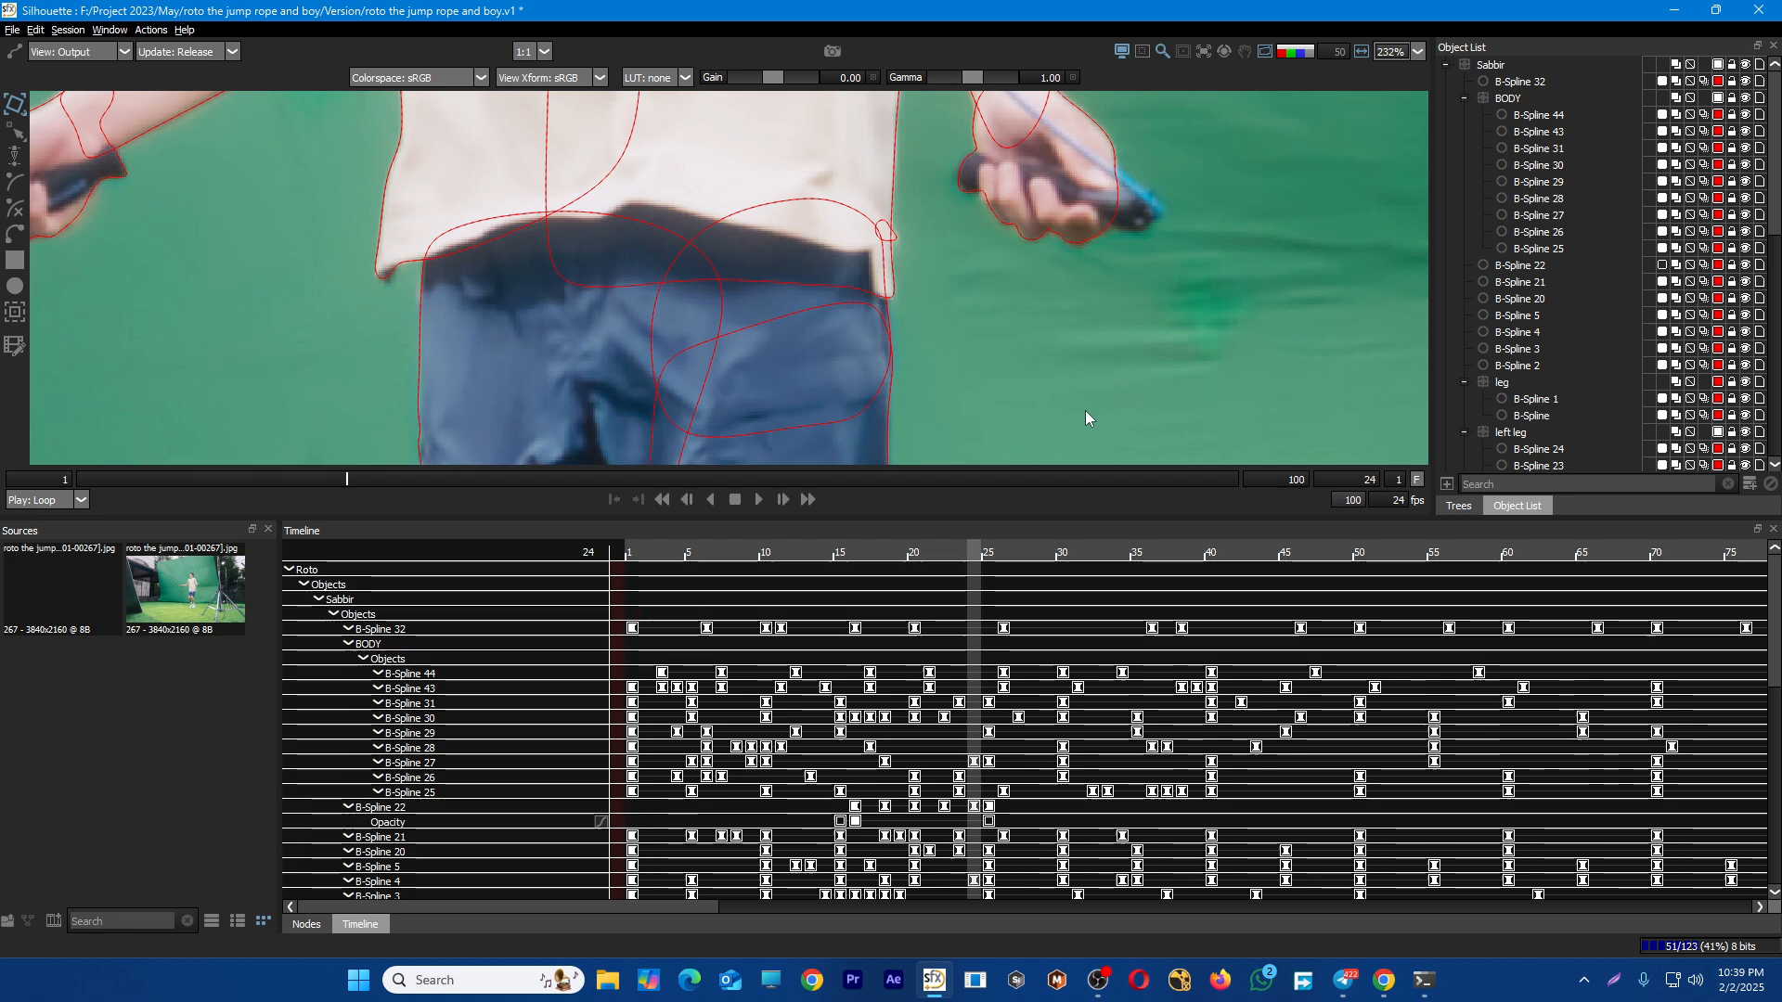
{"action": "key", "text": "Right"}
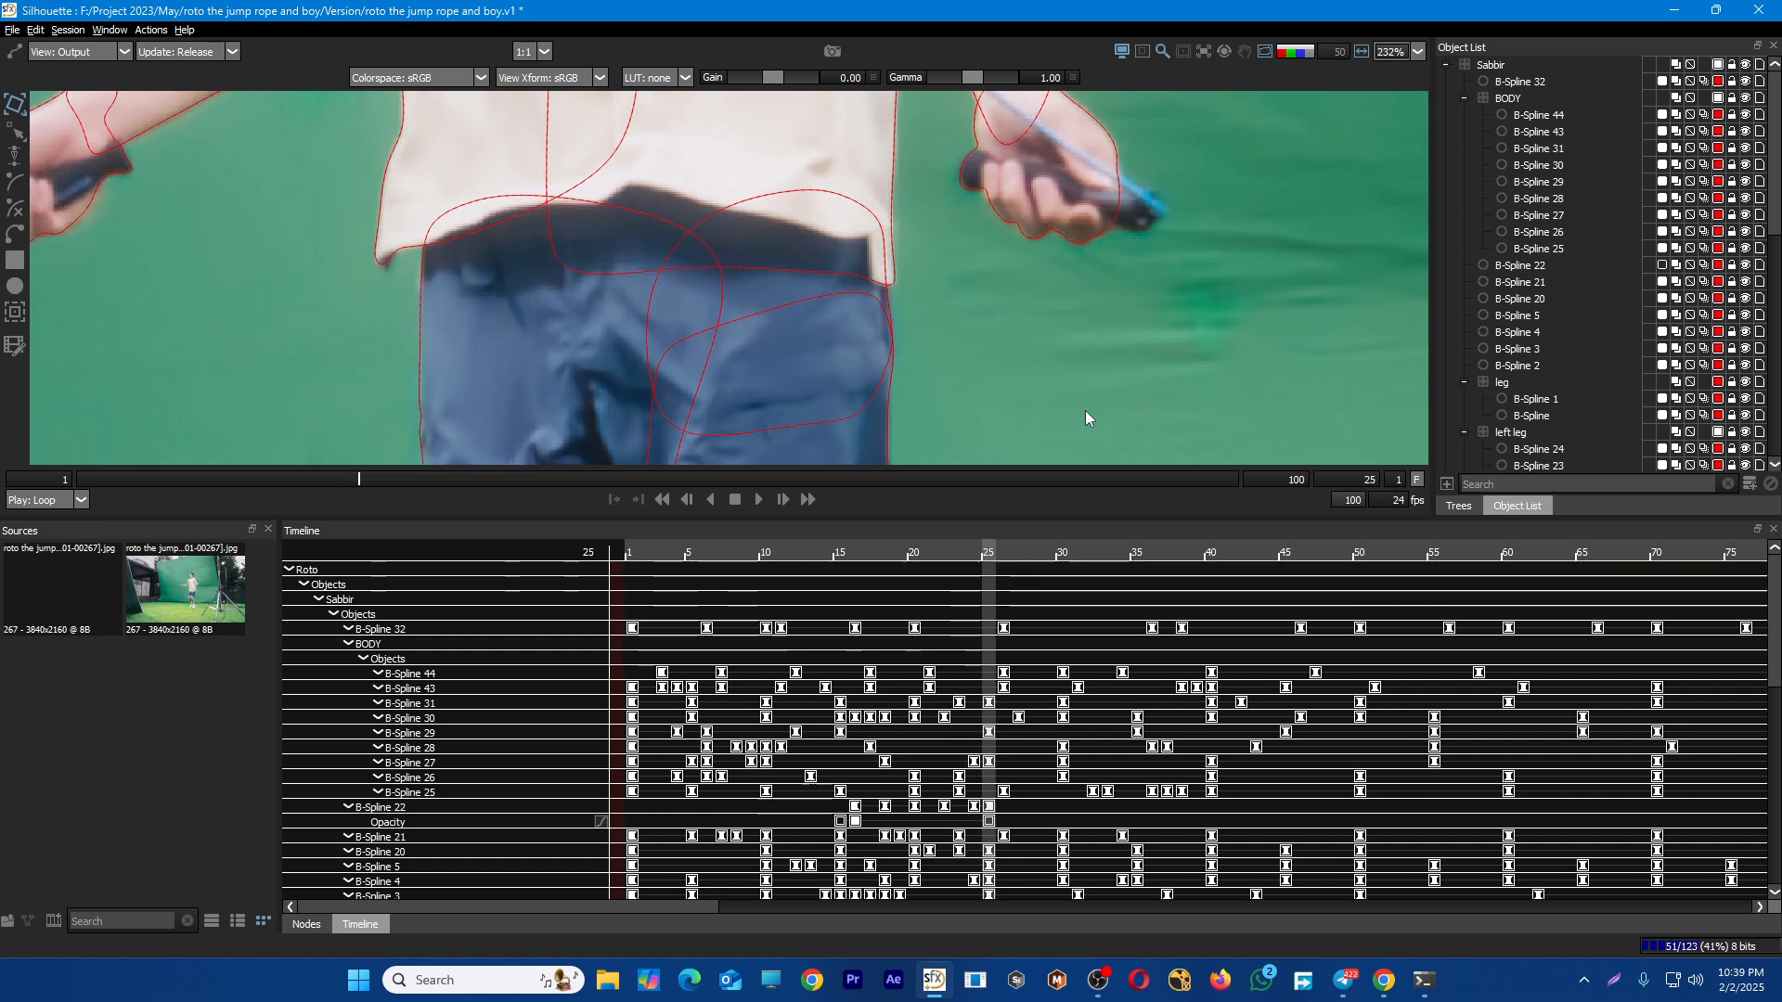
Play the shot onward from frame 25 and scrub back to frame 31 to check the hem area
{"action": "key", "text": "space"}
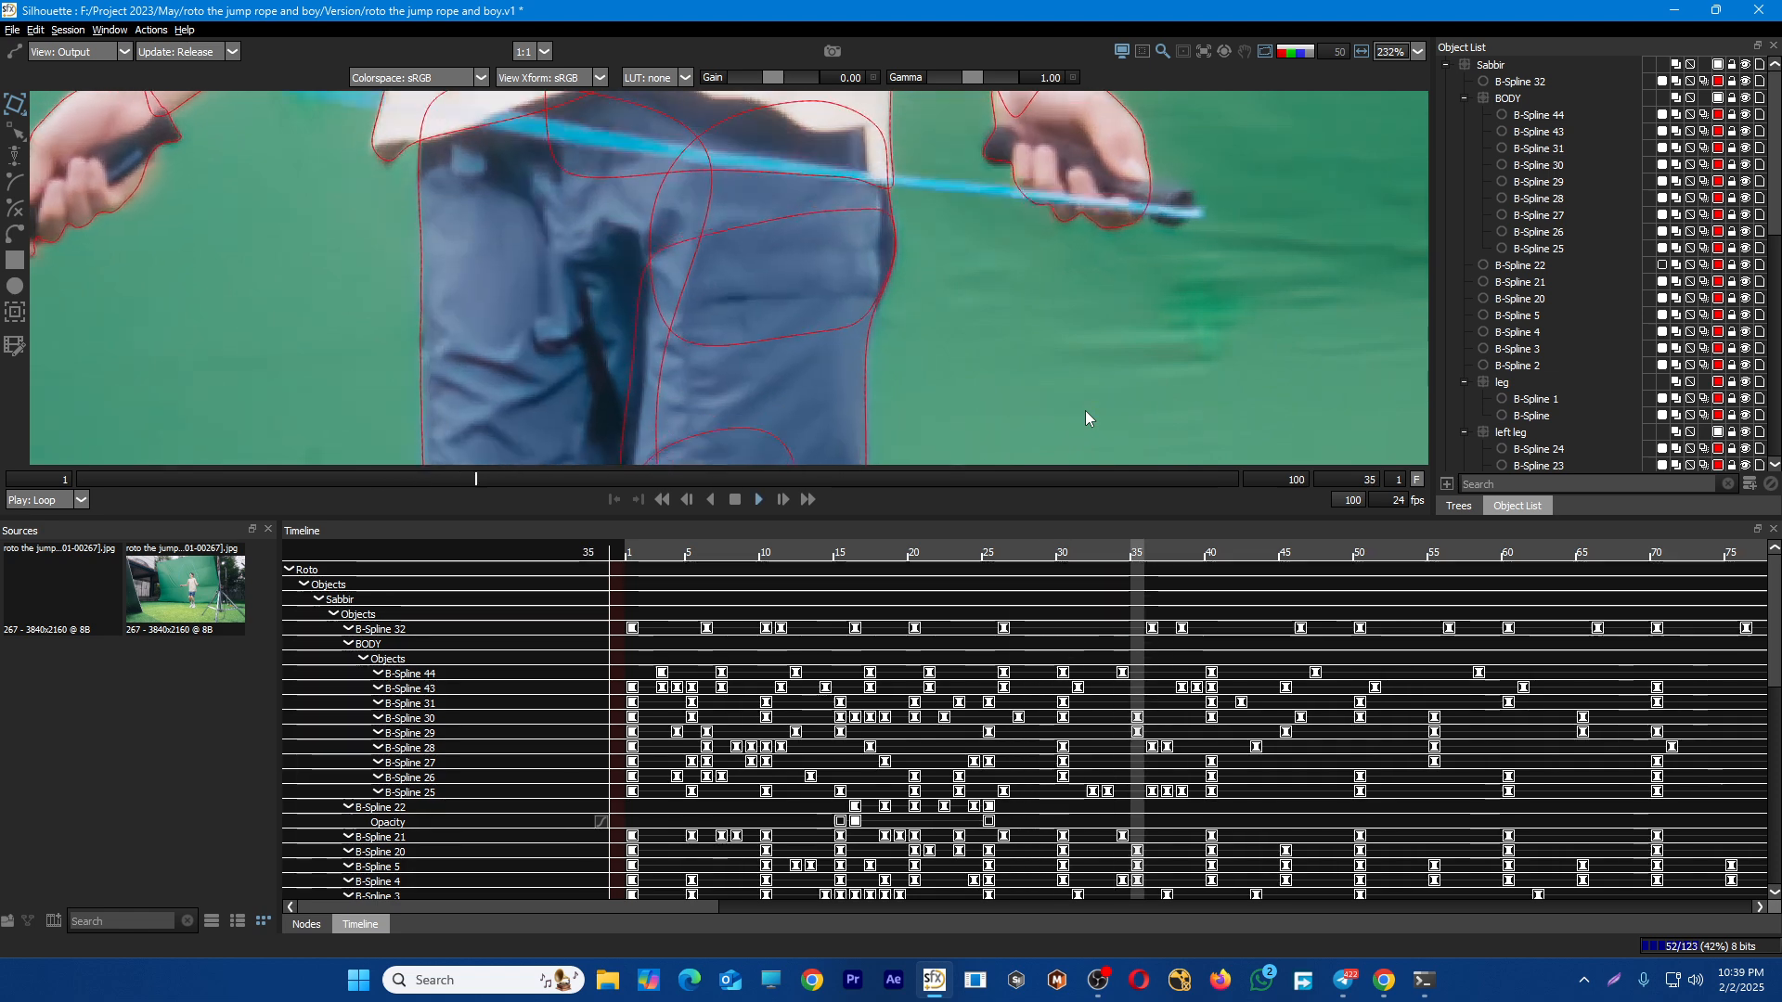
{"action": "key", "text": "space"}
{"action": "key", "text": "Left"}
{"action": "key", "text": "Left"}
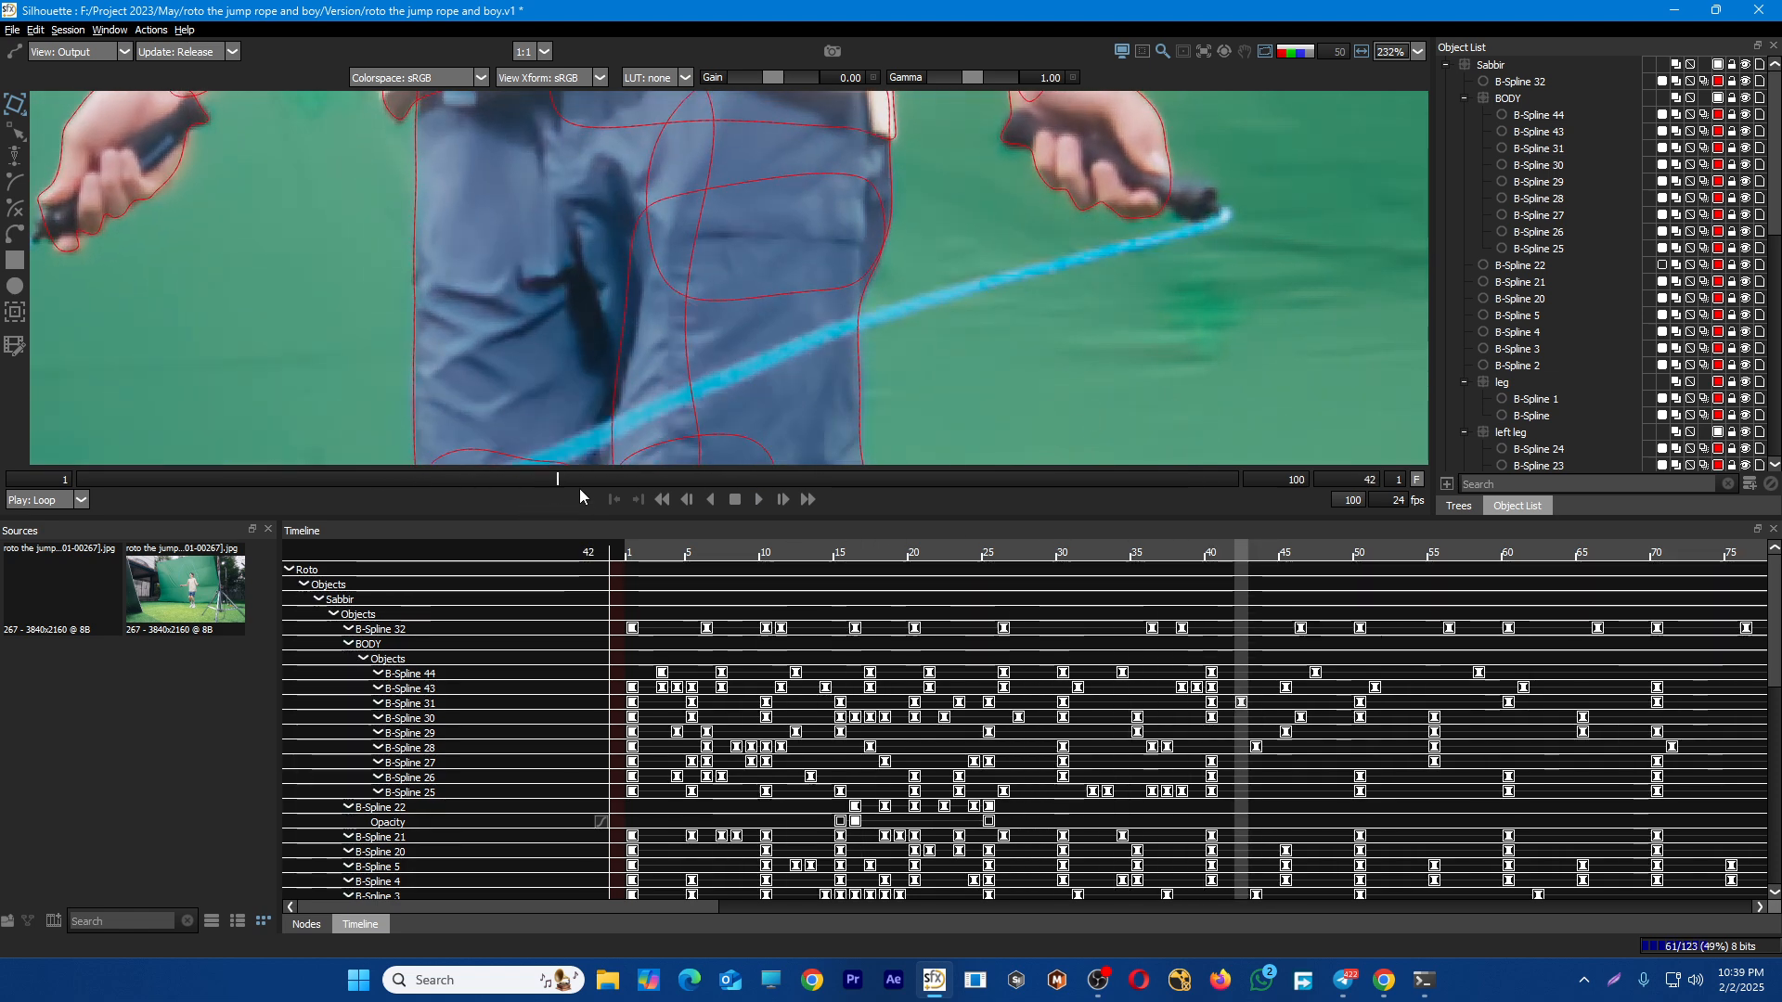
{"action": "left_click_drag", "start_coordinate": [575, 481], "coordinate": [429, 479]}
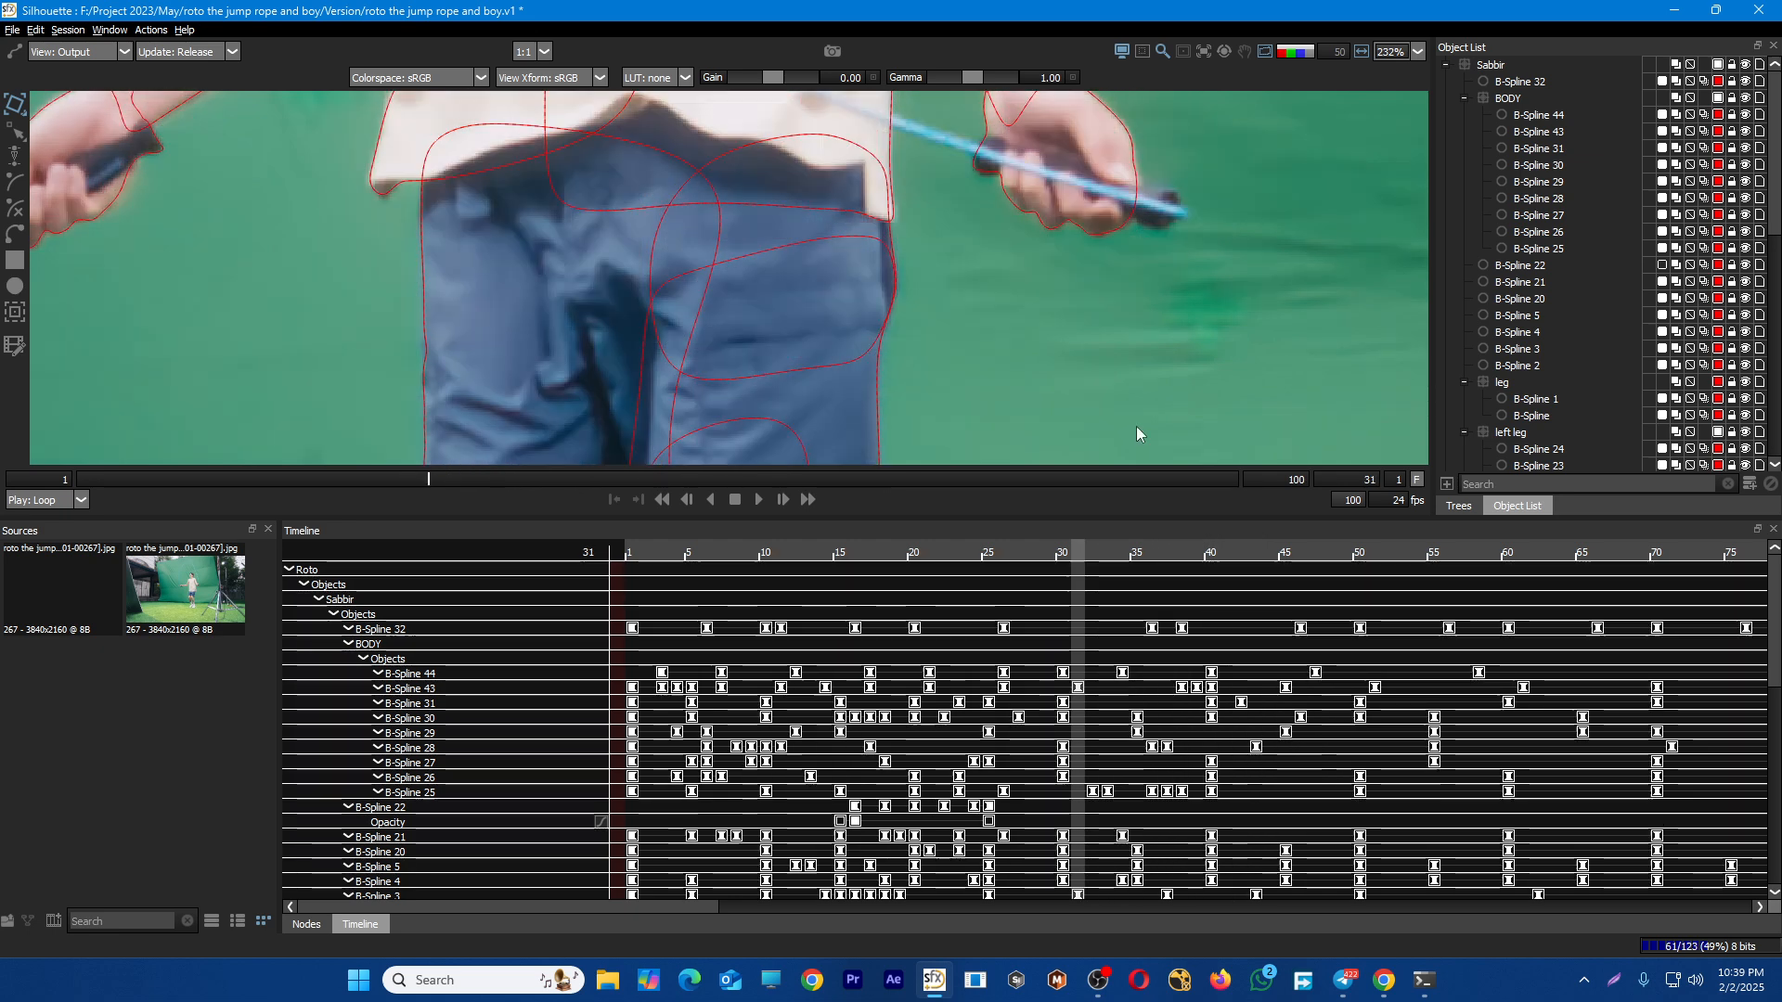
Enlarge the viewer by shrinking the Timeline, with the whole frame fitted, and play the shot
{"action": "key", "text": "f"}
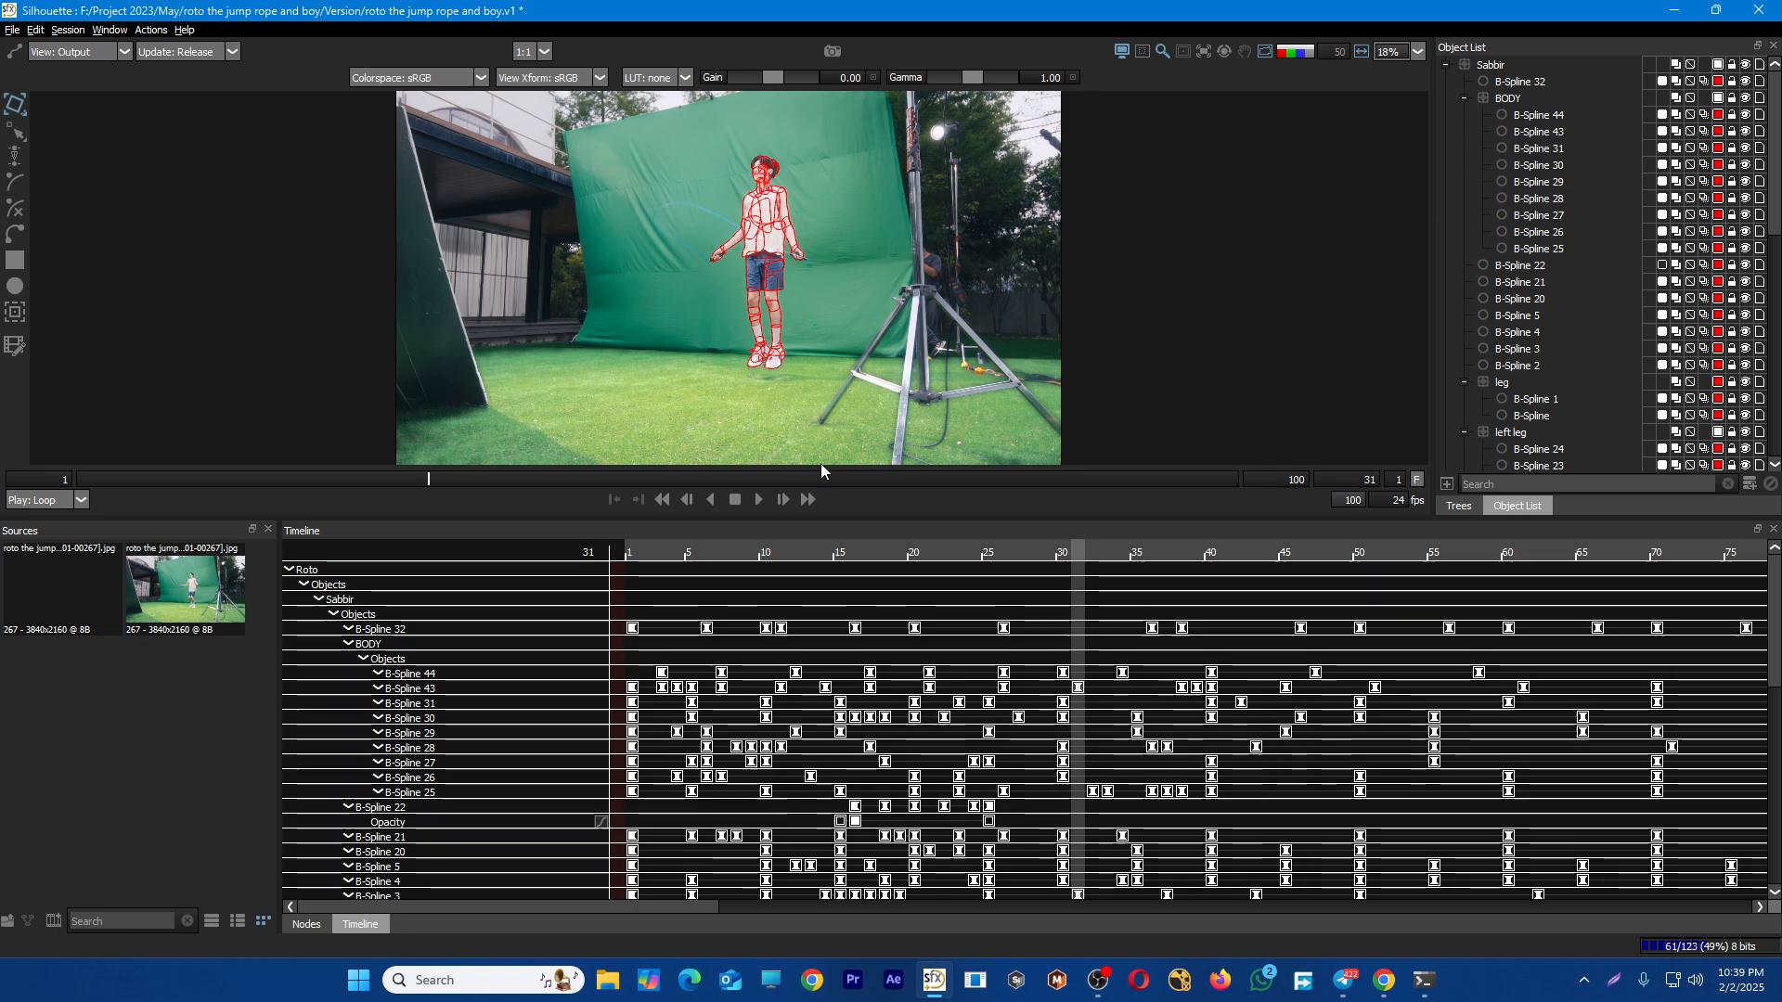
{"action": "left_click_drag", "start_coordinate": [984, 518], "coordinate": [1030, 800]}
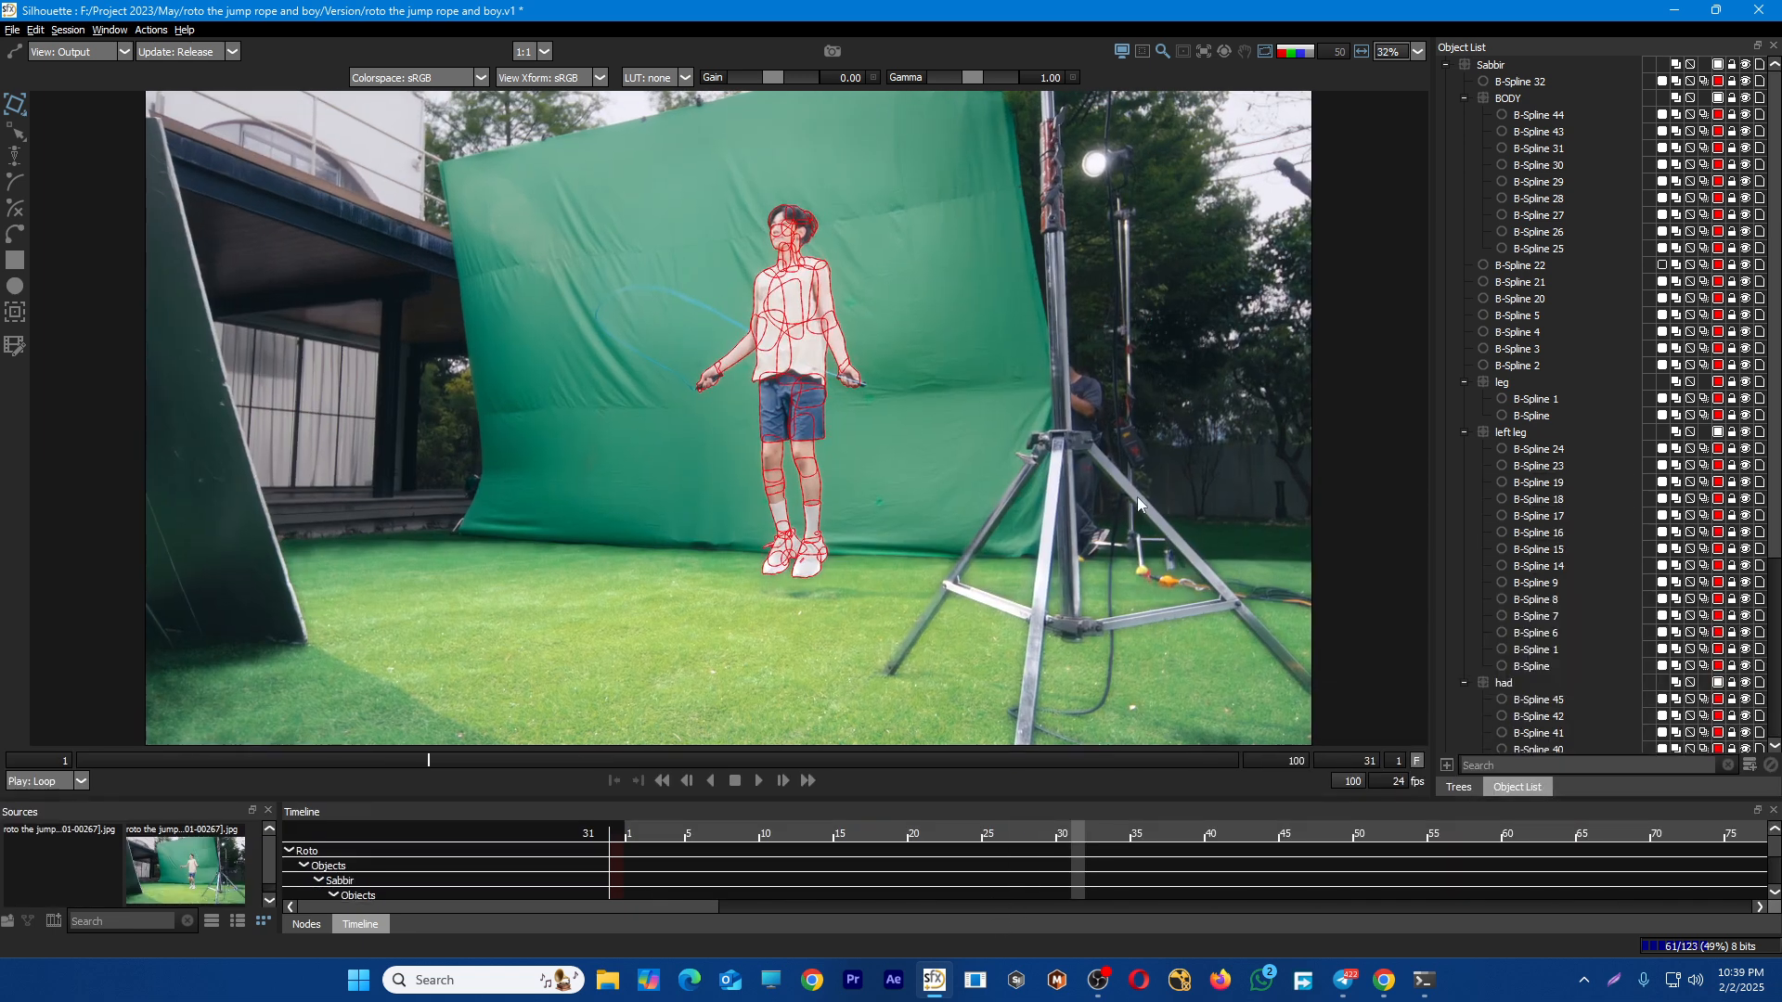
{"action": "key", "text": "space"}
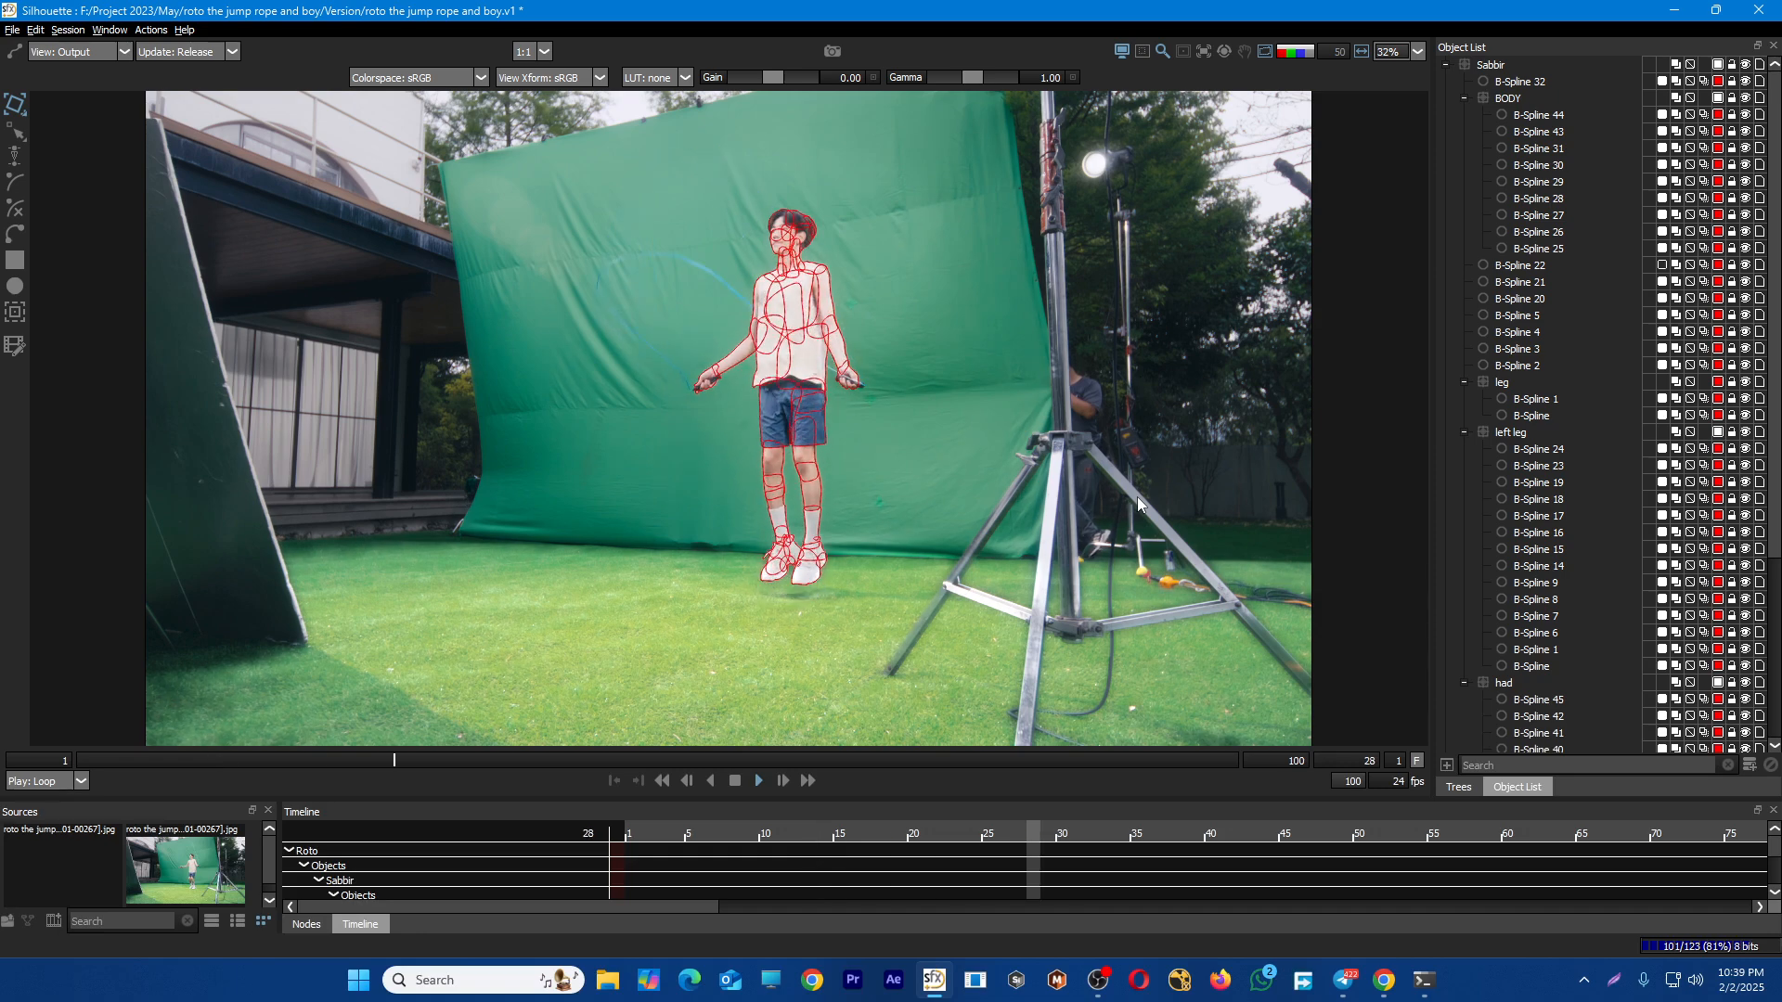
Set the playback mode to Bounce and play the shot
{"action": "left_click", "coordinate": [41, 780]}
{"action": "left_click", "coordinate": [56, 806]}
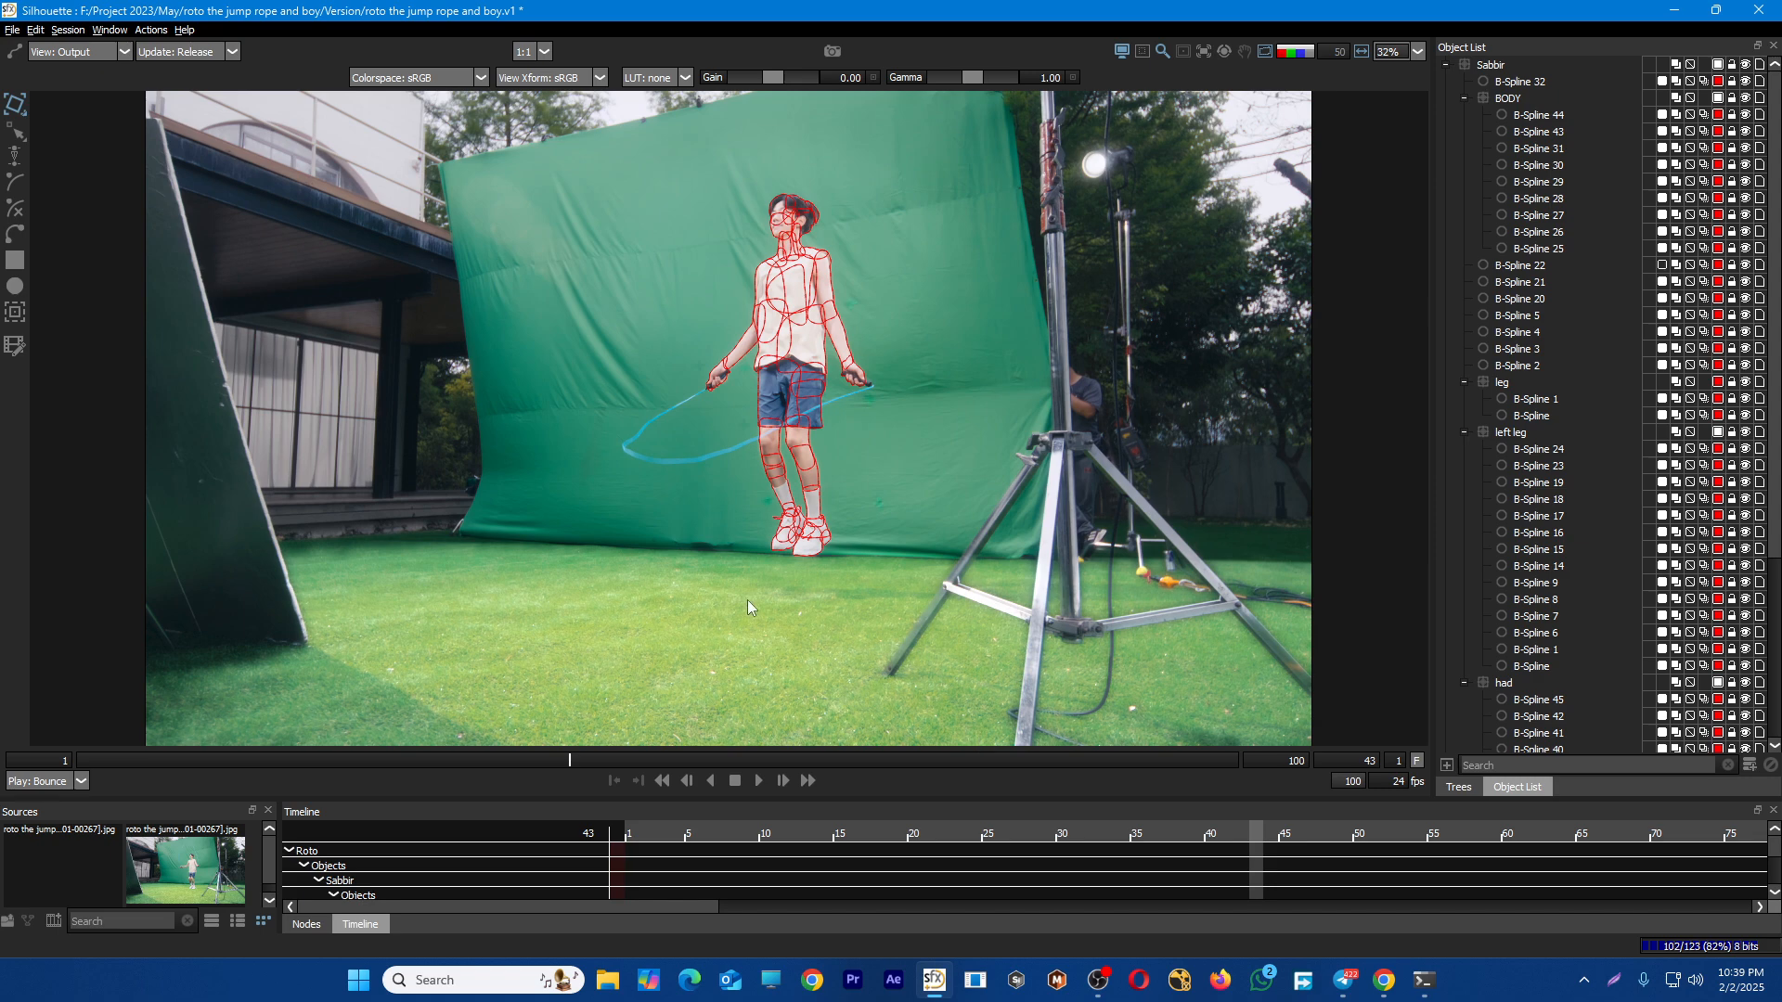
{"action": "key", "text": "space"}
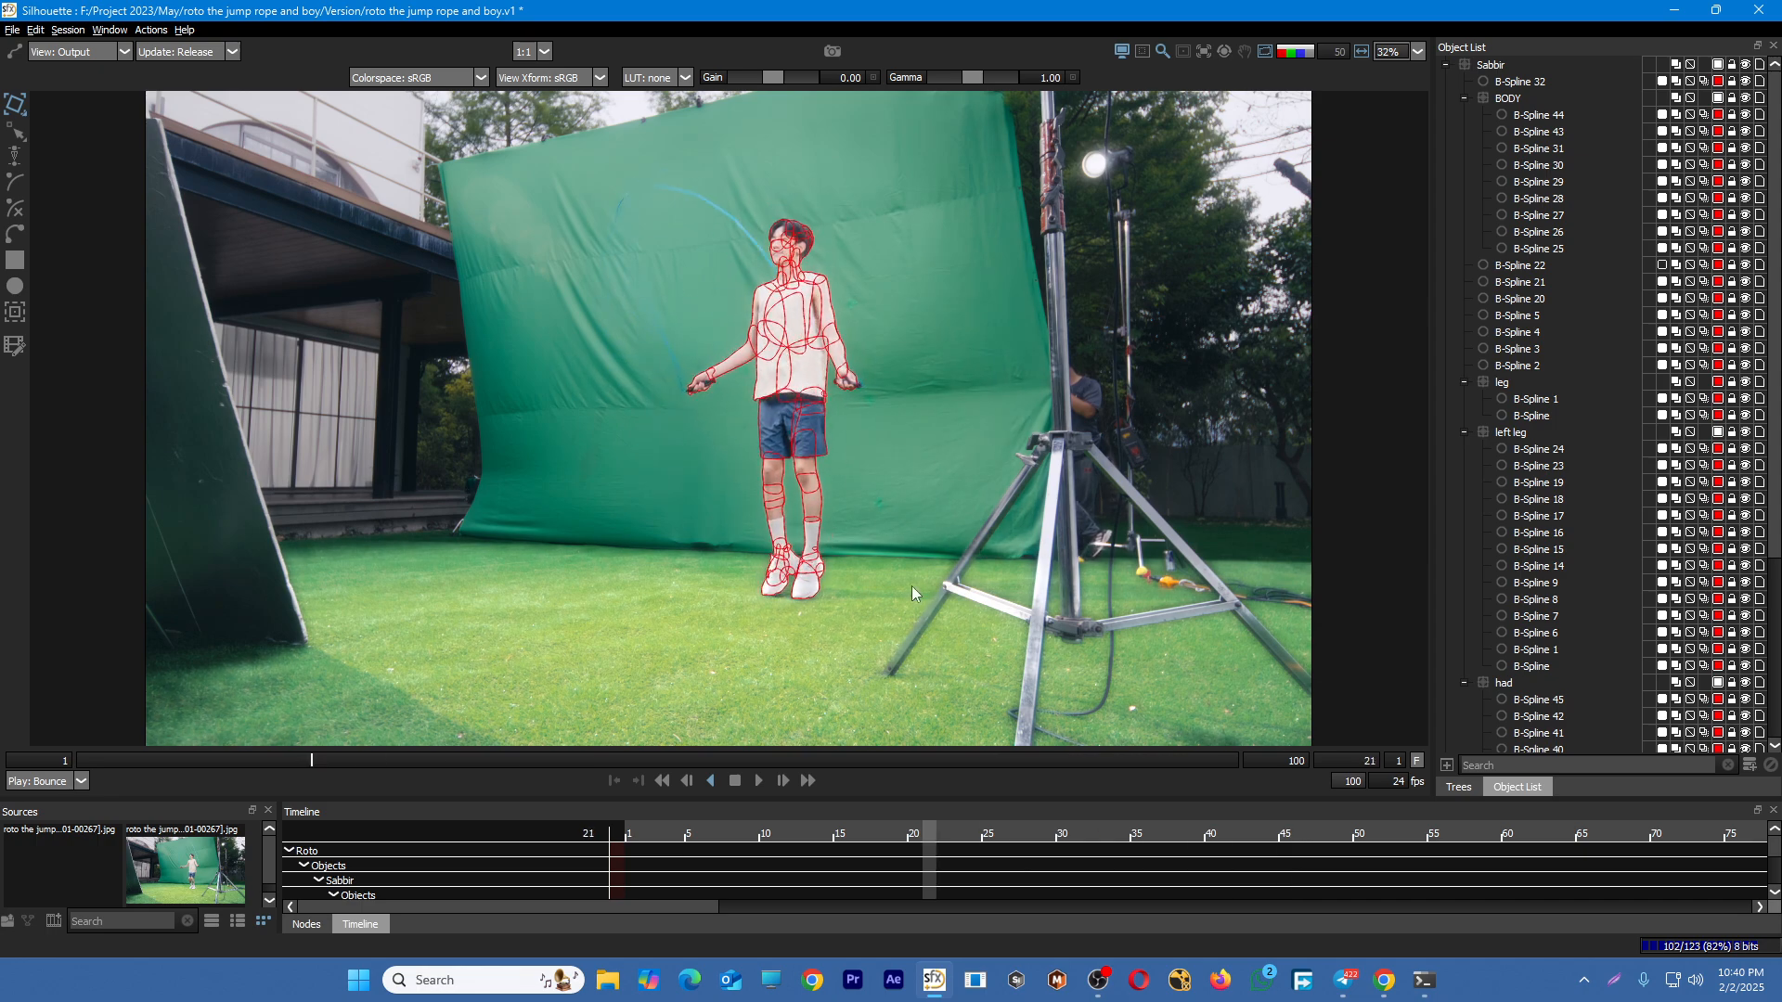
Examine the shoe splines up close and one small shoe spline's keyframes, ending at frame 1 with the whole frame fitted
{"action": "scroll", "coordinate": [789, 594], "scroll_direction": "up", "scroll_amount": 8}
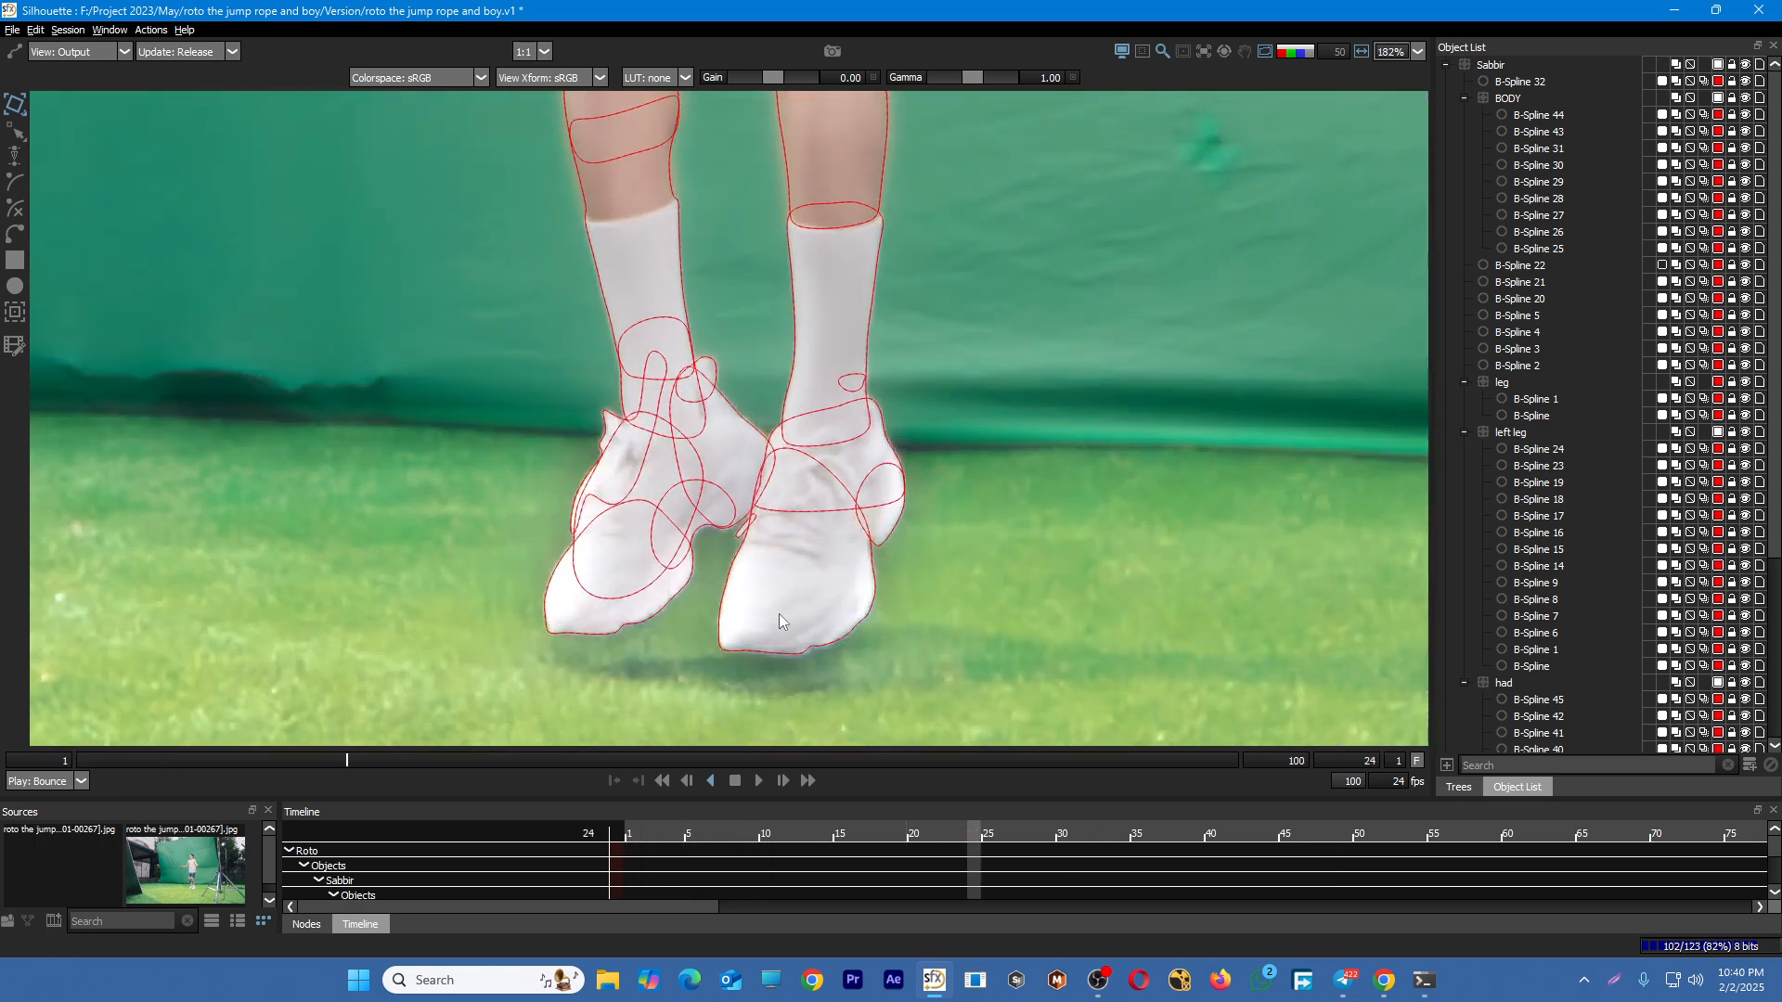
{"action": "key", "text": "space"}
{"action": "scroll", "coordinate": [768, 509], "scroll_direction": "up", "scroll_amount": 1}
{"action": "left_click", "coordinate": [778, 478]}
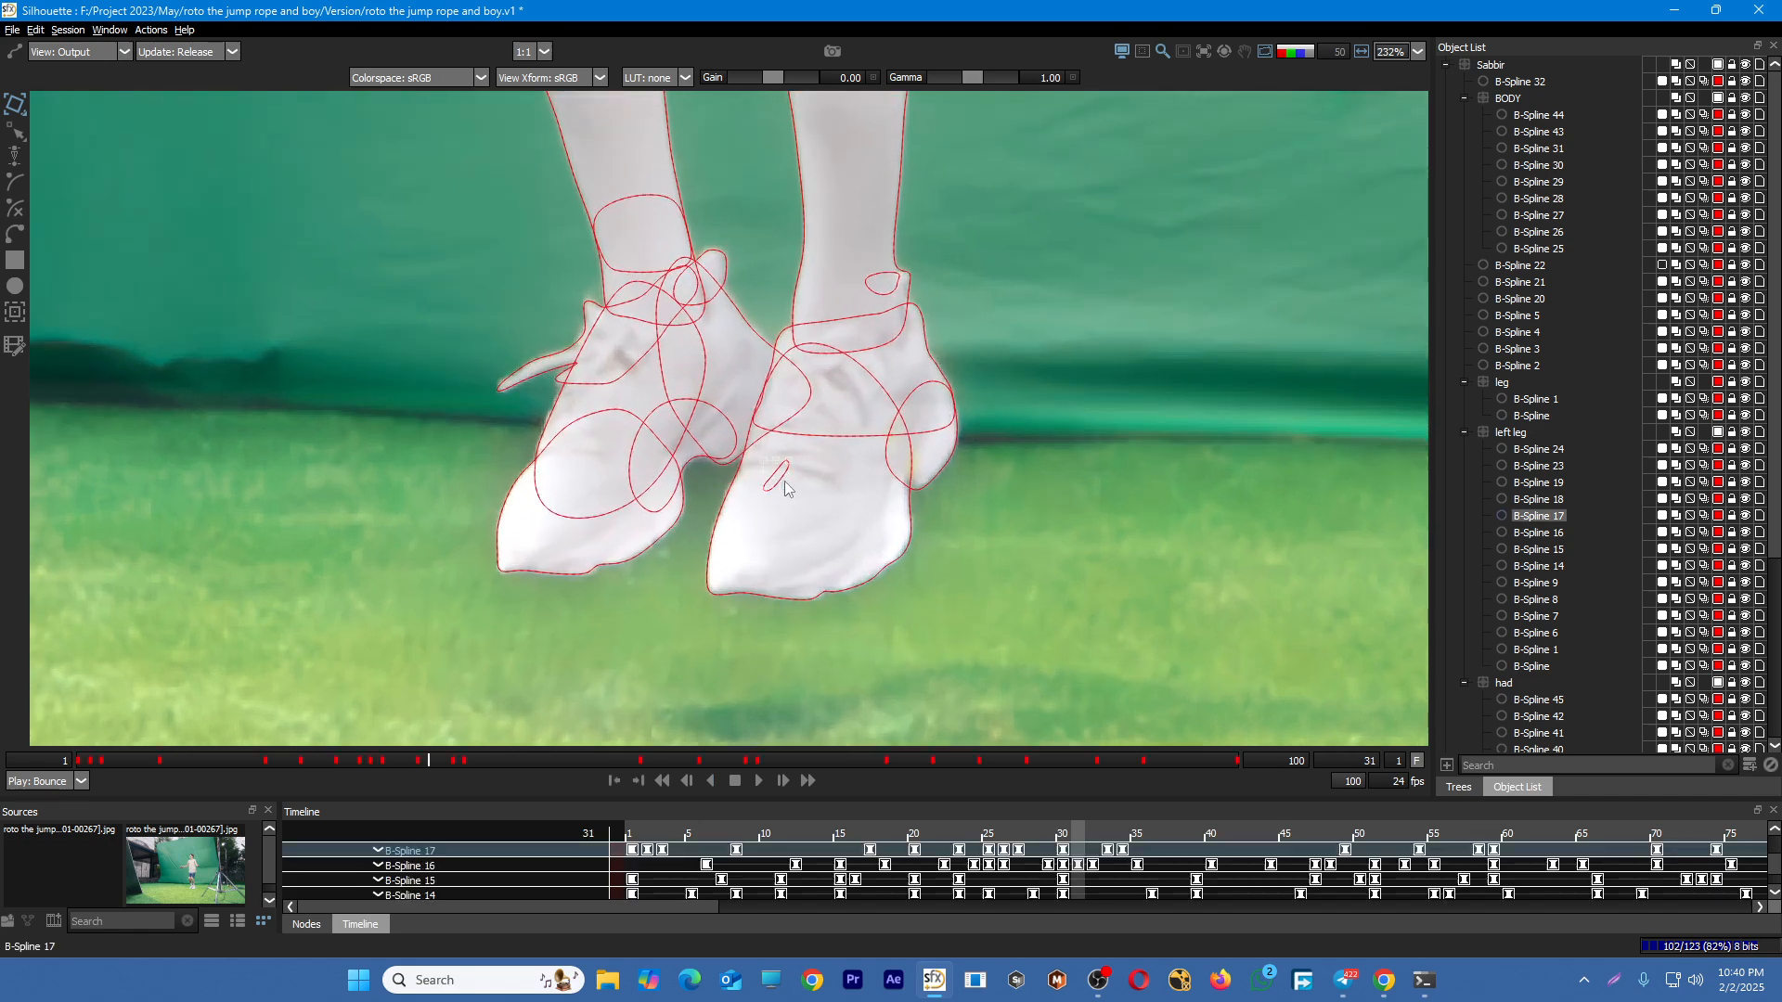
{"action": "left_click", "coordinate": [1140, 547]}
{"action": "left_click_drag", "start_coordinate": [479, 768], "coordinate": [78, 759]}
{"action": "key", "text": "f"}
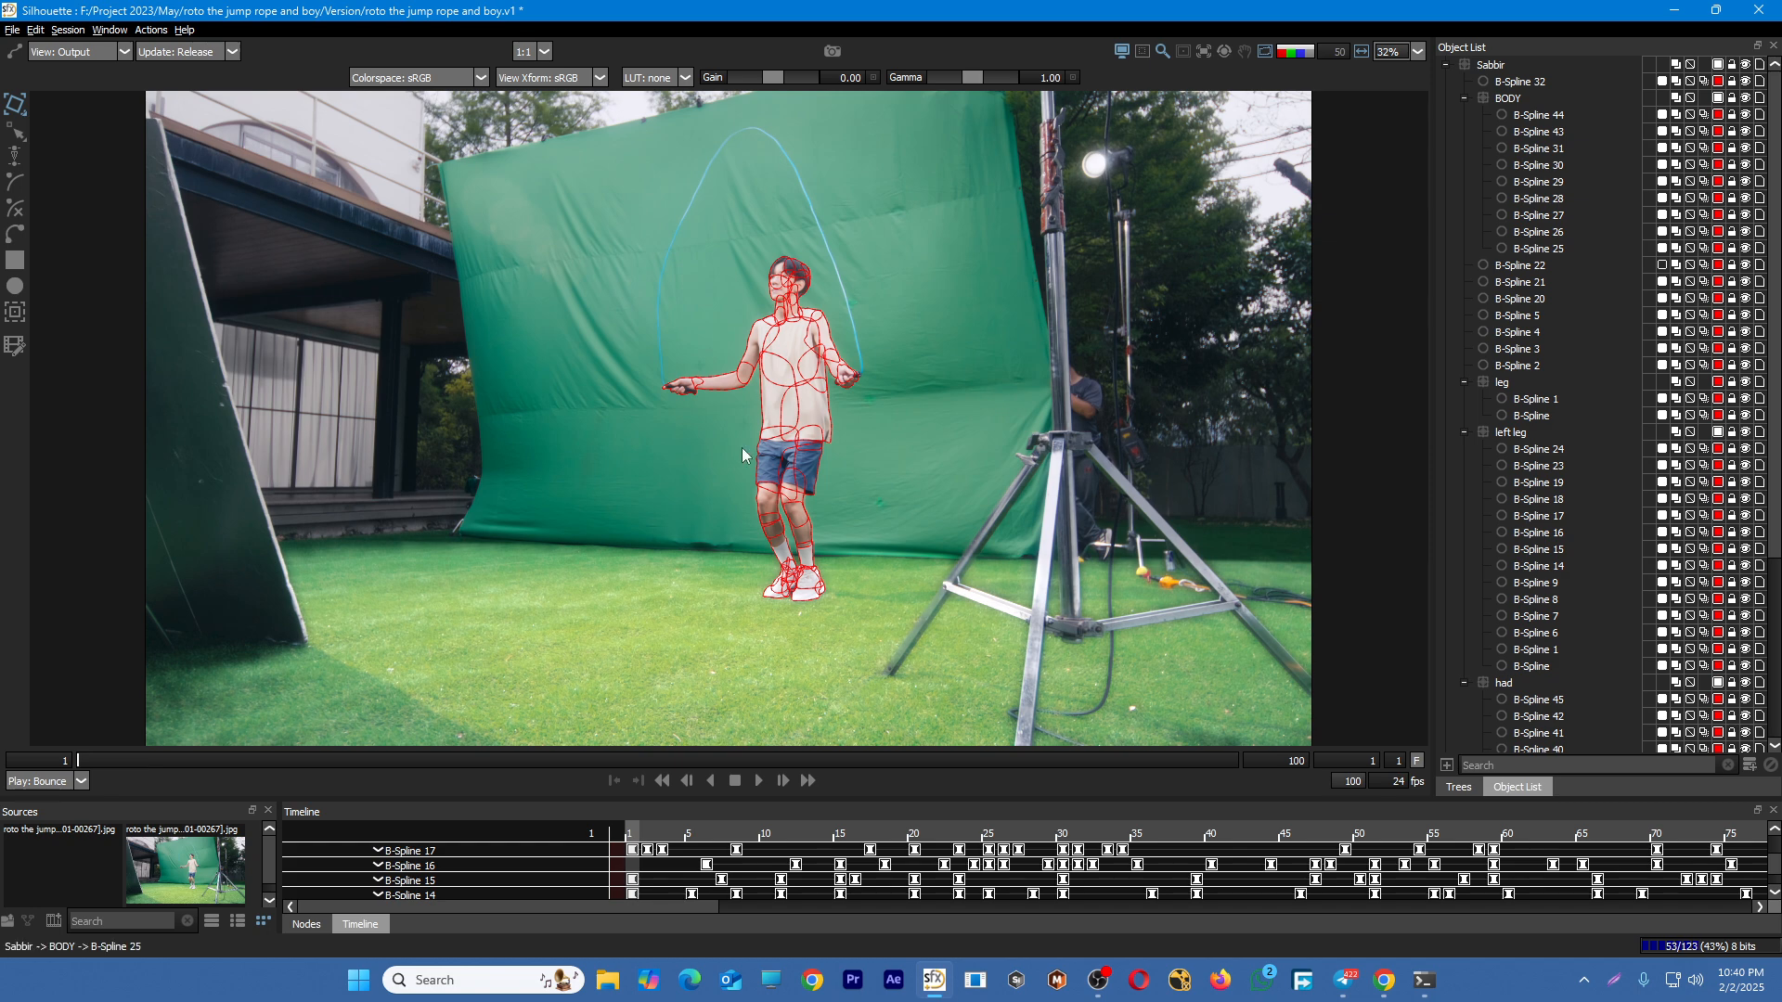
Examine the keyframes of the forearm spline on the outstretched arm and check it at frame 3
{"action": "scroll", "coordinate": [720, 391], "scroll_direction": "up", "scroll_amount": 5}
{"action": "left_click", "coordinate": [720, 392]}
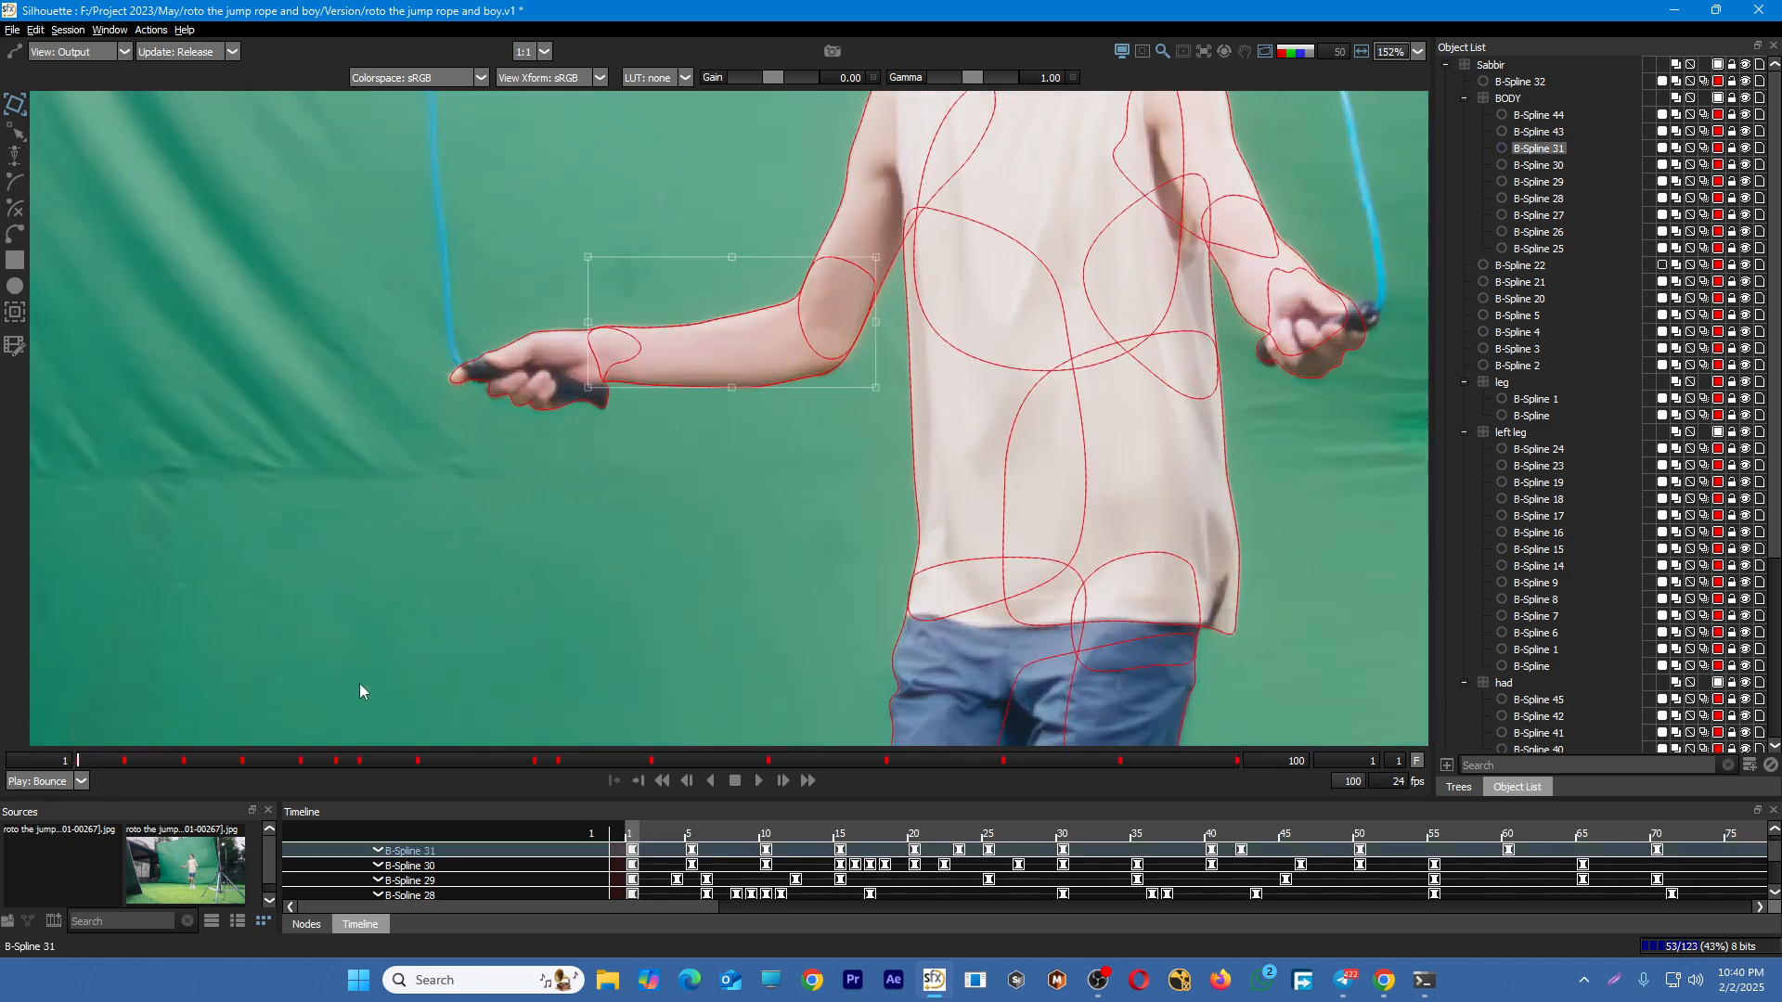
{"action": "left_click_drag", "start_coordinate": [107, 765], "coordinate": [101, 686]}
{"action": "left_click", "coordinate": [526, 580]}
{"action": "scroll", "coordinate": [324, 360], "scroll_direction": "down", "scroll_amount": 4}
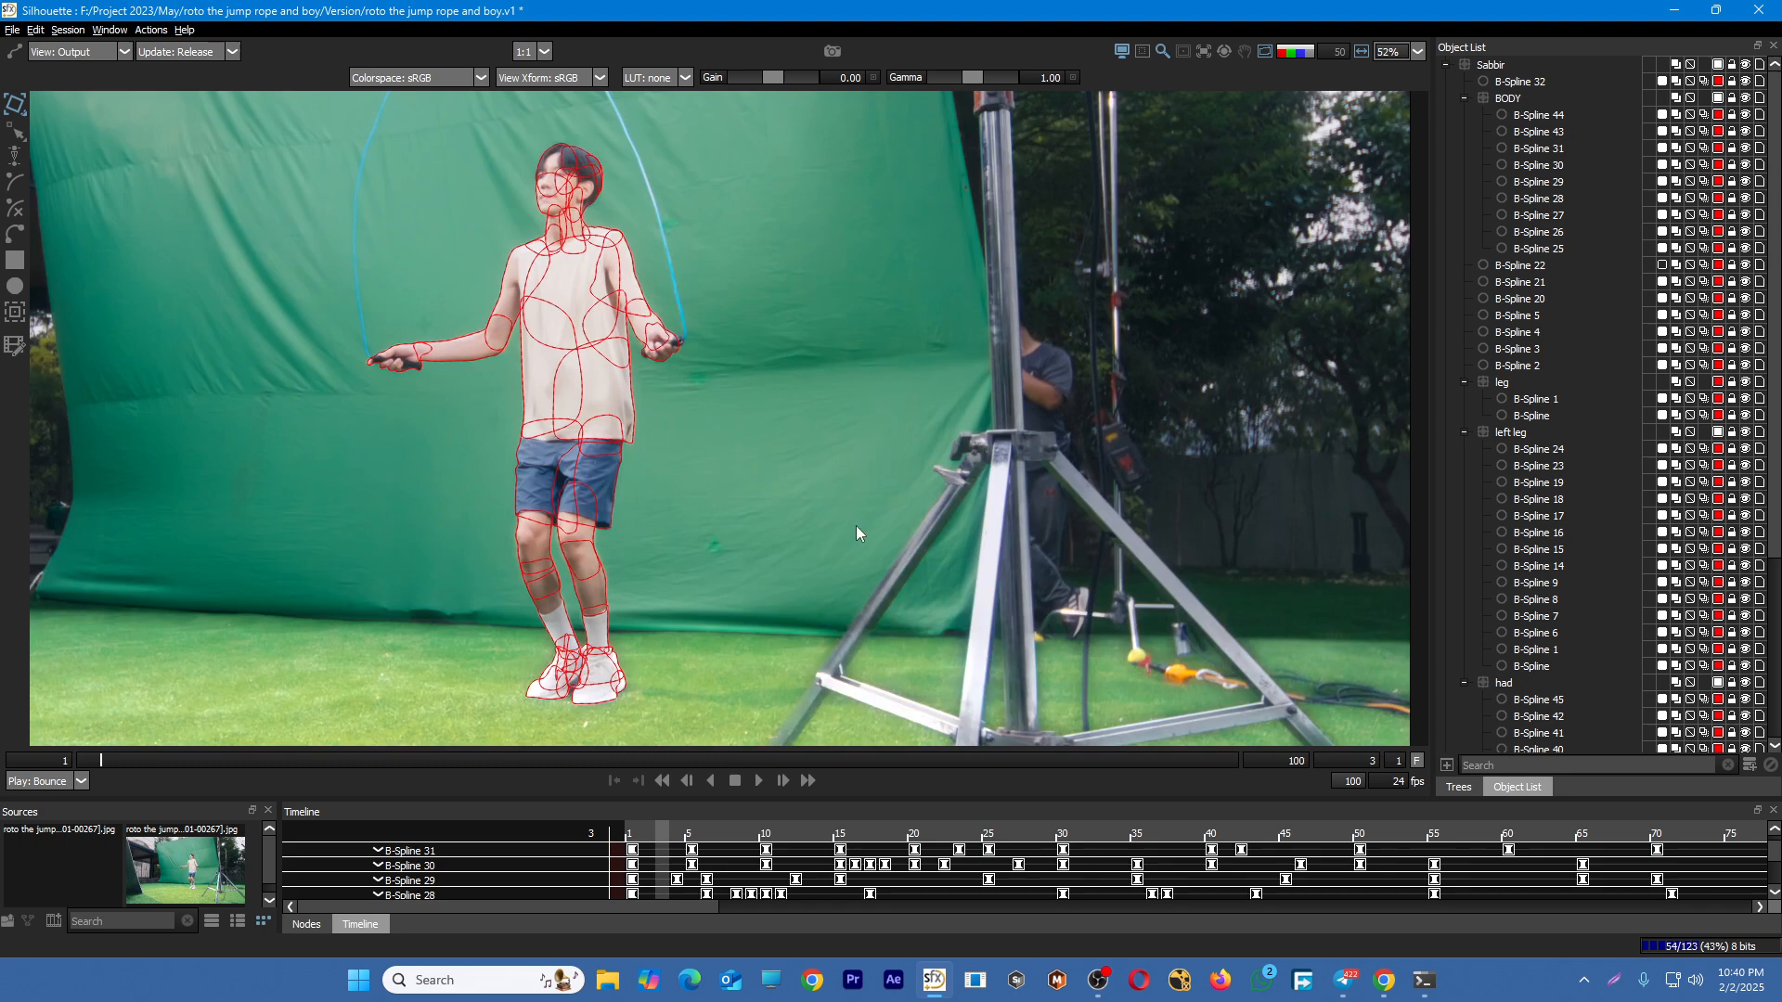
{"action": "scroll", "coordinate": [856, 525], "scroll_direction": "down", "scroll_amount": 2}
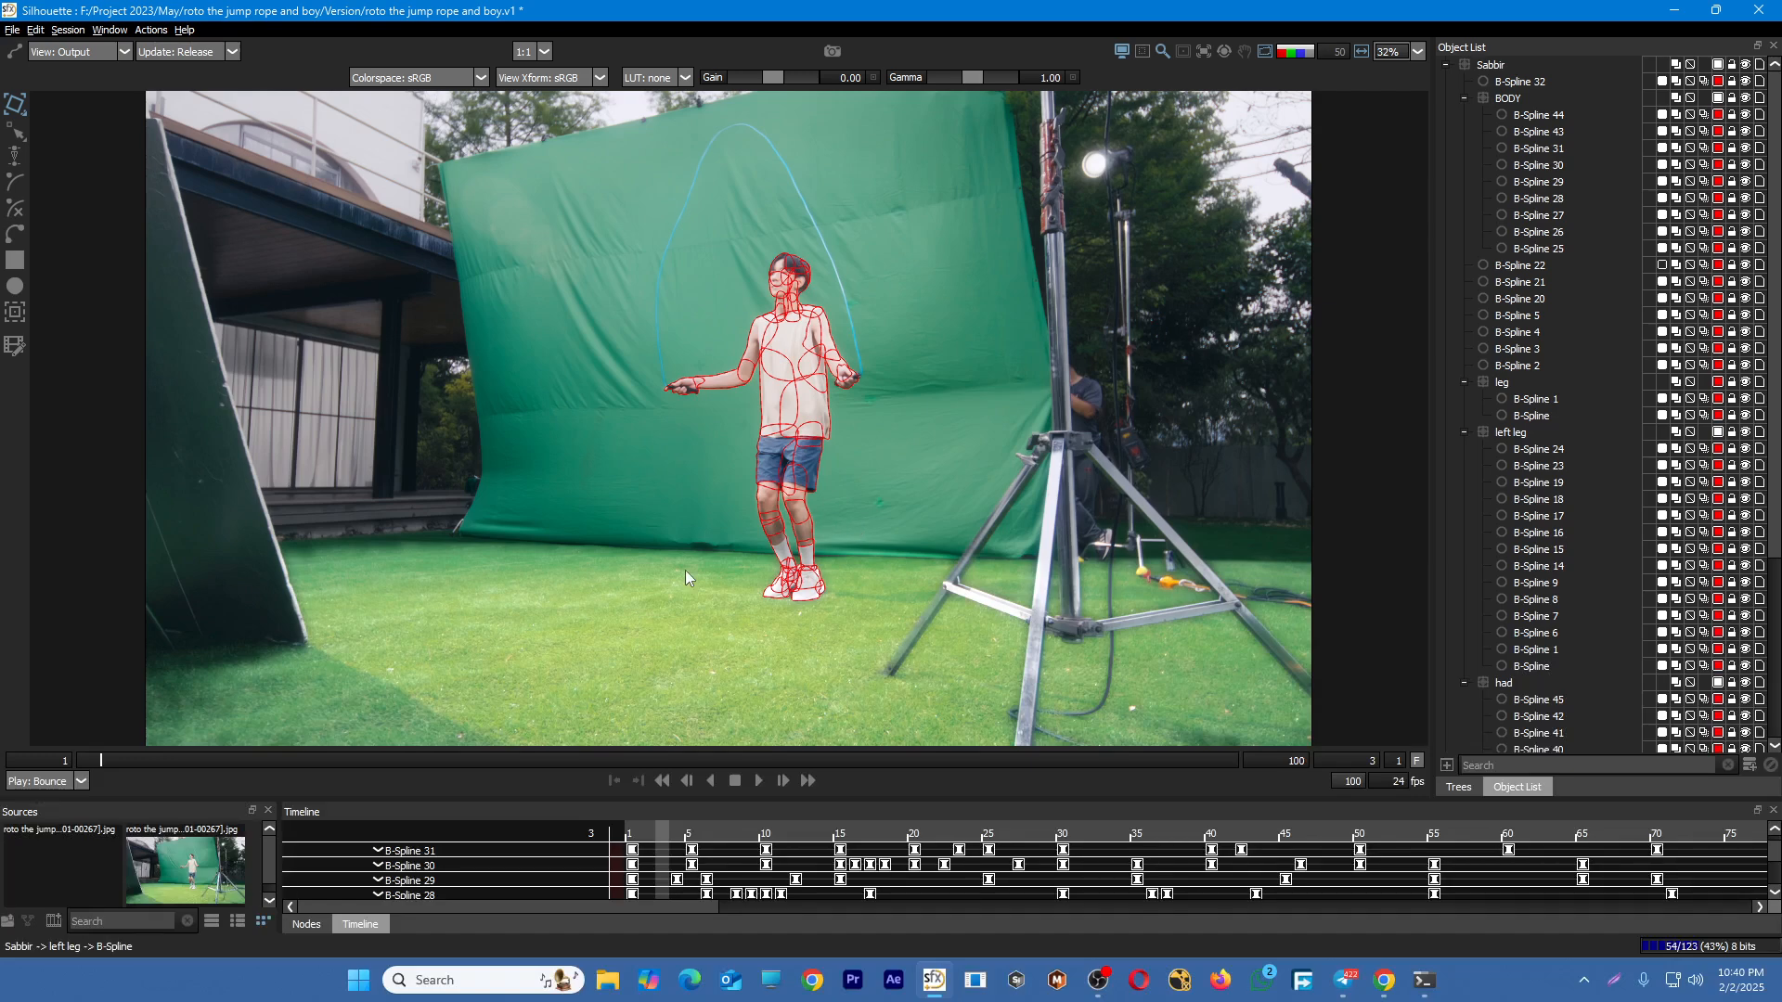
Return to frame 1 and examine the keyframes of the lower-leg spline in the leg group
{"action": "key", "text": "z"}
{"action": "key", "text": "z"}
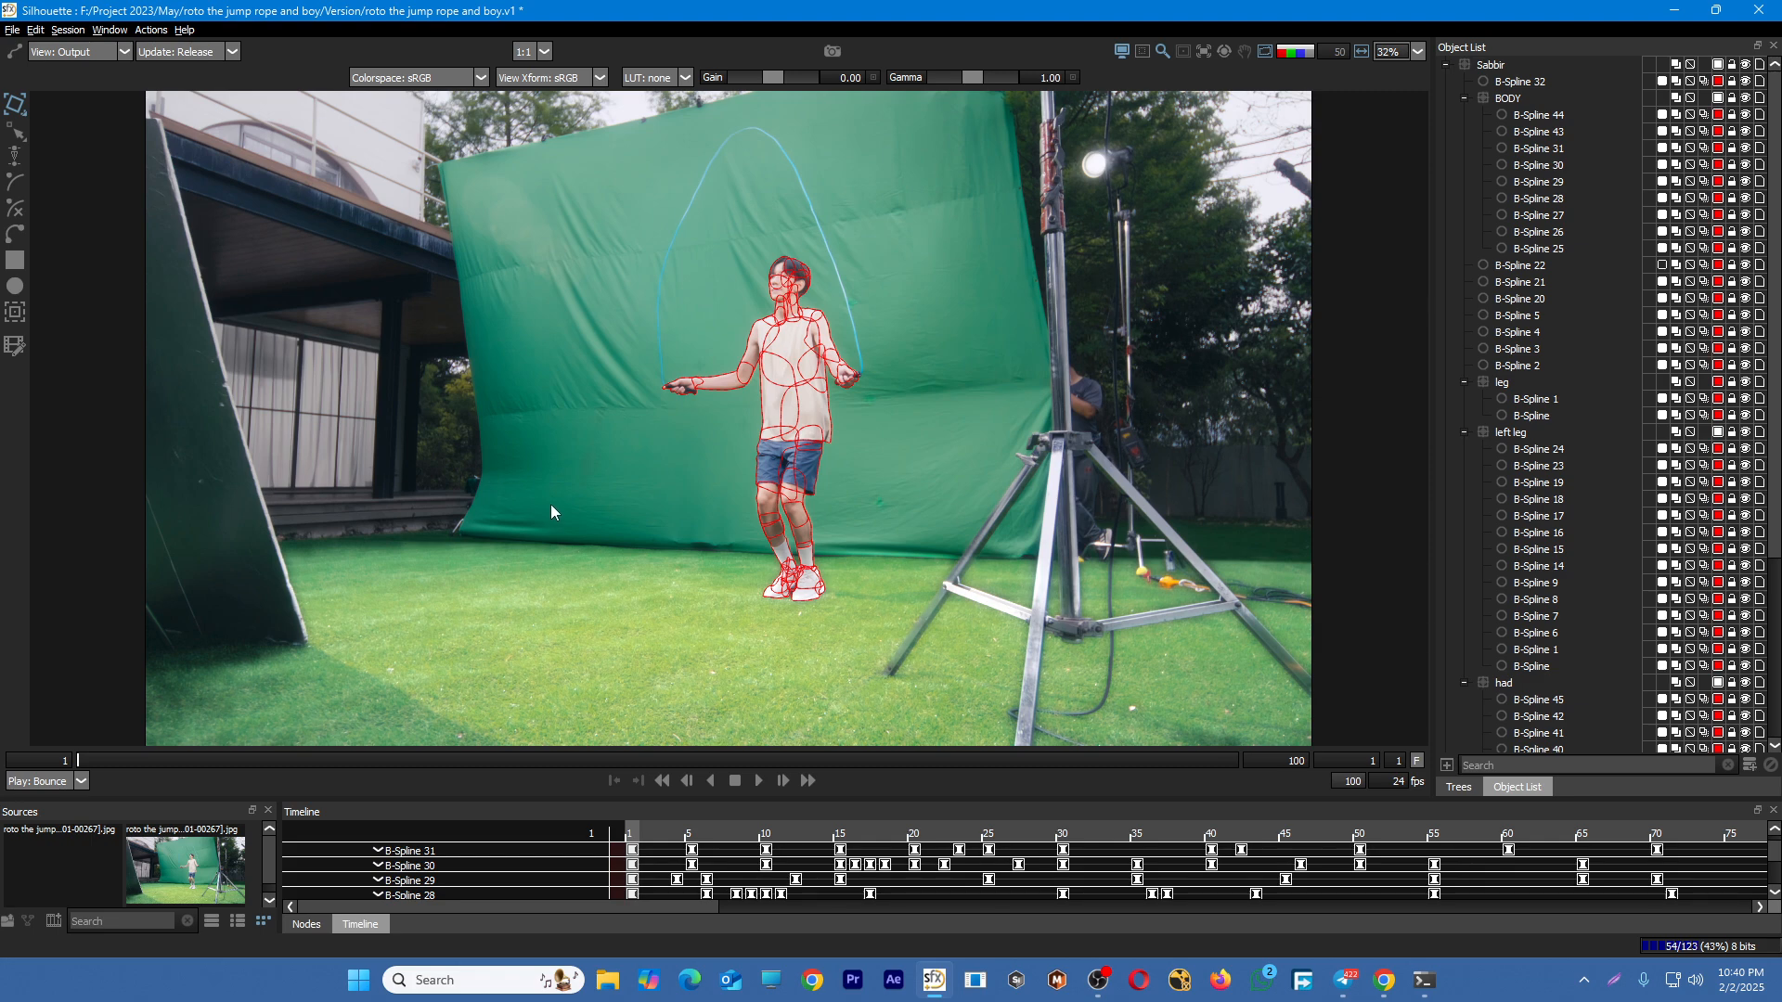
{"action": "scroll", "coordinate": [743, 604], "scroll_direction": "up", "scroll_amount": 5}
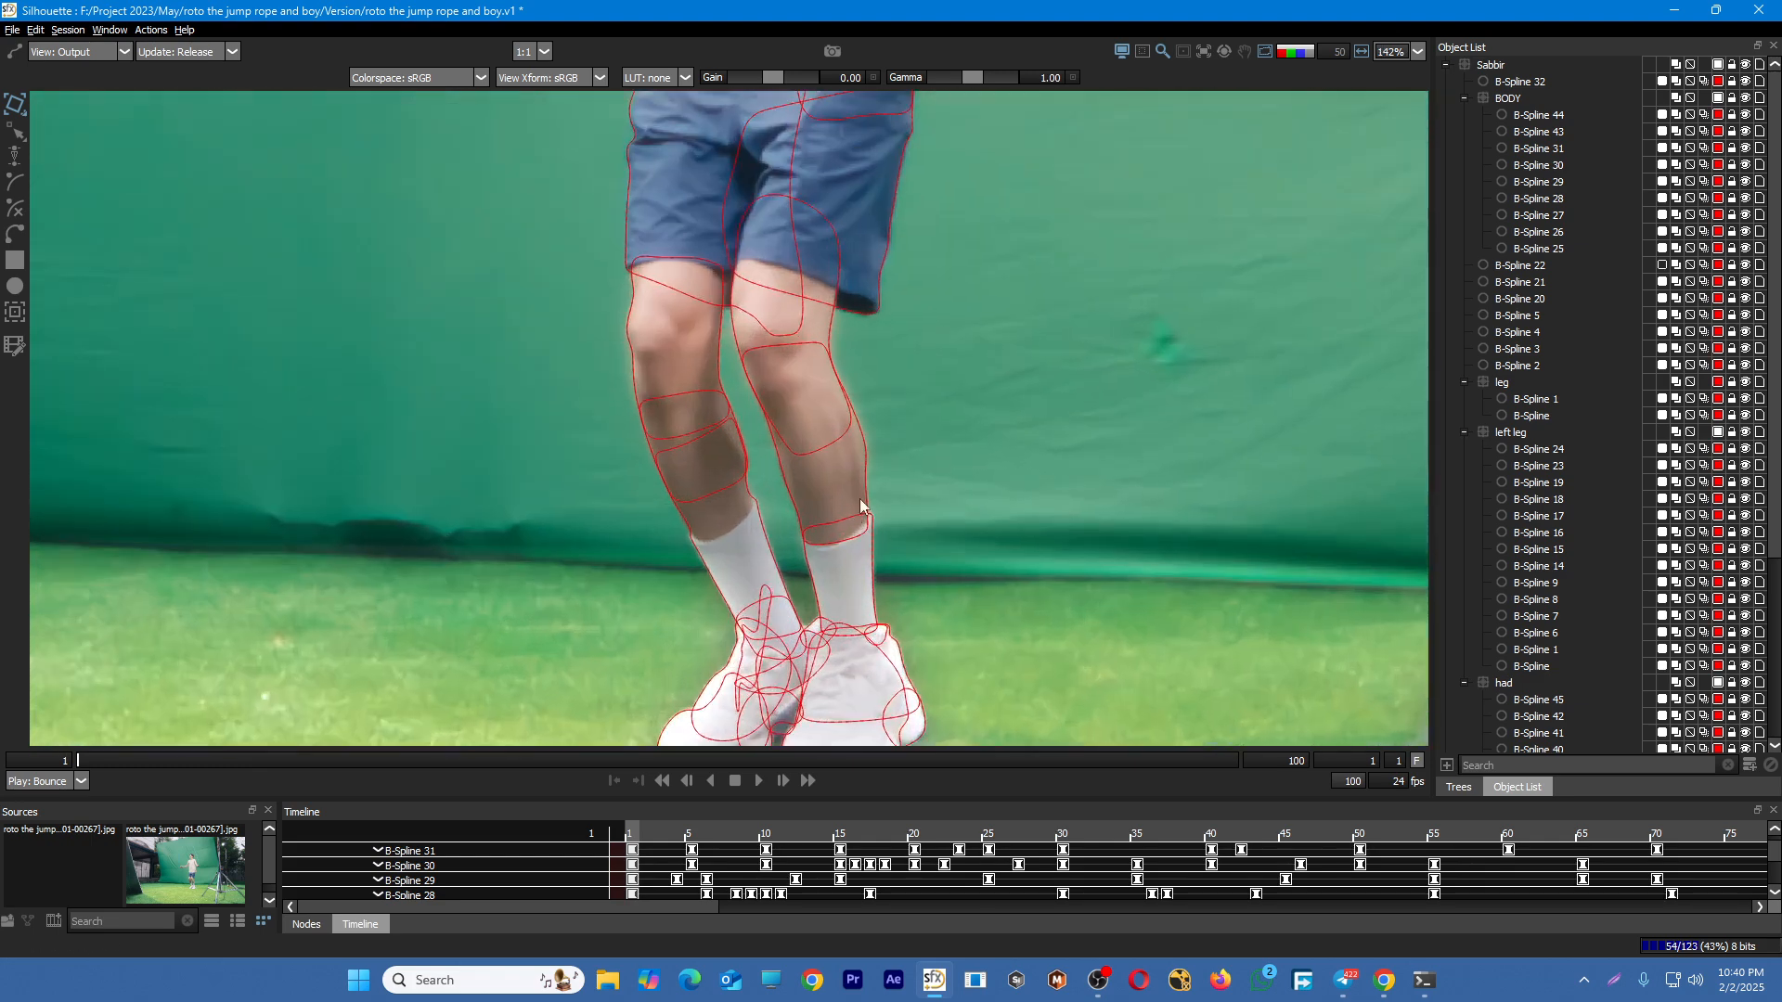
{"action": "left_click", "coordinate": [871, 481]}
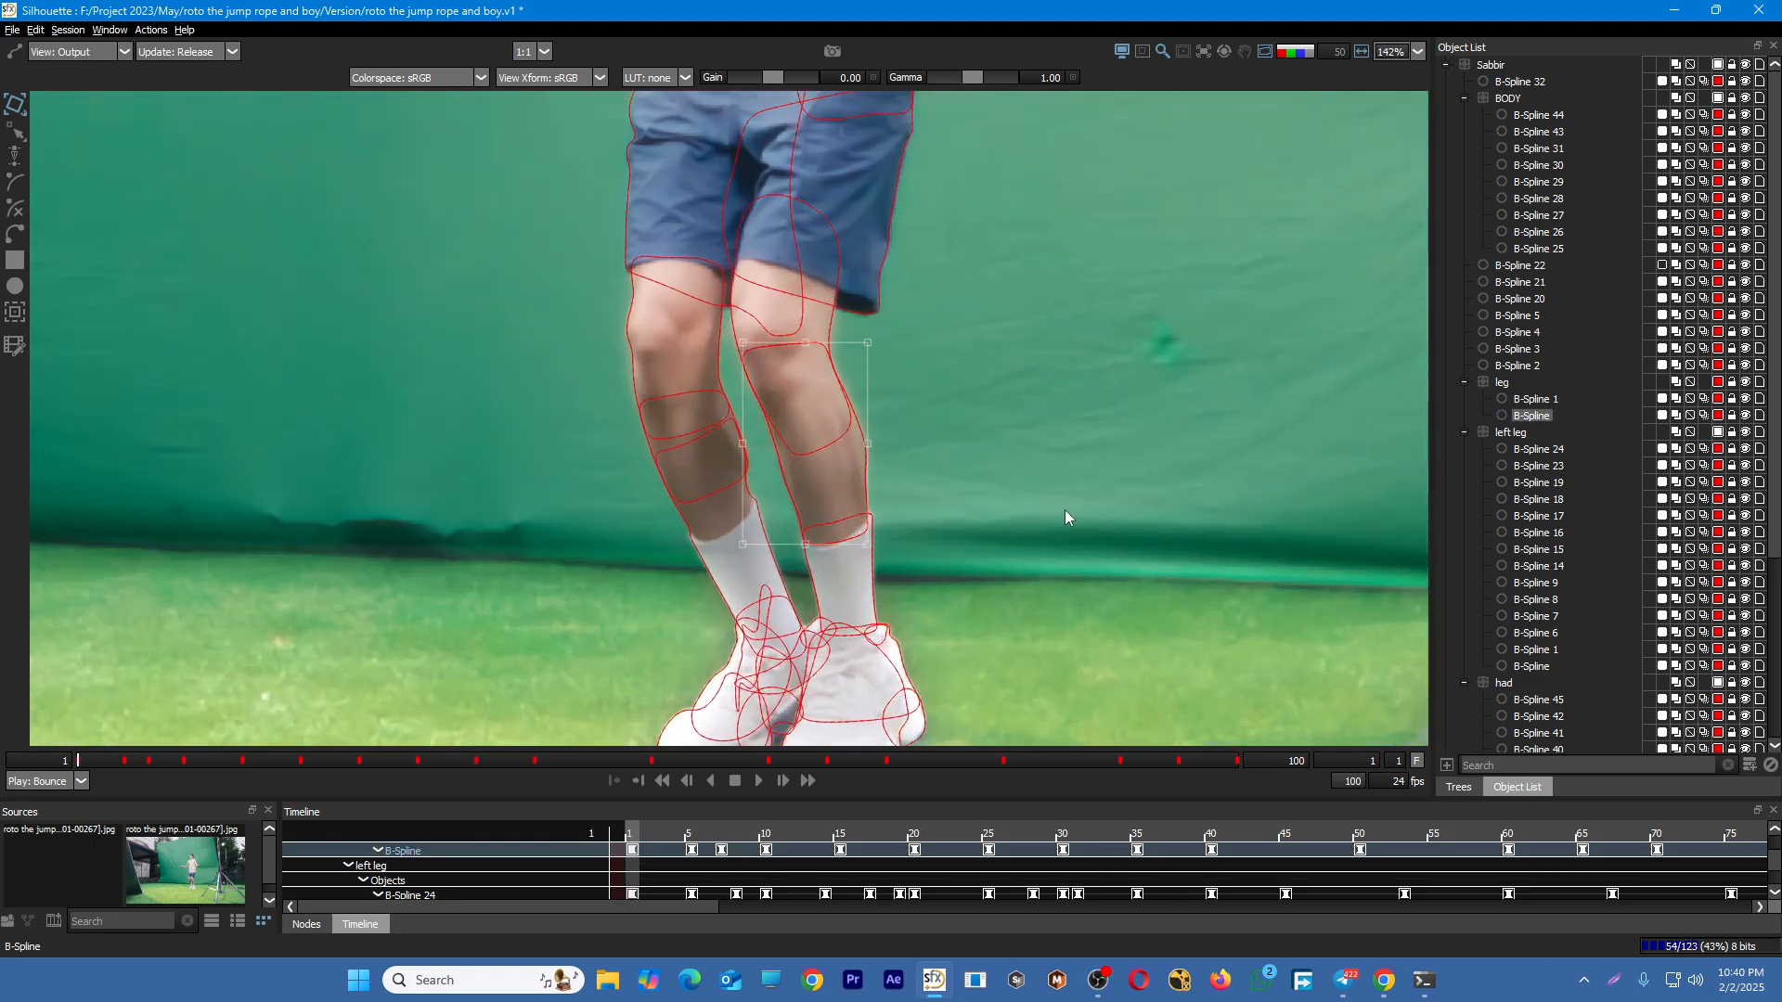
{"action": "left_click", "coordinate": [1061, 509]}
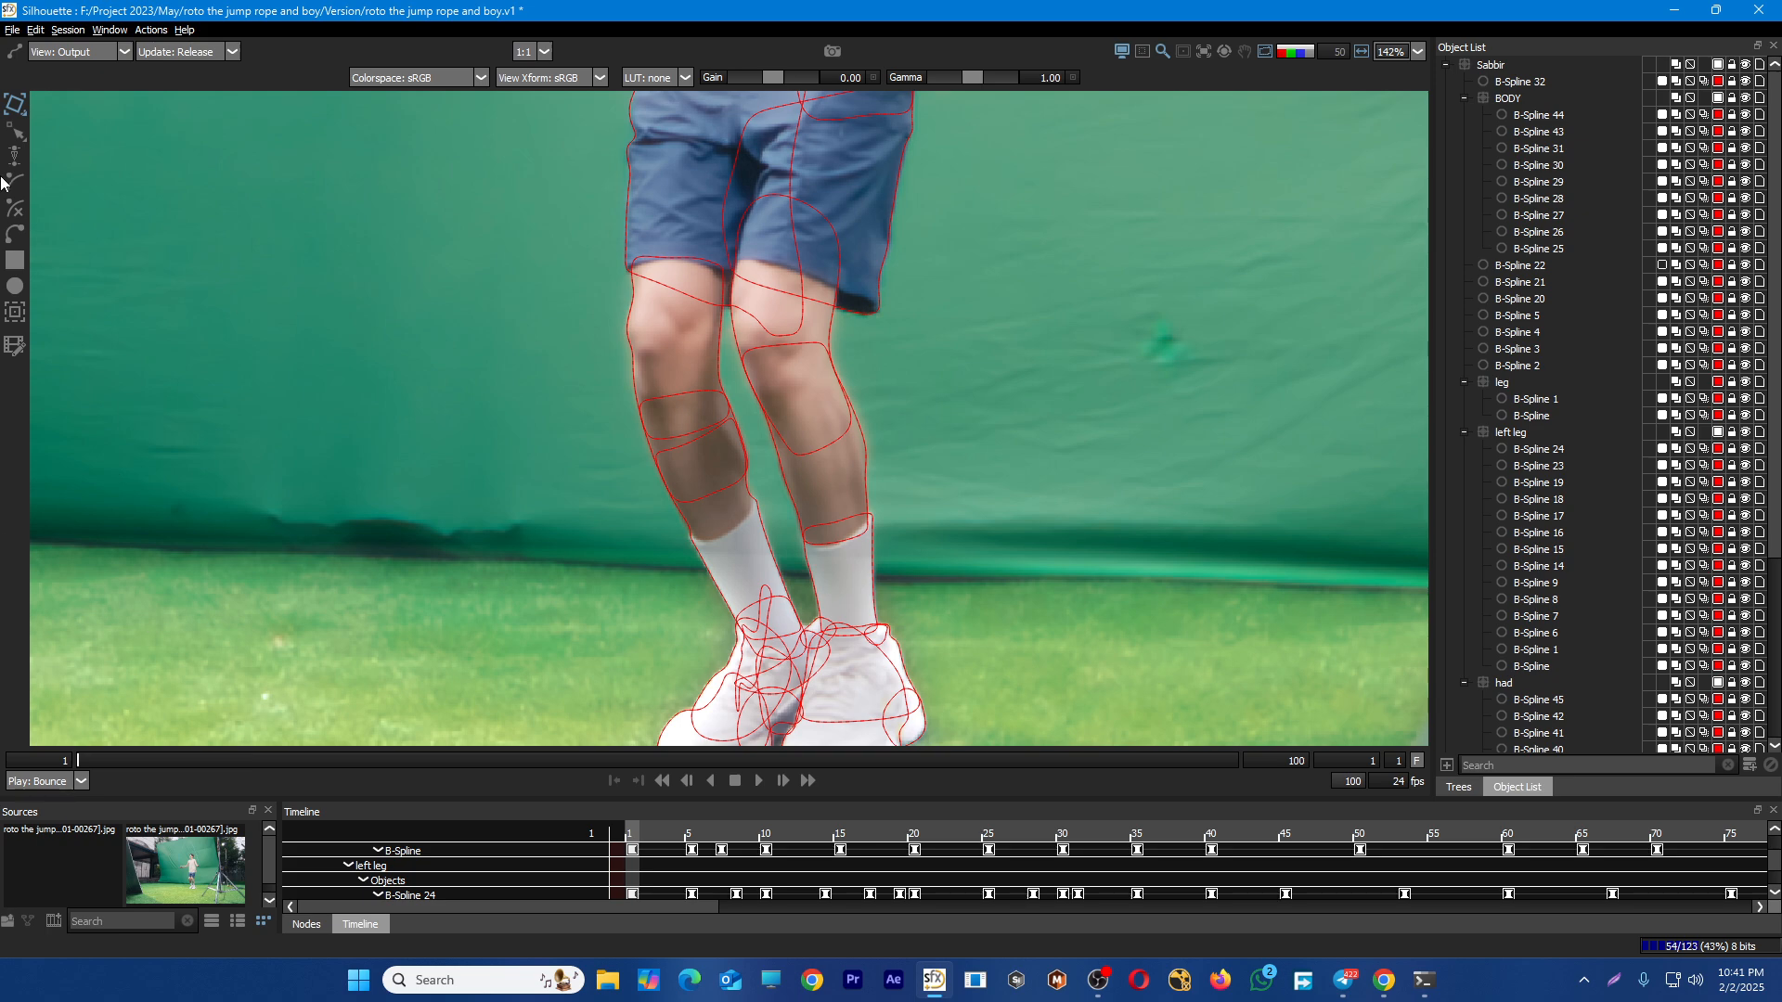
Look at the mocha Tracker settings and return to shape editing with the timeline shown and the whole frame fitted
{"action": "left_click", "coordinate": [14, 314]}
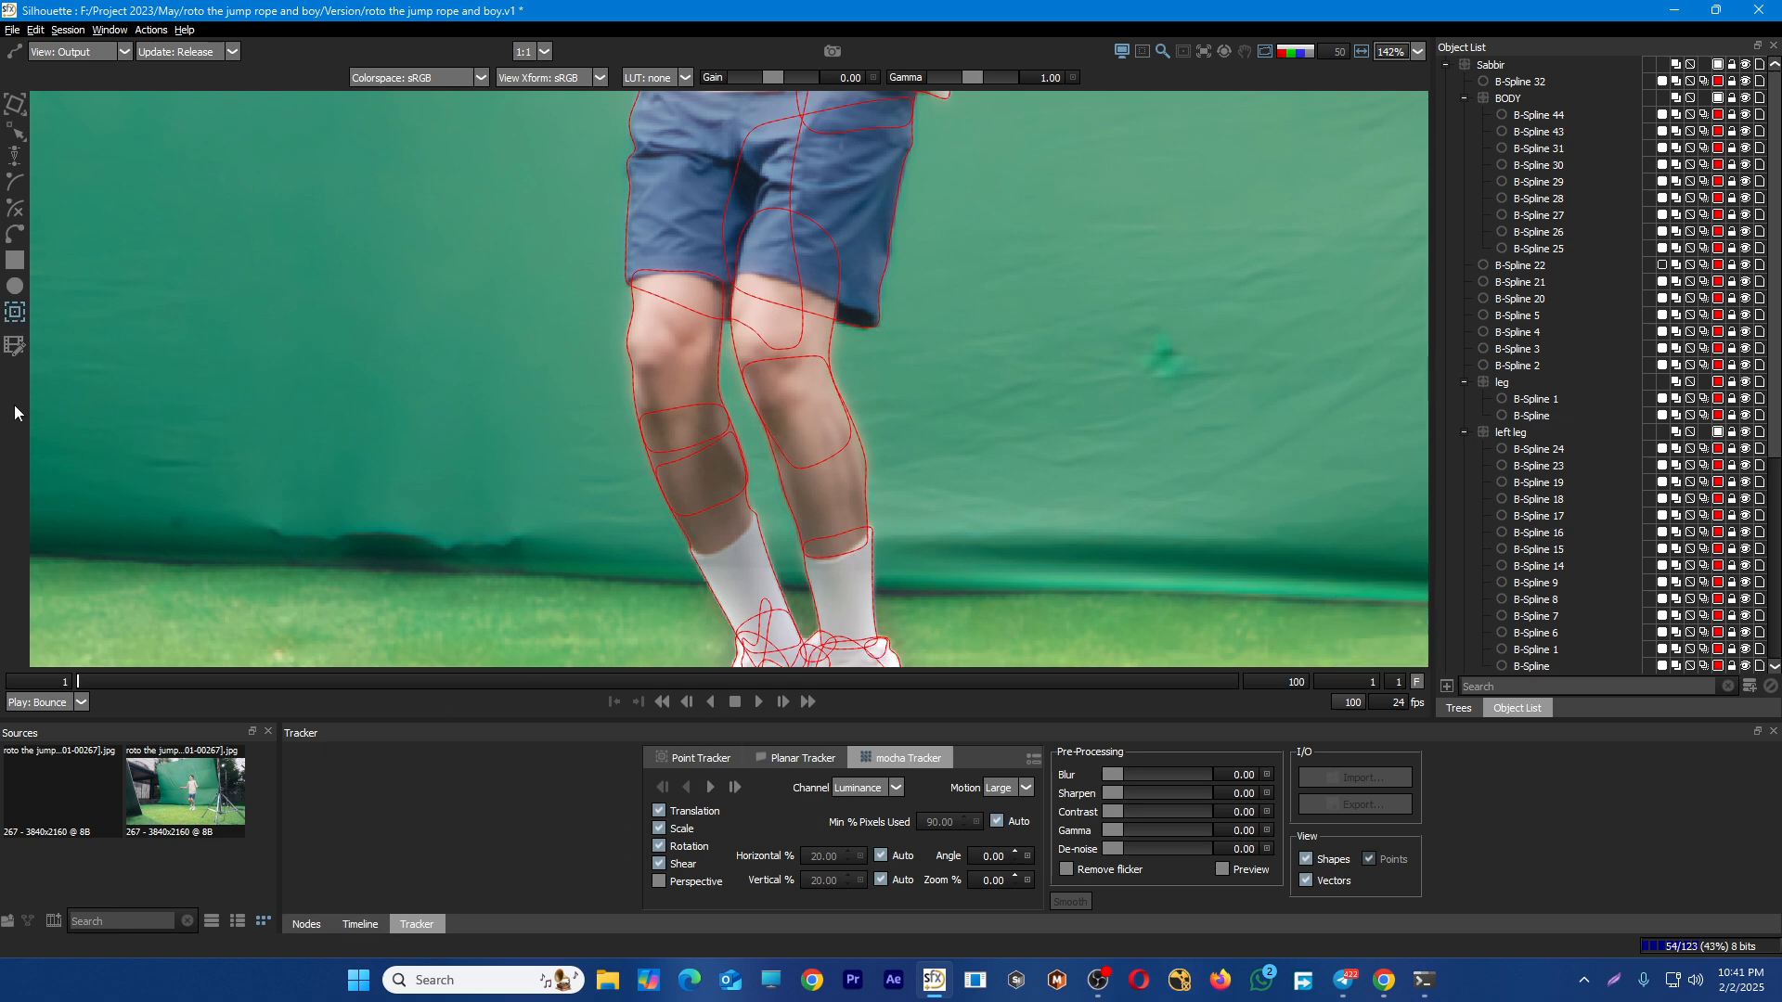
{"action": "left_click", "coordinate": [15, 105]}
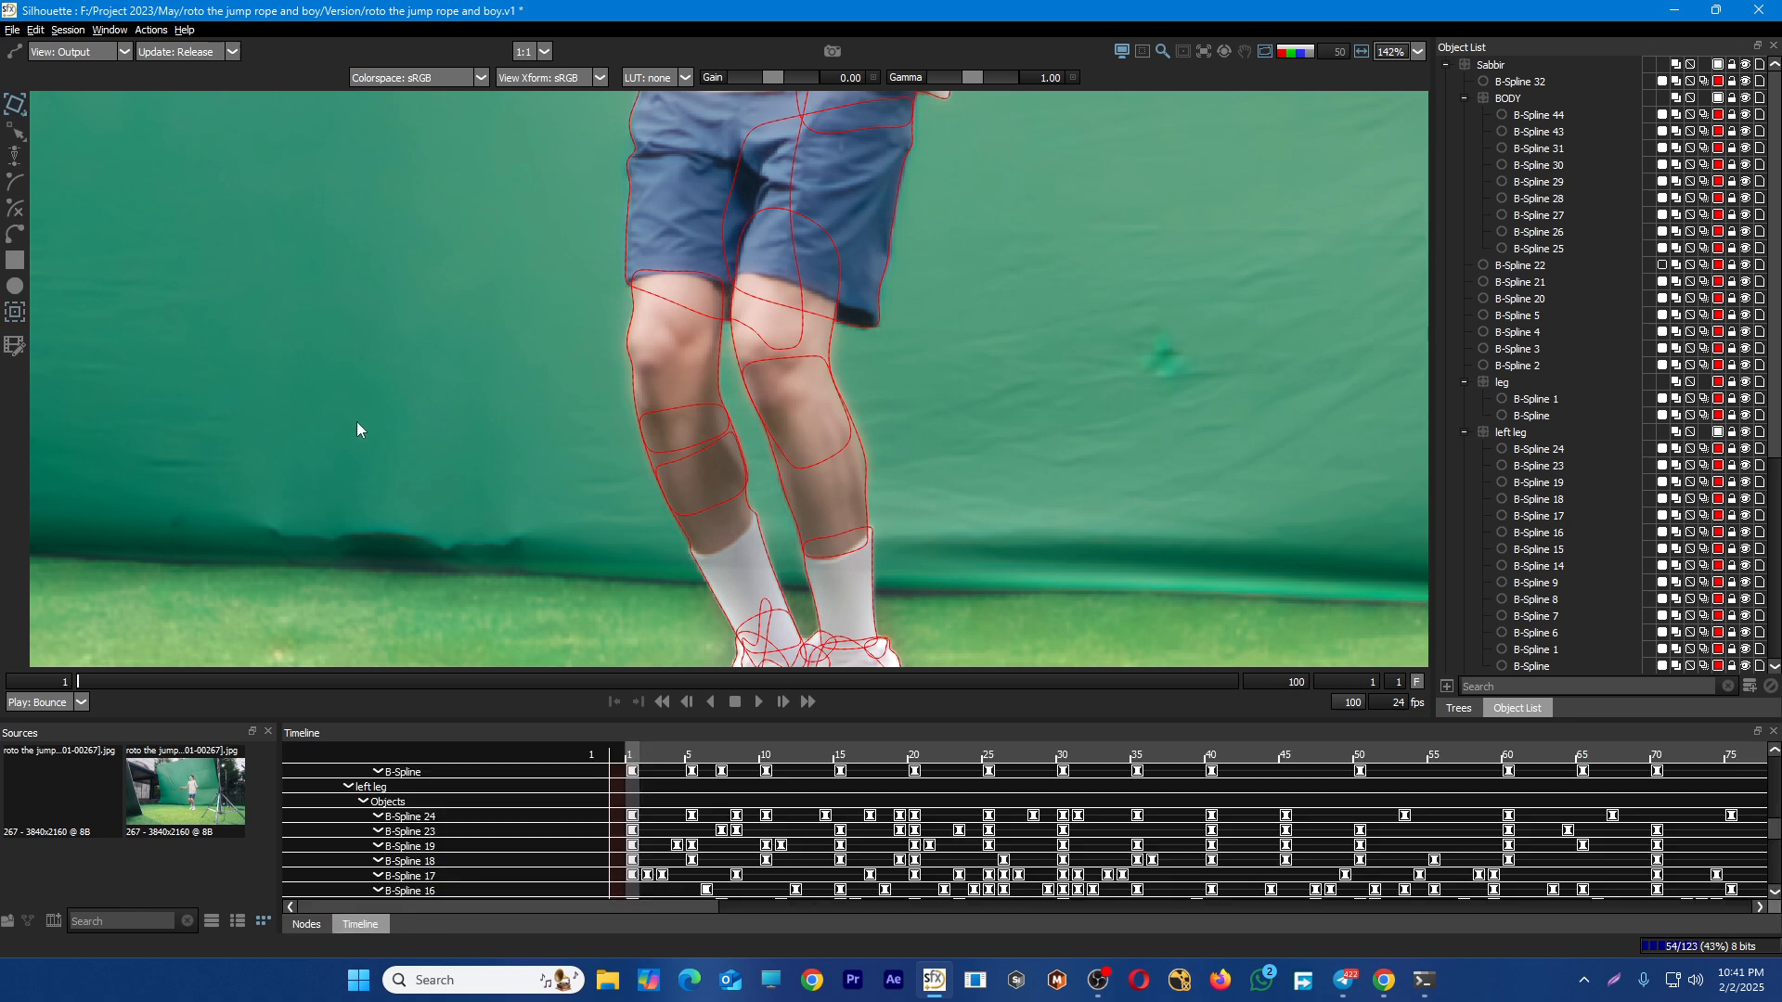
{"action": "key", "text": "f"}
{"action": "left_click_drag", "start_coordinate": [741, 720], "coordinate": [742, 798]}
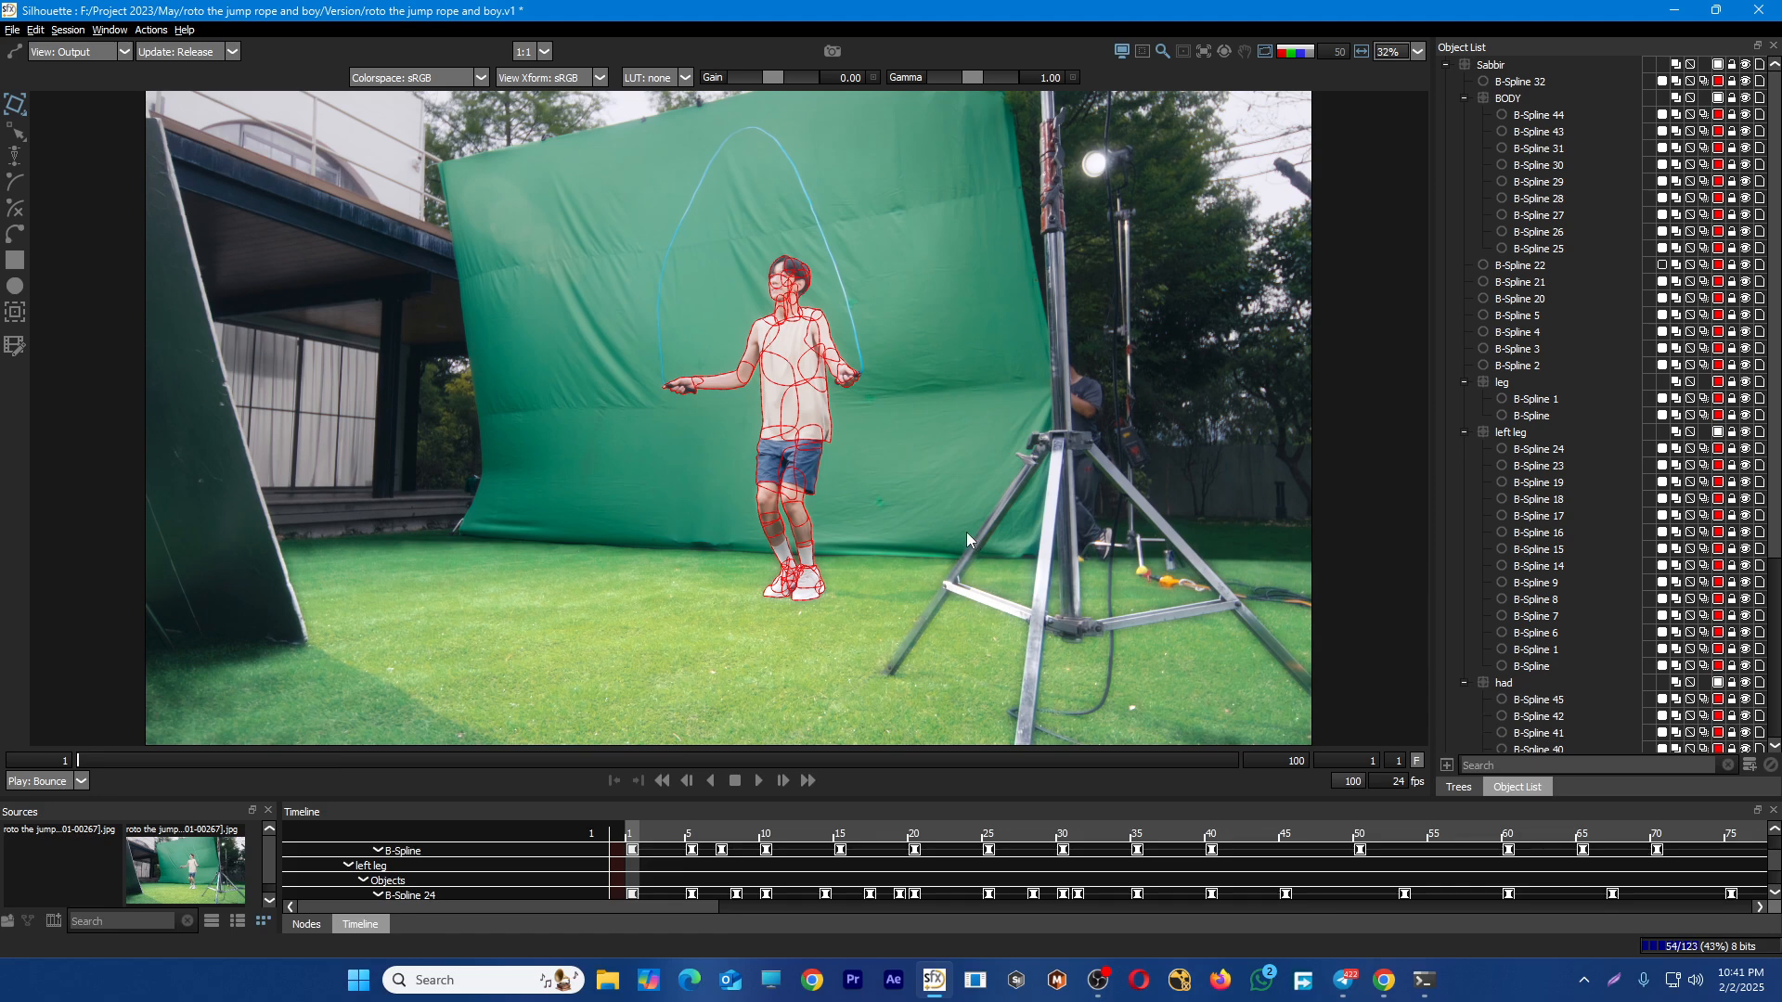
Examine the lower-leg splines up close at frame 1 and fit the whole frame again
{"action": "scroll", "coordinate": [849, 478], "scroll_direction": "up", "scroll_amount": 5}
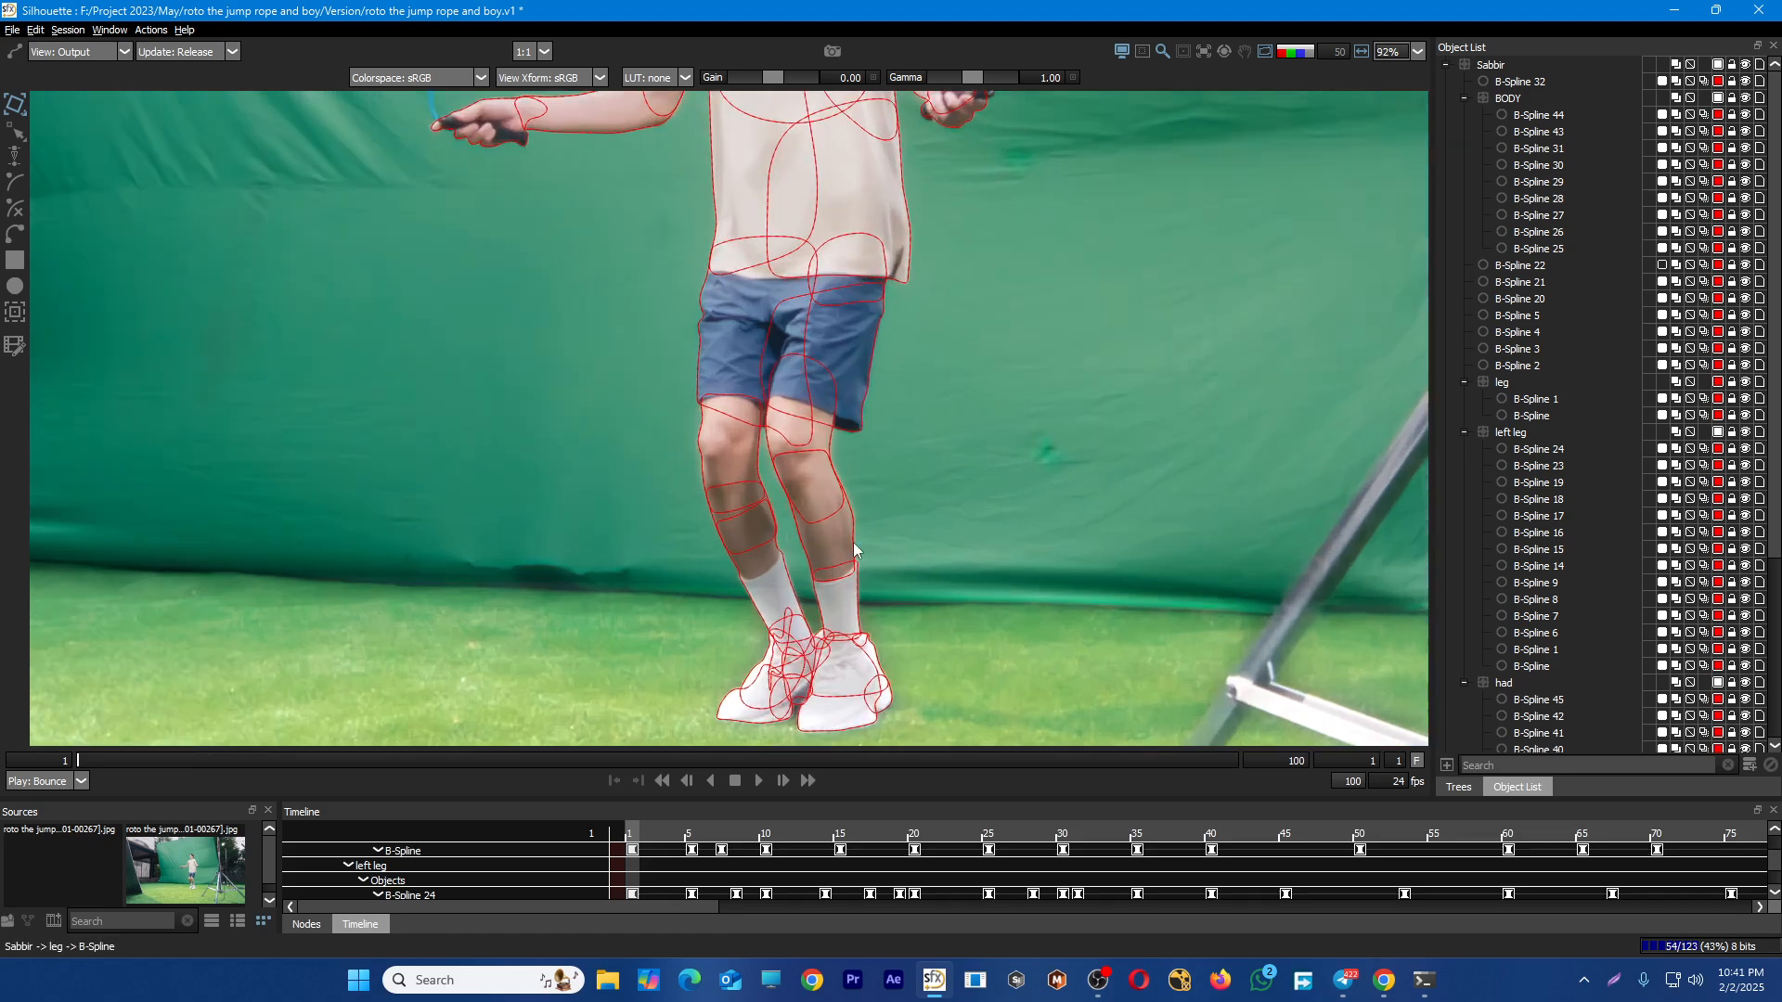
{"action": "left_click", "coordinate": [852, 543]}
{"action": "left_click_drag", "start_coordinate": [102, 759], "coordinate": [11, 715]}
{"action": "left_click", "coordinate": [1072, 487]}
{"action": "key", "text": "f"}
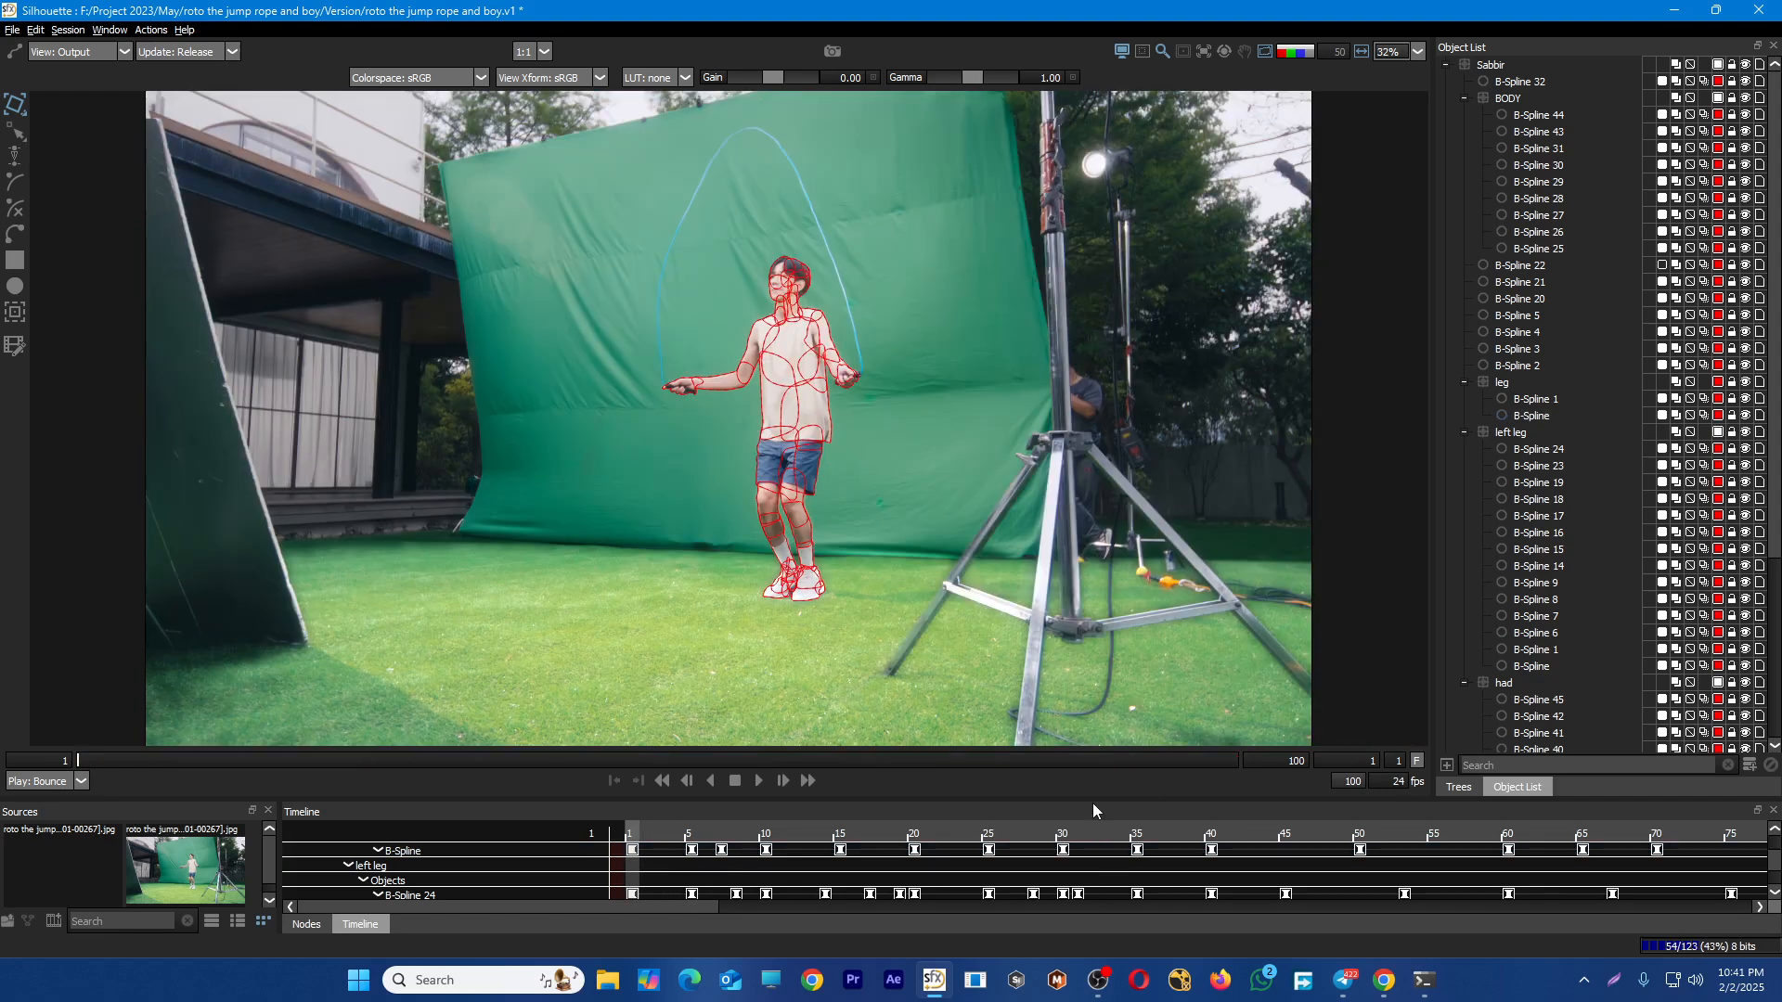
Collapse the boy's layer in the object list and hide it
{"action": "left_click", "coordinate": [1445, 64]}
{"action": "left_click", "coordinate": [1745, 64]}
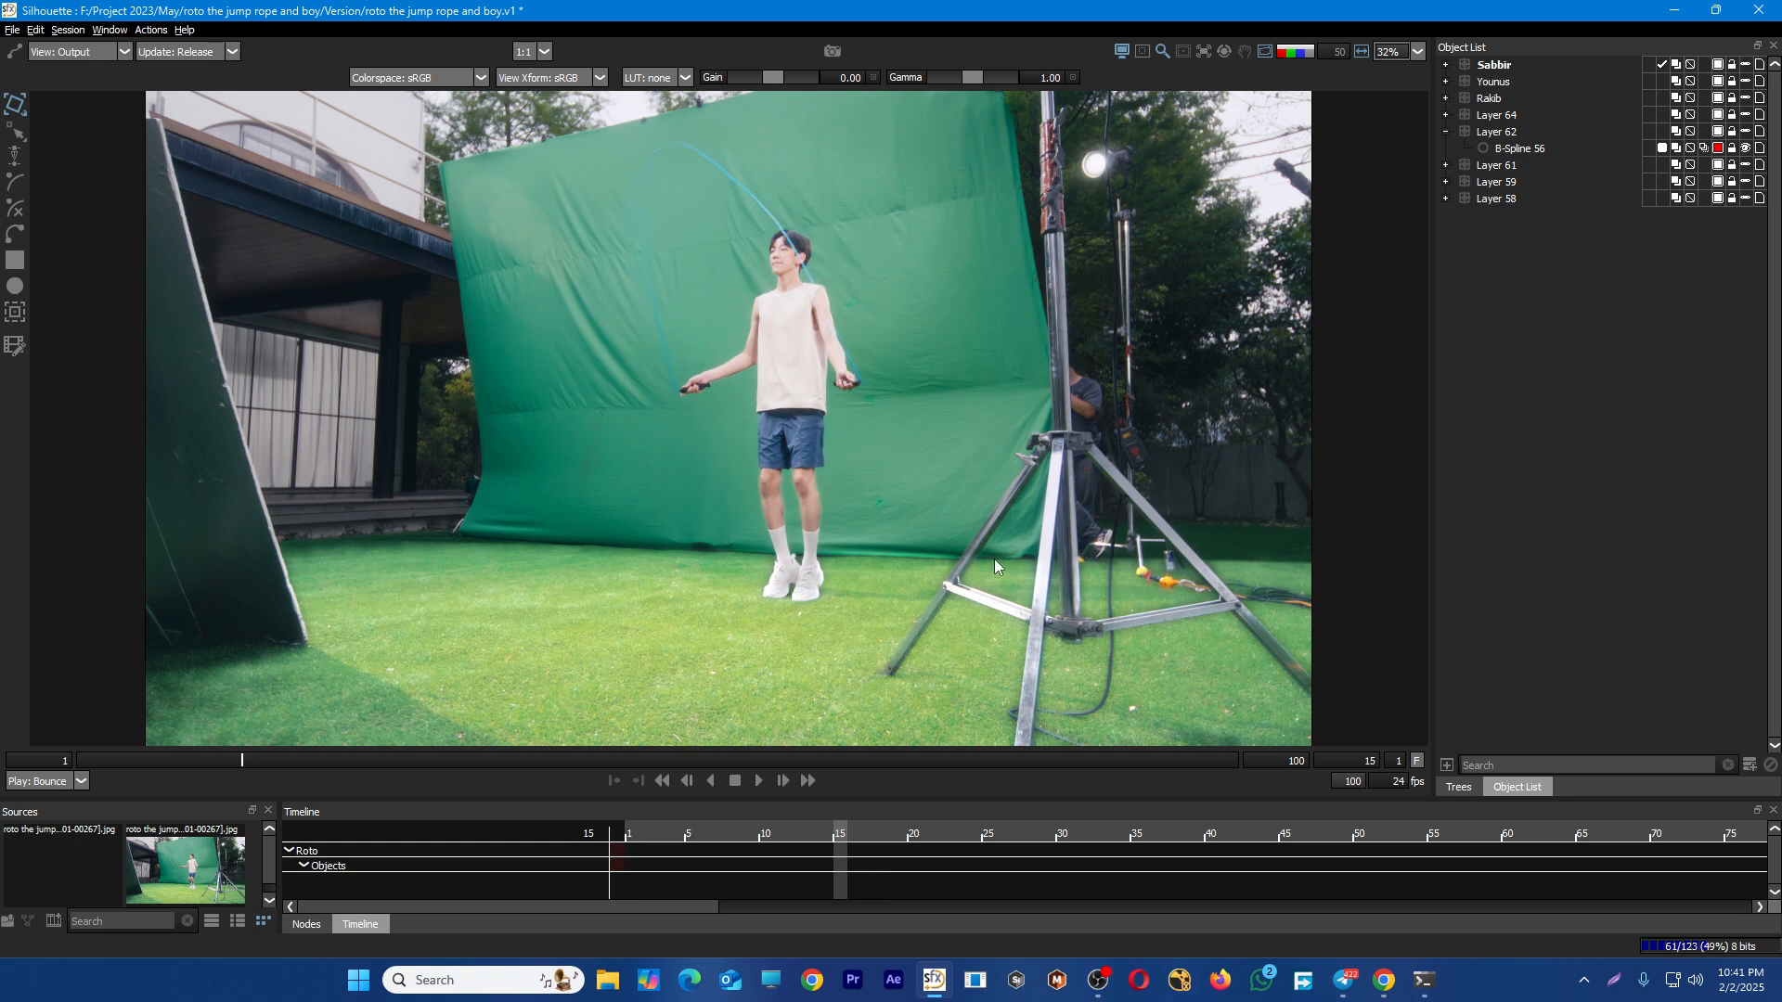
Check the Viewer preferences and examine the edges of the boy's legs up close at frame 15
{"action": "scroll", "coordinate": [875, 509], "scroll_direction": "up", "scroll_amount": 5}
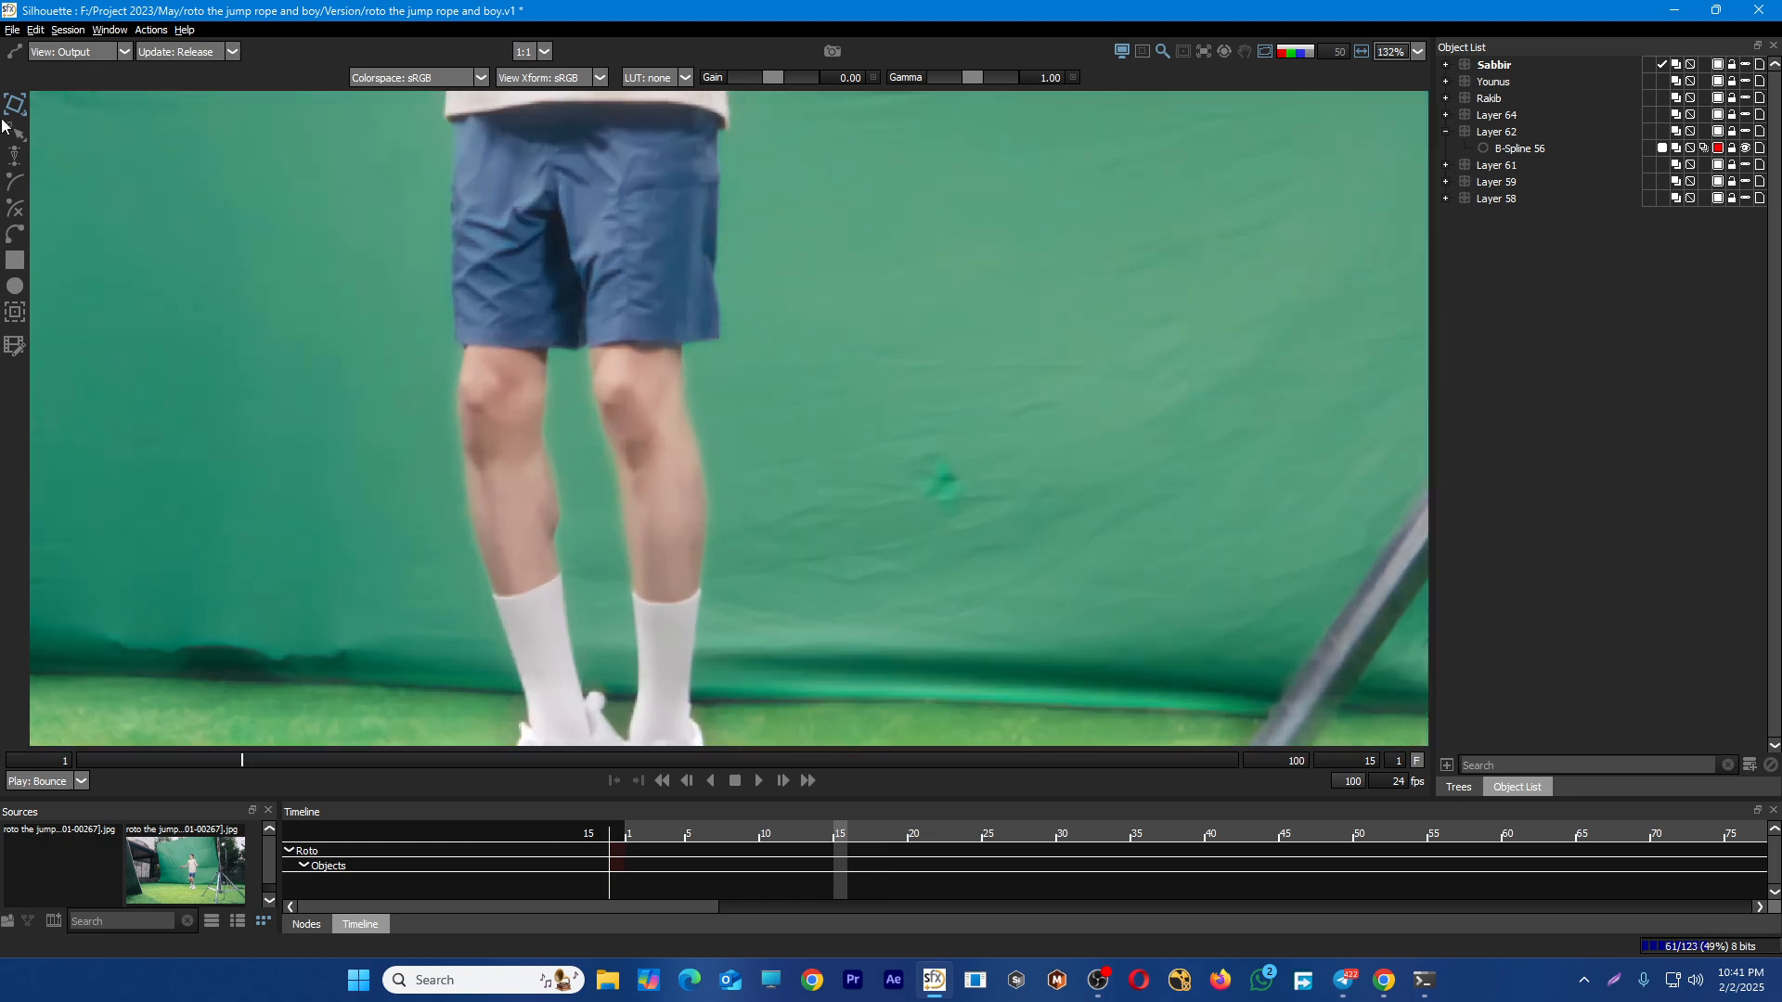
{"action": "left_click", "coordinate": [13, 30]}
{"action": "left_click", "coordinate": [50, 263]}
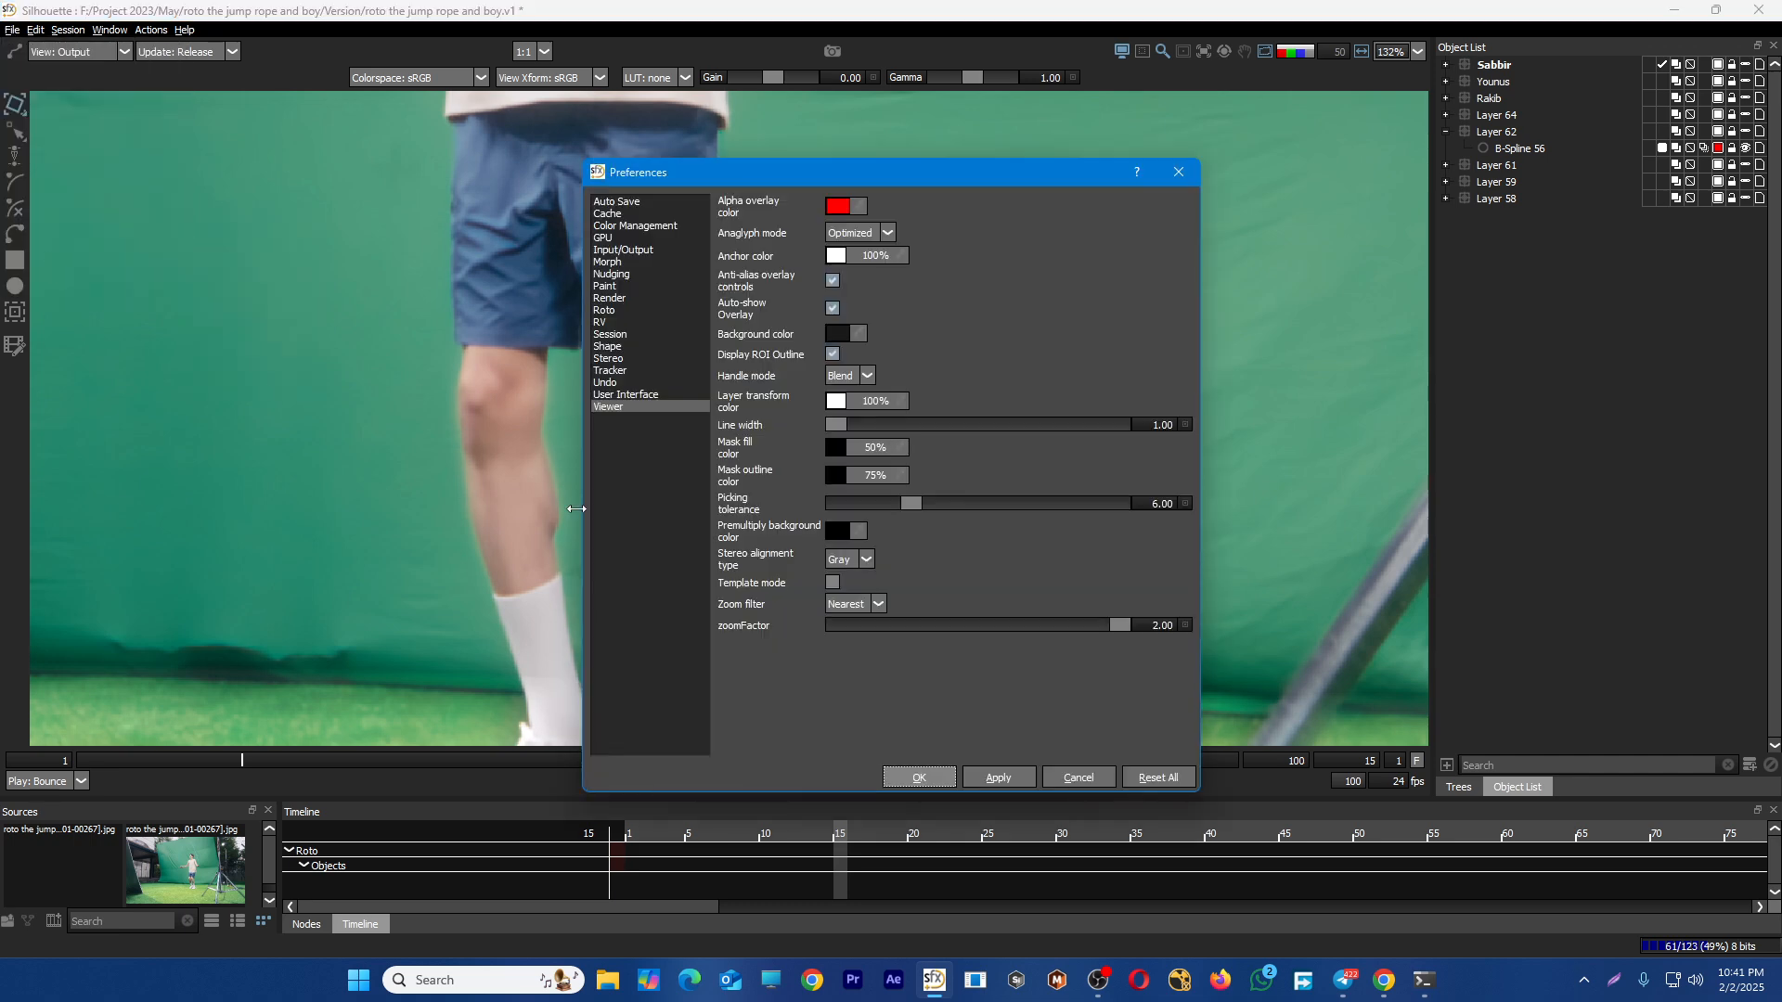
{"action": "left_click", "coordinate": [921, 780]}
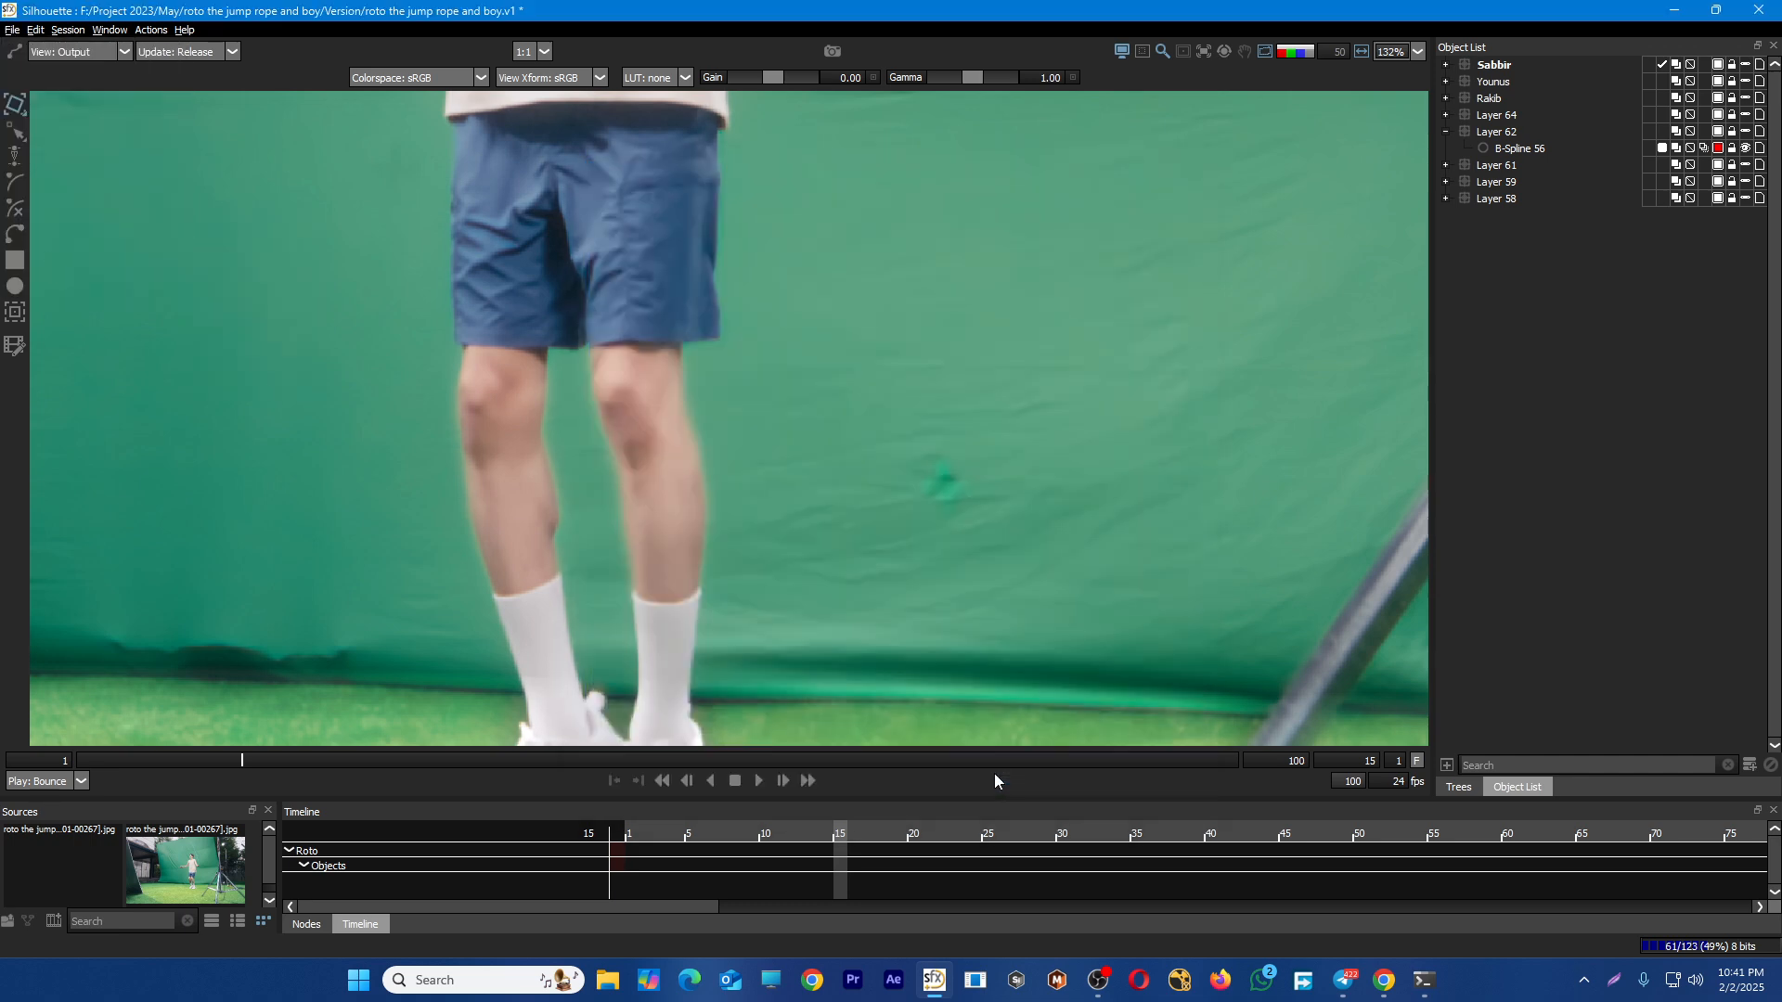
{"action": "scroll", "coordinate": [701, 491], "scroll_direction": "up", "scroll_amount": 6}
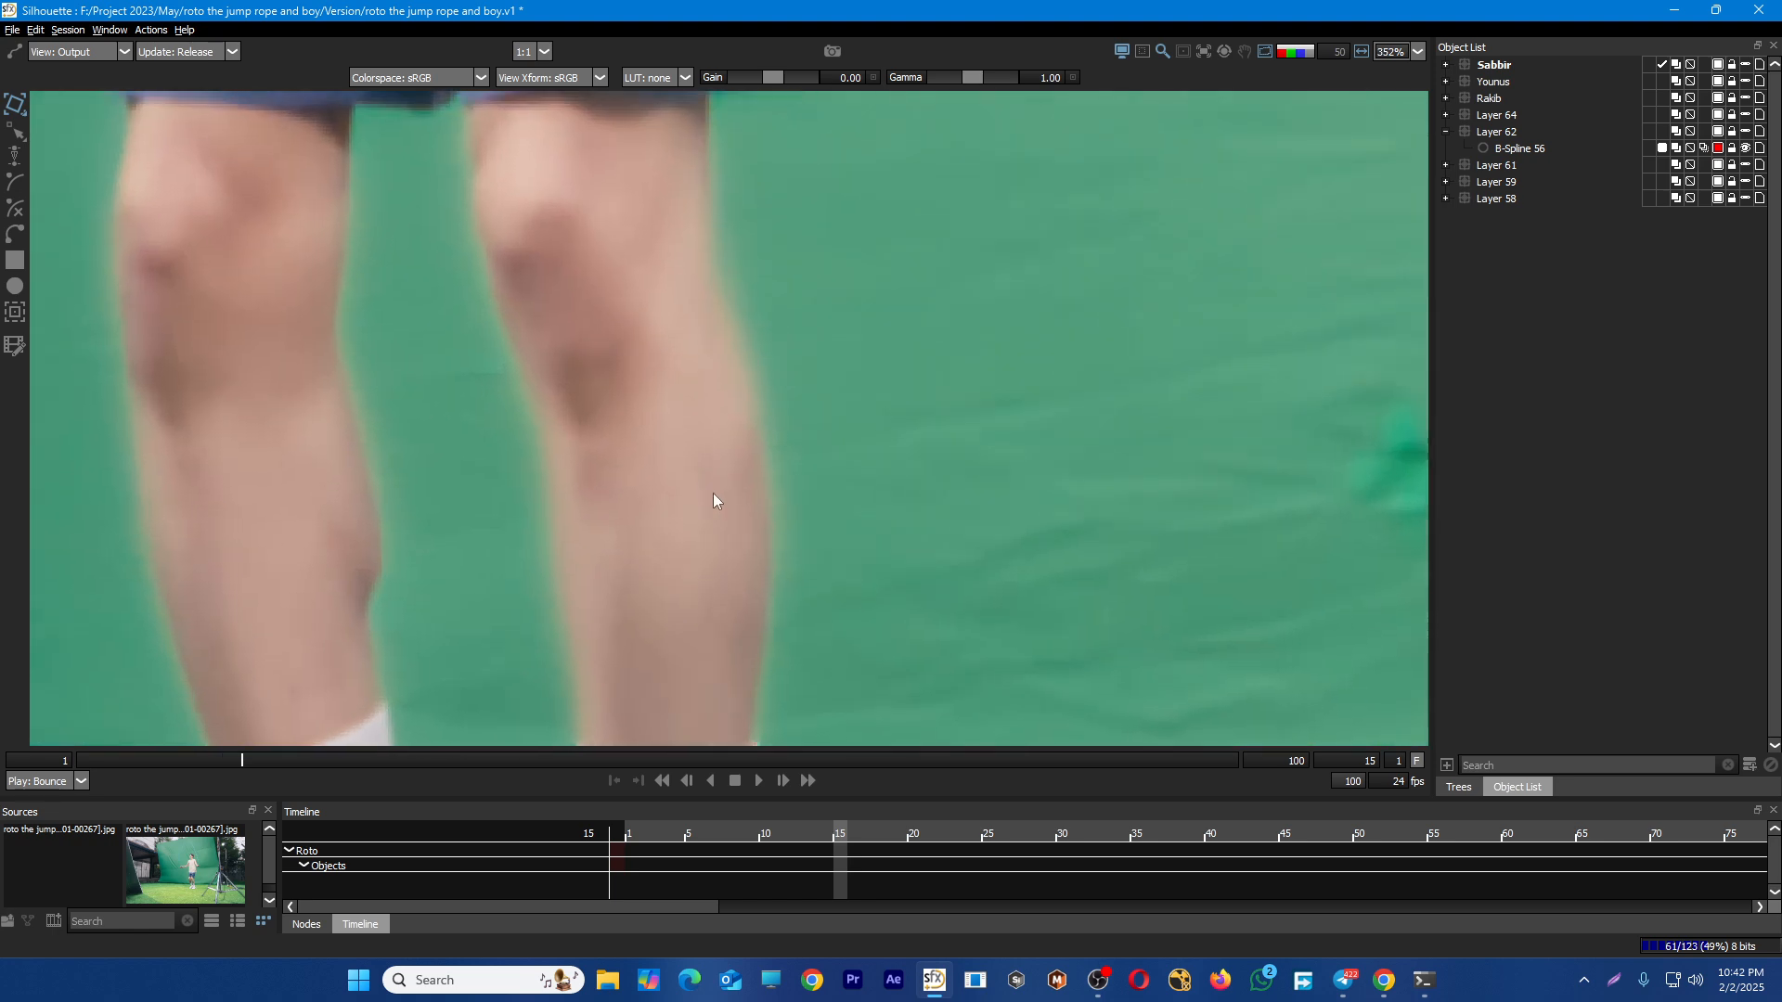
{"action": "scroll", "coordinate": [713, 493], "scroll_direction": "up", "scroll_amount": 2}
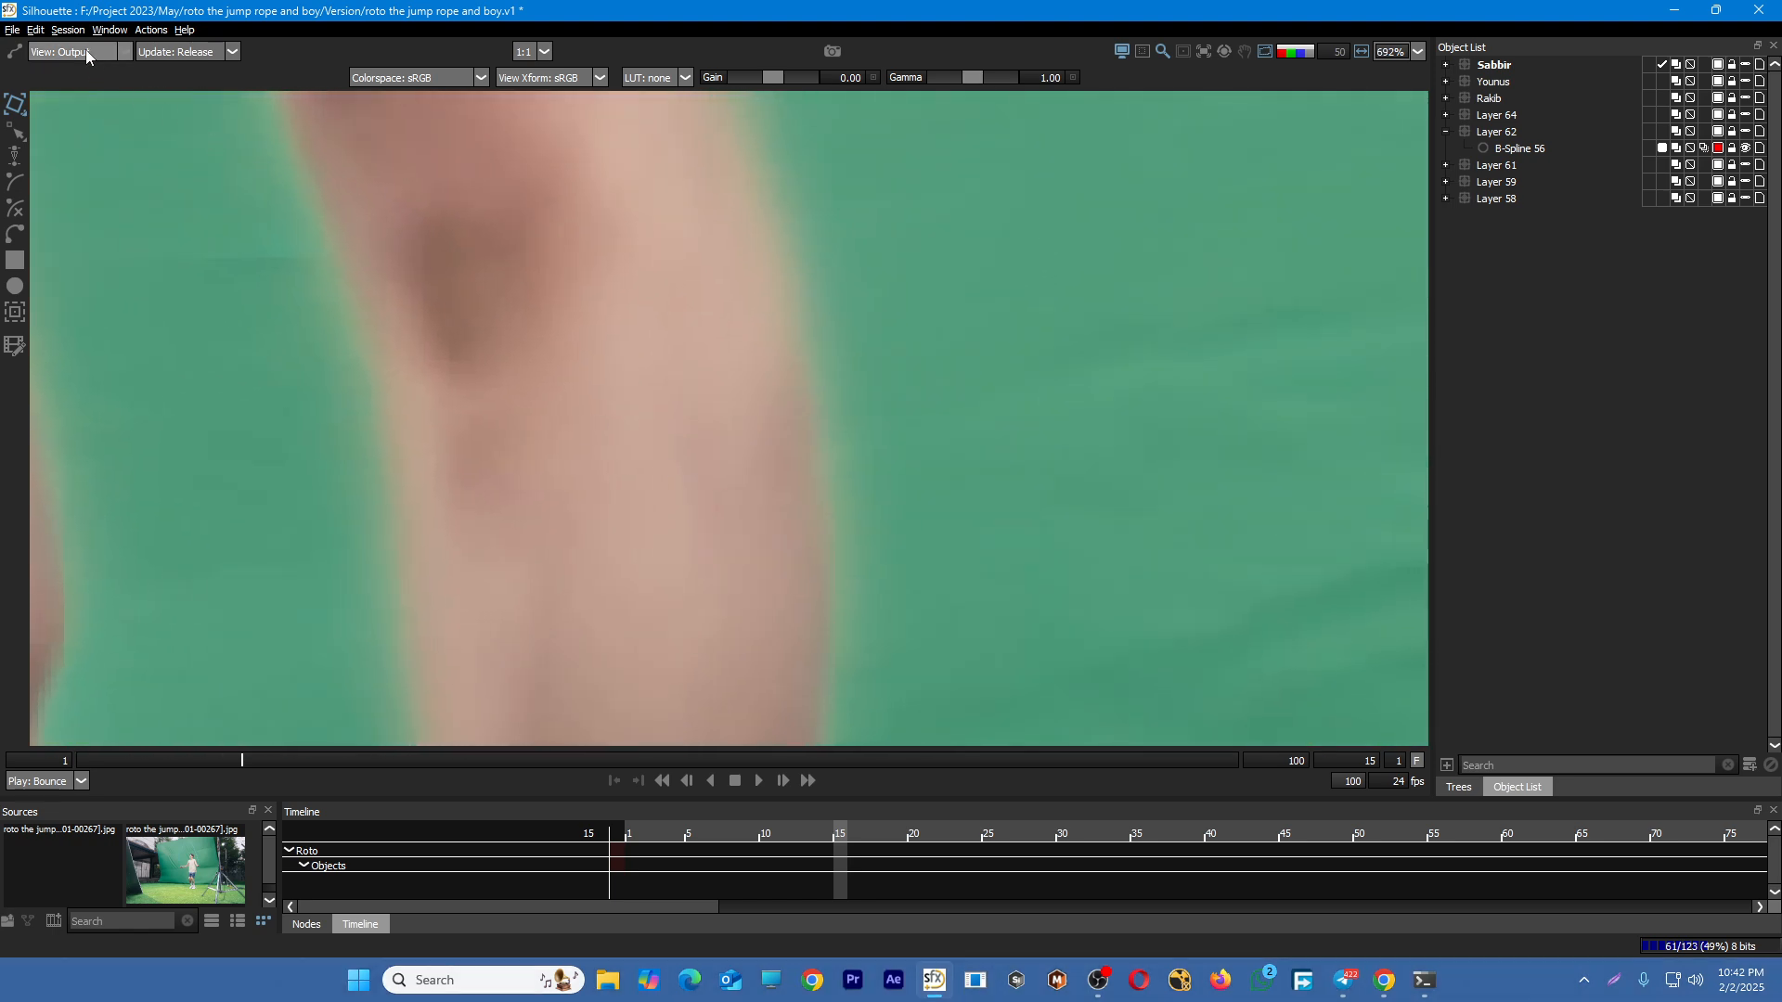
Check the leg close-up with the alpha overlay toggled and in Color Comp view, ending in Output view
{"action": "left_click", "coordinate": [65, 29]}
{"action": "left_click", "coordinate": [110, 153]}
{"action": "key", "text": "a"}
{"action": "key", "text": "a"}
{"action": "key", "text": "a"}
{"action": "key", "text": "a"}
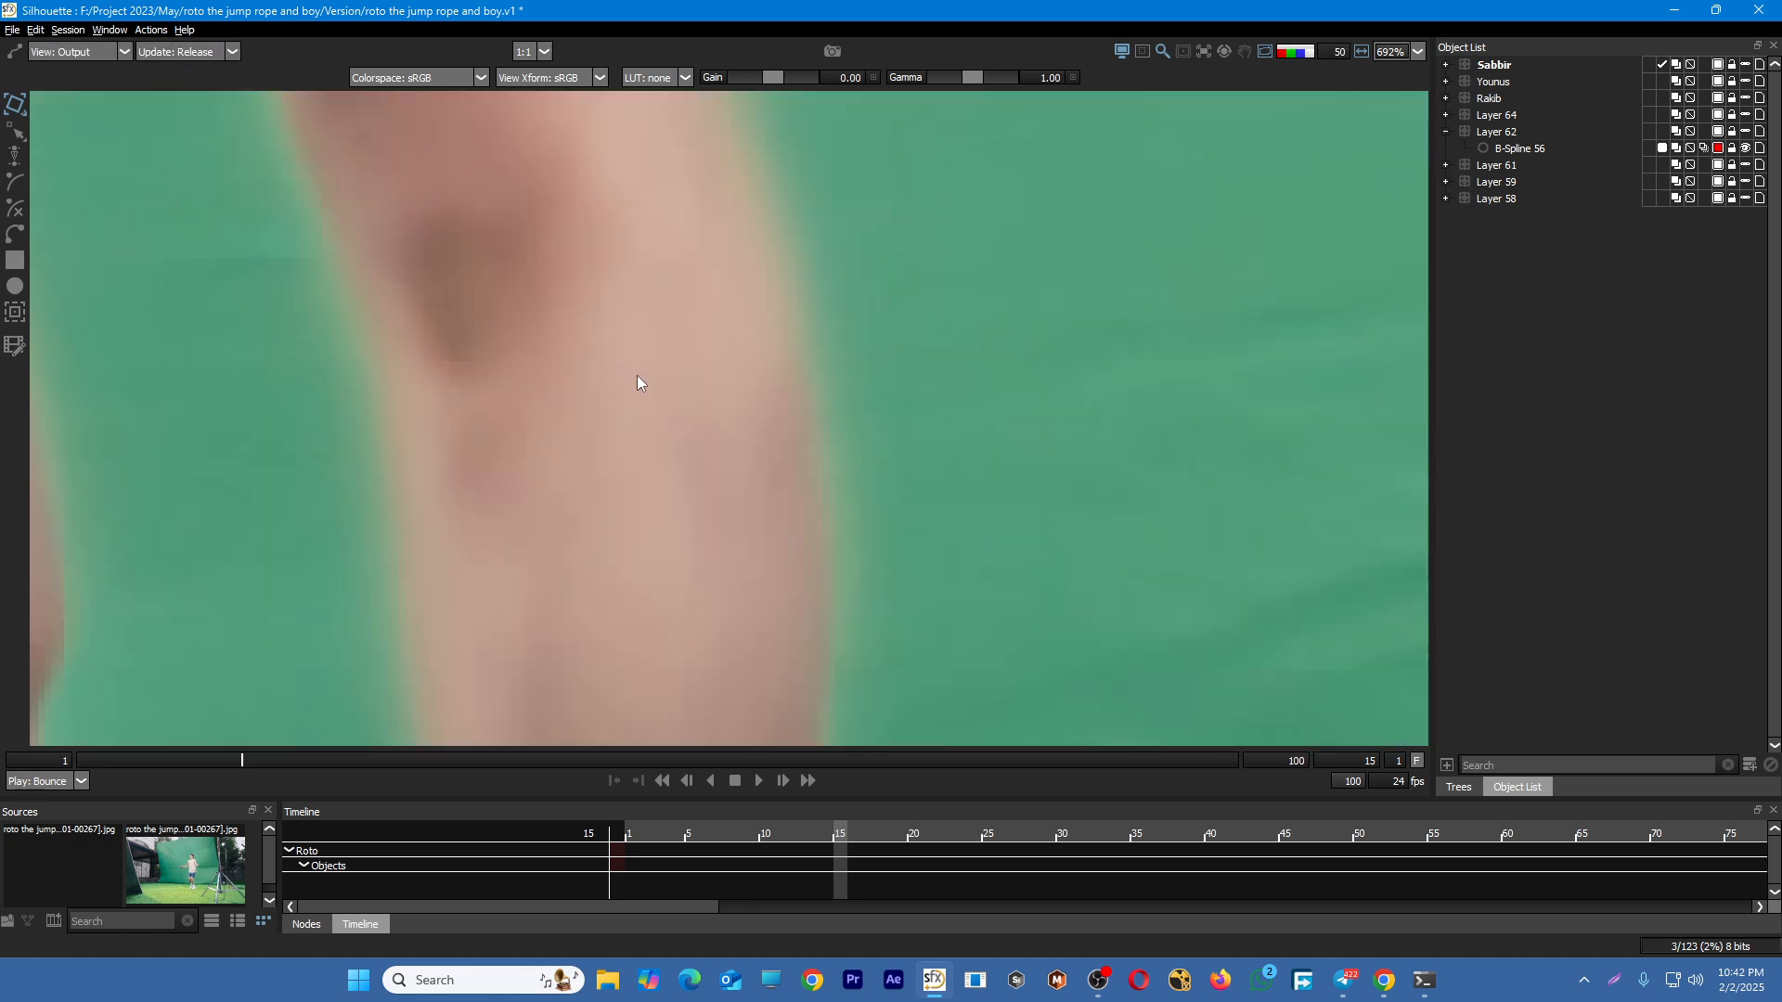
{"action": "key", "text": "3"}
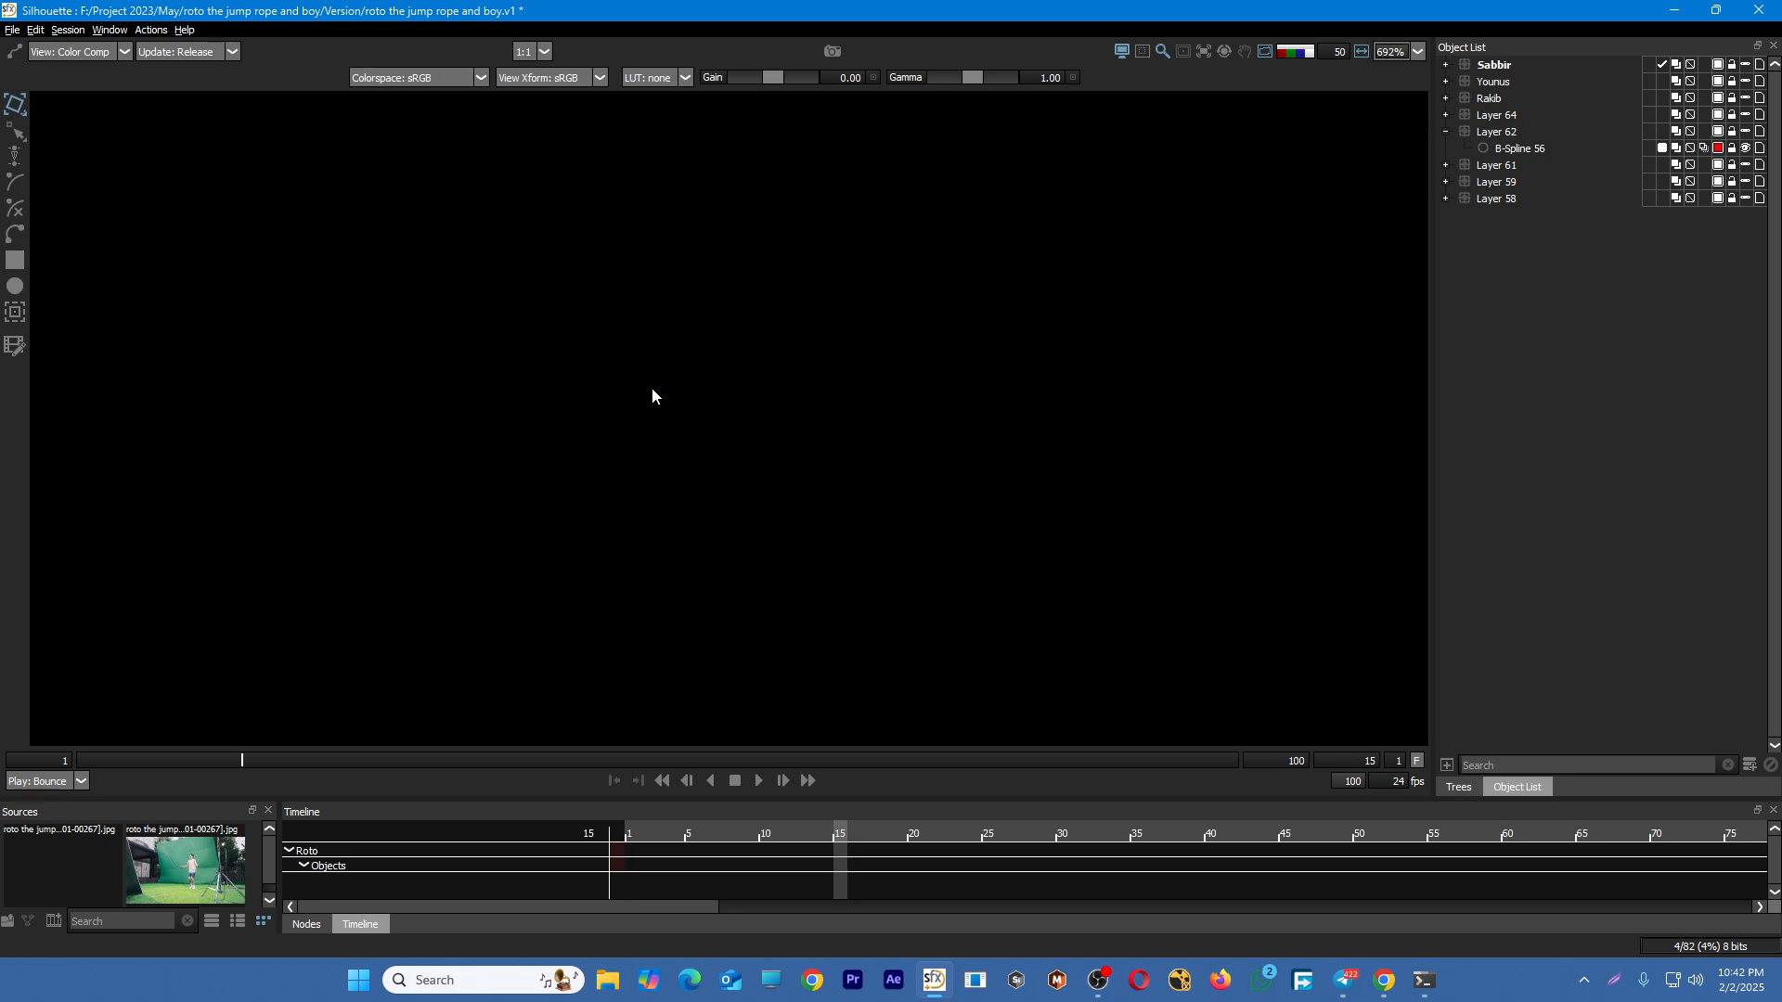
{"action": "key", "text": "4"}
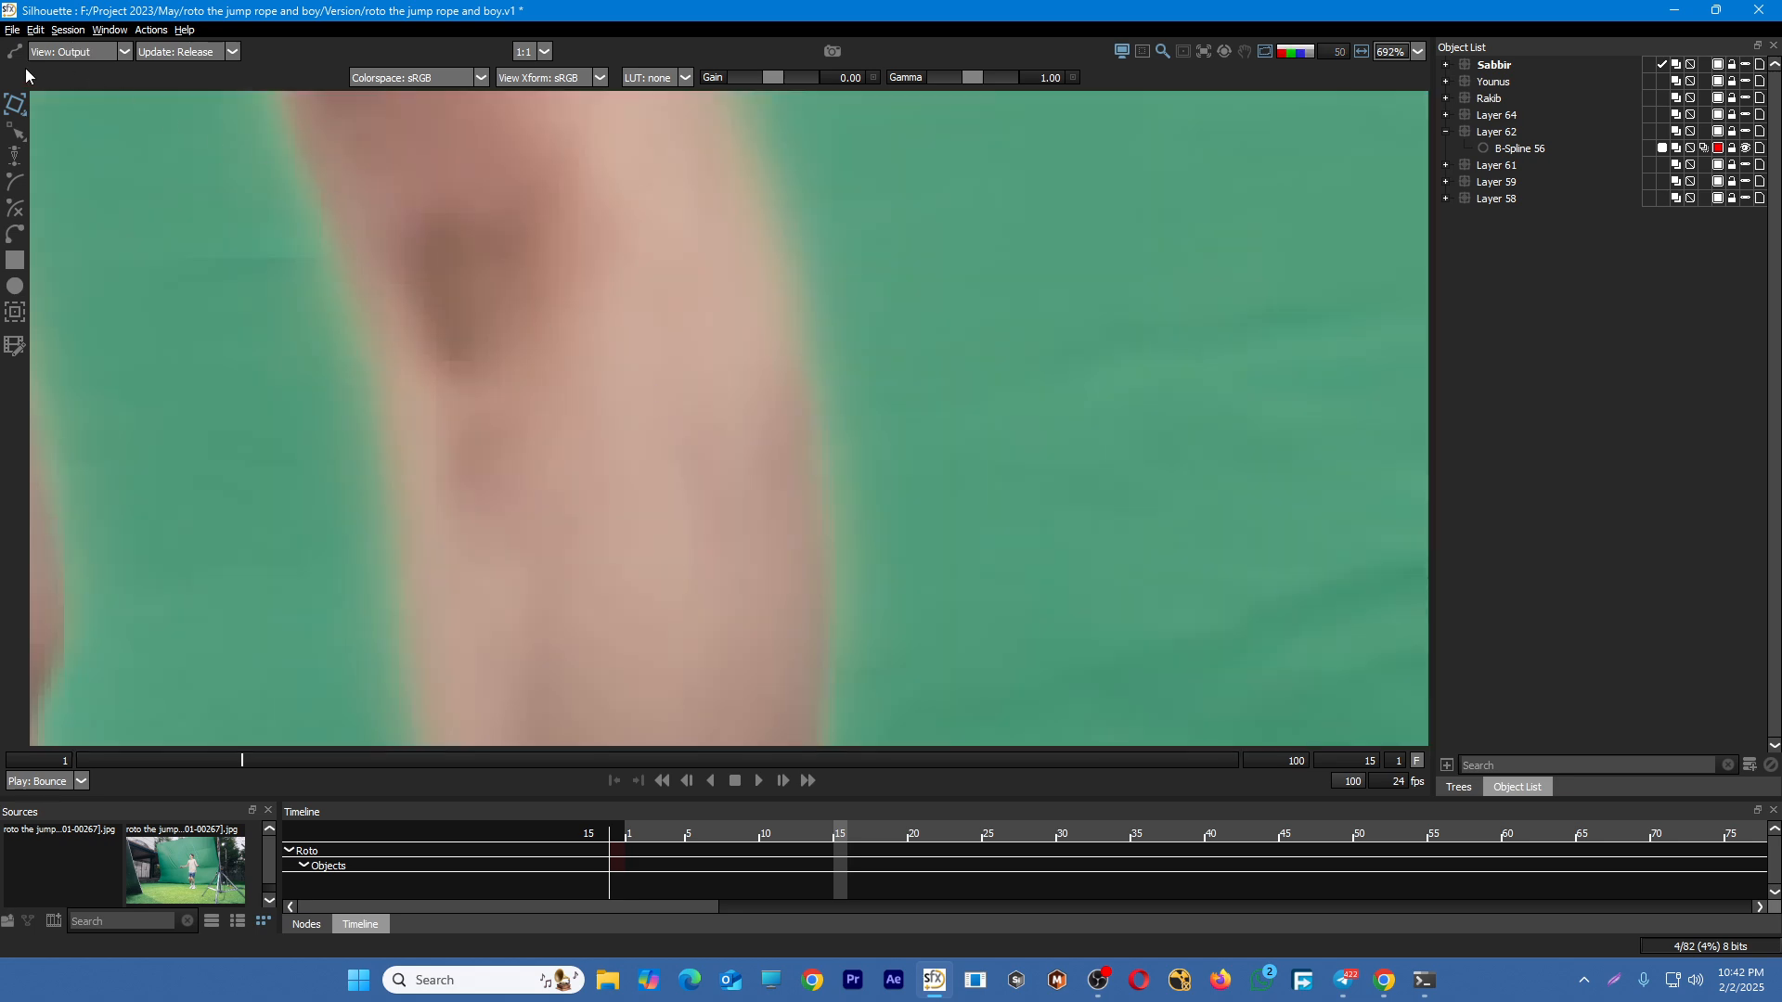
Look at the Zoom filter options in the Viewer preferences and examine the leg's pixels more closely
{"action": "left_click", "coordinate": [12, 29]}
{"action": "left_click", "coordinate": [109, 282]}
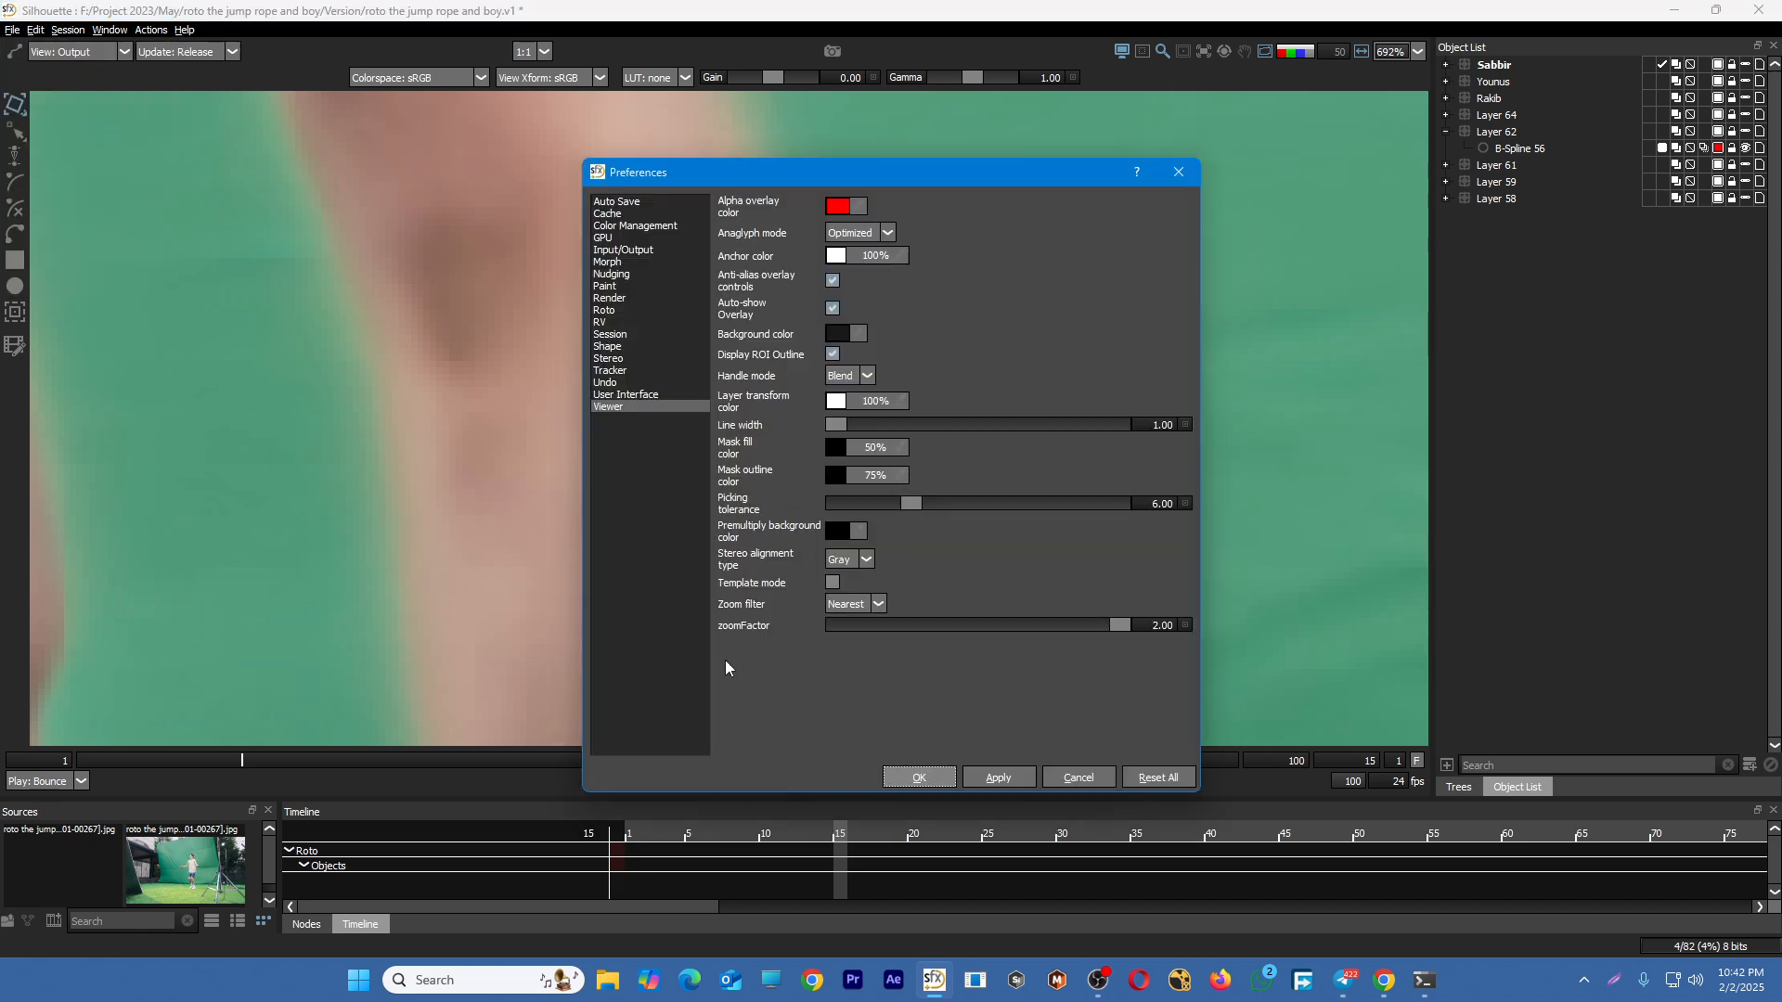
{"action": "left_click", "coordinate": [878, 604]}
{"action": "left_click", "coordinate": [918, 777]}
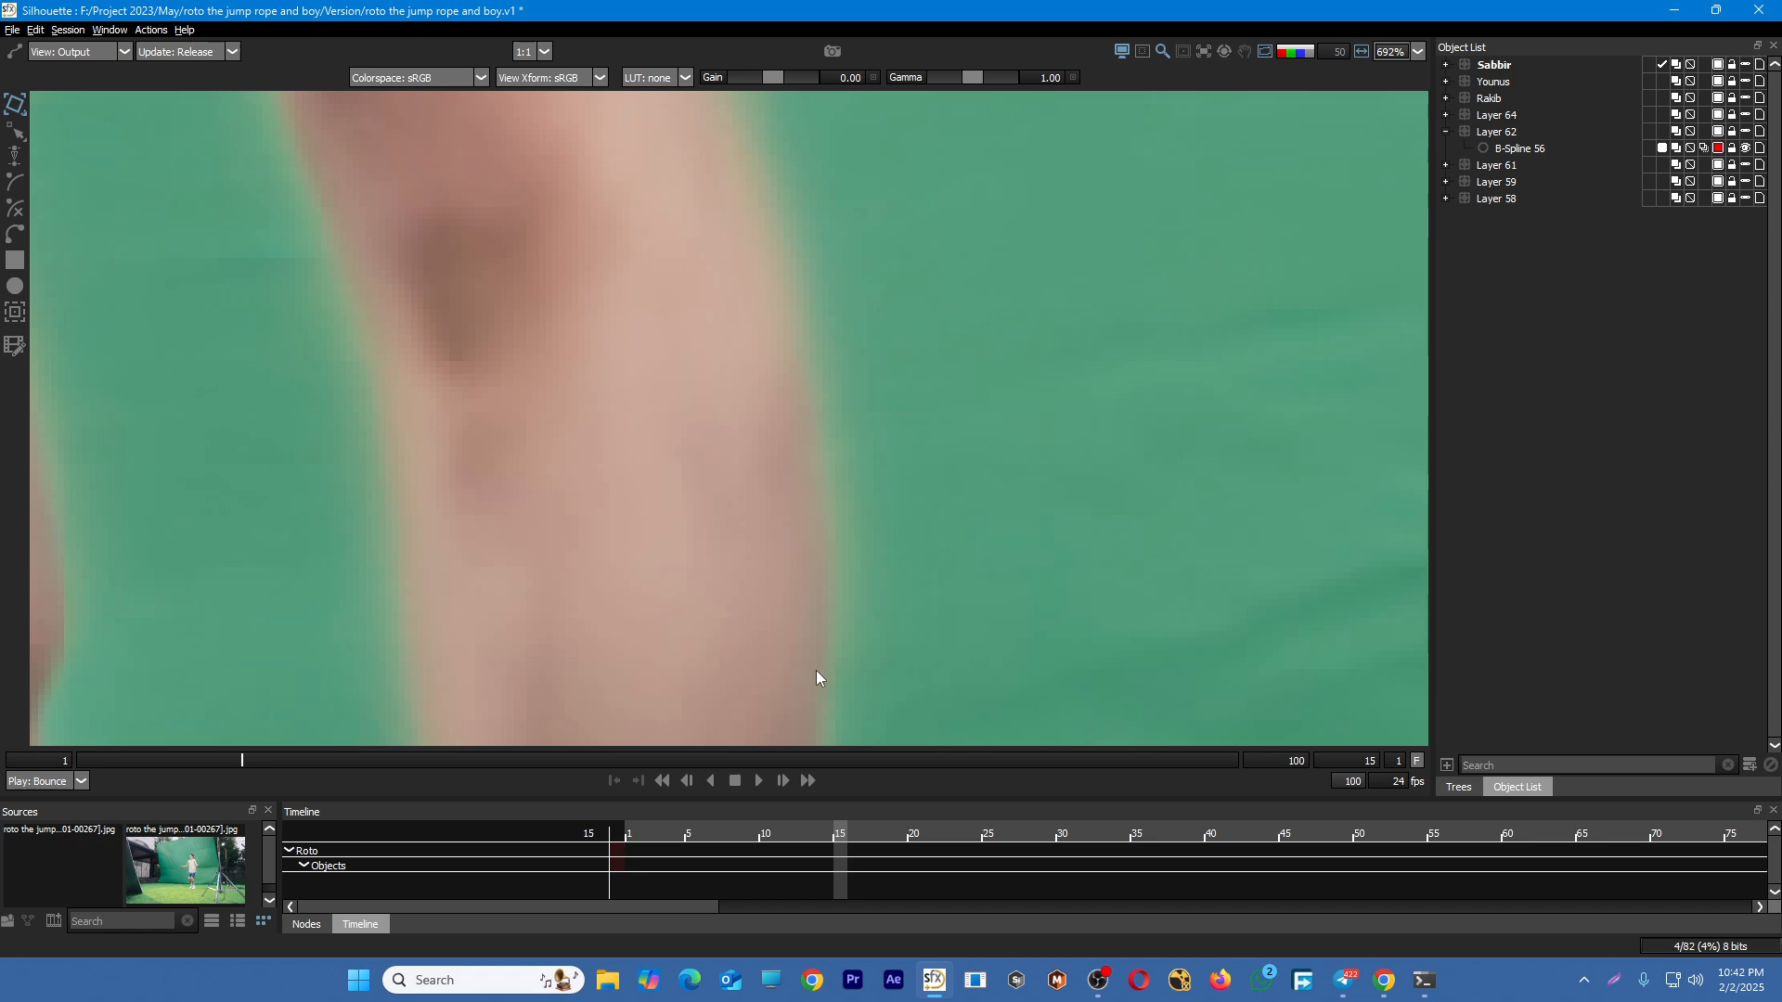
{"action": "scroll", "coordinate": [939, 419], "scroll_direction": "up", "scroll_amount": 2}
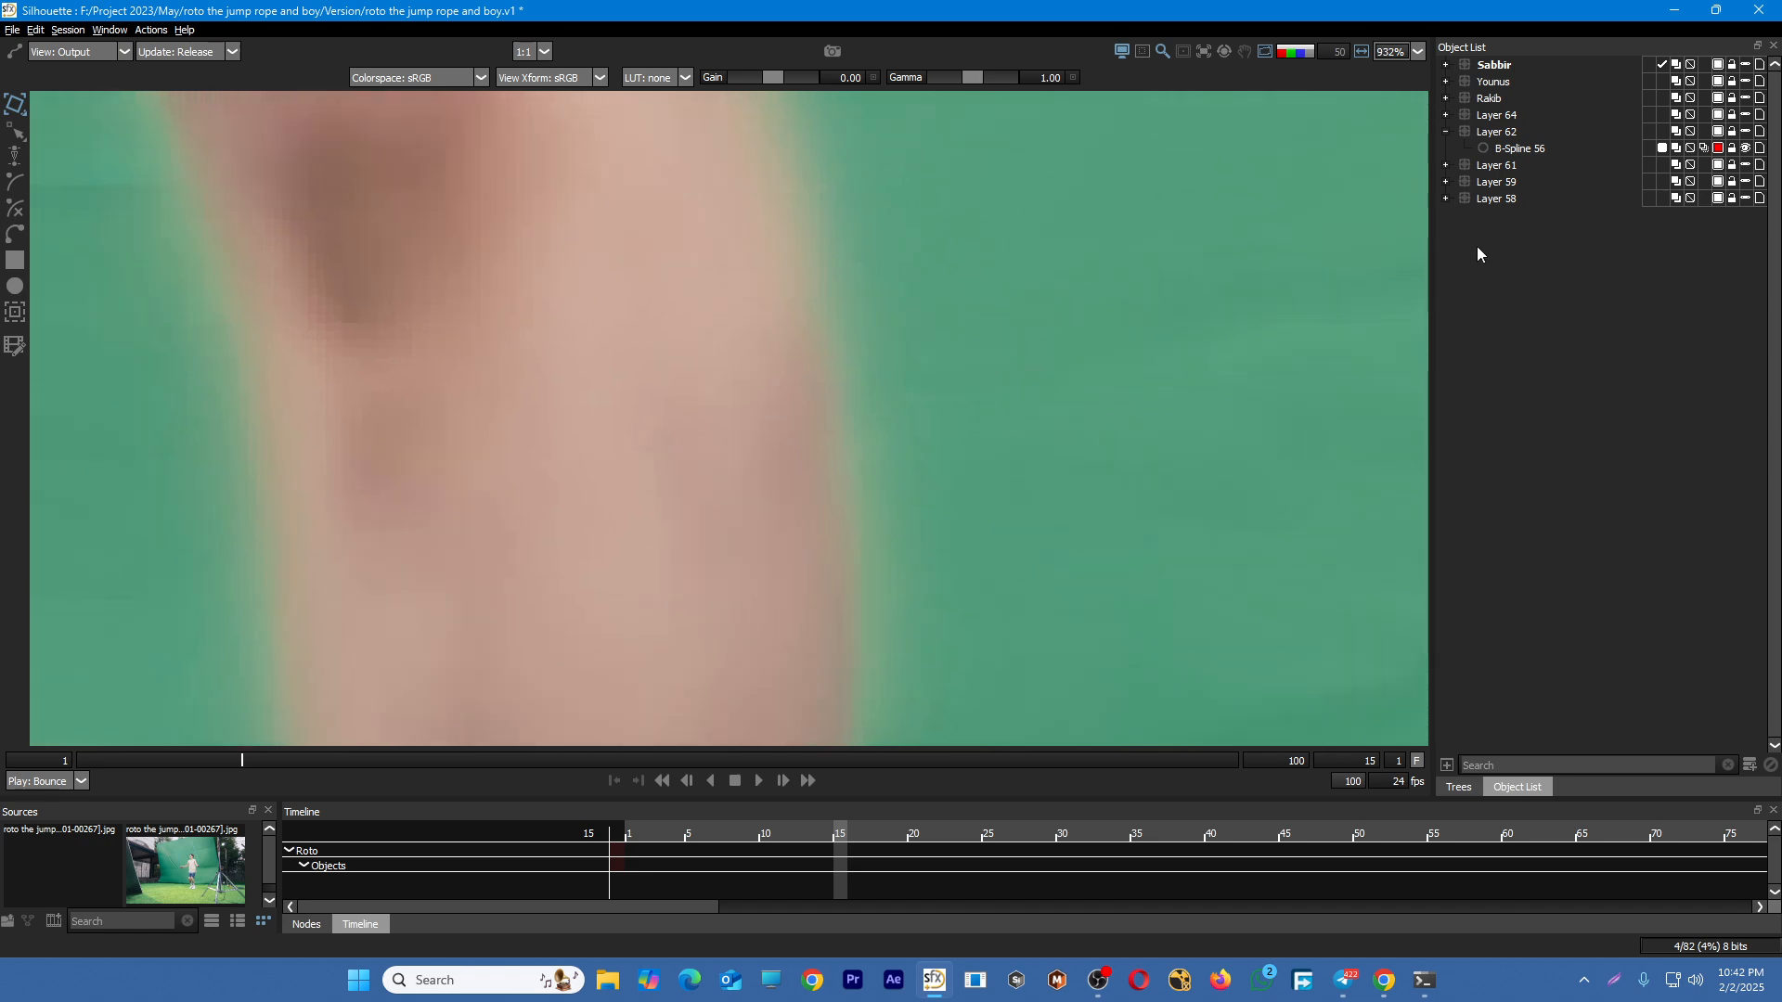
Show the boy's layer and inspect the cut-out legs in Color Comp view with the spline outlines hidden
{"action": "left_click", "coordinate": [1746, 65]}
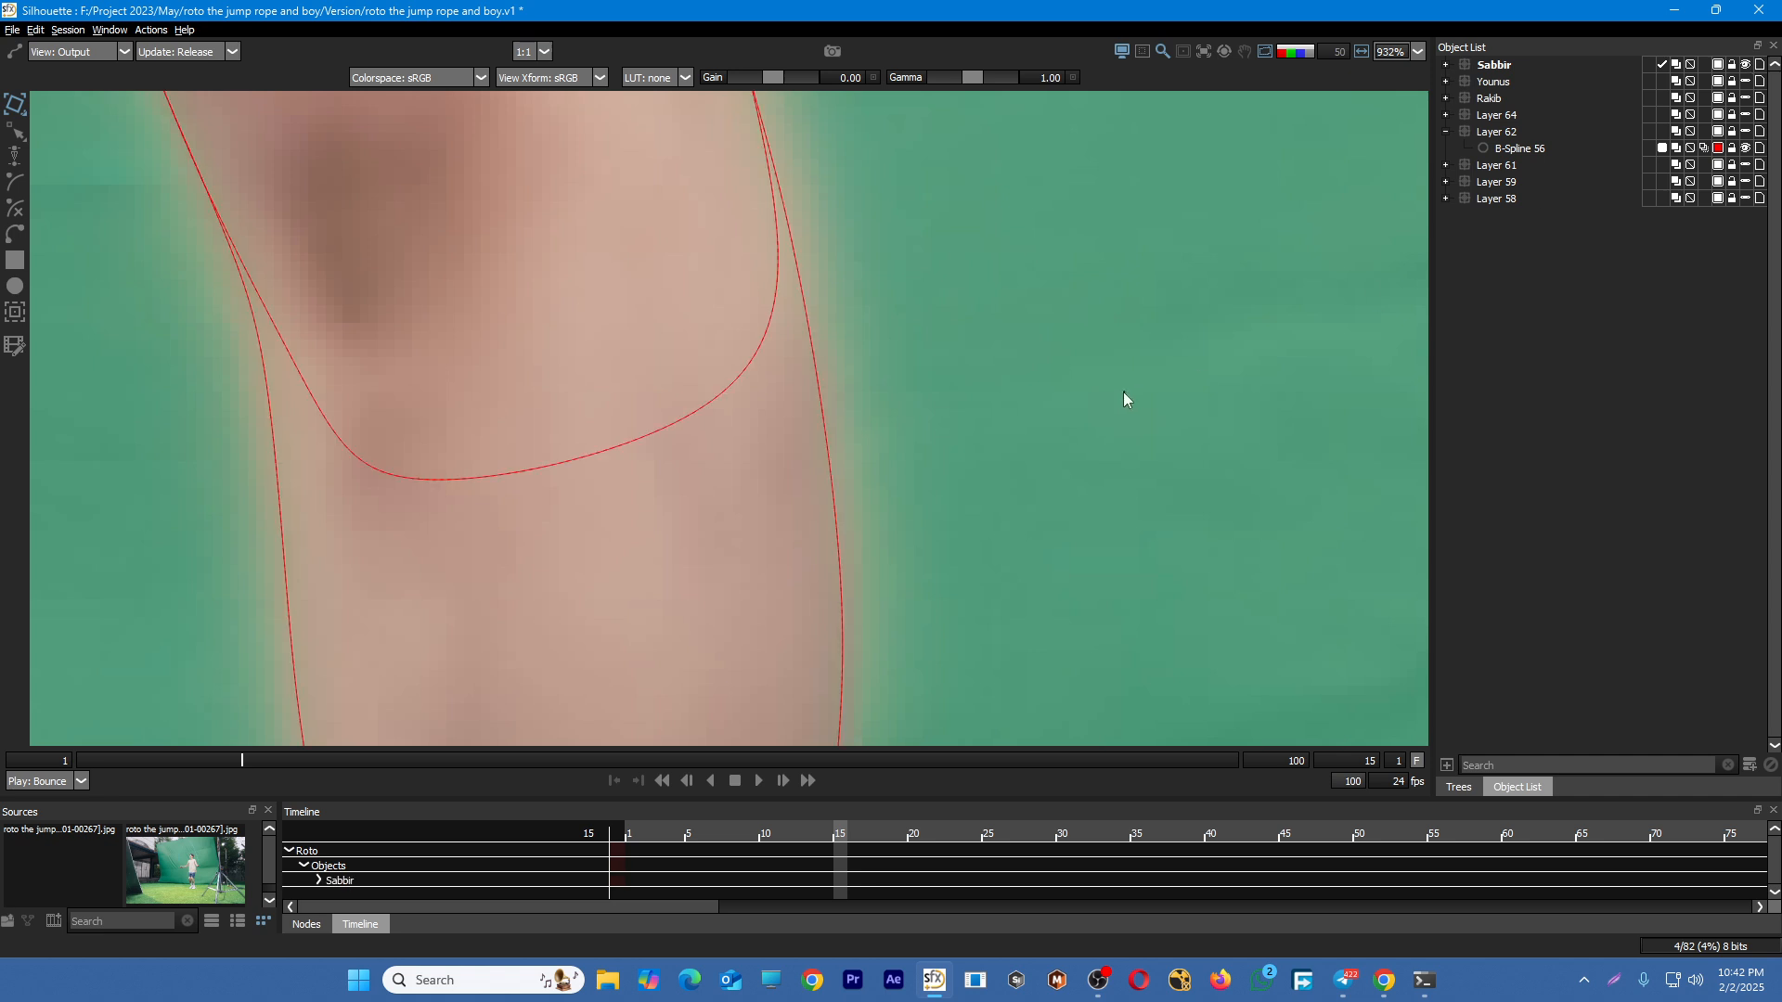
{"action": "key", "text": "3"}
{"action": "key", "text": "o"}
{"action": "key", "text": "f"}
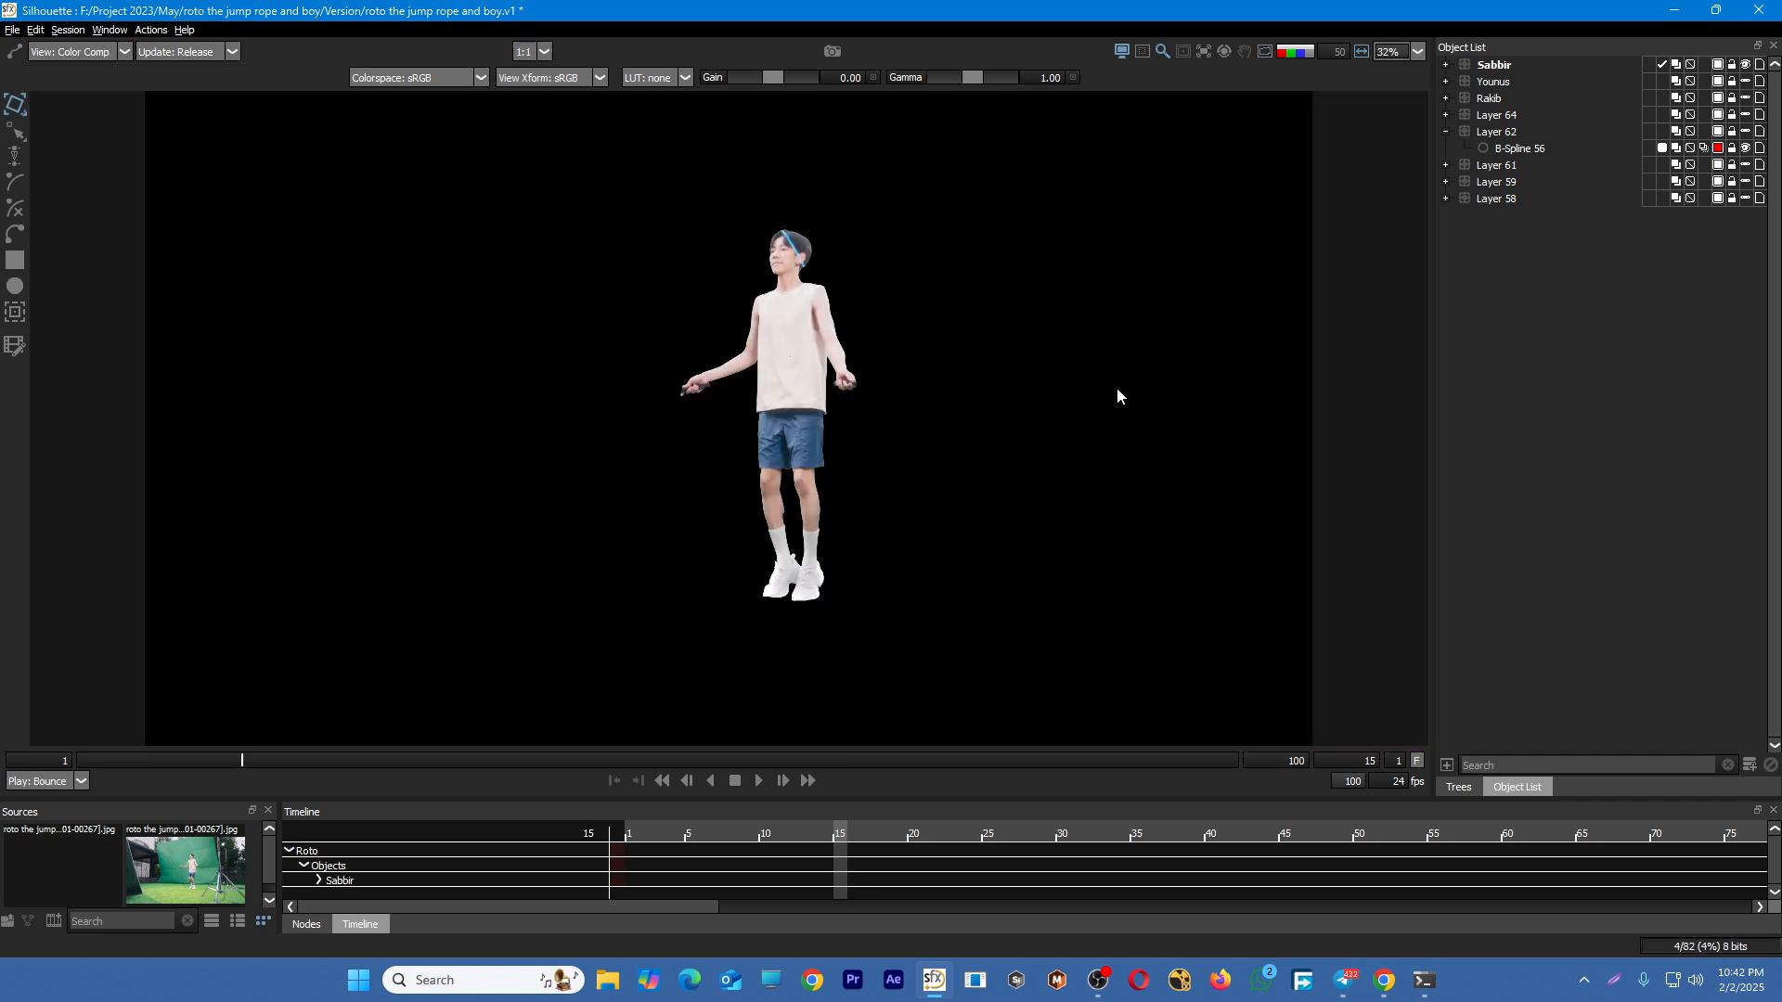
{"action": "scroll", "coordinate": [752, 582], "scroll_direction": "up", "scroll_amount": 10}
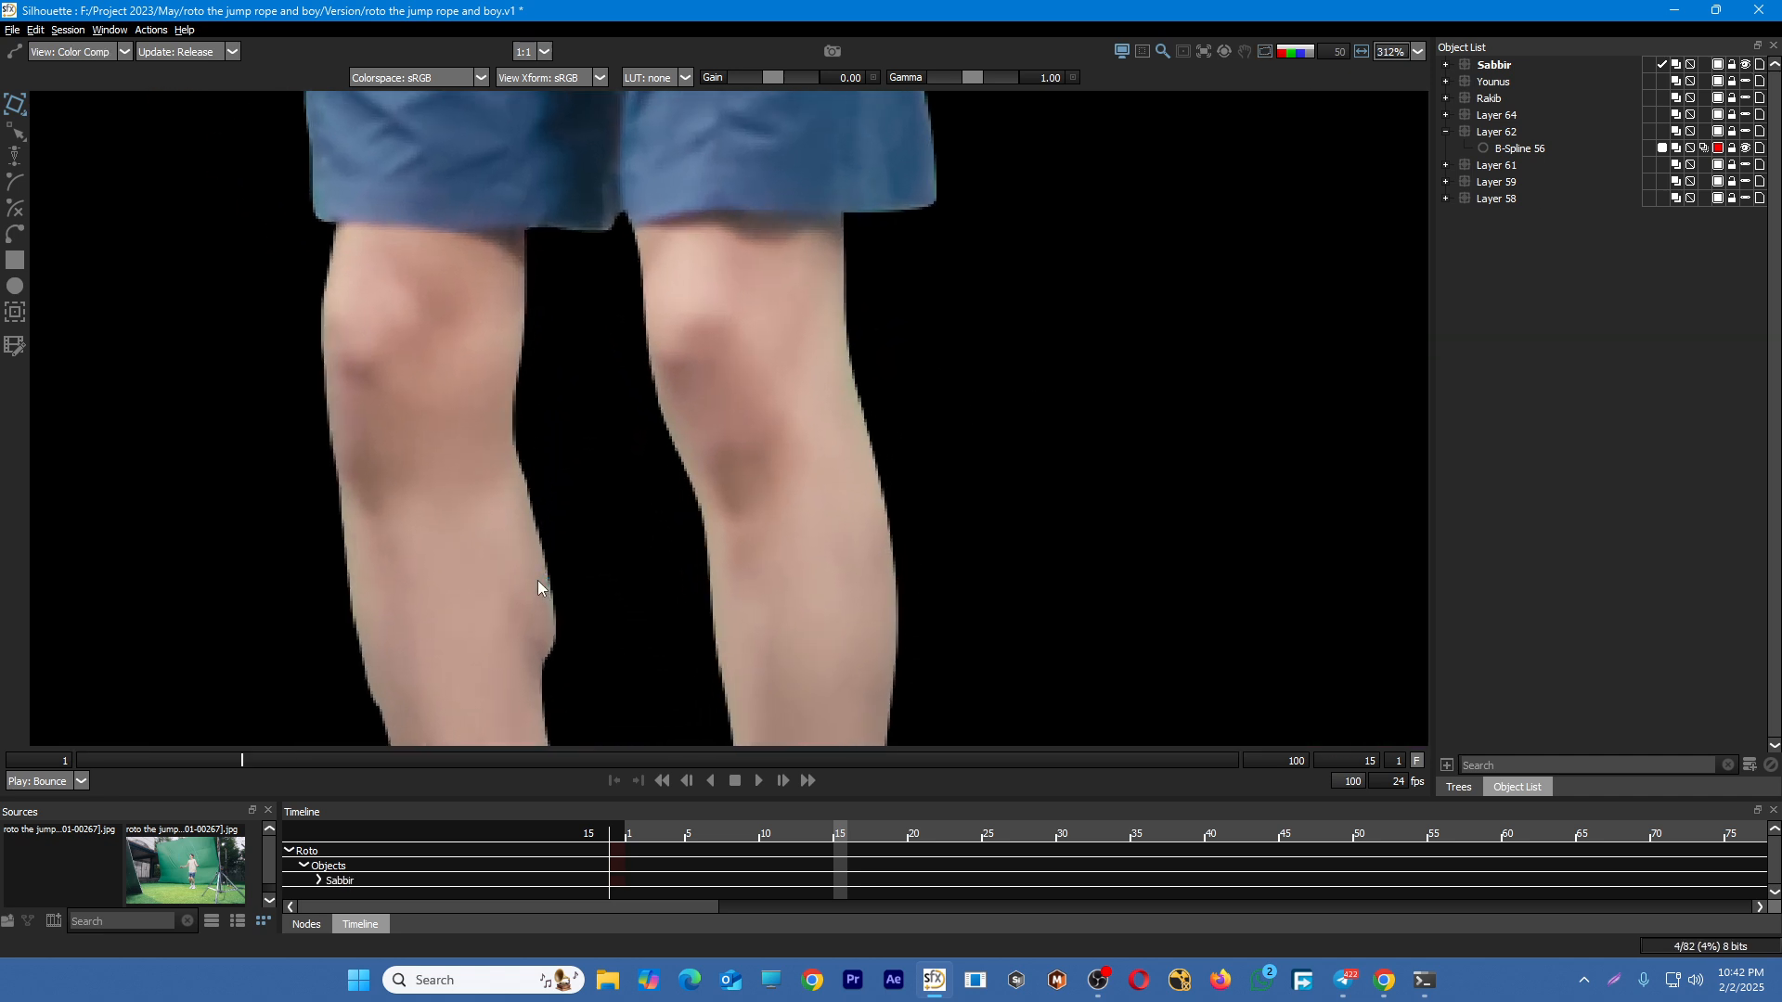
Check the roto over the plate in Output view, toggling the red alpha overlay and the spline outlines
{"action": "key", "text": "3"}
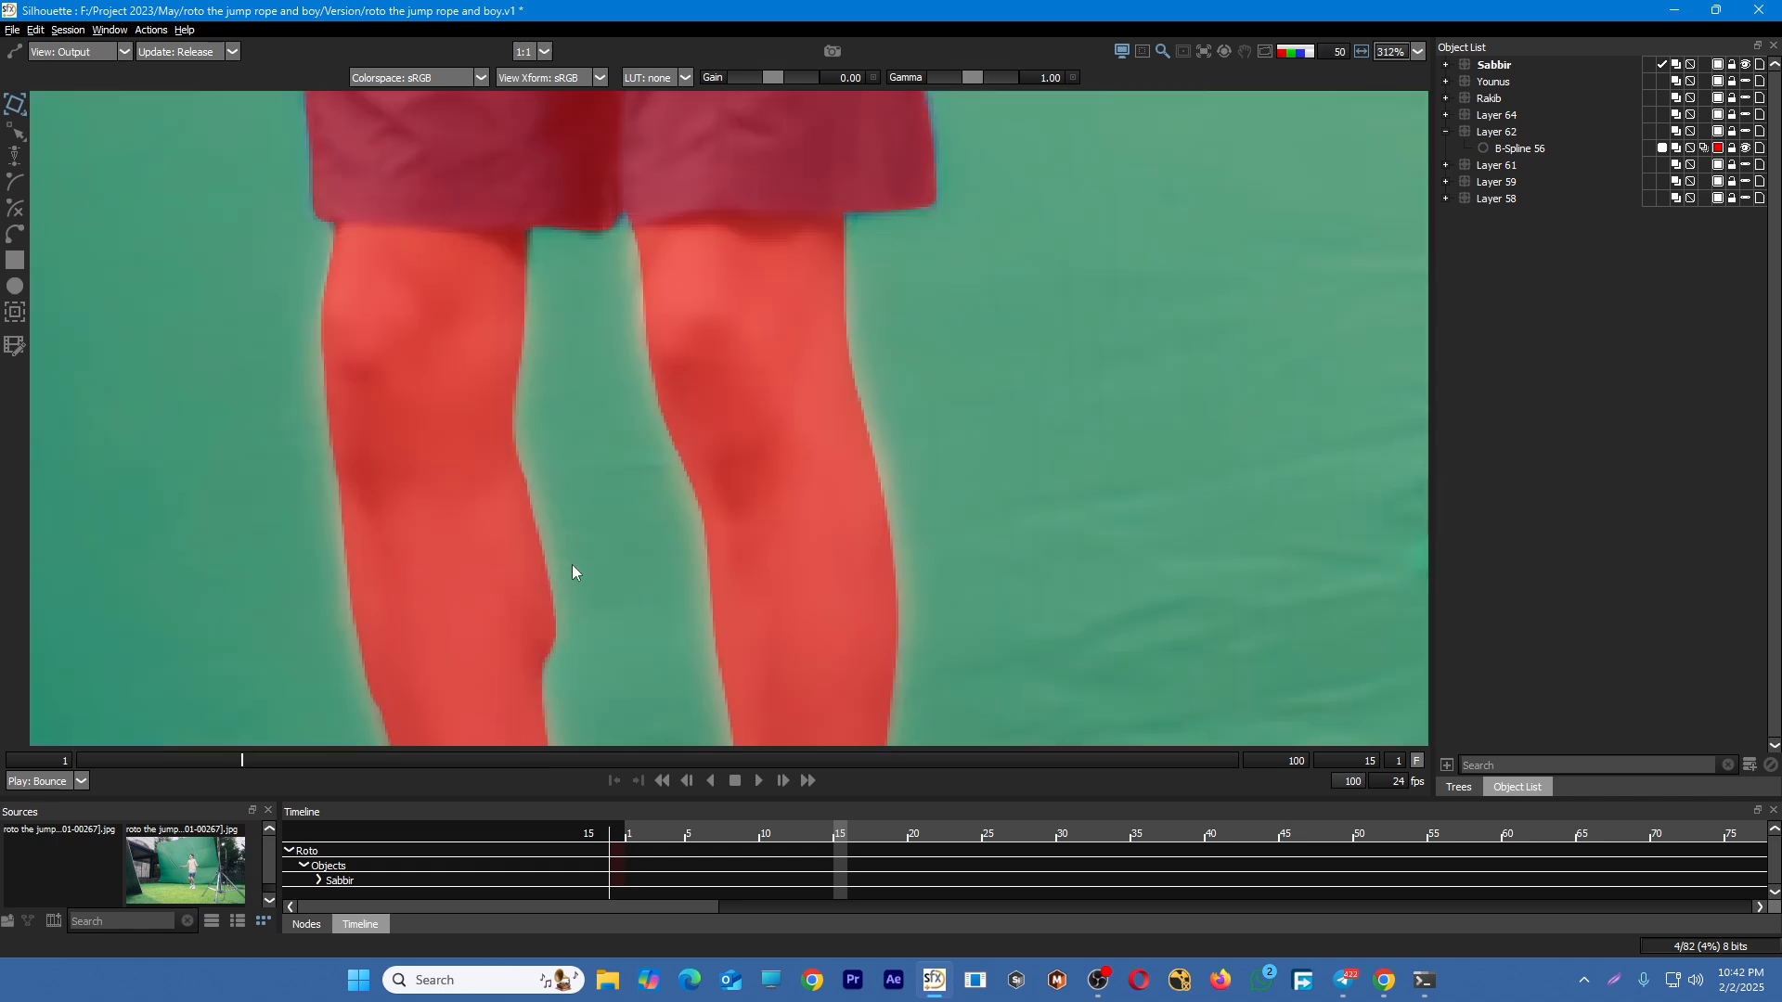
{"action": "key", "text": "a"}
{"action": "key", "text": "a"}
{"action": "key", "text": "o"}
{"action": "key", "text": "f"}
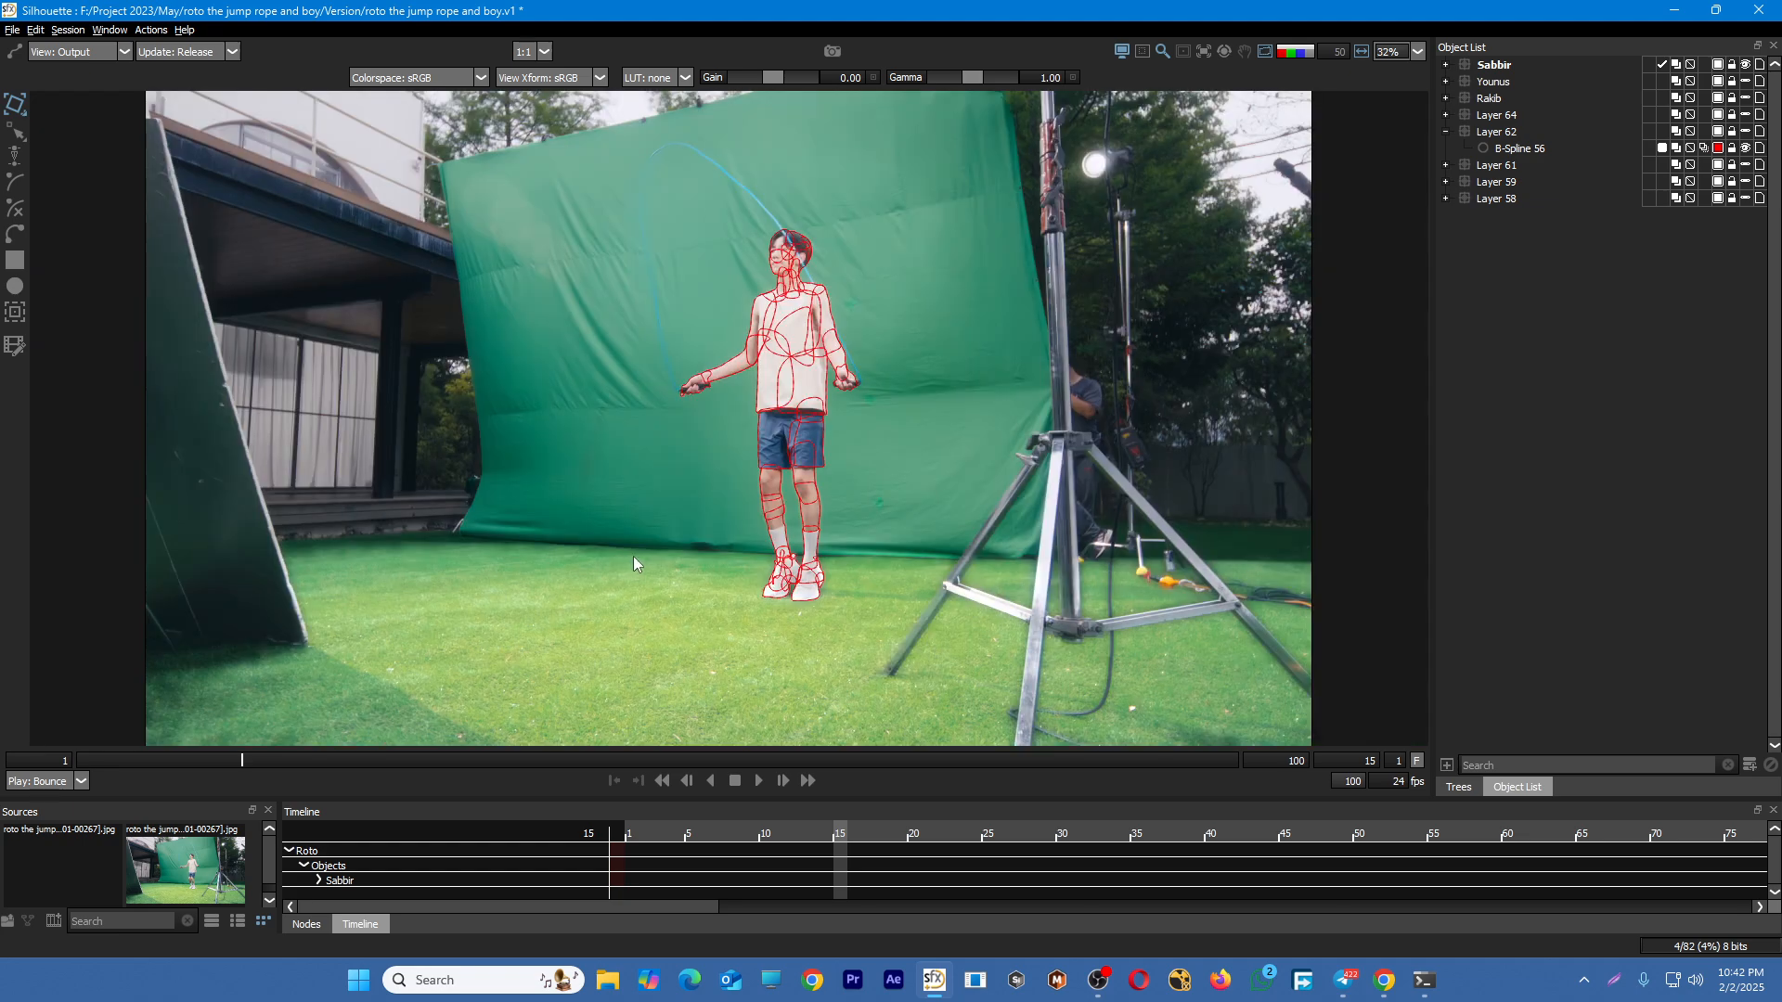
{"action": "scroll", "coordinate": [650, 548], "scroll_direction": "up", "scroll_amount": 5}
{"action": "key", "text": "o"}
{"action": "key", "text": "o"}
{"action": "key", "text": "f"}
{"action": "scroll", "coordinate": [959, 475], "scroll_direction": "up", "scroll_amount": 4}
Hide the boy's layer and add a new empty layer above it, with the whole frame fitted
{"action": "left_click", "coordinate": [1743, 66]}
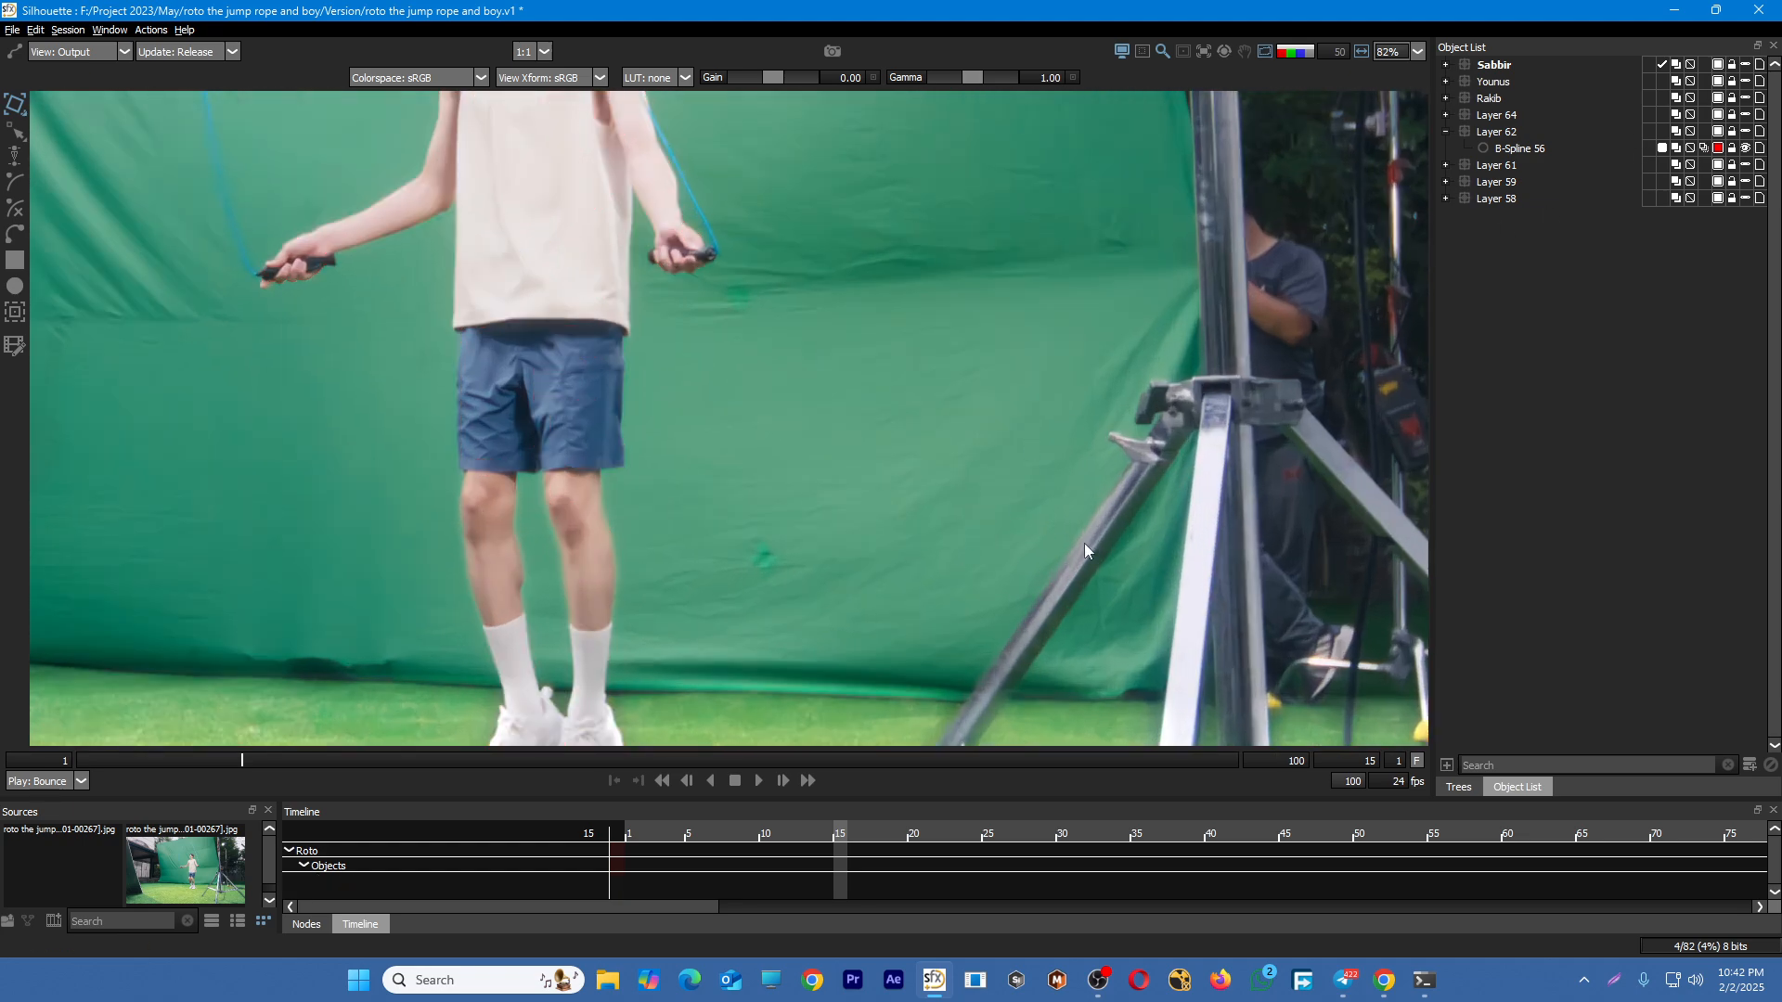
{"action": "key", "text": "ctrl+l"}
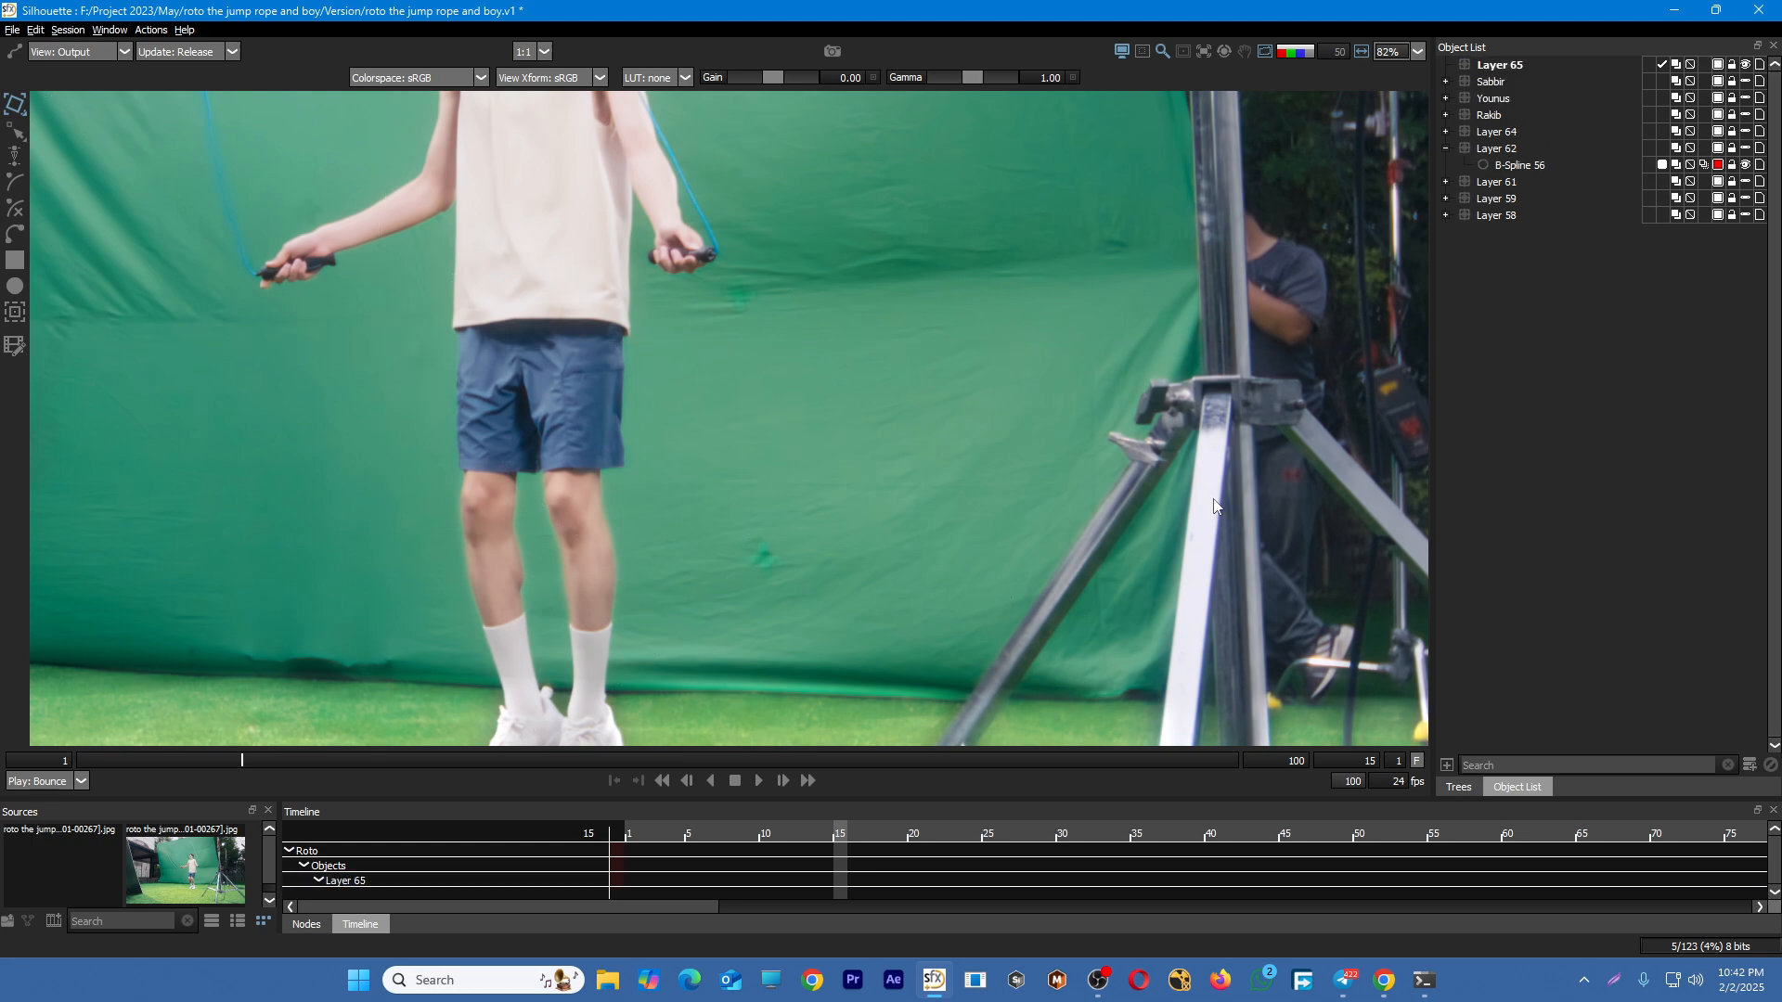
{"action": "key", "text": "f"}
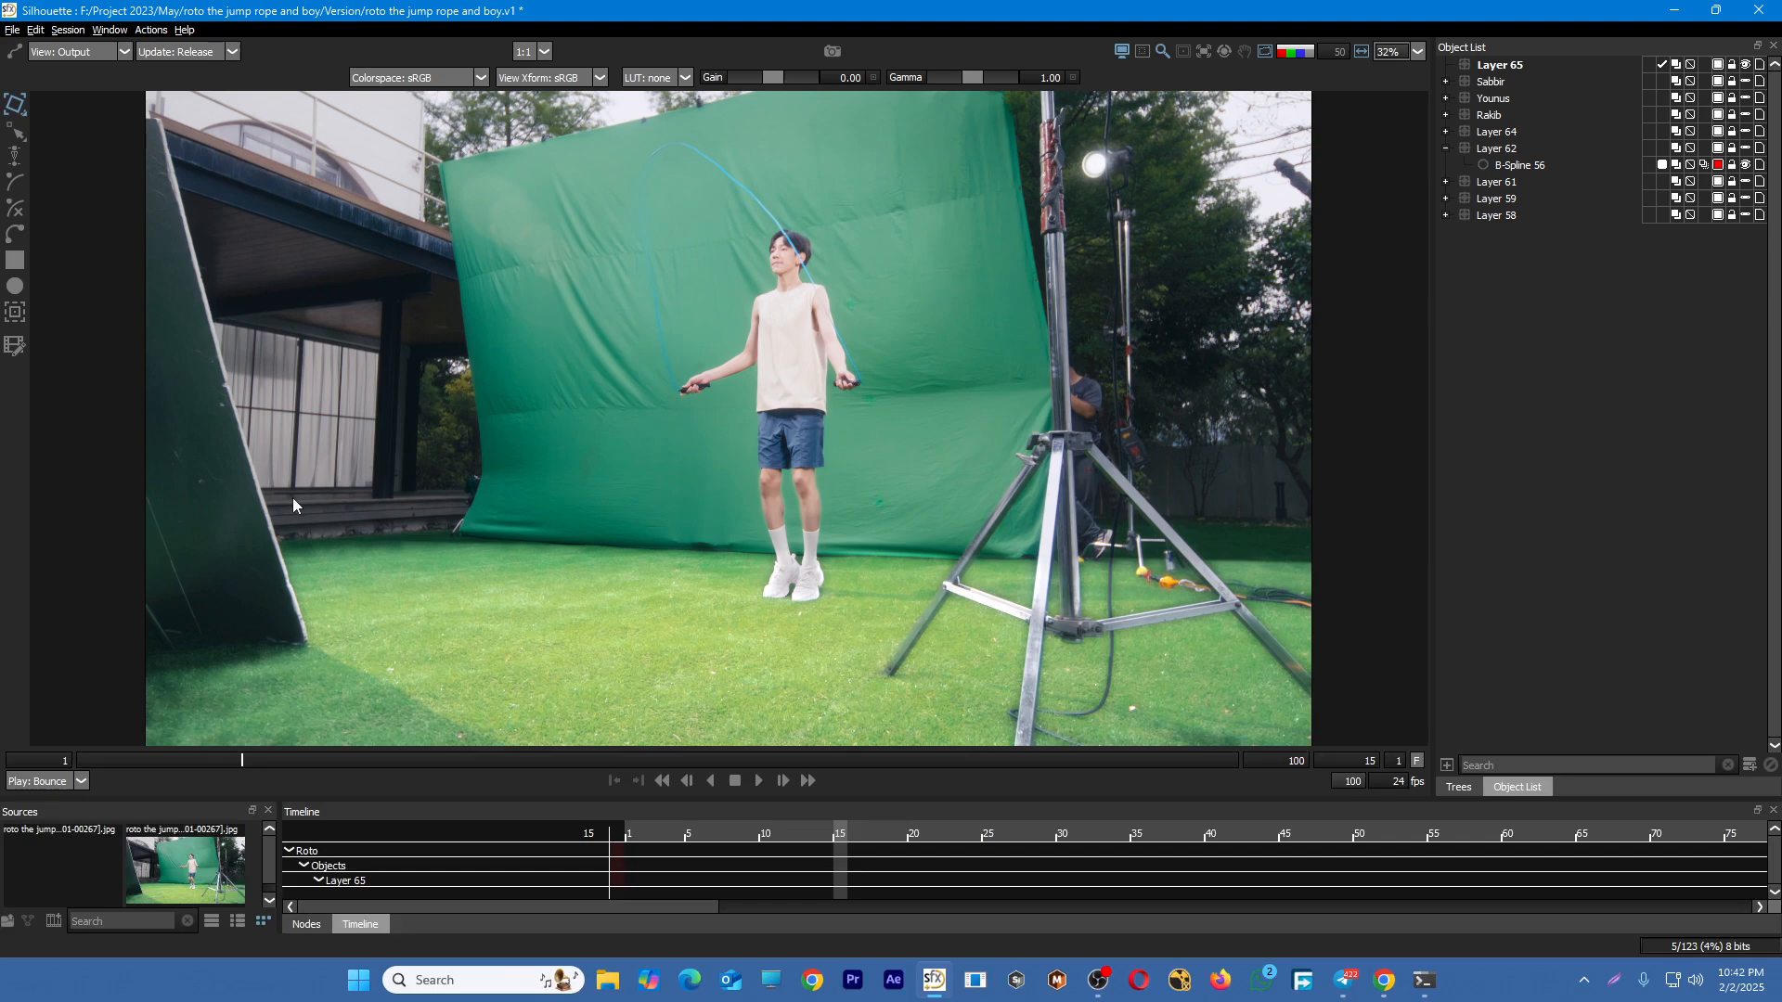
Open the tracker and look over the Point Tracker and Planar Tracker settings, ending on the mocha Tracker
{"action": "left_click", "coordinate": [21, 321]}
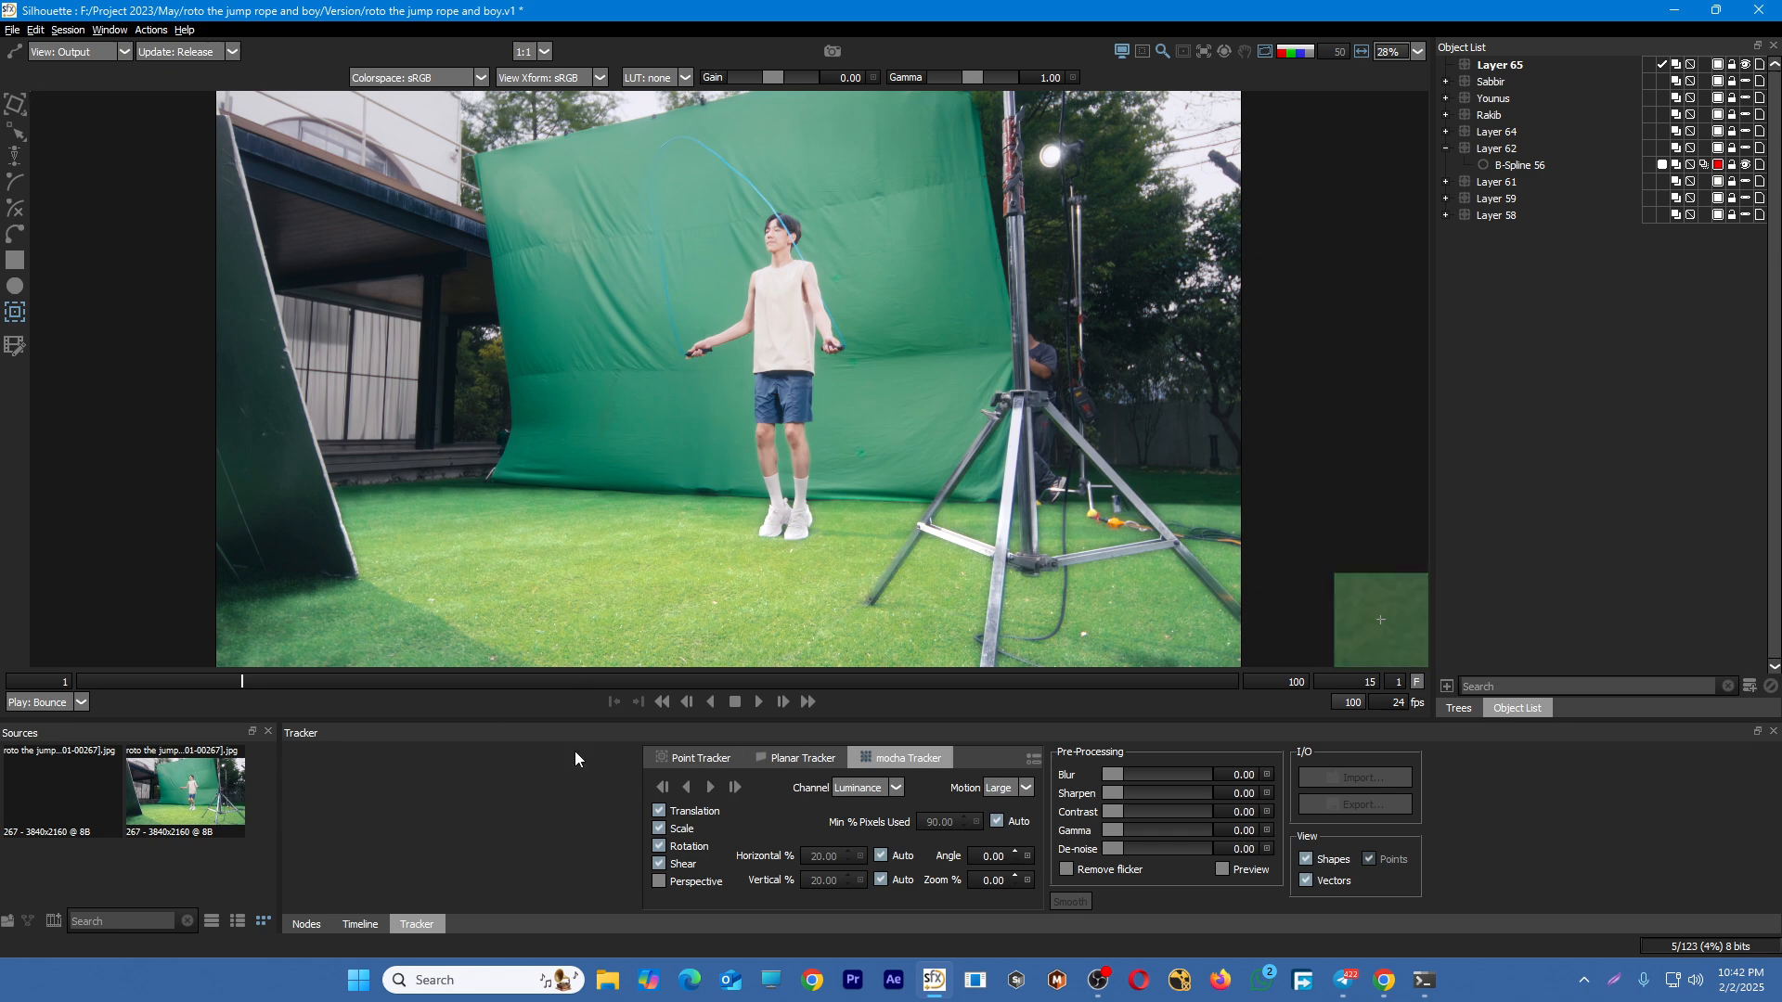
{"action": "left_click", "coordinate": [707, 761]}
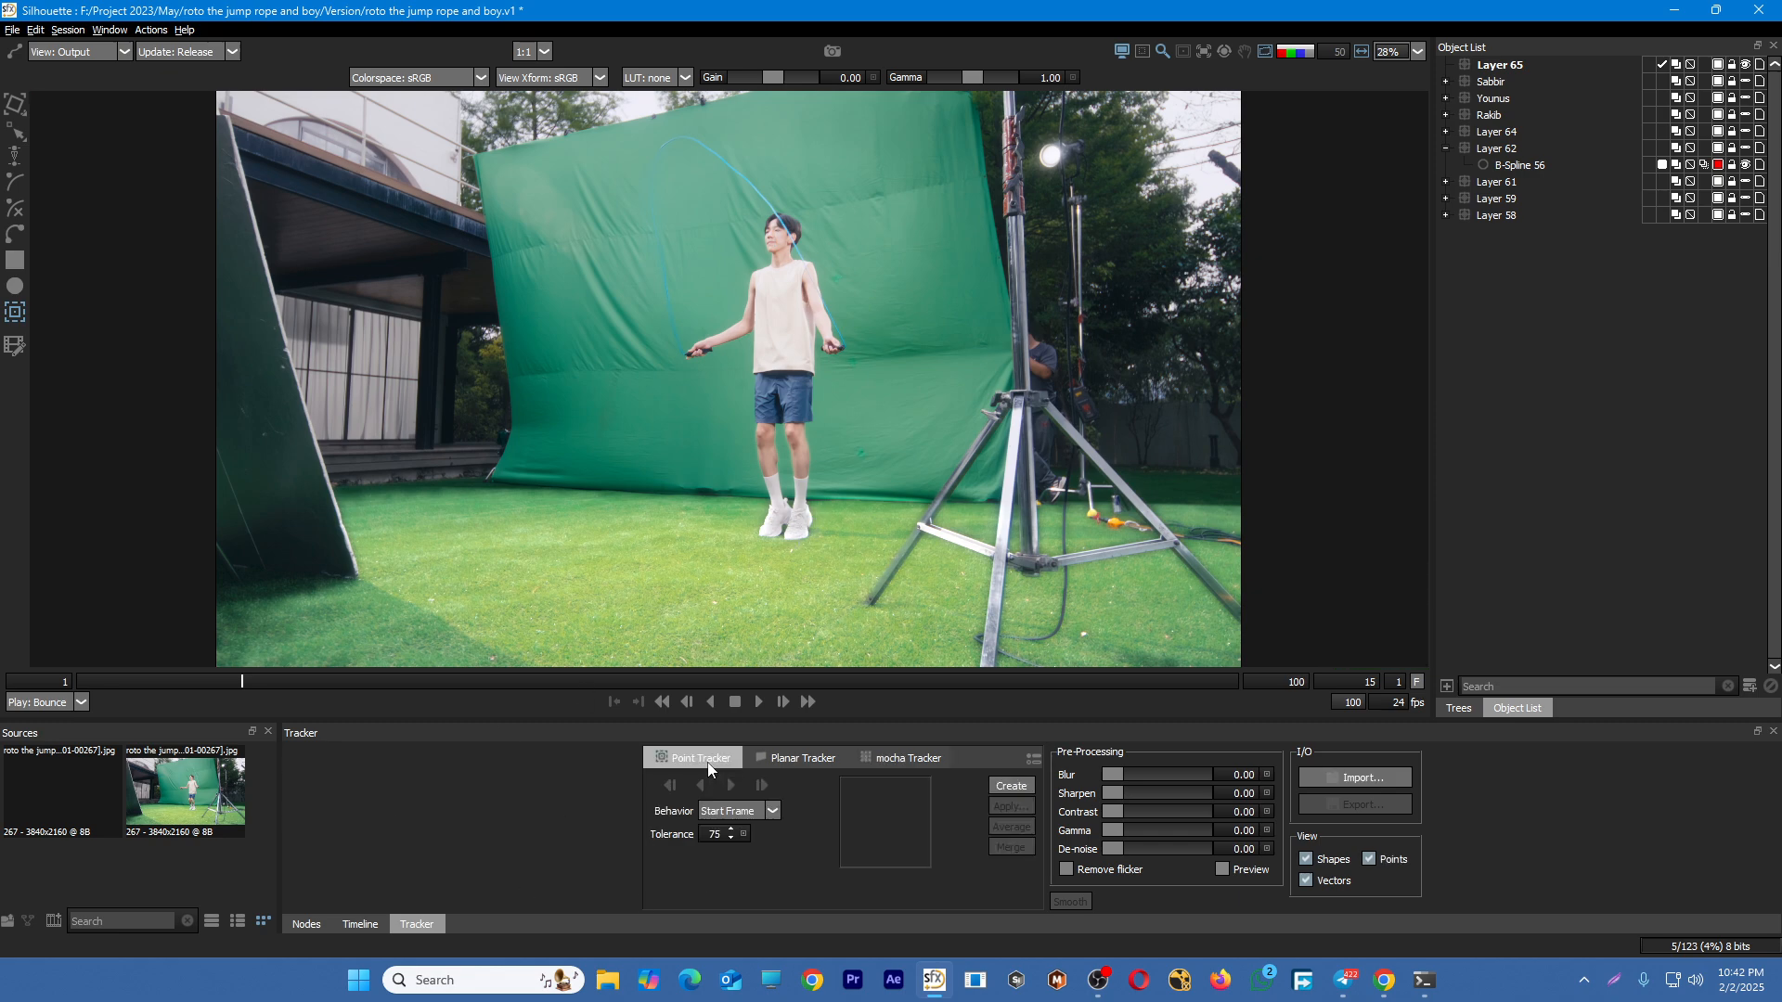
{"action": "left_click", "coordinate": [796, 759]}
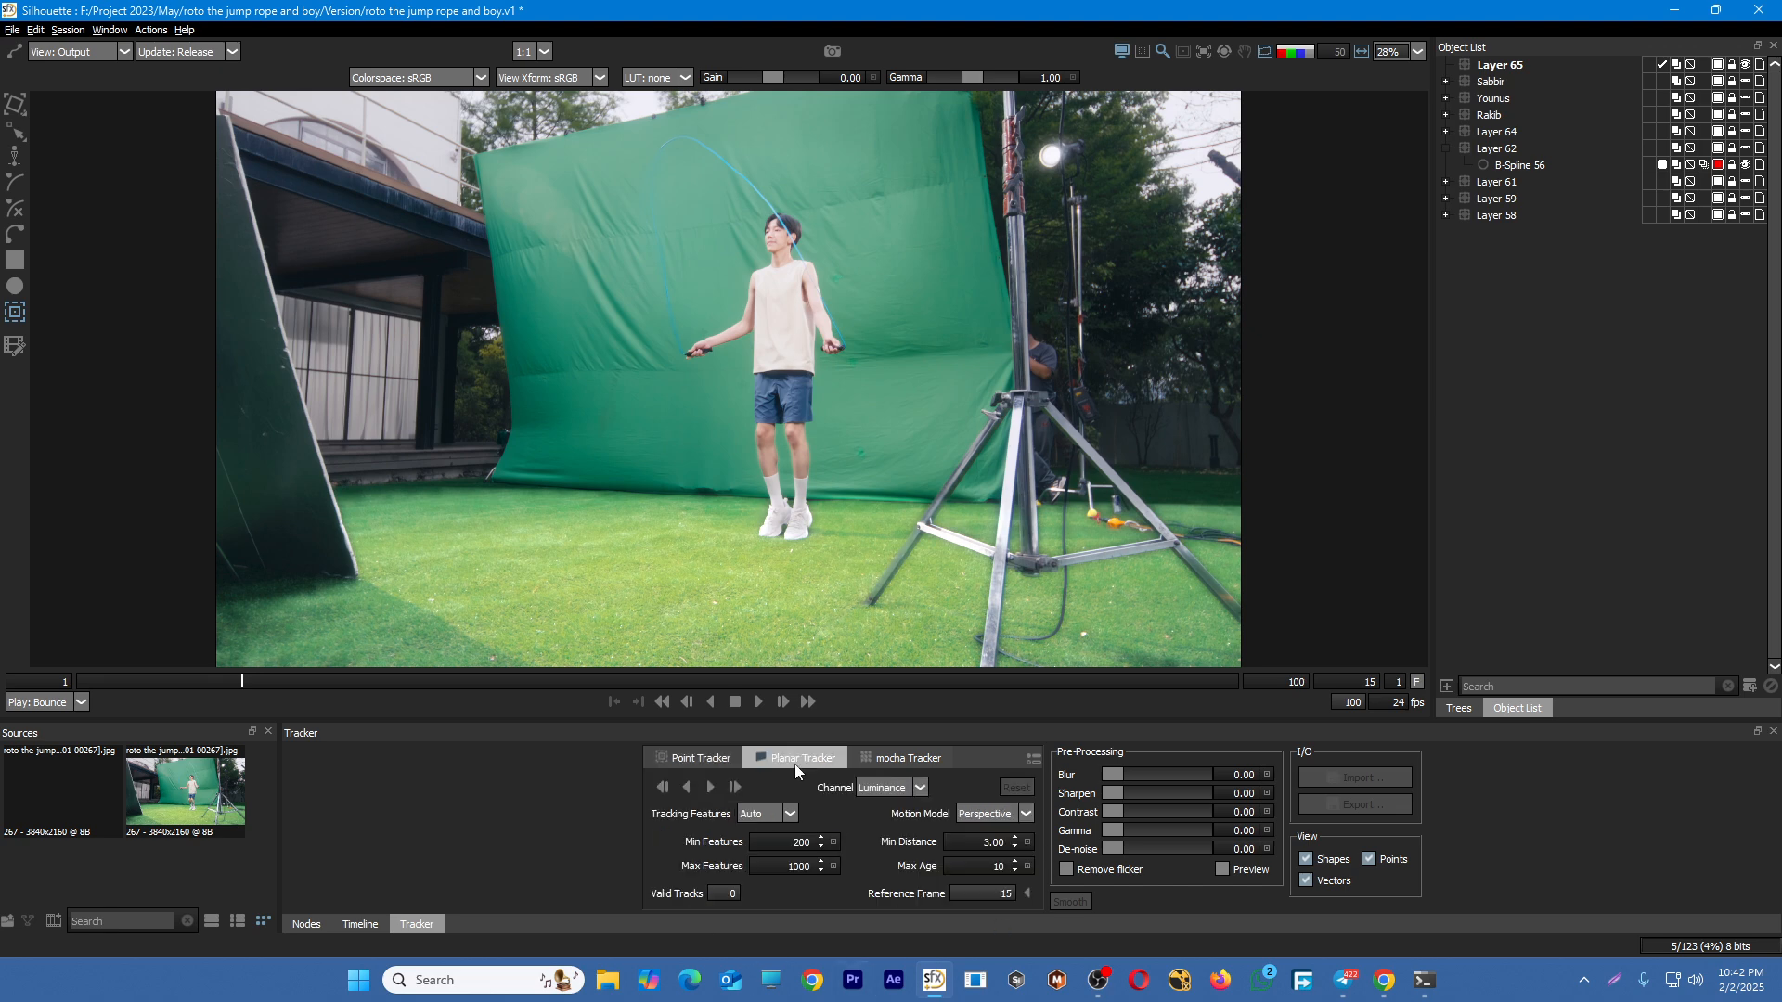
{"action": "left_click", "coordinate": [909, 759]}
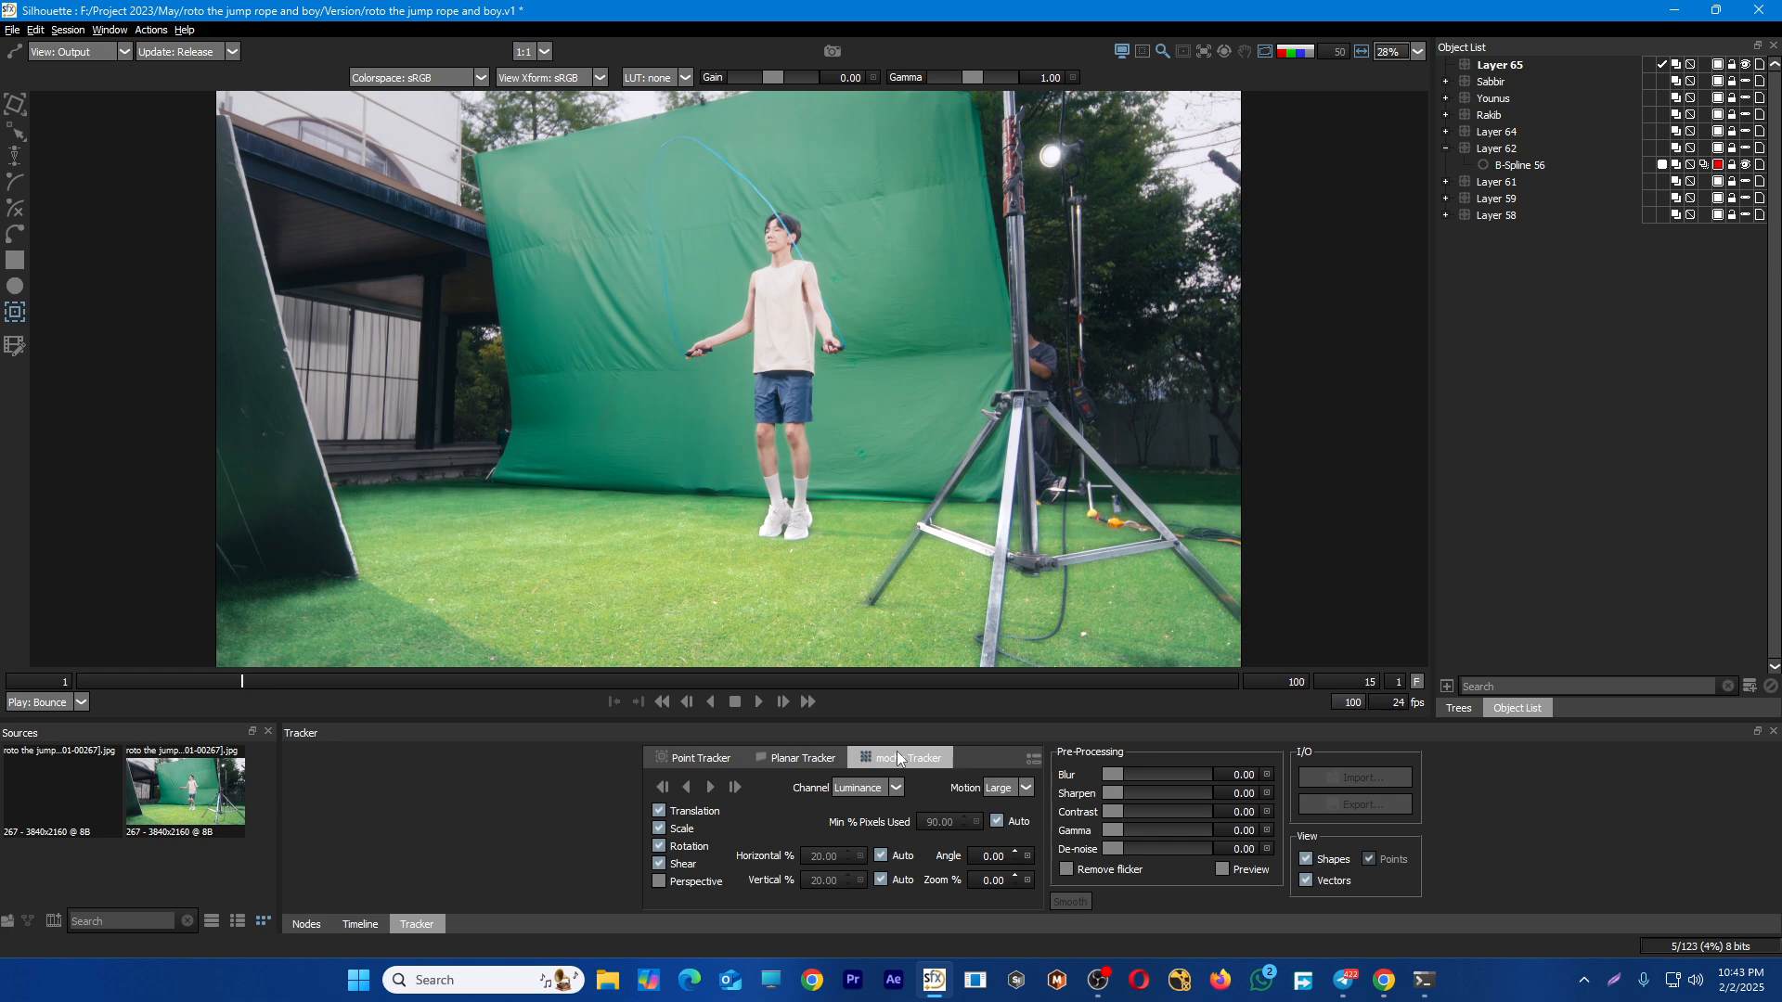
Examine the boy's lower legs and shorts up close as a tracking area, settling on frame 17
{"action": "scroll", "coordinate": [800, 453], "scroll_direction": "up", "scroll_amount": 1}
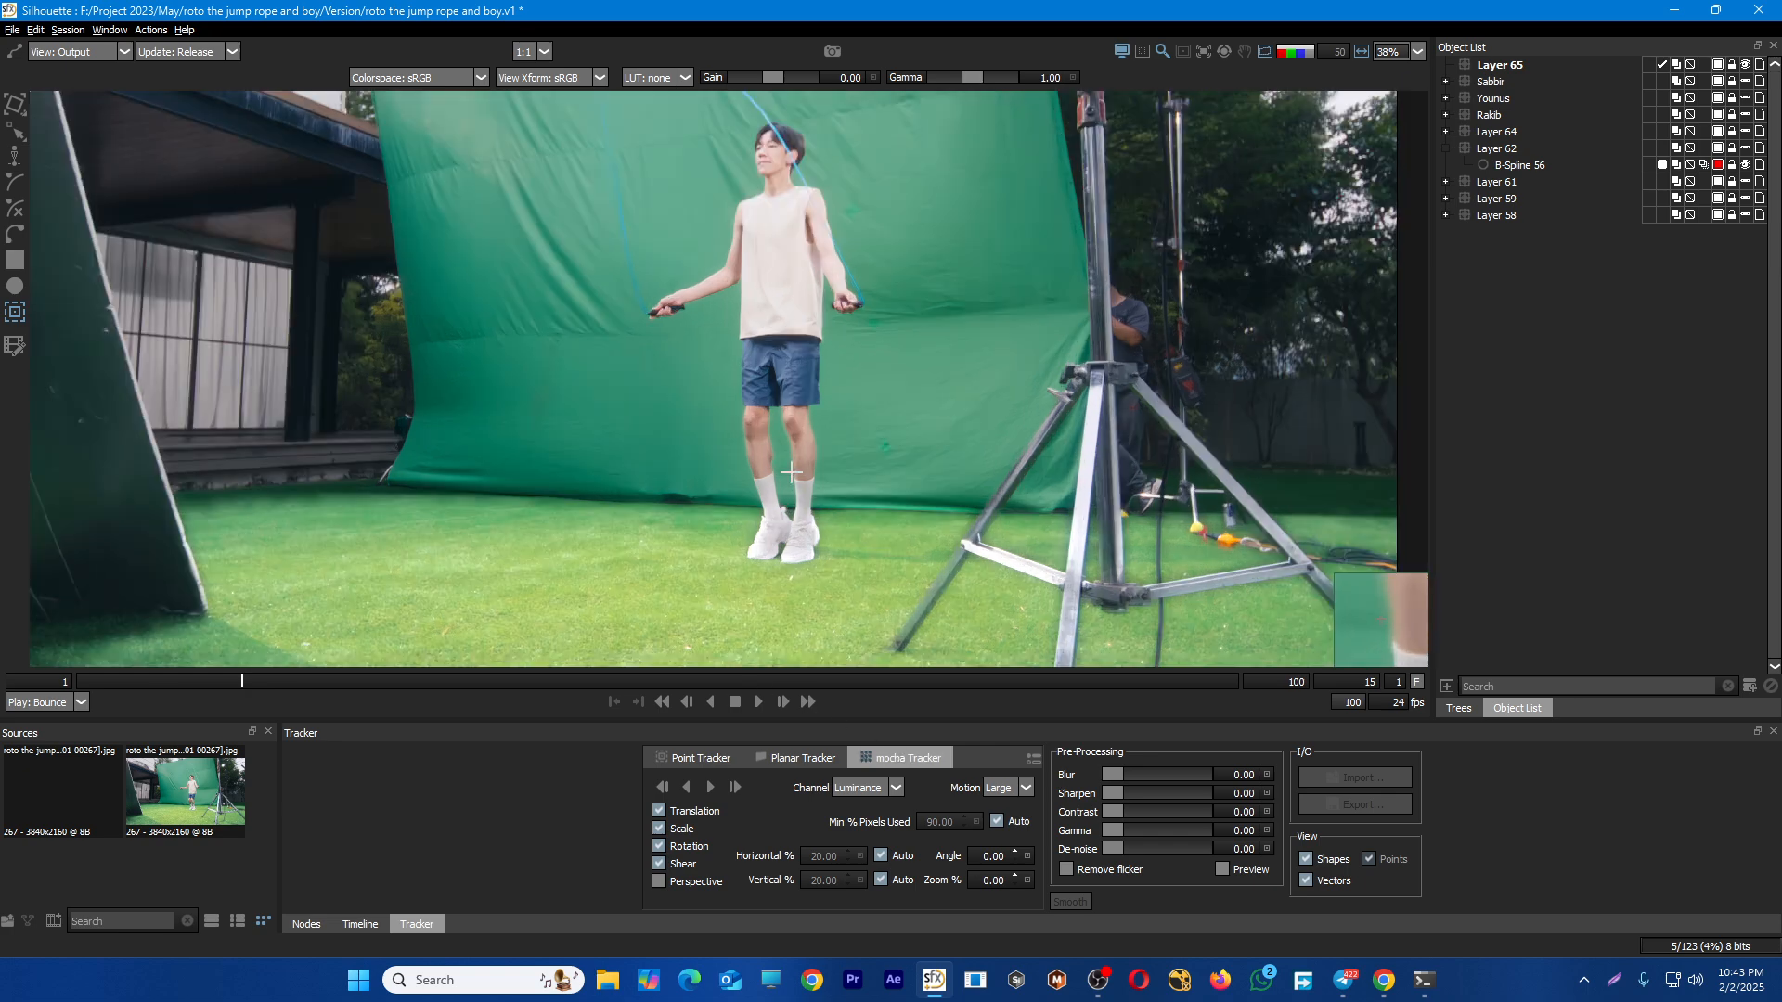
{"action": "scroll", "coordinate": [841, 428], "scroll_direction": "up", "scroll_amount": 3}
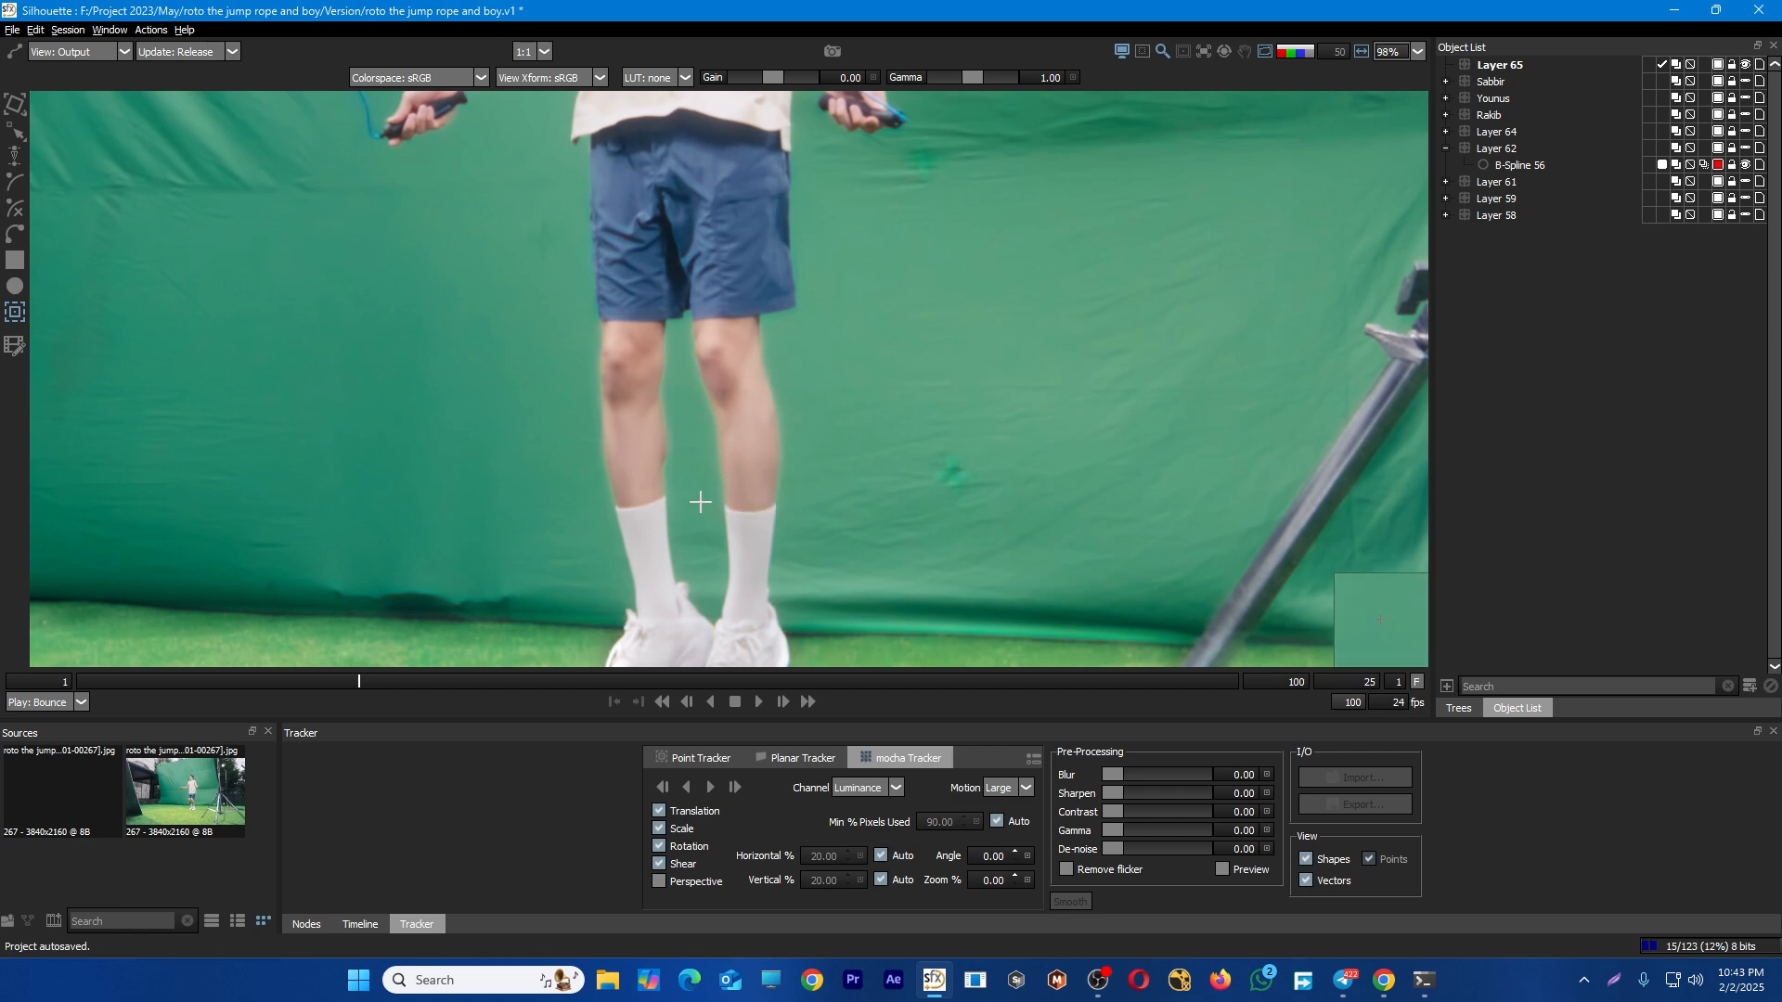
{"action": "key", "text": "j"}
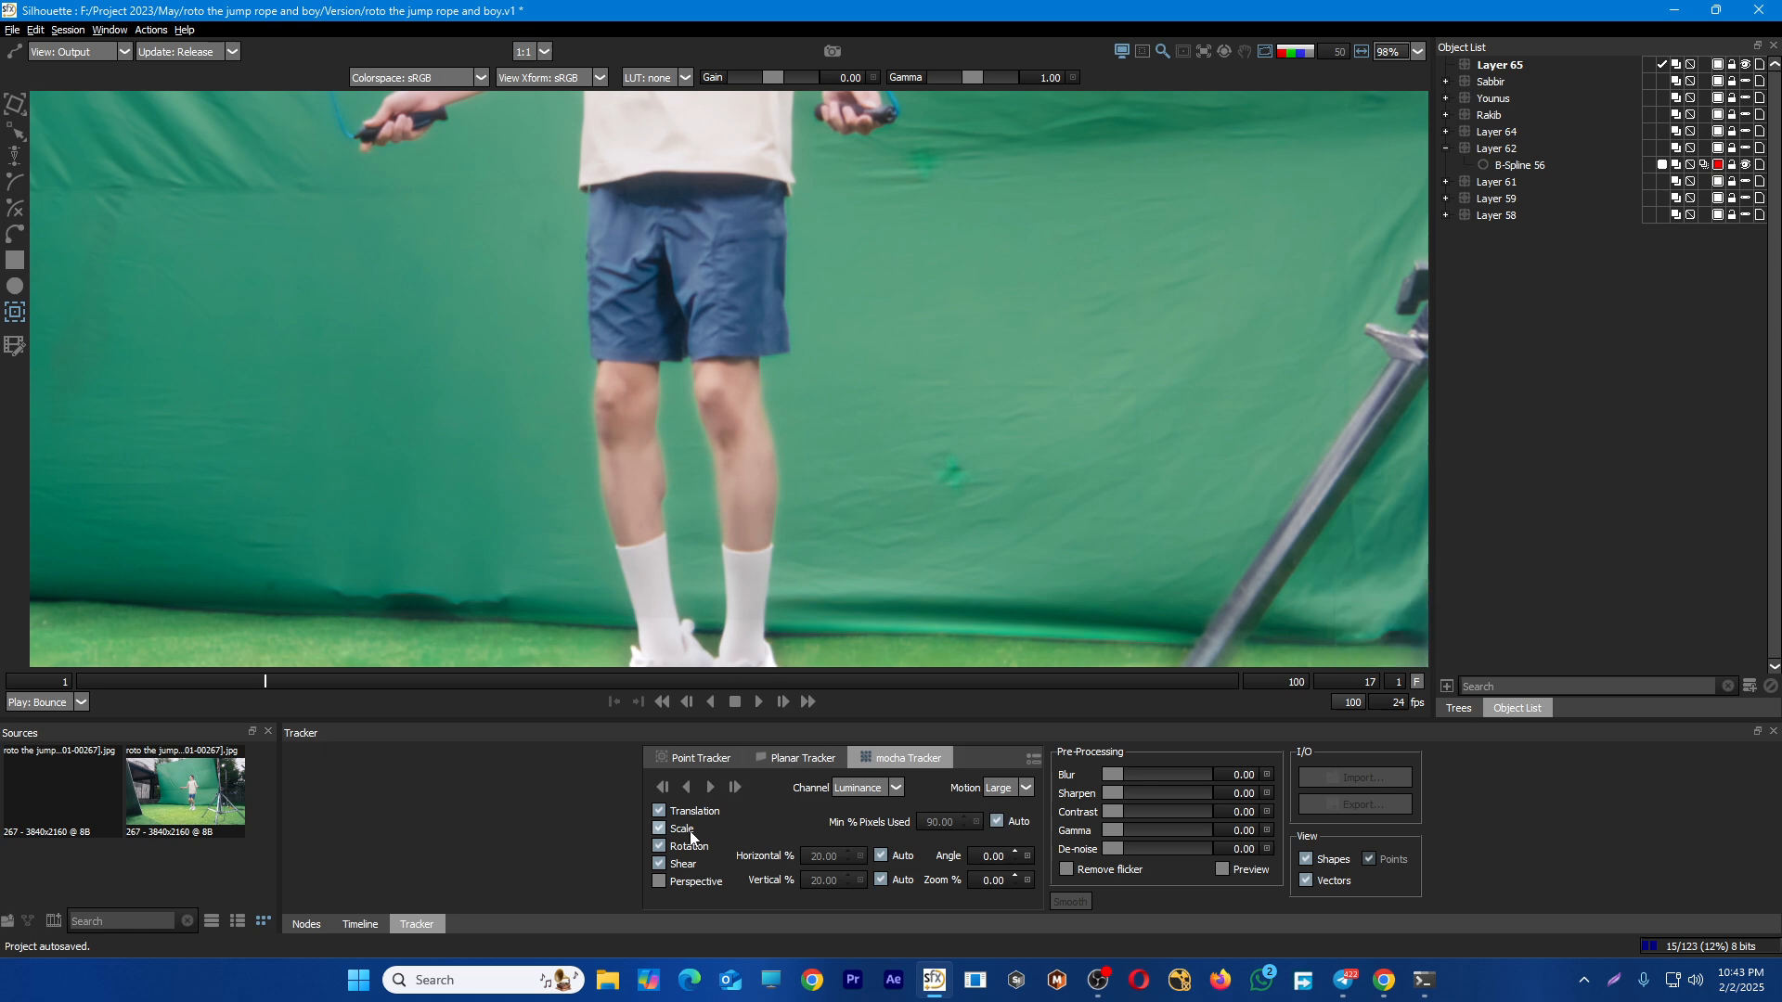
{"action": "scroll", "coordinate": [763, 478], "scroll_direction": "up", "scroll_amount": 4}
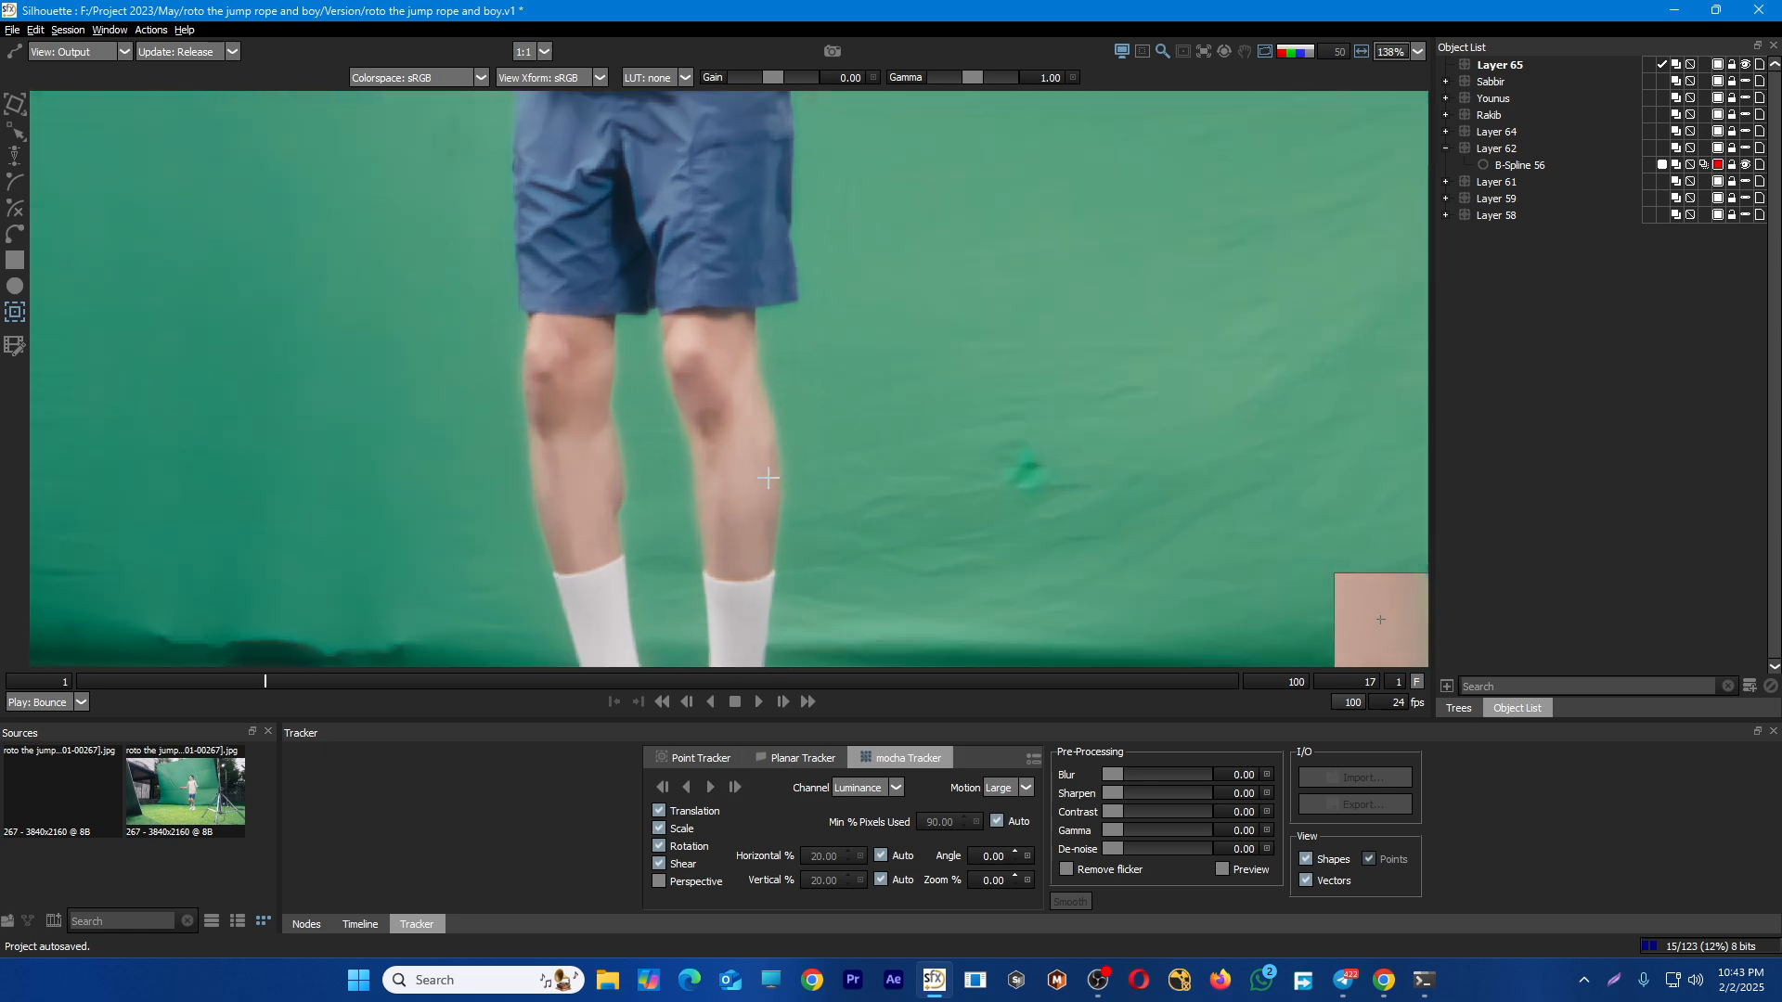
{"action": "scroll", "coordinate": [764, 478], "scroll_direction": "down", "scroll_amount": 9}
{"action": "scroll", "coordinate": [764, 478], "scroll_direction": "up", "scroll_amount": 10}
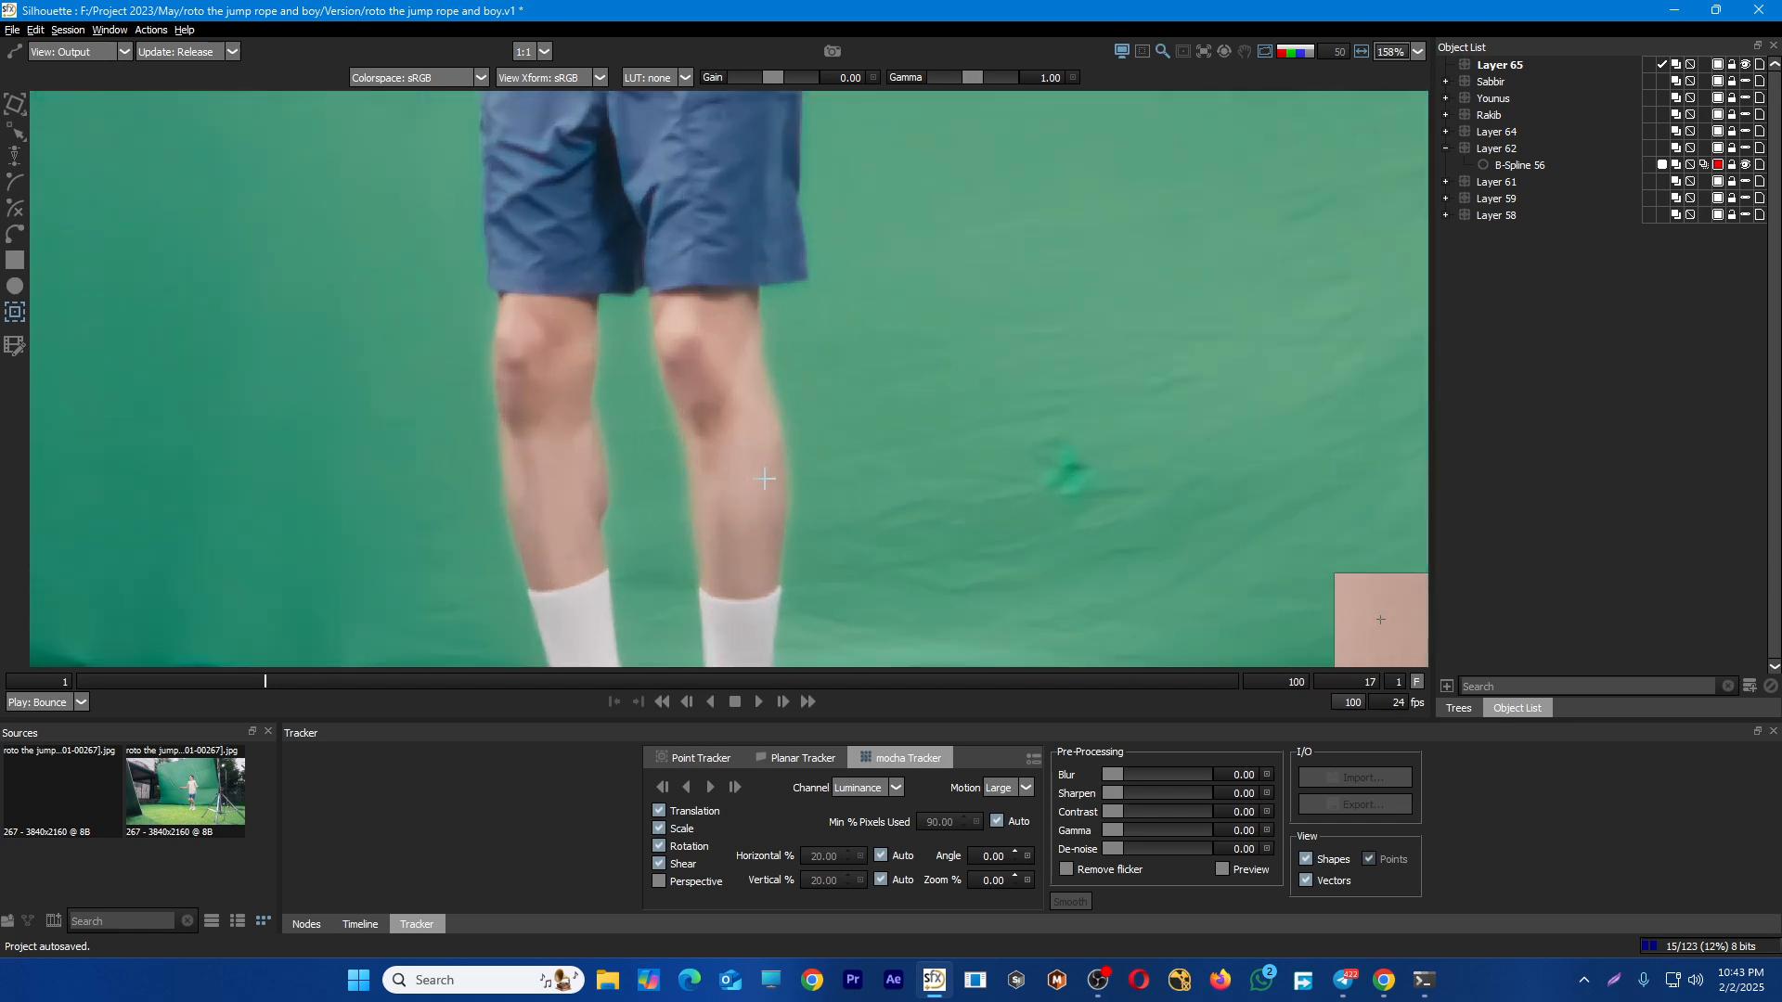
{"action": "scroll", "coordinate": [778, 434], "scroll_direction": "down", "scroll_amount": 1}
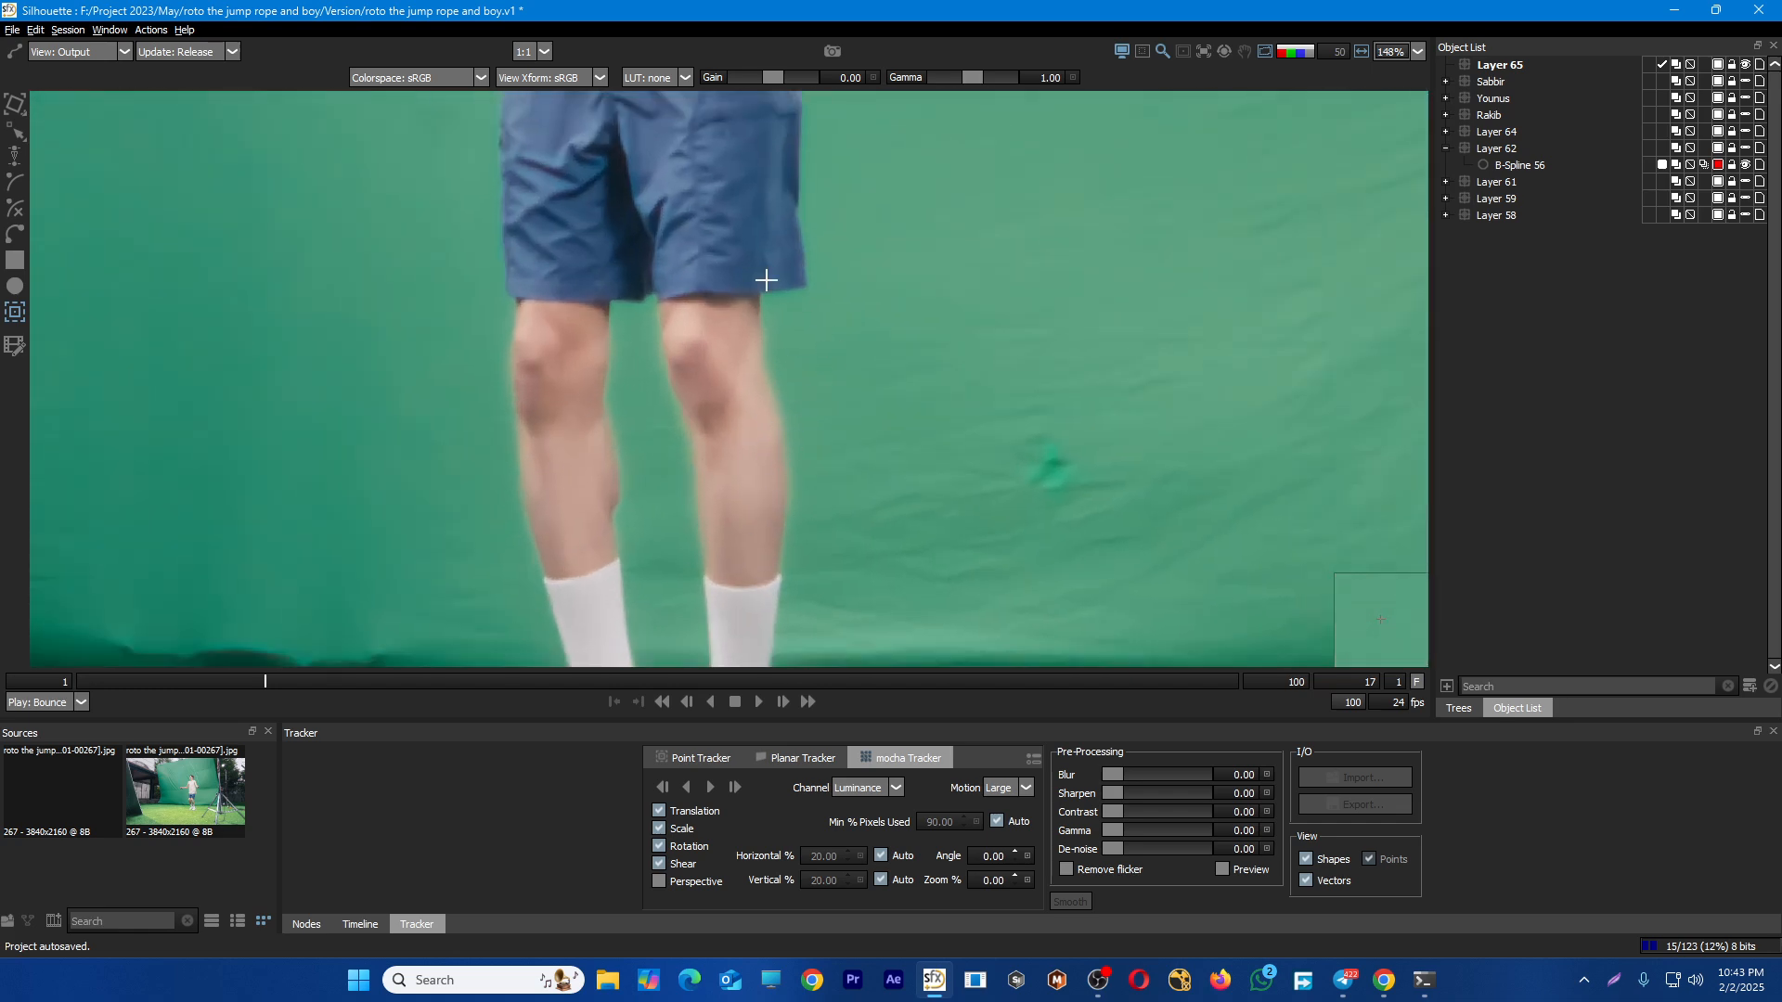
{"action": "left_click_drag", "start_coordinate": [1112, 264], "coordinate": [688, 497]}
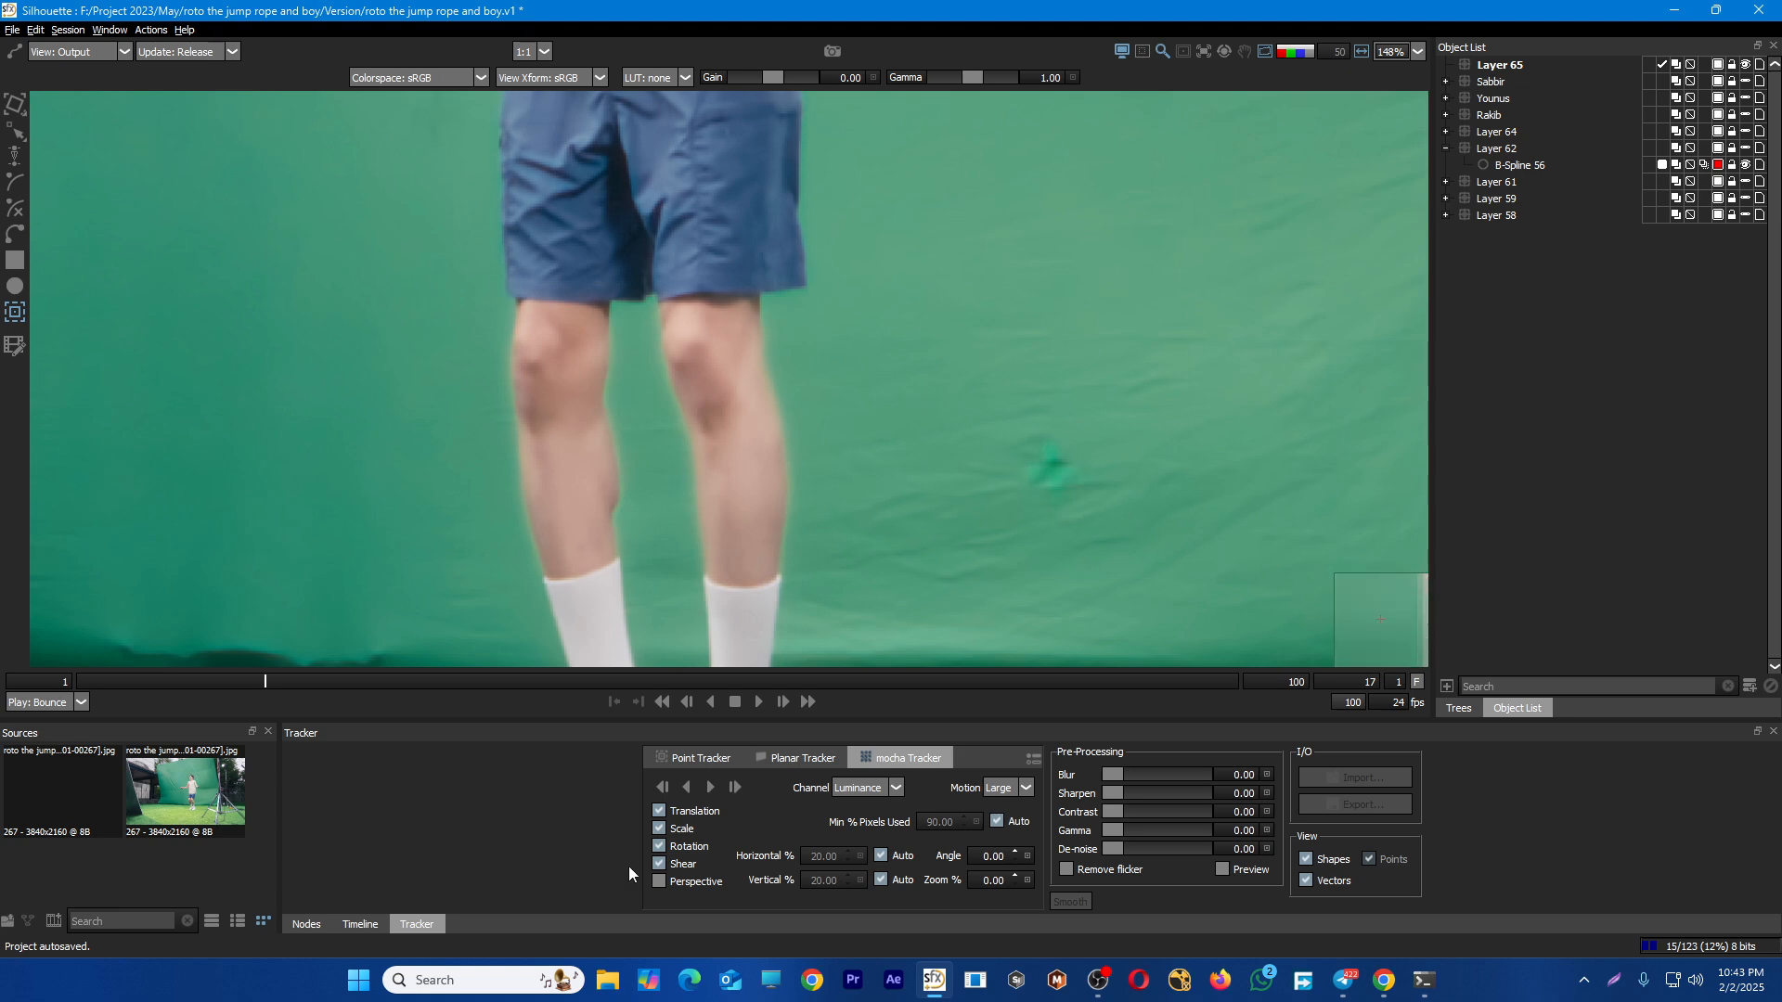
{"action": "left_click_drag", "start_coordinate": [864, 403], "coordinate": [716, 883]}
{"action": "left_click_drag", "start_coordinate": [895, 530], "coordinate": [837, 431]}
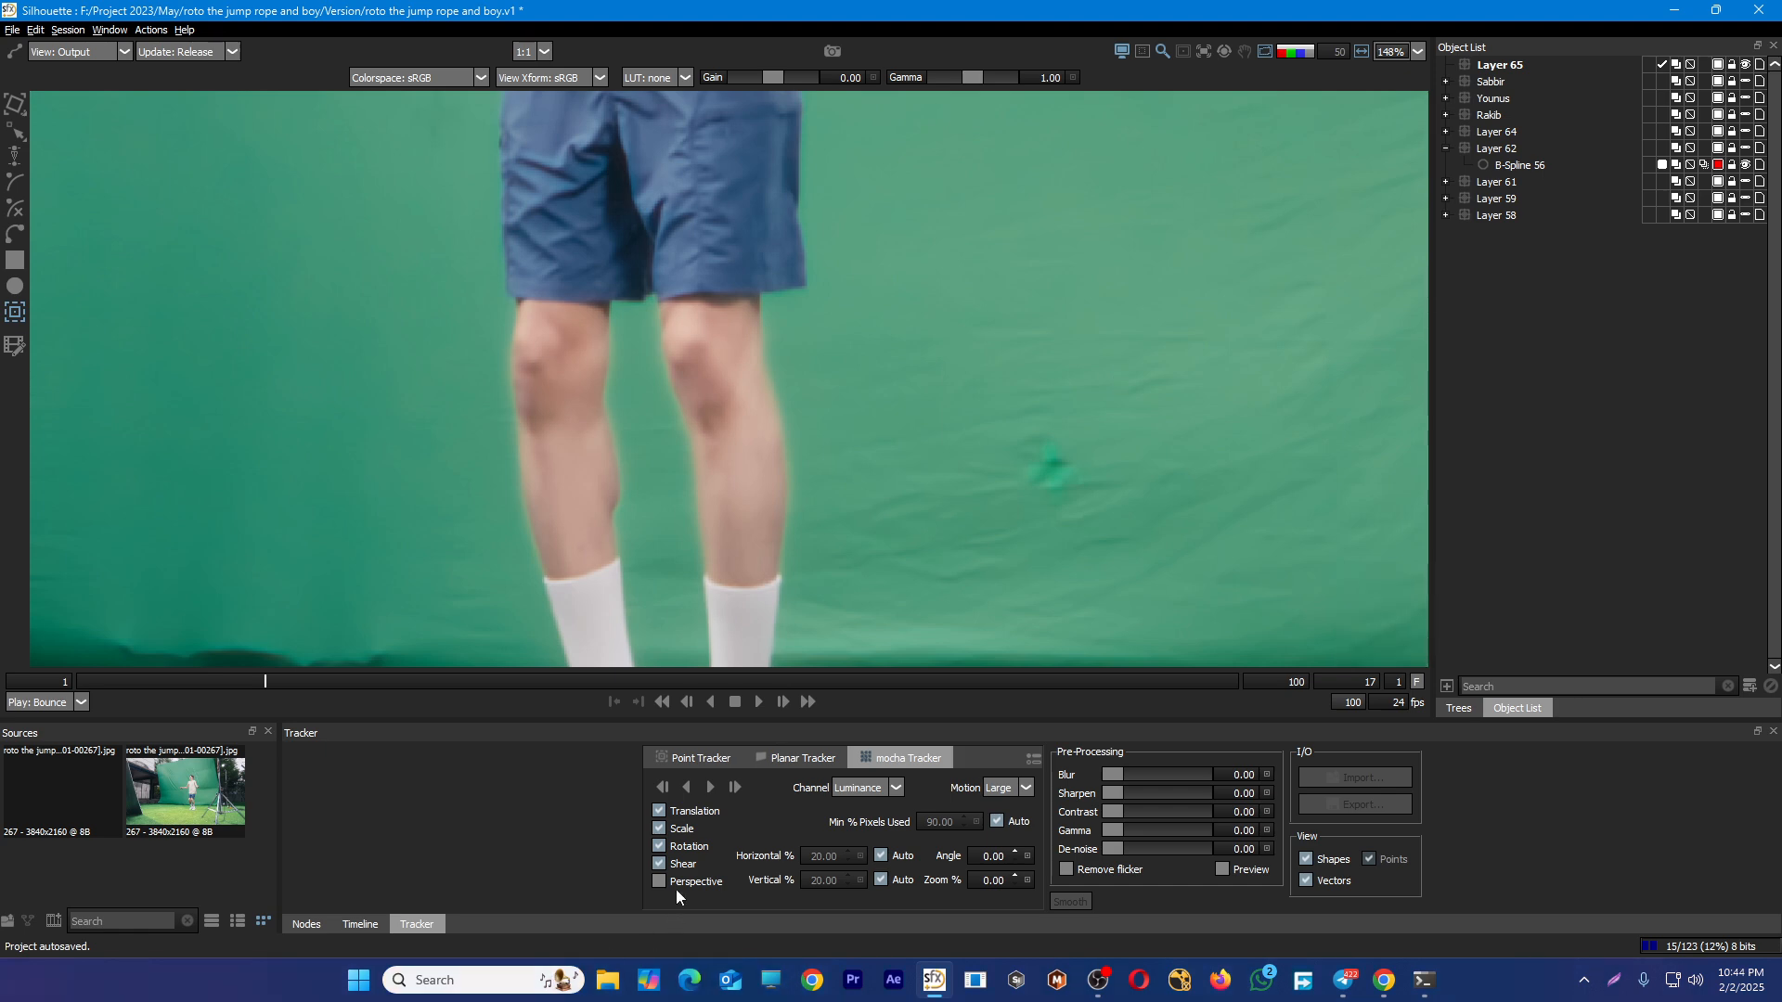
{"action": "left_click", "coordinate": [684, 813]}
{"action": "left_click", "coordinate": [683, 864]}
{"action": "left_click", "coordinate": [678, 845]}
{"action": "left_click_drag", "start_coordinate": [838, 303], "coordinate": [299, 685]}
{"action": "left_click_drag", "start_coordinate": [941, 436], "coordinate": [719, 574]}
{"action": "left_click_drag", "start_coordinate": [700, 495], "coordinate": [591, 540]}
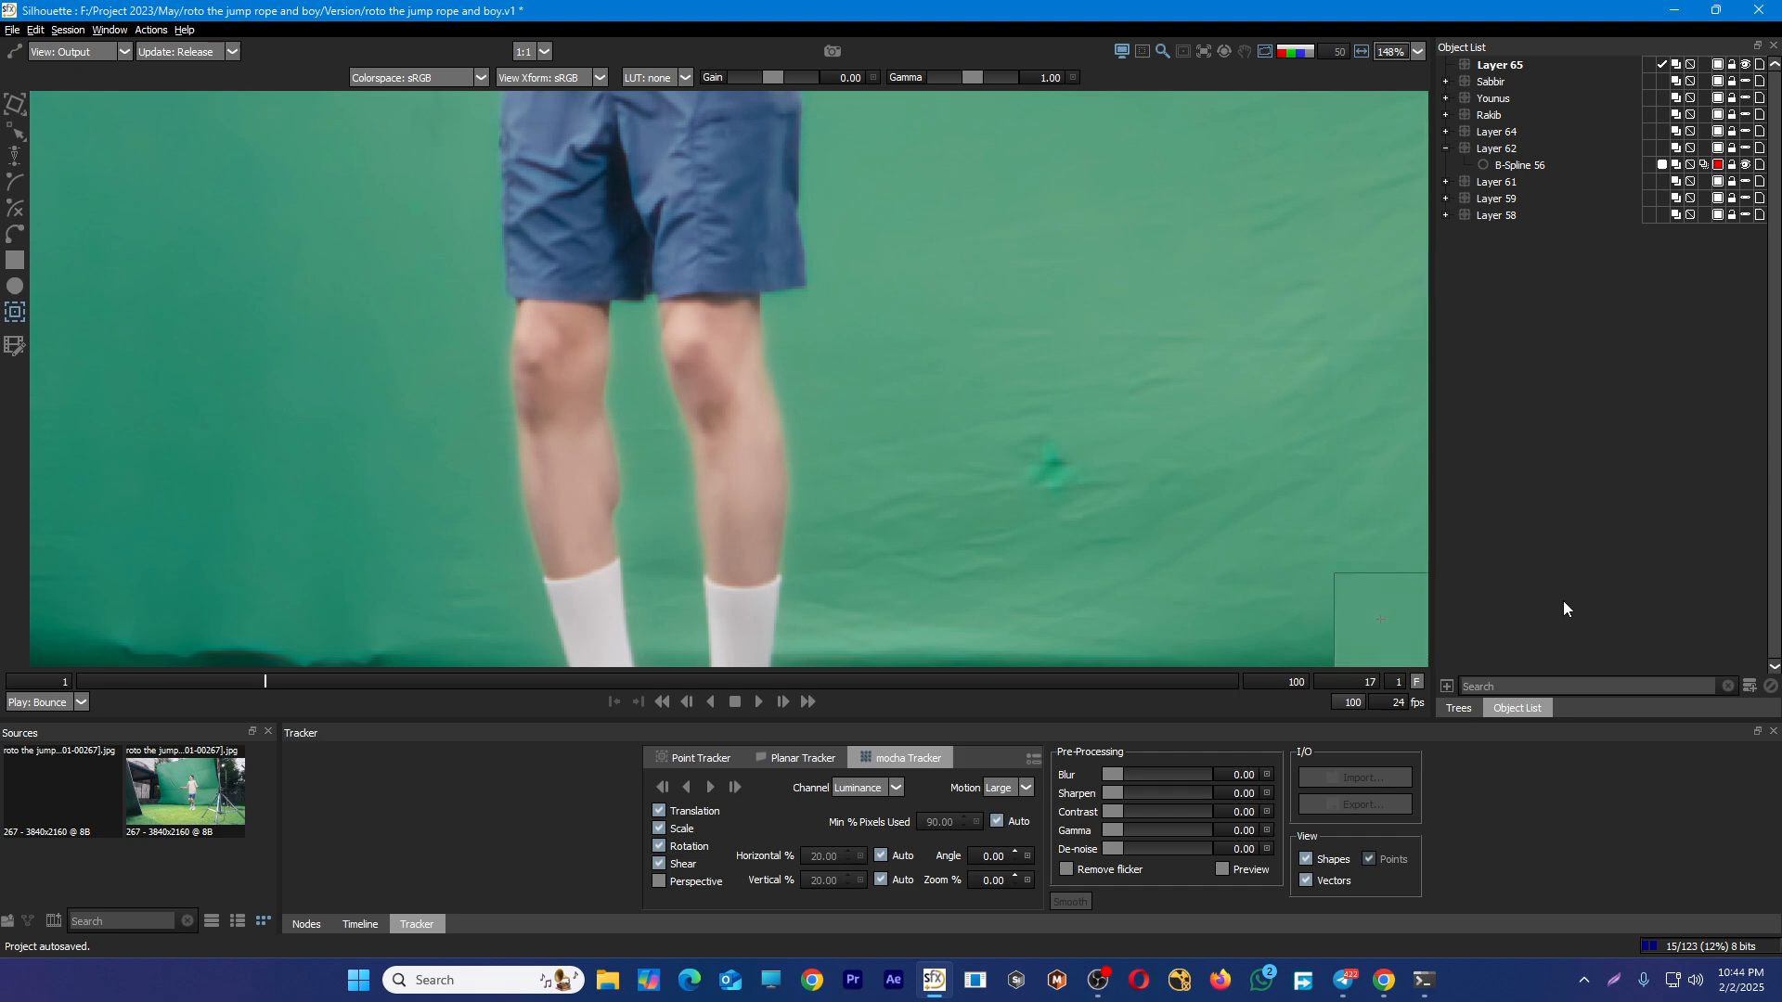
Start a B-spline on frame 17 at the sock top of the boy's front lower leg and trace up the outer calf edge
{"action": "left_click", "coordinate": [13, 183]}
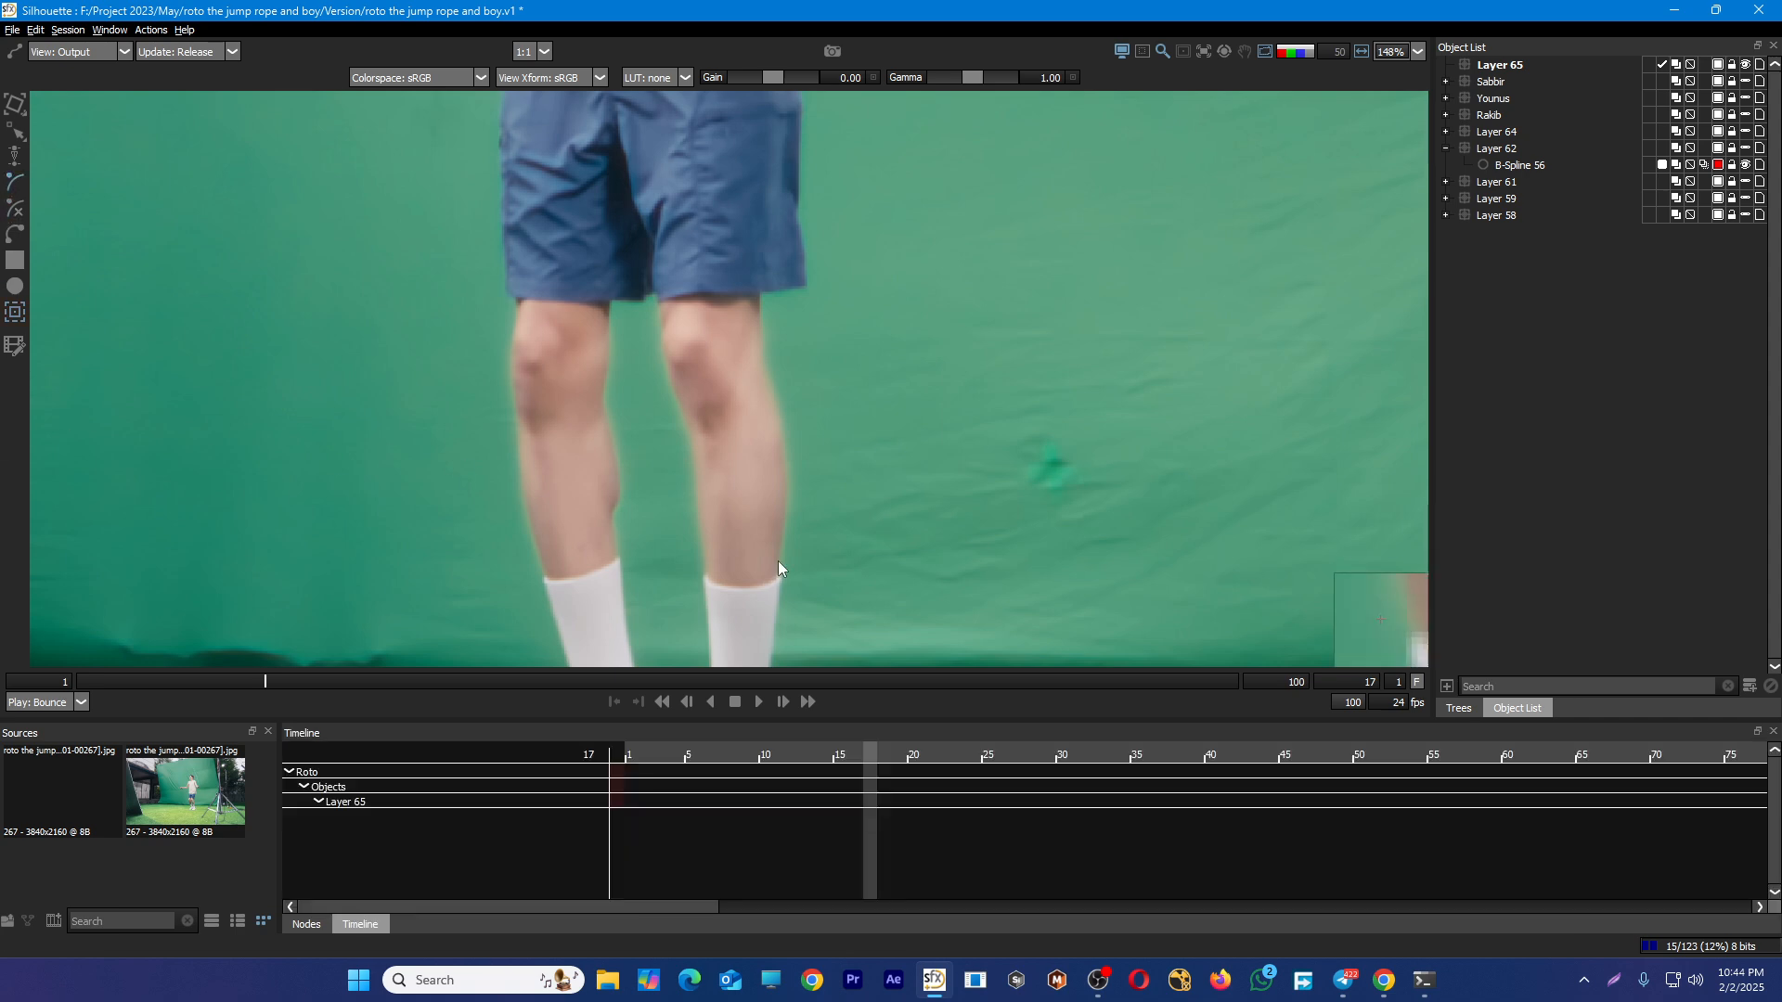
{"action": "scroll", "coordinate": [740, 602], "scroll_direction": "up", "scroll_amount": 5}
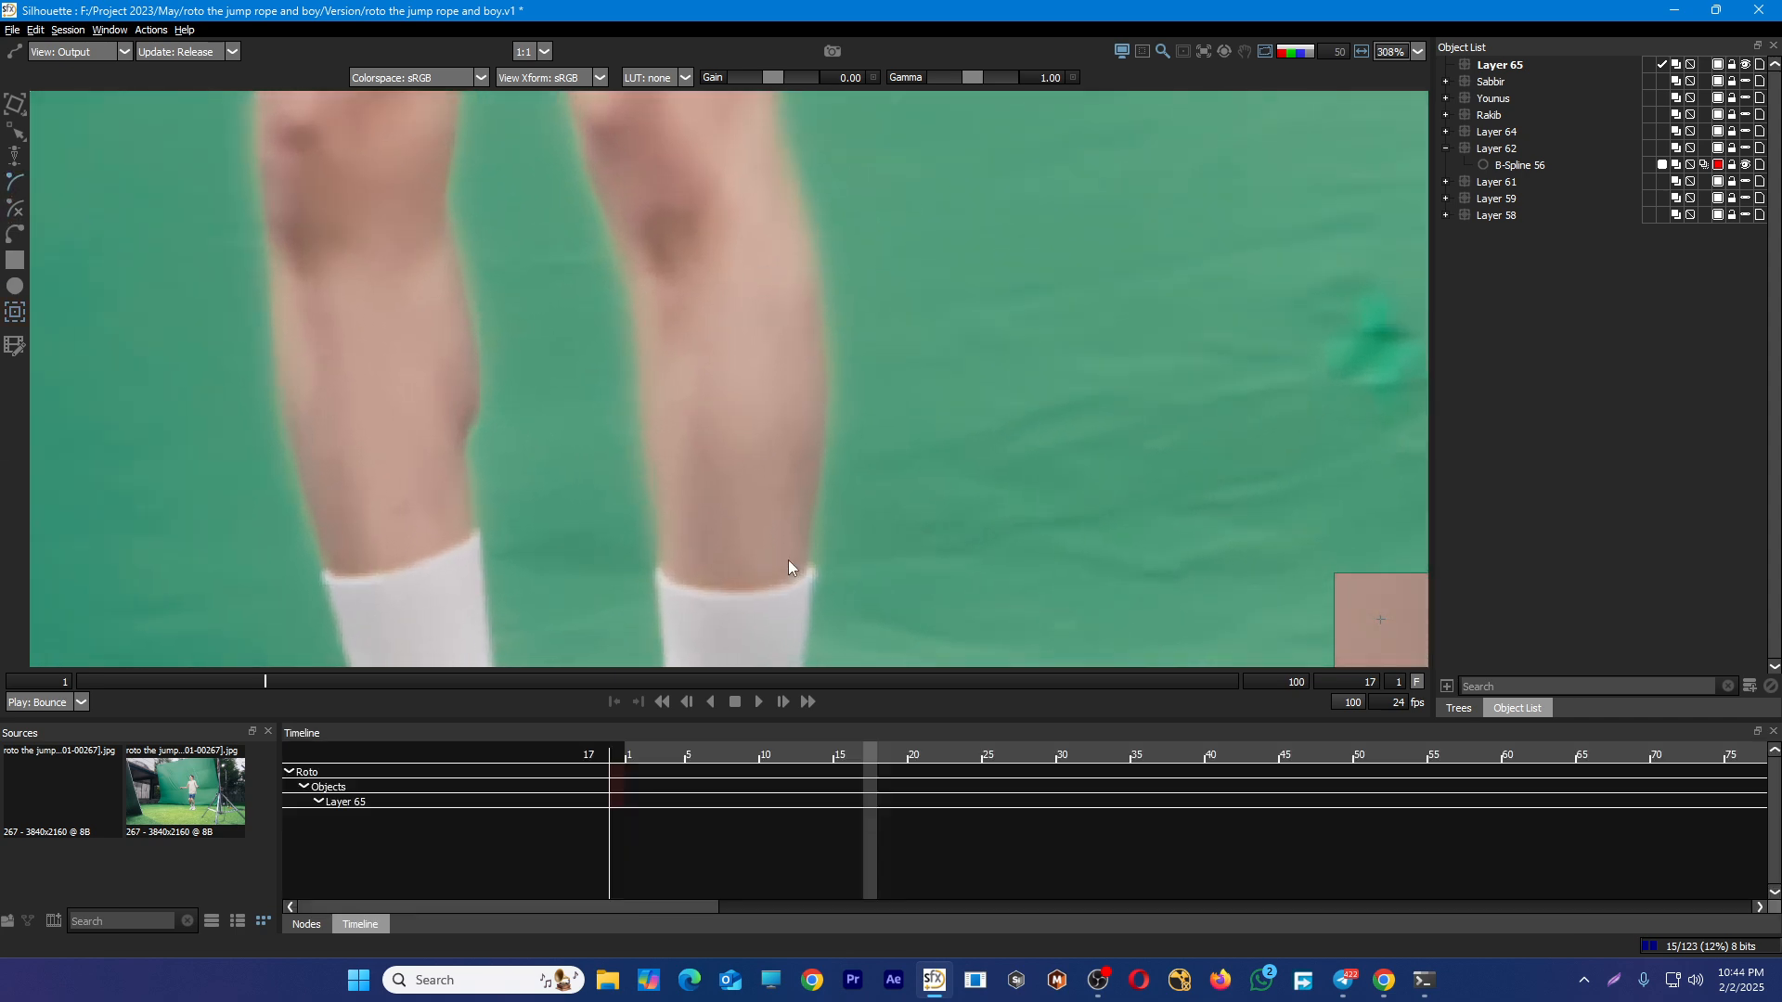
{"action": "left_click", "coordinate": [809, 571]}
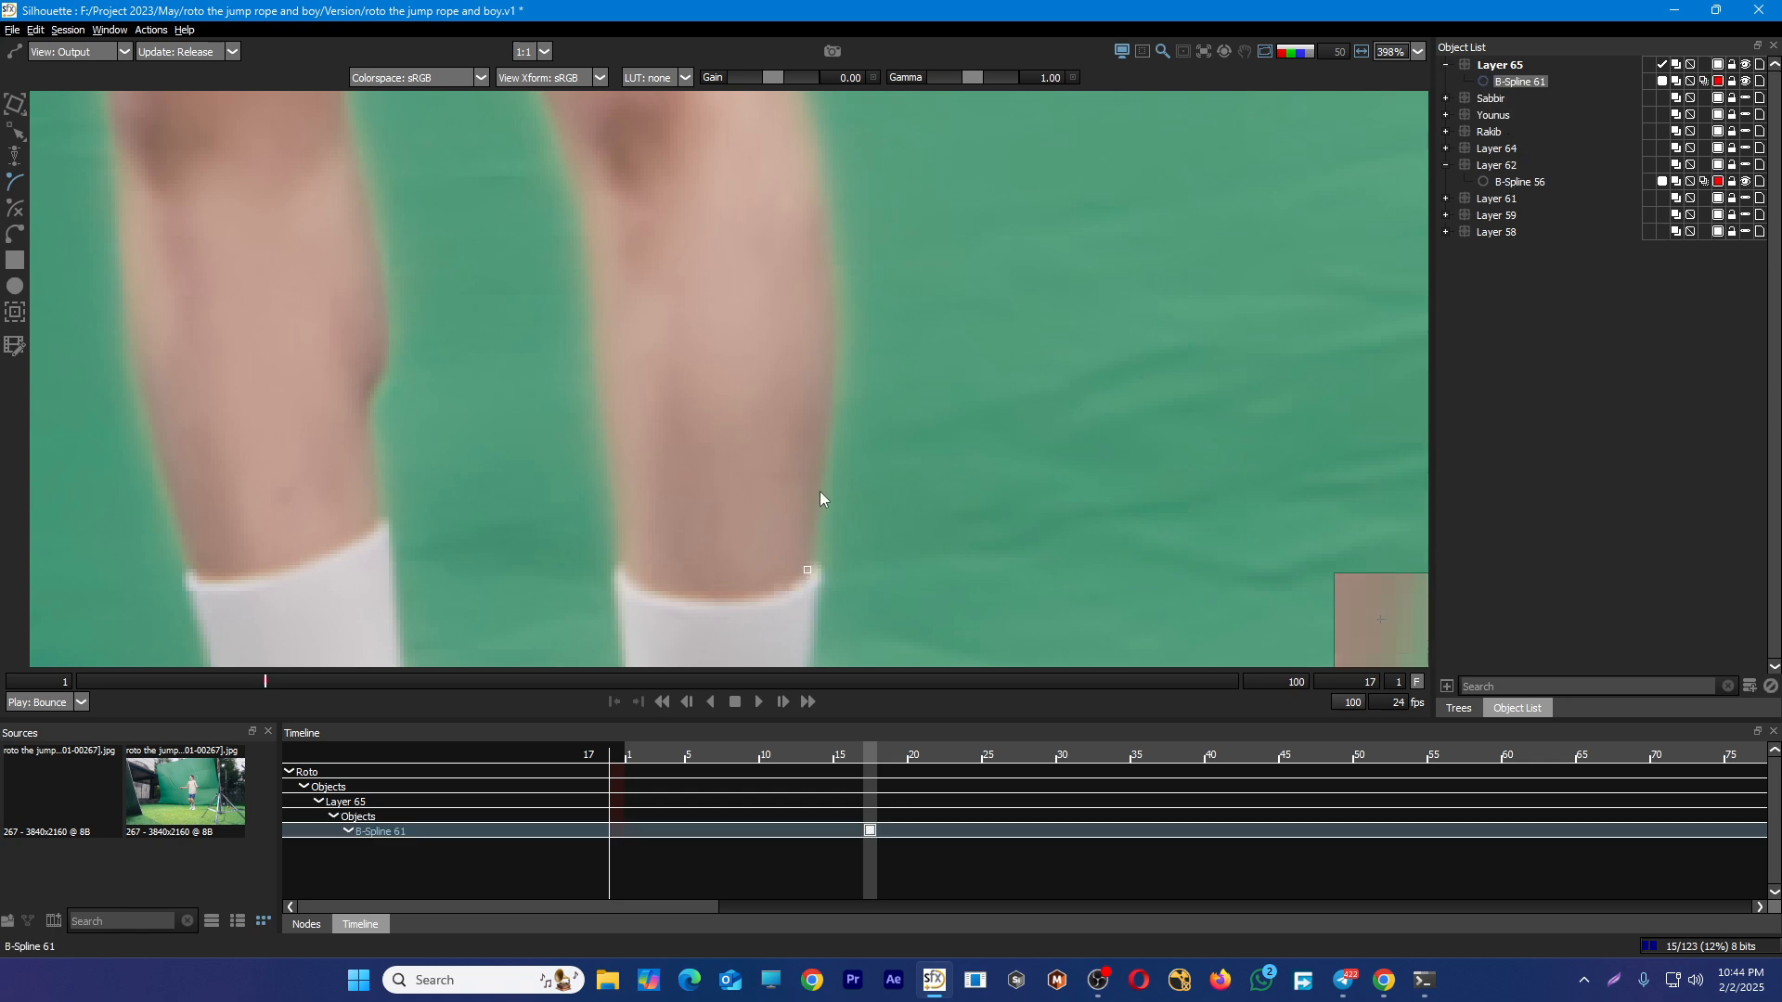
{"action": "left_click", "coordinate": [826, 453]}
{"action": "left_click", "coordinate": [836, 332]}
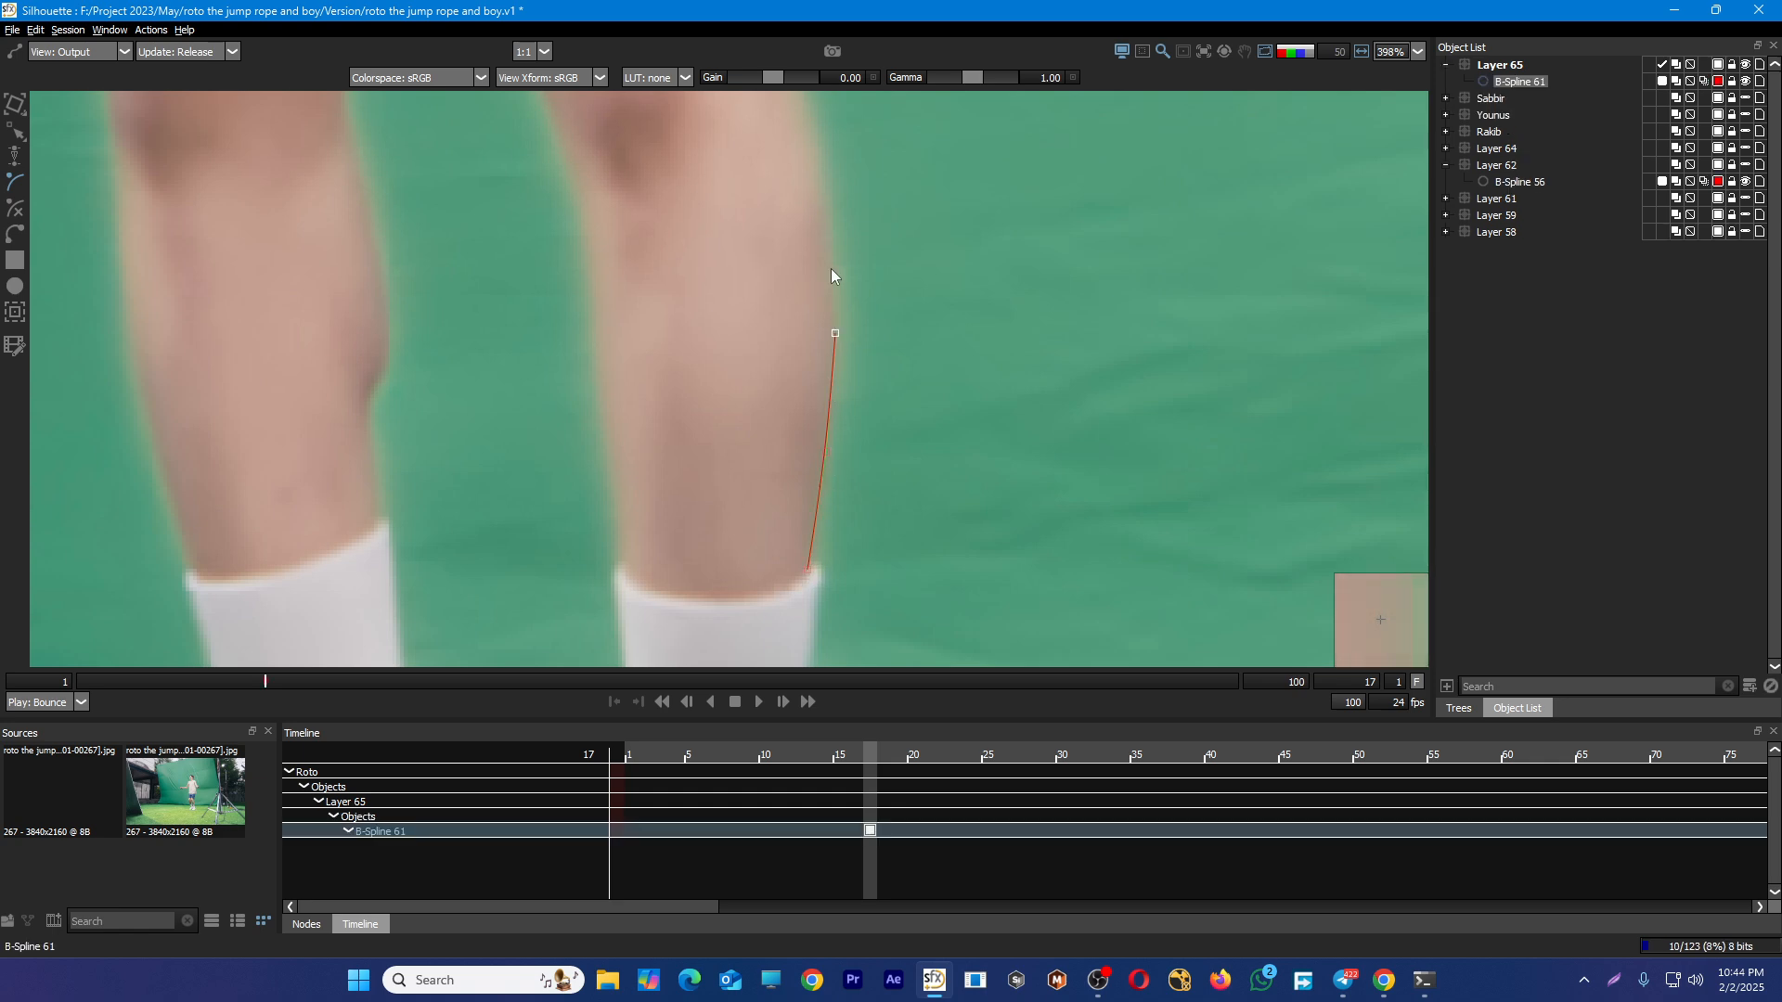
{"action": "left_click", "coordinate": [829, 200]}
Continue the spline up to the knee and curve it across the leg over the lower kneecap to the inner edge
{"action": "left_click_drag", "start_coordinate": [844, 178], "coordinate": [881, 498]}
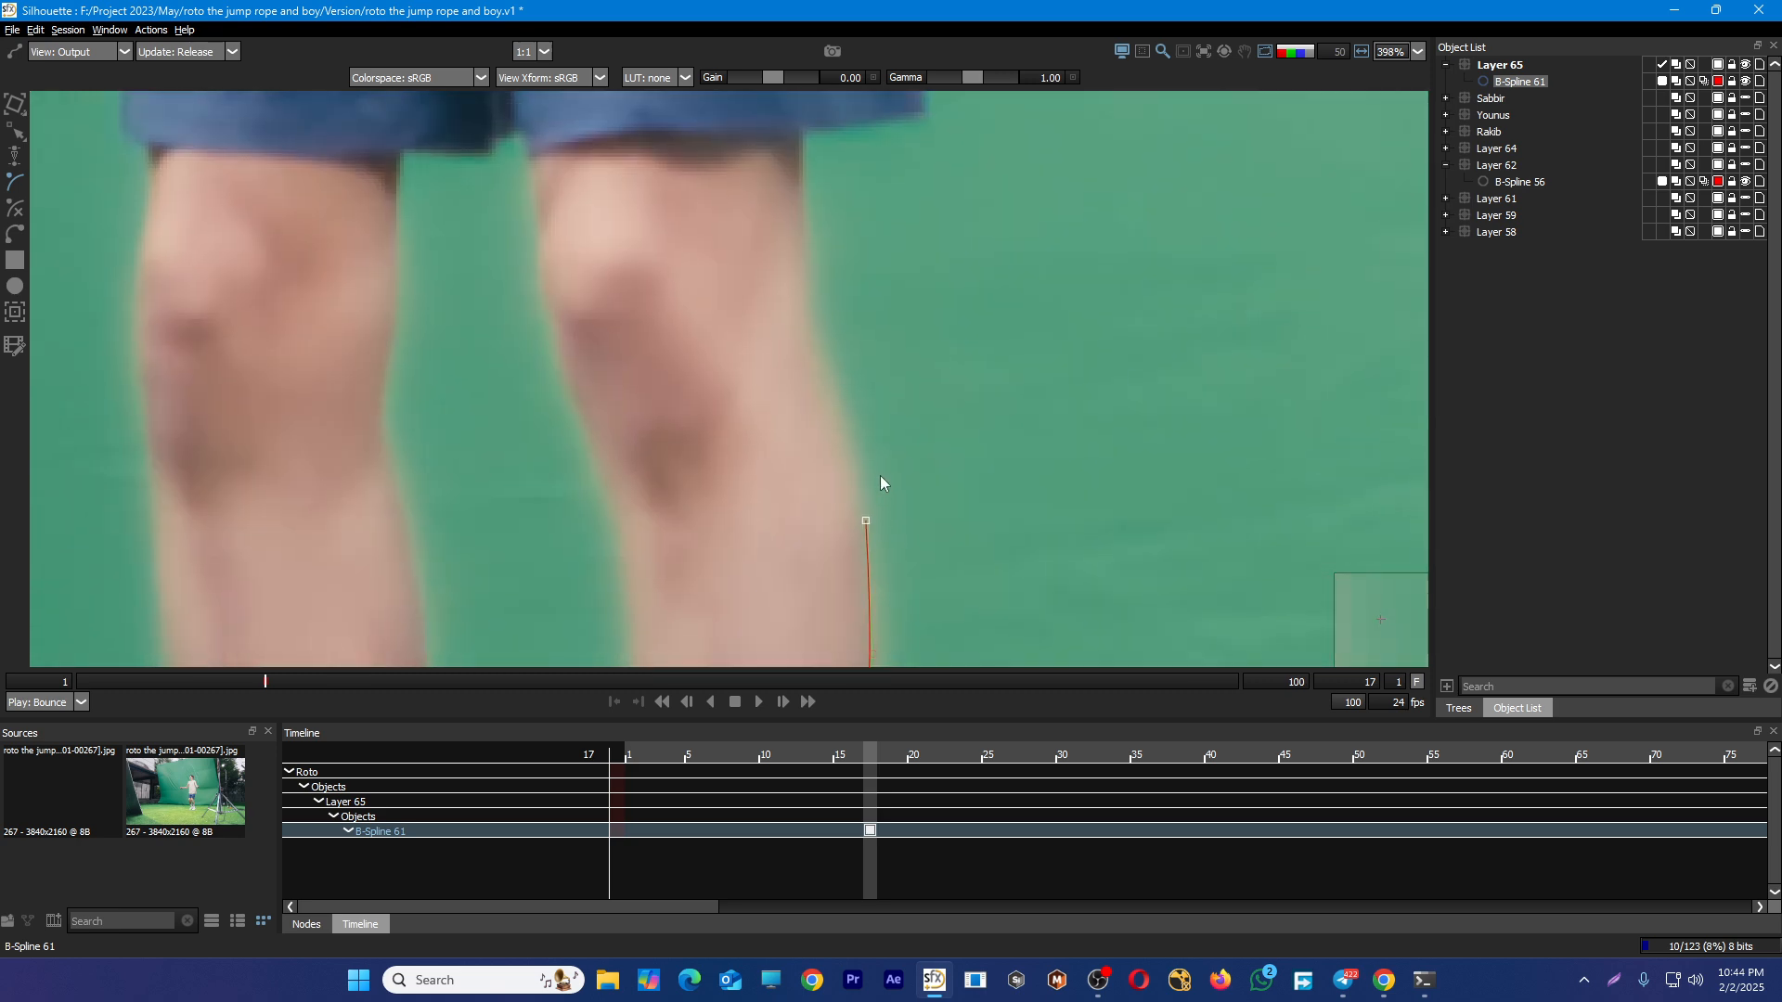
{"action": "left_click", "coordinate": [831, 415]}
{"action": "left_click", "coordinate": [803, 344]}
{"action": "left_click", "coordinate": [767, 343]}
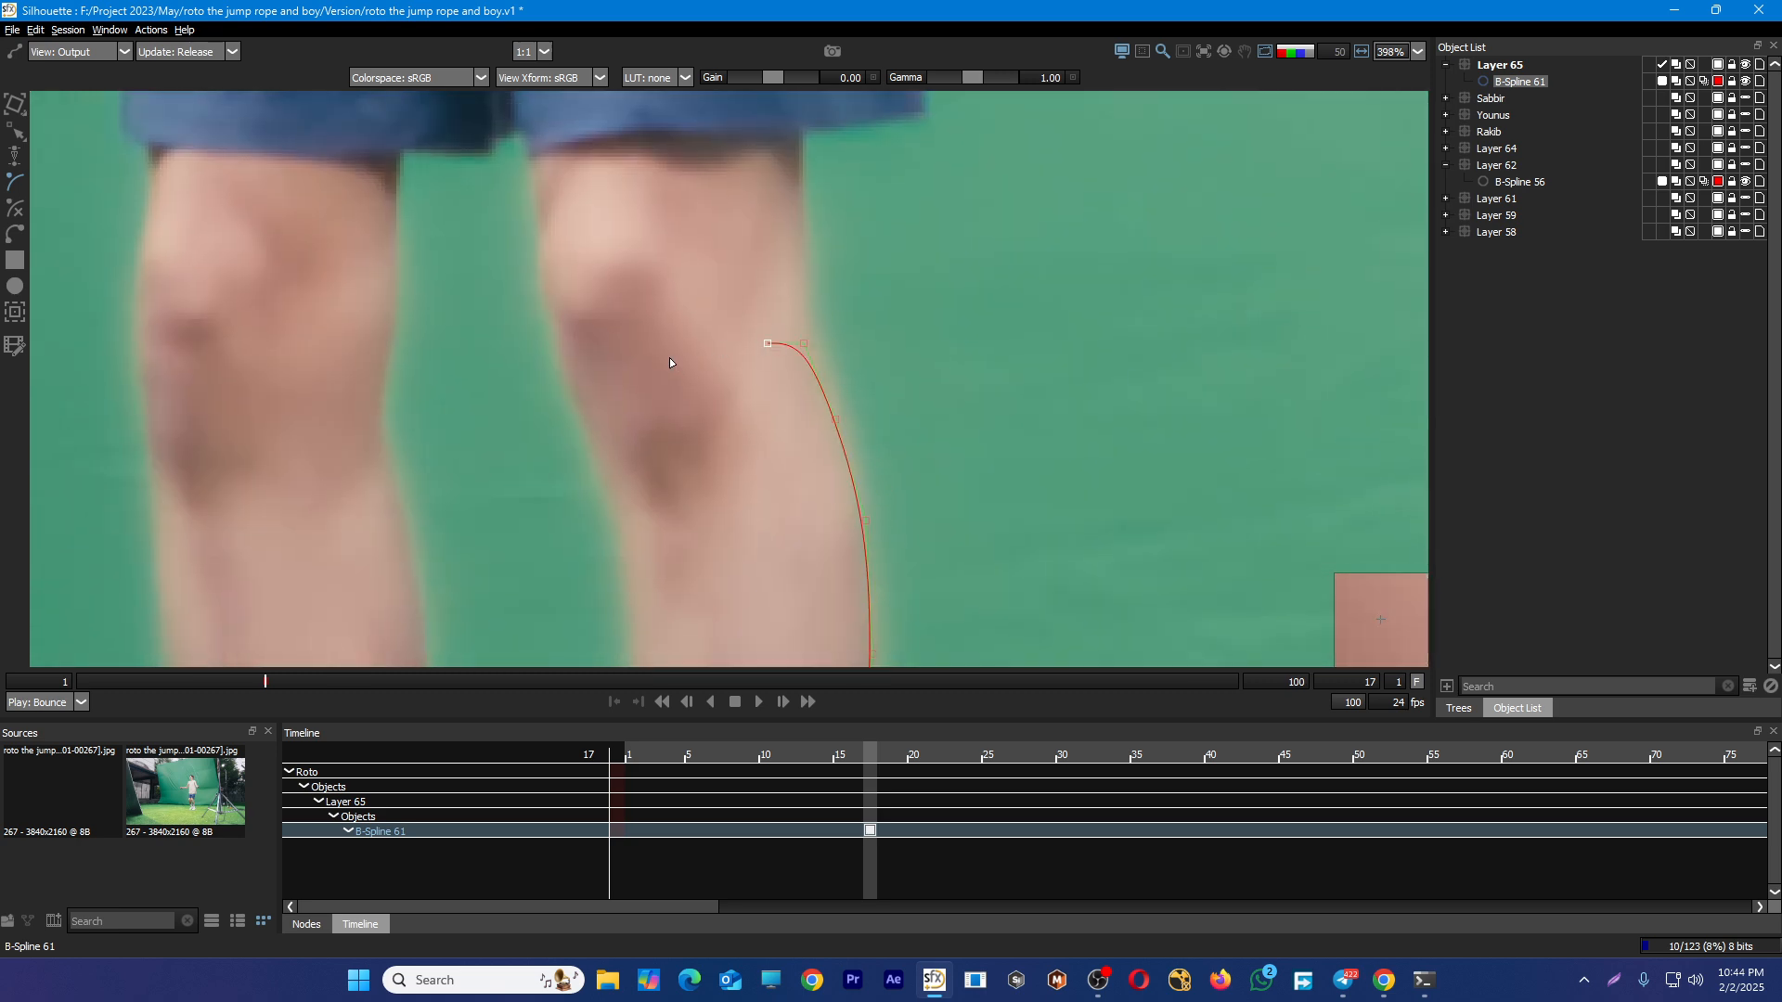
{"action": "left_click", "coordinate": [588, 406]}
{"action": "left_click", "coordinate": [588, 450]}
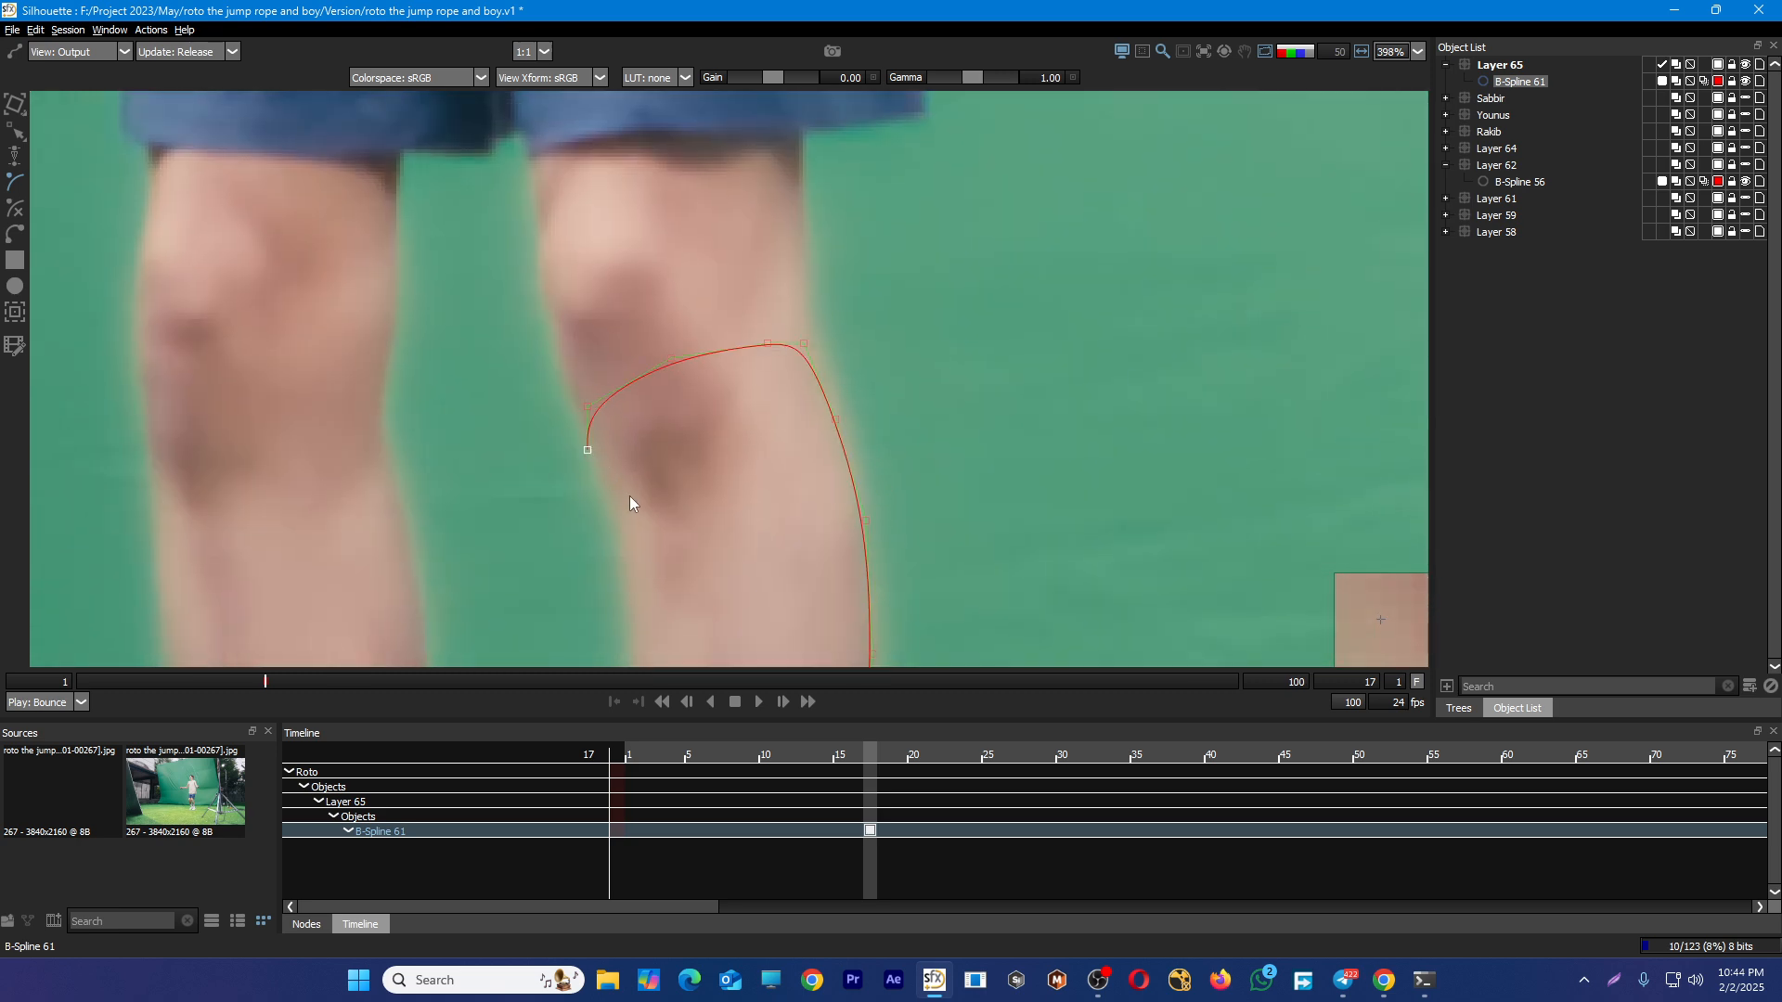
Trace the spline down the inner edge of the same lower leg to the sock
{"action": "left_click", "coordinate": [624, 549]}
{"action": "left_click_drag", "start_coordinate": [623, 549], "coordinate": [551, 346]}
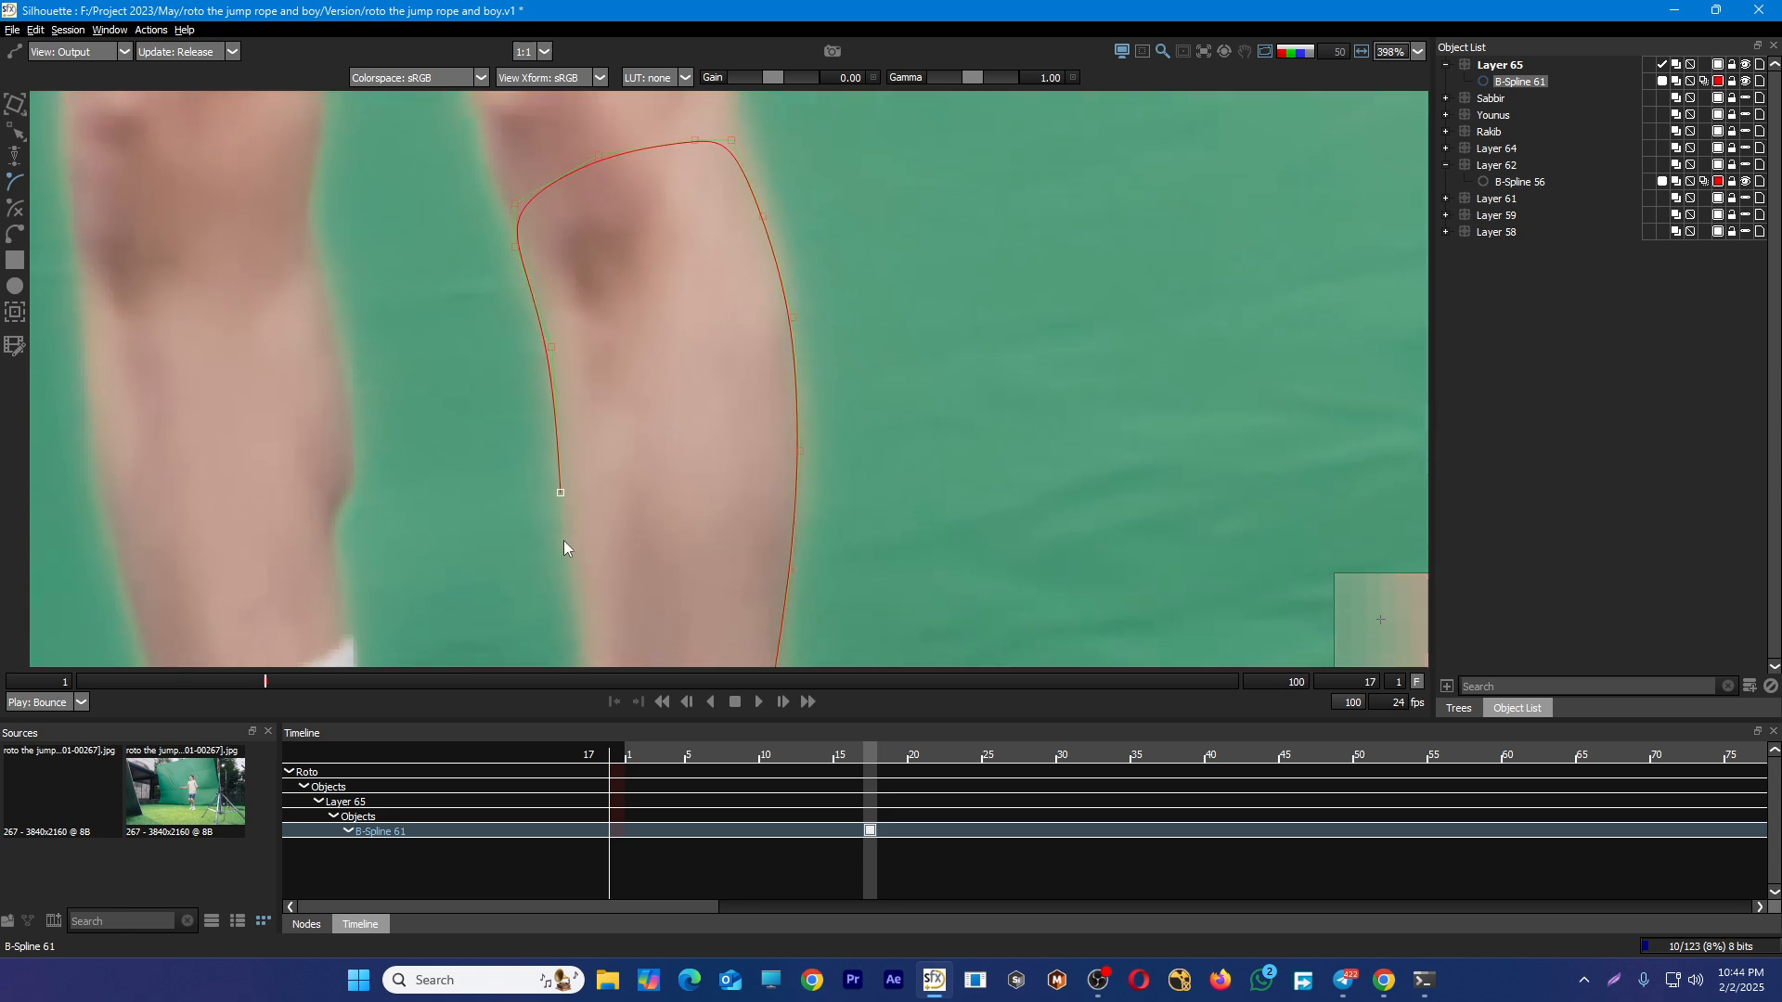
{"action": "left_click_drag", "start_coordinate": [577, 589], "coordinate": [543, 489]}
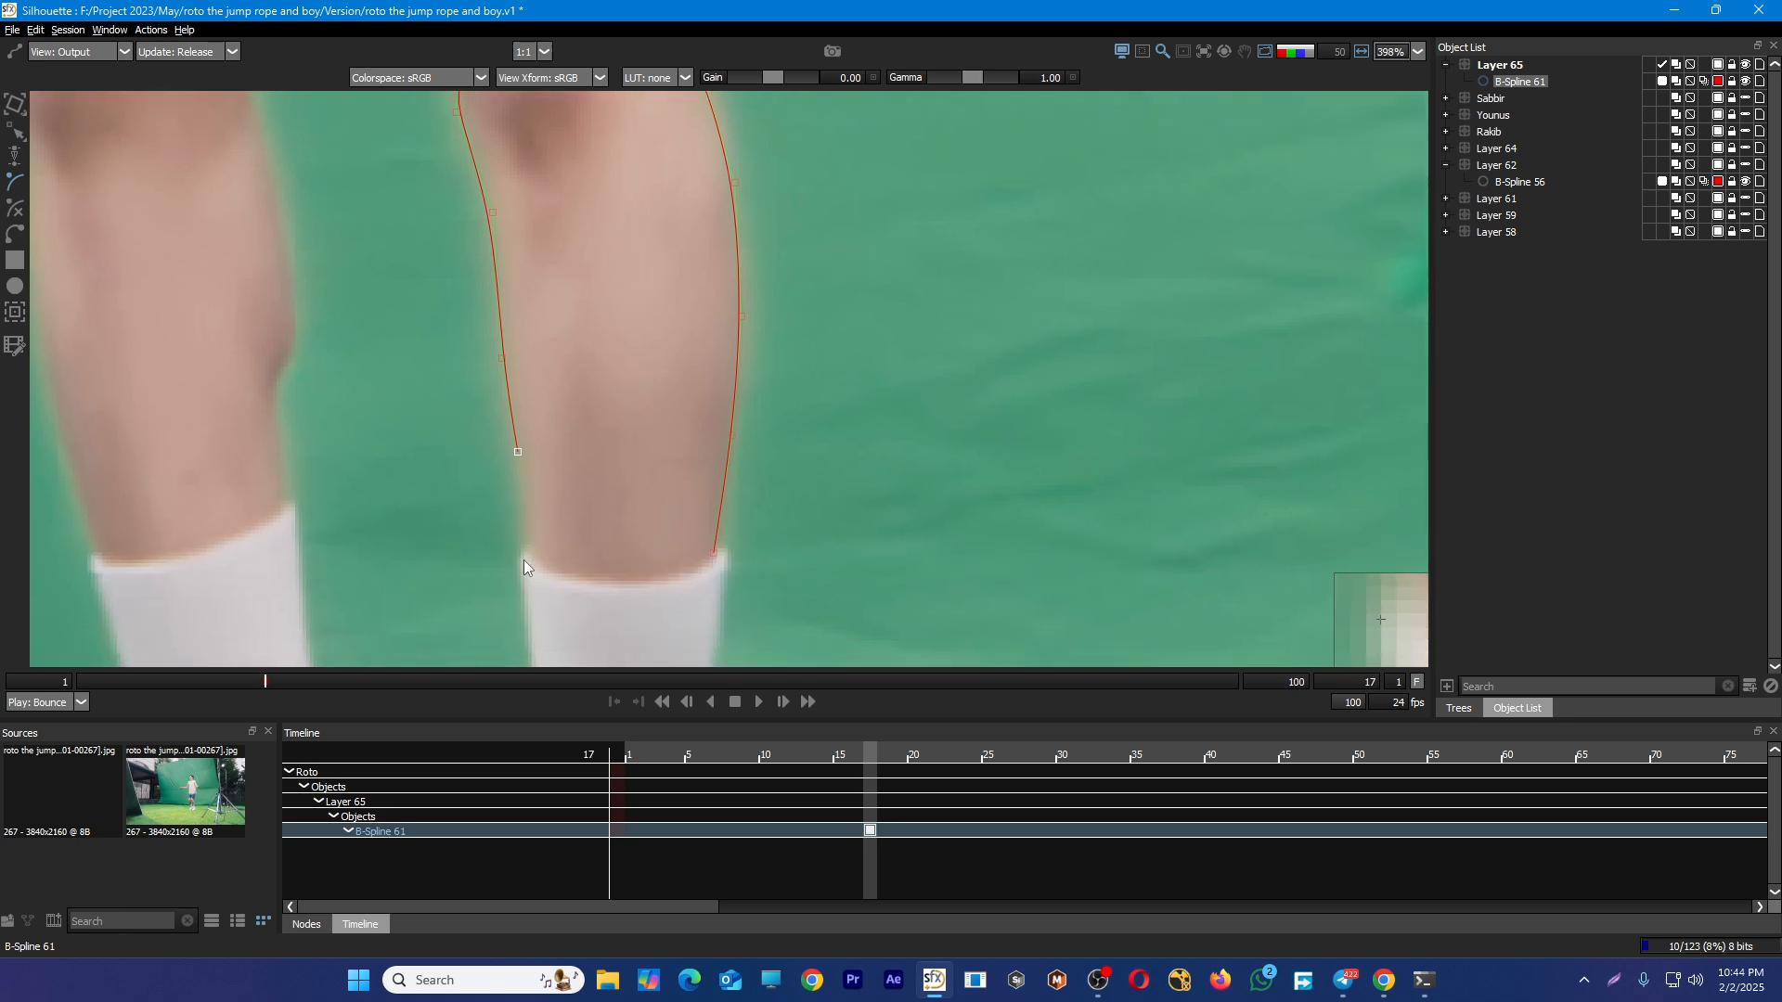
{"action": "left_click", "coordinate": [528, 540]}
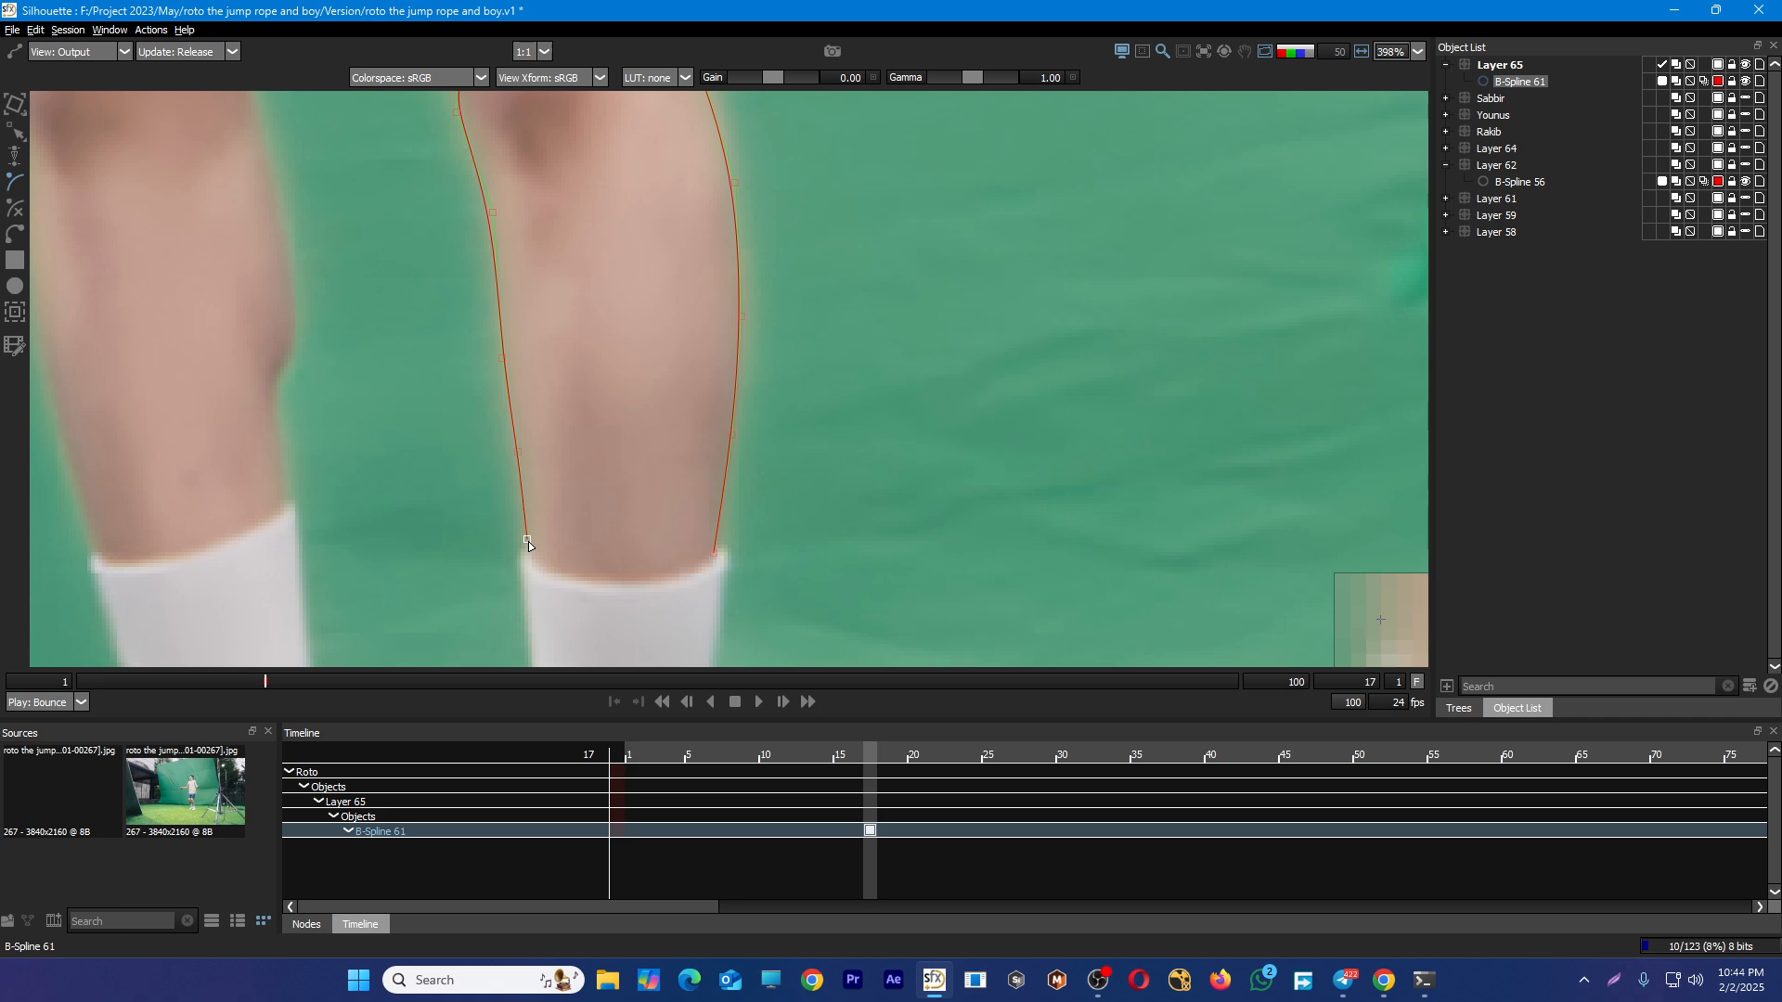
Run the spline along the top of the sock to its starting point and close the shape
{"action": "left_click", "coordinate": [539, 560]}
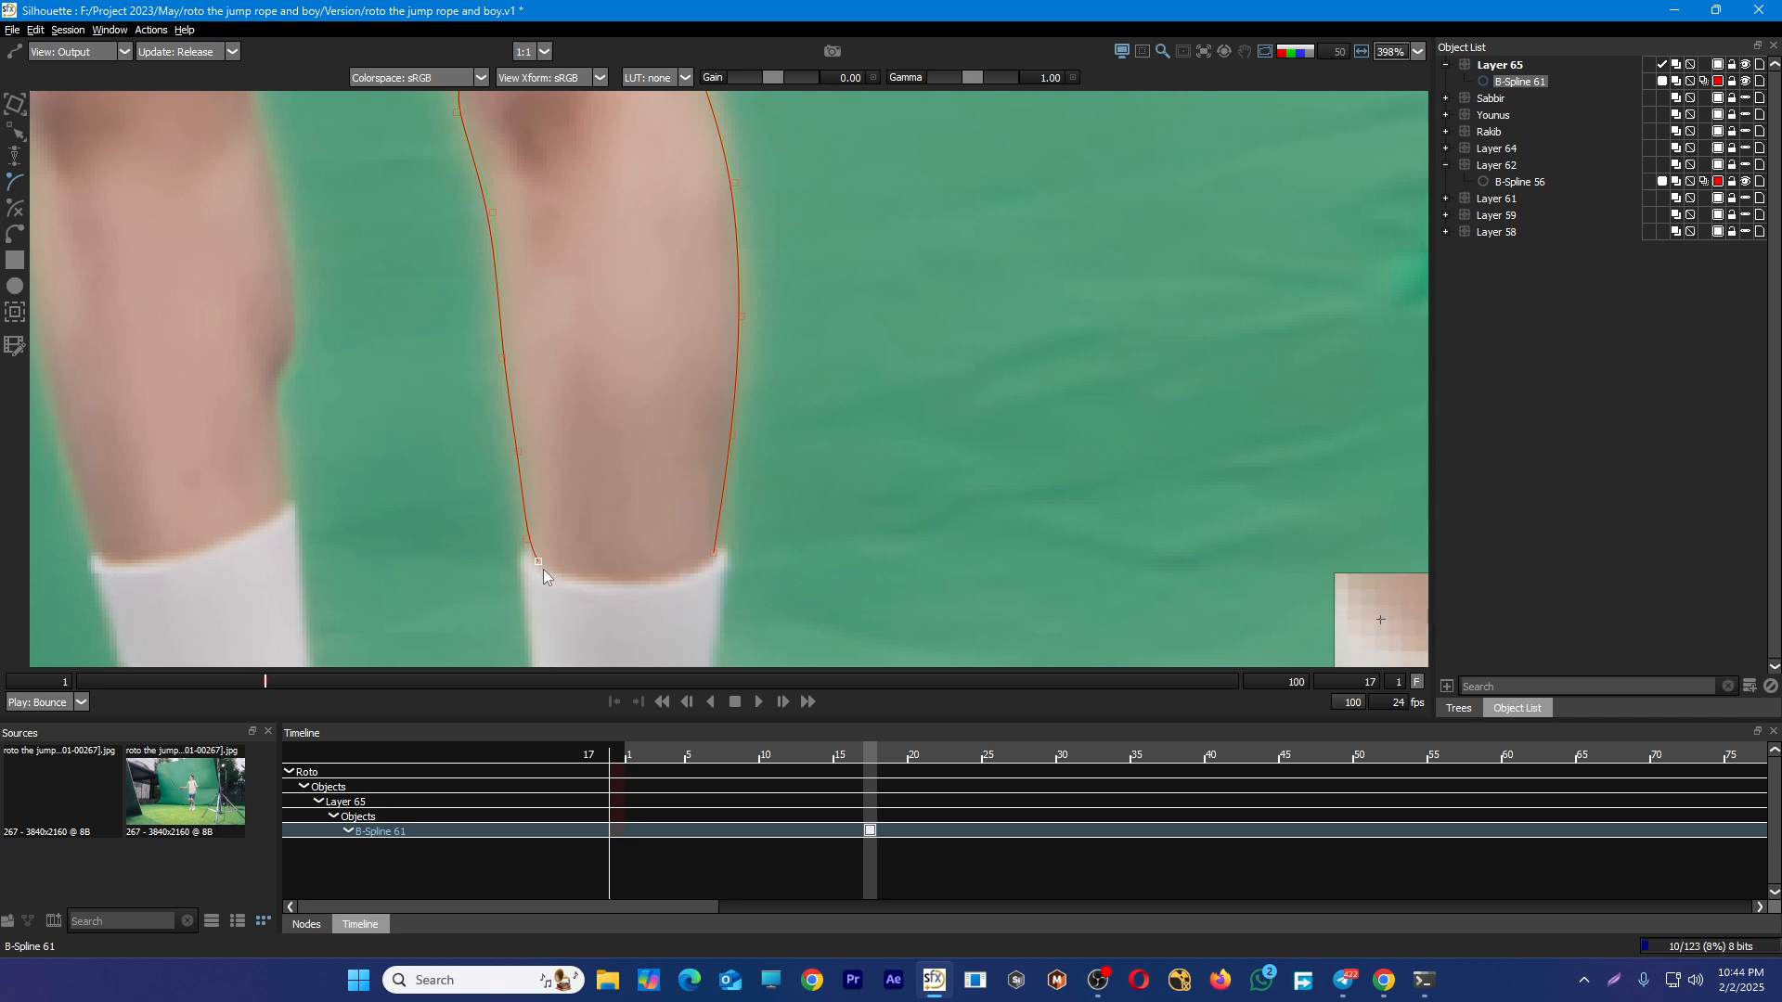
{"action": "left_click", "coordinate": [563, 576]}
{"action": "left_click", "coordinate": [637, 582]}
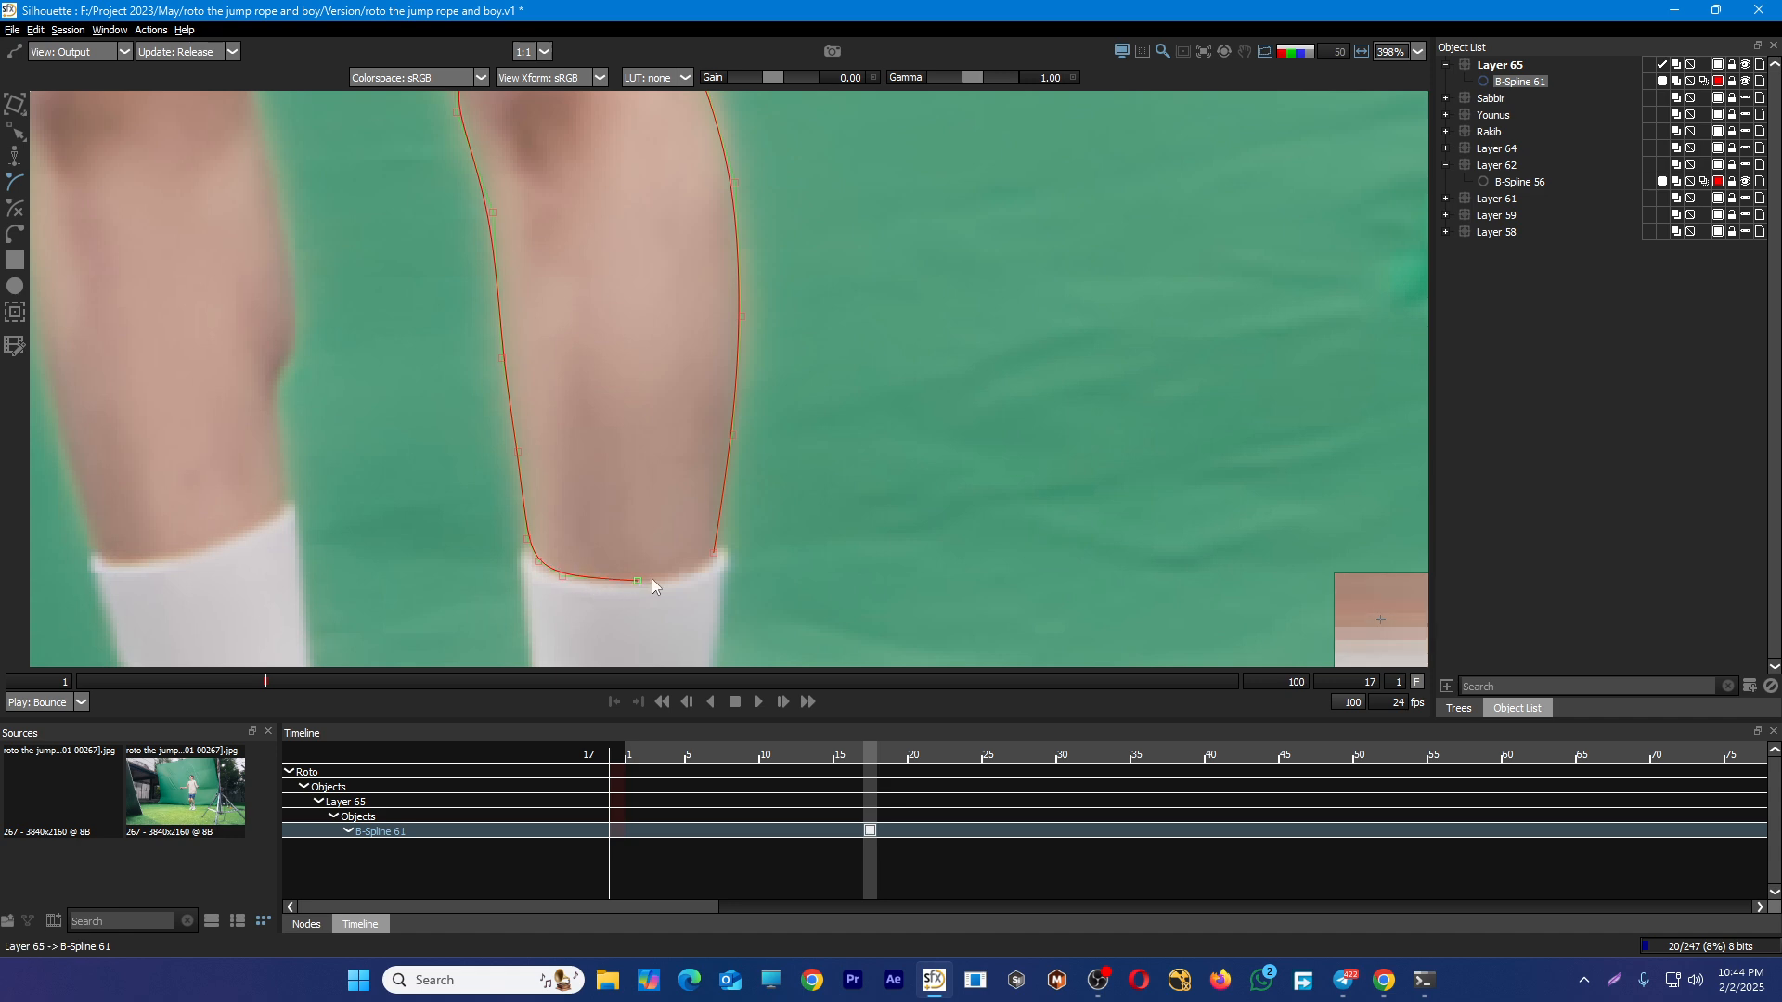
{"action": "left_click", "coordinate": [683, 575]}
{"action": "left_click", "coordinate": [707, 563]}
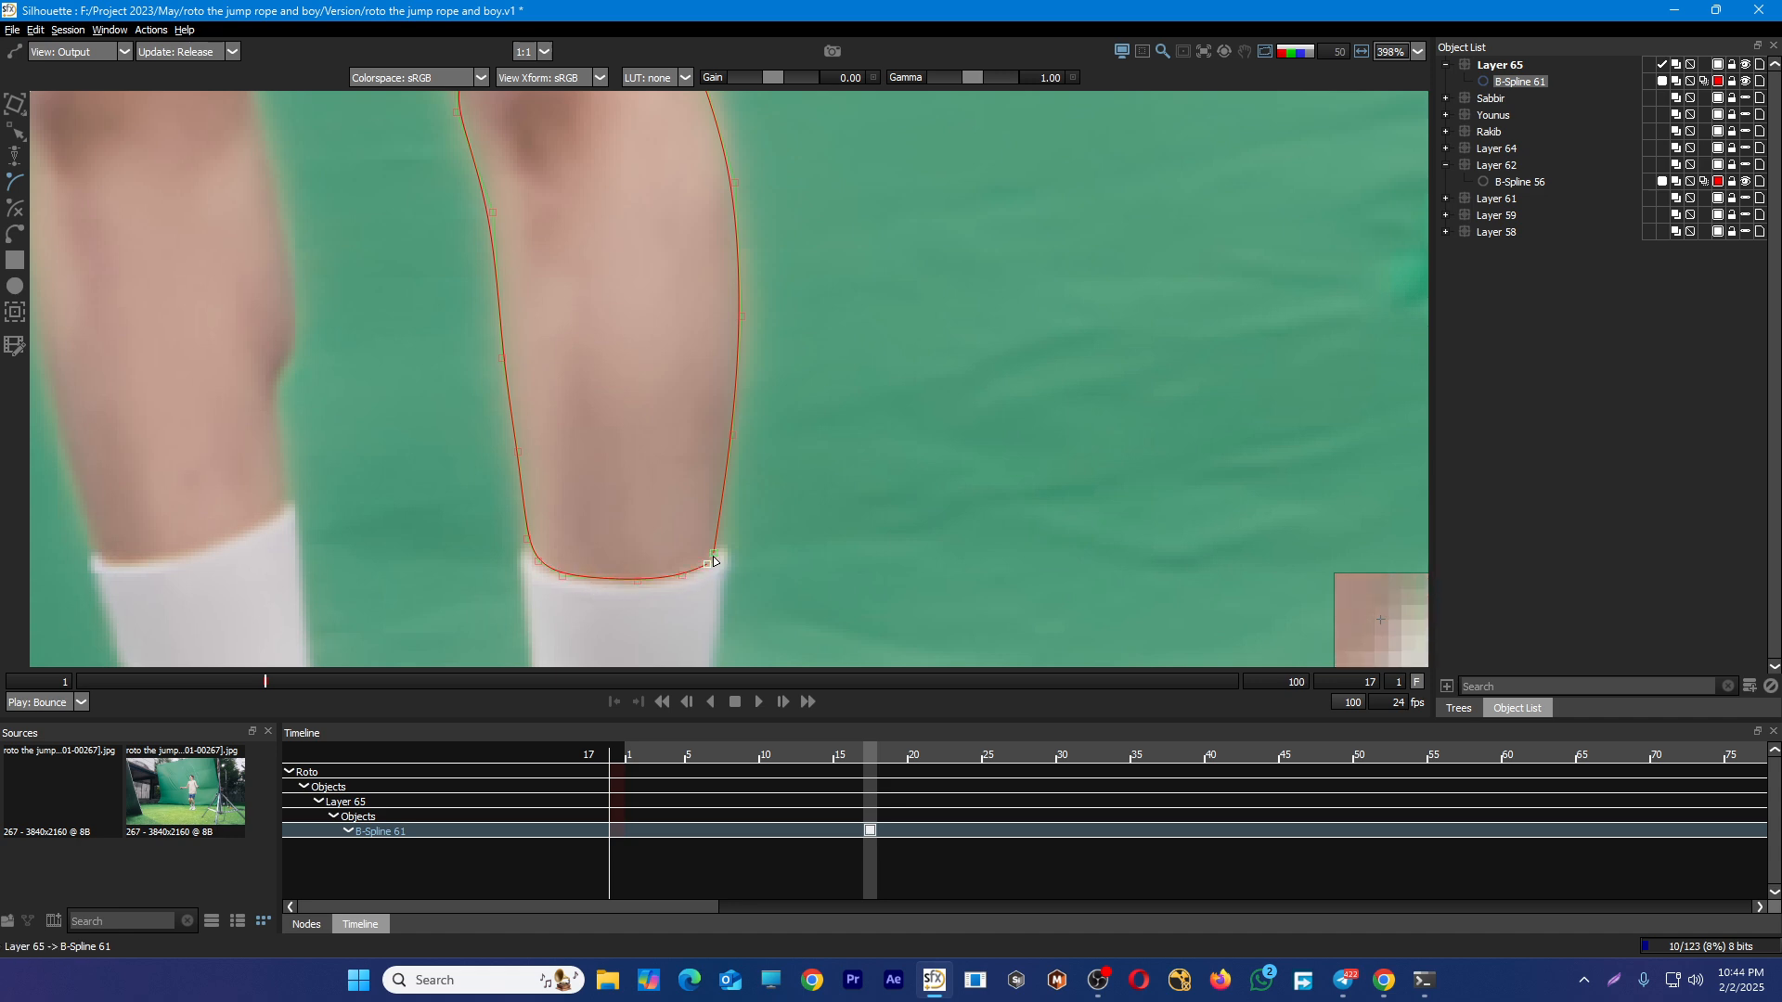
Inspect the closed leg outline by selecting points along its outer and inner edges
{"action": "scroll", "coordinate": [914, 472], "scroll_direction": "down", "scroll_amount": 10}
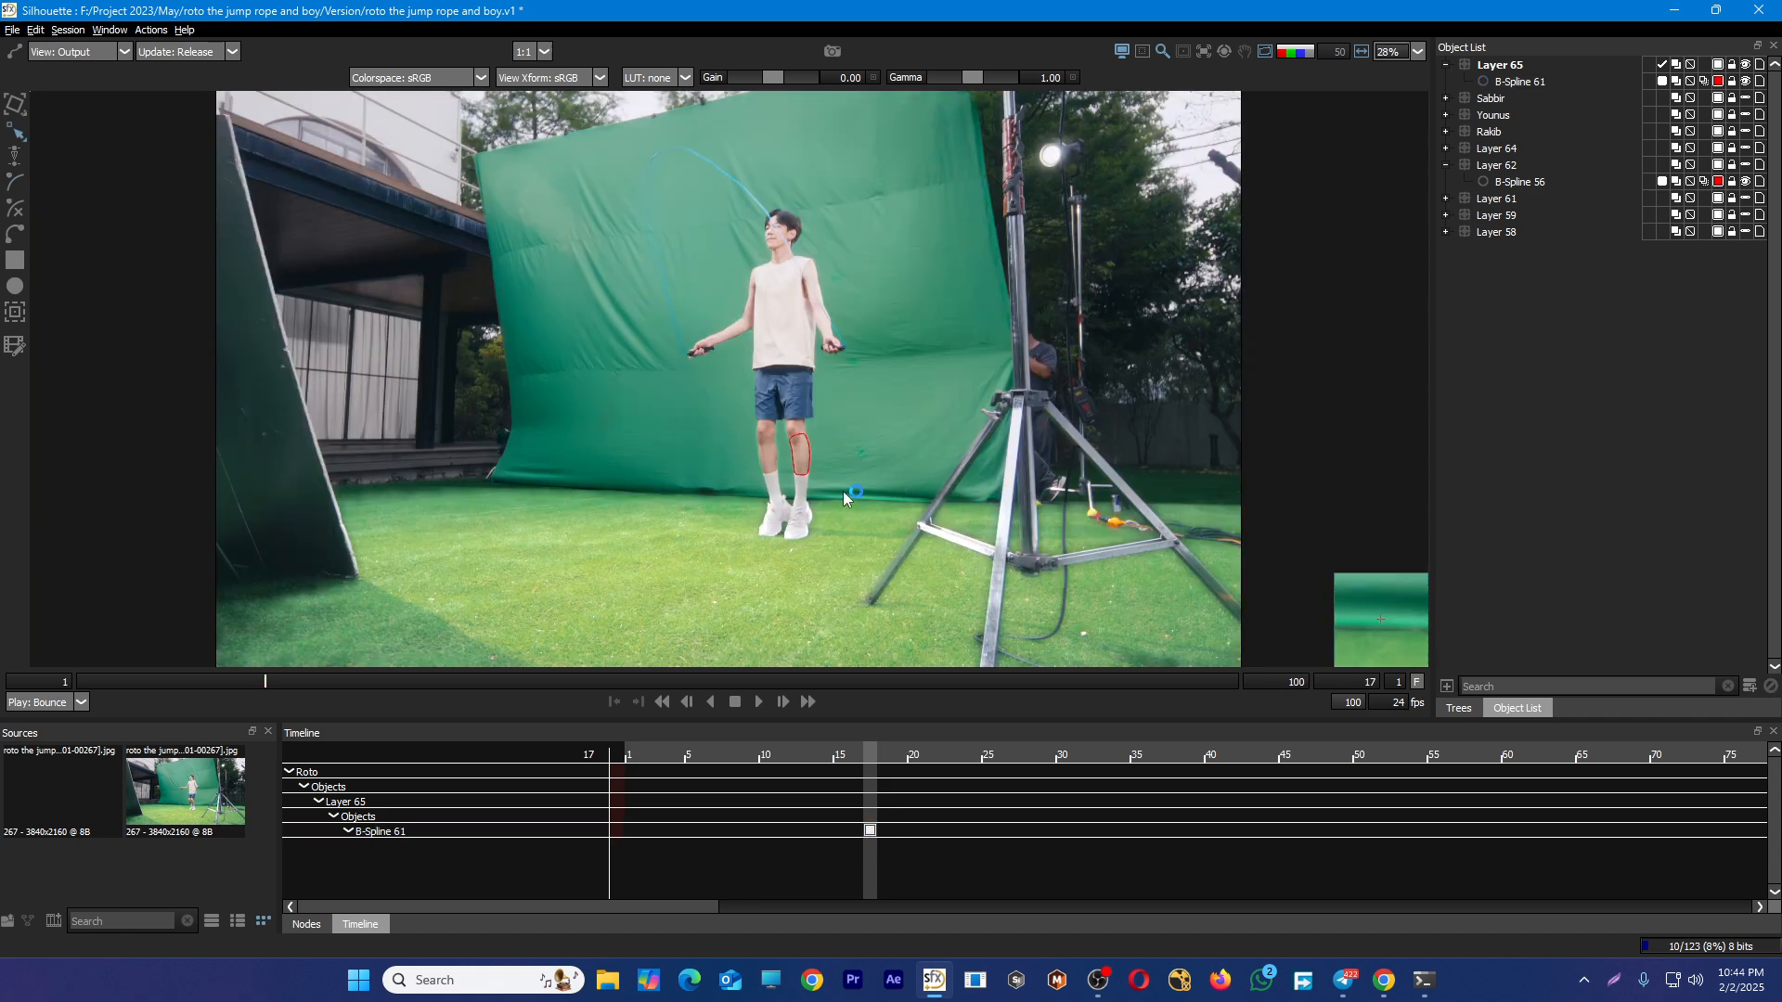
{"action": "scroll", "coordinate": [816, 464], "scroll_direction": "up", "scroll_amount": 7}
{"action": "left_click", "coordinate": [734, 394]}
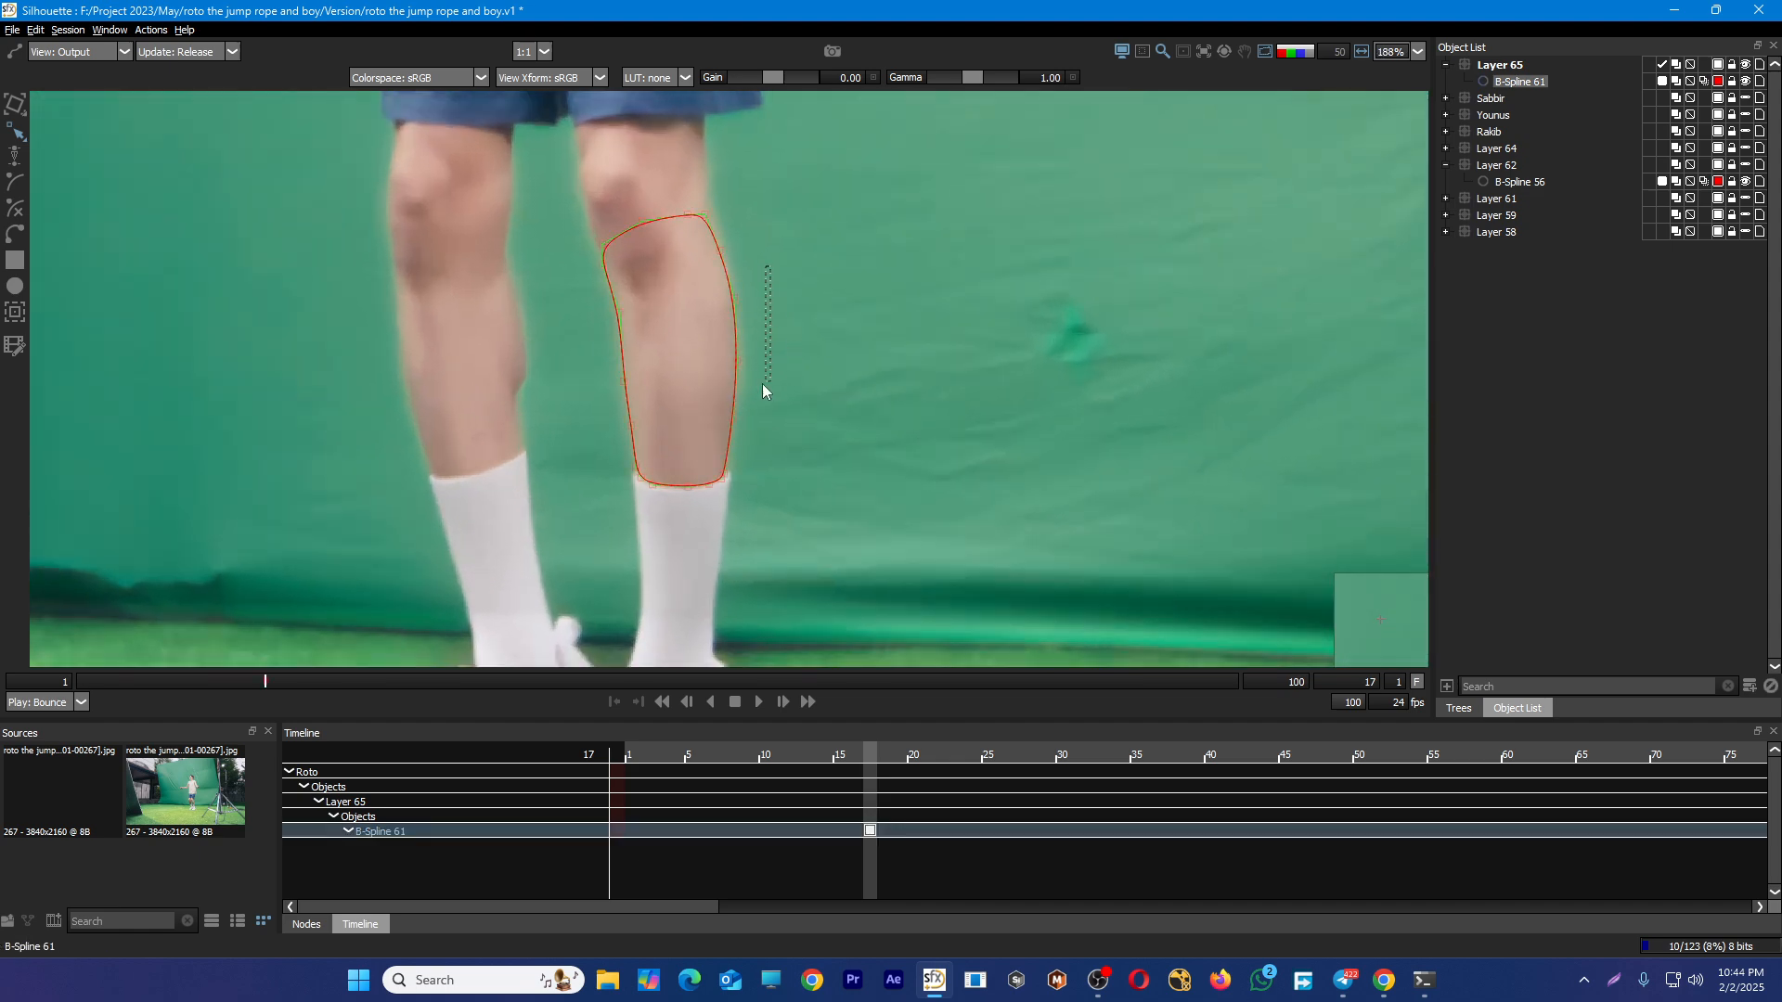
{"action": "left_click_drag", "start_coordinate": [762, 384], "coordinate": [704, 394]}
{"action": "left_click", "coordinate": [738, 414]}
{"action": "left_click", "coordinate": [621, 327]}
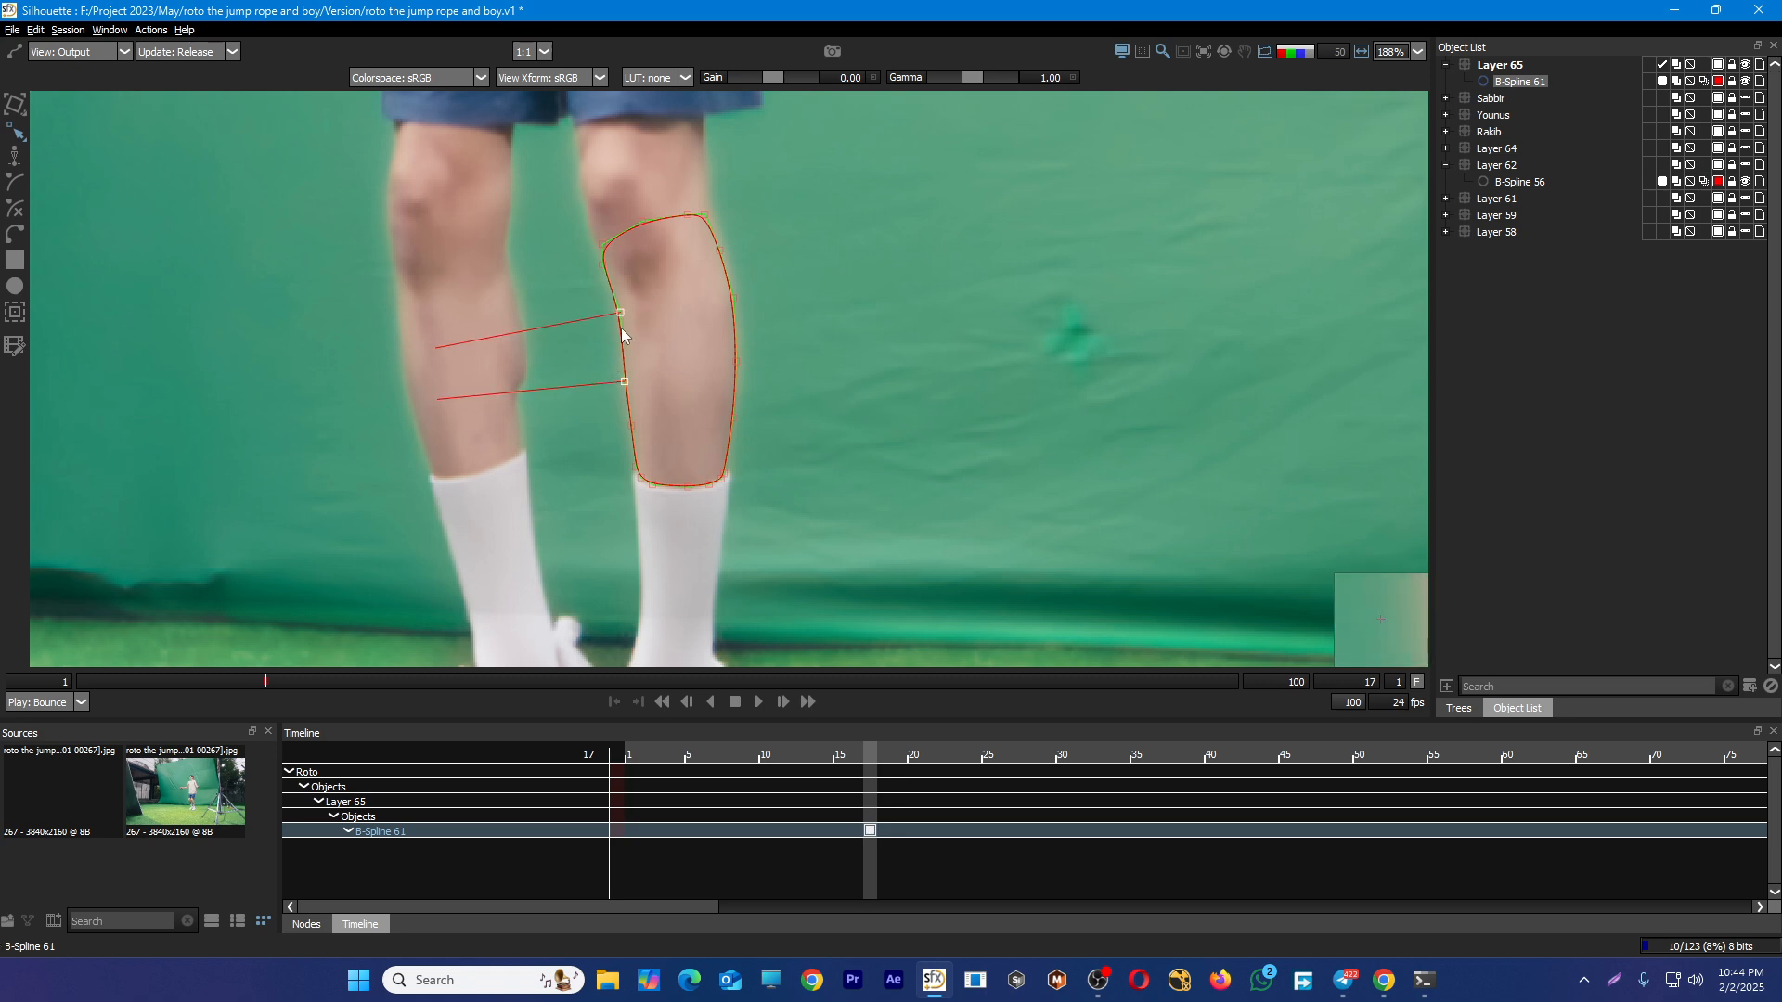
{"action": "left_click_drag", "start_coordinate": [612, 287], "coordinate": [566, 280]}
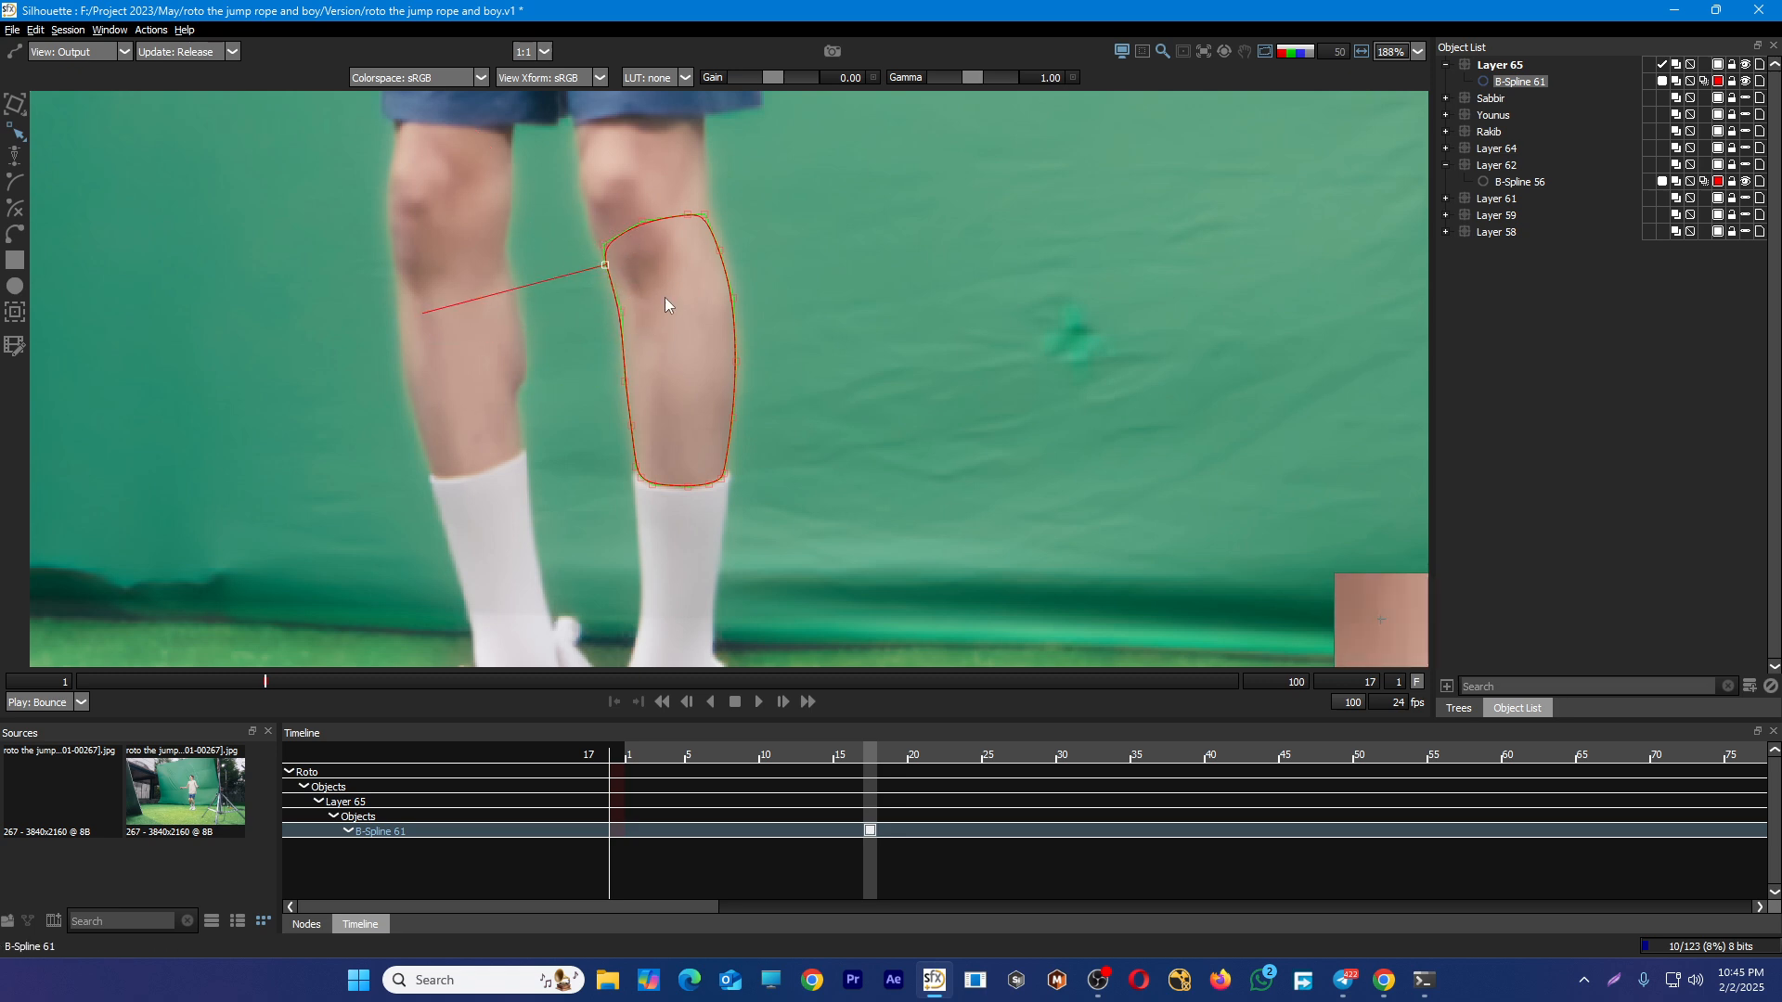
Try keyframing the leg spline by hand, moving the whole shape up onto the lower leg at frame 22
{"action": "scroll", "coordinate": [724, 344], "scroll_direction": "down", "scroll_amount": 2}
{"action": "key", "text": "ctrl+a"}
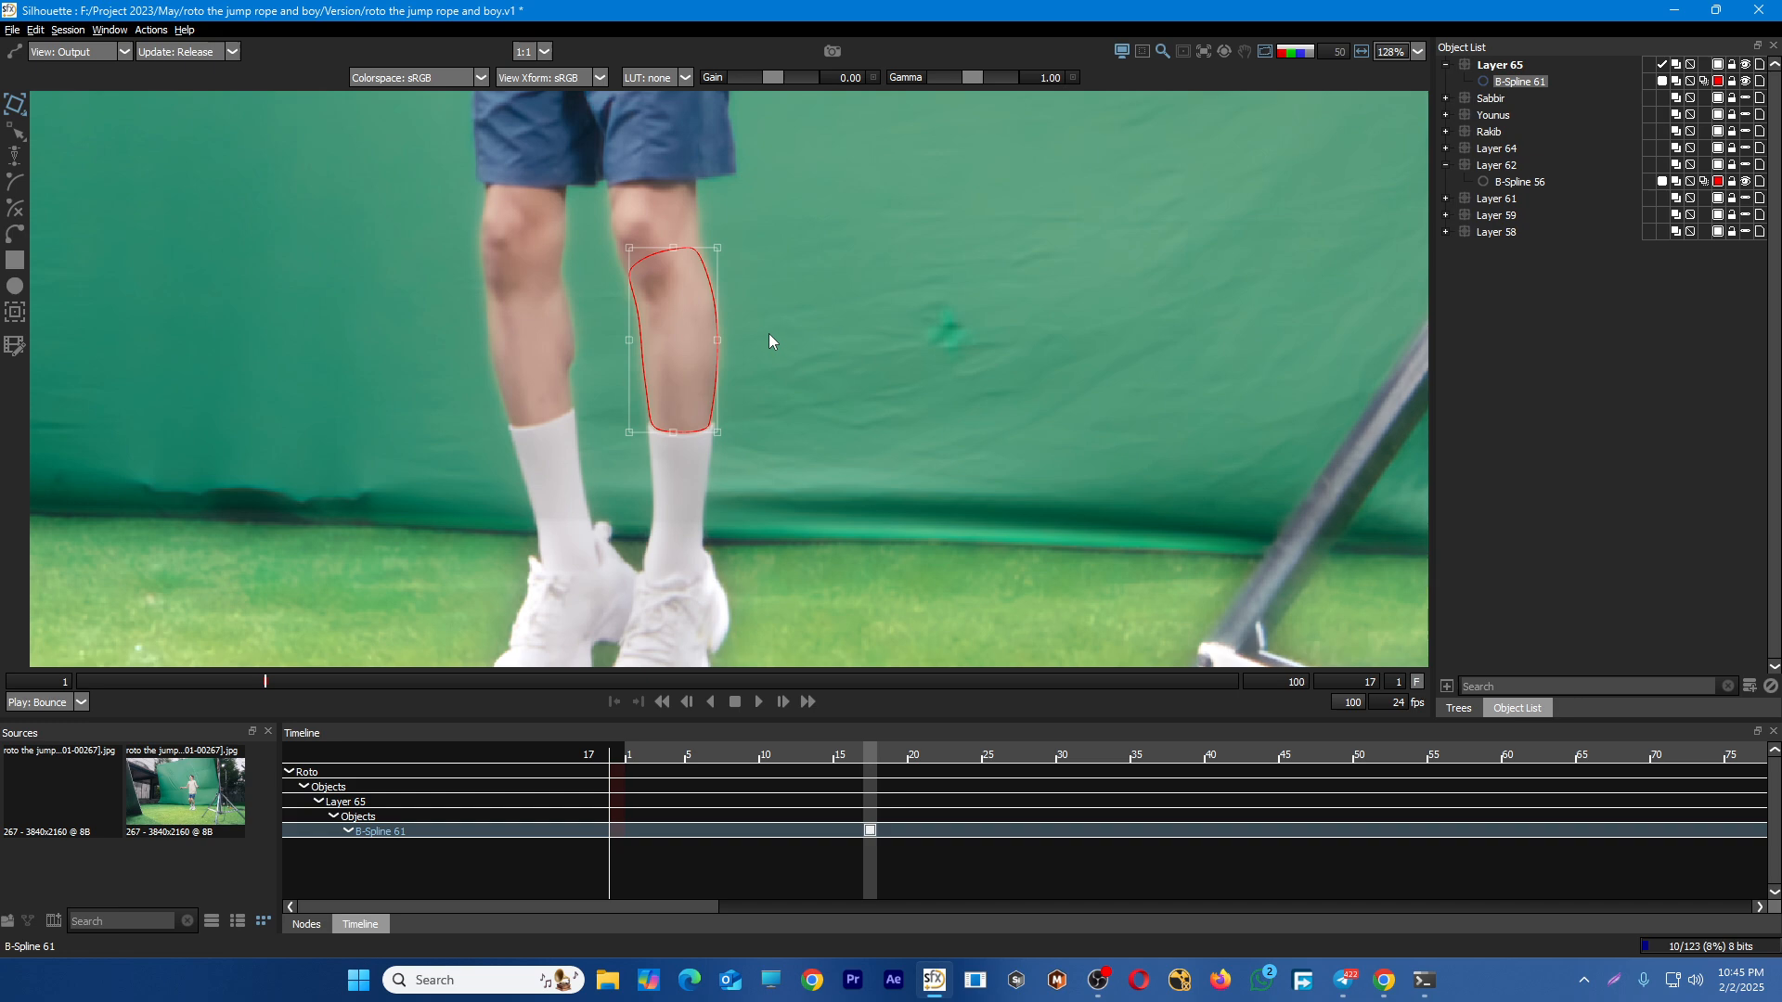
{"action": "left_click_drag", "start_coordinate": [266, 688], "coordinate": [324, 697]}
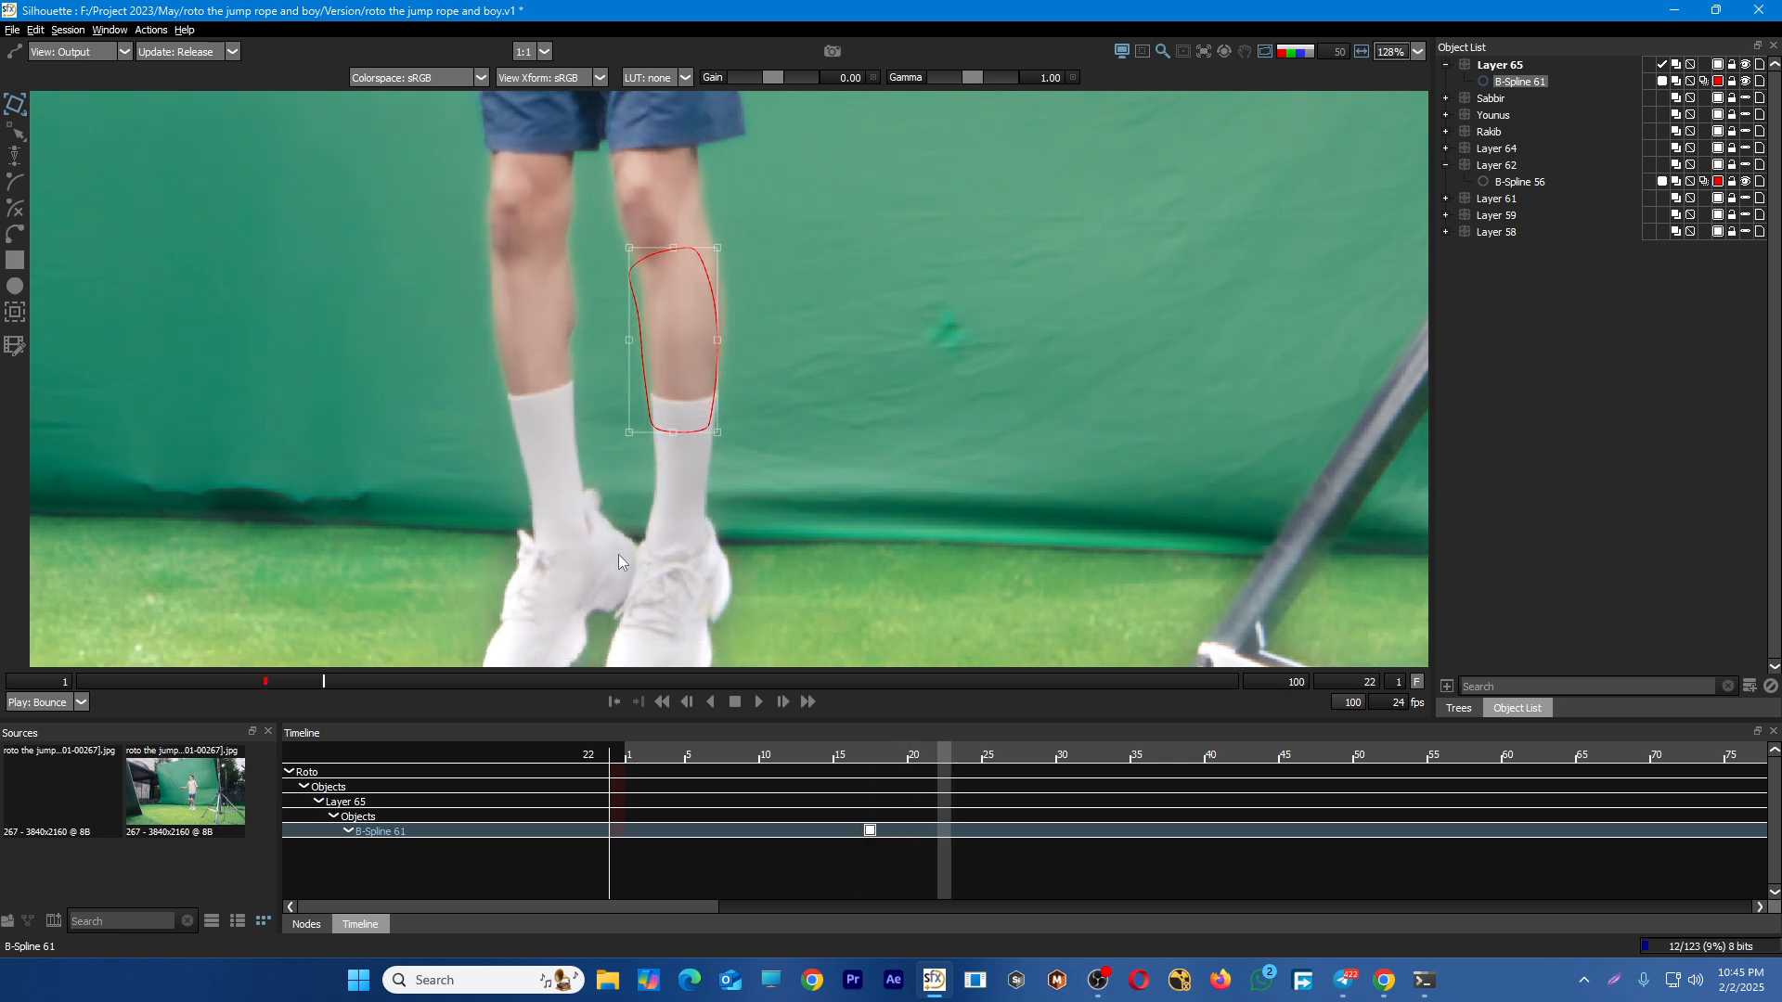
{"action": "left_click_drag", "start_coordinate": [711, 407], "coordinate": [724, 372]}
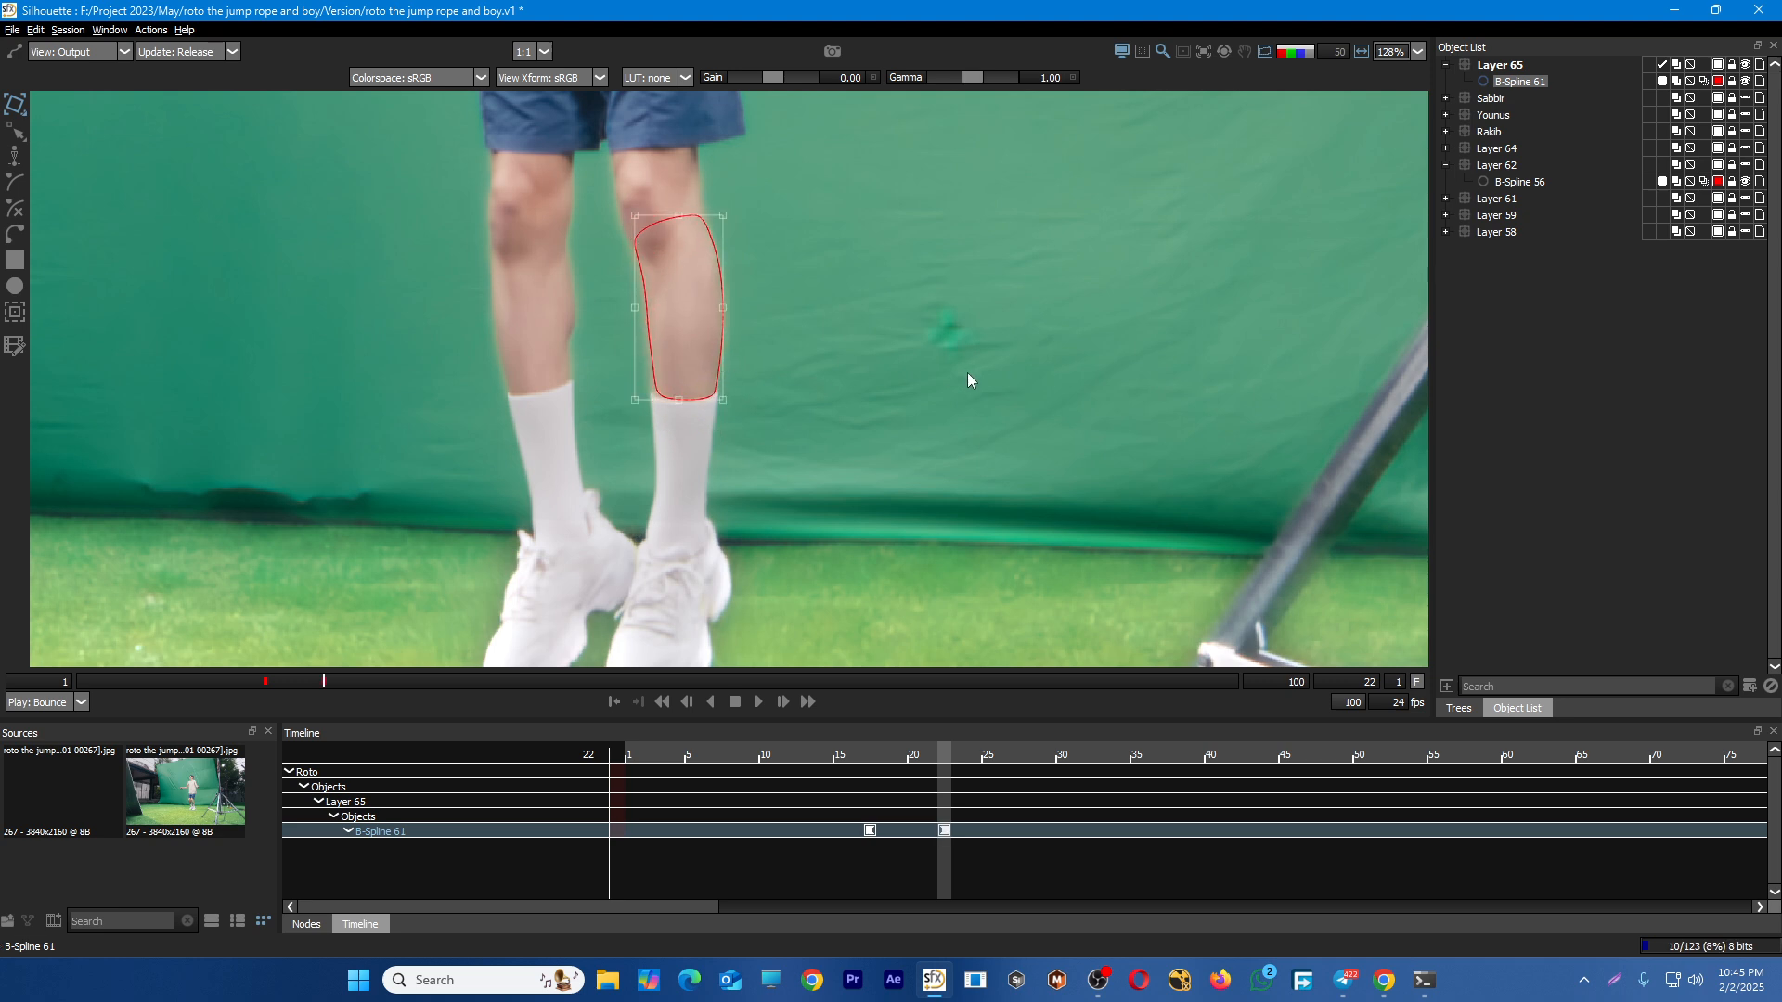
Step back through the frames between the two keyframes, undo the hand-made frame 22 keyframe and return to frame 17
{"action": "key", "text": "Left"}
{"action": "key", "text": "Left"}
{"action": "key", "text": "Left"}
{"action": "key", "text": "Left"}
{"action": "key", "text": "Left"}
{"action": "key", "text": "Left"}
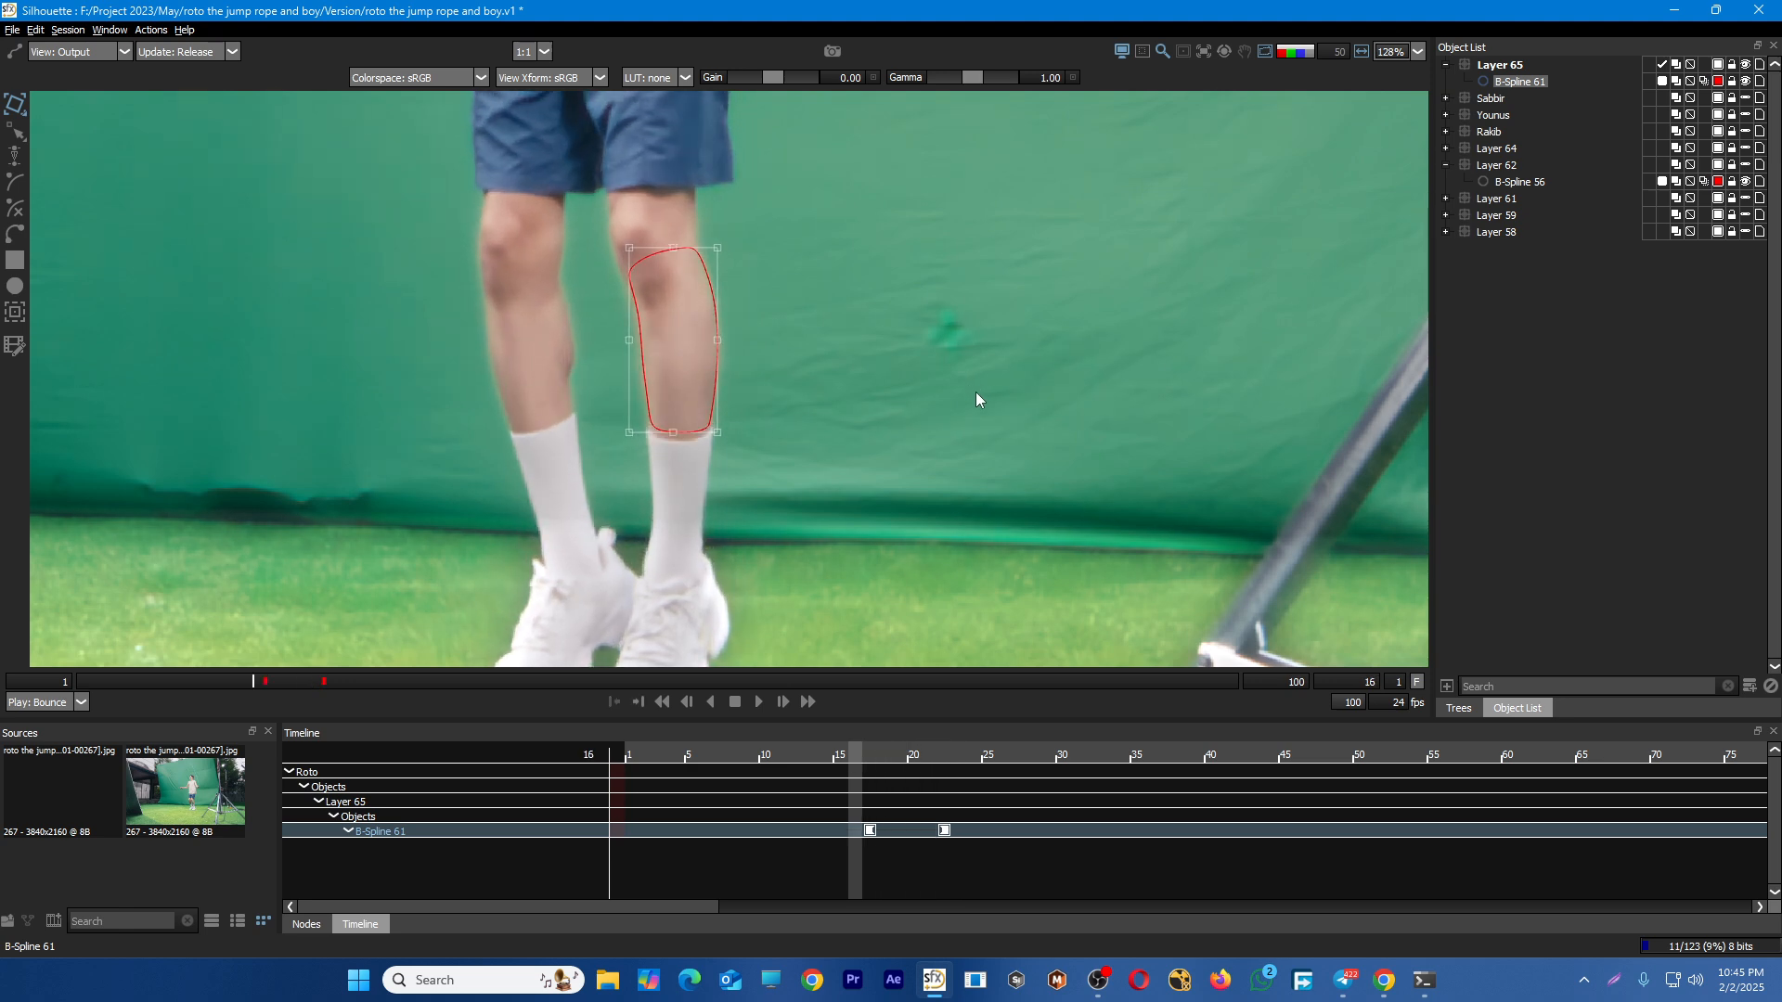
{"action": "key", "text": "Right"}
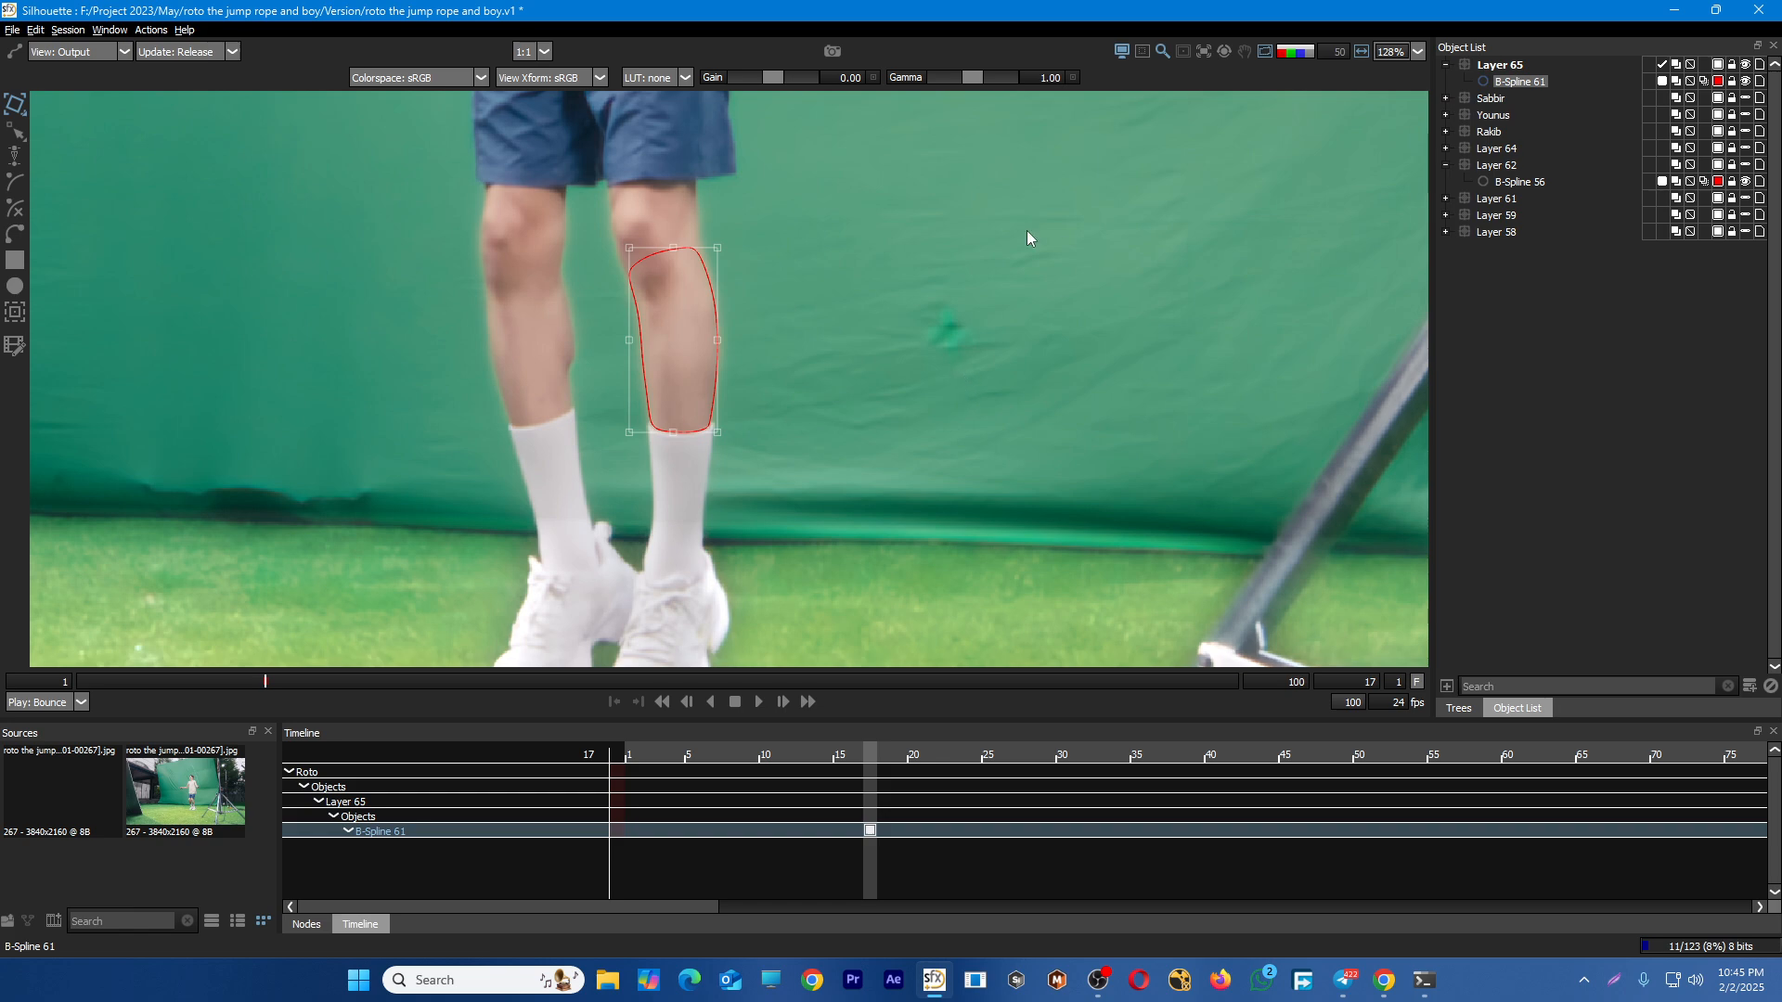
{"action": "left_click", "coordinate": [1026, 464]}
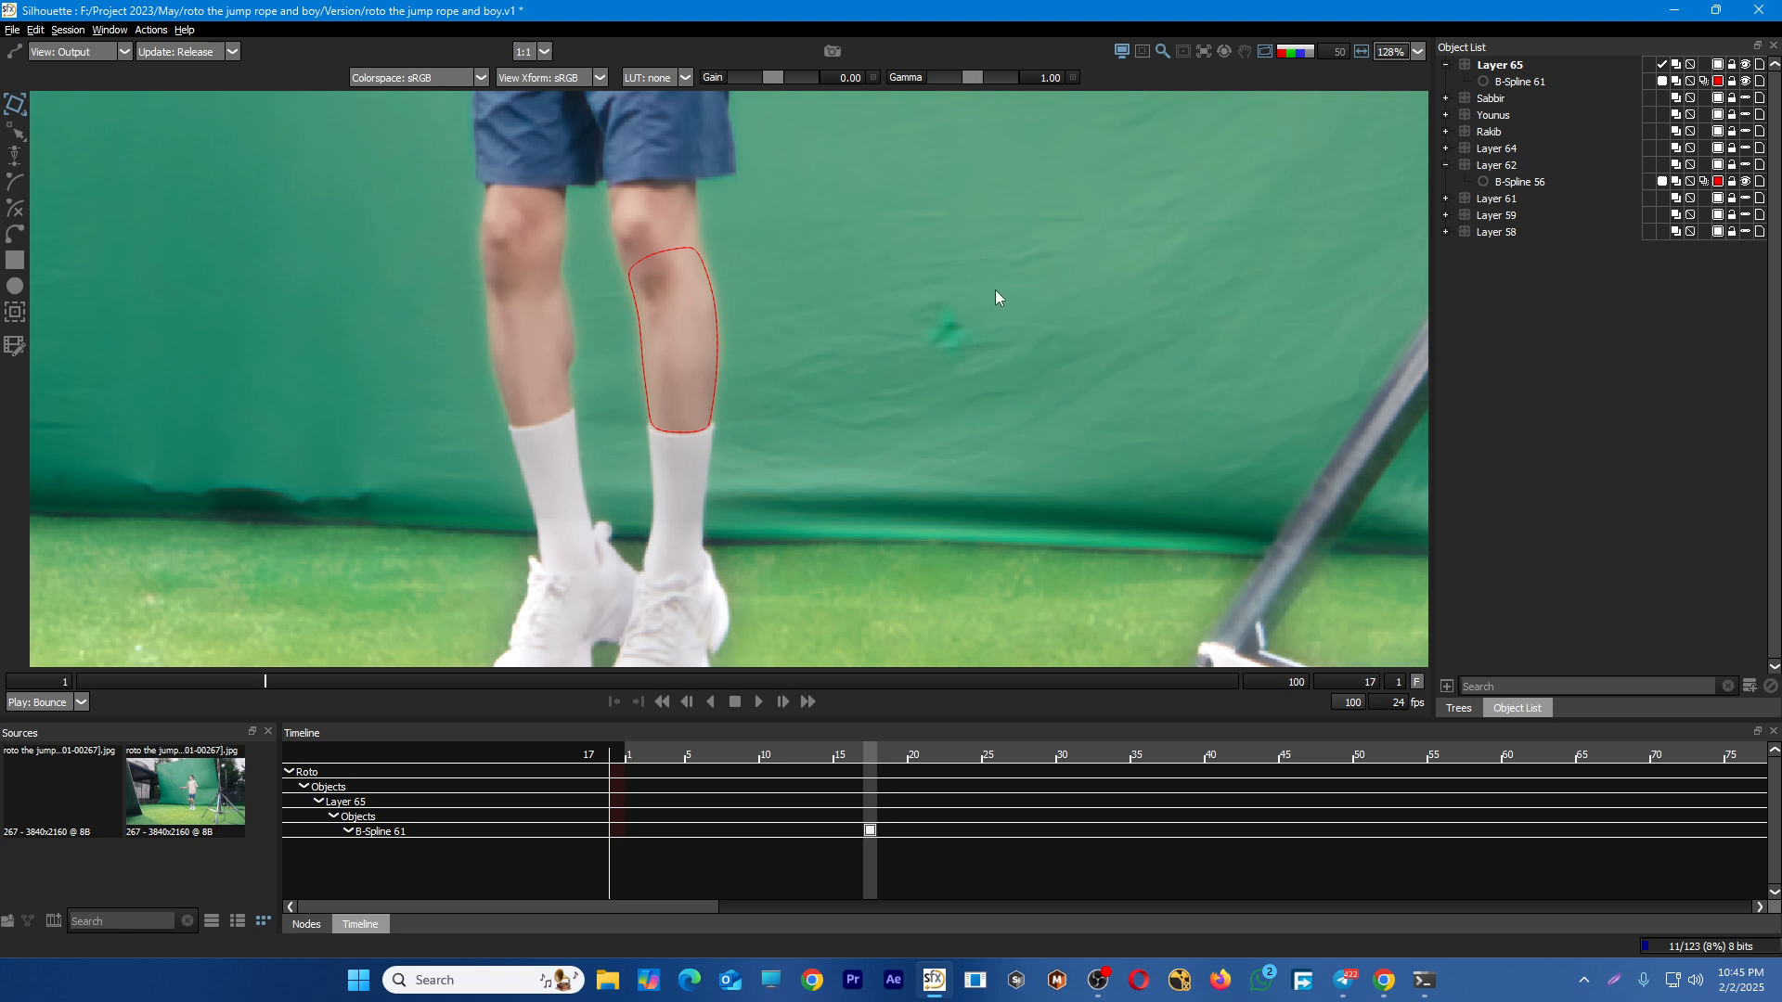
Select the leg spline on frame 17 and open the mocha Tracker for it
{"action": "left_click", "coordinate": [1511, 81]}
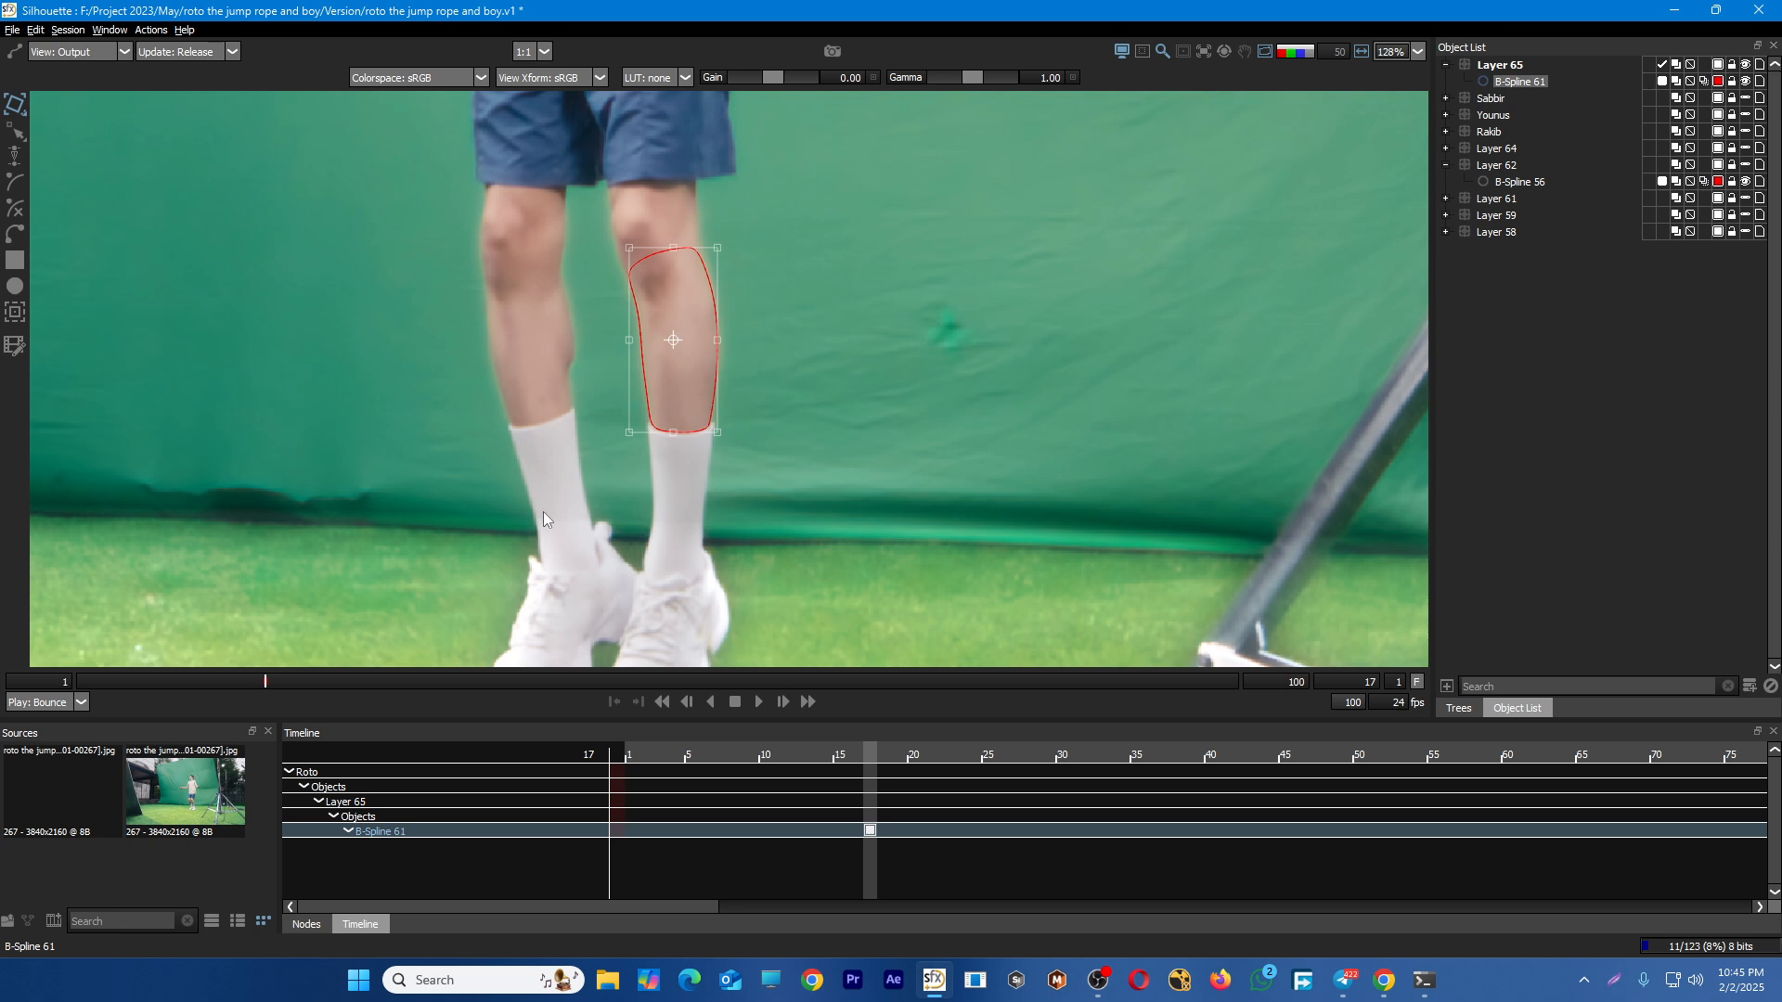
{"action": "left_click", "coordinate": [16, 315]}
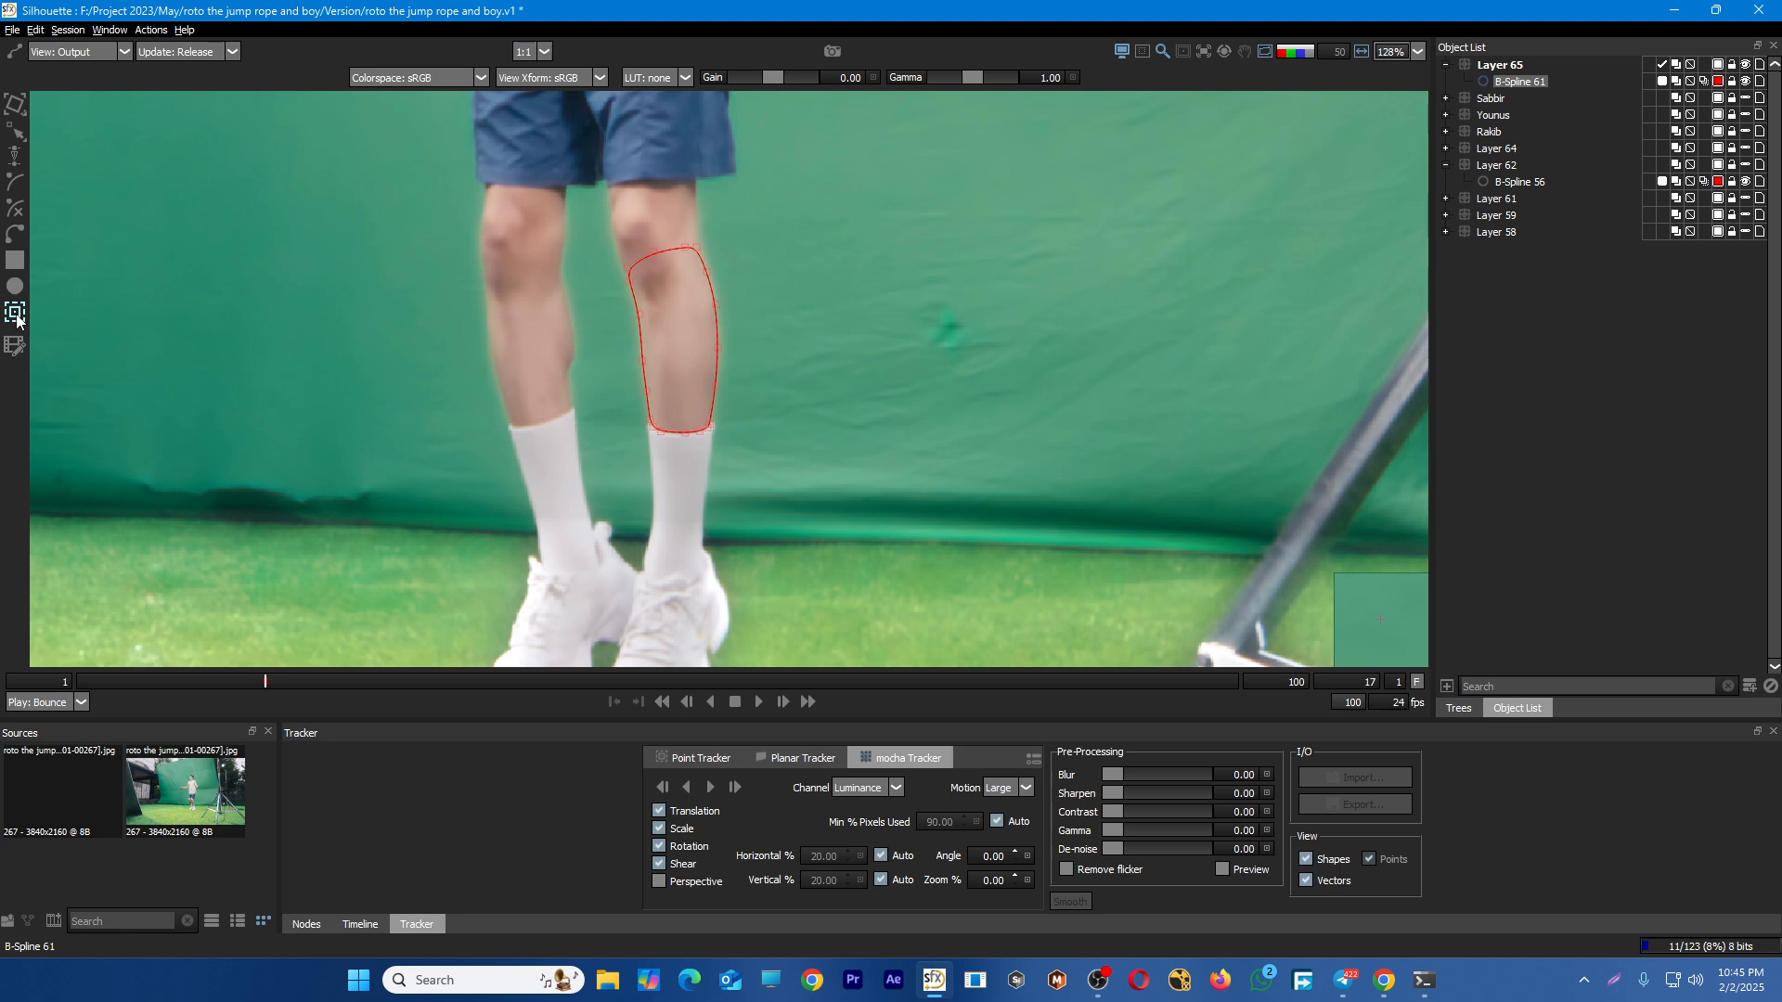
{"action": "left_click", "coordinate": [802, 760]}
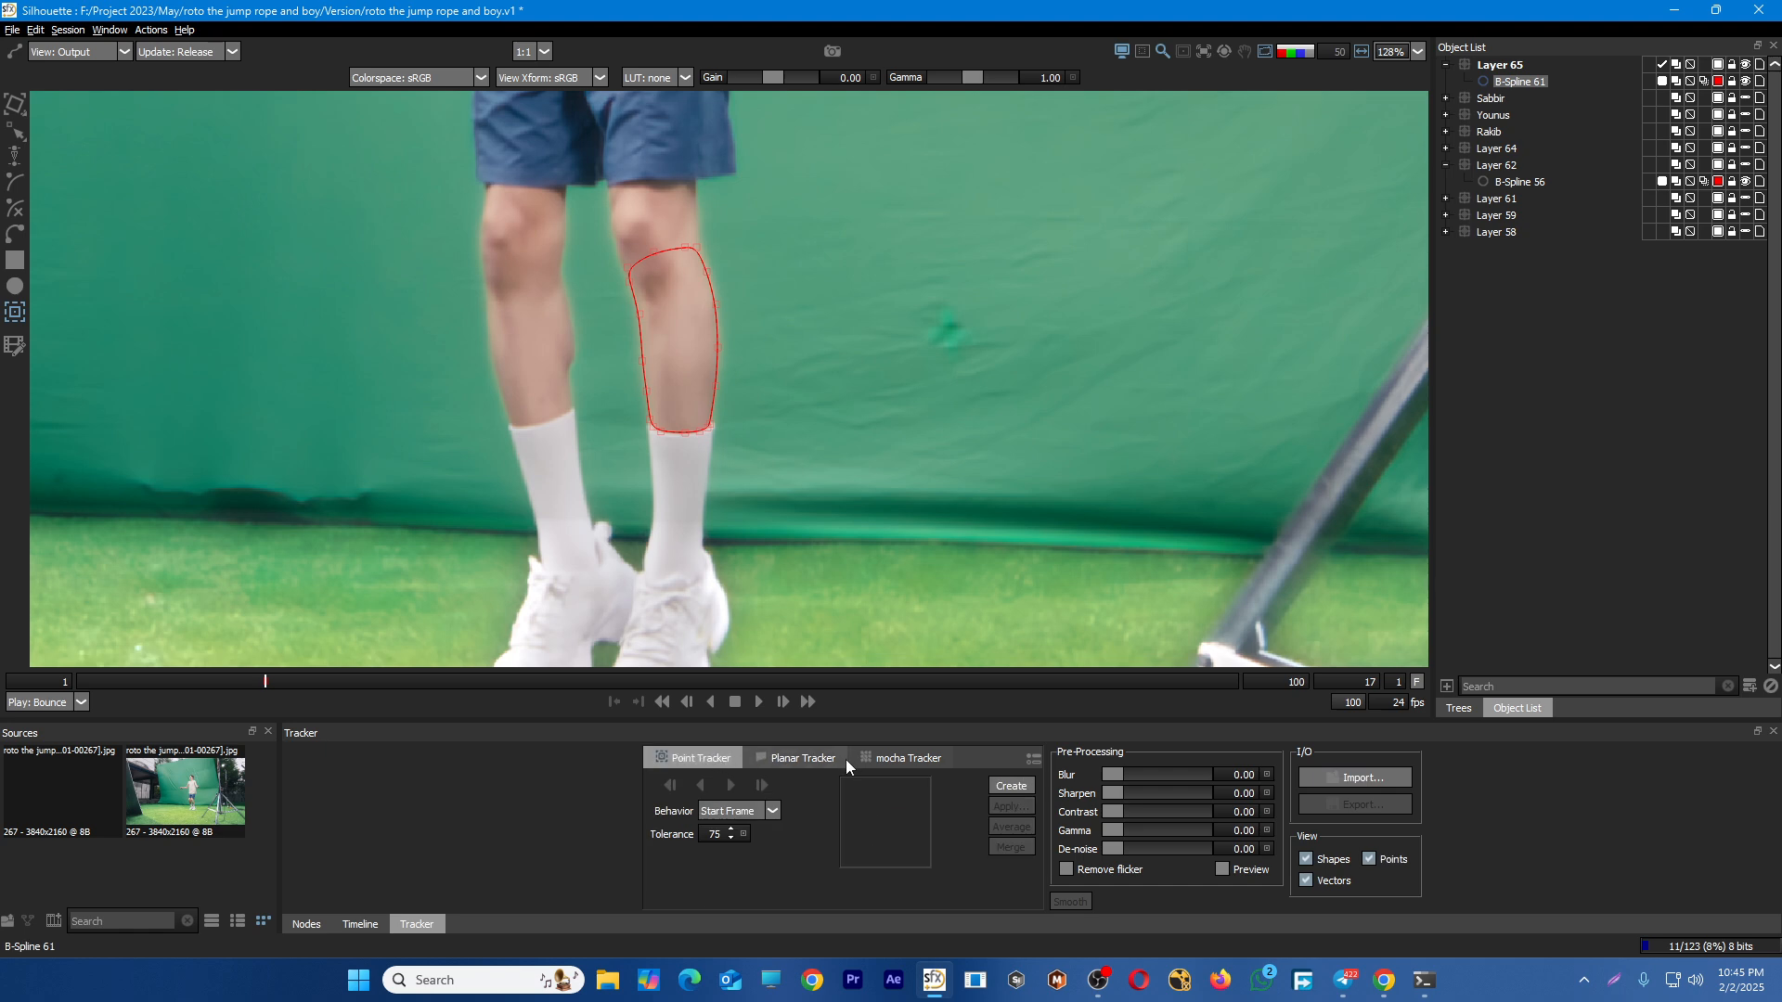
{"action": "left_click", "coordinate": [900, 757]}
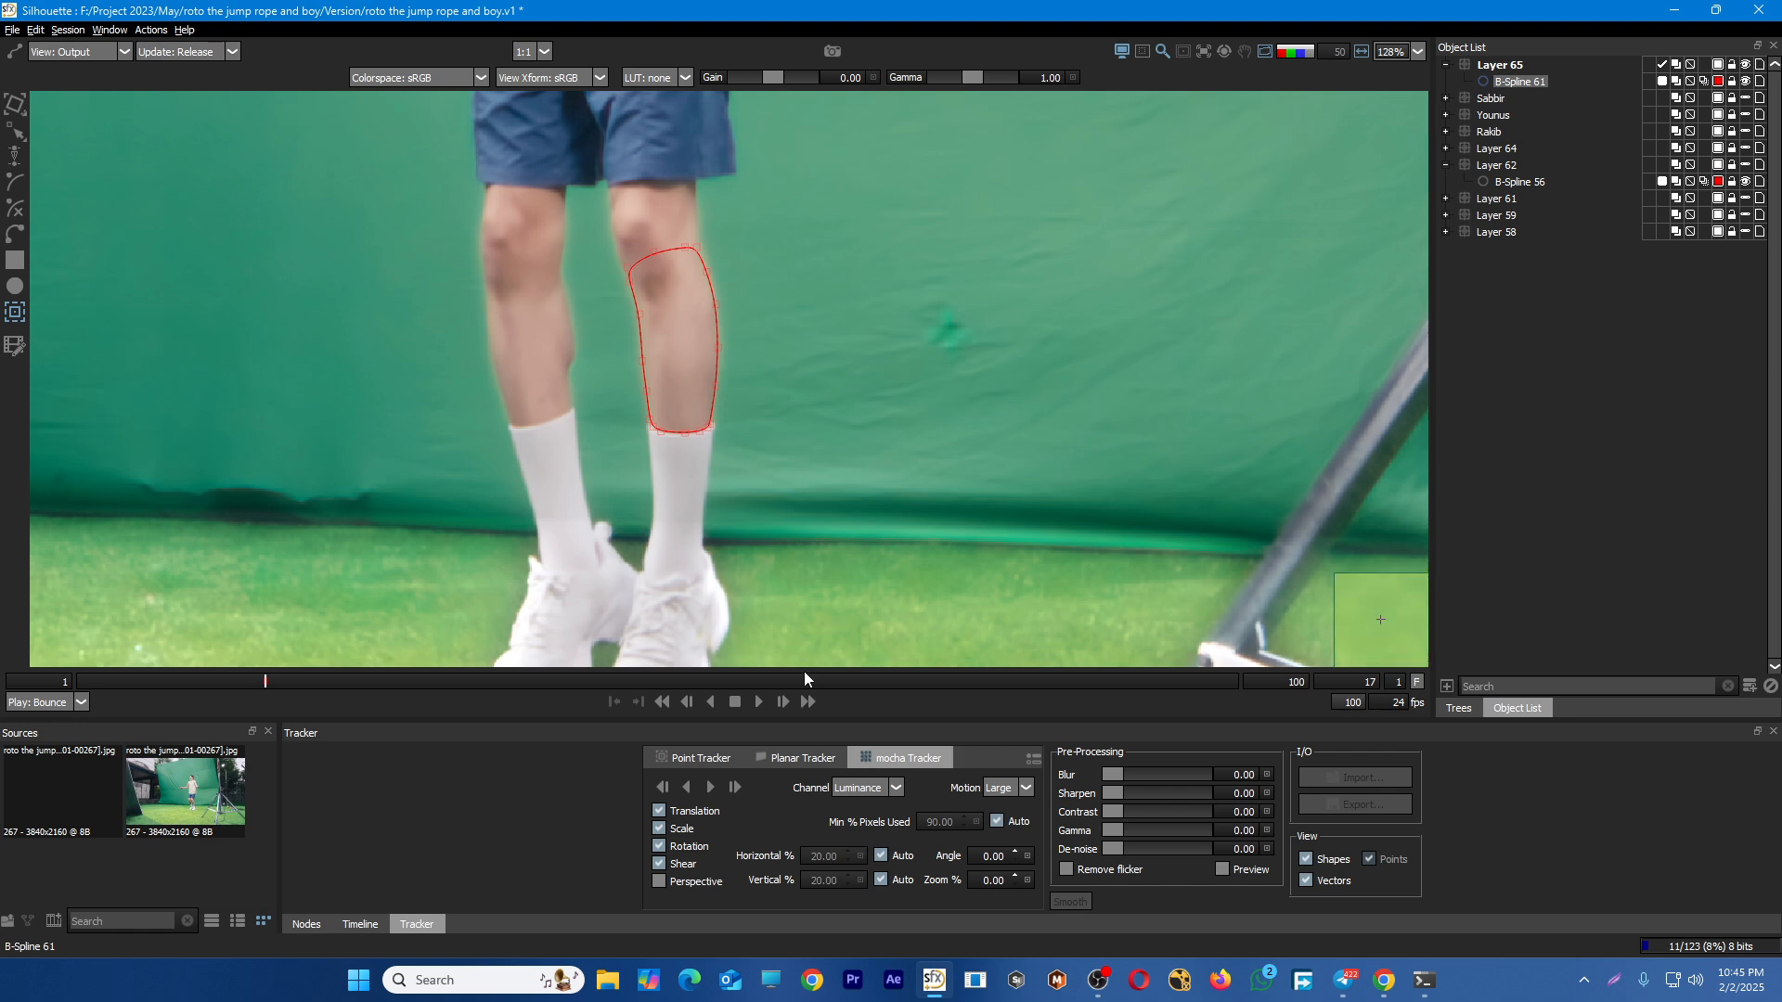
Track the leg spline forward one frame at a time from frame 17 to frame 30 and save the project
{"action": "left_click", "coordinate": [743, 793]}
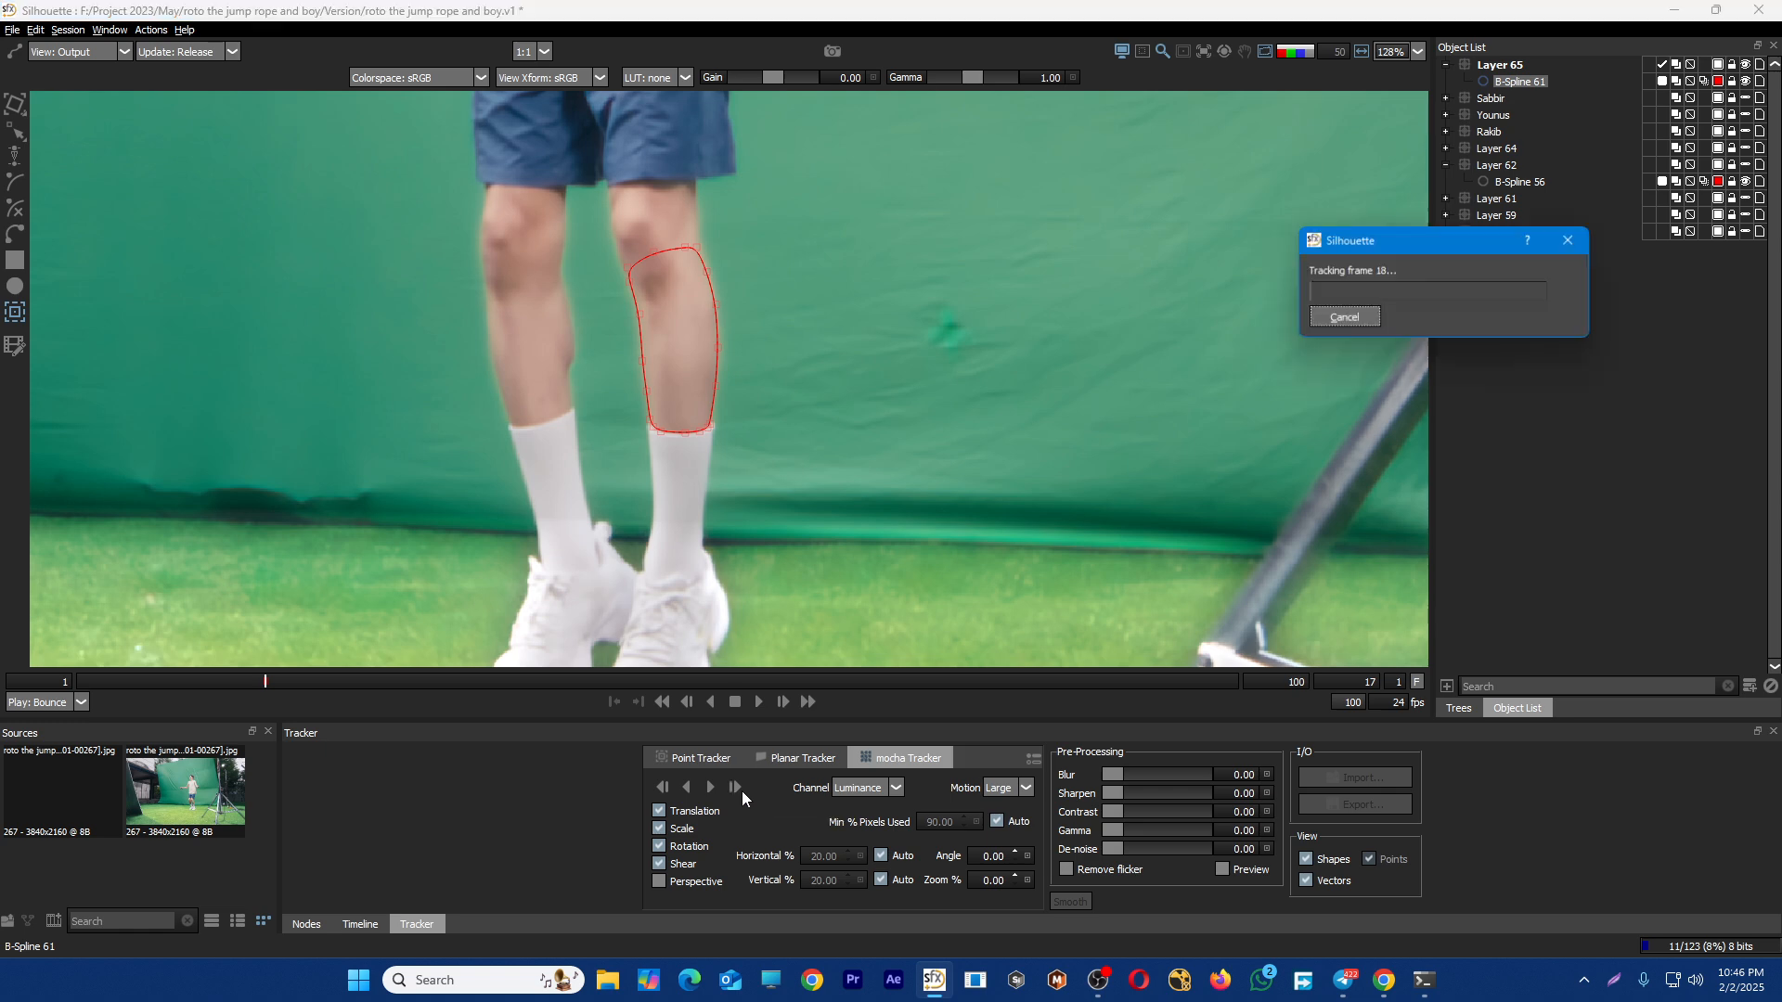
{"action": "left_click", "coordinate": [743, 791]}
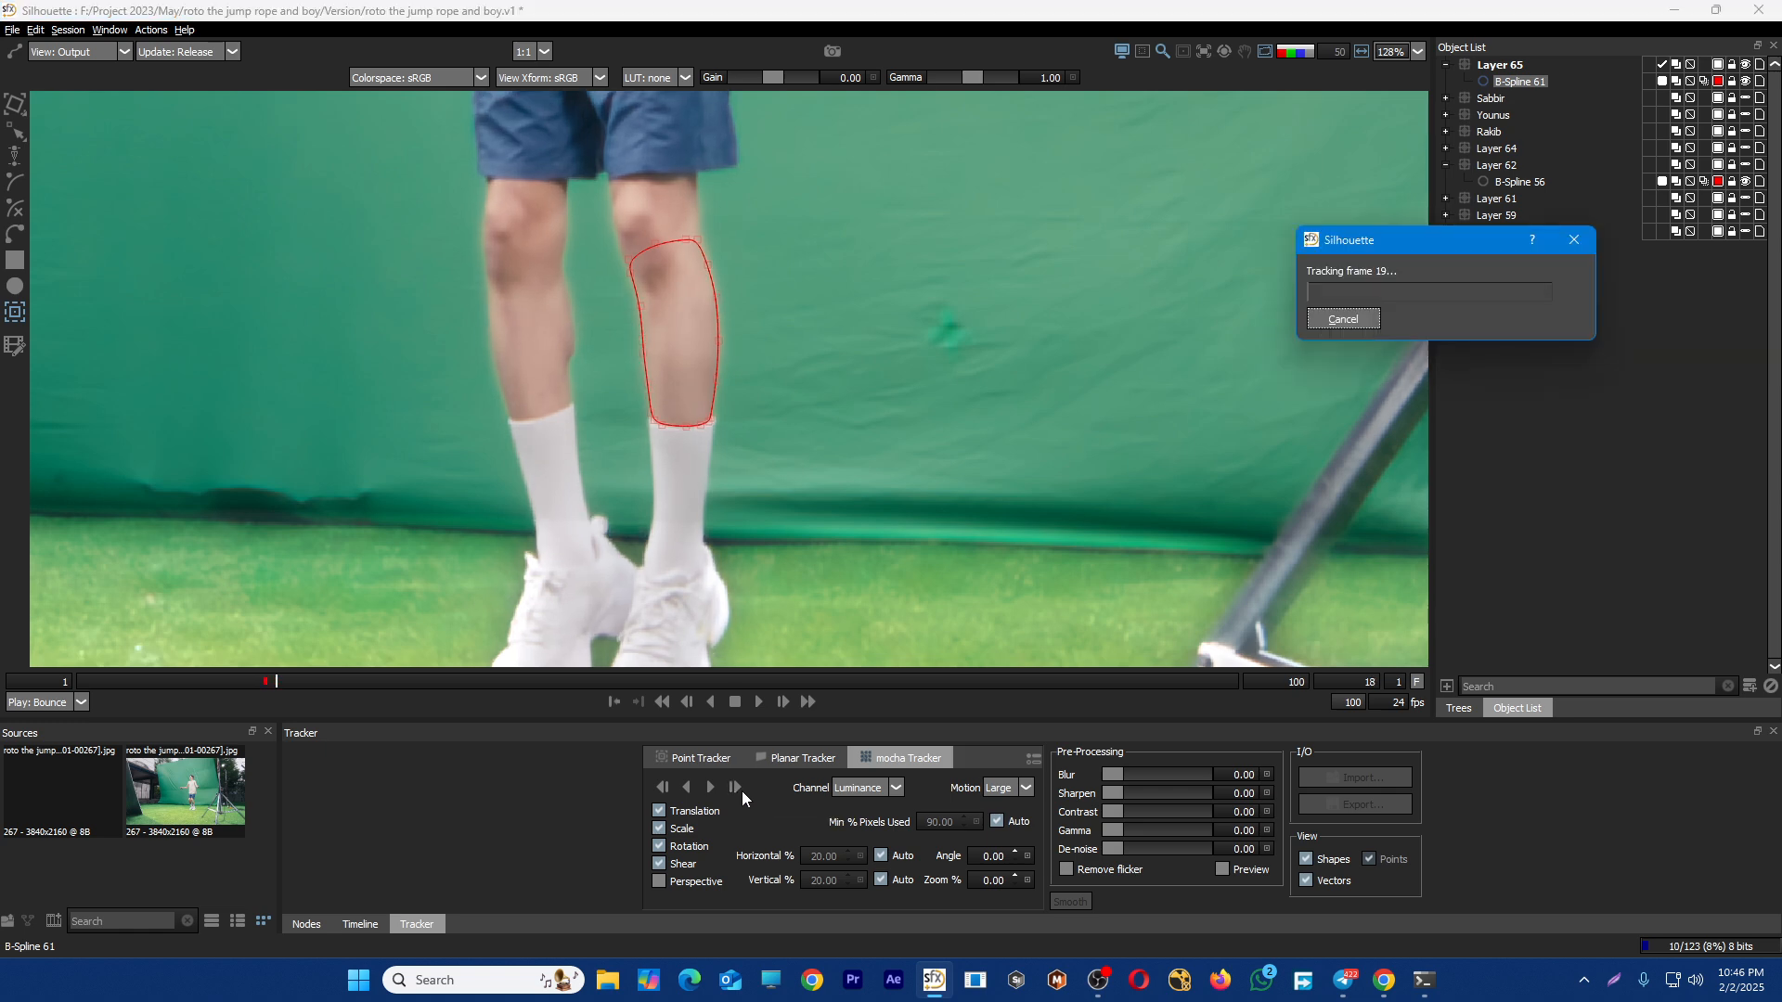
{"action": "left_click", "coordinate": [742, 791]}
{"action": "left_click", "coordinate": [742, 791]}
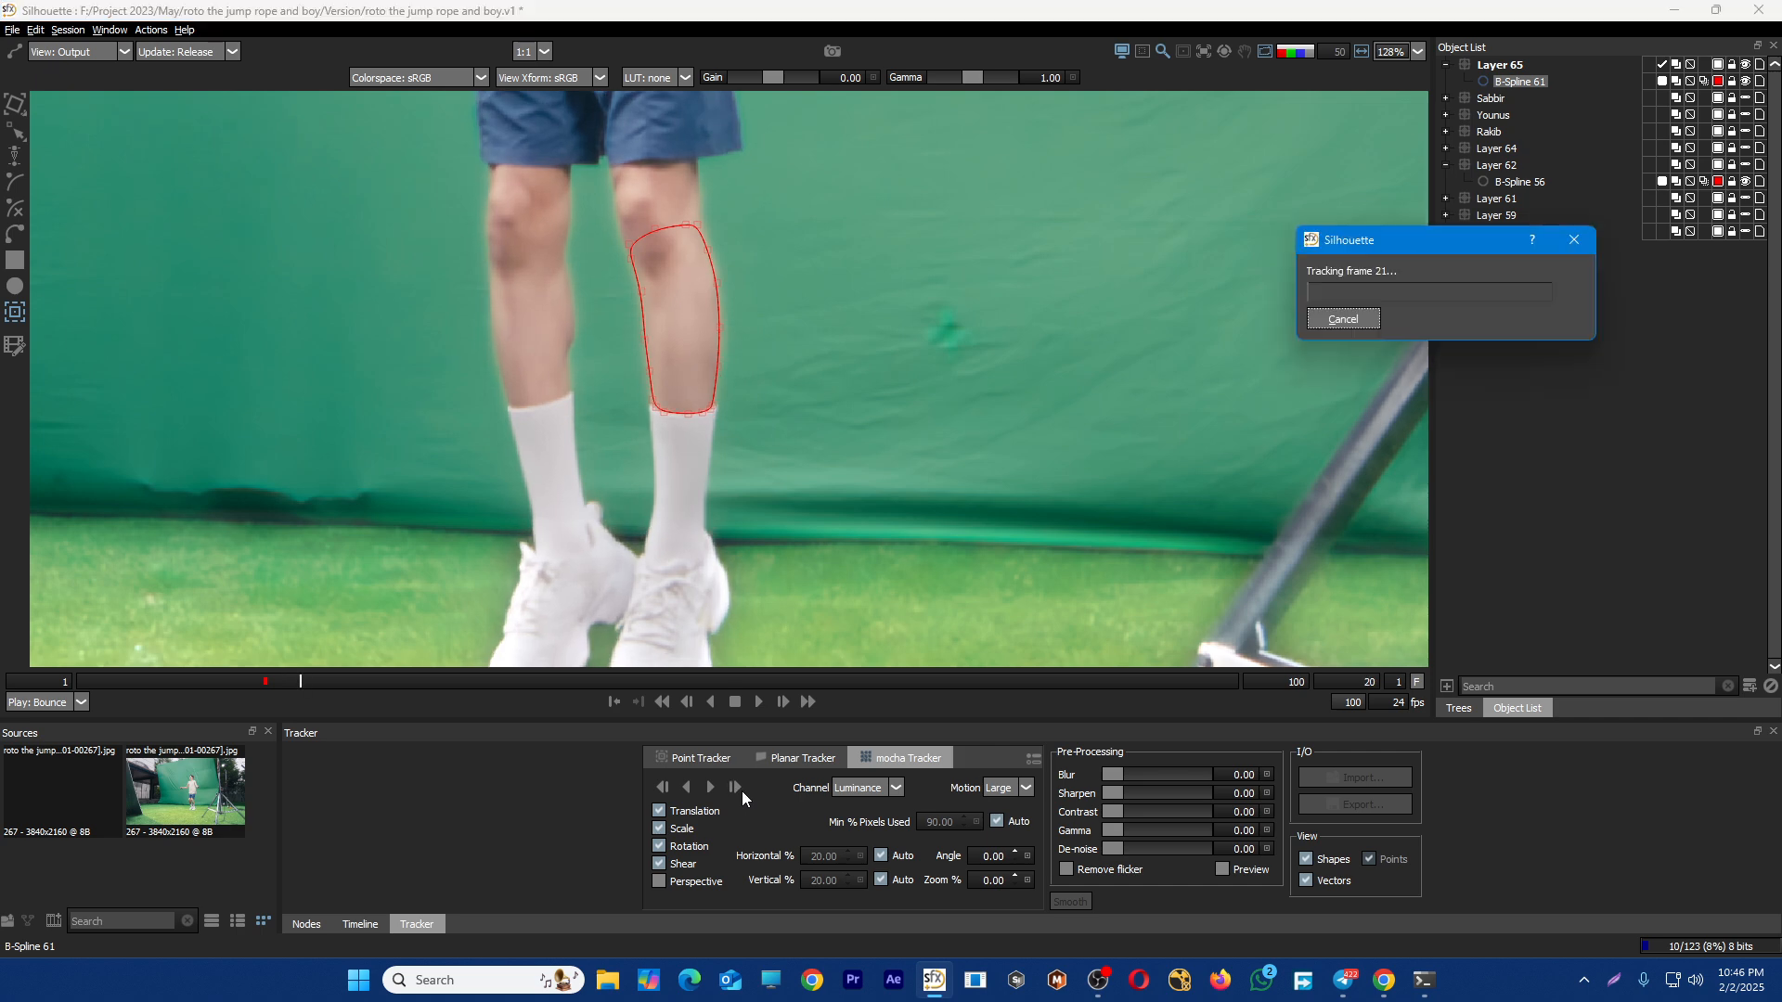
{"action": "left_click", "coordinate": [742, 791]}
{"action": "left_click", "coordinate": [743, 791]}
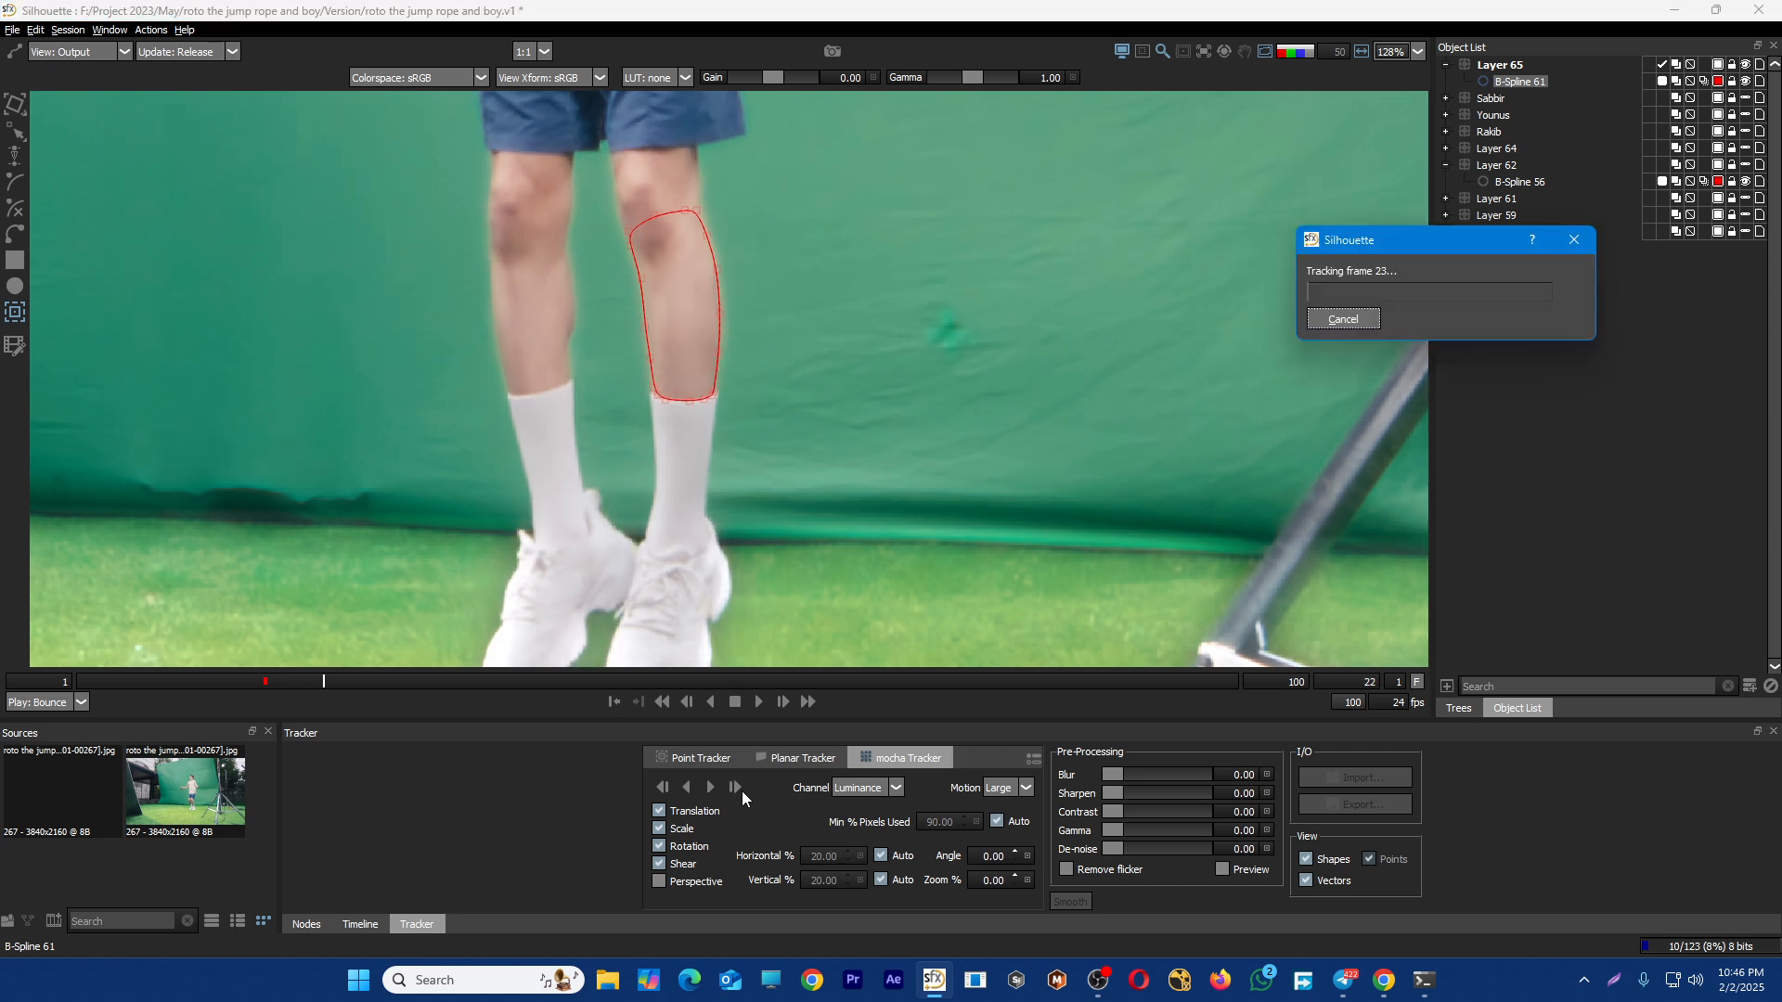
{"action": "left_click", "coordinate": [743, 791]}
{"action": "left_click", "coordinate": [743, 791]}
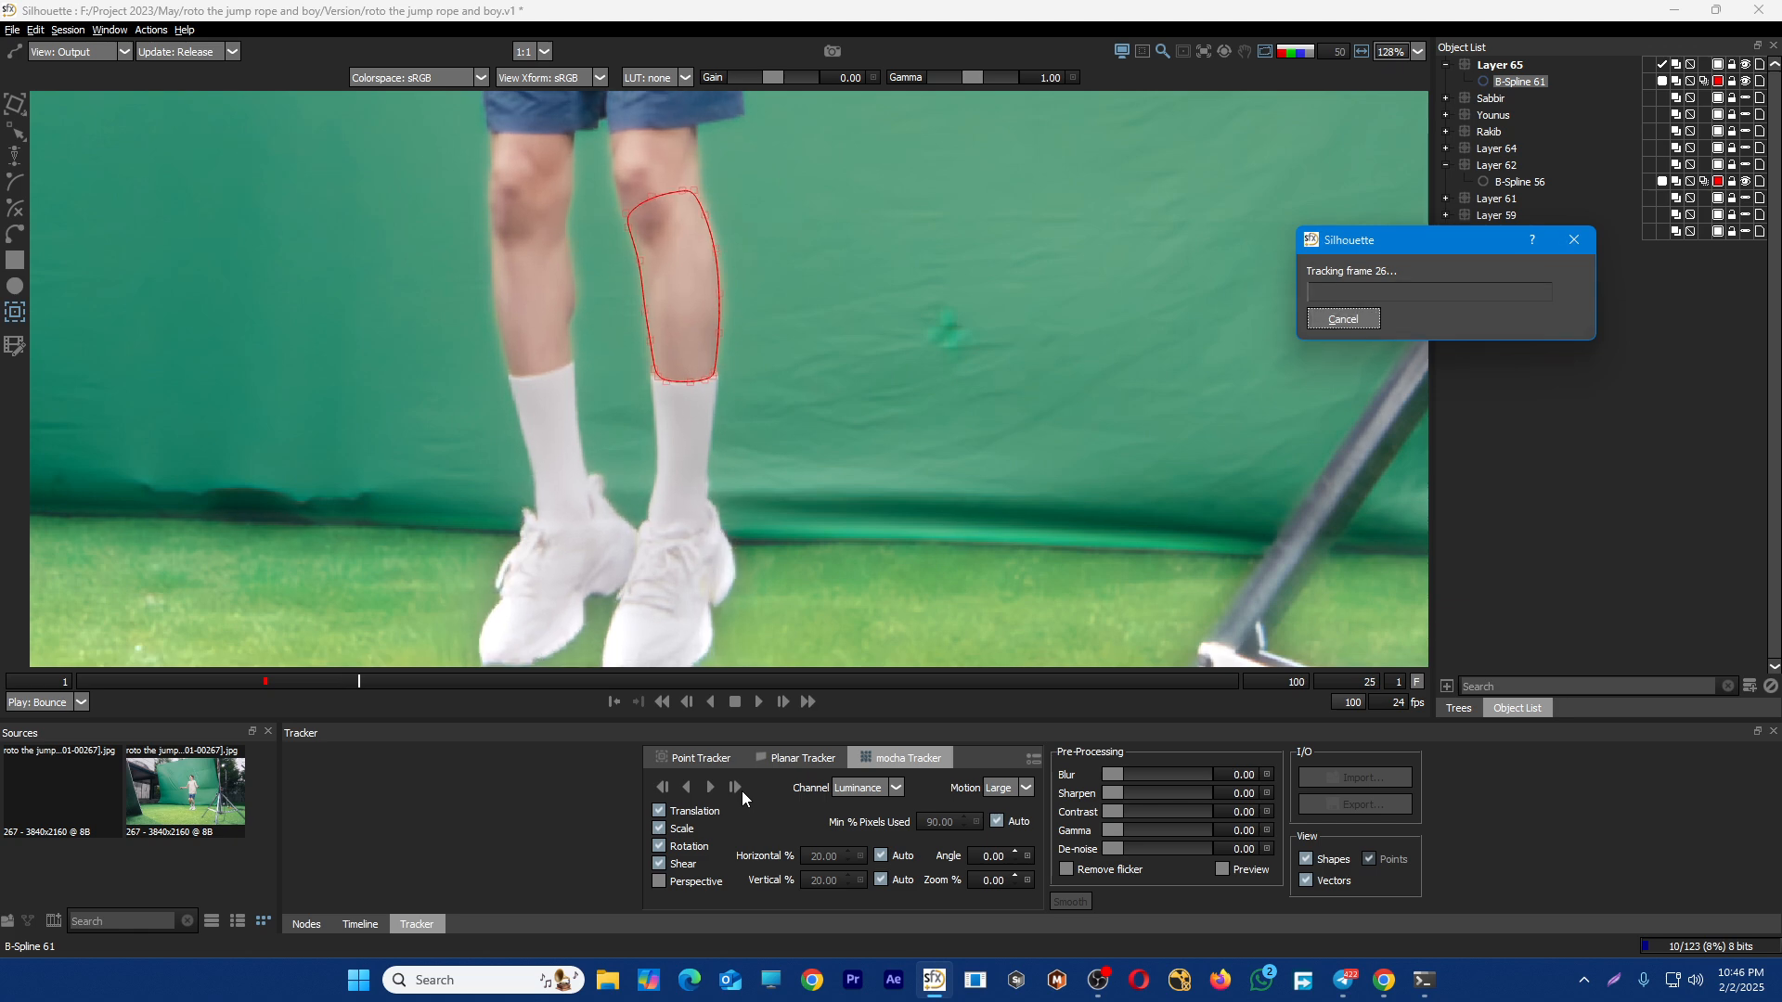
{"action": "left_click", "coordinate": [742, 791]}
{"action": "left_click", "coordinate": [743, 791]}
{"action": "left_click", "coordinate": [743, 791]}
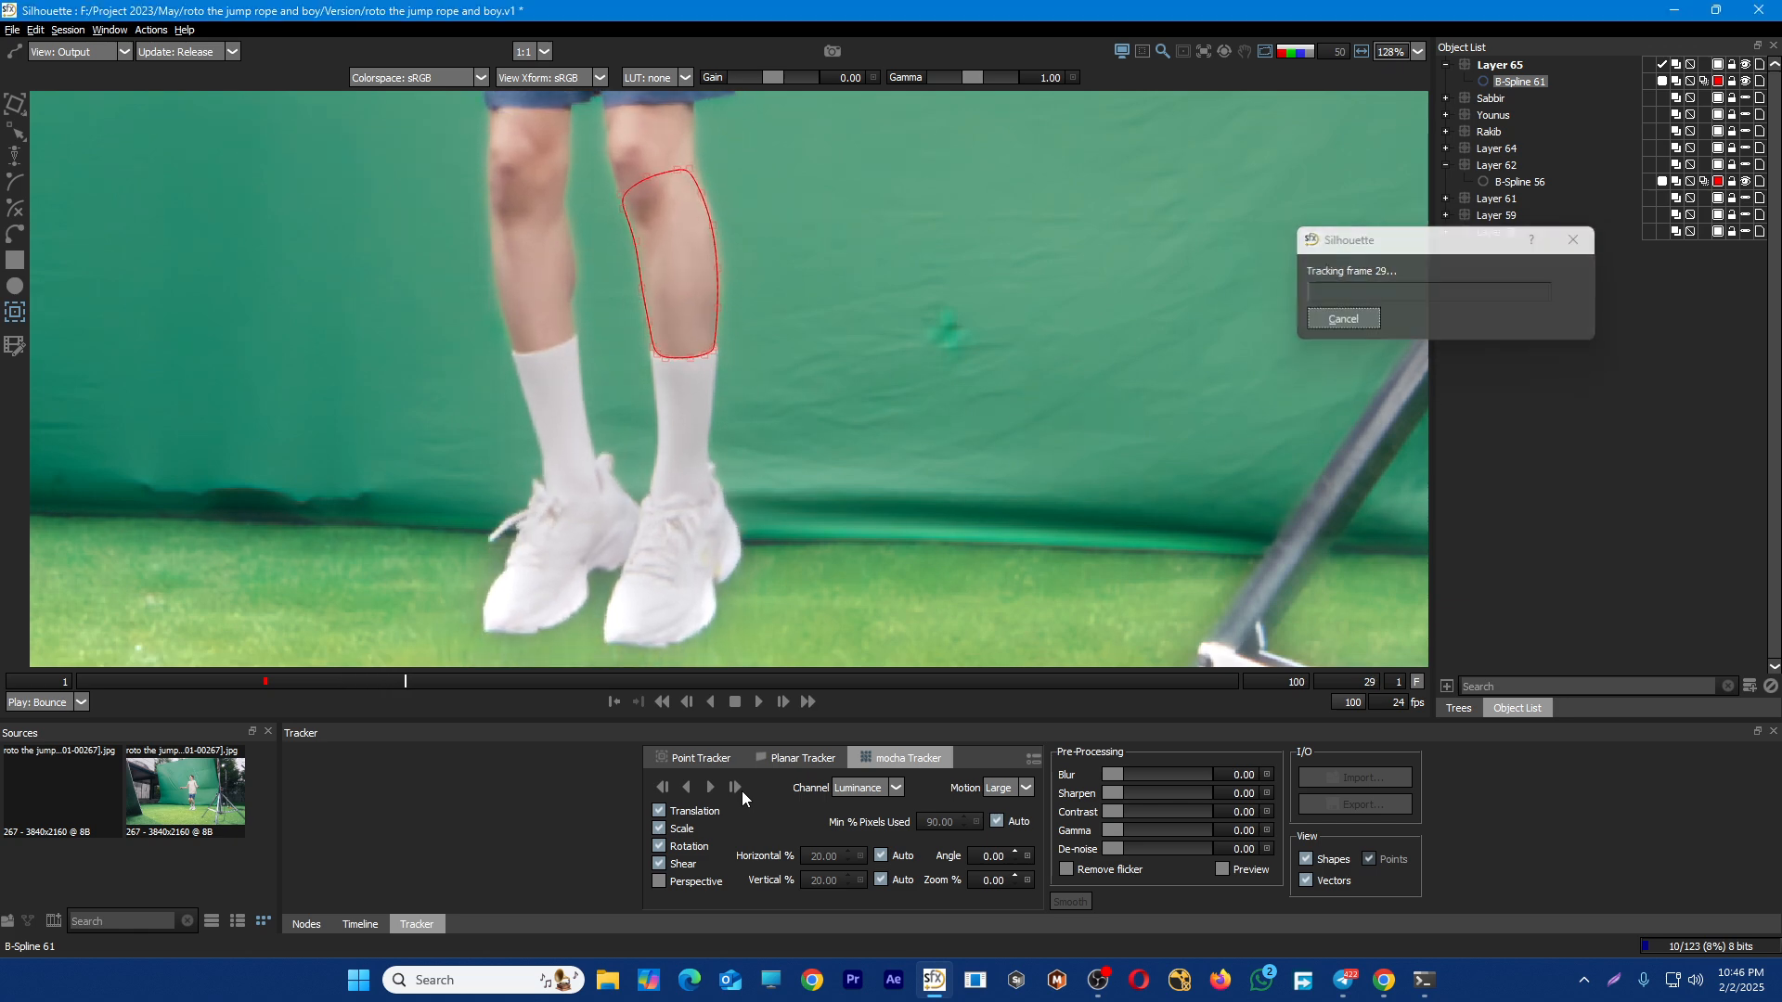
{"action": "left_click", "coordinate": [743, 791]}
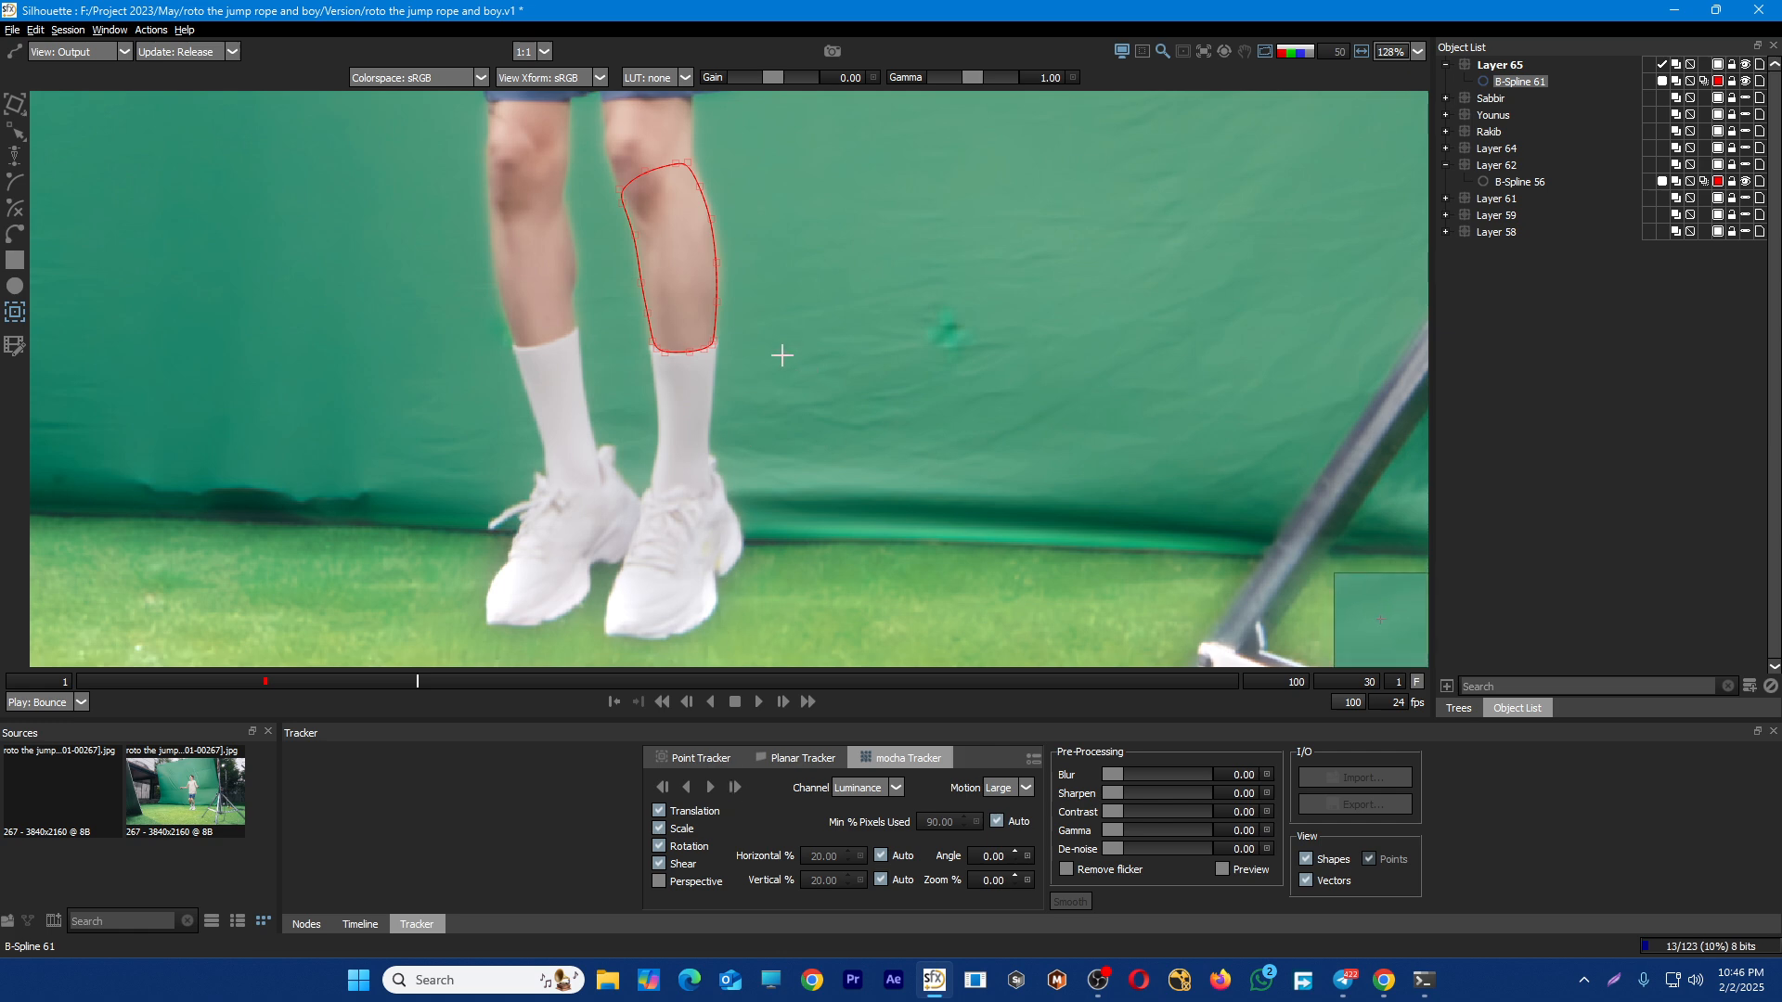
{"action": "key", "text": "ctrl+s"}
Transform the leg spline on frame 30, nudging its bounding-box corners to fit the lower leg's edges
{"action": "key", "text": "t"}
{"action": "scroll", "coordinate": [624, 193], "scroll_direction": "up", "scroll_amount": 4}
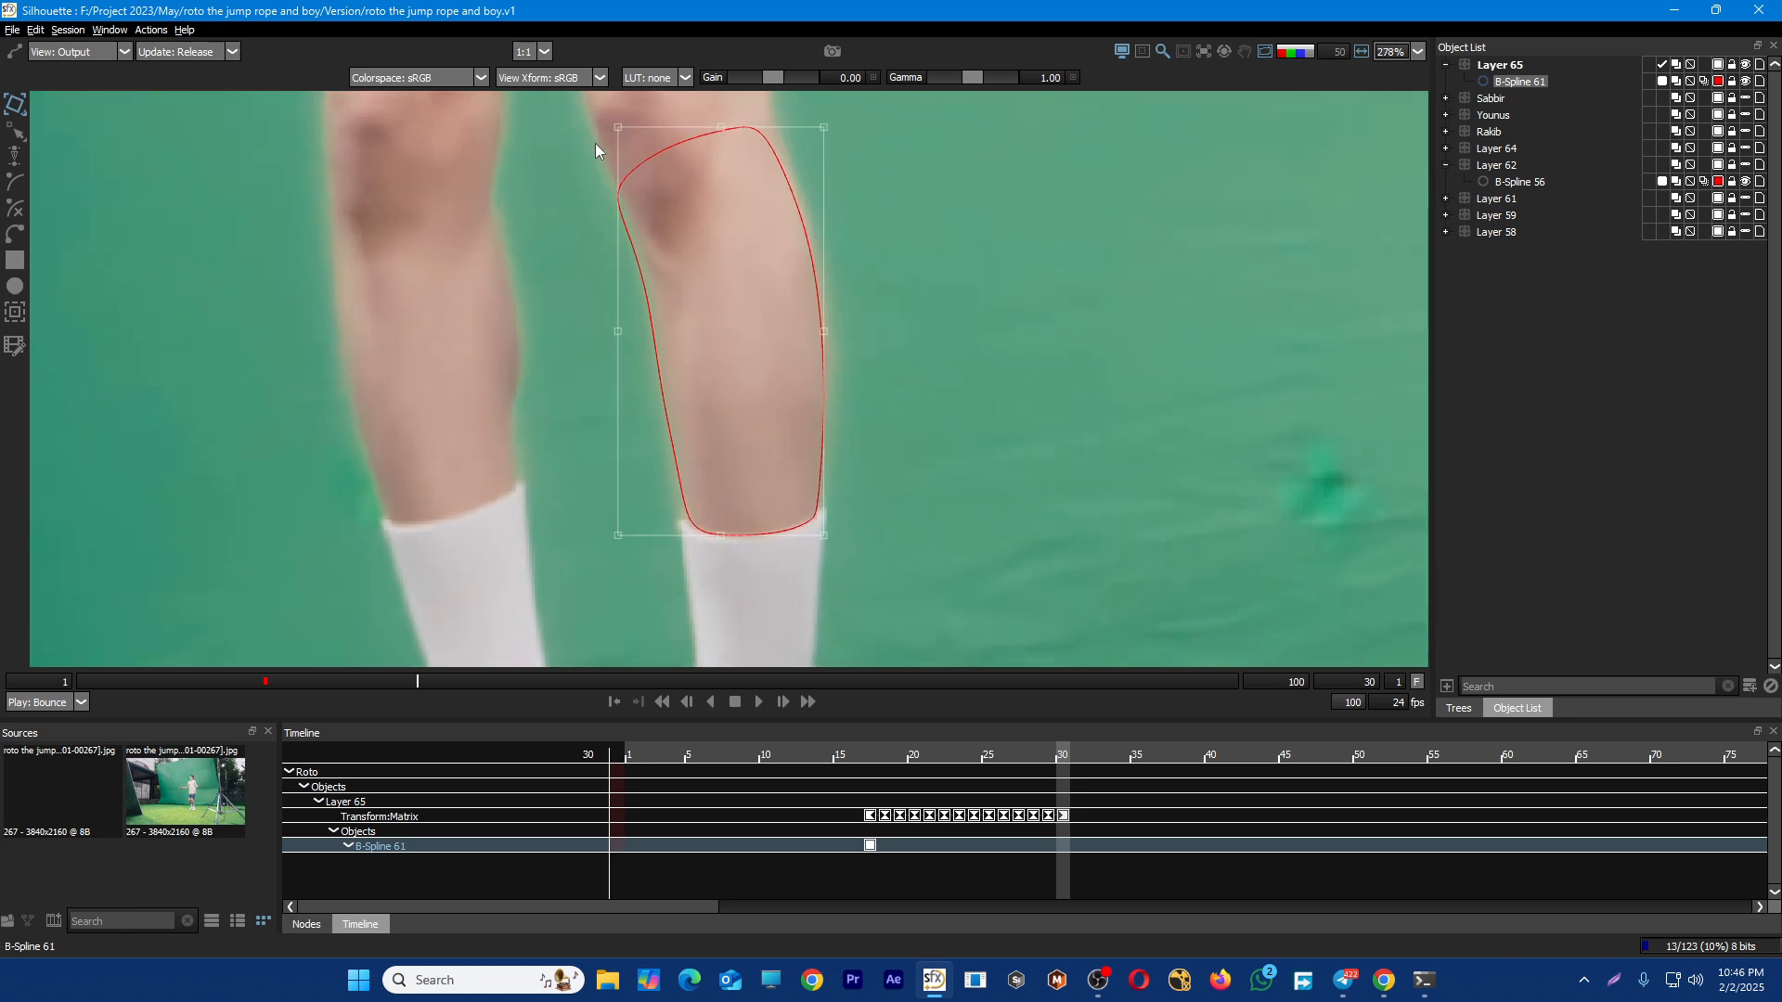
{"action": "left_click_drag", "start_coordinate": [622, 128], "coordinate": [626, 125]}
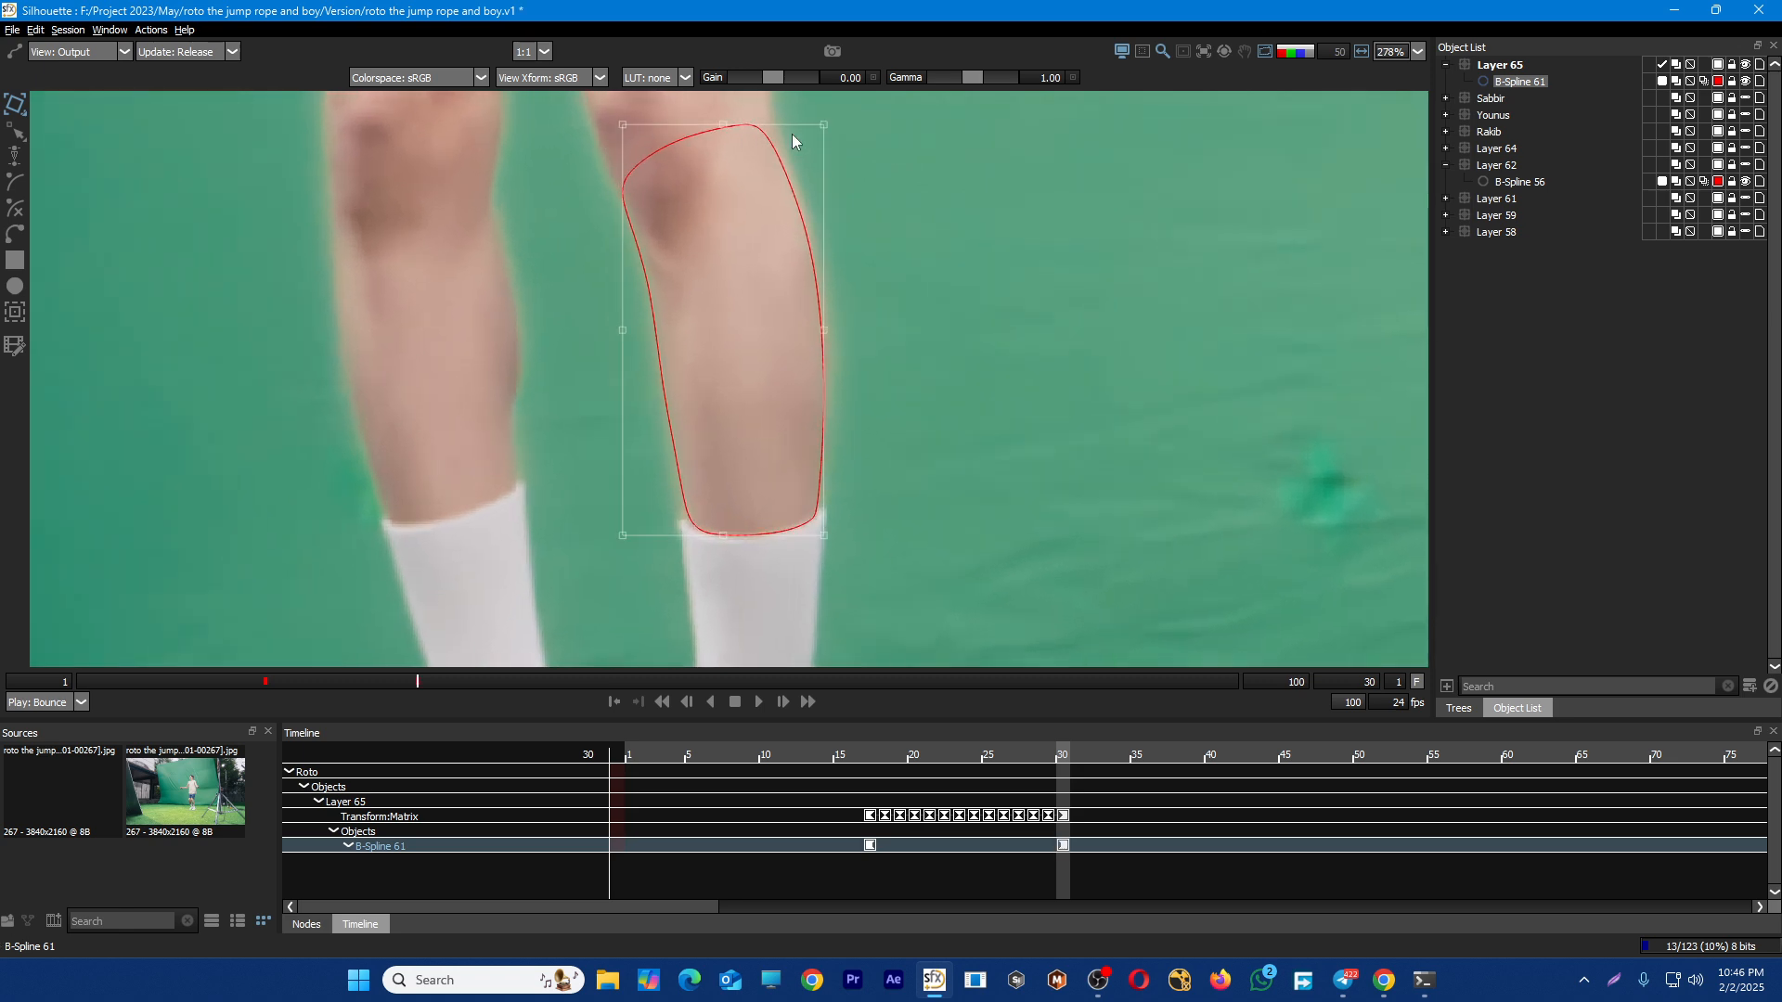
{"action": "left_click_drag", "start_coordinate": [826, 124], "coordinate": [826, 119]}
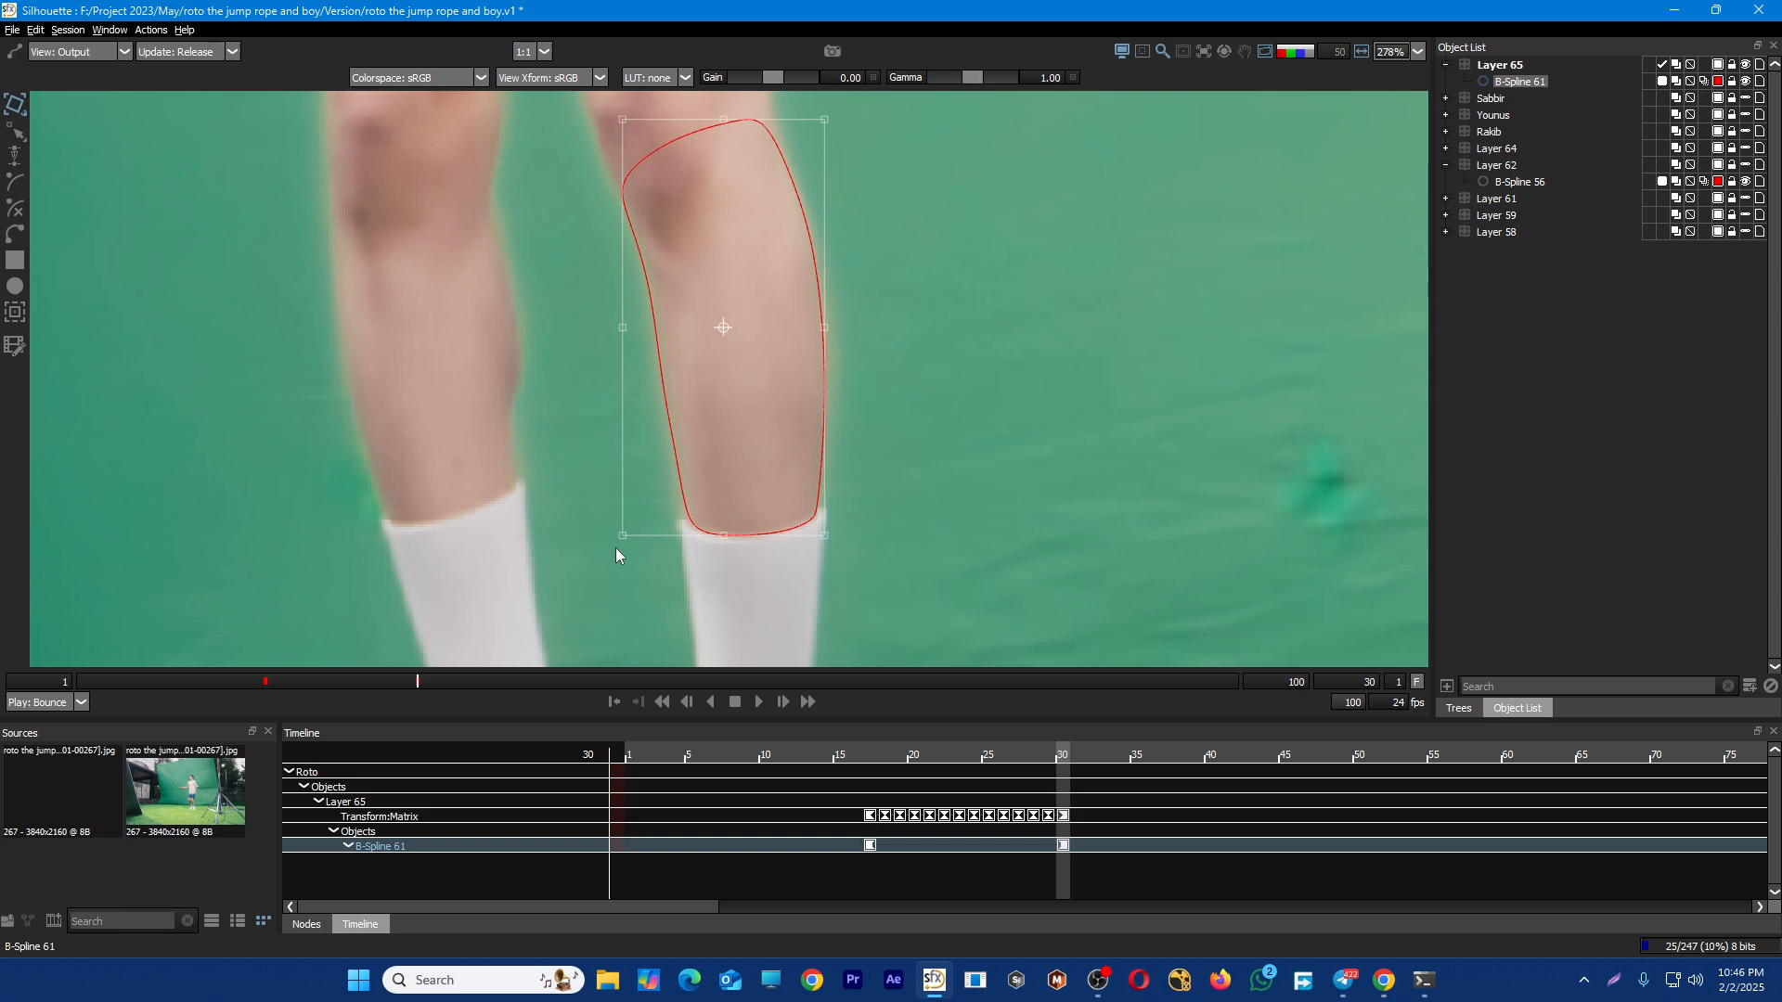
{"action": "left_click_drag", "start_coordinate": [626, 533], "coordinate": [624, 529]}
{"action": "left_click_drag", "start_coordinate": [626, 117], "coordinate": [624, 115]}
{"action": "left_click", "coordinate": [1030, 375]}
Check the leg spline's fit on each frame going back from frame 30 to frame 17
{"action": "scroll", "coordinate": [905, 492], "scroll_direction": "down", "scroll_amount": 3}
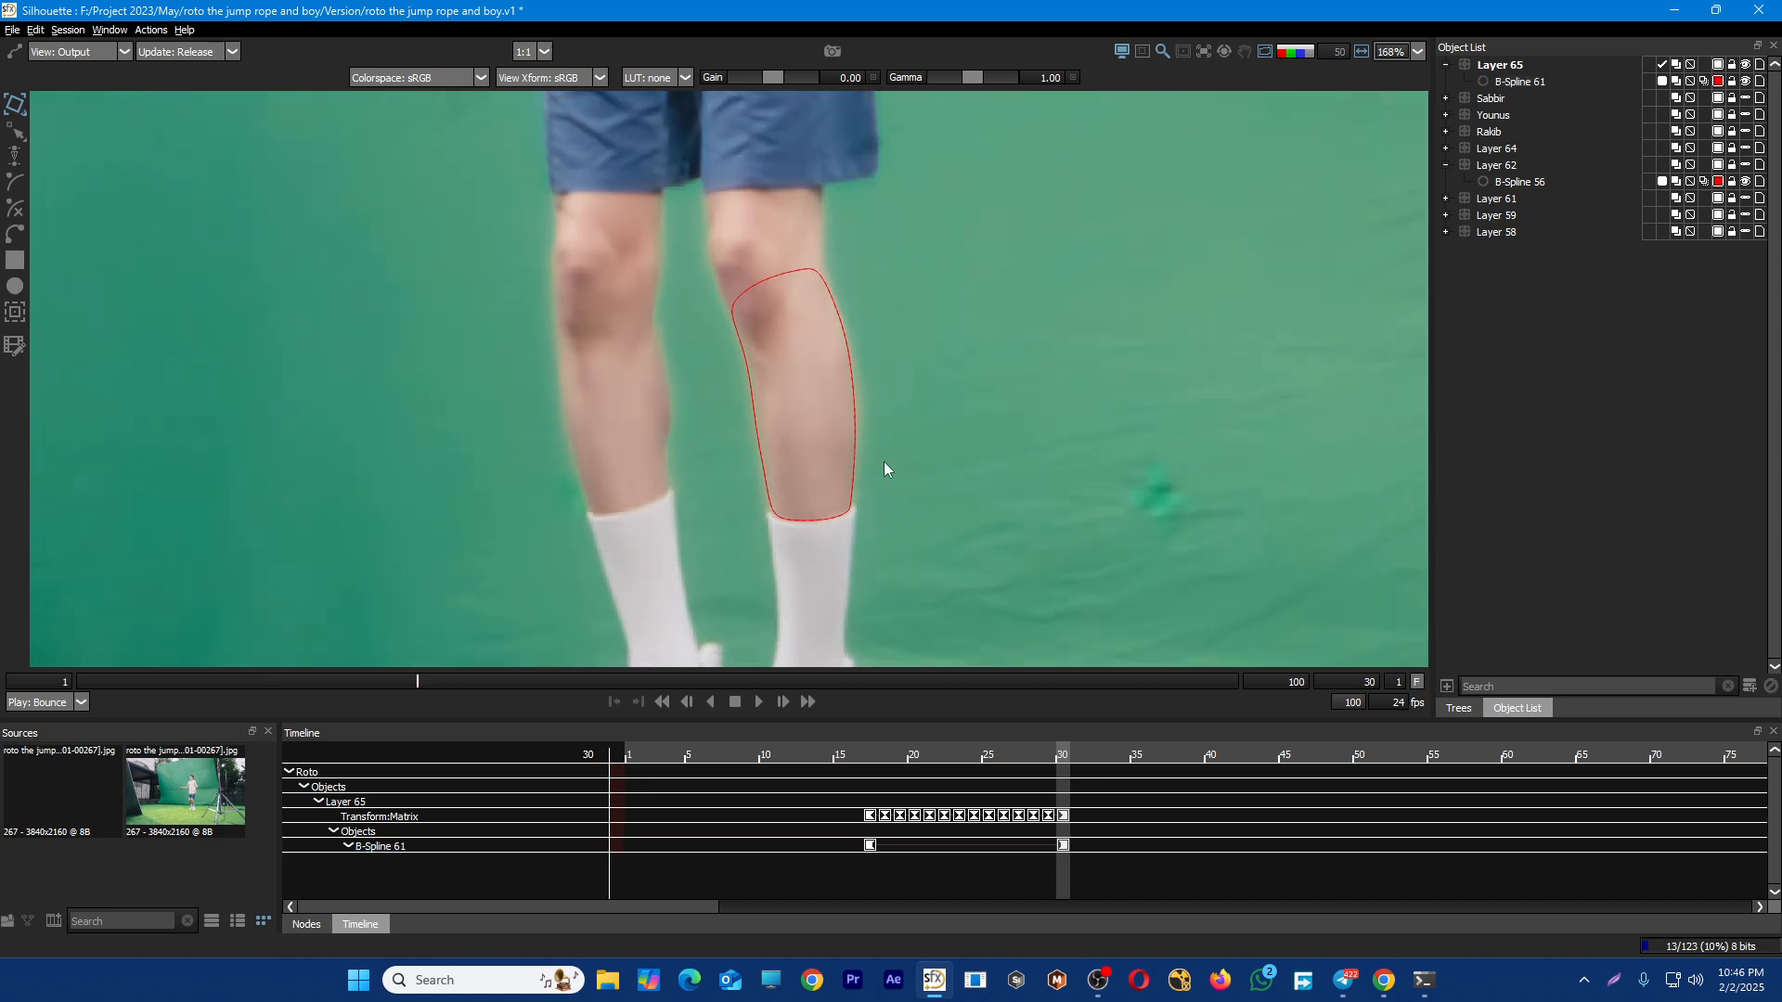
{"action": "key", "text": "Left"}
{"action": "key", "text": "Left"}
{"action": "key", "text": "Left"}
{"action": "key", "text": "Left"}
{"action": "key", "text": "Left"}
{"action": "key", "text": "Left"}
{"action": "key", "text": "Left"}
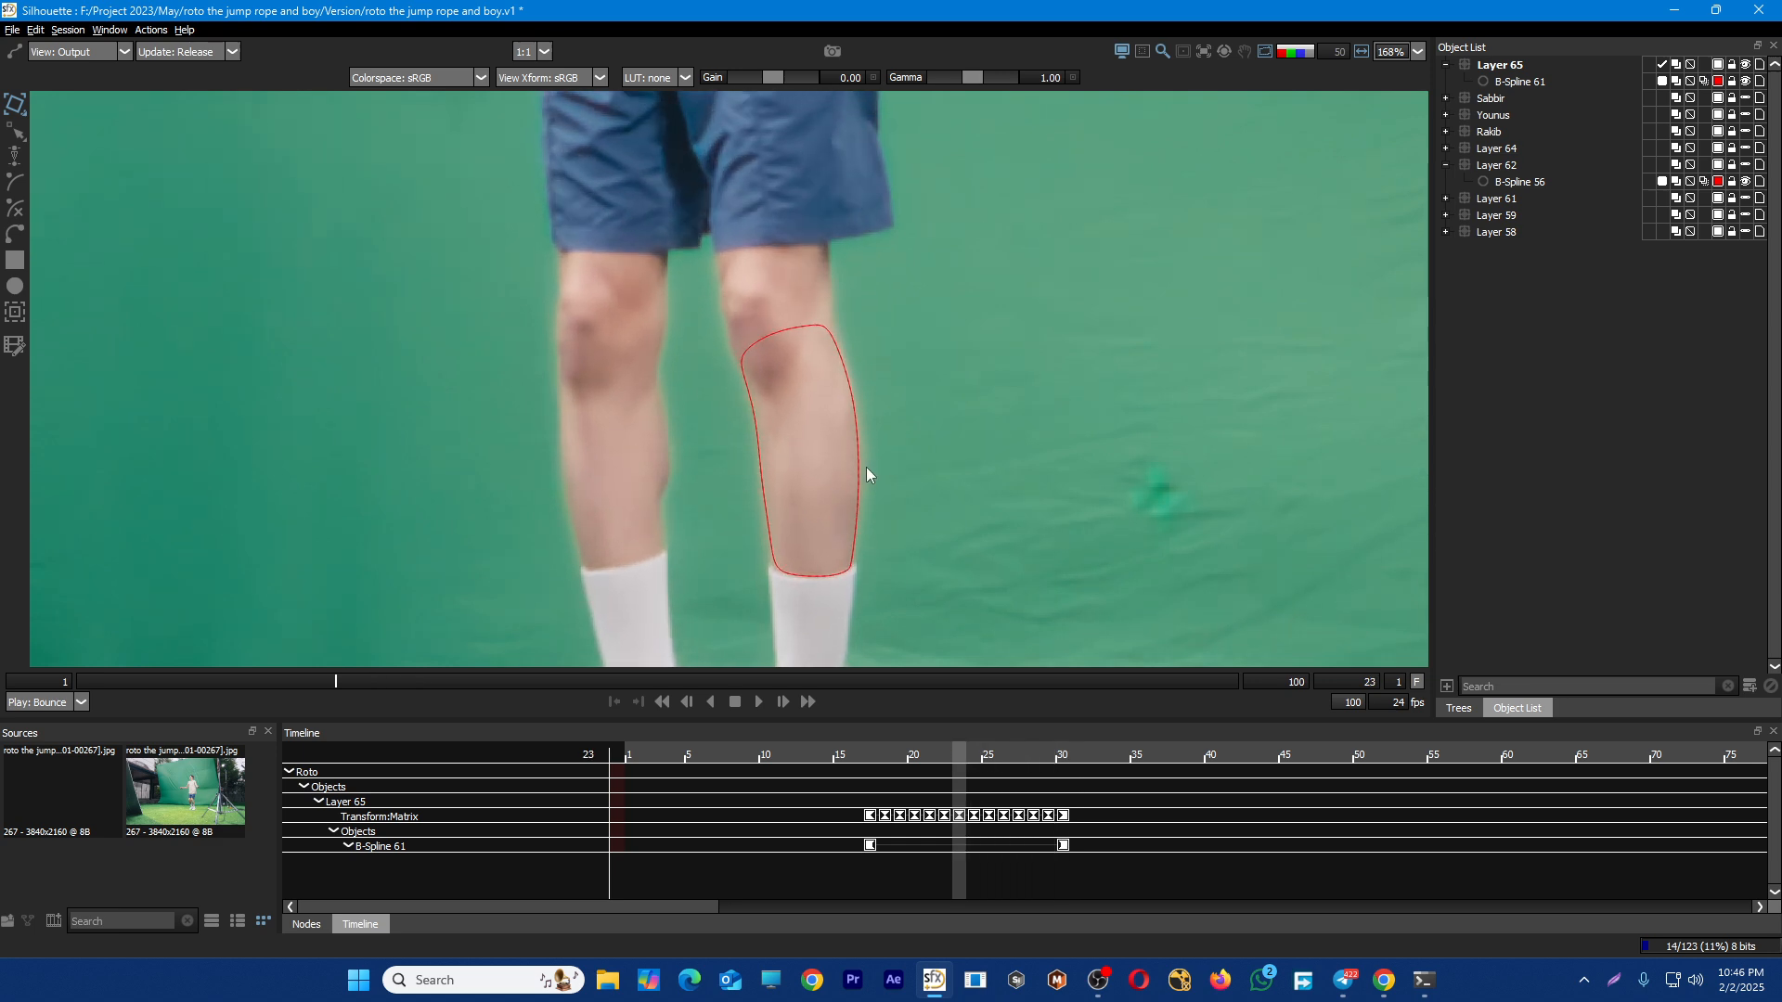
{"action": "left_click", "coordinate": [856, 482]}
{"action": "key", "text": "Left"}
{"action": "key", "text": "Left"}
{"action": "key", "text": "Left"}
{"action": "key", "text": "Left"}
{"action": "key", "text": "Left"}
{"action": "key", "text": "Left"}
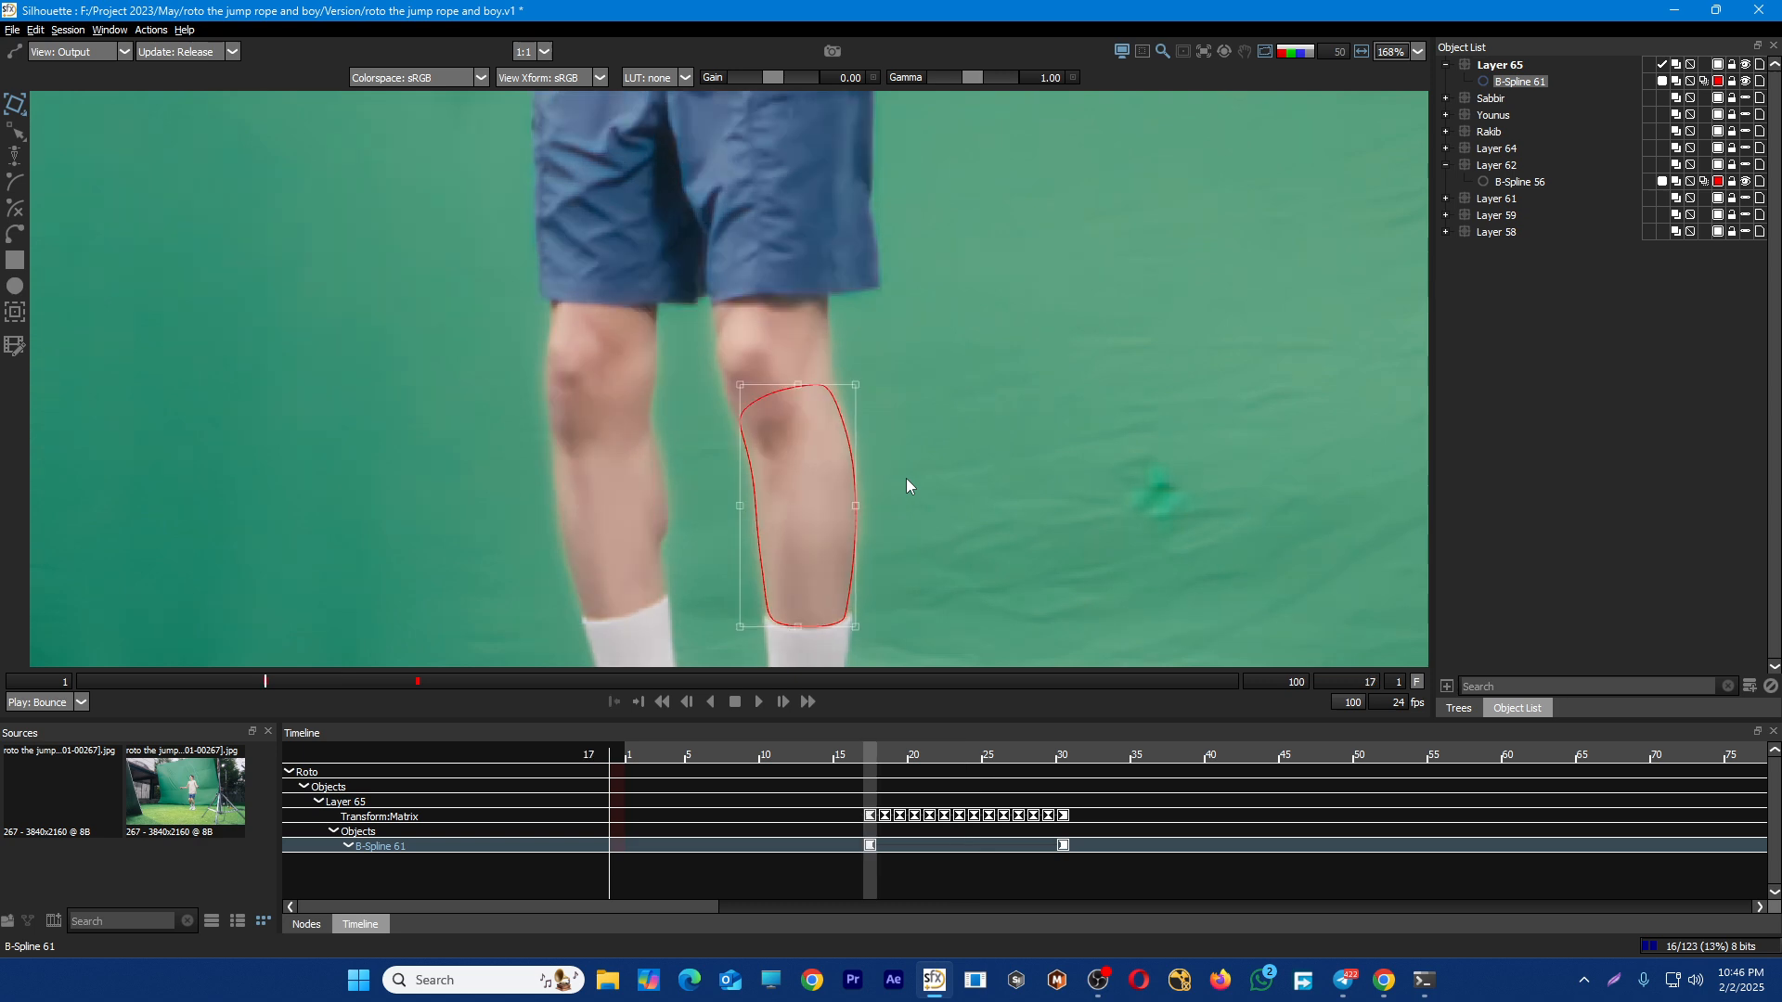
Deselect the spline and step forward and back through the tracked frames after frame 17 to check the outline's movement
{"action": "left_click", "coordinate": [918, 477]}
{"action": "key", "text": "Right"}
{"action": "key", "text": "Right"}
{"action": "key", "text": "Right"}
{"action": "key", "text": "Right"}
{"action": "key", "text": "Right"}
{"action": "key", "text": "Right"}
{"action": "key", "text": "Right"}
{"action": "key", "text": "Right"}
{"action": "key", "text": "Right"}
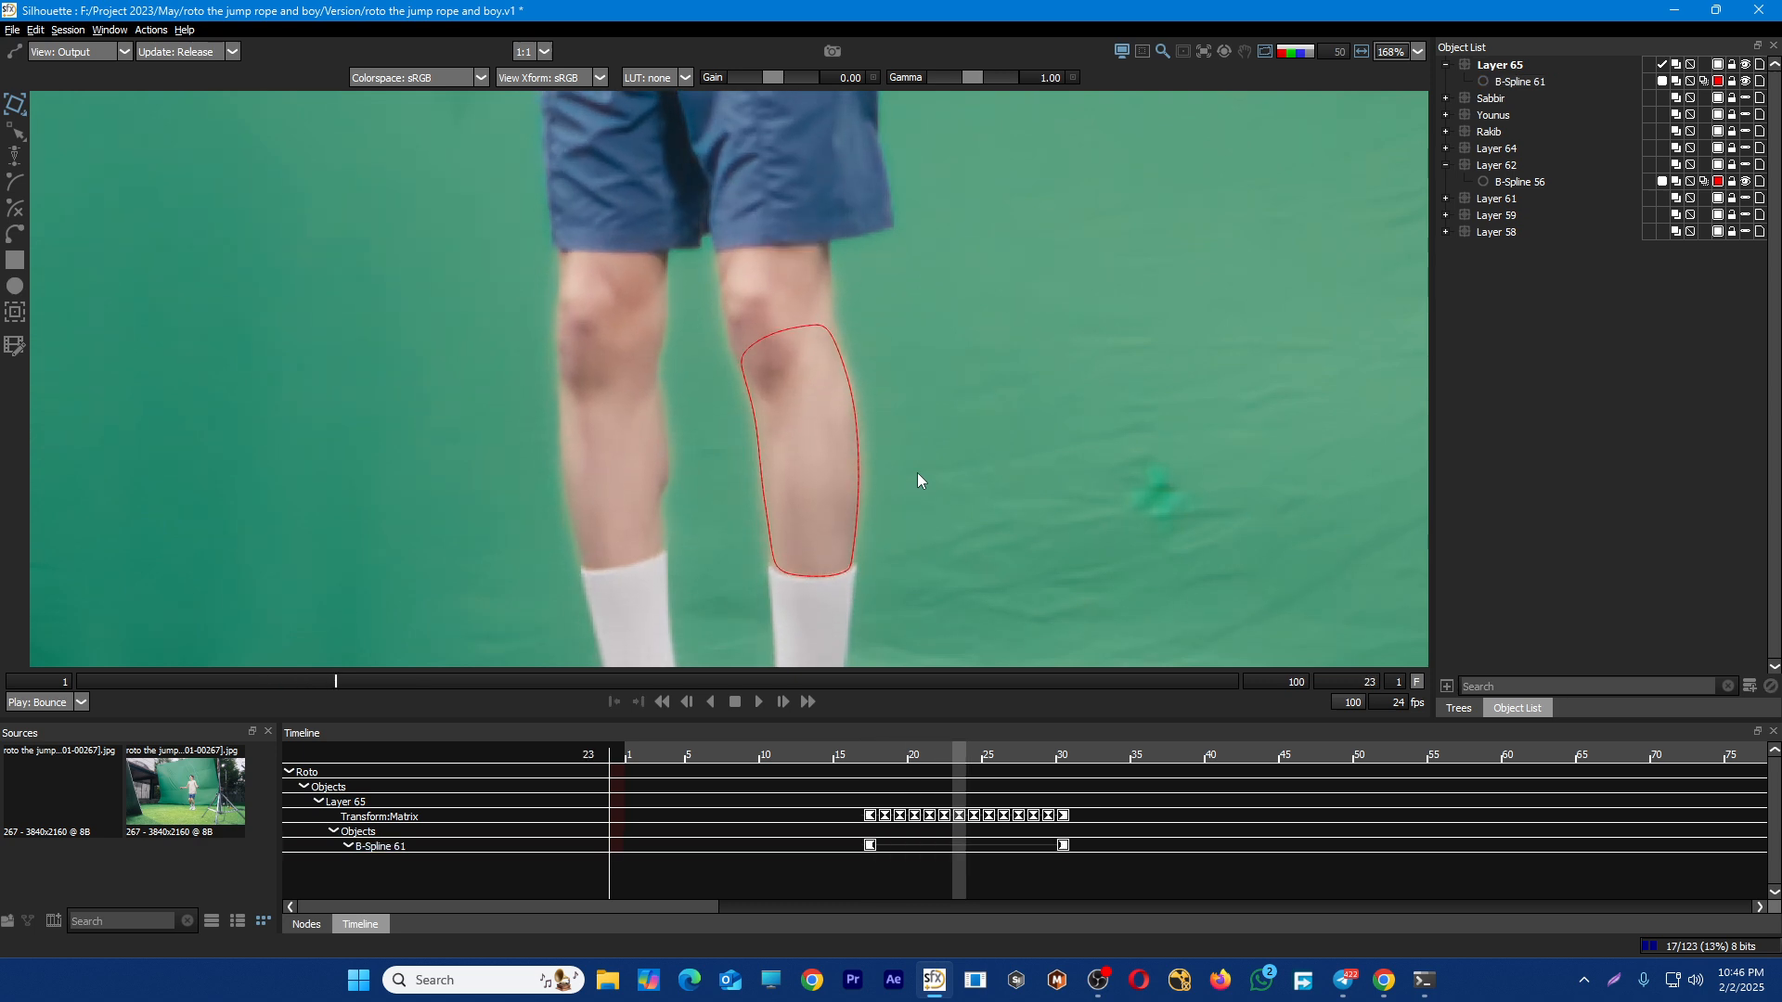
{"action": "key", "text": "Right"}
{"action": "key", "text": "Right"}
{"action": "key", "text": "Left"}
{"action": "key", "text": "Left"}
{"action": "key", "text": "Left"}
{"action": "key", "text": "Left"}
{"action": "key", "text": "Left"}
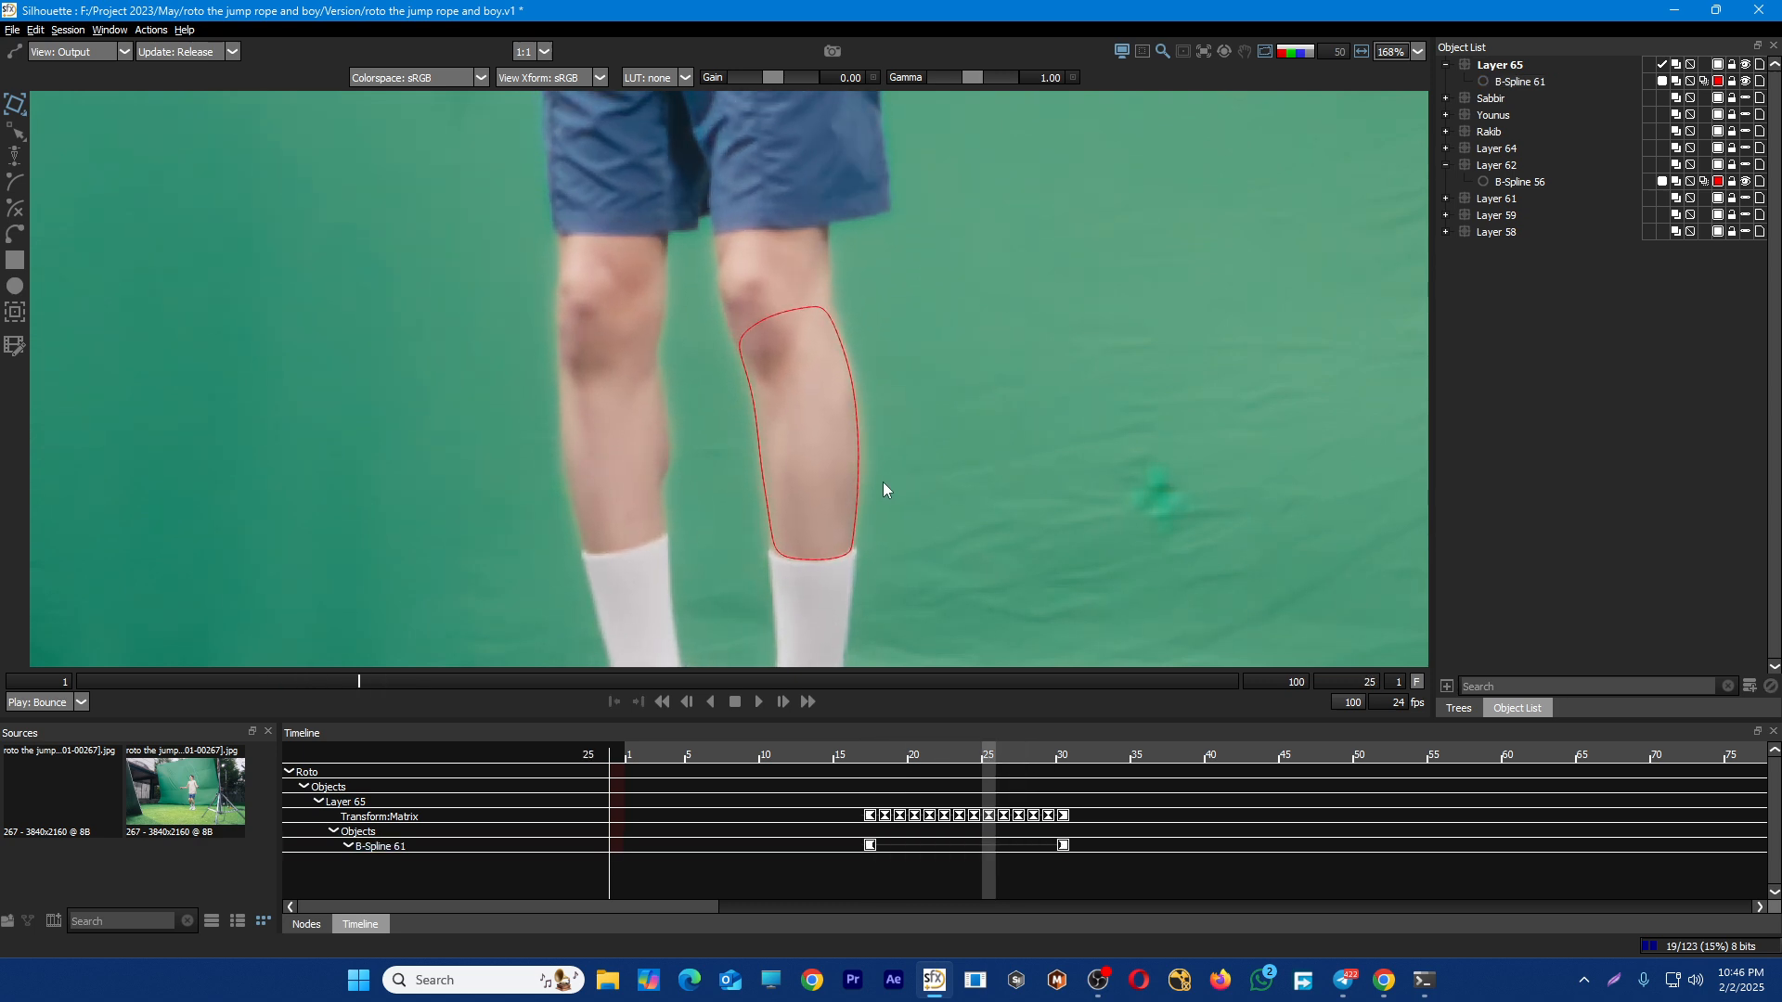
Select the leg spline on frame 30, track it forward continuously with the mocha Tracker, stop at frame 40 and save the project
{"action": "left_click", "coordinate": [862, 461]}
{"action": "key", "text": "Right"}
{"action": "key", "text": "Right"}
{"action": "key", "text": "Right"}
{"action": "key", "text": "Right"}
{"action": "key", "text": "Right"}
{"action": "key", "text": "Right"}
{"action": "key", "text": "Right"}
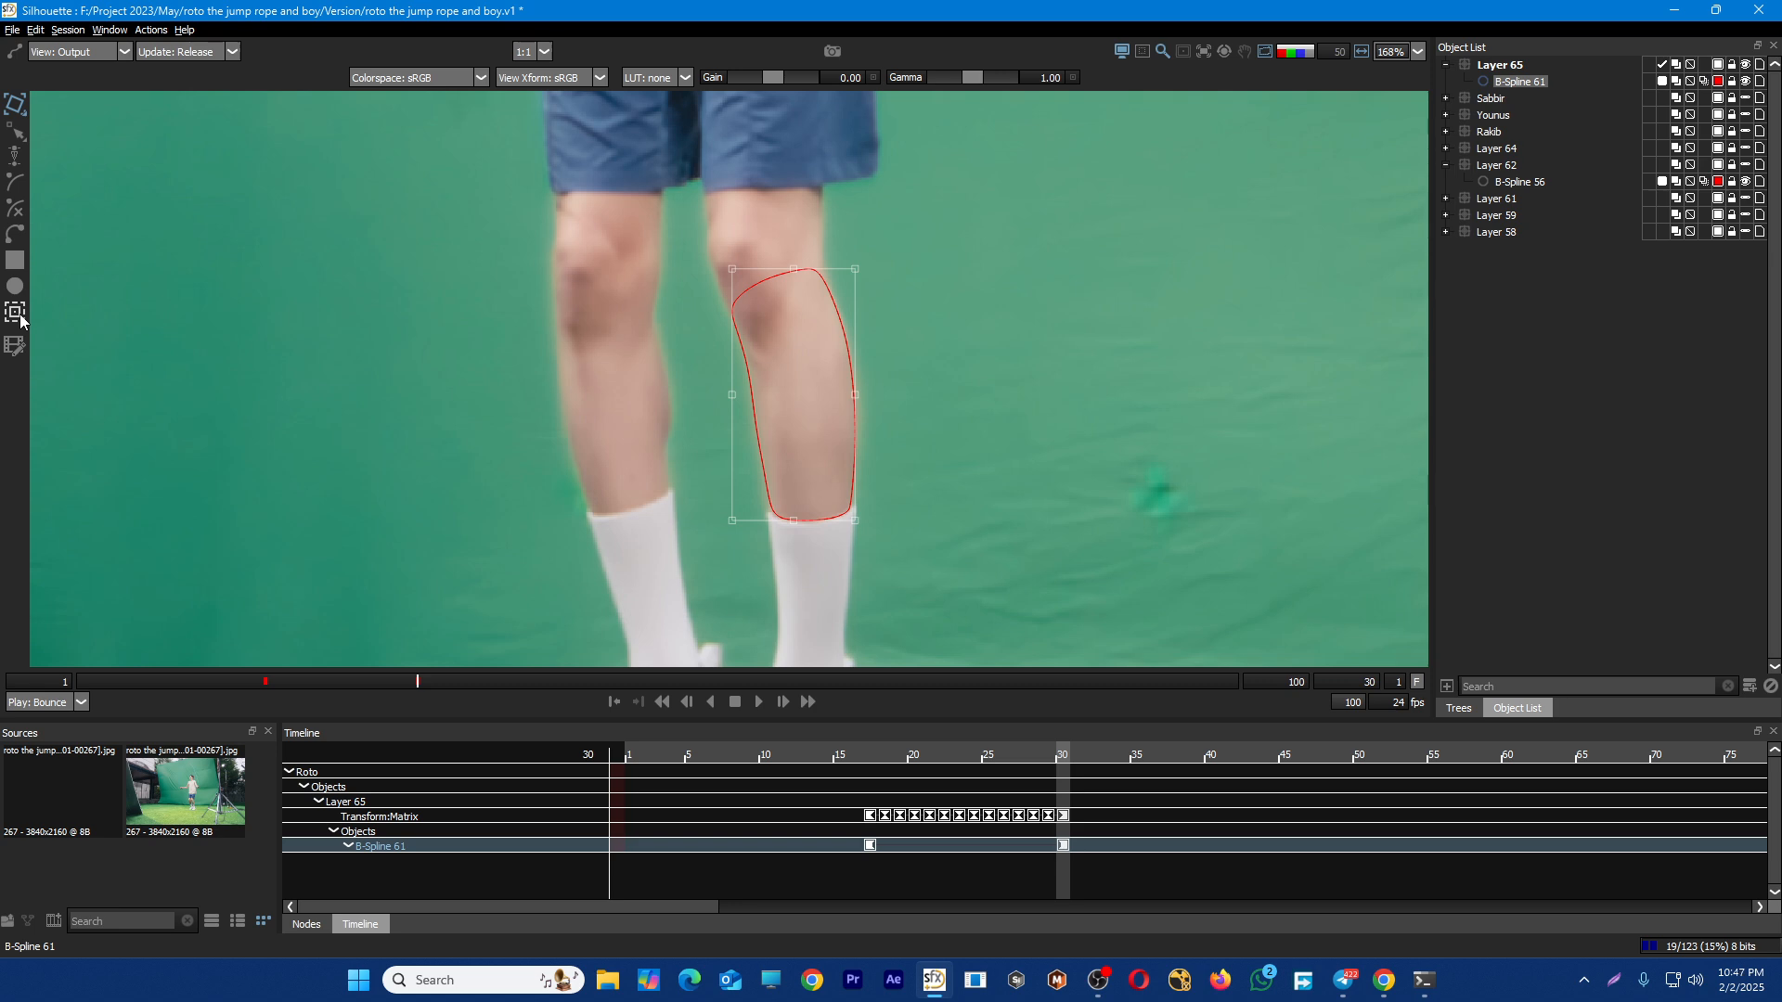
{"action": "left_click", "coordinate": [21, 320]}
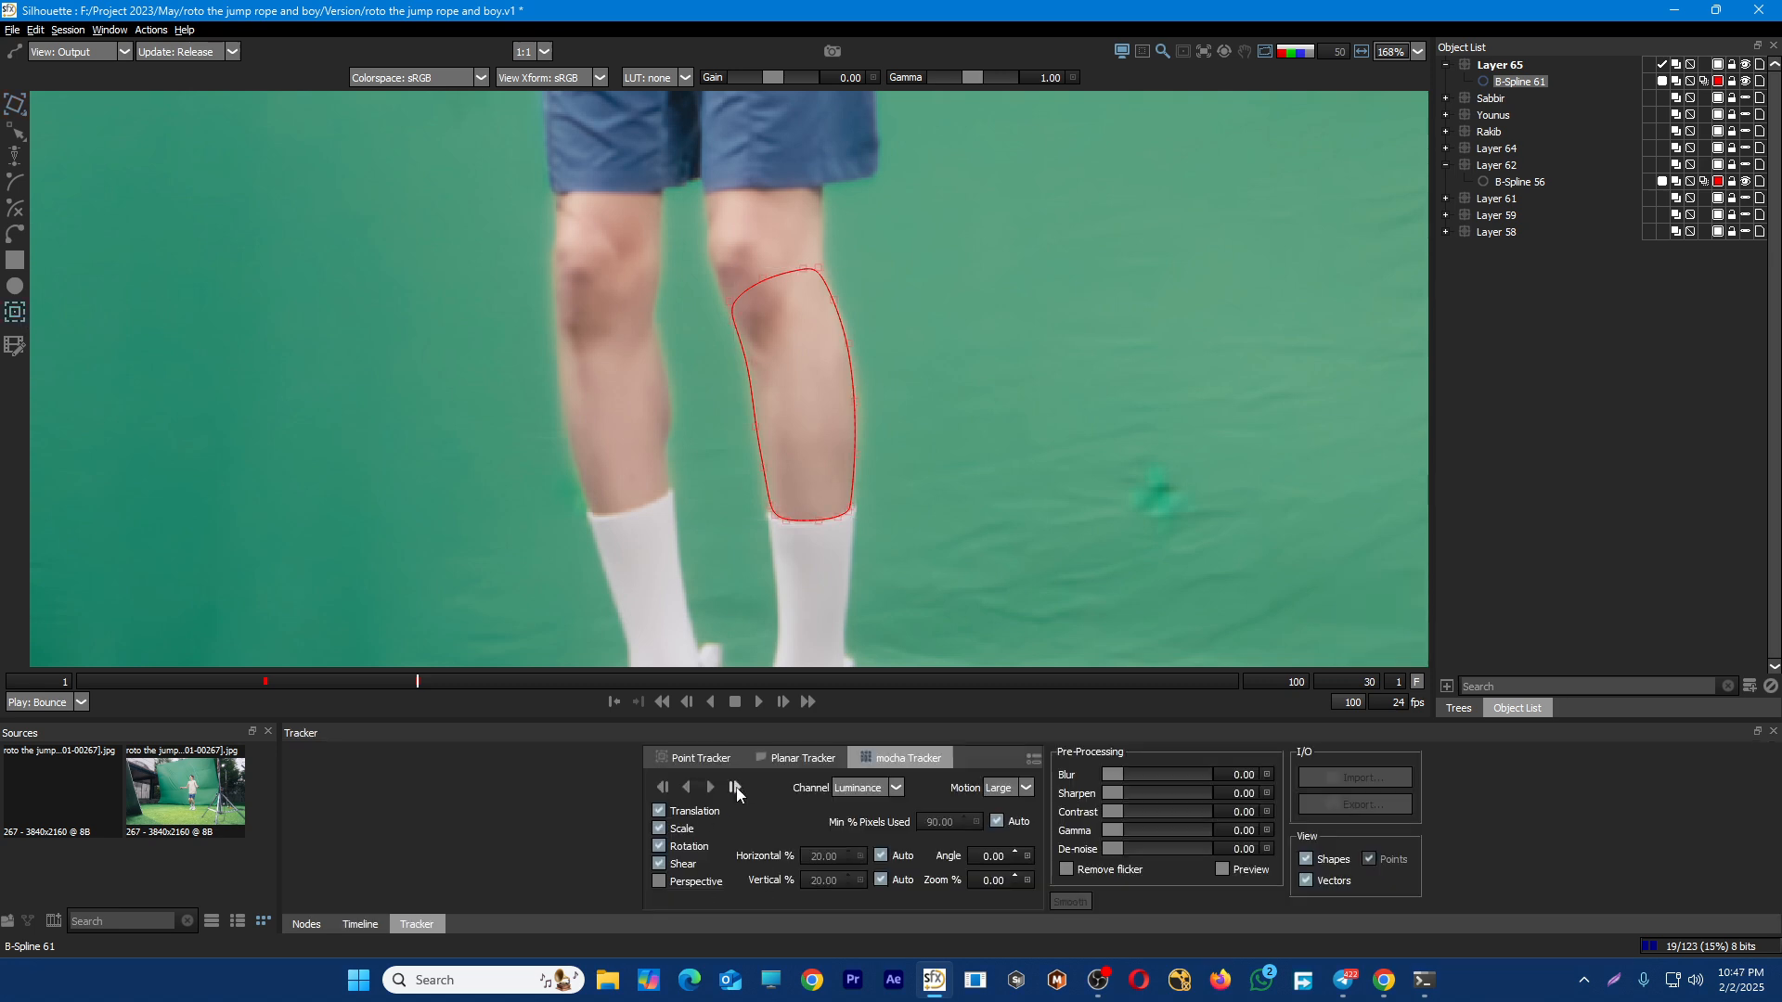
{"action": "left_click", "coordinate": [712, 787]}
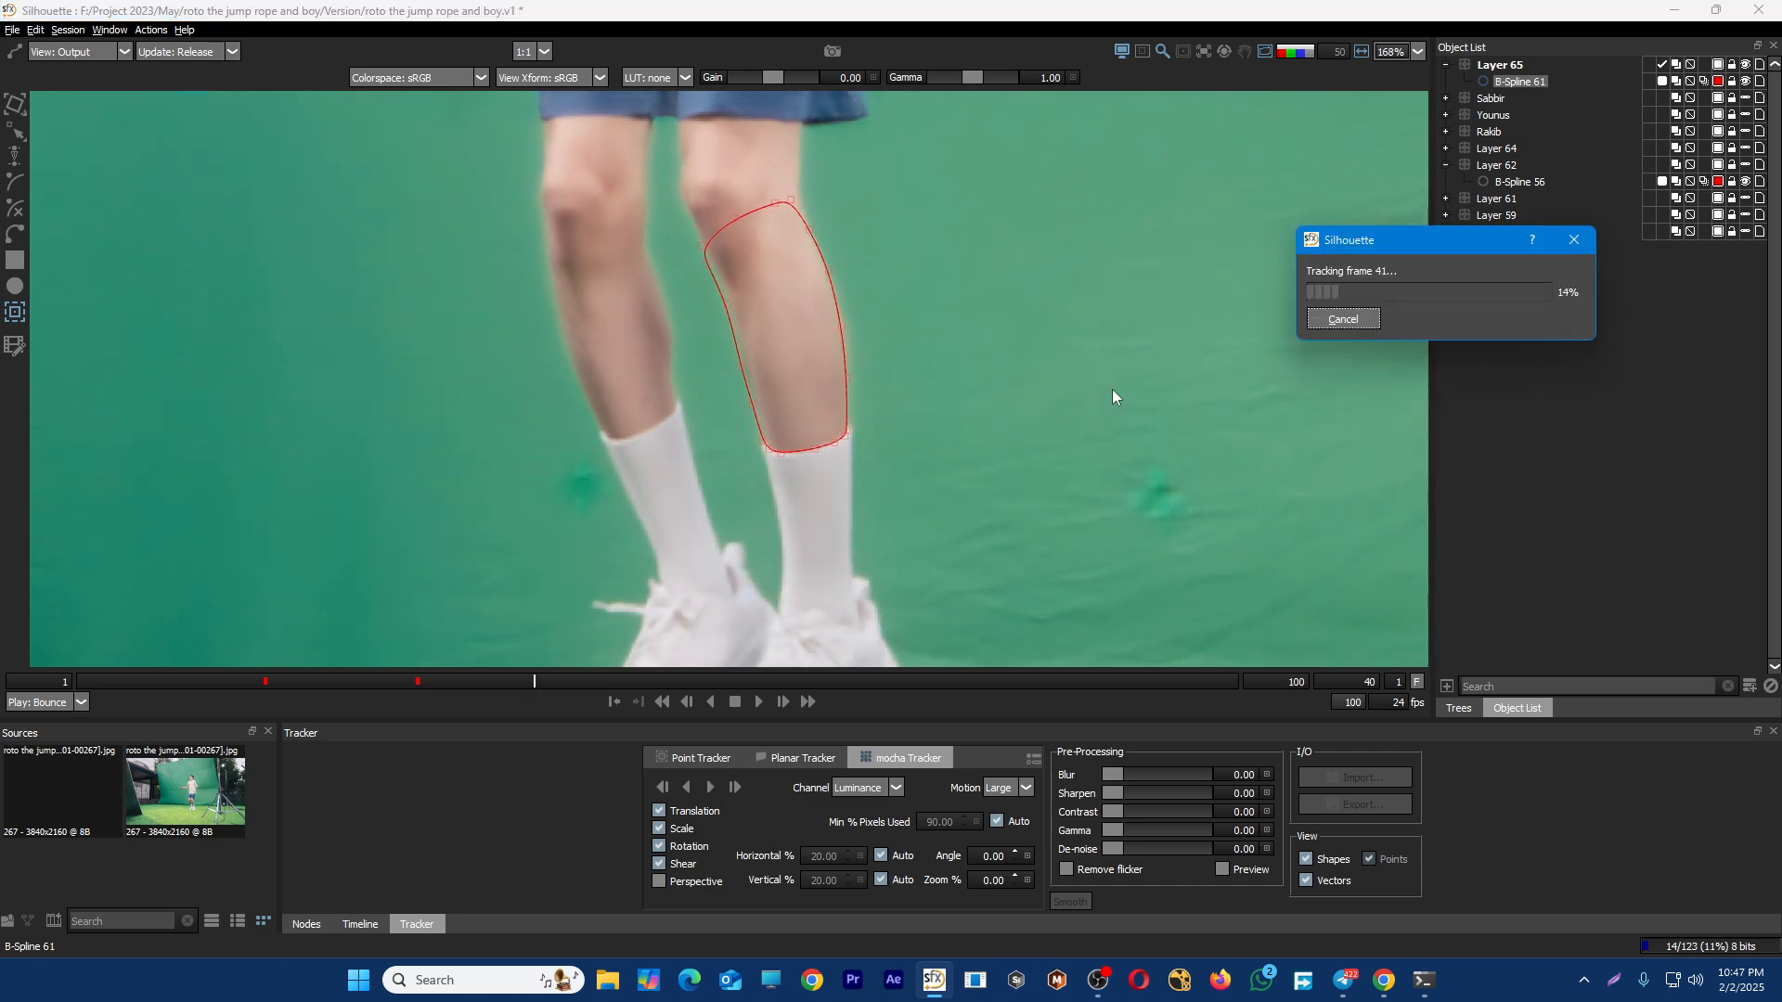
{"action": "key", "text": "Escape"}
{"action": "key", "text": "Left"}
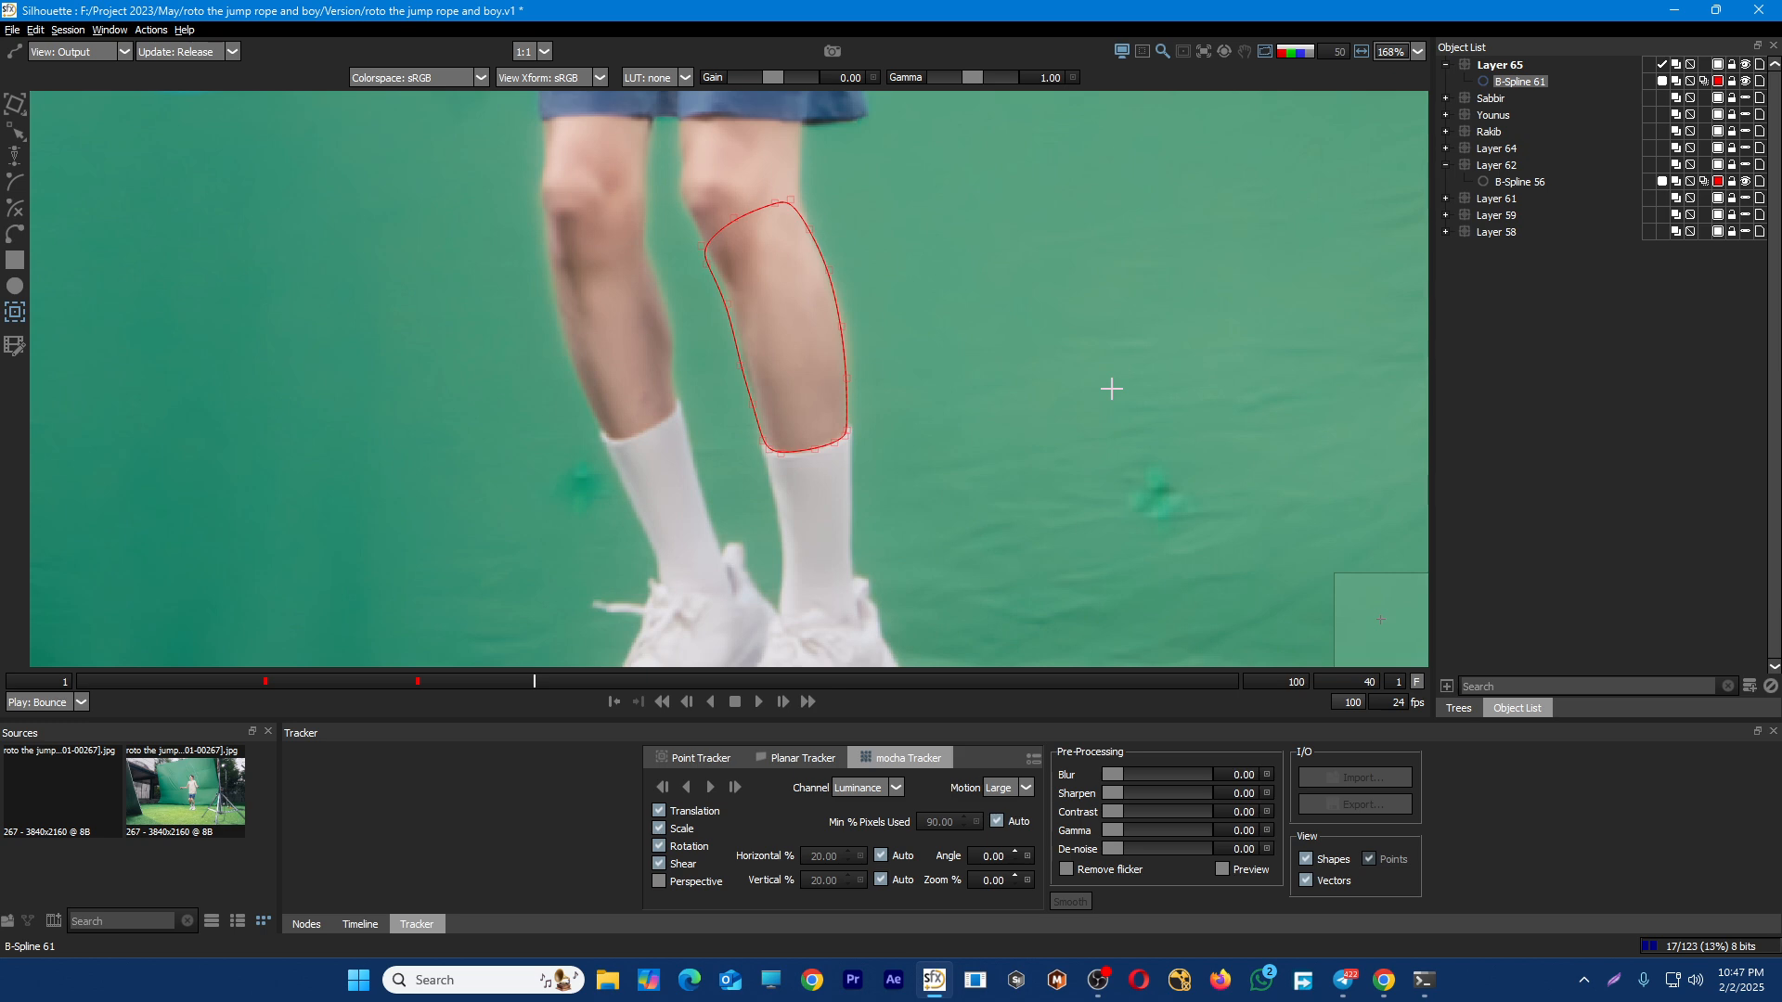
{"action": "key", "text": "ctrl+s"}
Transform the leg spline on frame 40, adjusting its bounding-box corners to match the knee and sock edges
{"action": "key", "text": "t"}
{"action": "scroll", "coordinate": [712, 283], "scroll_direction": "up", "scroll_amount": 2}
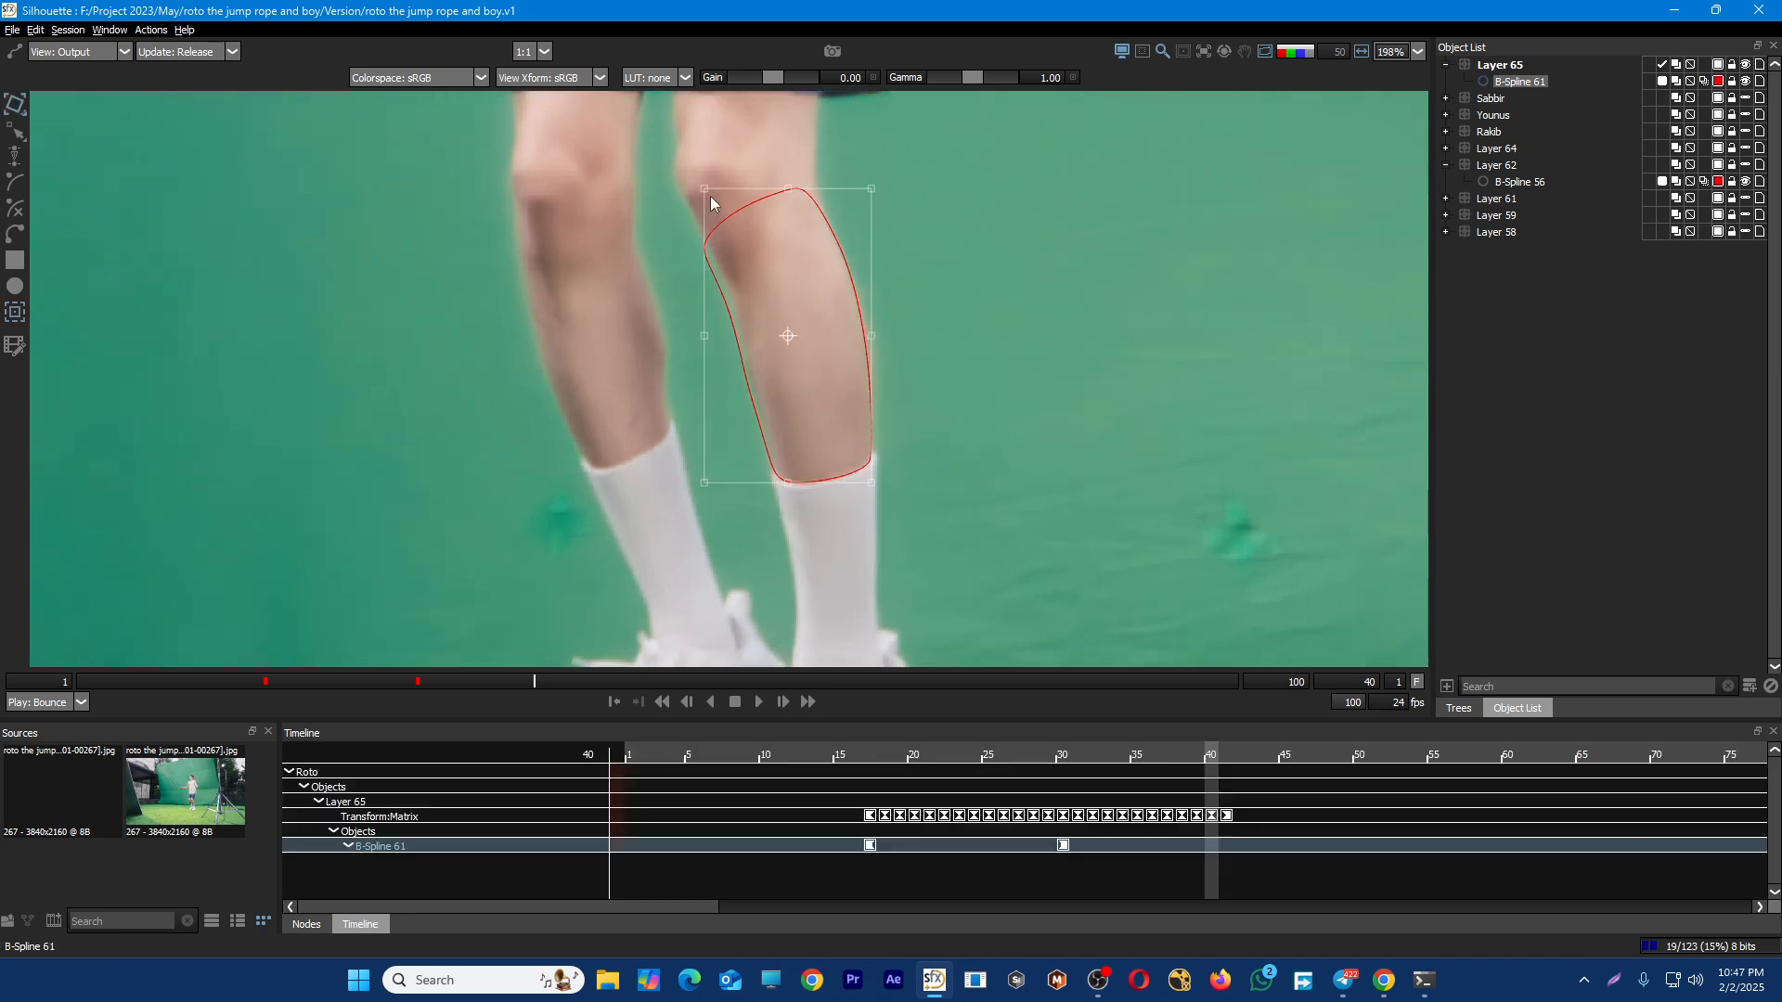
{"action": "left_click_drag", "start_coordinate": [703, 189], "coordinate": [713, 182]}
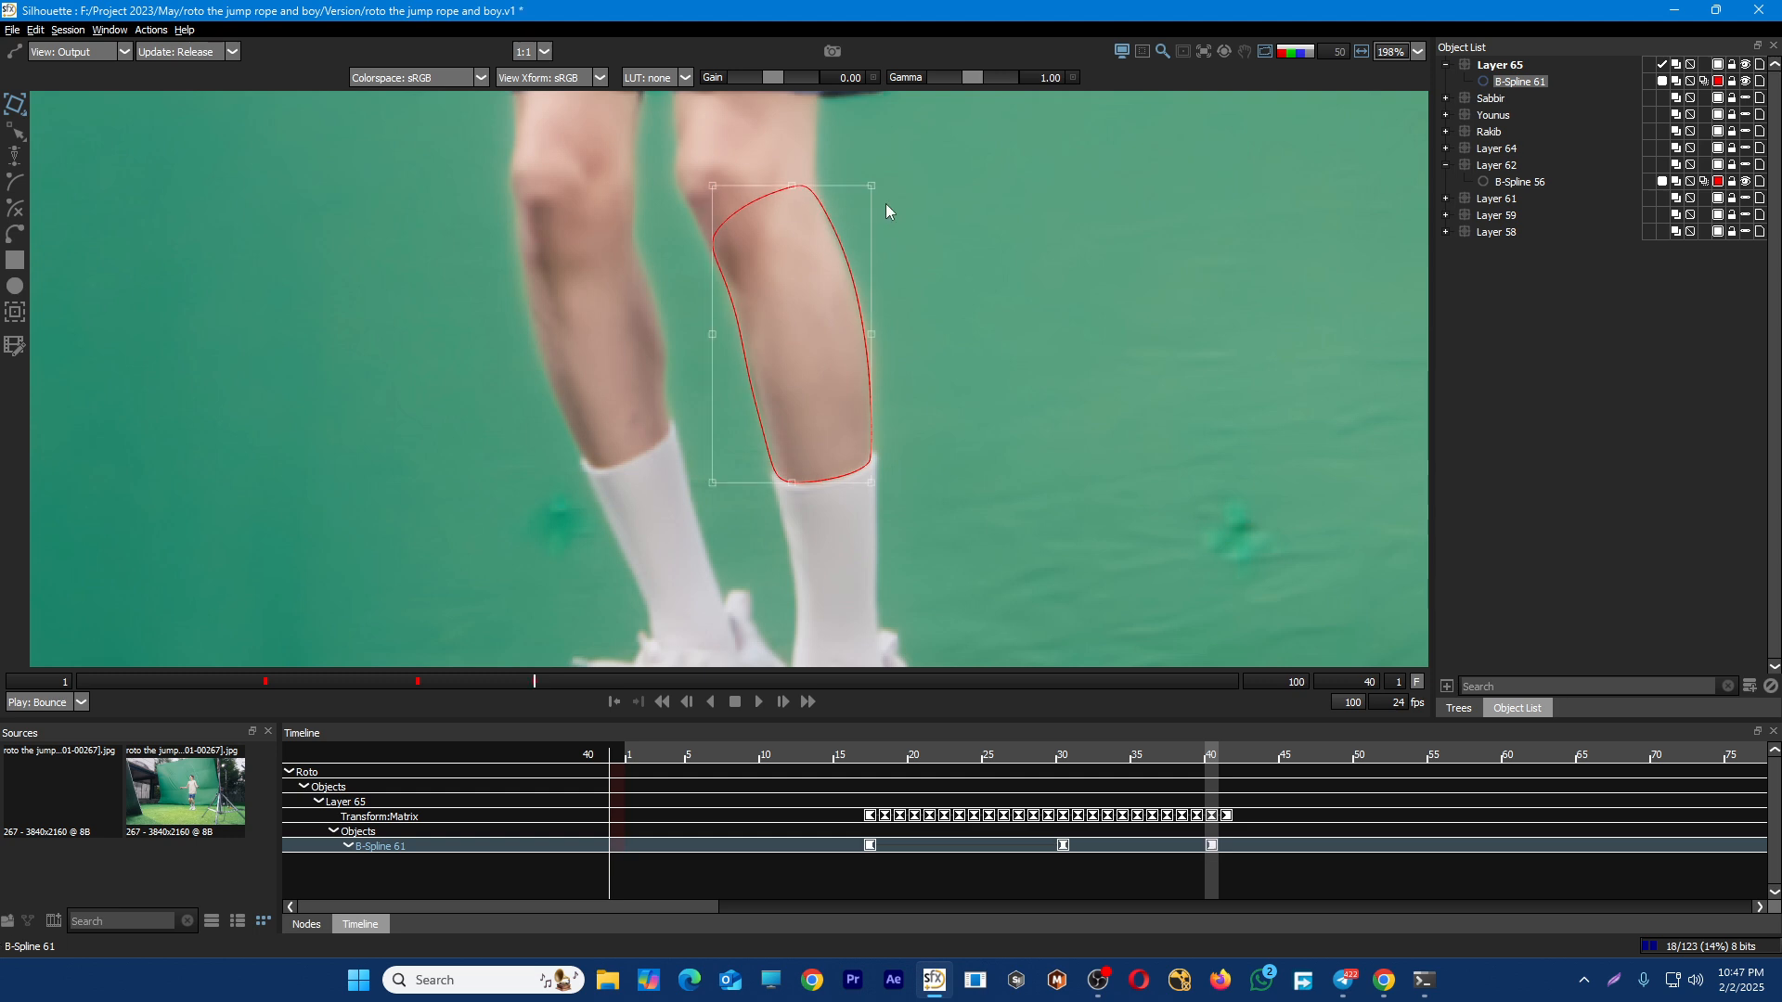
{"action": "left_click_drag", "start_coordinate": [869, 188], "coordinate": [868, 183]}
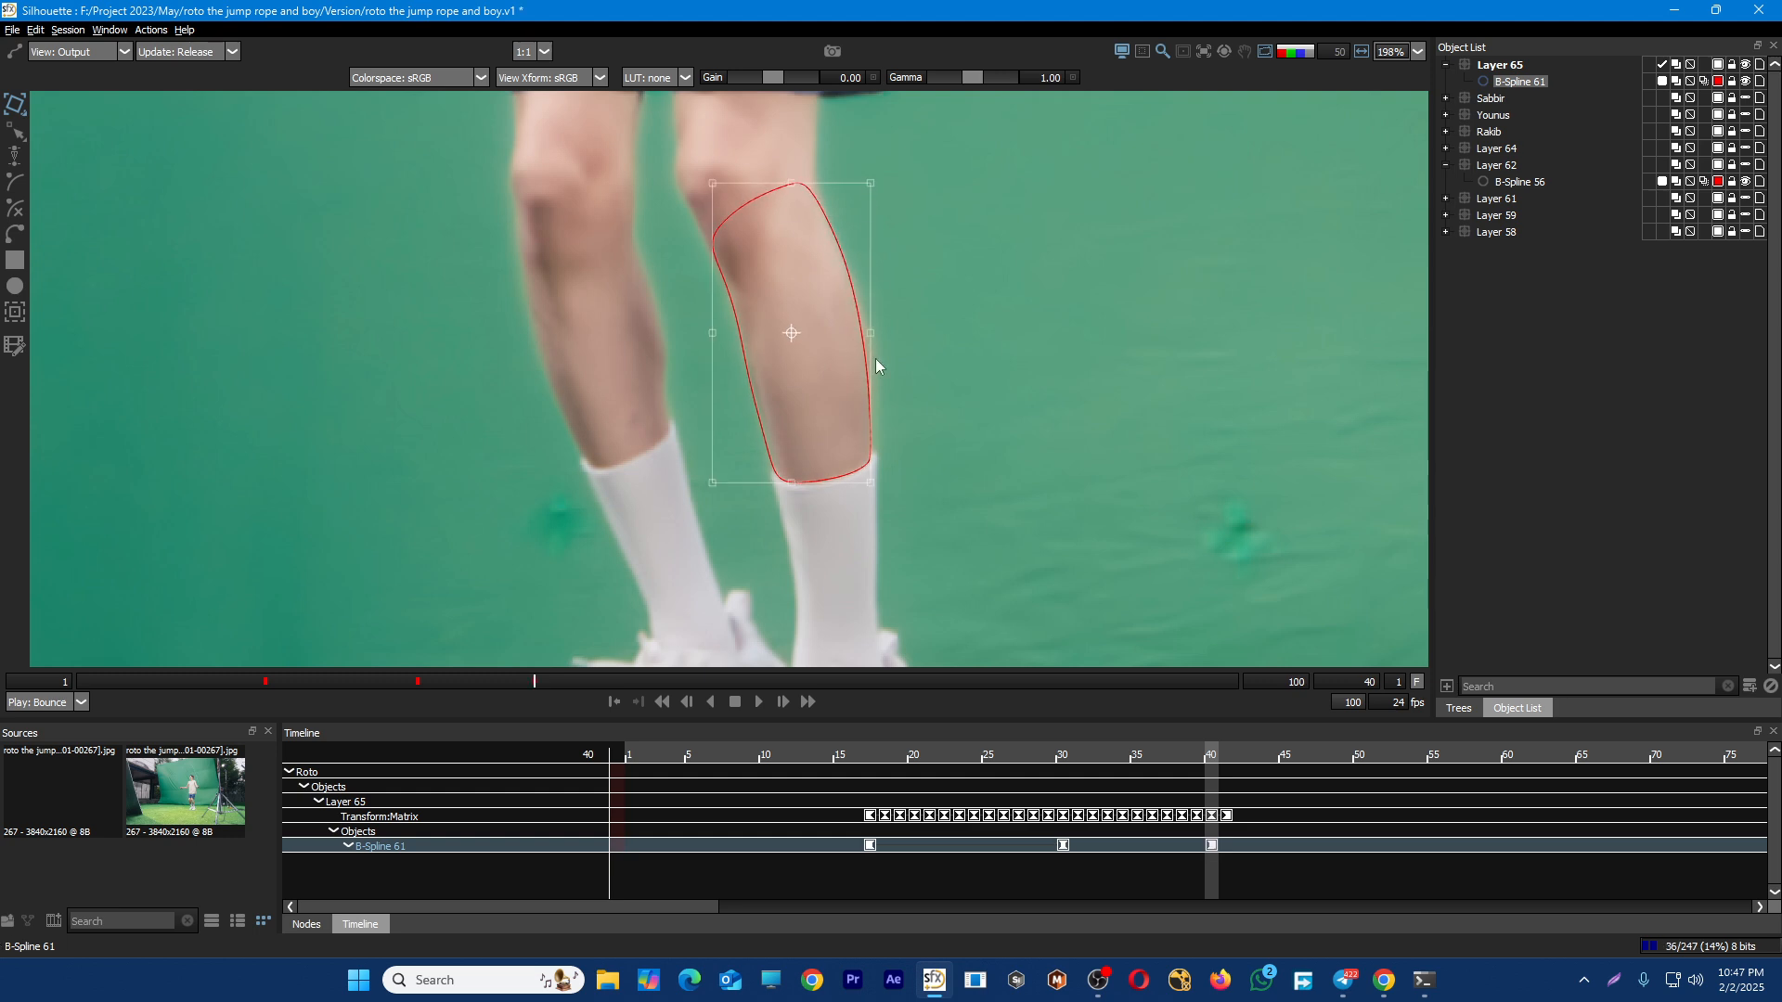
{"action": "left_click_drag", "start_coordinate": [875, 482], "coordinate": [876, 482]}
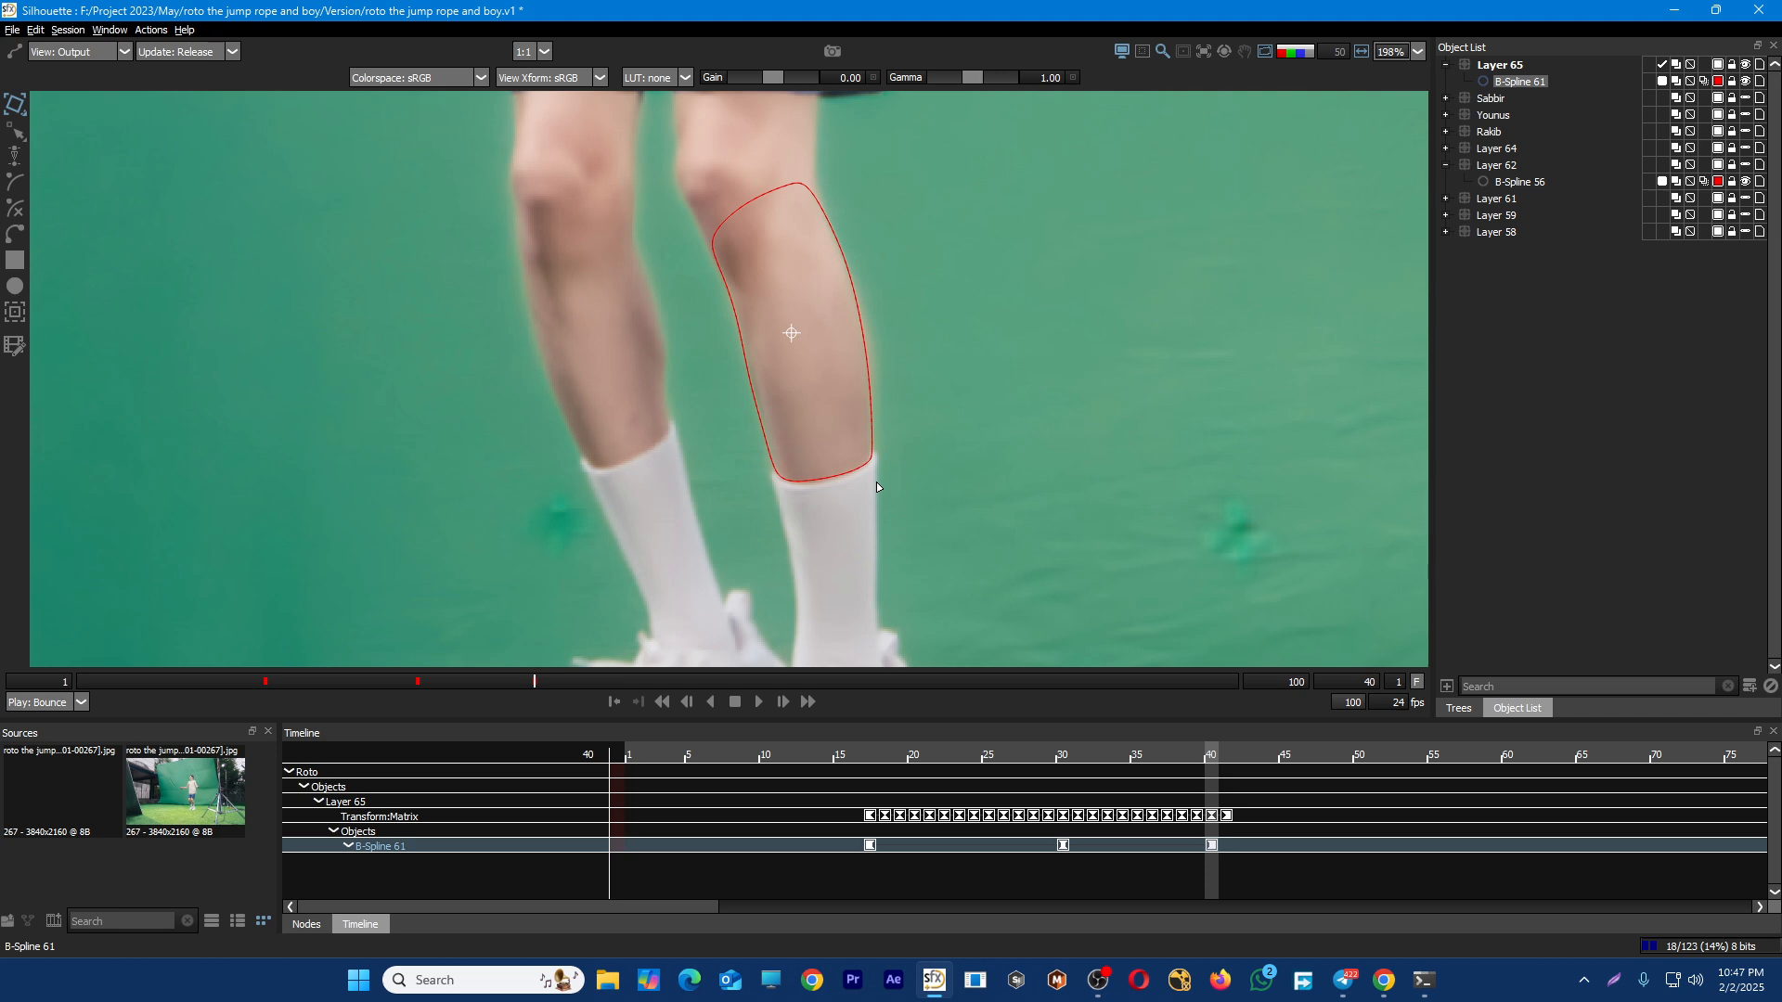
{"action": "left_click", "coordinate": [715, 484]}
{"action": "left_click", "coordinate": [716, 482]}
Track the leg spline from frame 40 to frame 45 and reshape a point on the calf's outer edge there
{"action": "left_click", "coordinate": [17, 319]}
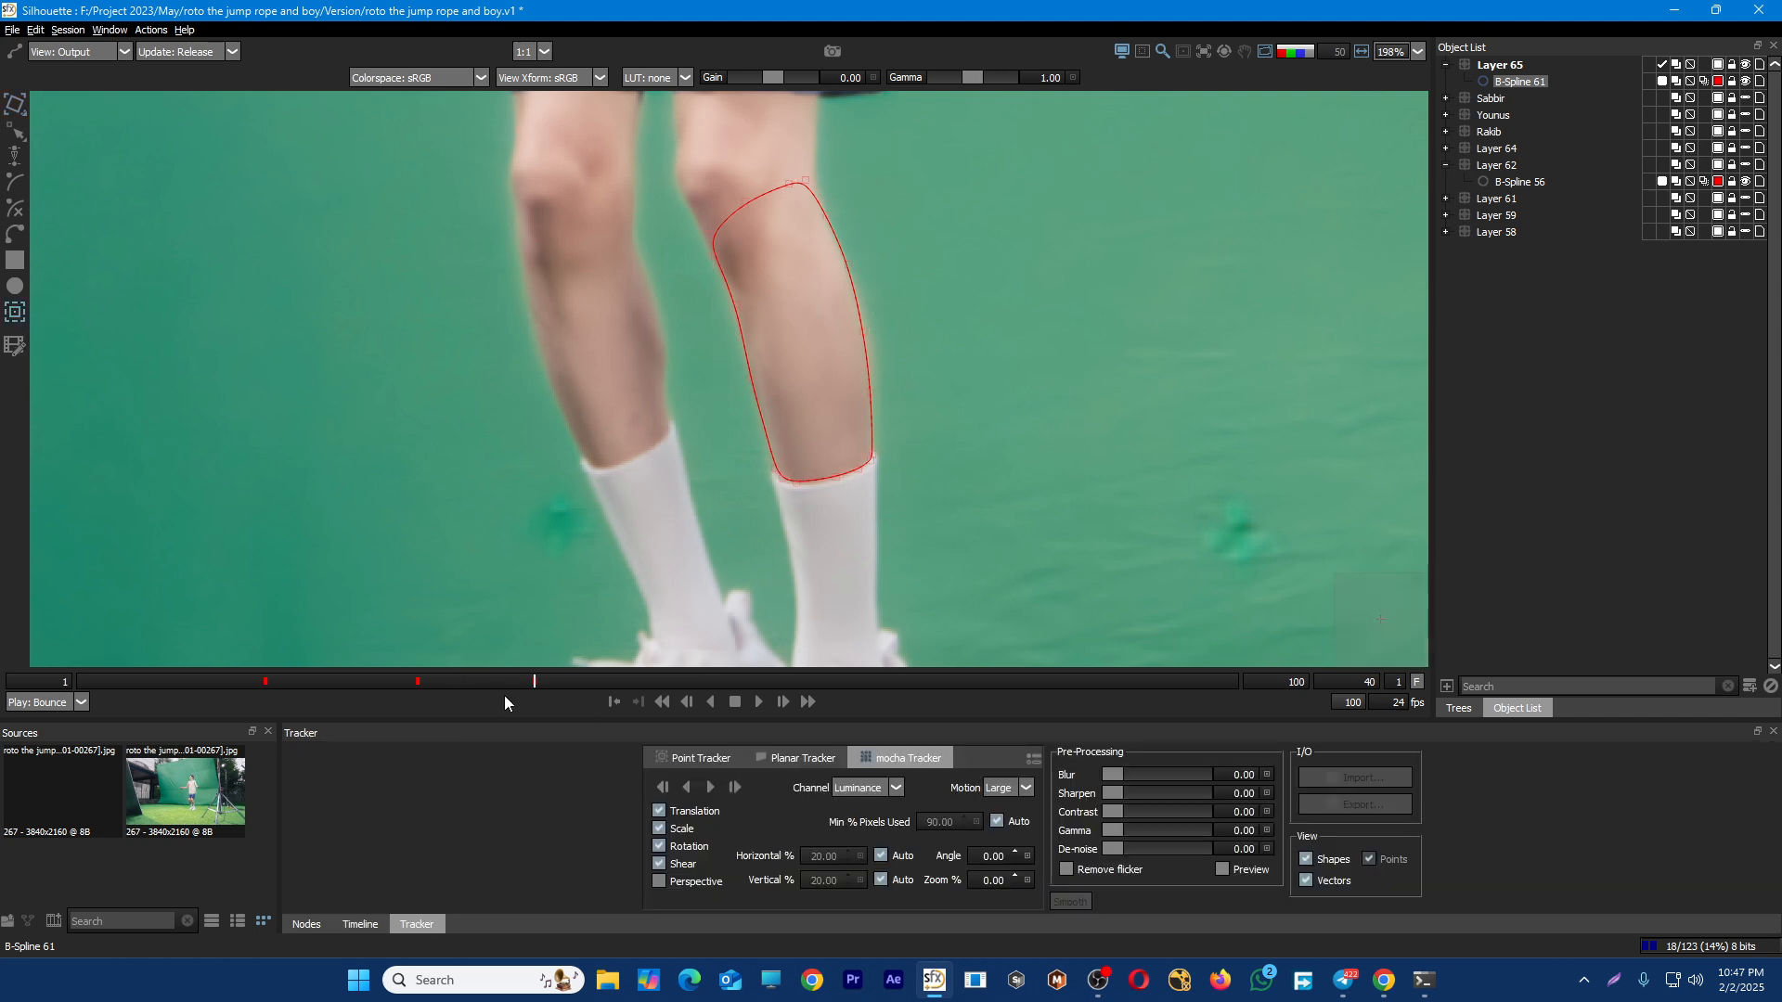
{"action": "left_click", "coordinate": [735, 788]}
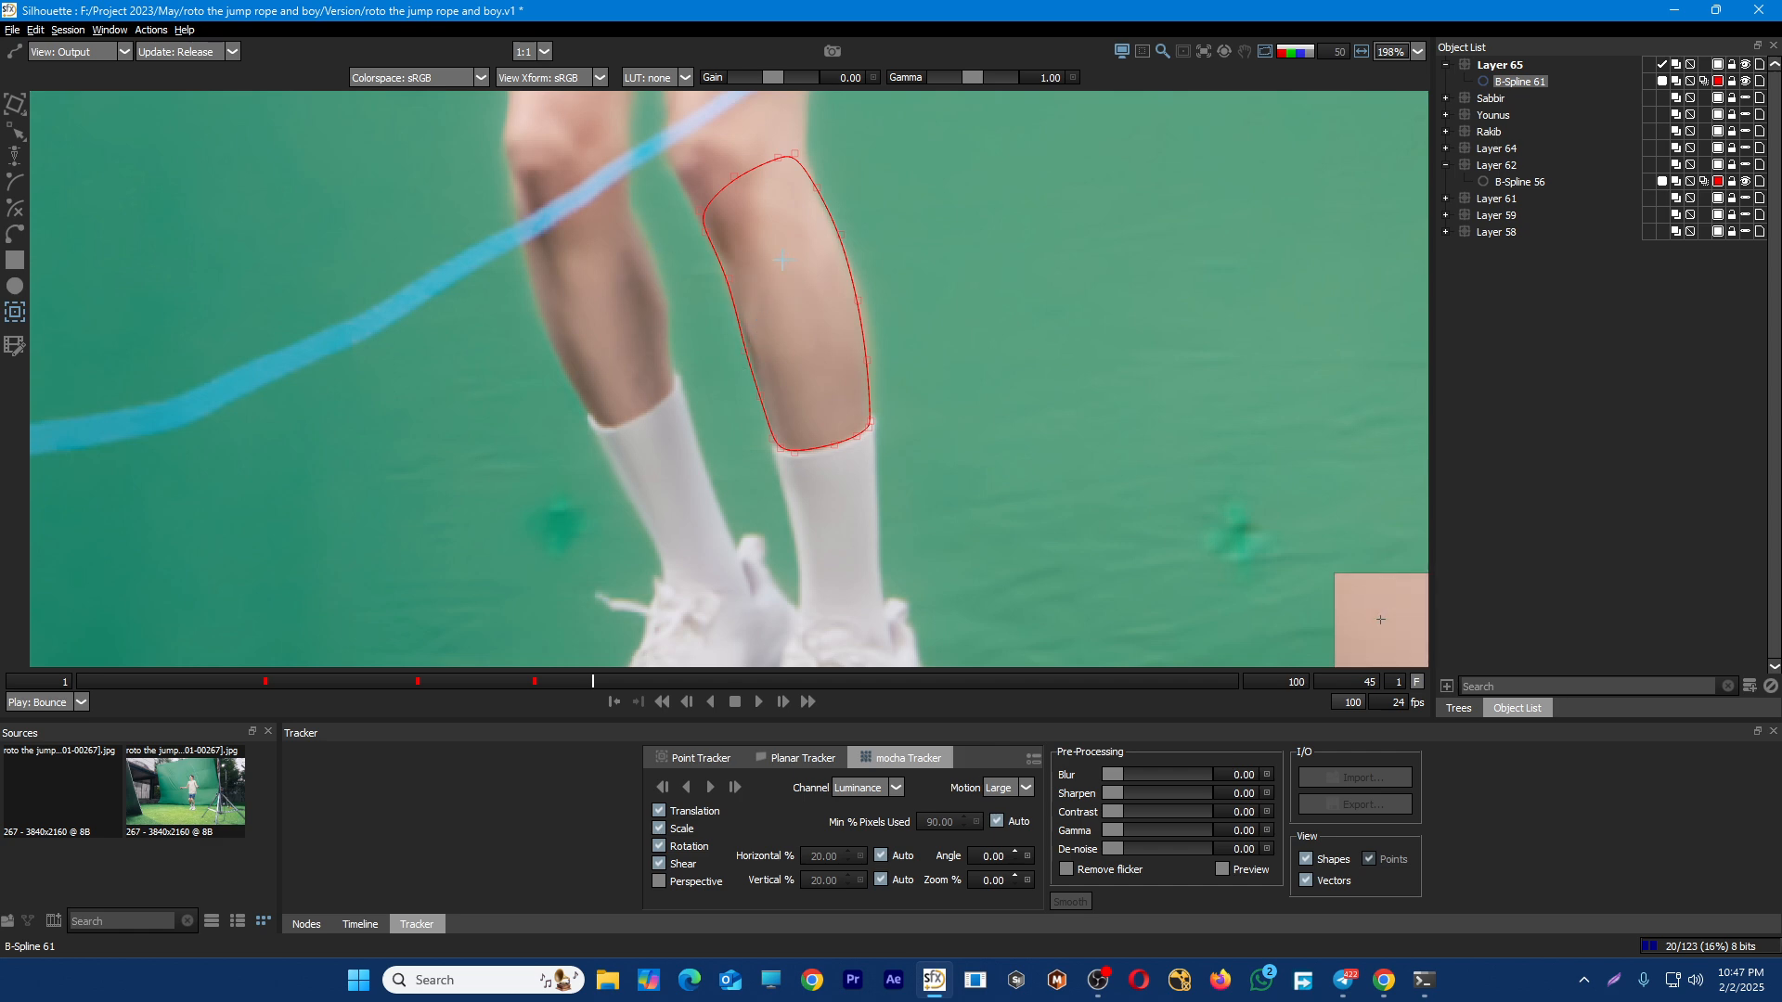
{"action": "left_click_drag", "start_coordinate": [767, 231], "coordinate": [818, 336]}
{"action": "key", "text": "r"}
{"action": "left_click", "coordinate": [832, 213]}
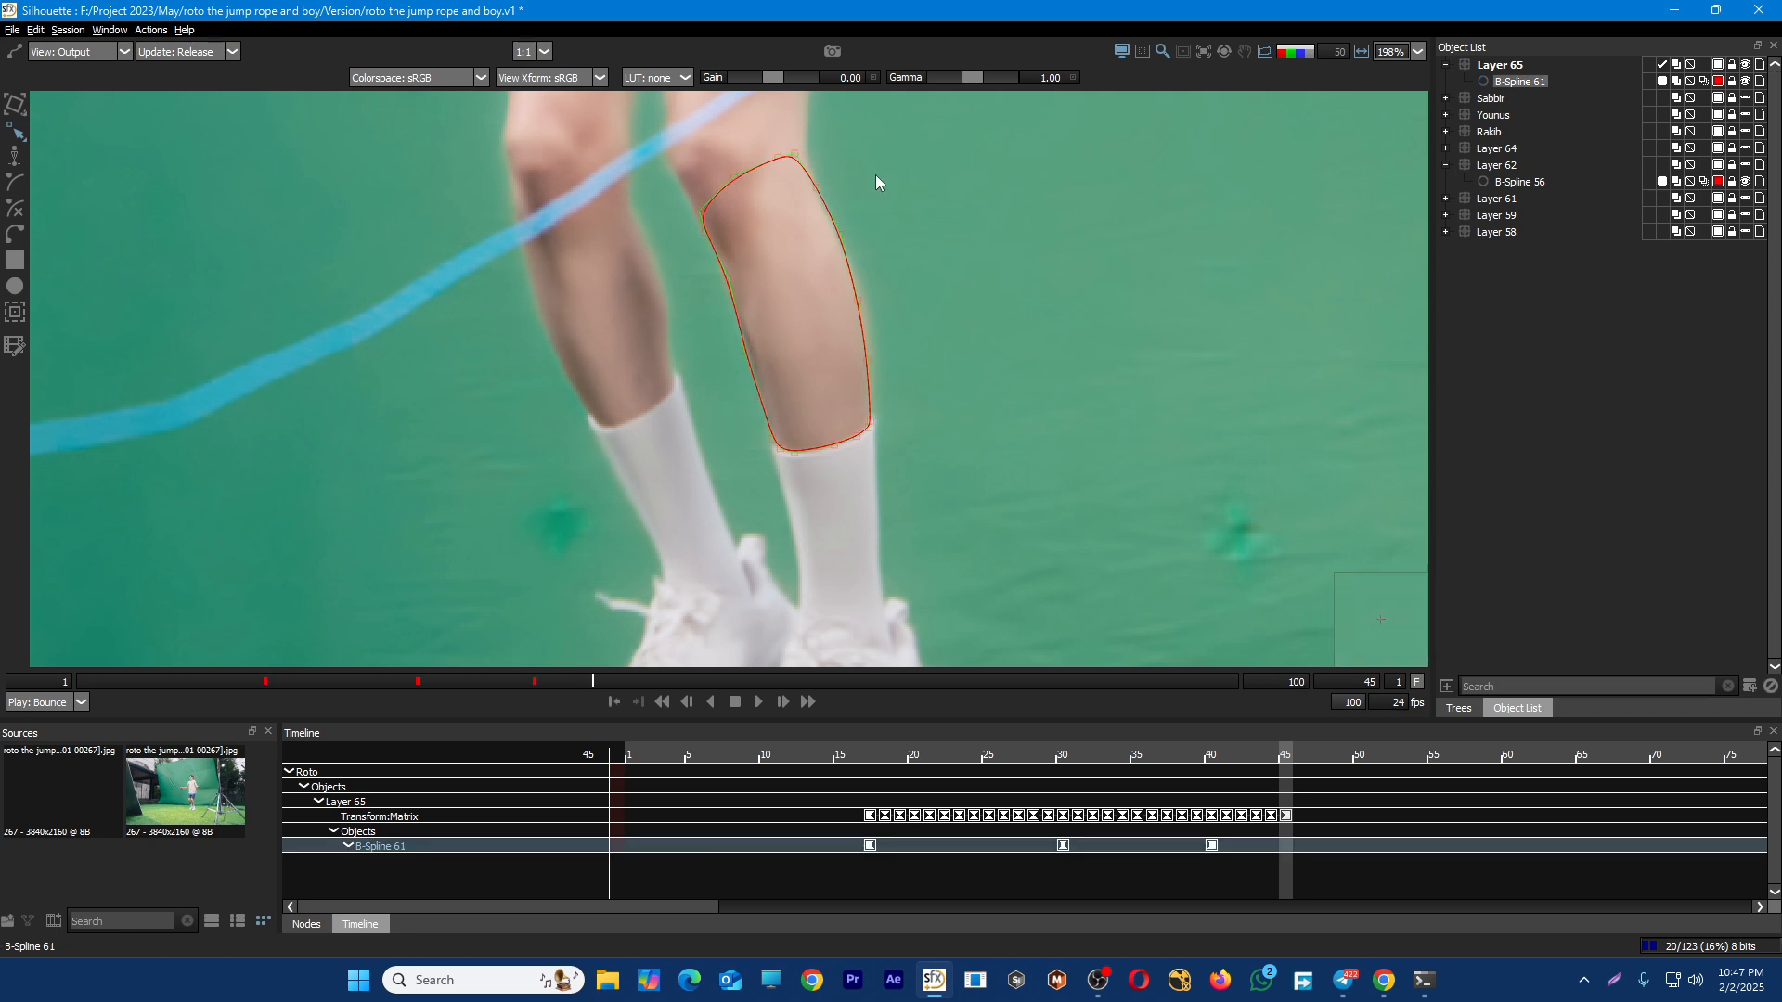
{"action": "left_click", "coordinate": [834, 233]}
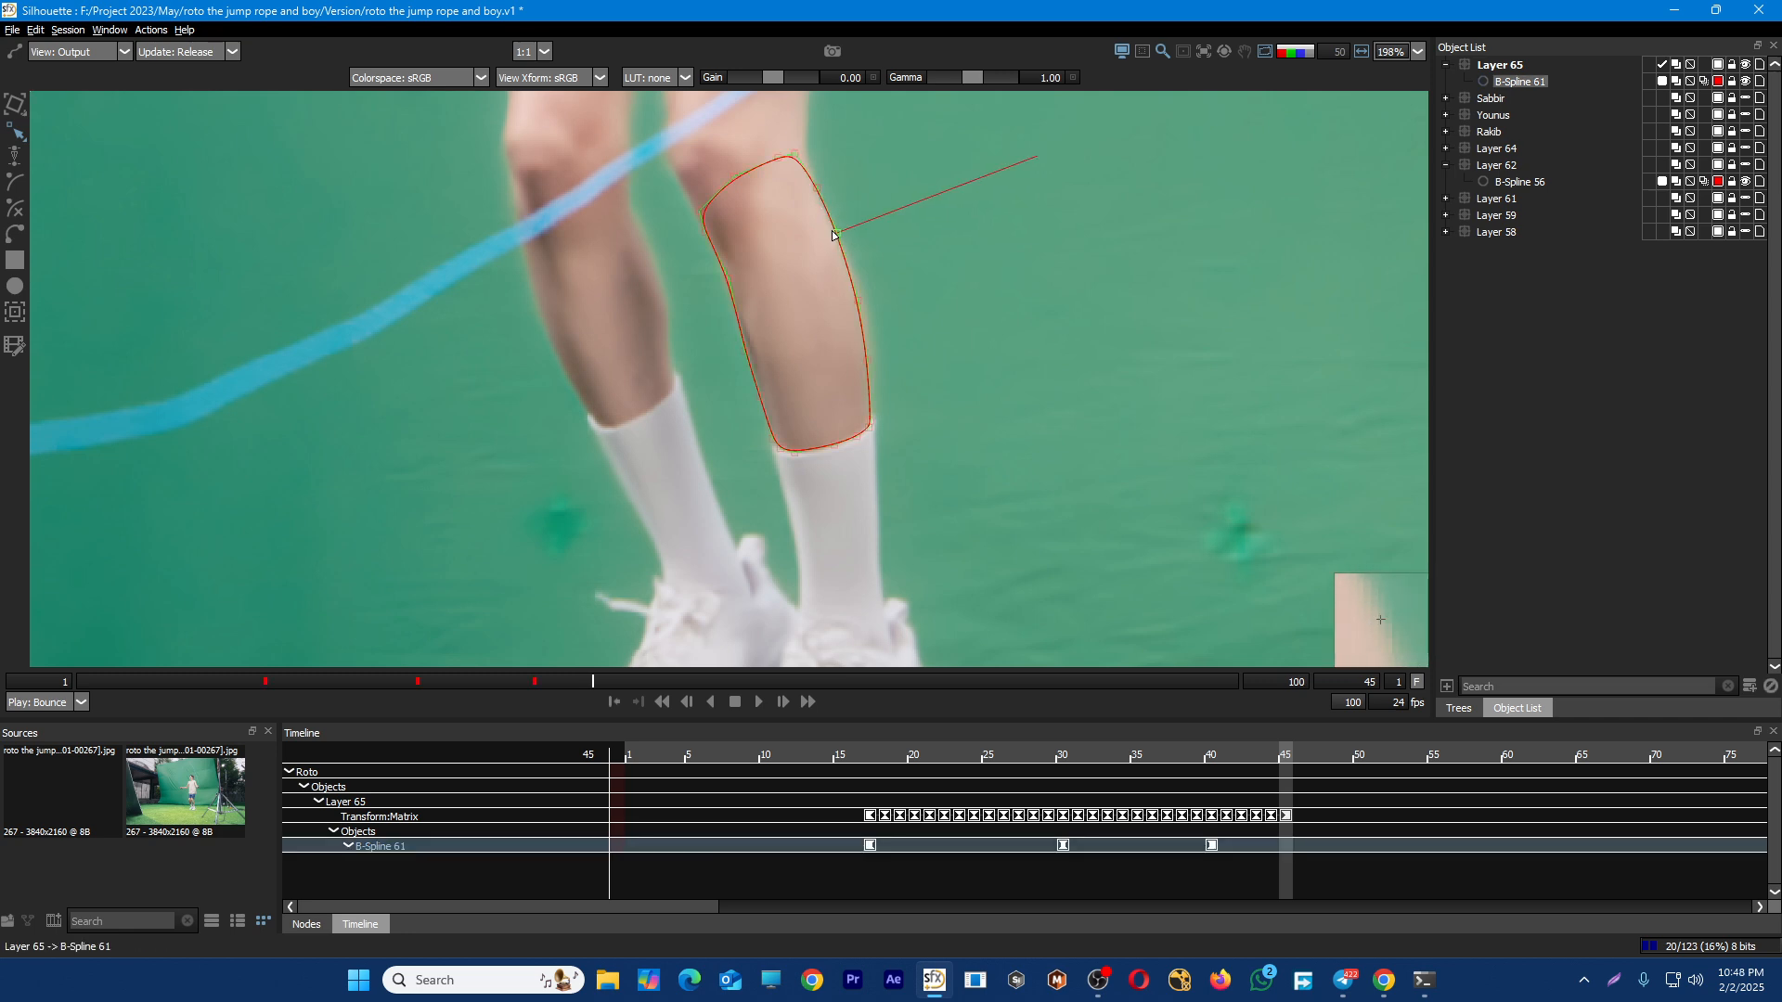
{"action": "left_click", "coordinate": [971, 364]}
Step back from frame 45 to frame 38 checking the outline, select the spline and return to its frame 17 keyframe
{"action": "key", "text": "Left"}
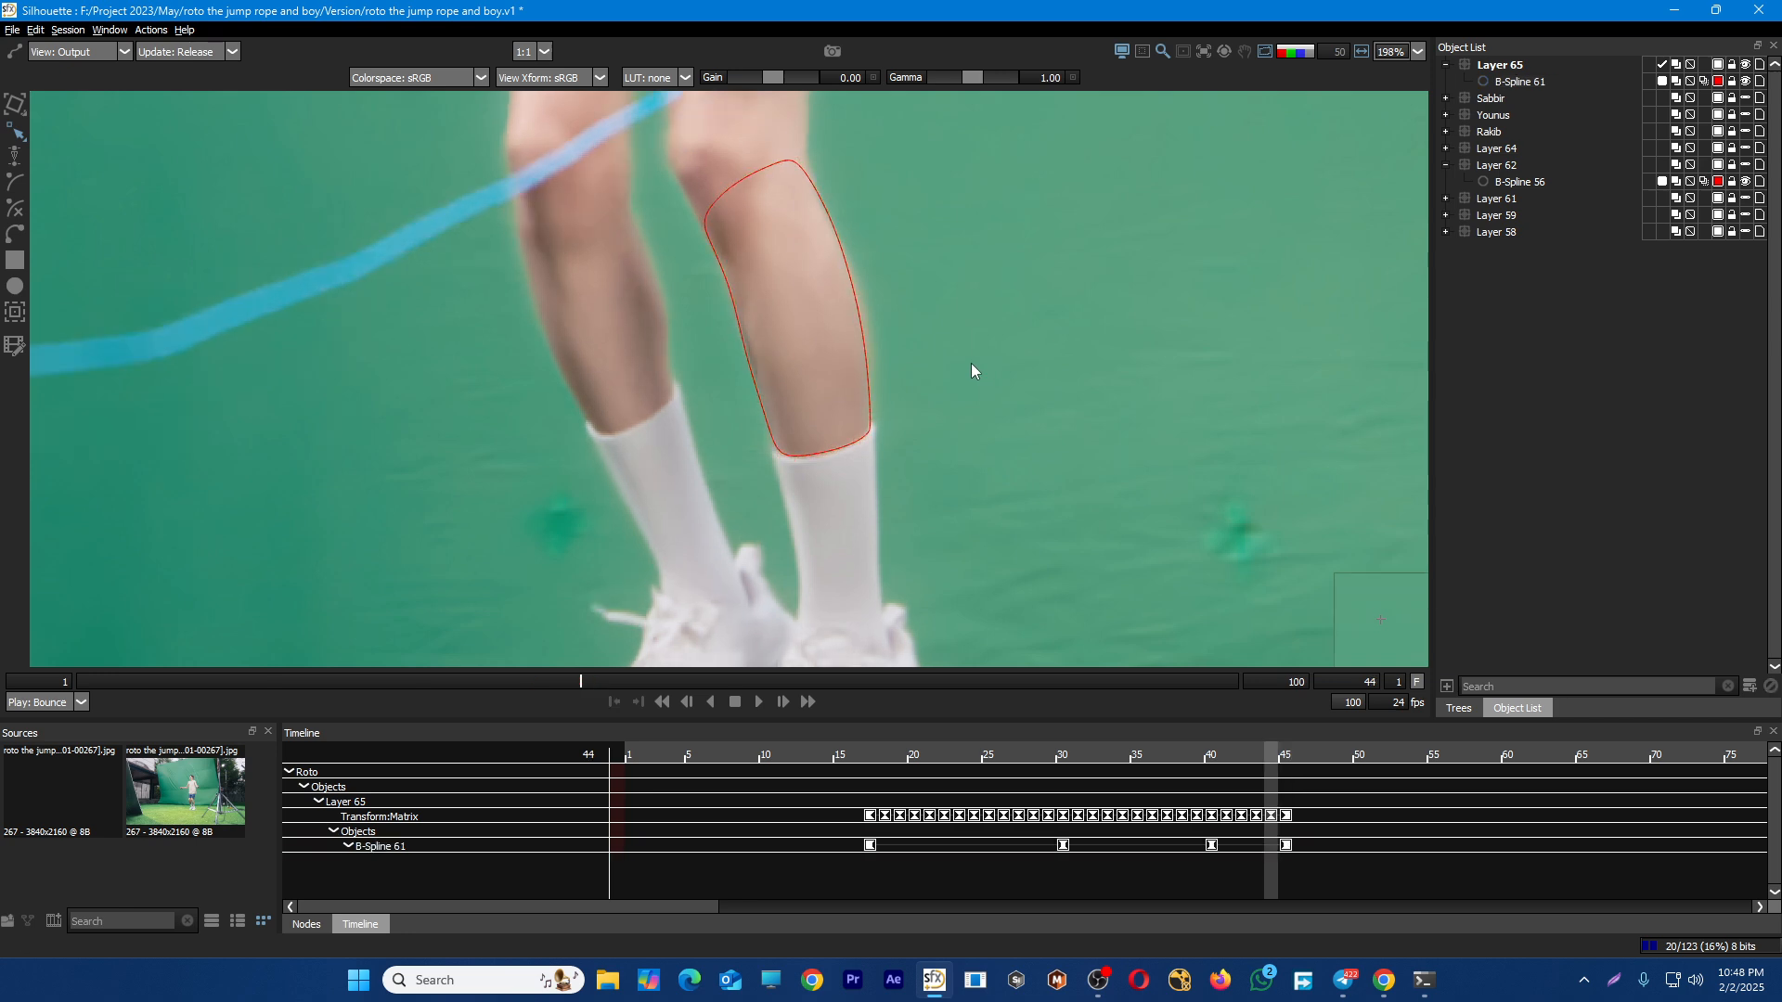
{"action": "key", "text": "Left"}
{"action": "key", "text": "Left"}
{"action": "key", "text": "Left"}
{"action": "key", "text": "Left"}
{"action": "key", "text": "Left"}
{"action": "key", "text": "Left"}
{"action": "left_click", "coordinate": [861, 353]}
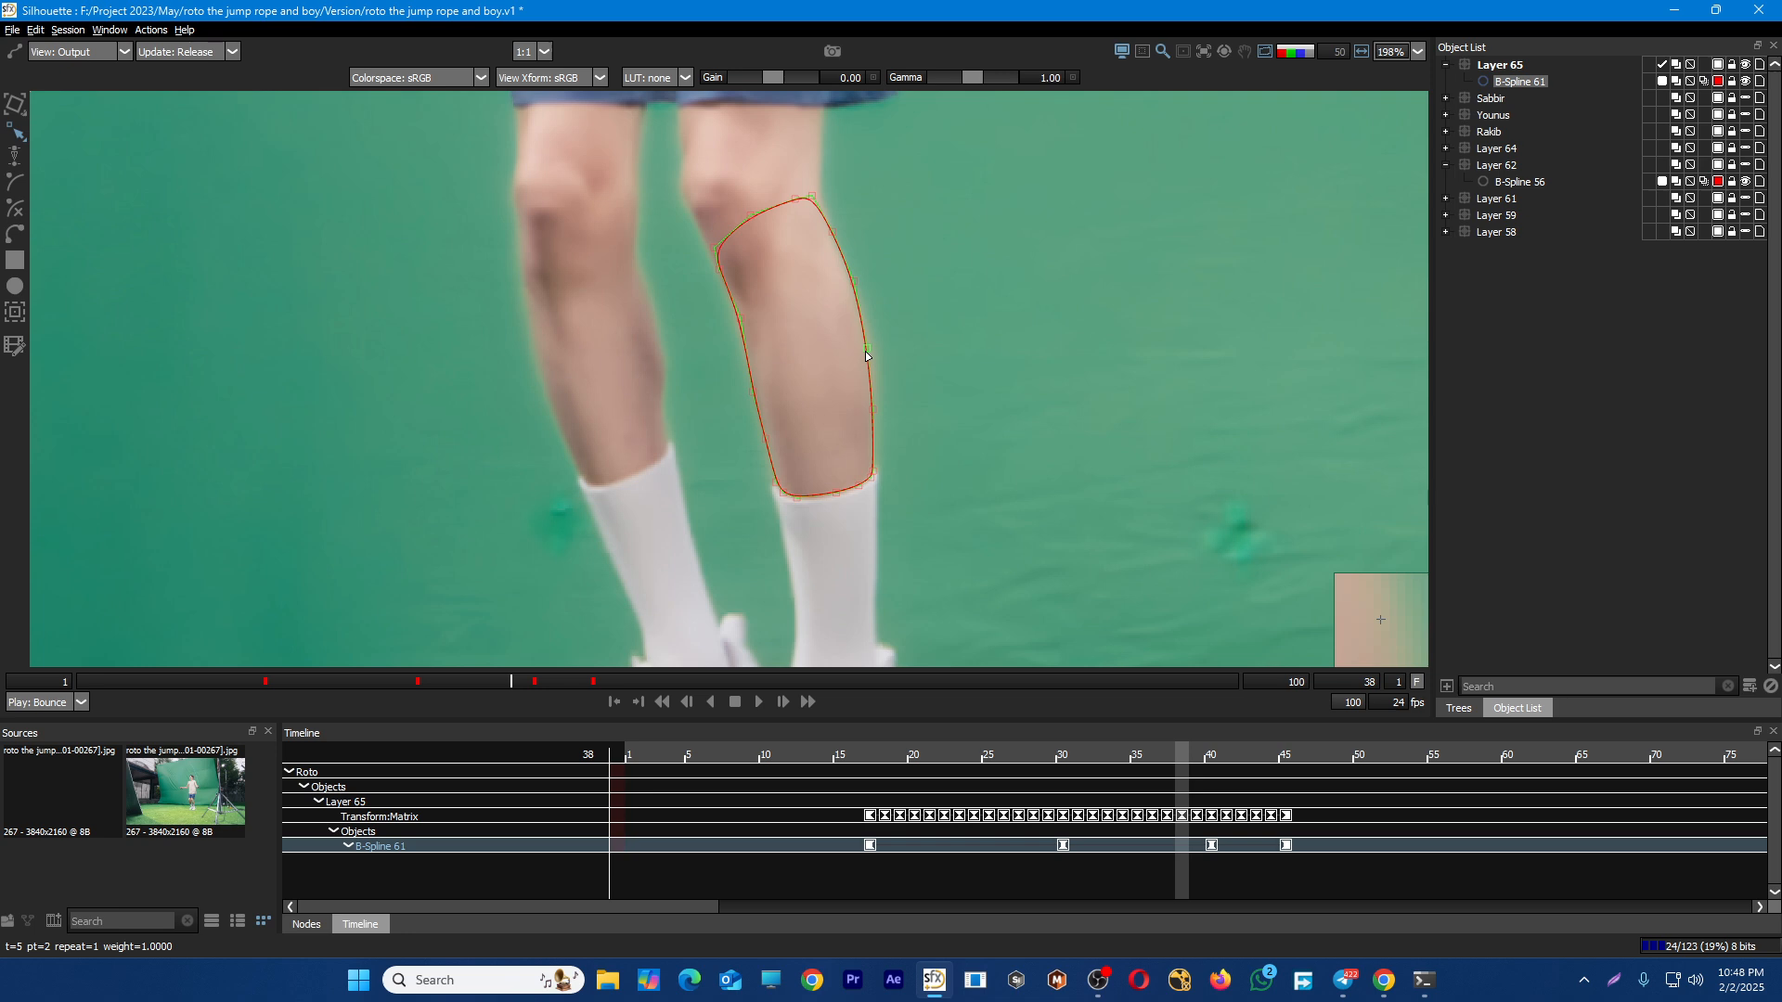
{"action": "key", "text": "shift+z"}
{"action": "key", "text": "shift+z"}
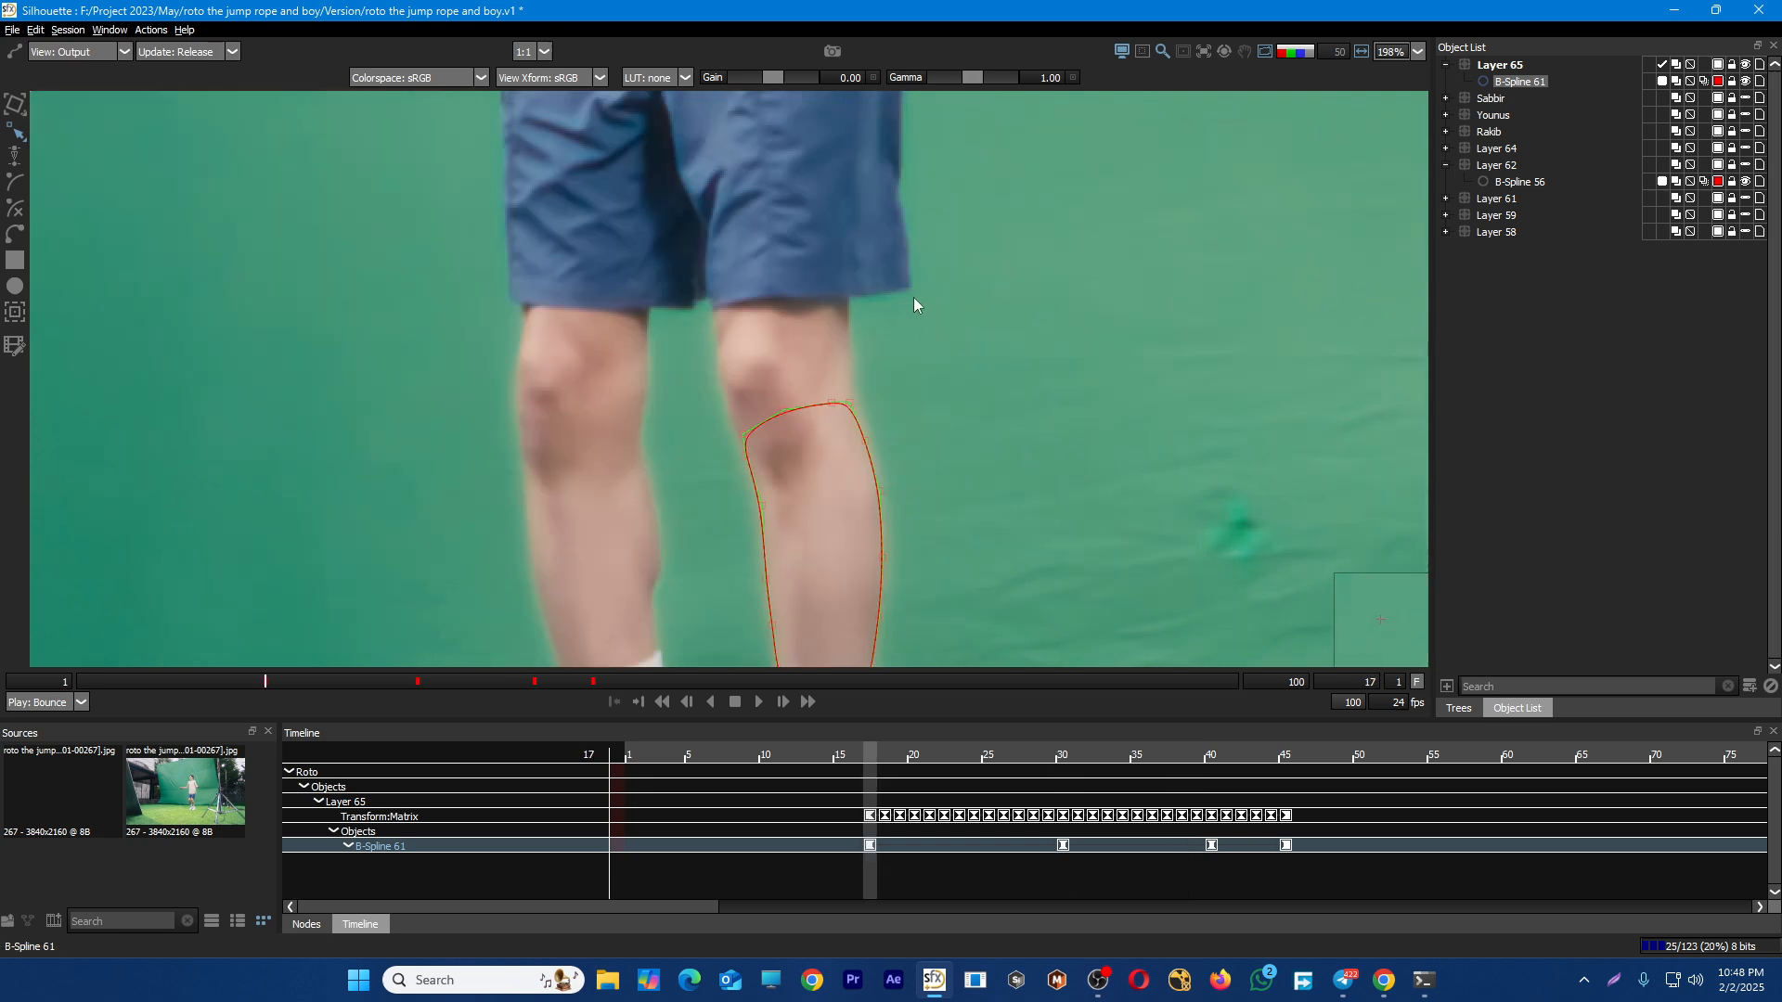
Examine the leg spline on frame 17 against the whole shot and up close around the boy's legs
{"action": "scroll", "coordinate": [913, 297], "scroll_direction": "down", "scroll_amount": 2}
{"action": "left_click", "coordinate": [988, 371]}
{"action": "left_click", "coordinate": [895, 470]}
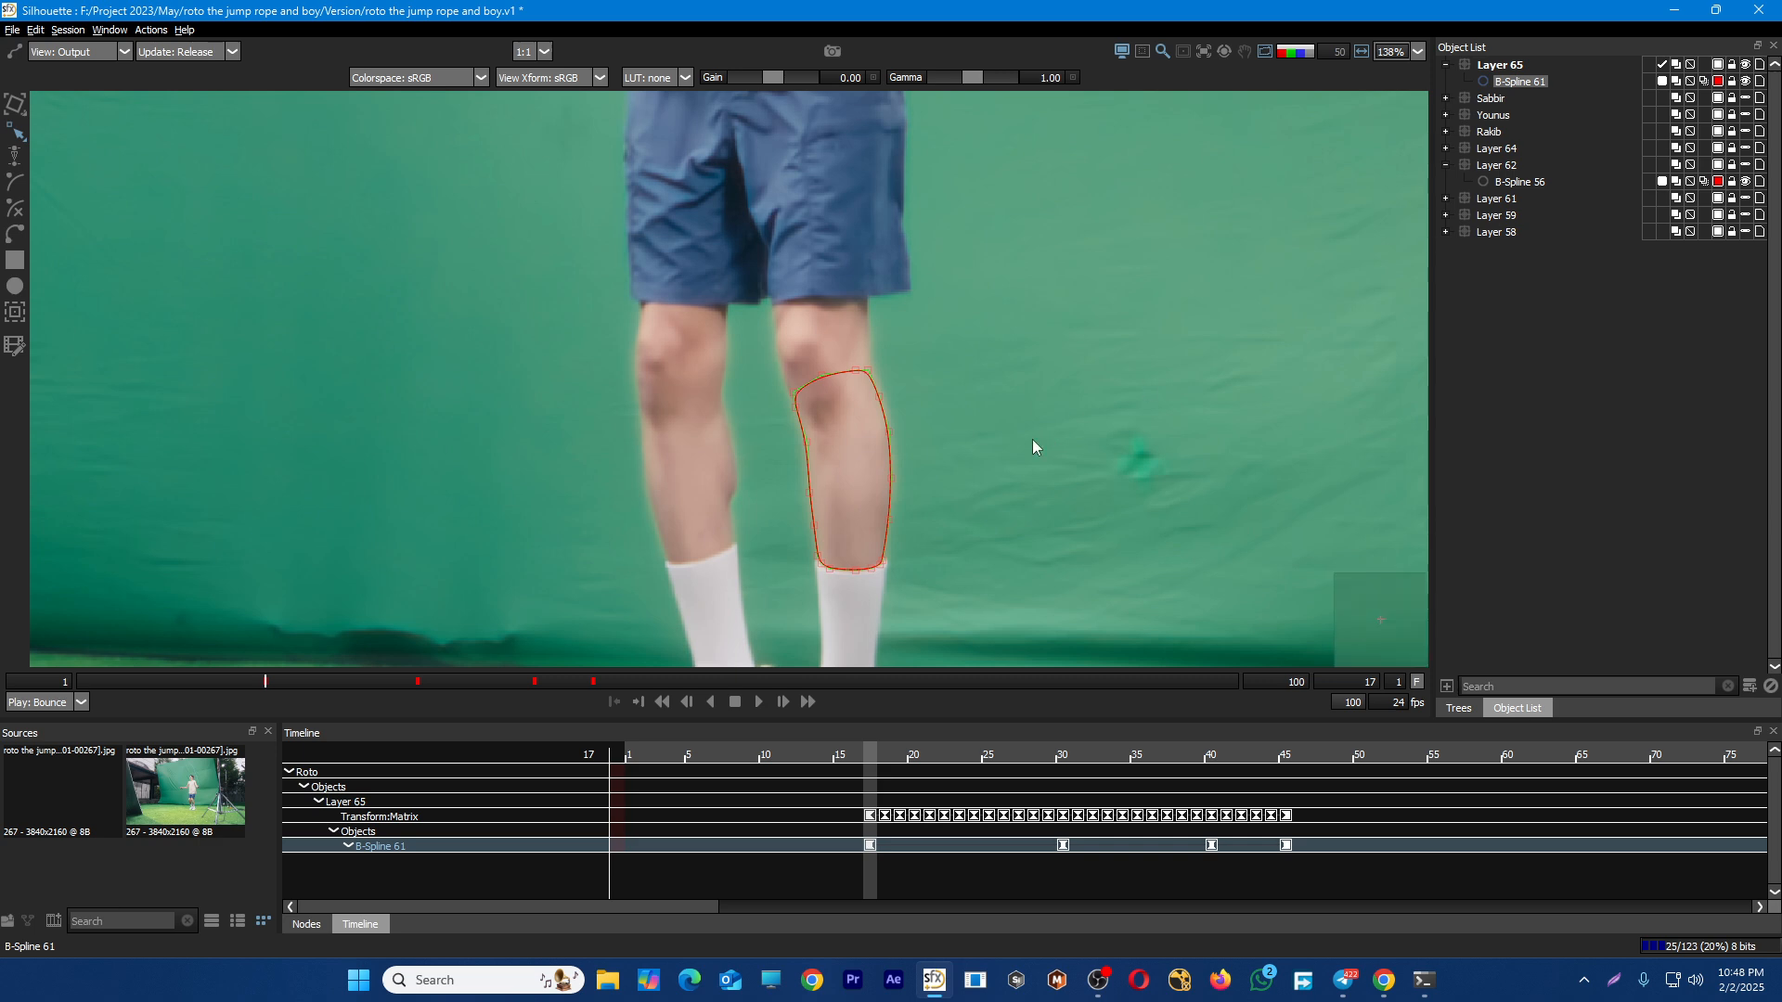
{"action": "scroll", "coordinate": [954, 462], "scroll_direction": "down", "scroll_amount": 2}
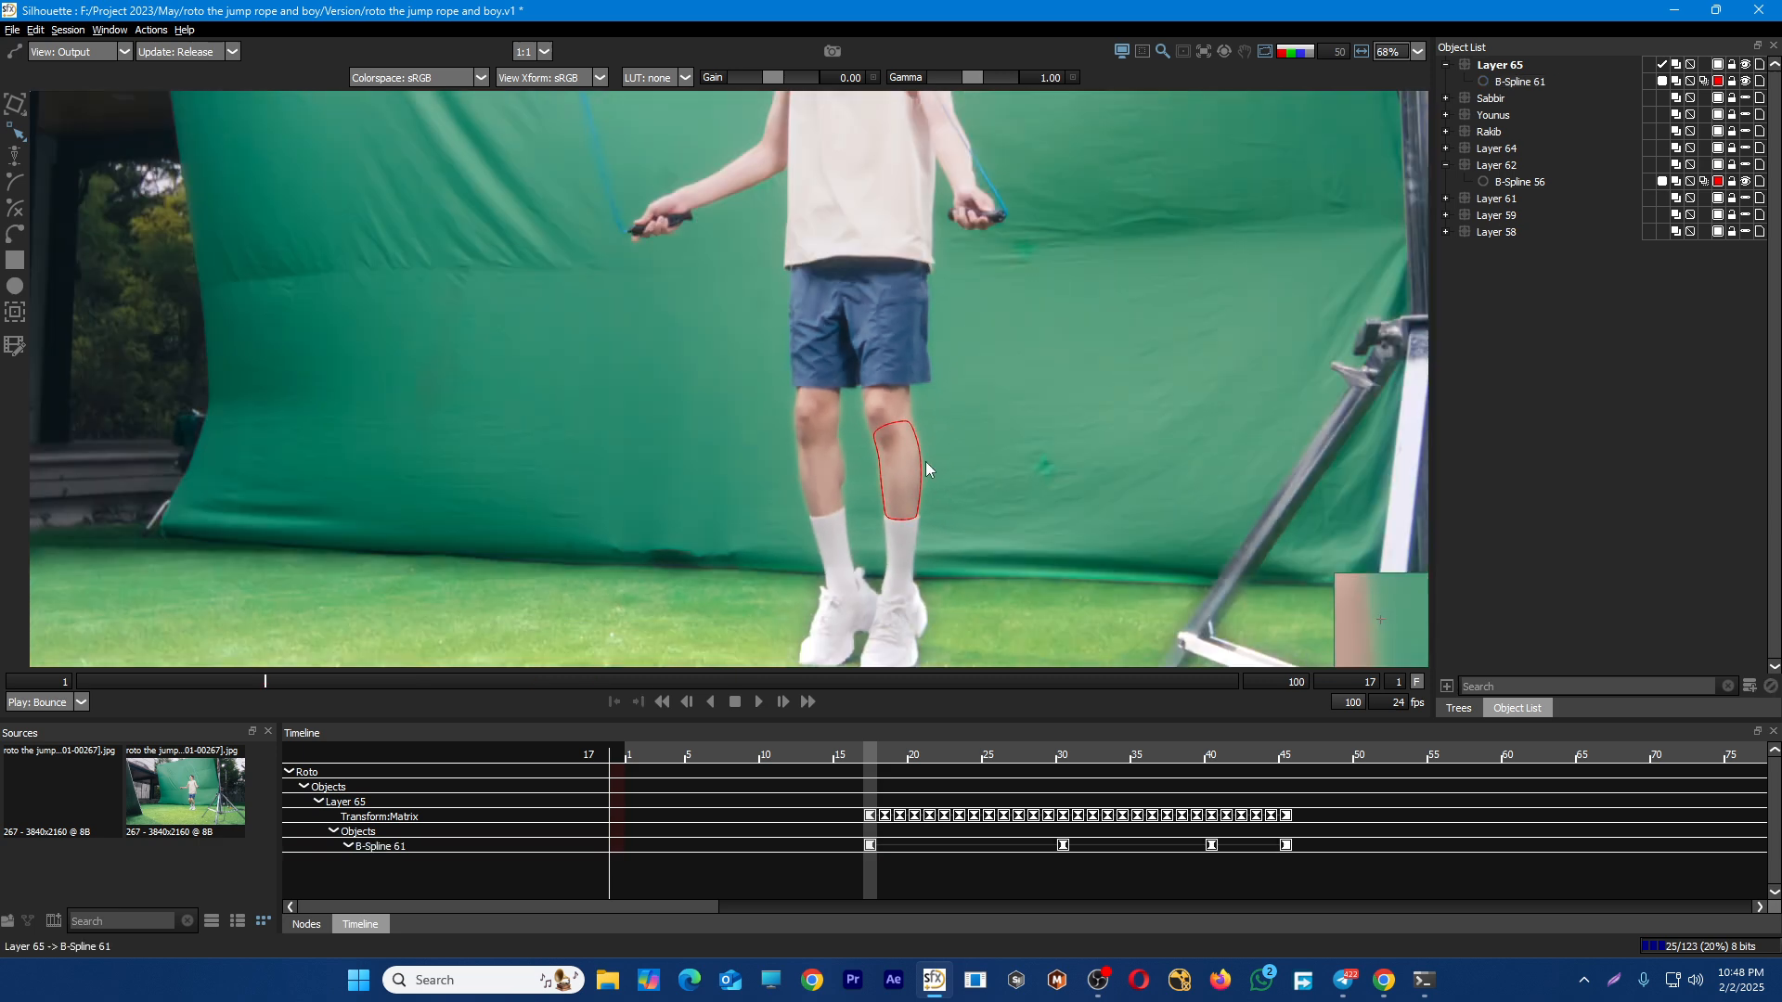
{"action": "scroll", "coordinate": [997, 495], "scroll_direction": "down", "scroll_amount": 2}
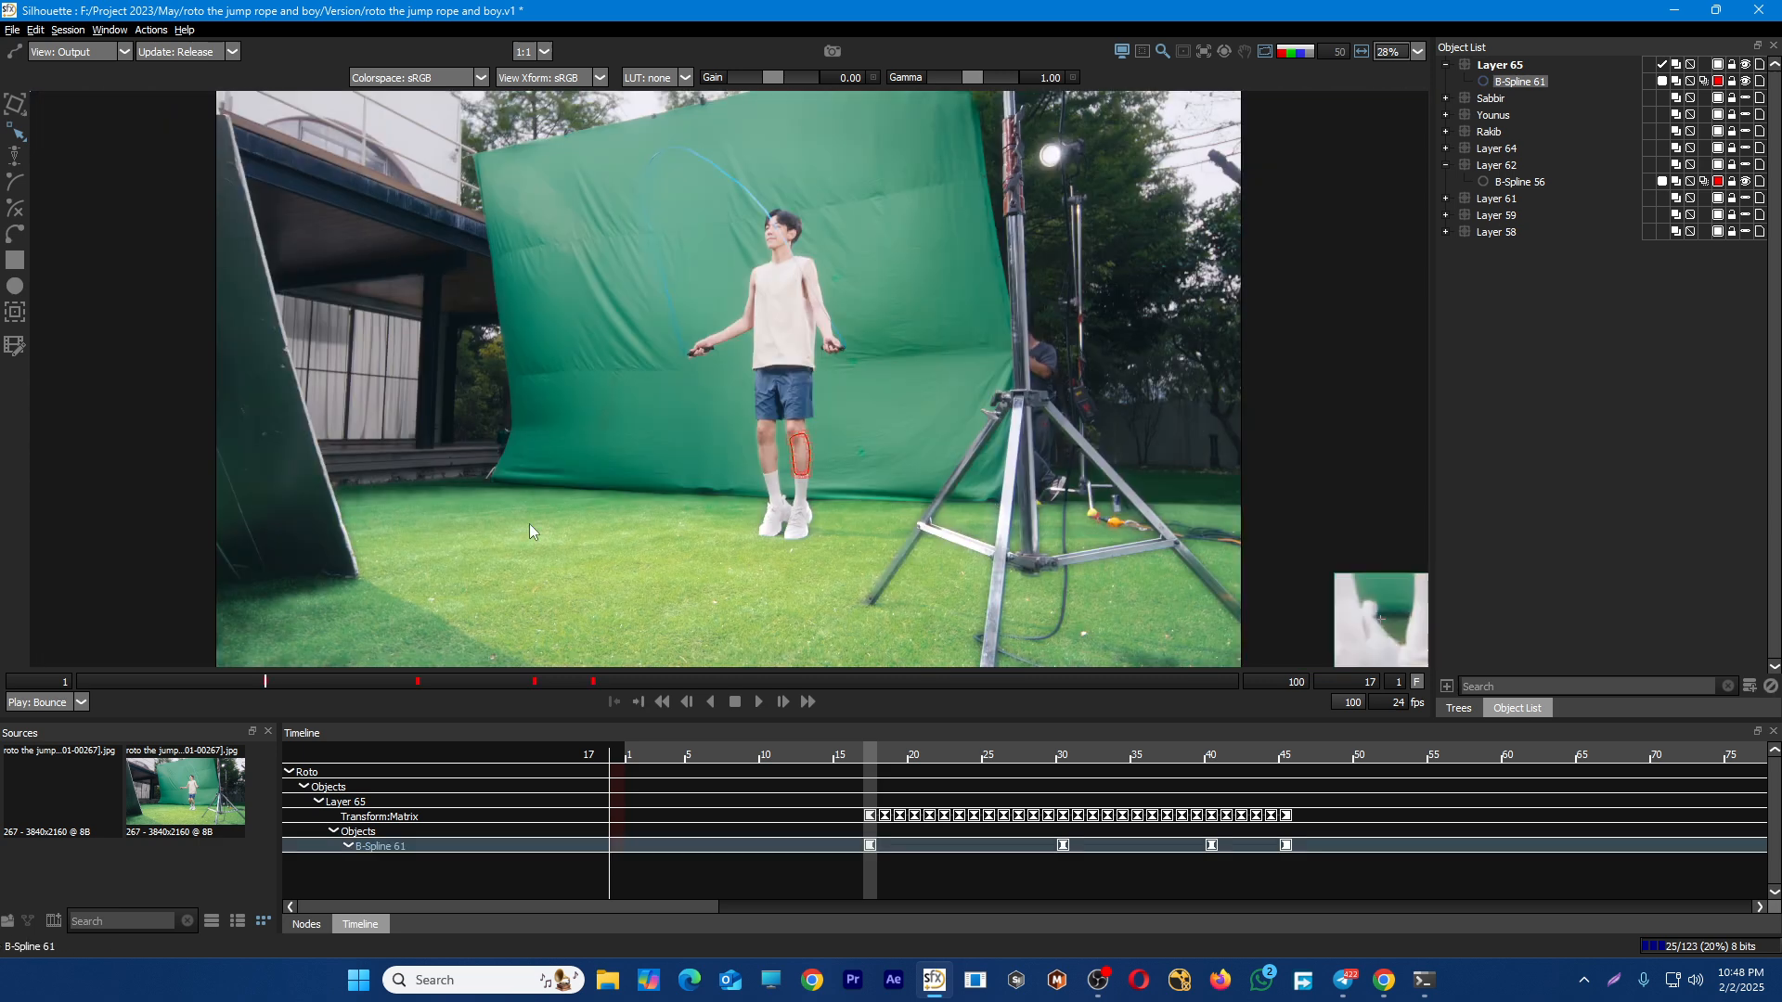
{"action": "mouse_move", "coordinate": [271, 683]}
{"action": "left_mouse_down"}
{"action": "mouse_move", "coordinate": [78, 683]}
{"action": "mouse_move", "coordinate": [269, 693]}
{"action": "left_mouse_up"}
{"action": "left_click", "coordinate": [938, 499]}
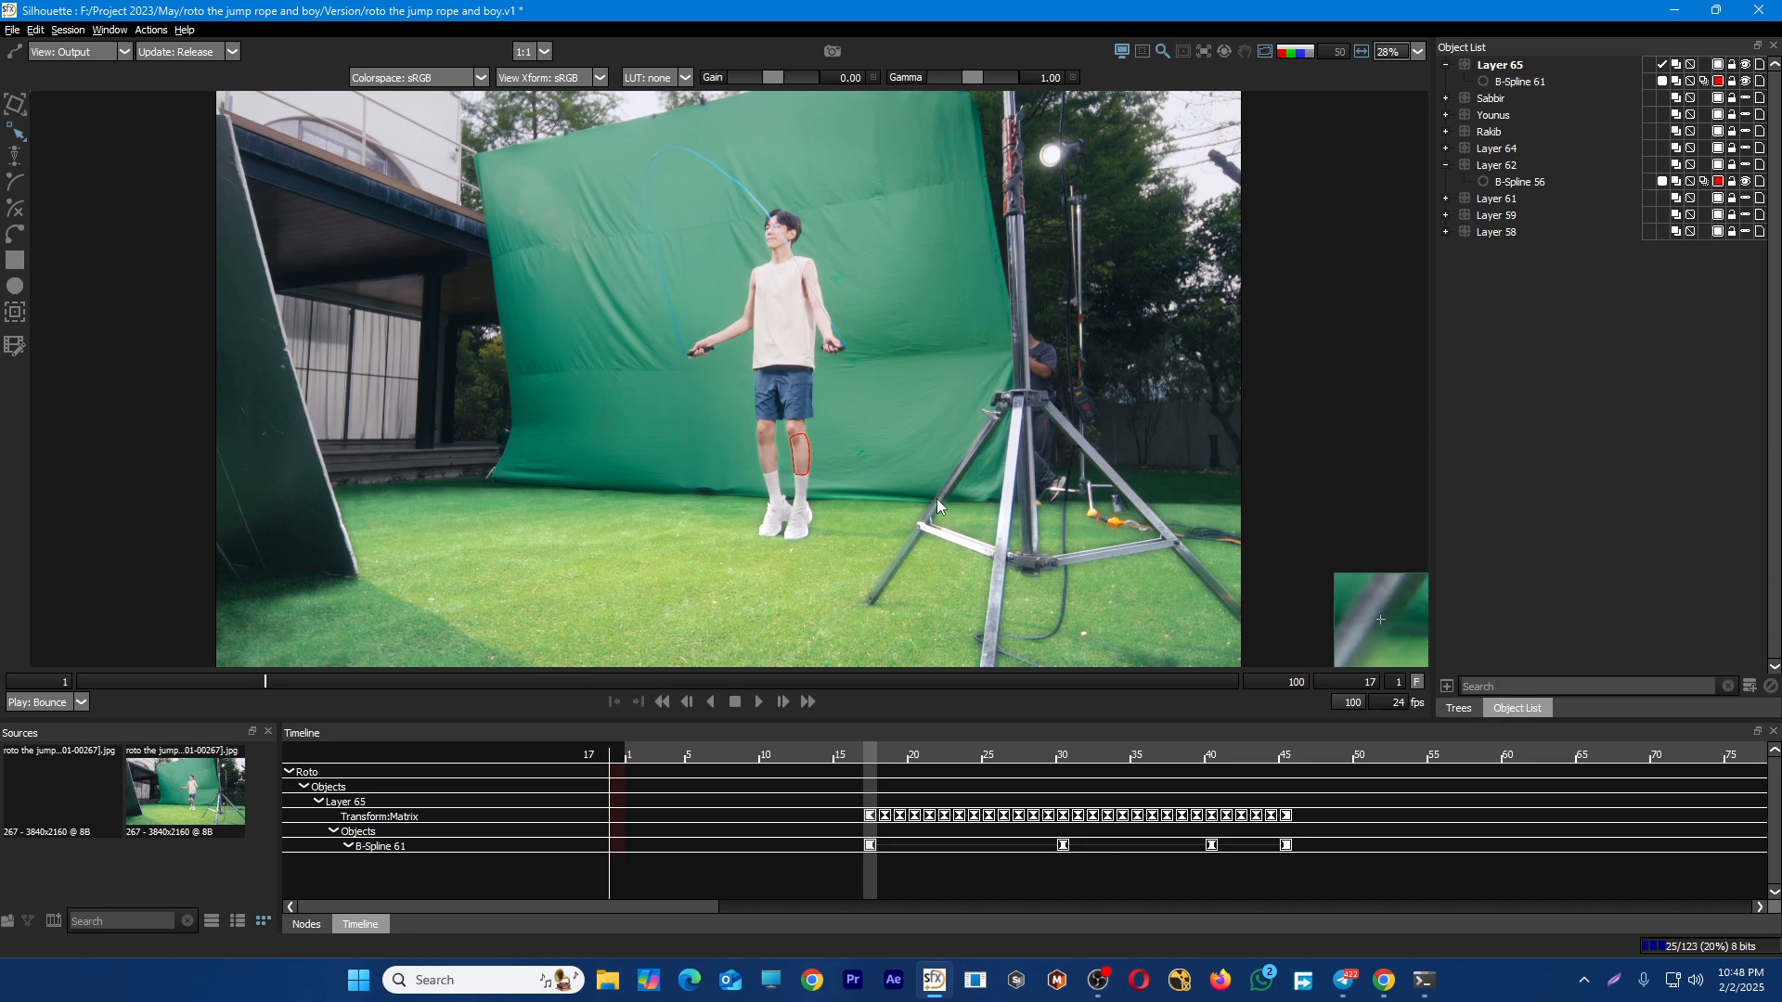
{"action": "scroll", "coordinate": [823, 485], "scroll_direction": "up", "scroll_amount": 2}
{"action": "scroll", "coordinate": [784, 381], "scroll_direction": "up", "scroll_amount": 3}
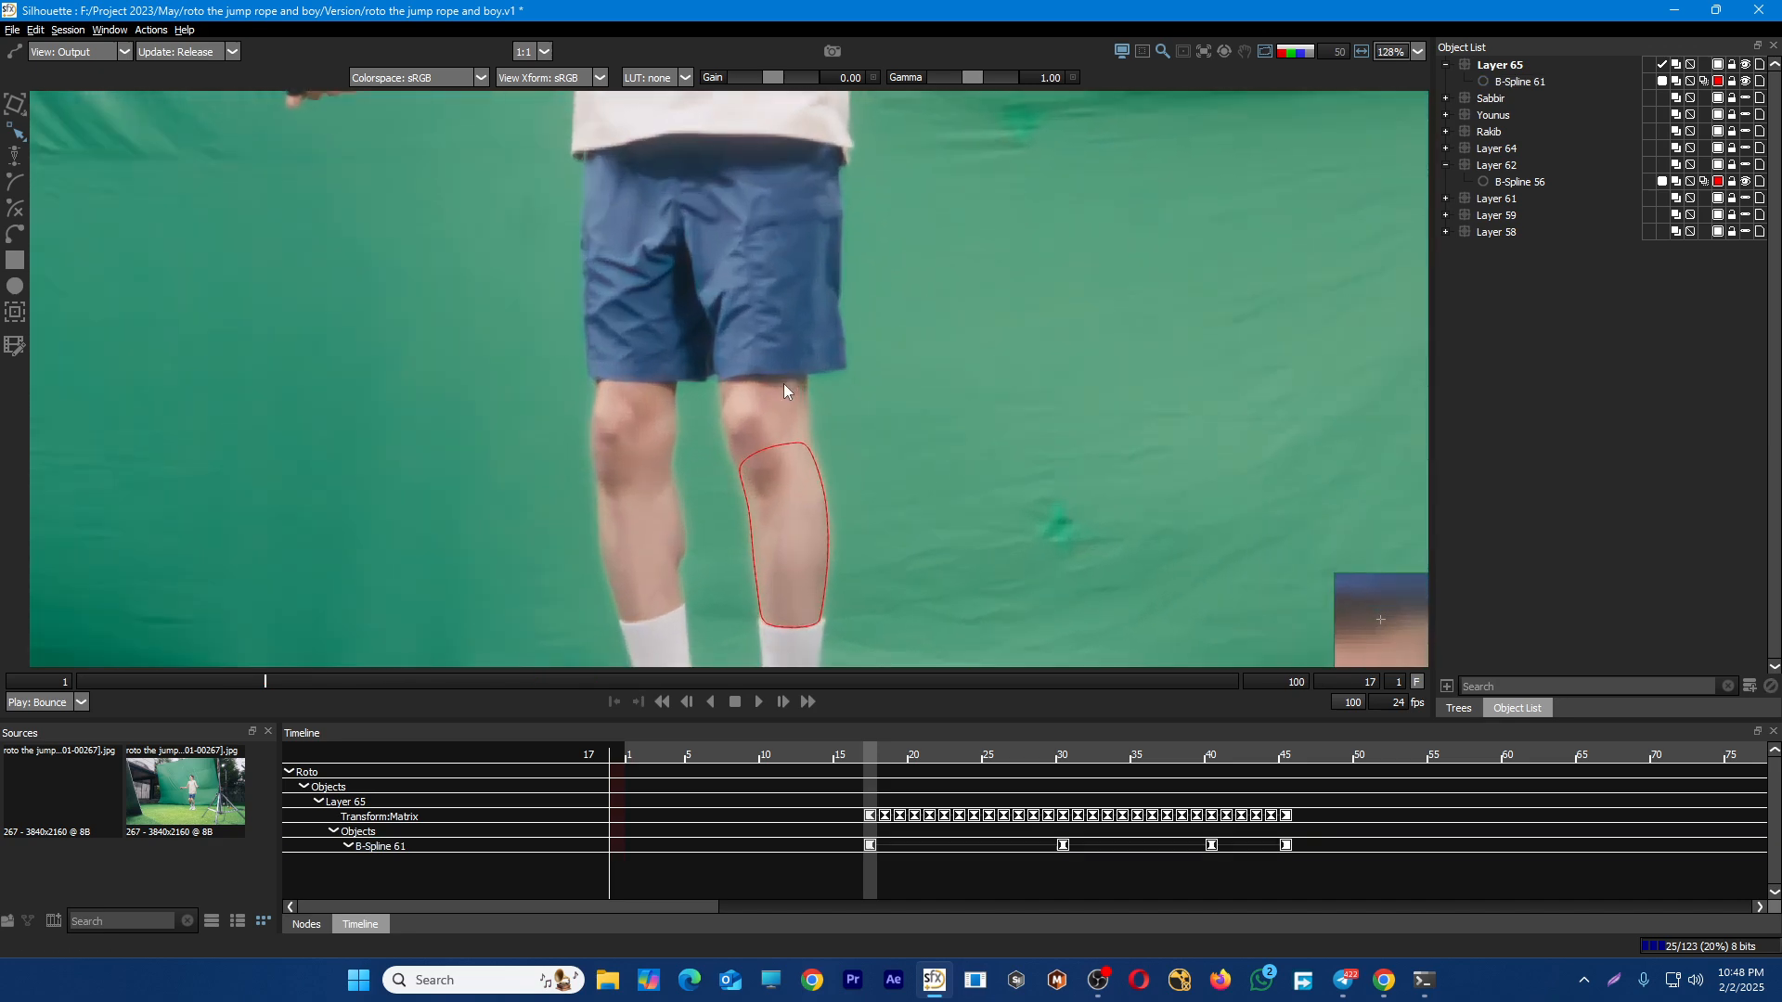
Add a new layer above the lower-leg layer and delete the stray B-spline placed in it on frame 71
{"action": "left_click", "coordinate": [1748, 687]}
{"action": "key", "text": "b"}
{"action": "scroll", "coordinate": [788, 498], "scroll_direction": "down", "scroll_amount": 2}
{"action": "scroll", "coordinate": [788, 506], "scroll_direction": "down", "scroll_amount": 1}
{"action": "key", "text": "space"}
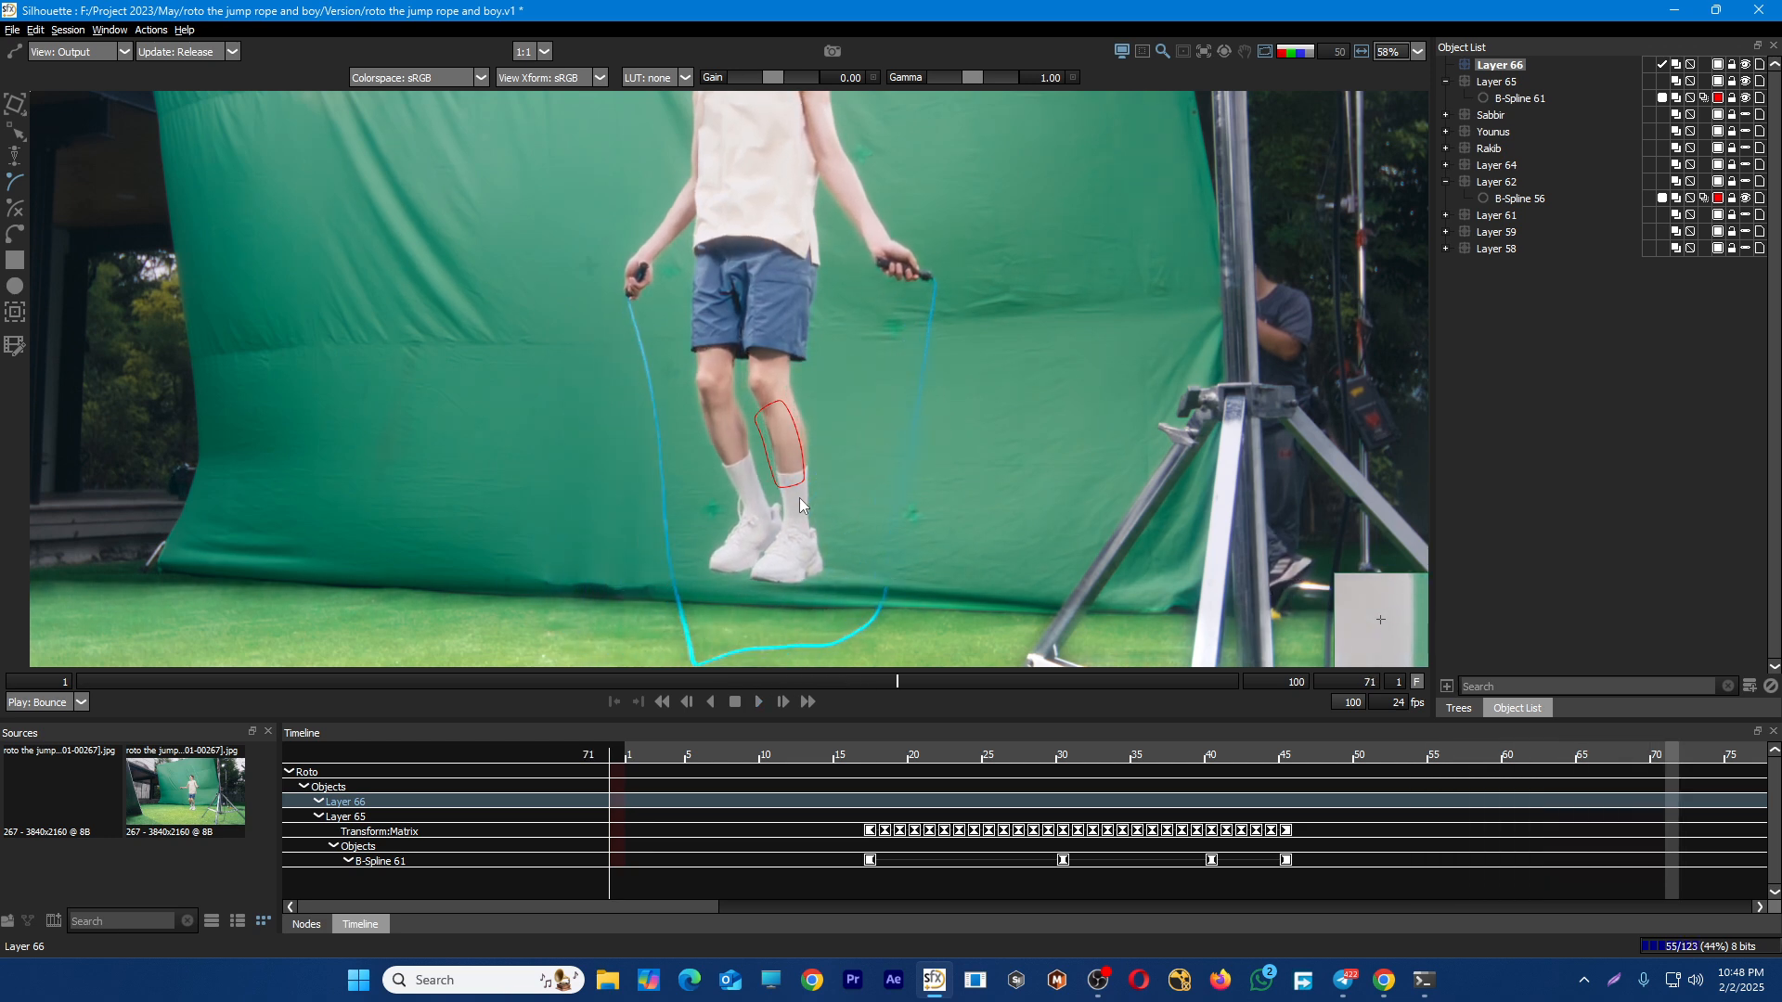
{"action": "left_click", "coordinate": [798, 485]}
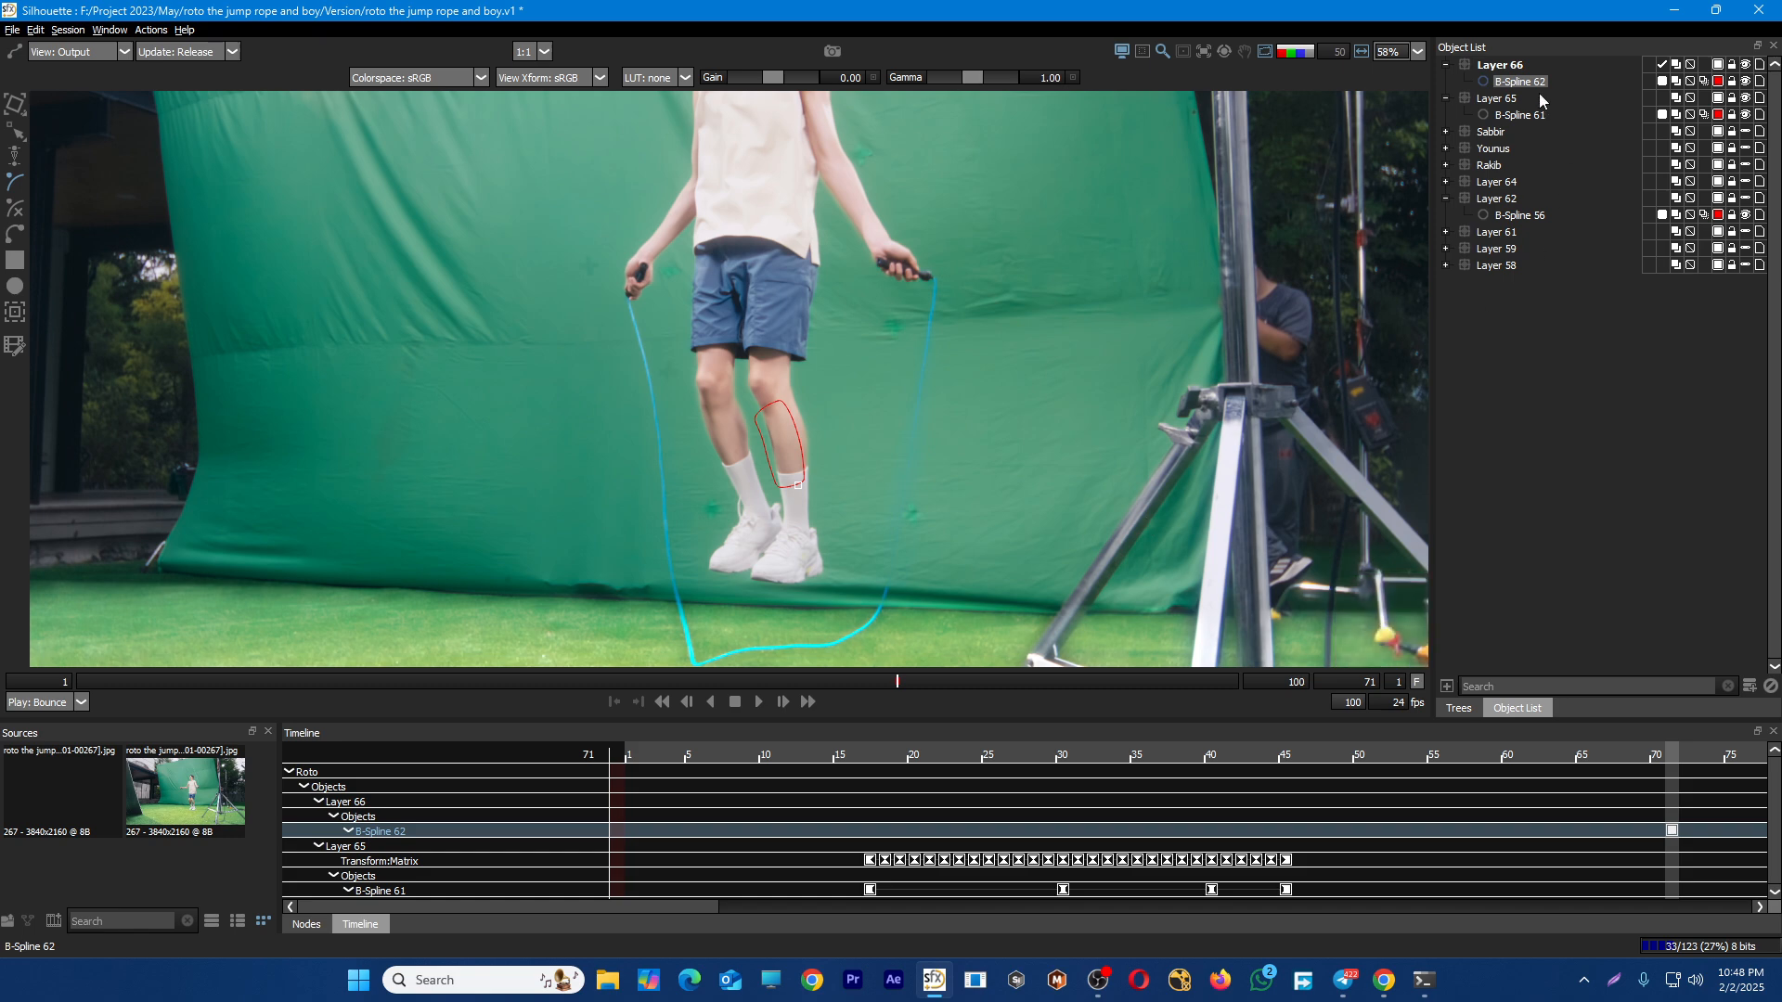
{"action": "key", "text": "Delete"}
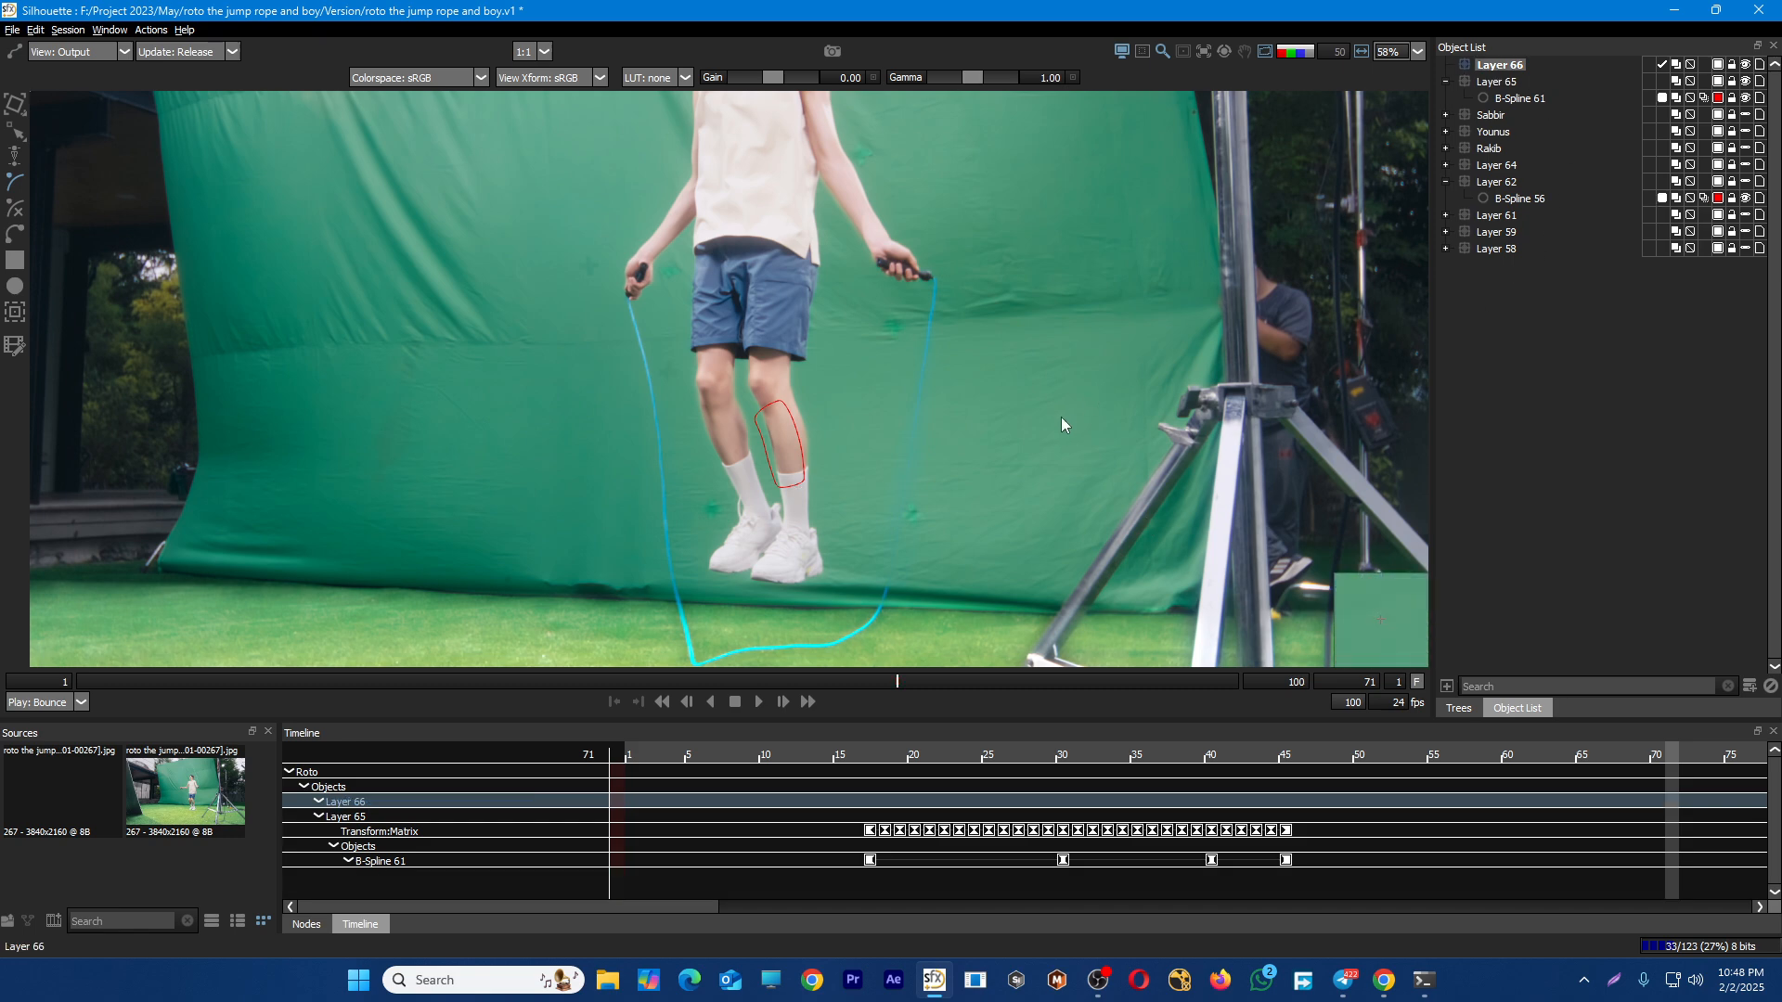
Examine the boy's leg movement across the whole shot up to frame 100 and return to frame 1
{"action": "key", "text": "l"}
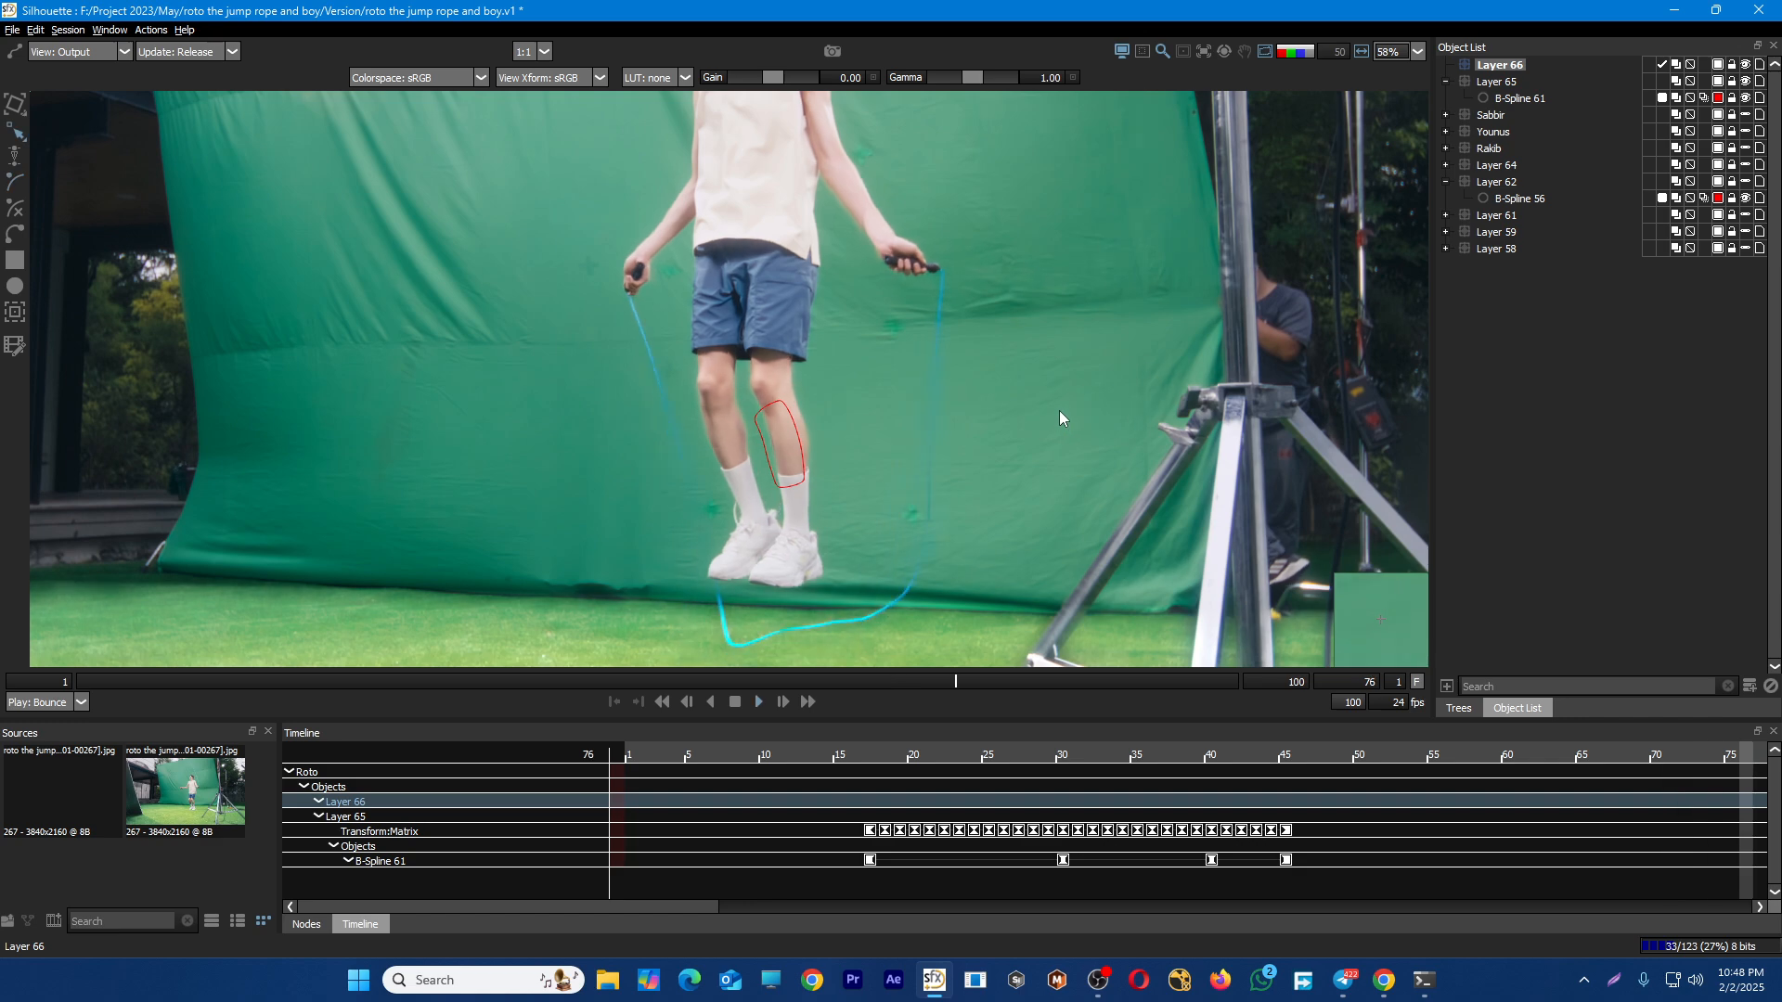
{"action": "scroll", "coordinate": [997, 455], "scroll_direction": "down", "scroll_amount": 3}
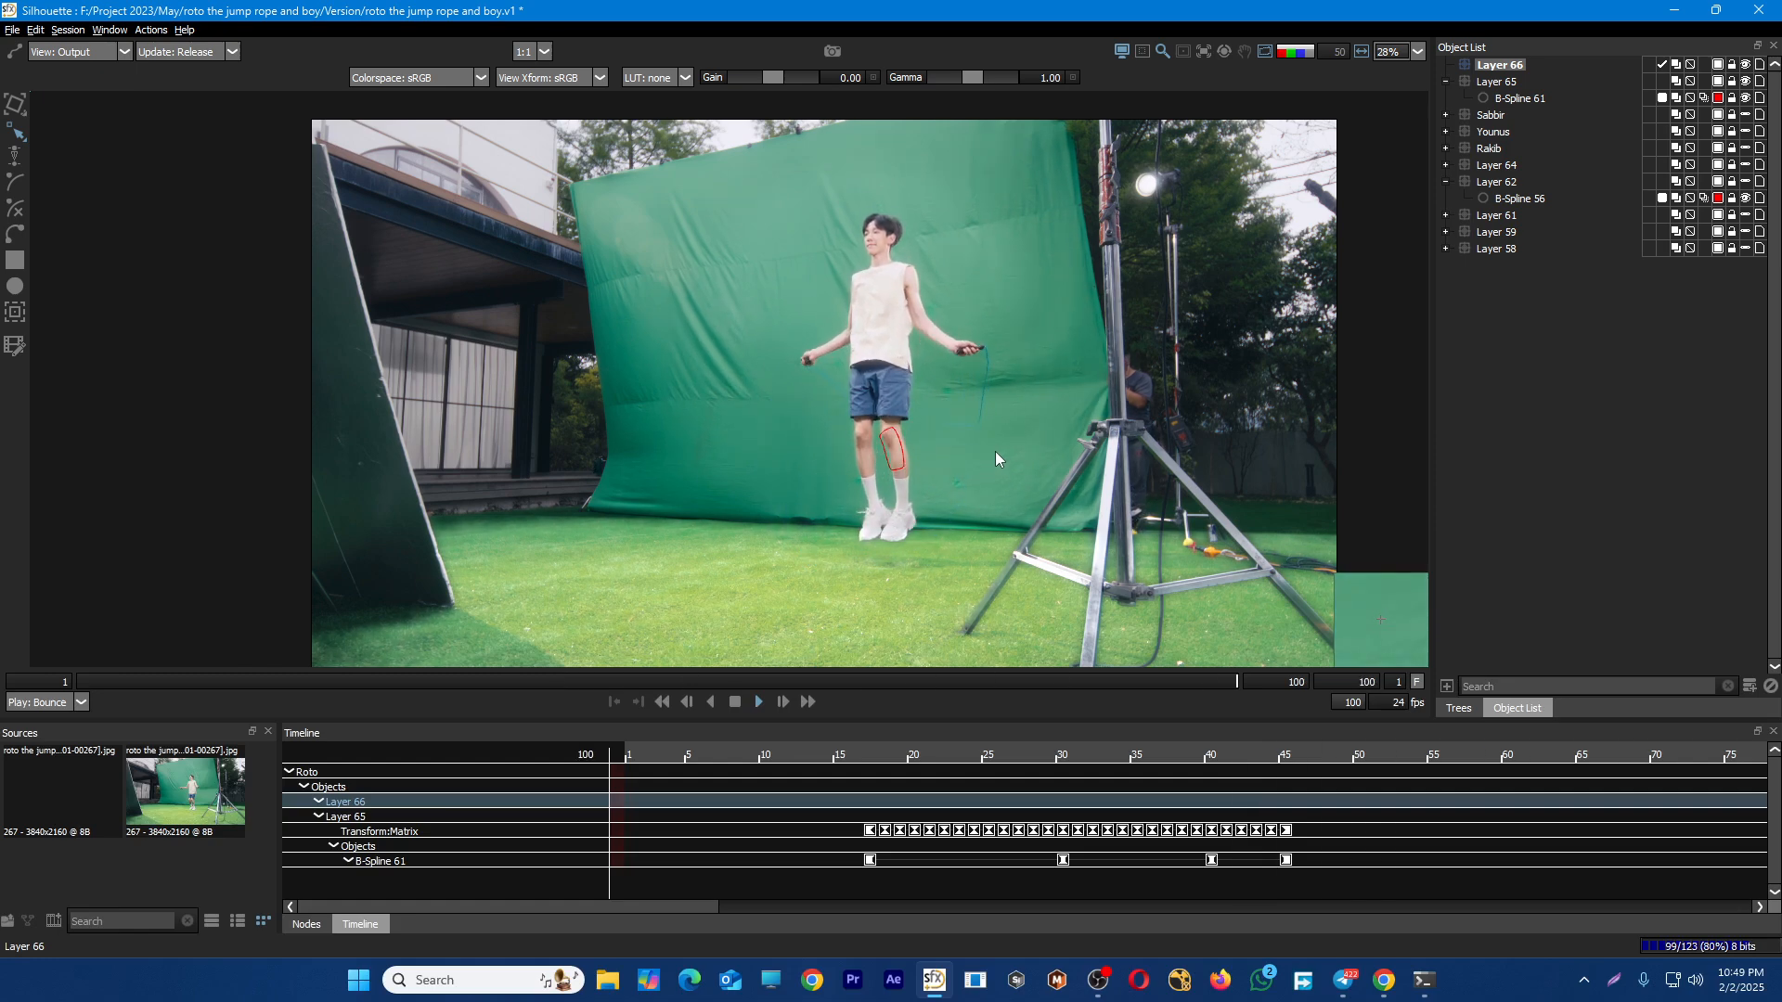
{"action": "scroll", "coordinate": [938, 381], "scroll_direction": "up", "scroll_amount": 6}
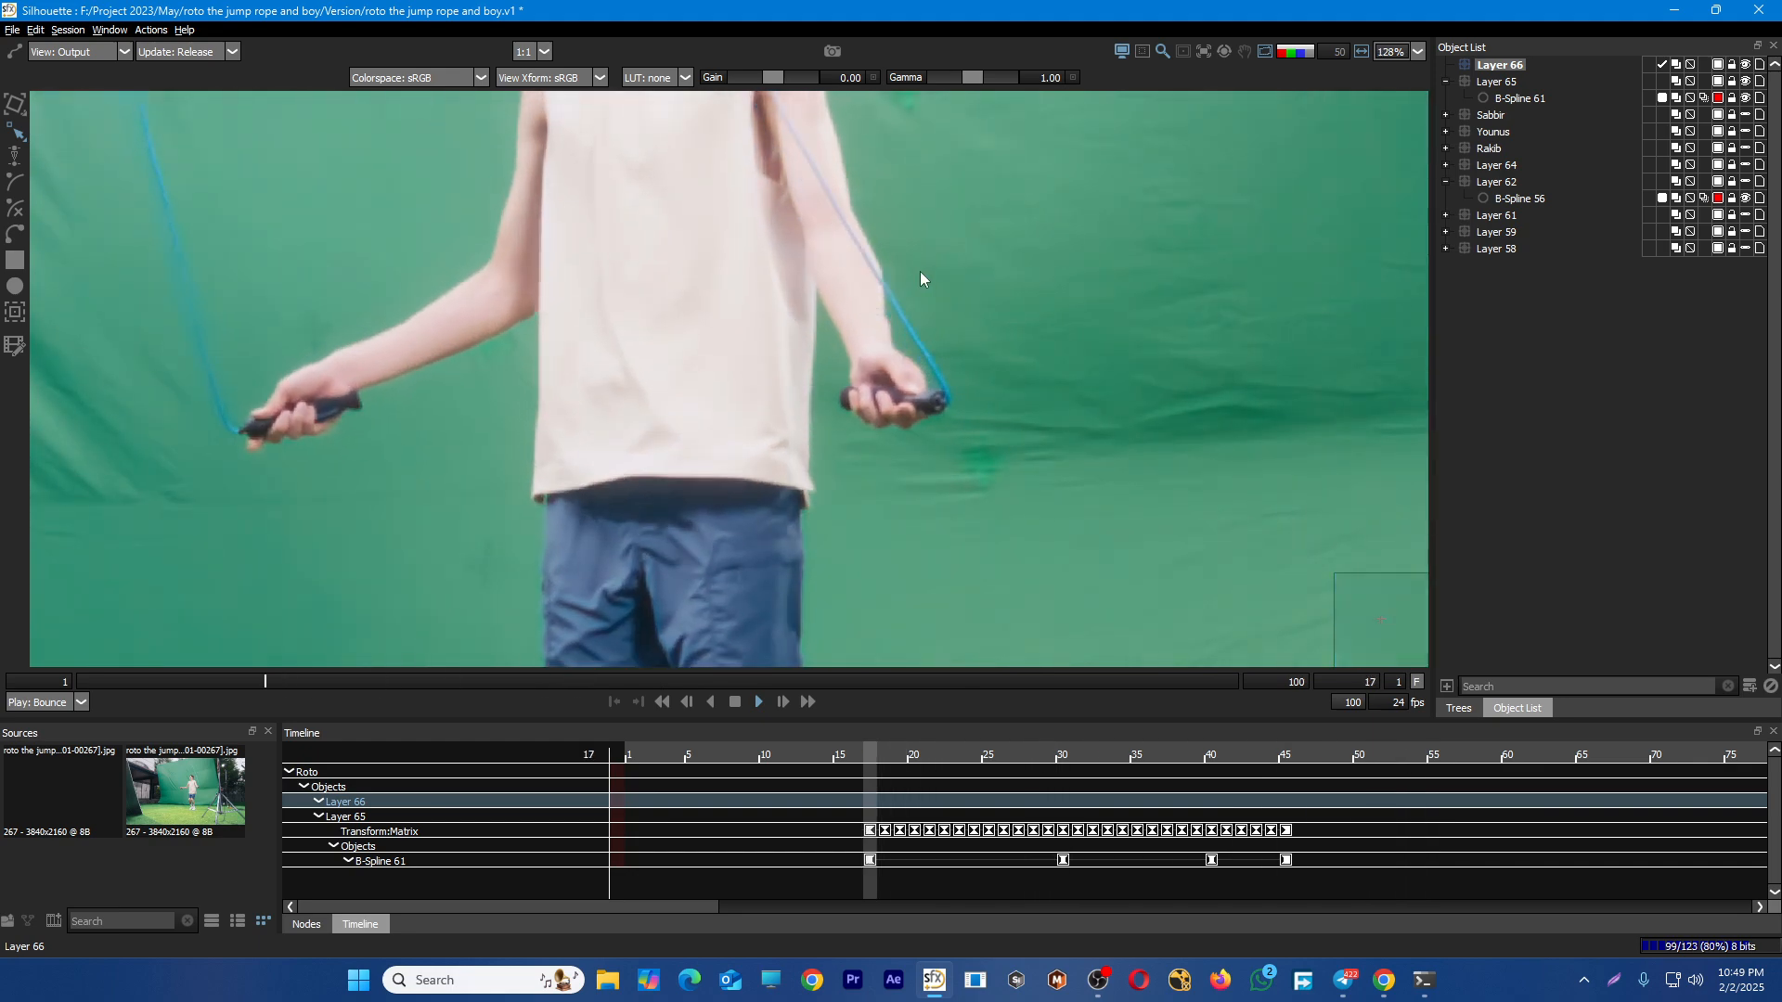
{"action": "scroll", "coordinate": [919, 306], "scroll_direction": "down", "scroll_amount": 4}
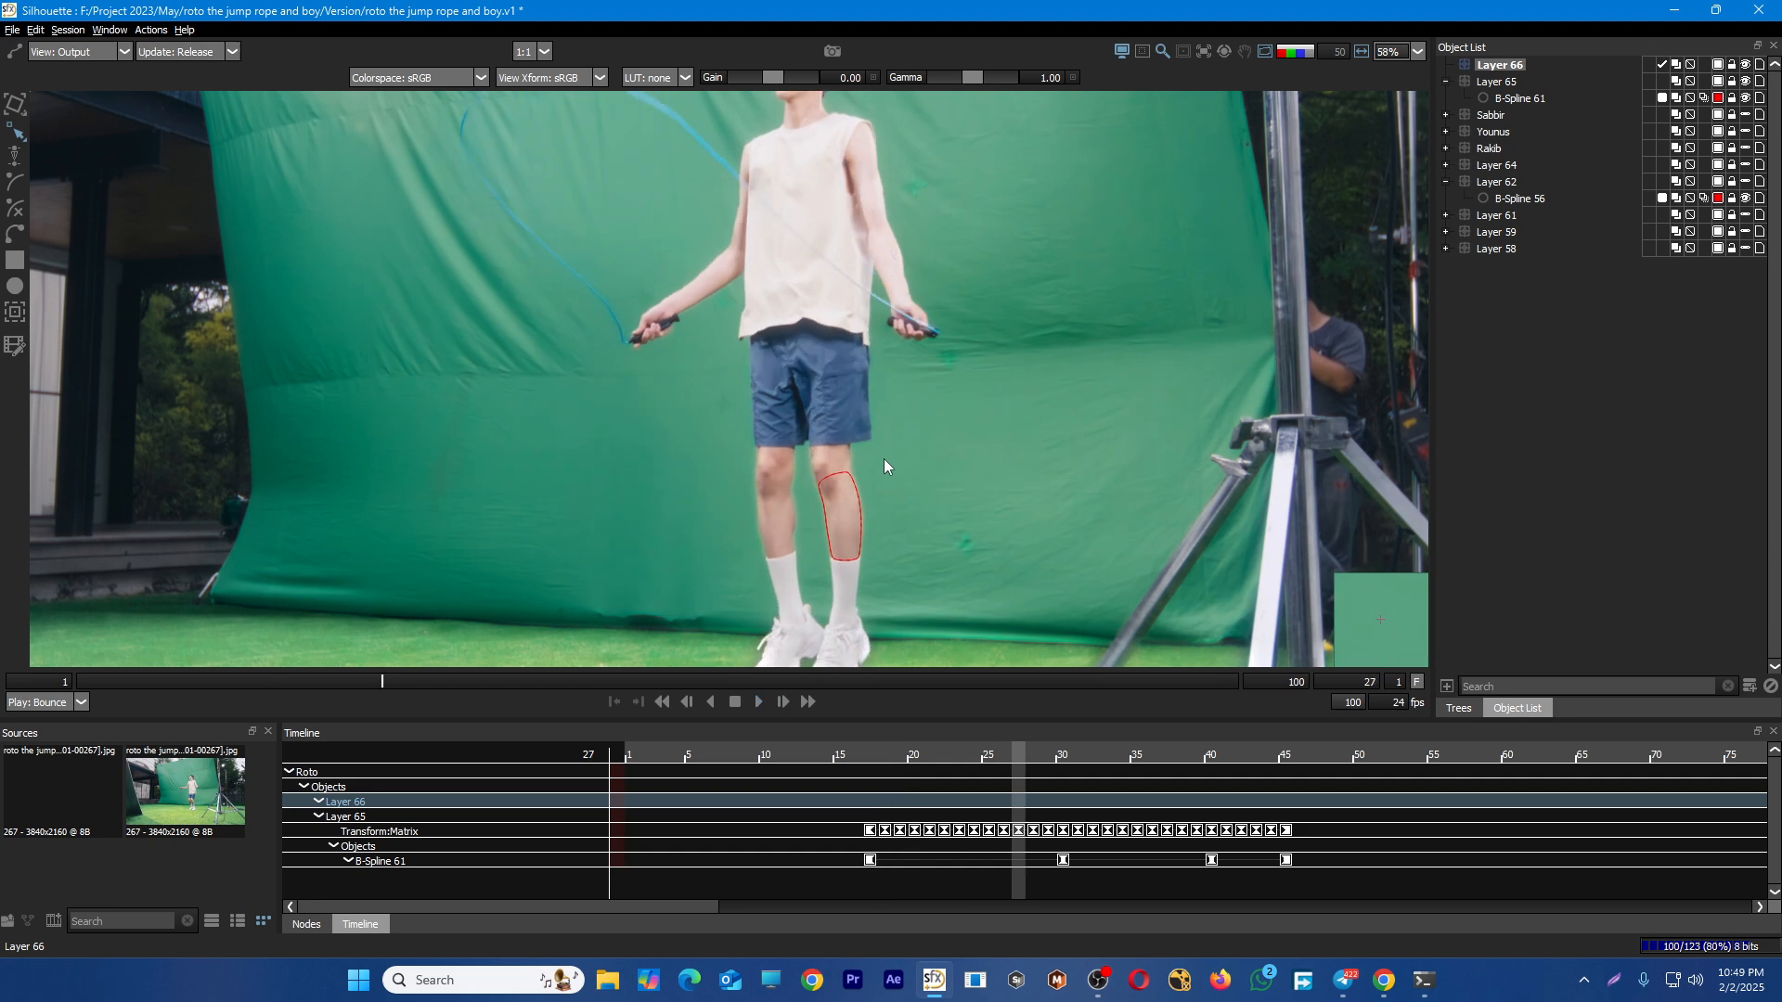
{"action": "scroll", "coordinate": [883, 464], "scroll_direction": "up", "scroll_amount": 3}
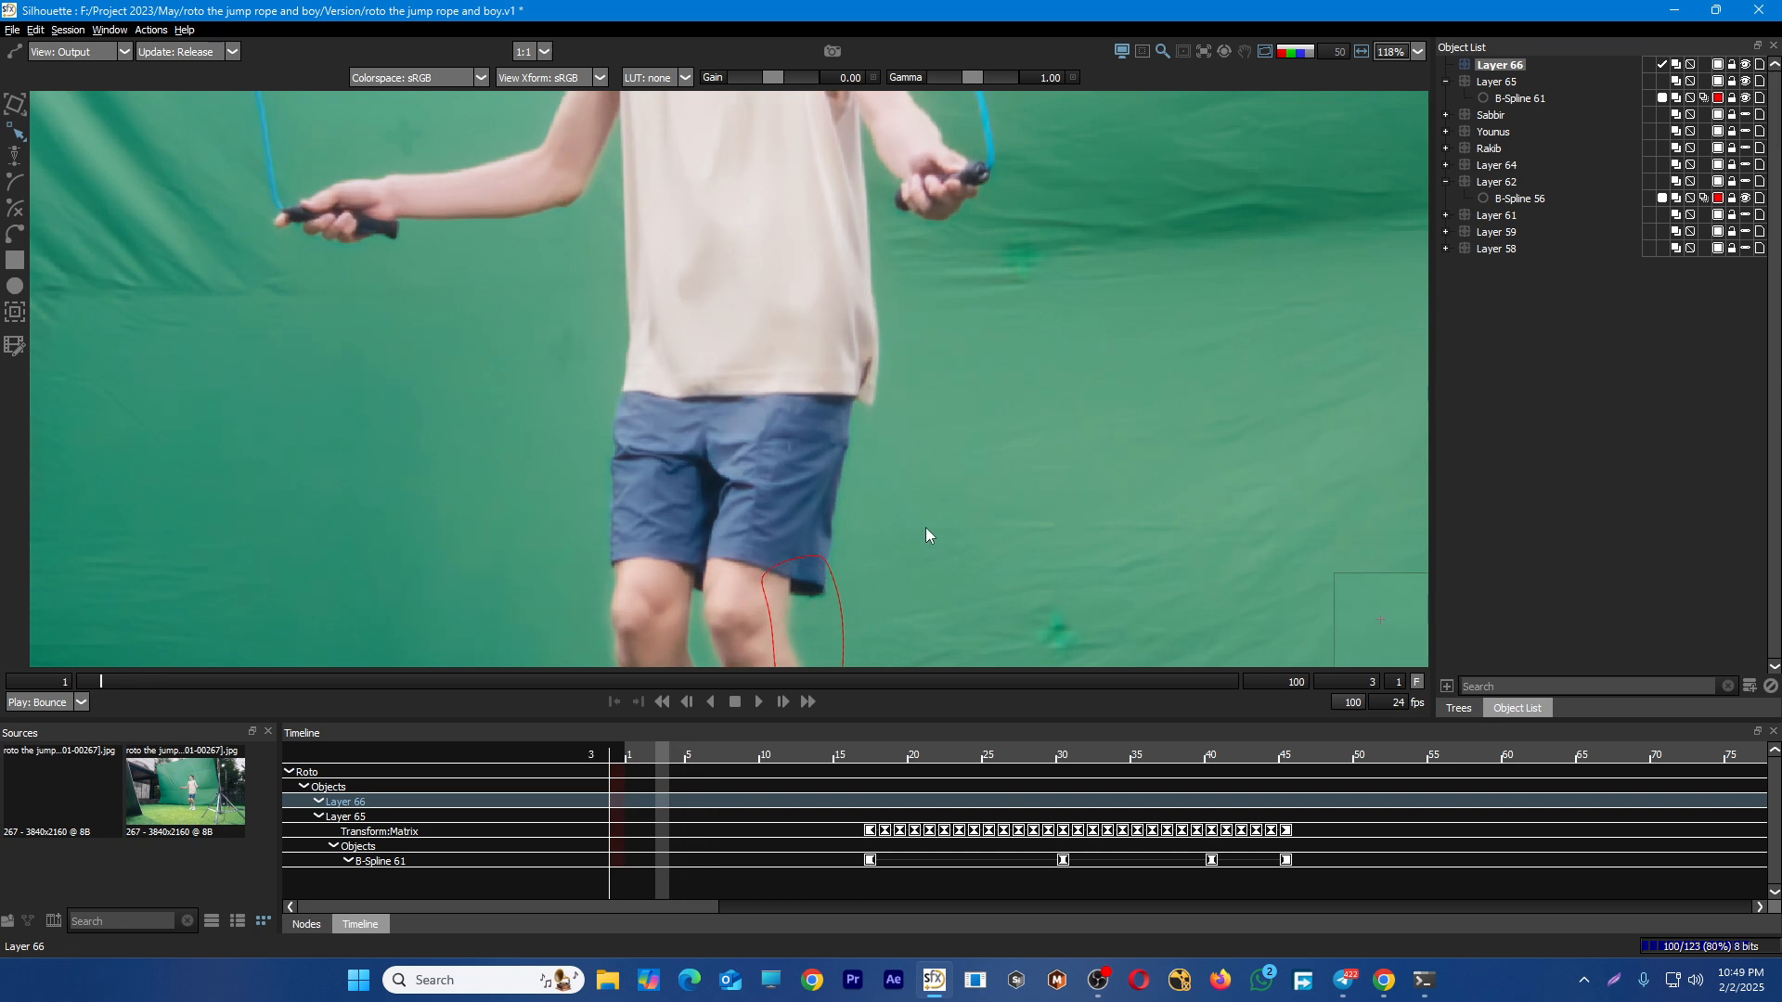
{"action": "key", "text": "z"}
{"action": "key", "text": "z"}
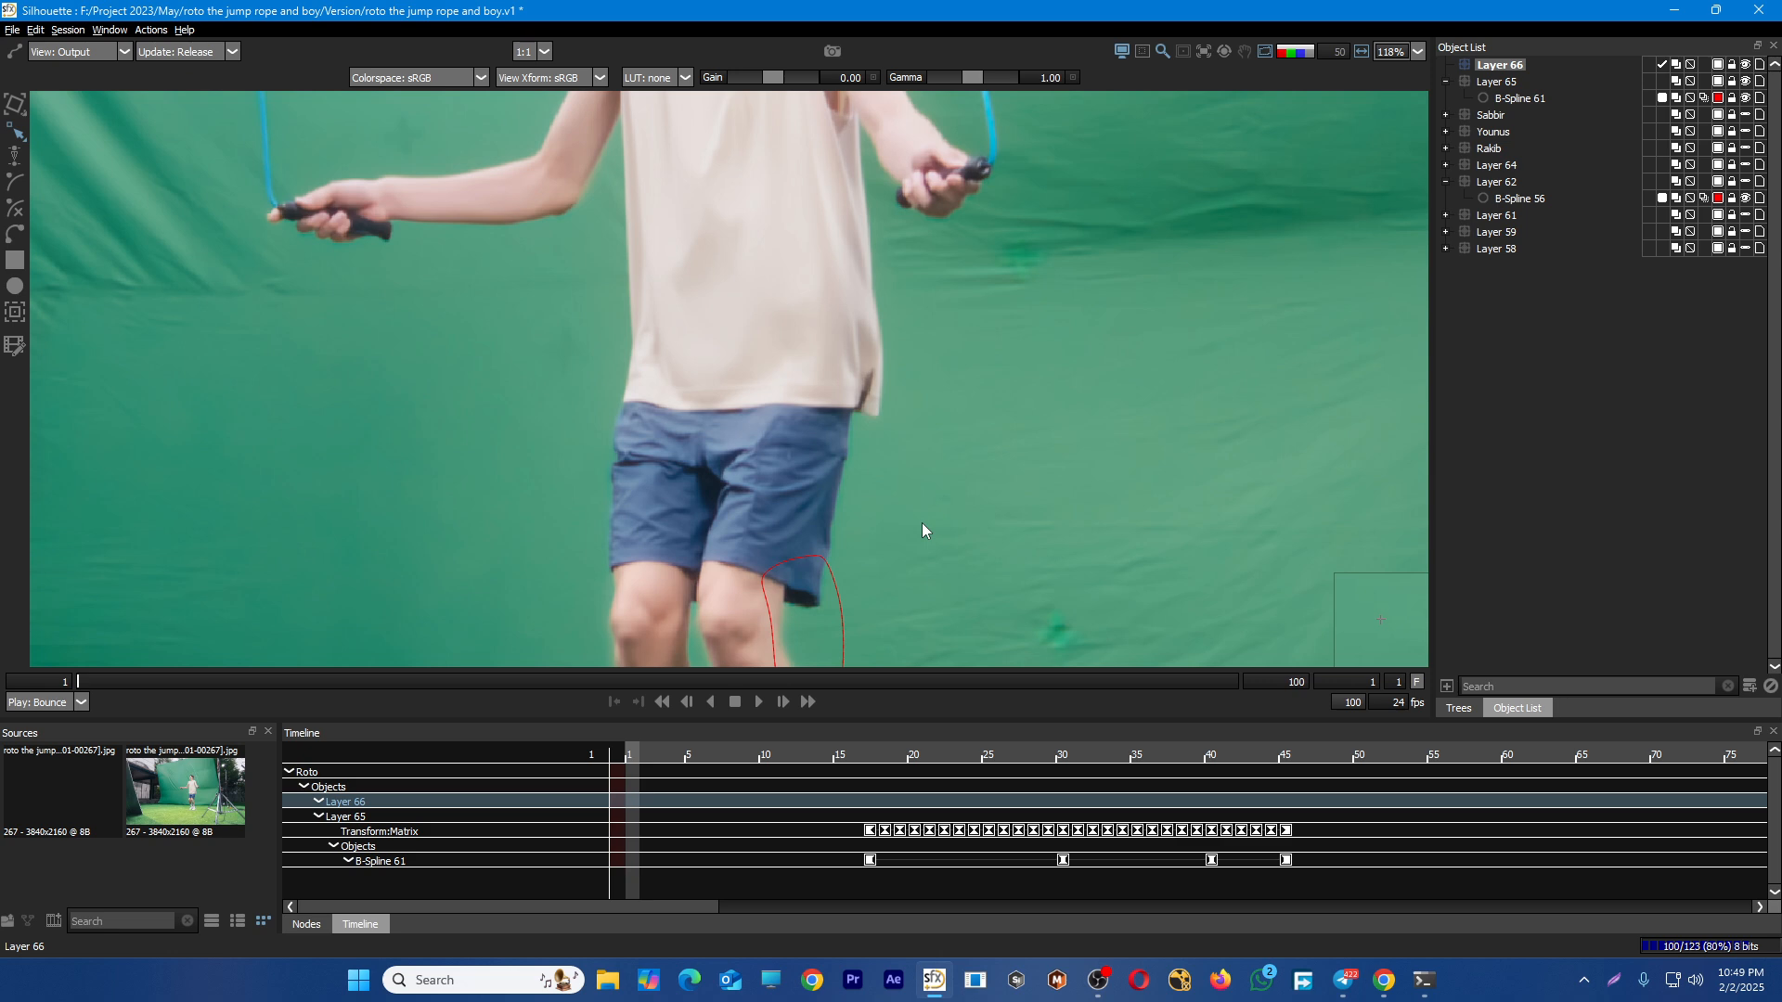
Hide Layer 65 and start a B-spline on frame 1 from behind the knee, along the shorts' hem and up their outer edge
{"action": "left_click", "coordinate": [1747, 82]}
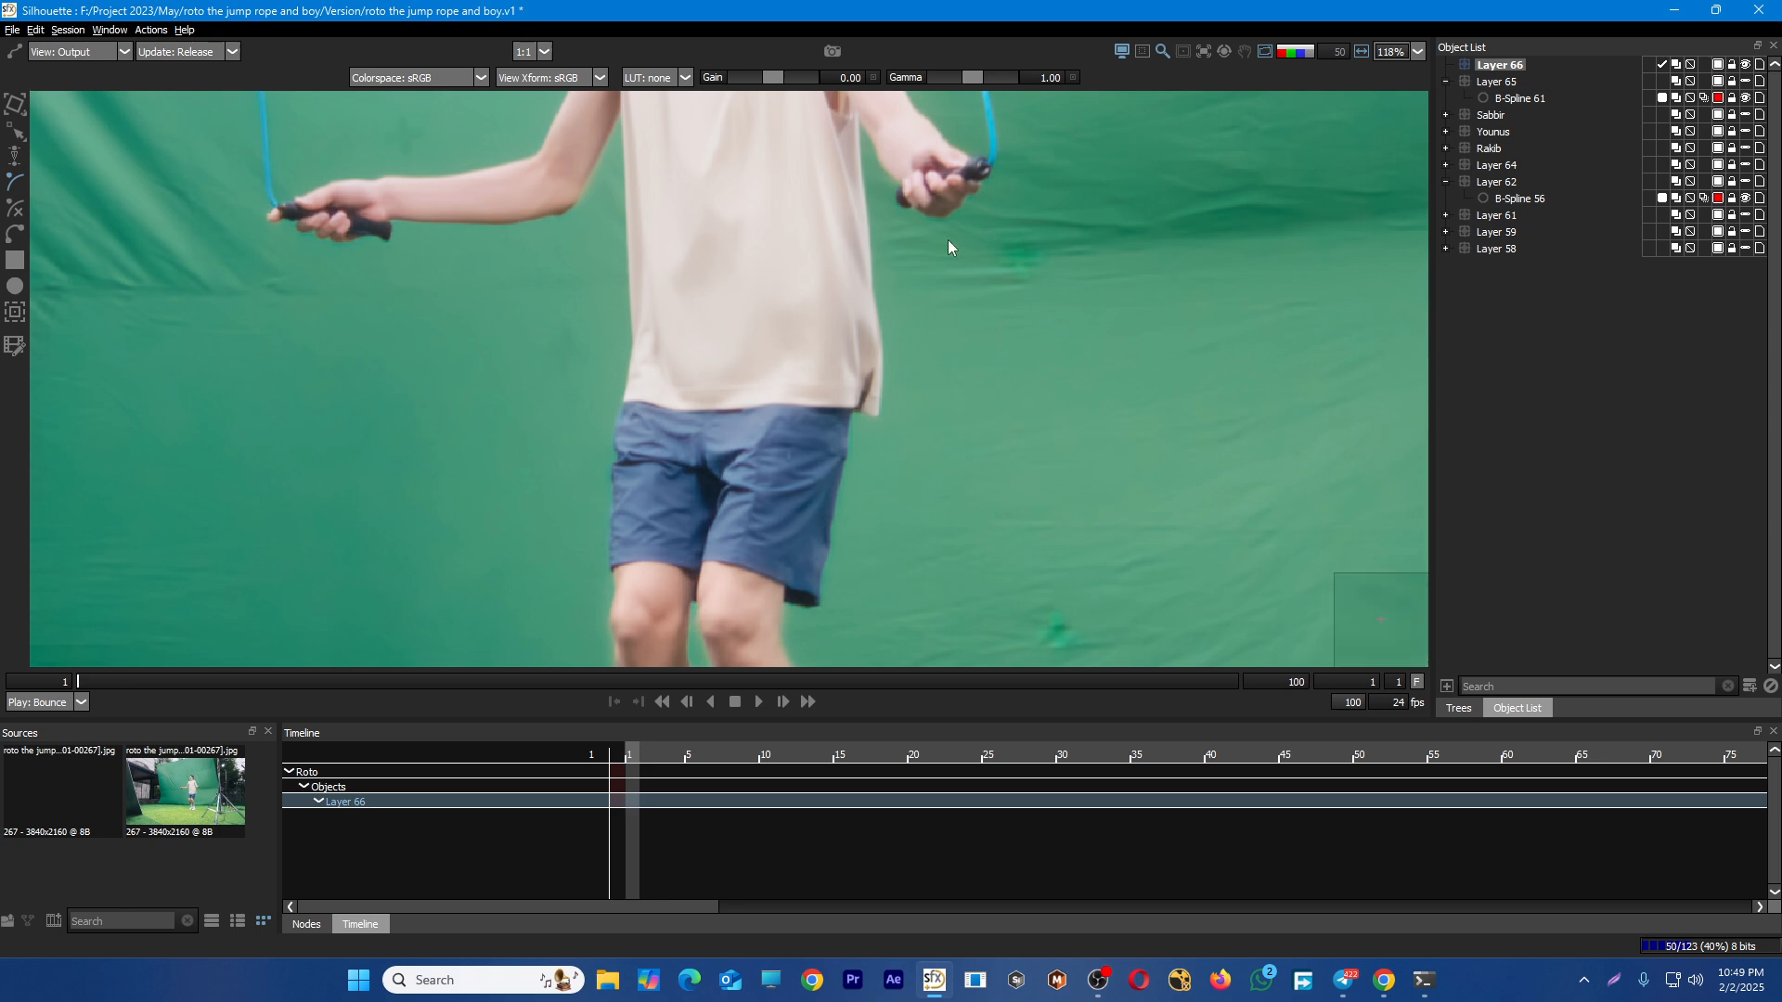
{"action": "scroll", "coordinate": [946, 243], "scroll_direction": "down", "scroll_amount": 2}
{"action": "scroll", "coordinate": [810, 559], "scroll_direction": "up", "scroll_amount": 3}
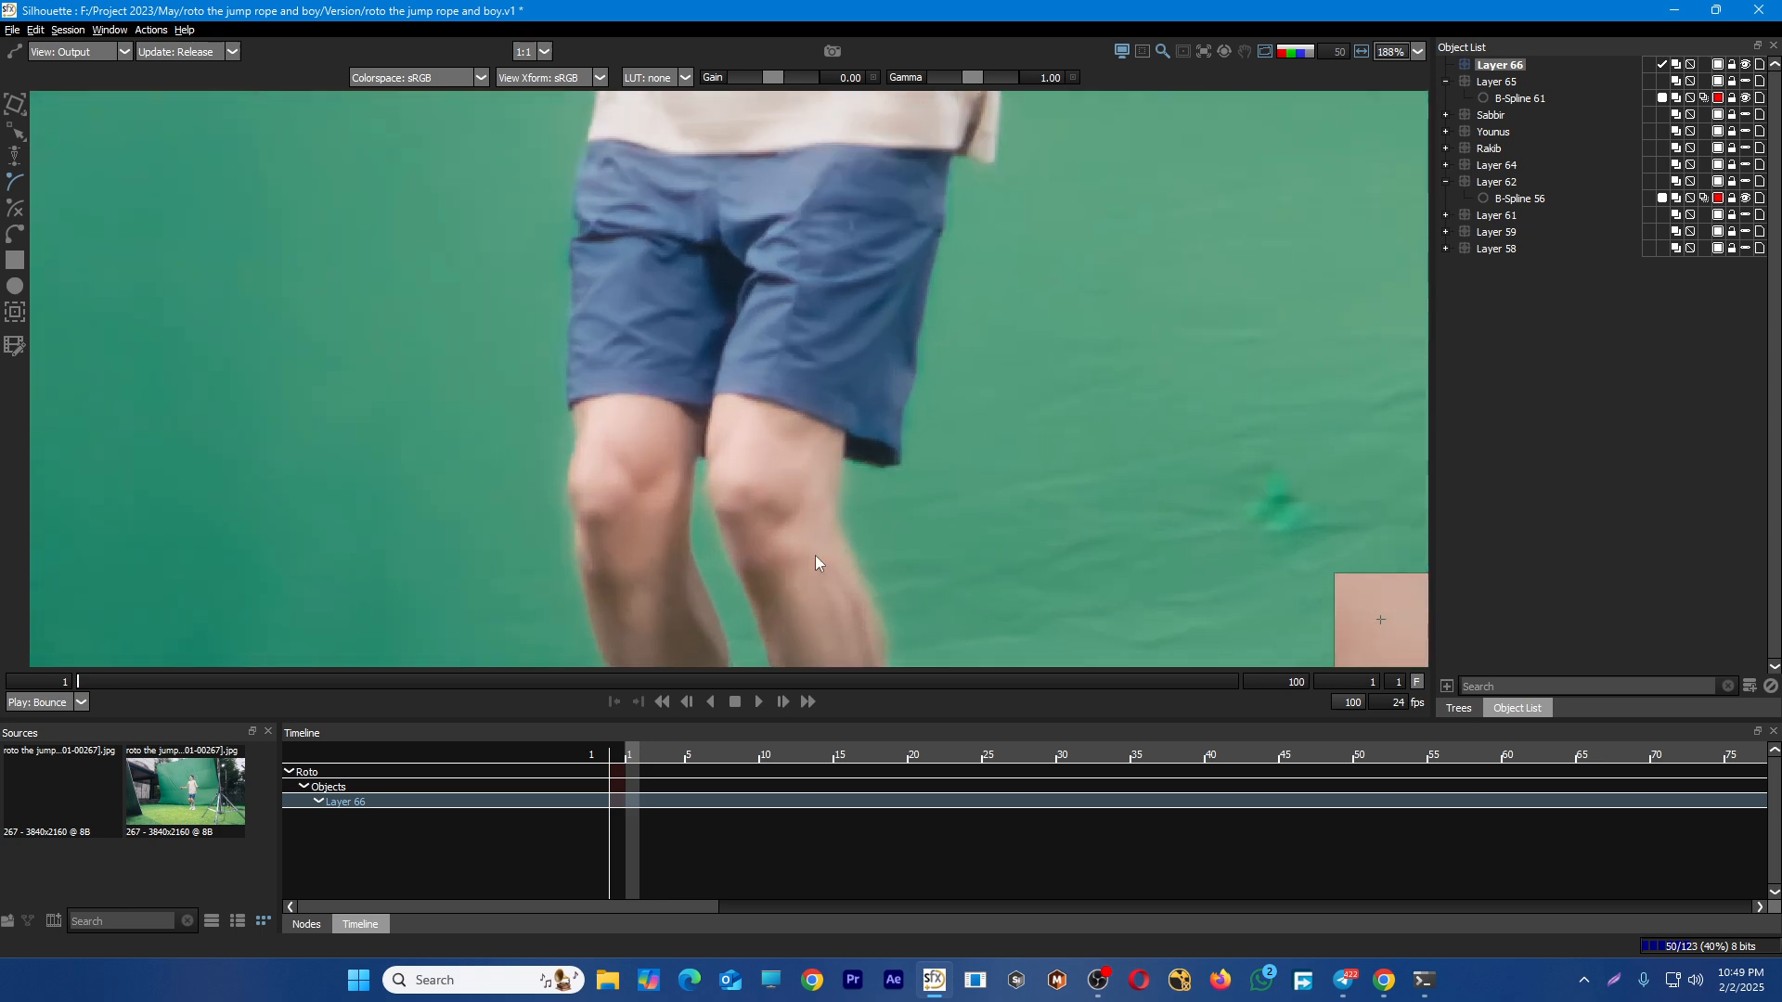
{"action": "scroll", "coordinate": [815, 555], "scroll_direction": "down", "scroll_amount": 1}
{"action": "scroll", "coordinate": [878, 512], "scroll_direction": "up", "scroll_amount": 2}
{"action": "scroll", "coordinate": [826, 464], "scroll_direction": "up", "scroll_amount": 1}
{"action": "scroll", "coordinate": [863, 502], "scroll_direction": "down", "scroll_amount": 1}
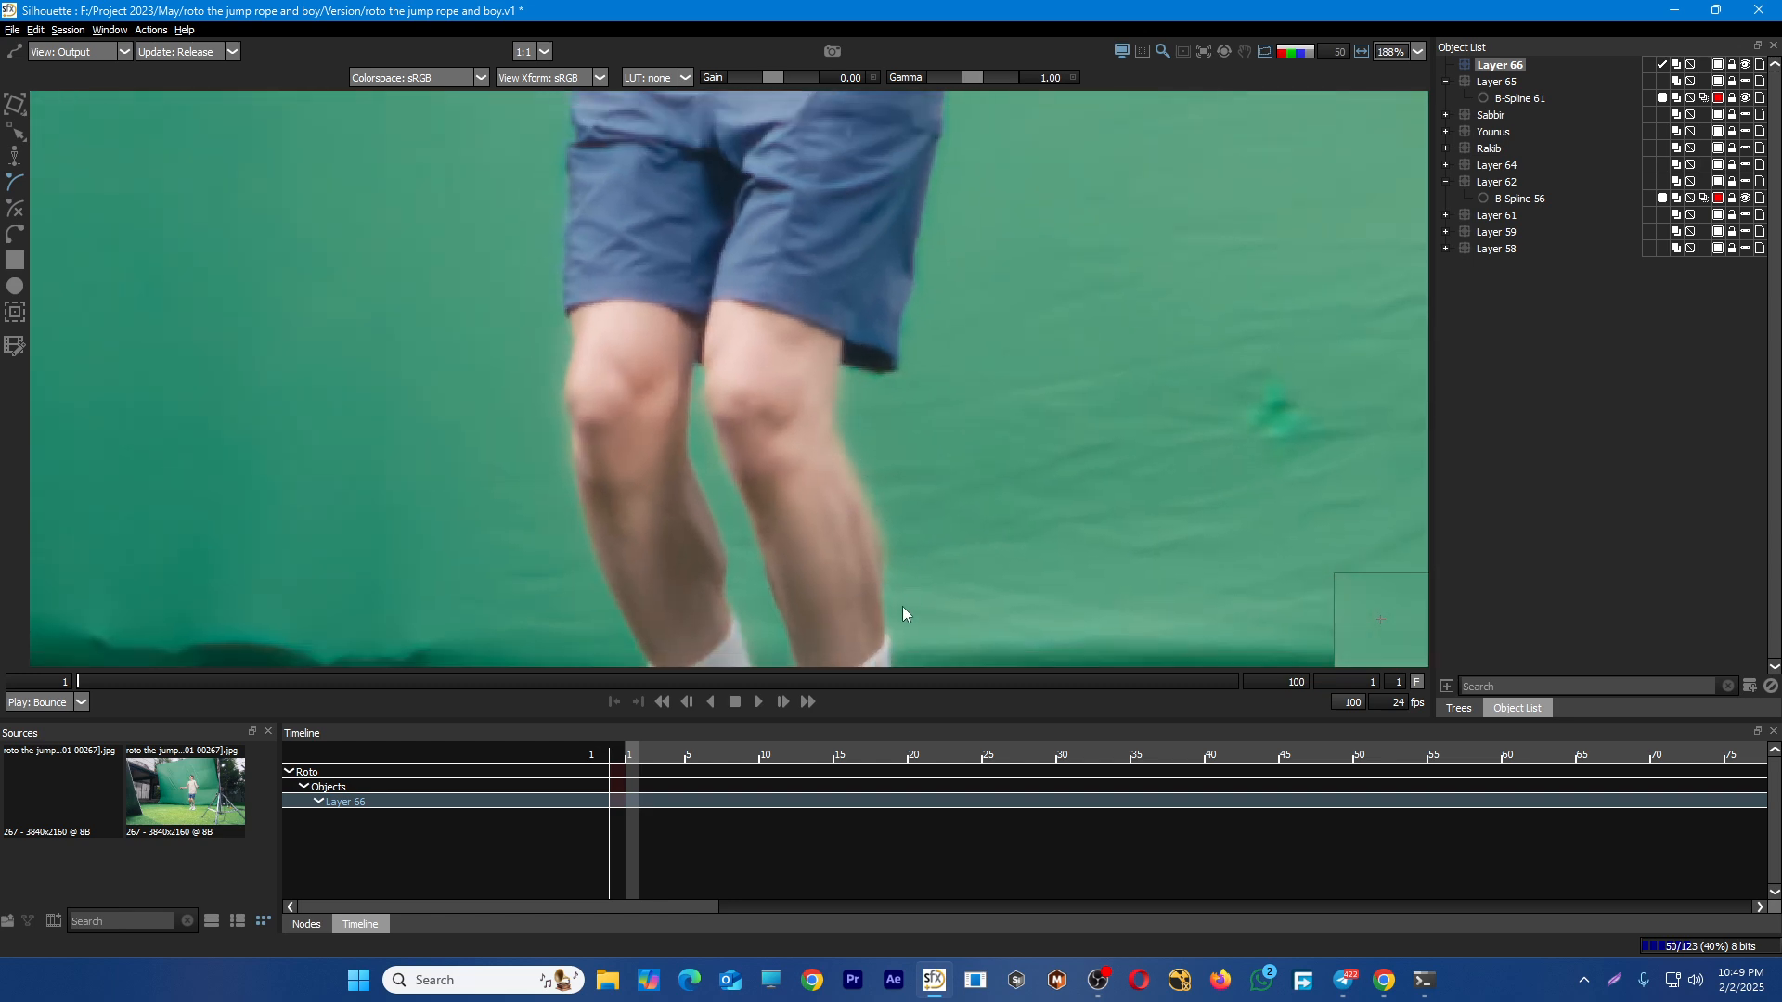
{"action": "scroll", "coordinate": [882, 585], "scroll_direction": "up", "scroll_amount": 1}
{"action": "left_click", "coordinate": [819, 410]}
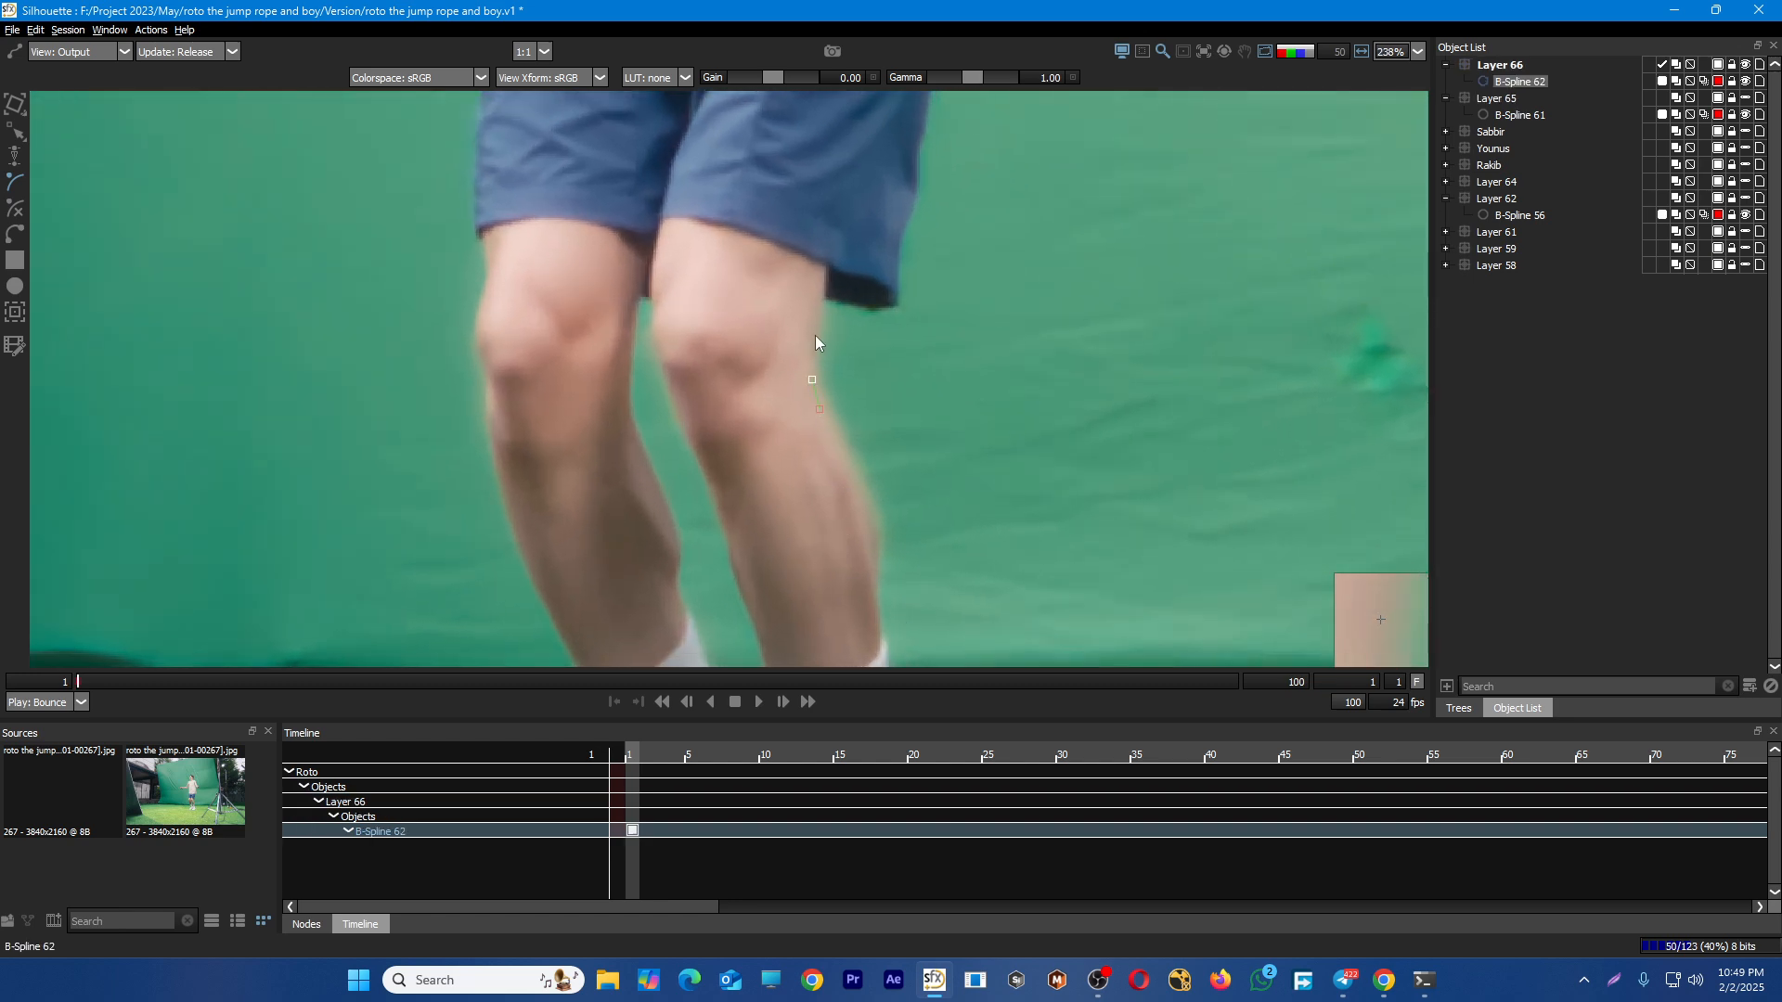
{"action": "left_click", "coordinate": [833, 300]}
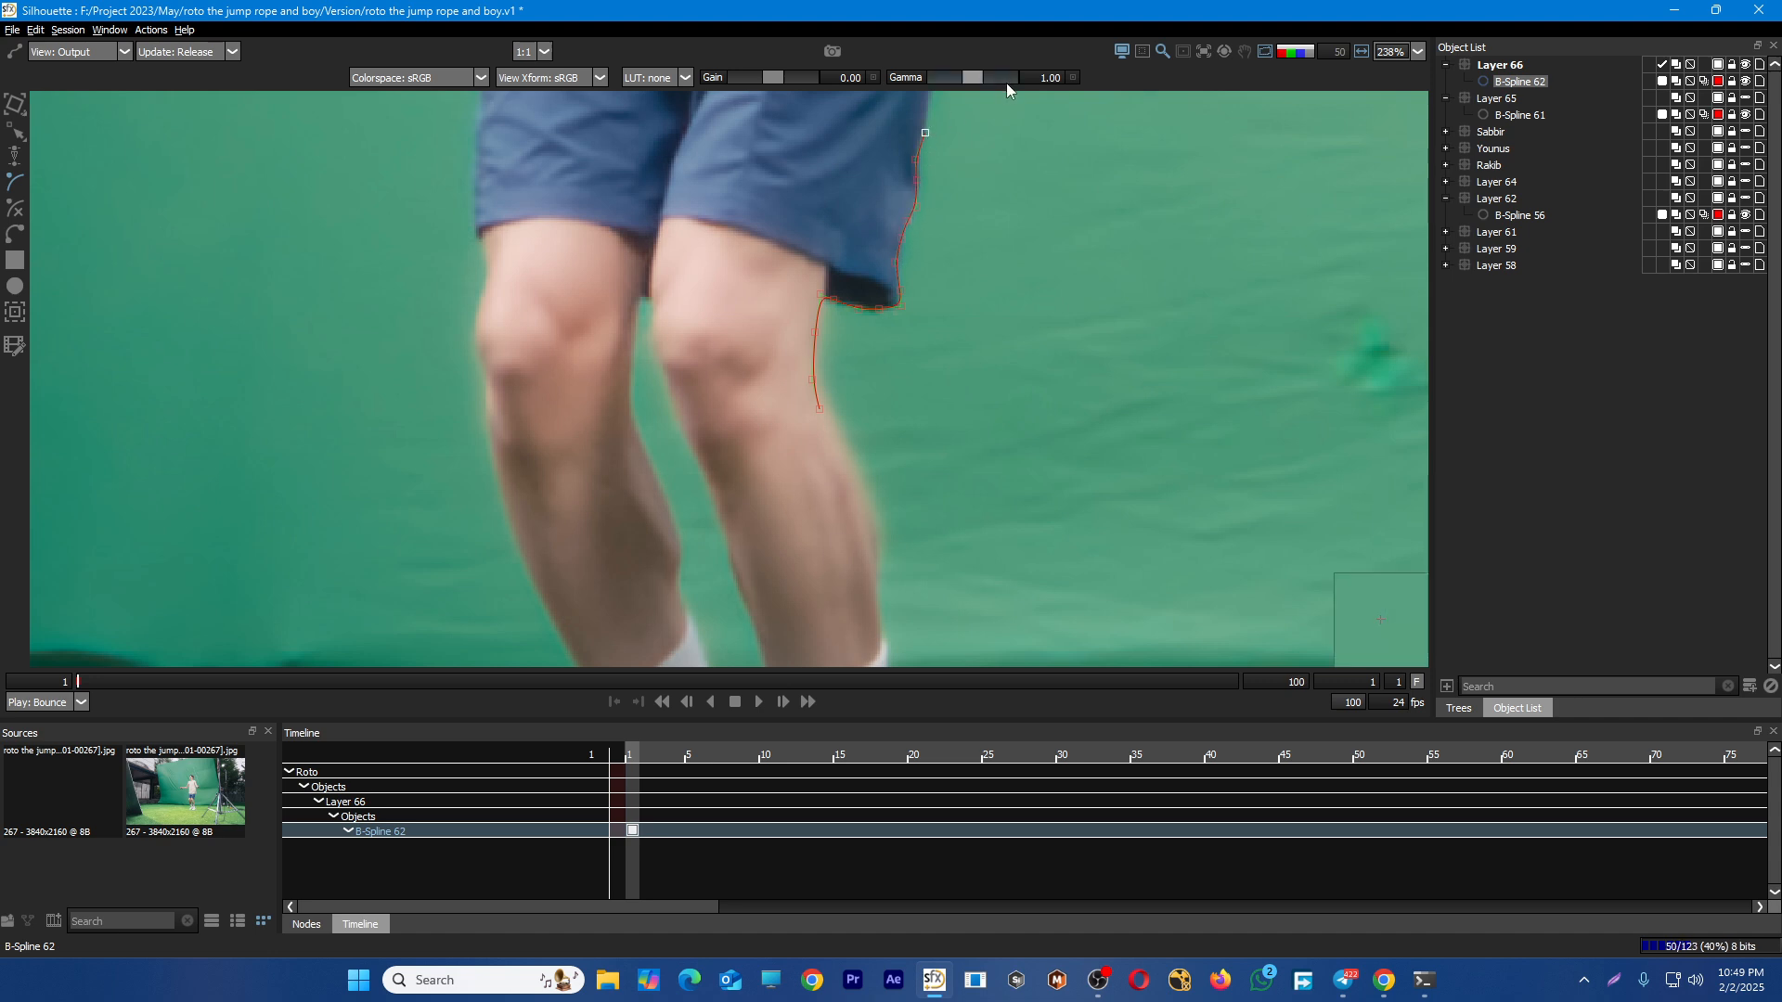
{"action": "left_click_drag", "start_coordinate": [985, 135], "coordinate": [973, 377]}
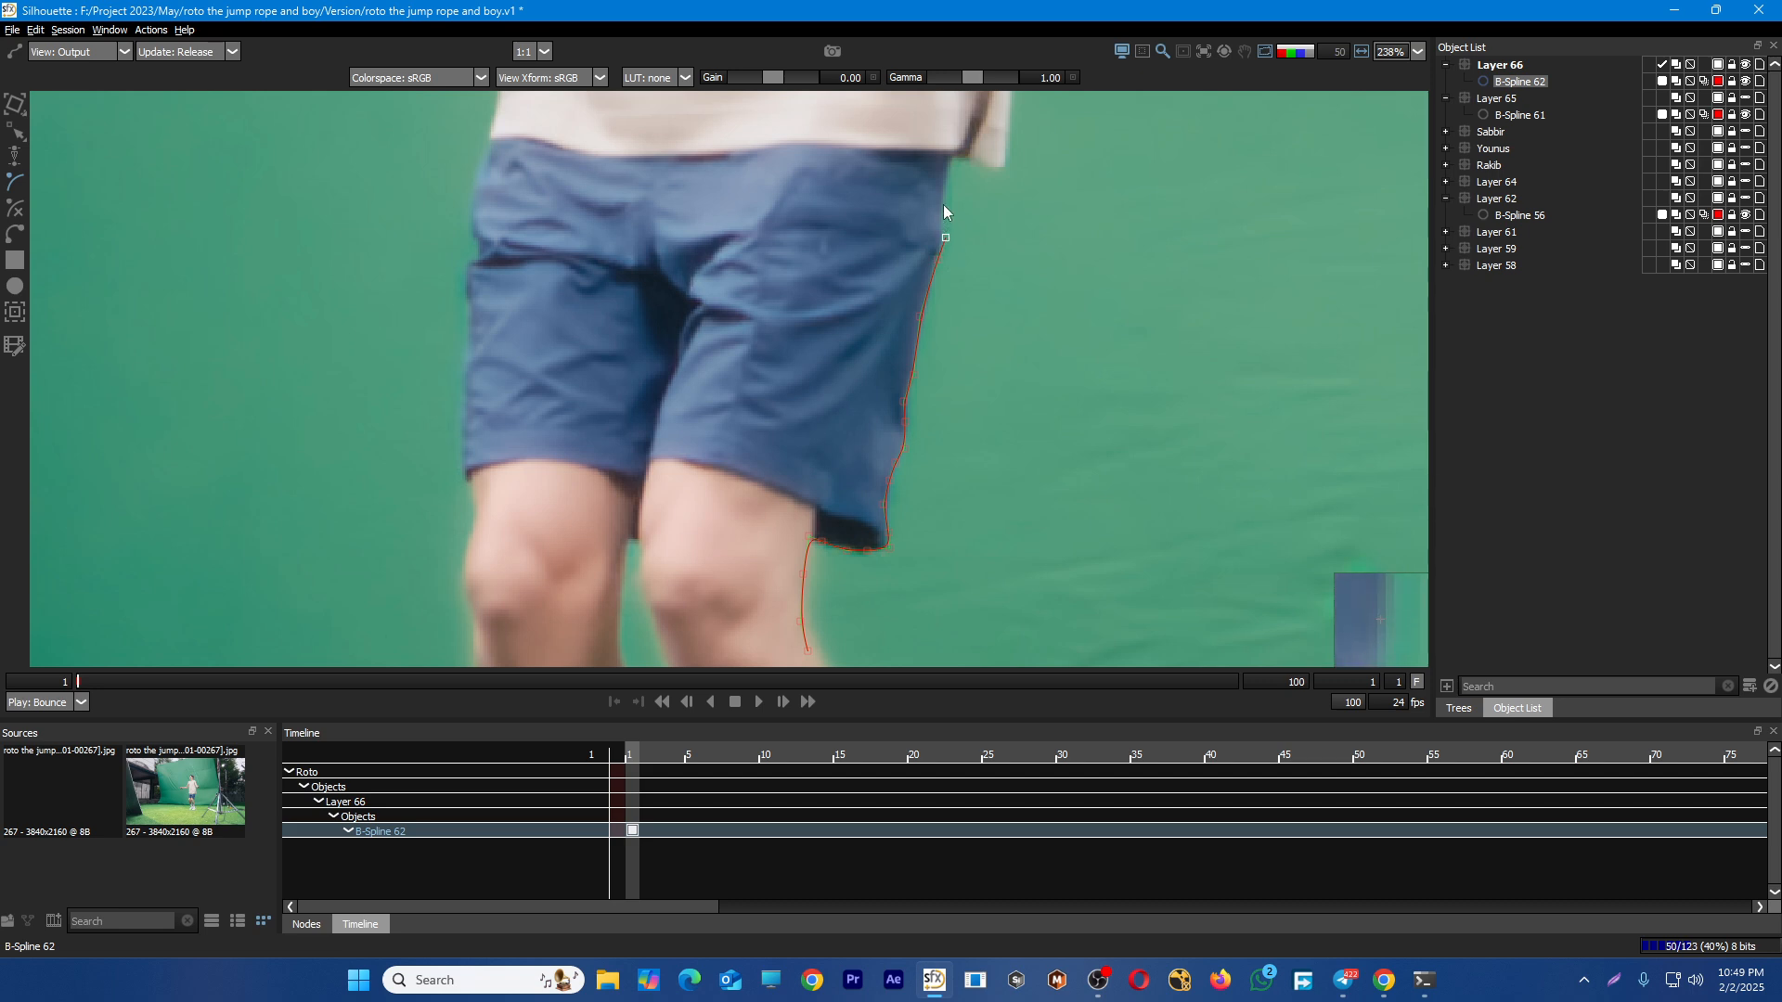
Extend the B-spline along the shirt's lower edge and diagonally down the front of the shorts to the crotch
{"action": "left_click", "coordinate": [945, 142]}
{"action": "left_click", "coordinate": [912, 137]}
{"action": "left_click", "coordinate": [873, 136]}
{"action": "left_click", "coordinate": [786, 132]}
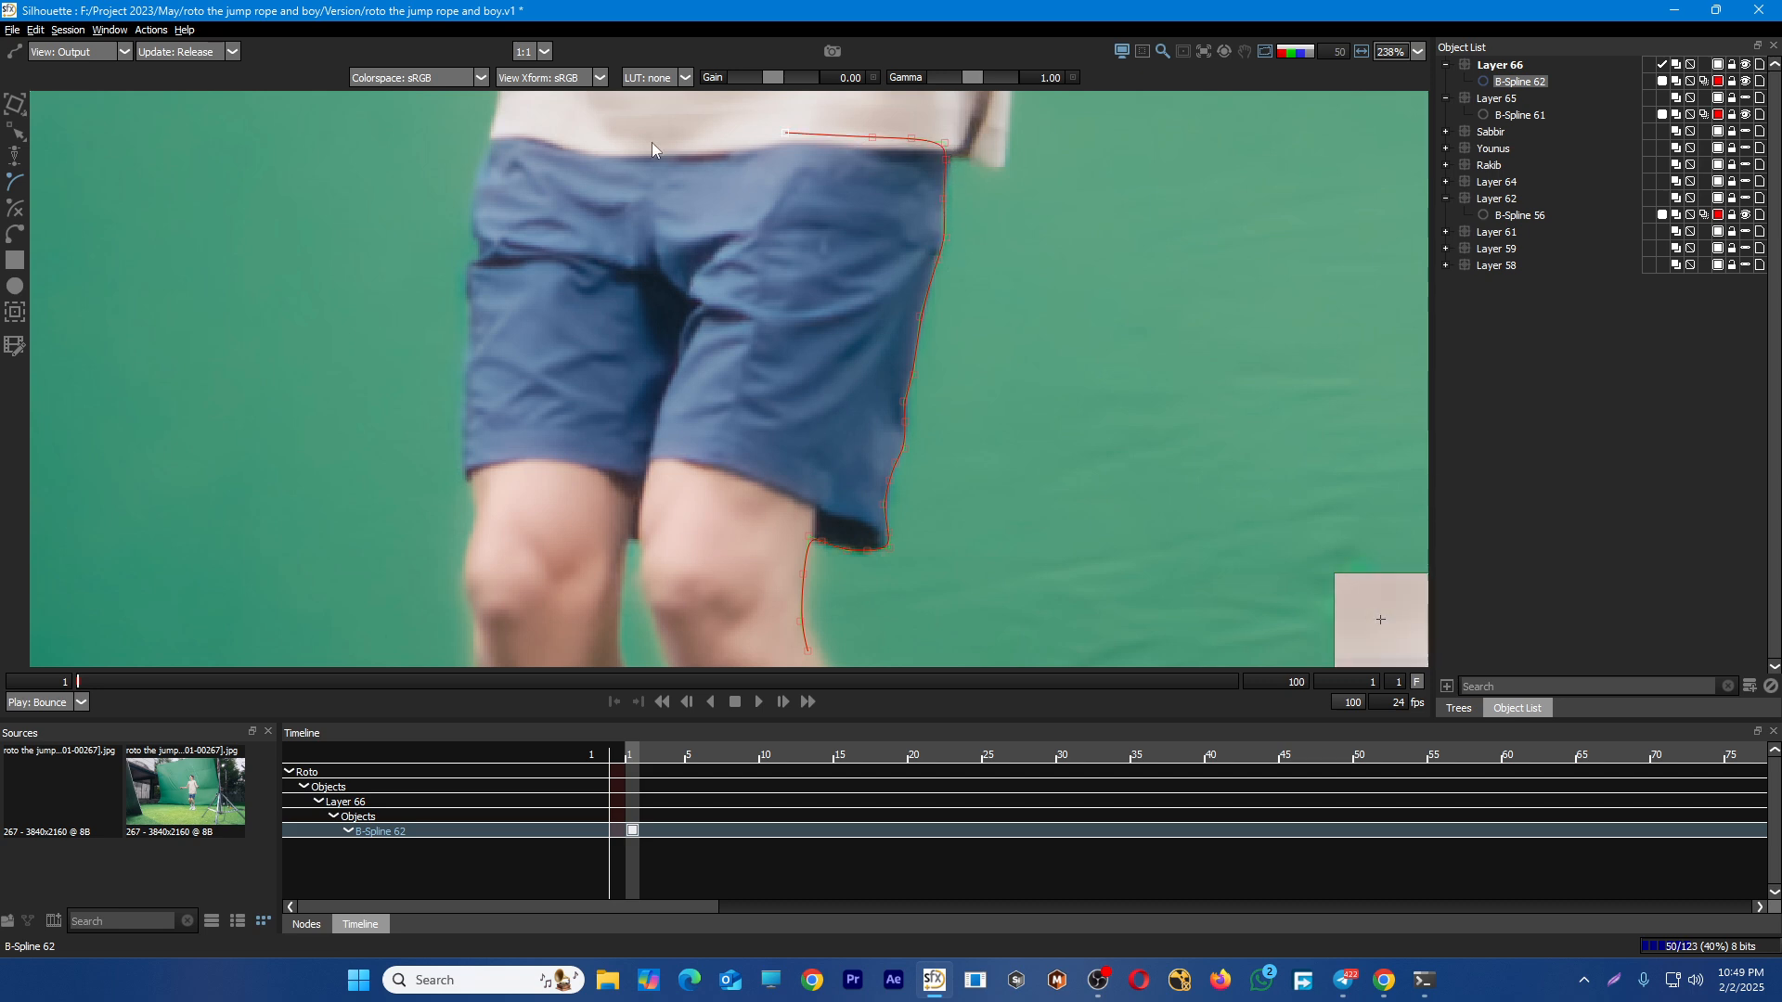
{"action": "left_click", "coordinate": [654, 141]}
{"action": "key", "text": "ctrl+z"}
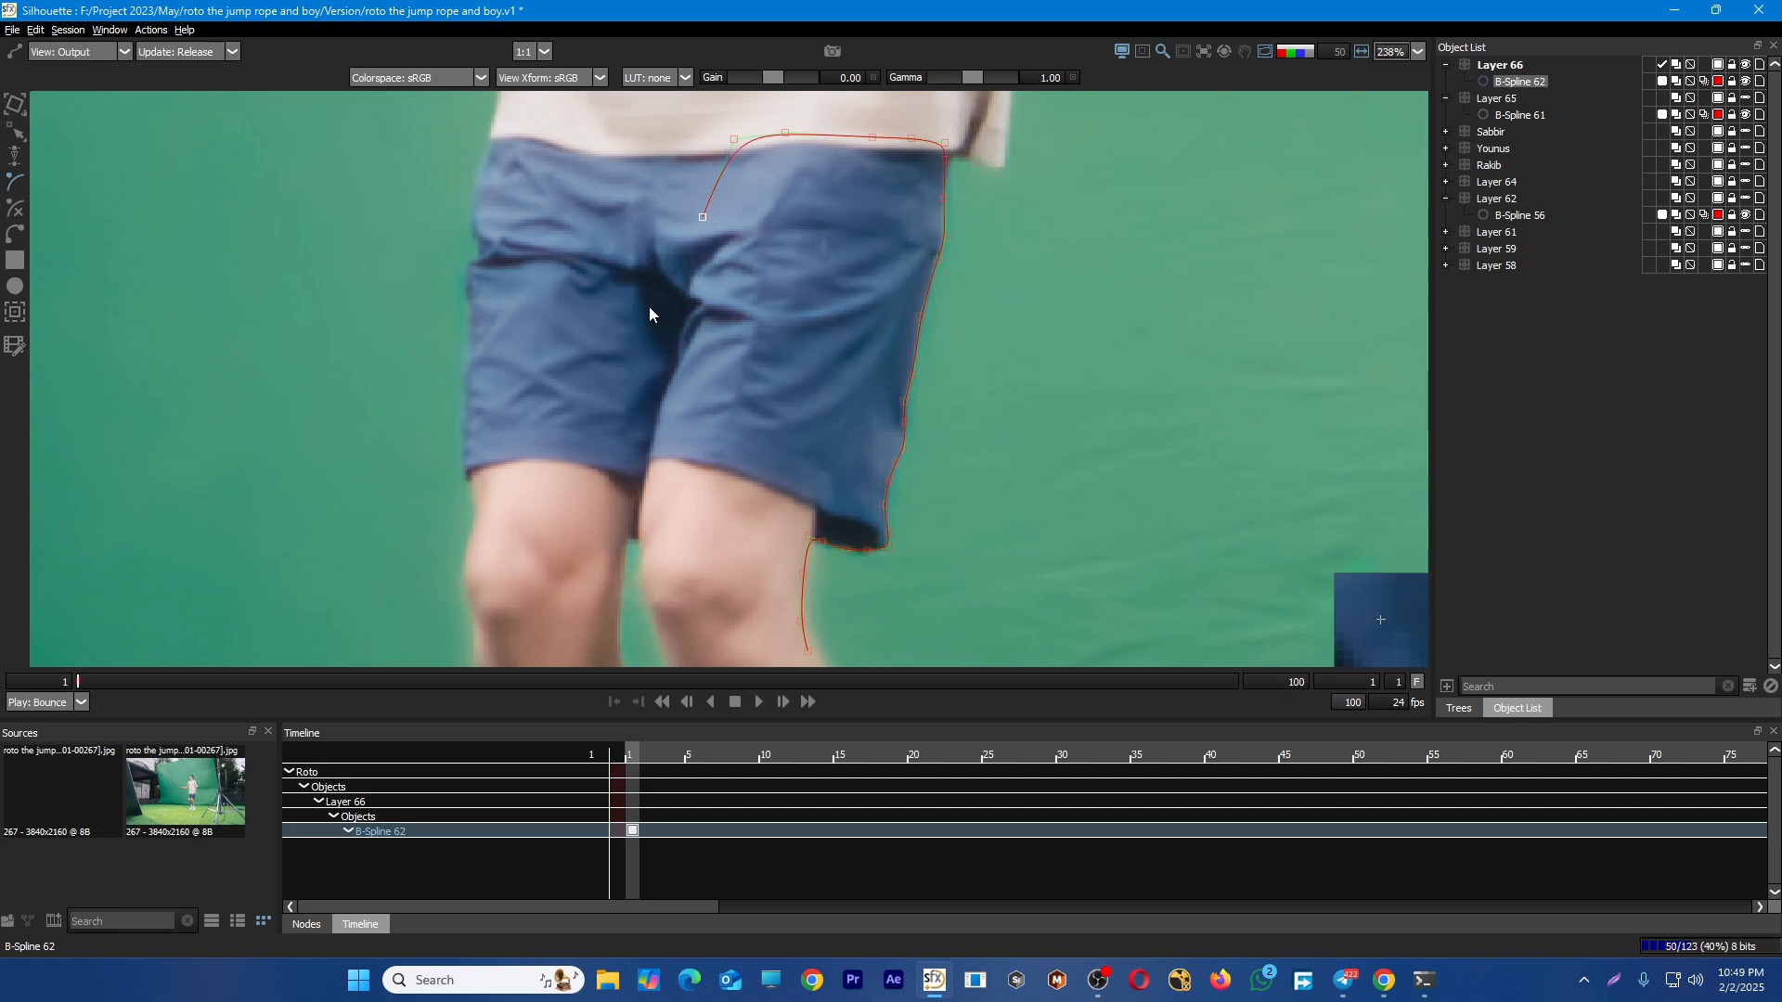
{"action": "left_click", "coordinate": [649, 341]}
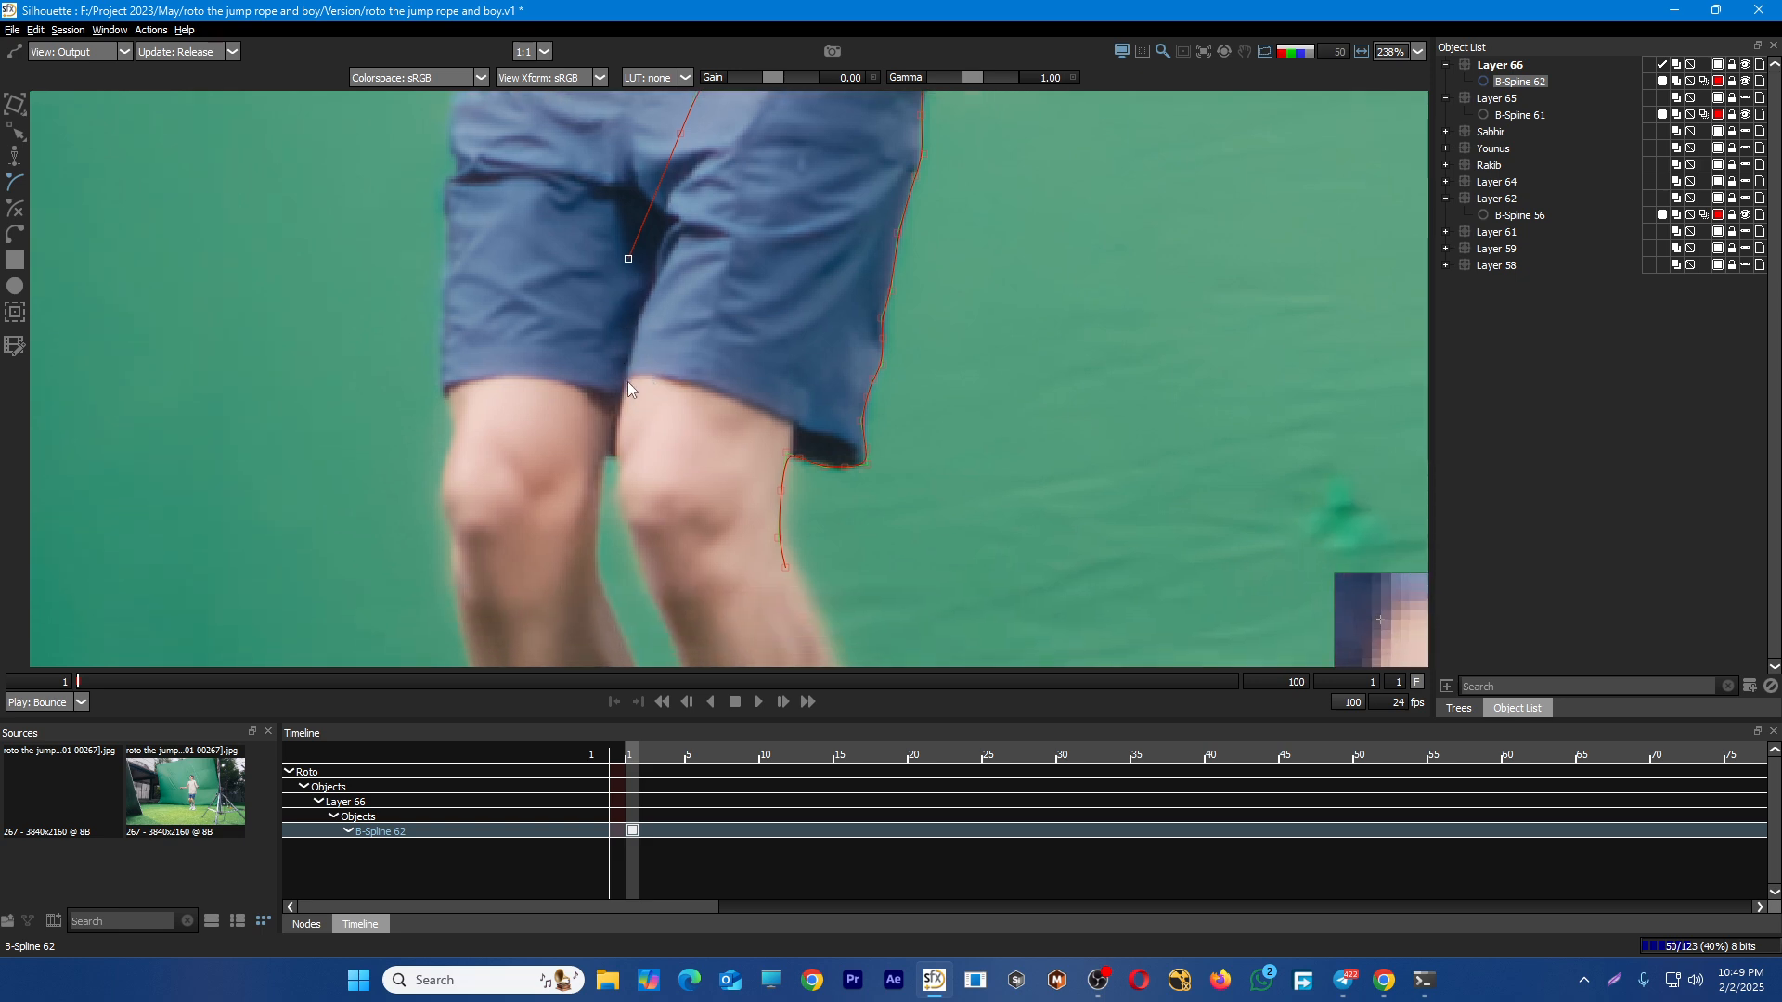
Continue the B-spline down the inner thigh and knee, close it across the upper calf and adjust the point behind the knee
{"action": "left_click", "coordinate": [628, 382]}
{"action": "left_click", "coordinate": [614, 456]}
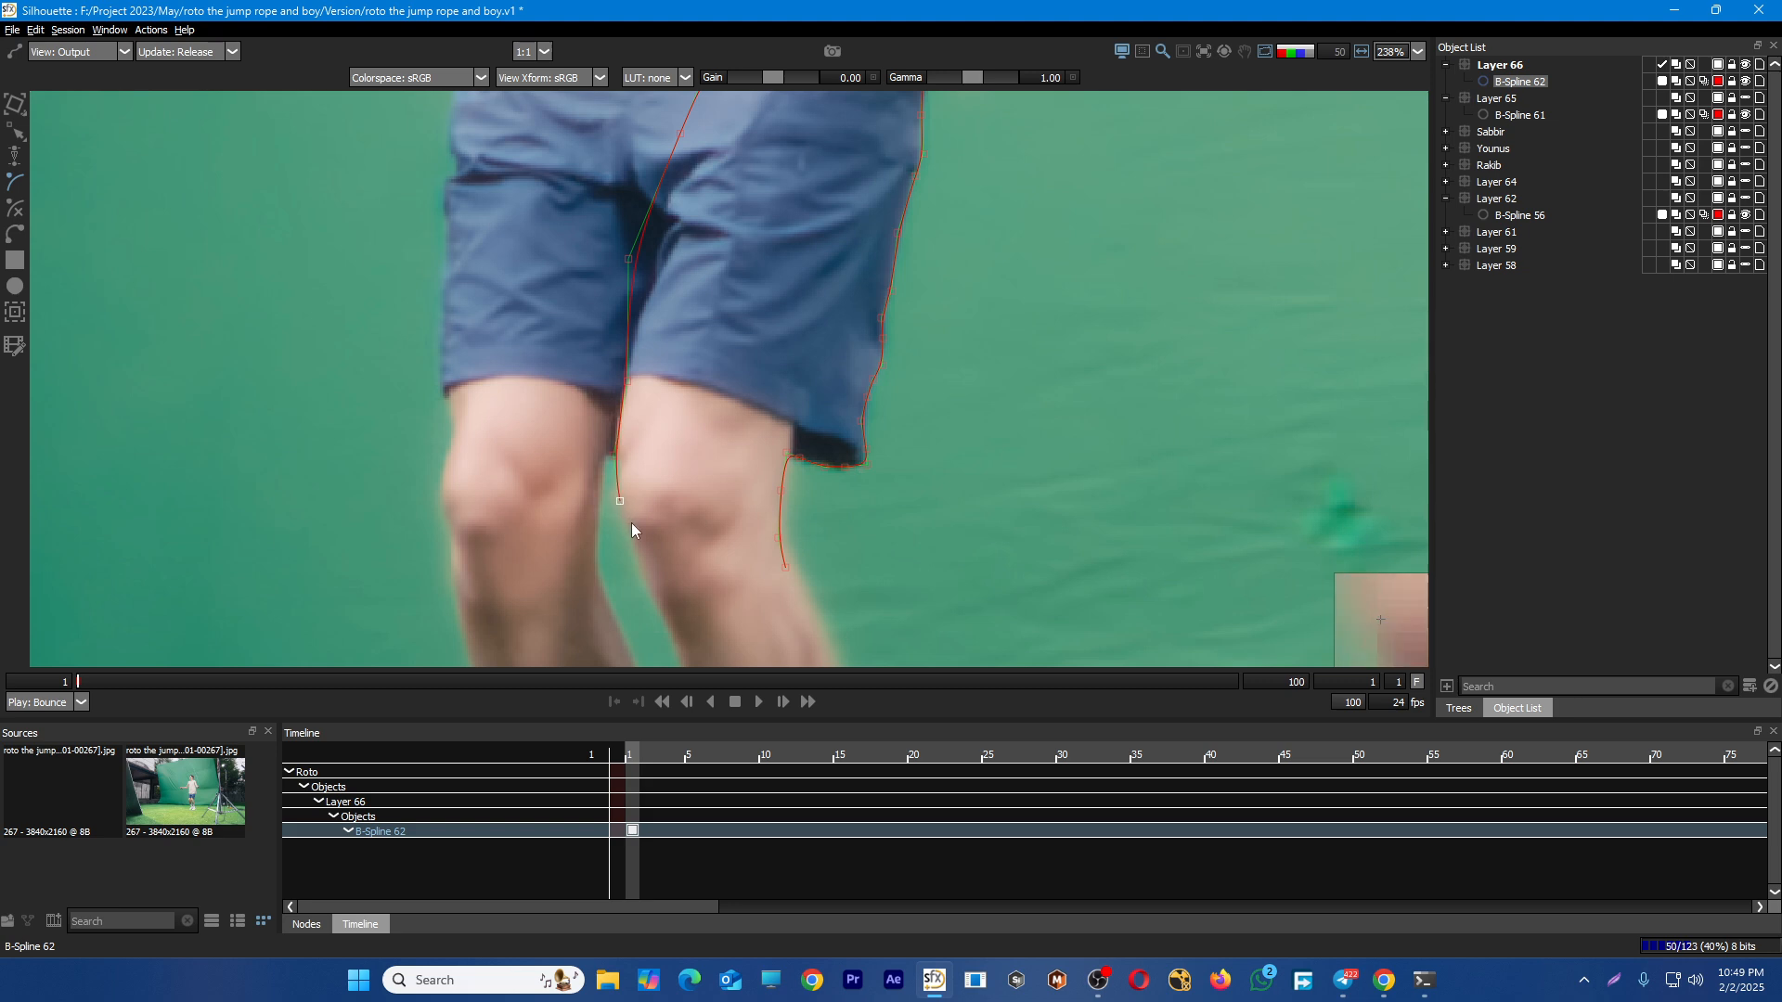
{"action": "left_click", "coordinate": [633, 549]}
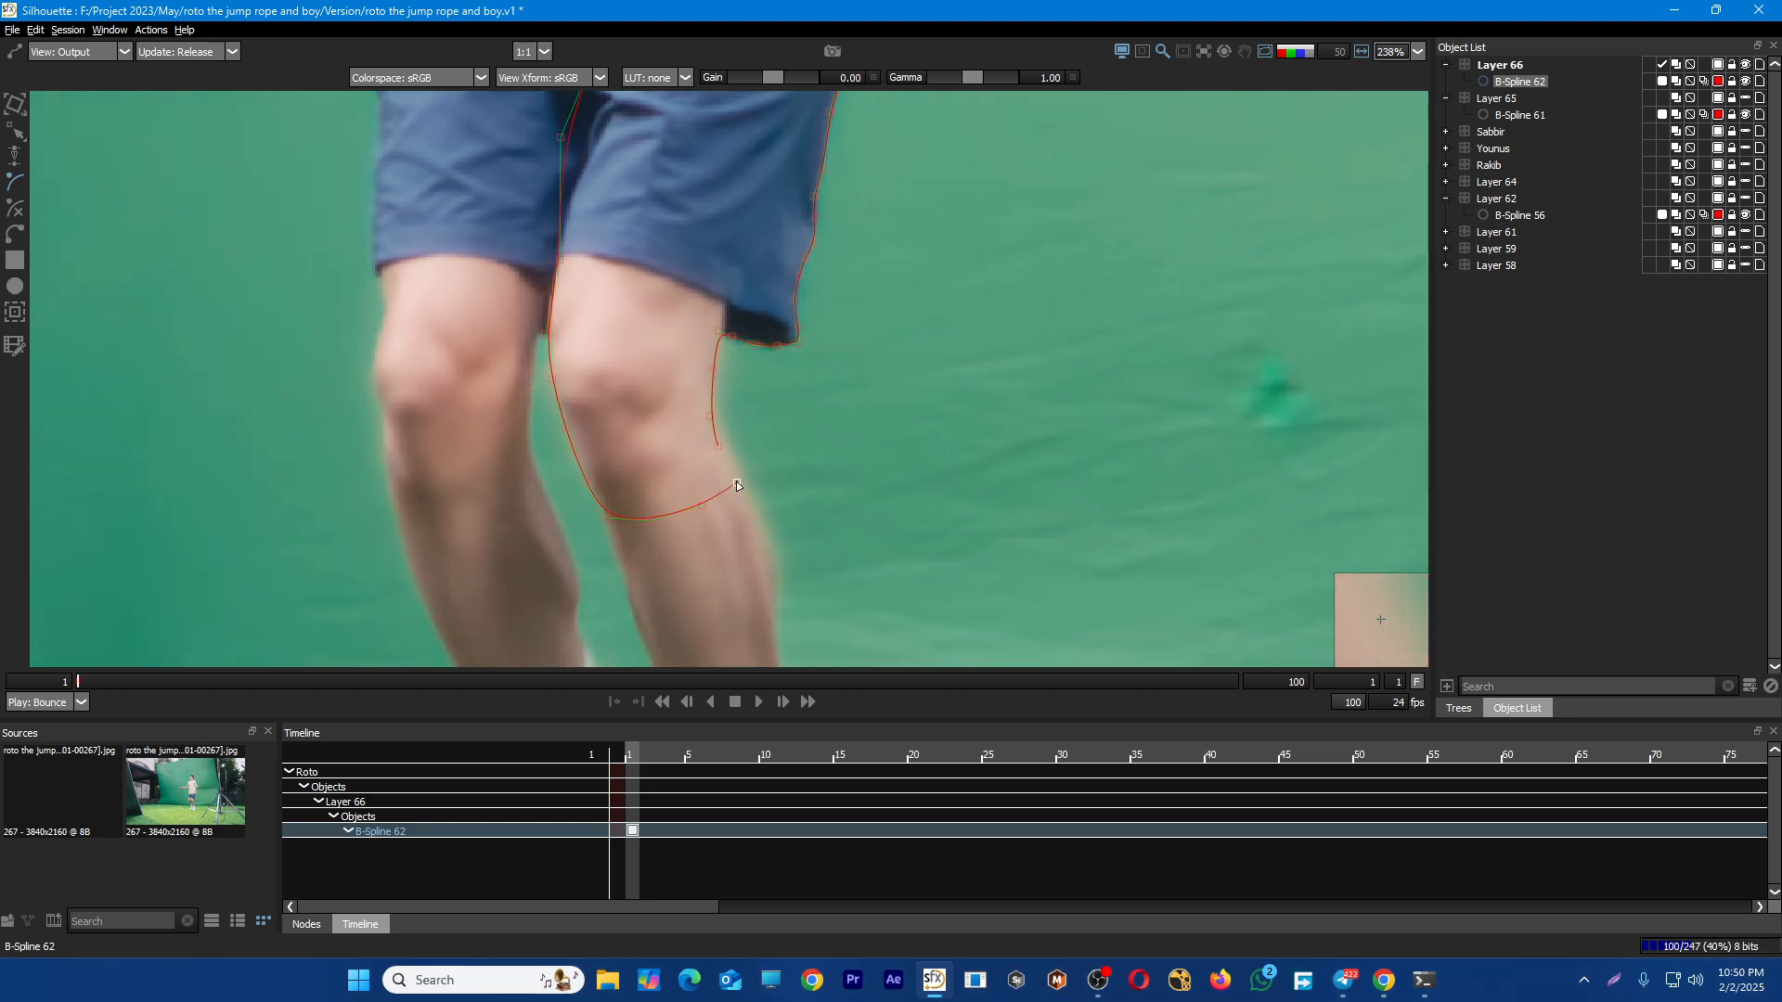
{"action": "left_click", "coordinate": [717, 447]}
{"action": "left_click", "coordinate": [746, 483]}
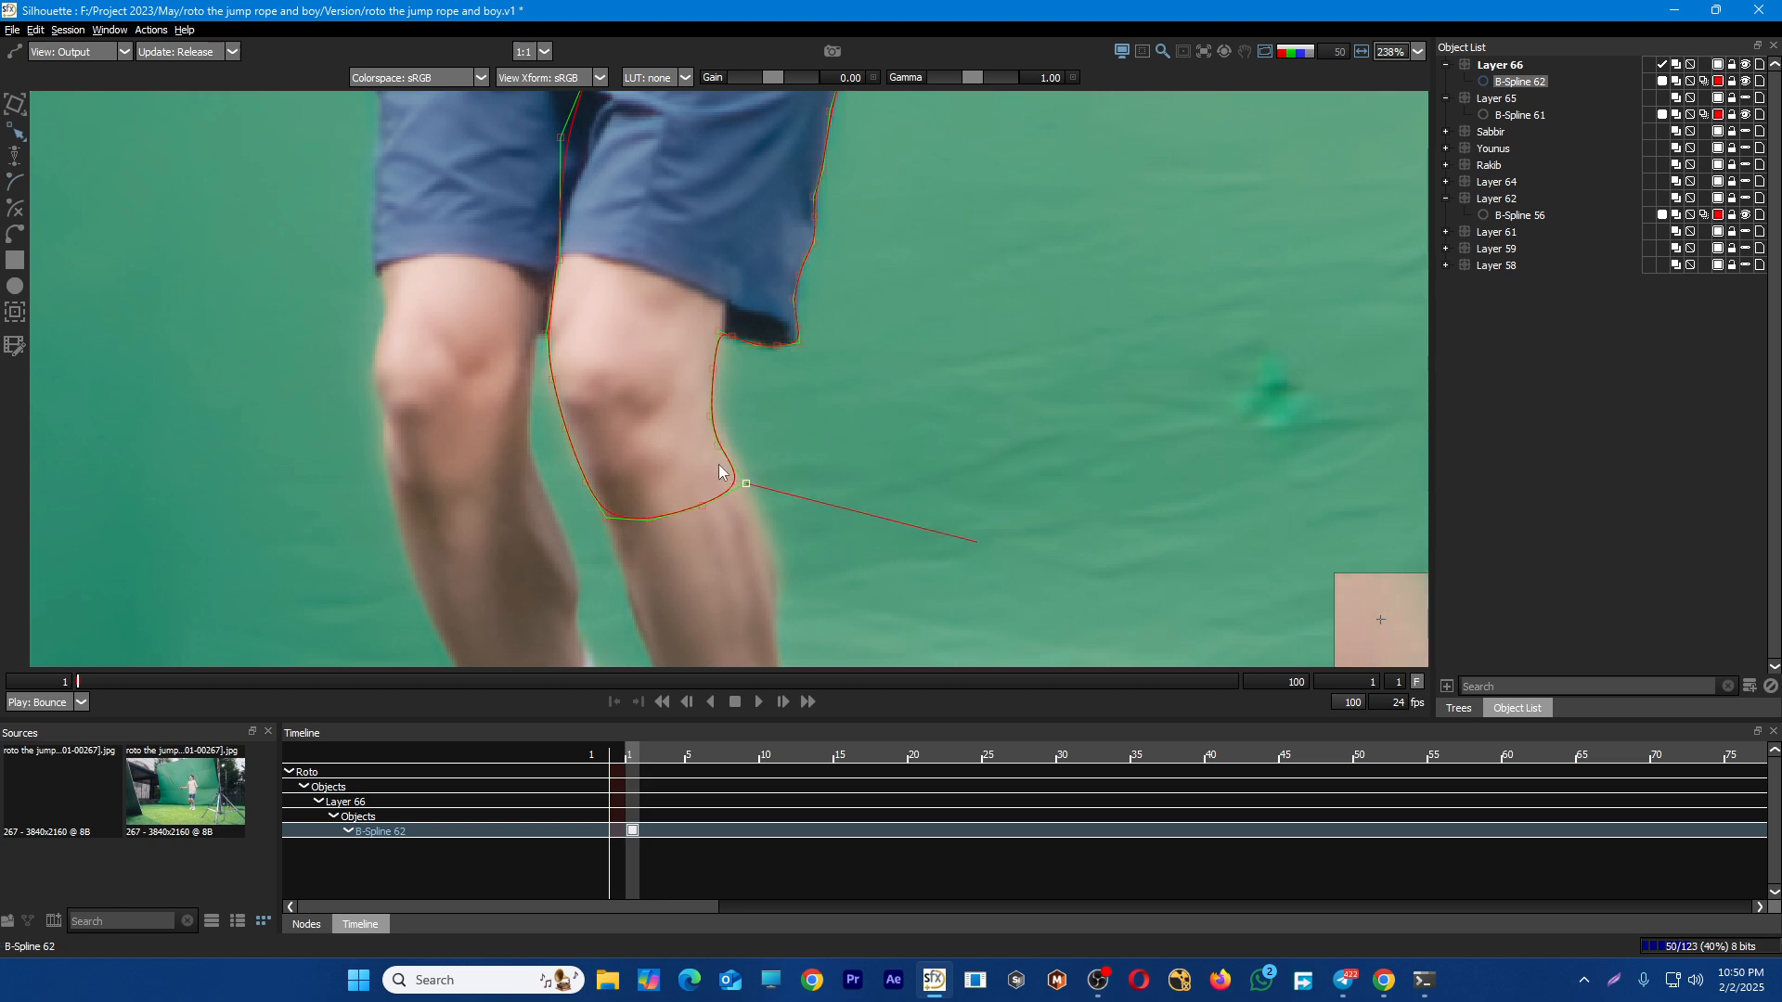
{"action": "left_click", "coordinate": [719, 451]}
{"action": "scroll", "coordinate": [706, 459], "scroll_direction": "down", "scroll_amount": 5}
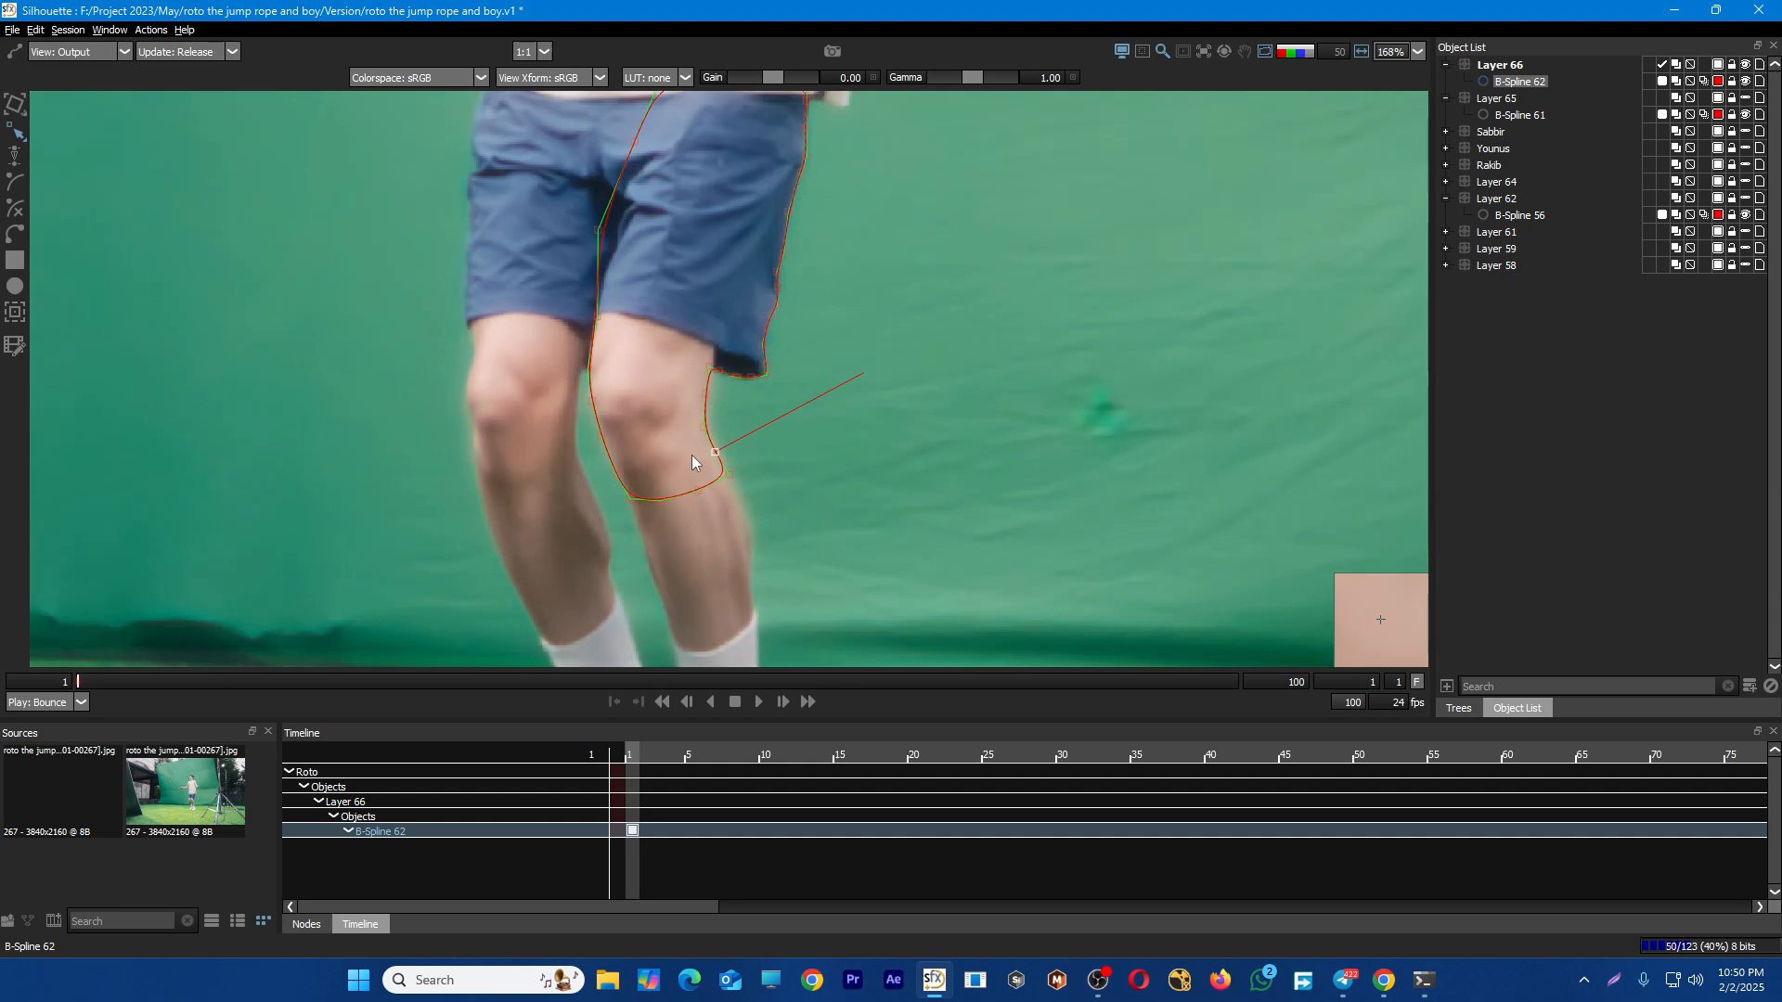
Track the thigh and knee spline forward from frame 1 with the mocha Tracker, stopping at frame 13
{"action": "left_click", "coordinate": [11, 319]}
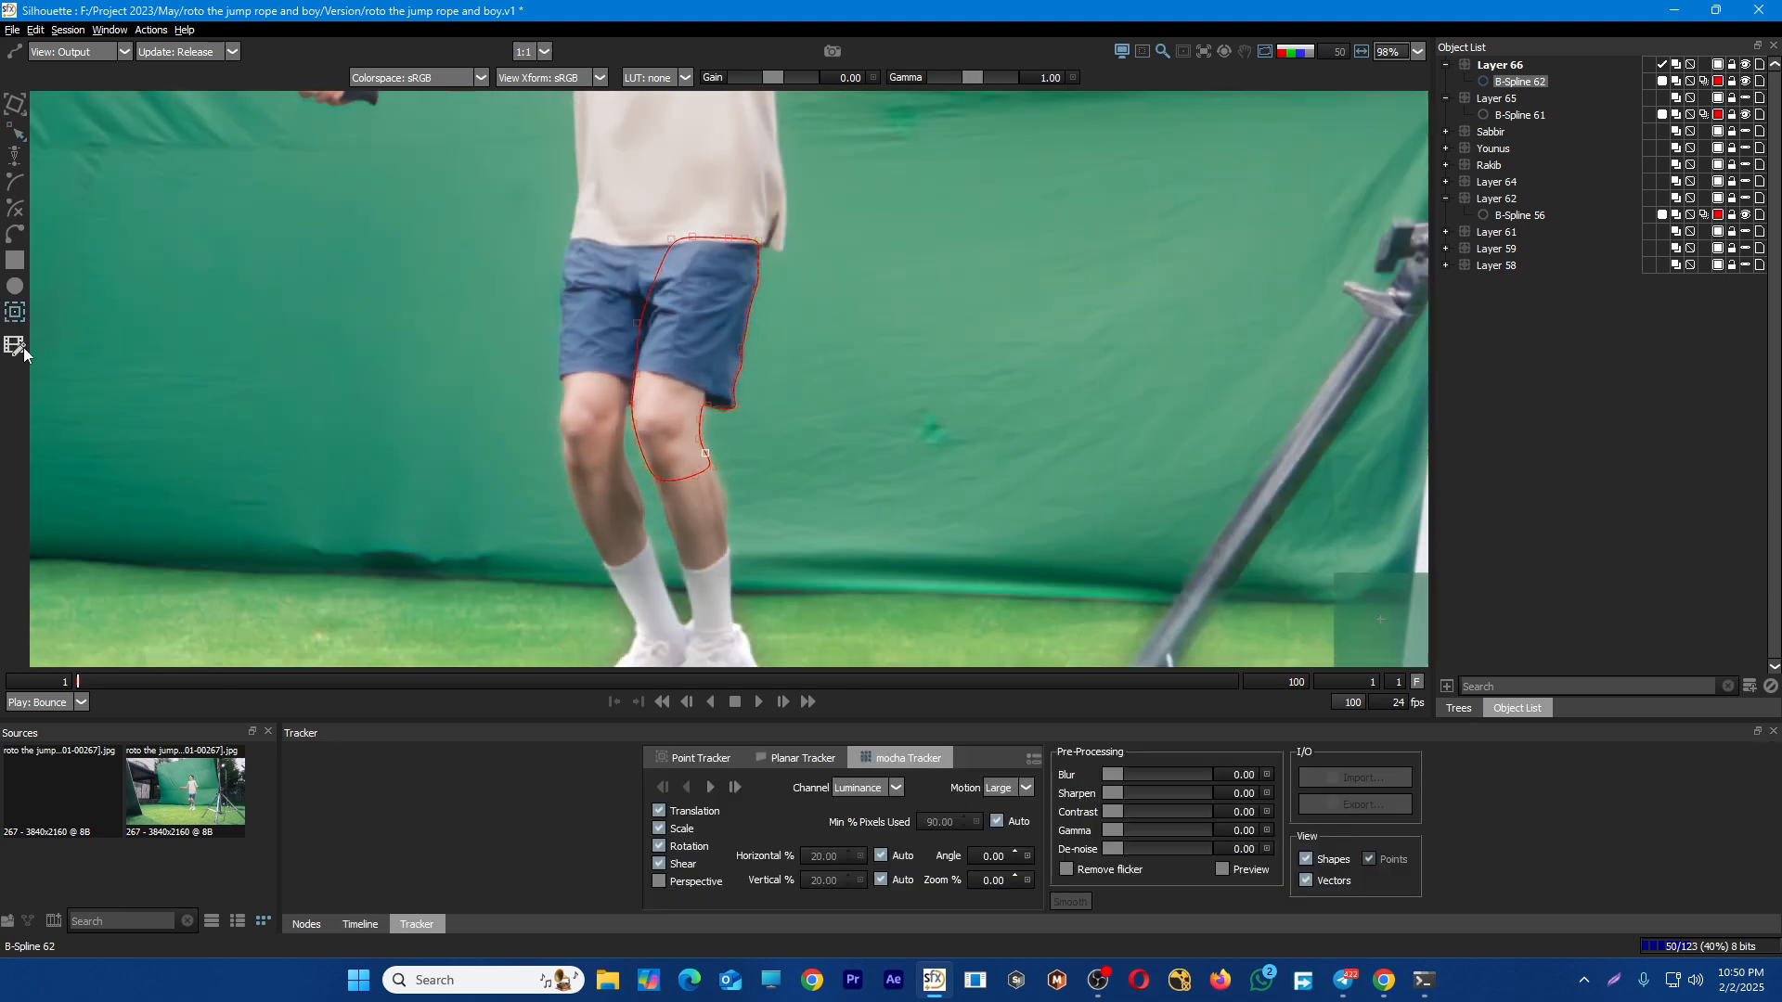
{"action": "left_click", "coordinate": [712, 789]}
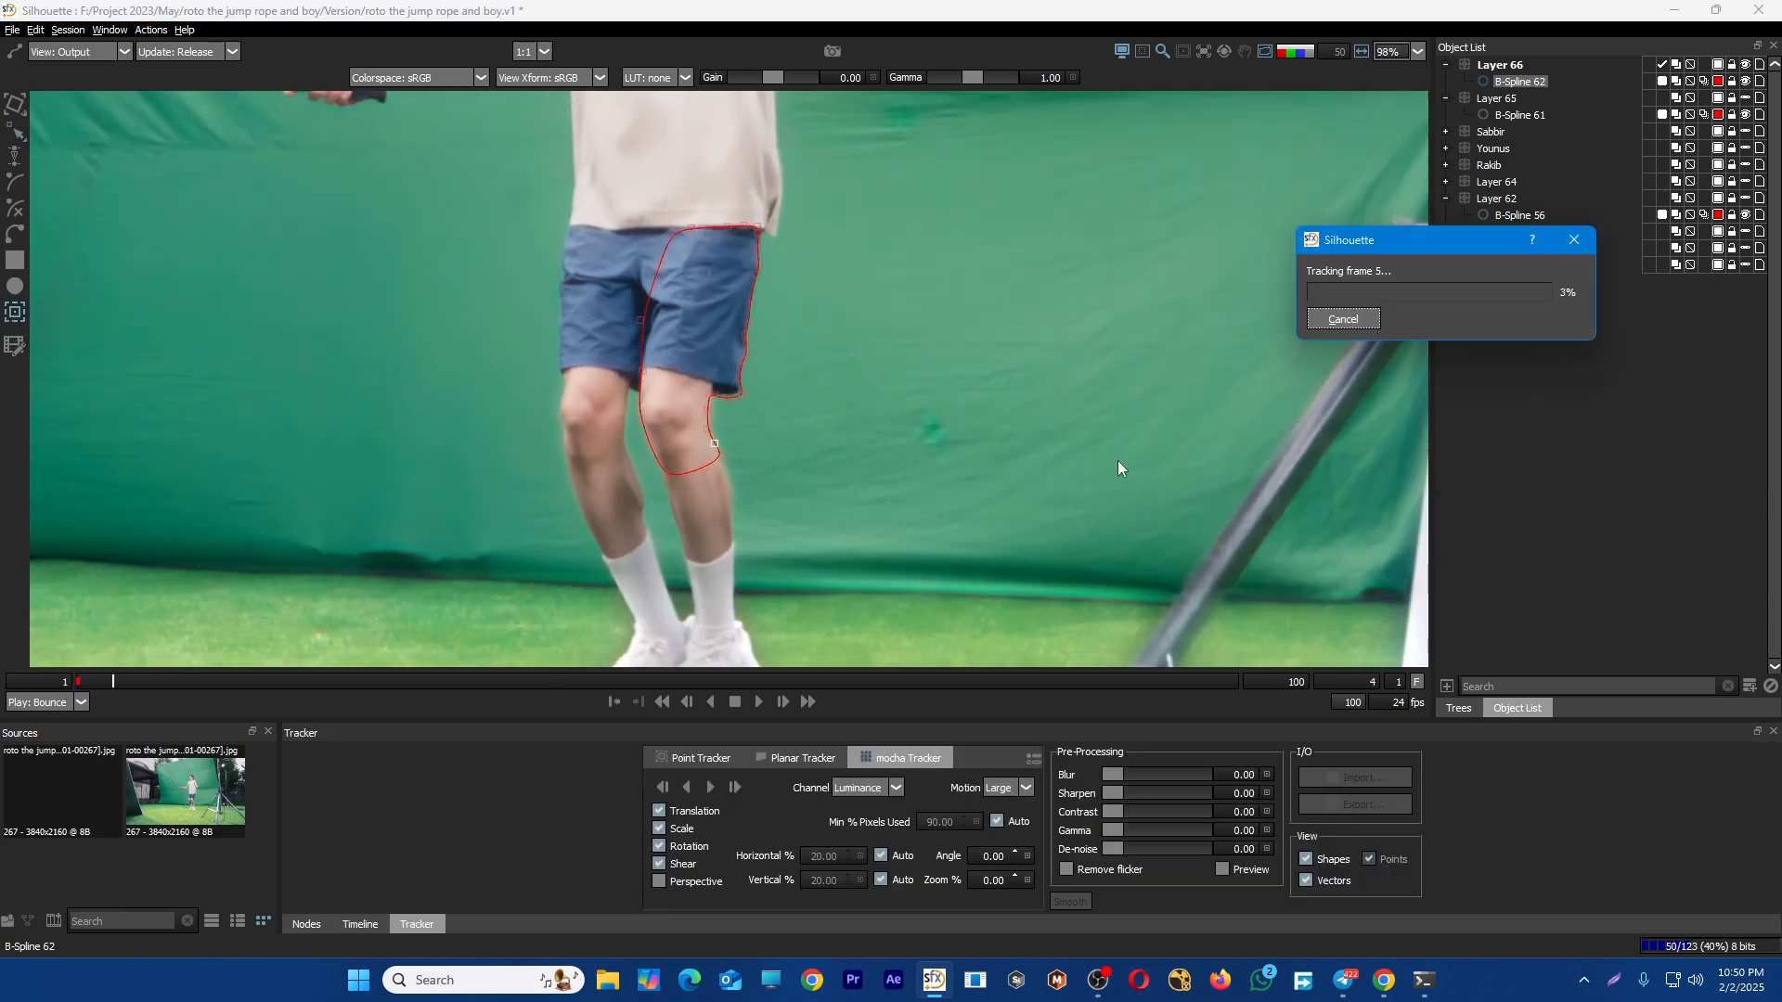
{"action": "key", "text": "Escape"}
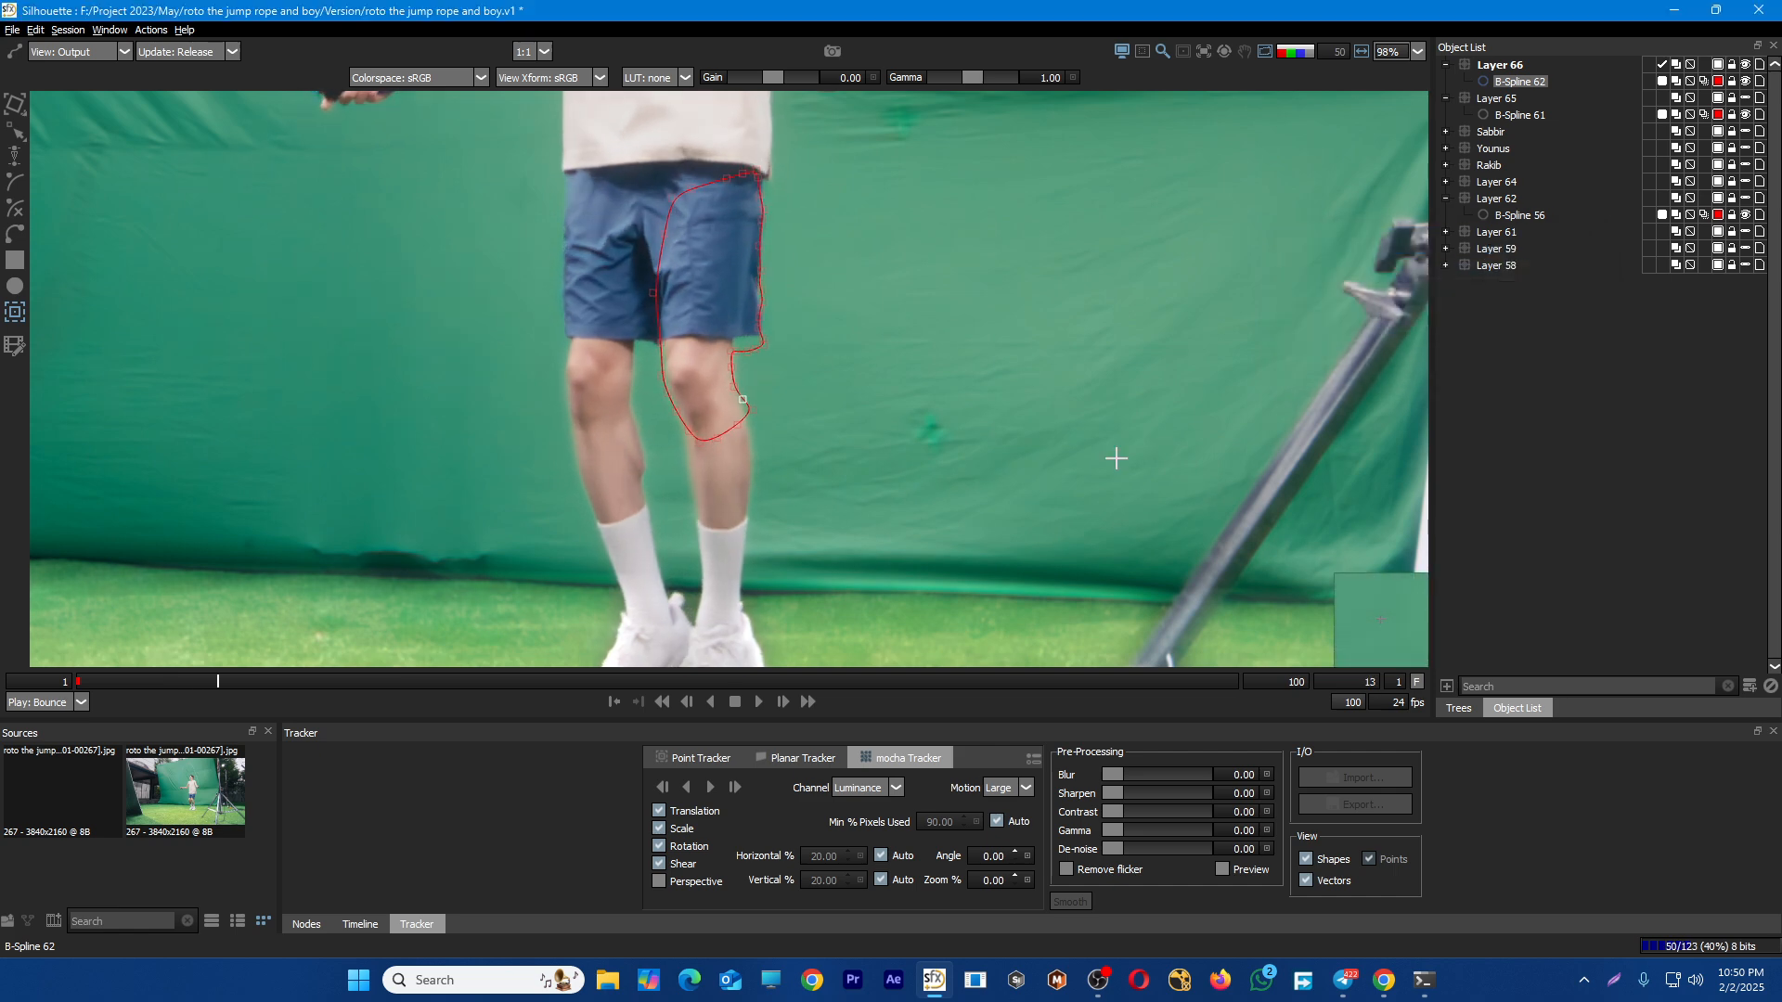
Compare the tracked outline with the leg on frame 13, toggling Layer 66's visibility, and return to frame 1 with the spline deselected
{"action": "scroll", "coordinate": [748, 381], "scroll_direction": "up", "scroll_amount": 2}
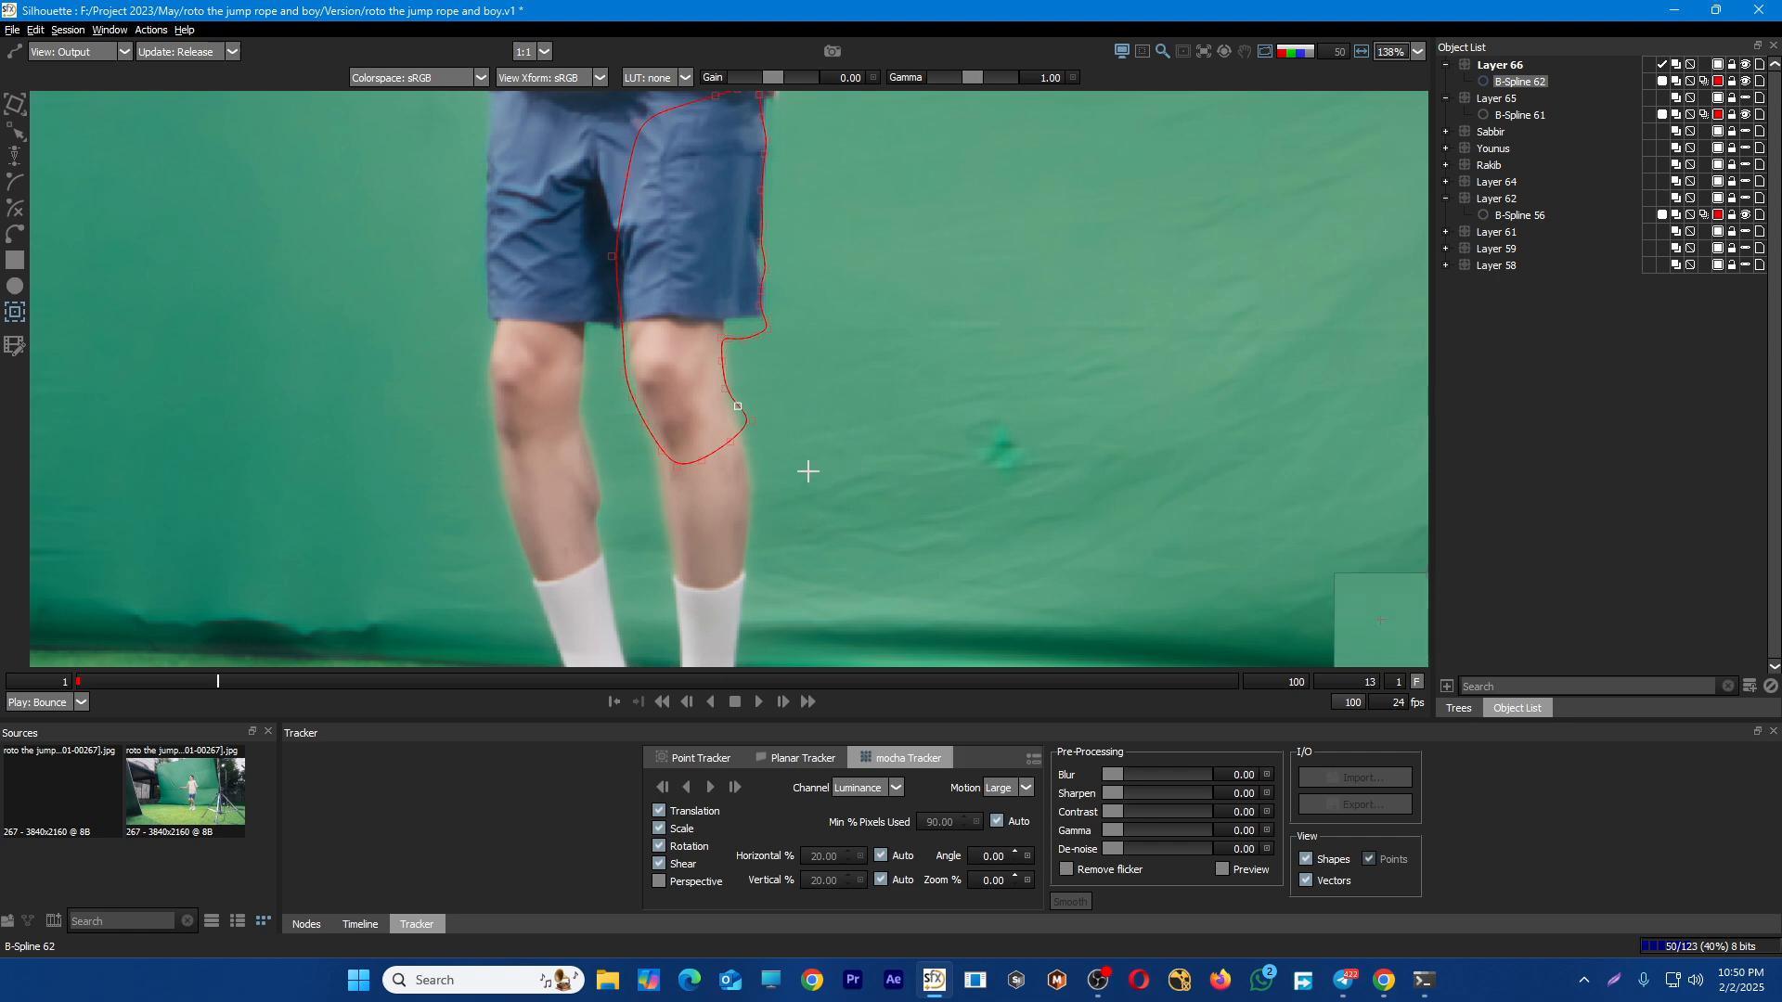
{"action": "scroll", "coordinate": [740, 455], "scroll_direction": "down", "scroll_amount": 3}
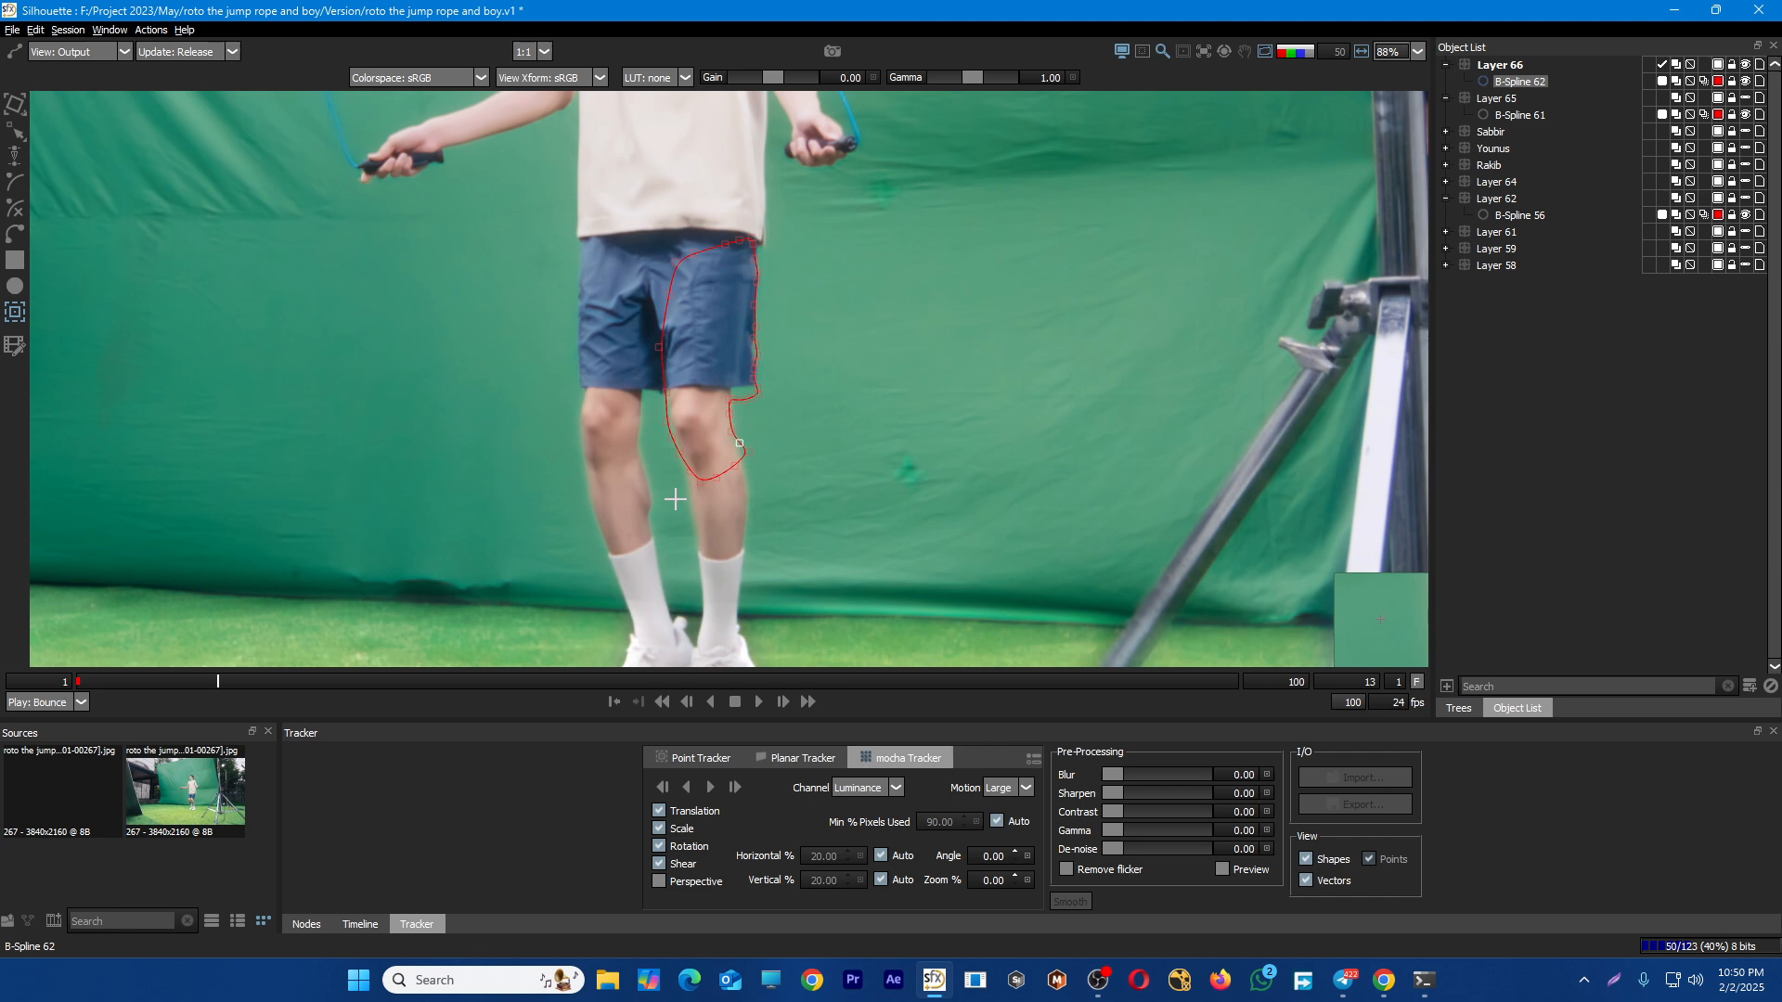
{"action": "left_click", "coordinate": [1744, 65]}
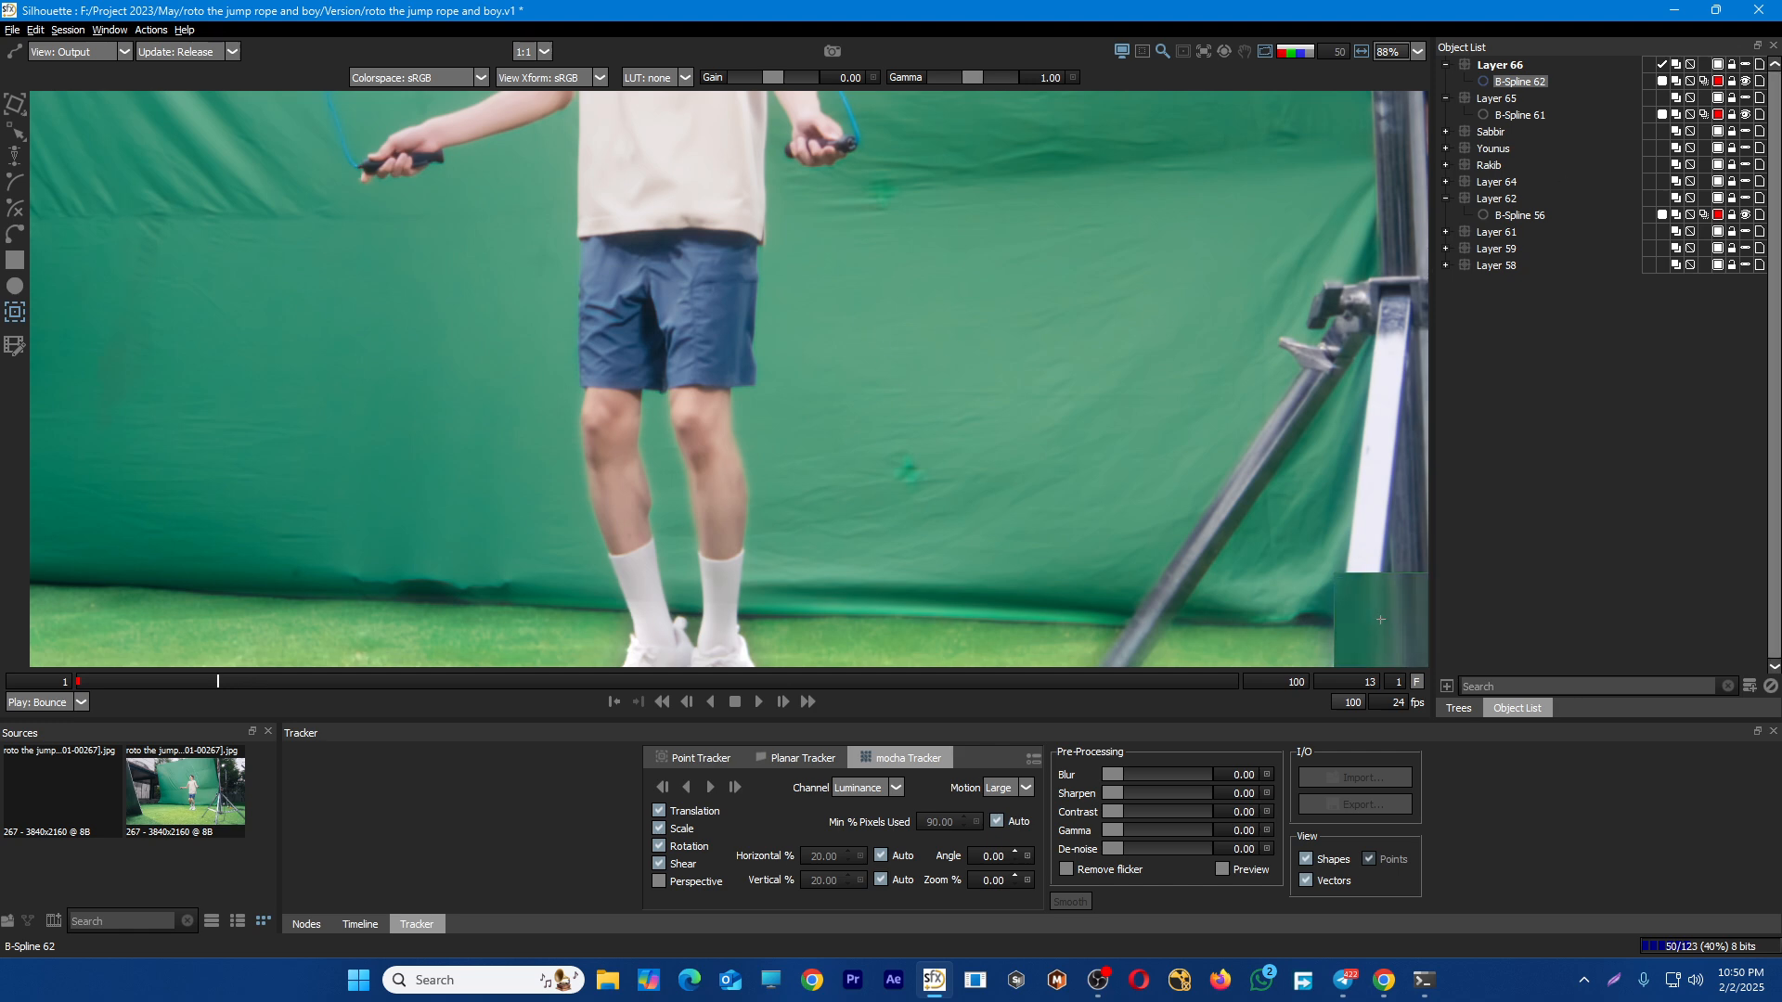
{"action": "left_click", "coordinate": [1745, 65]}
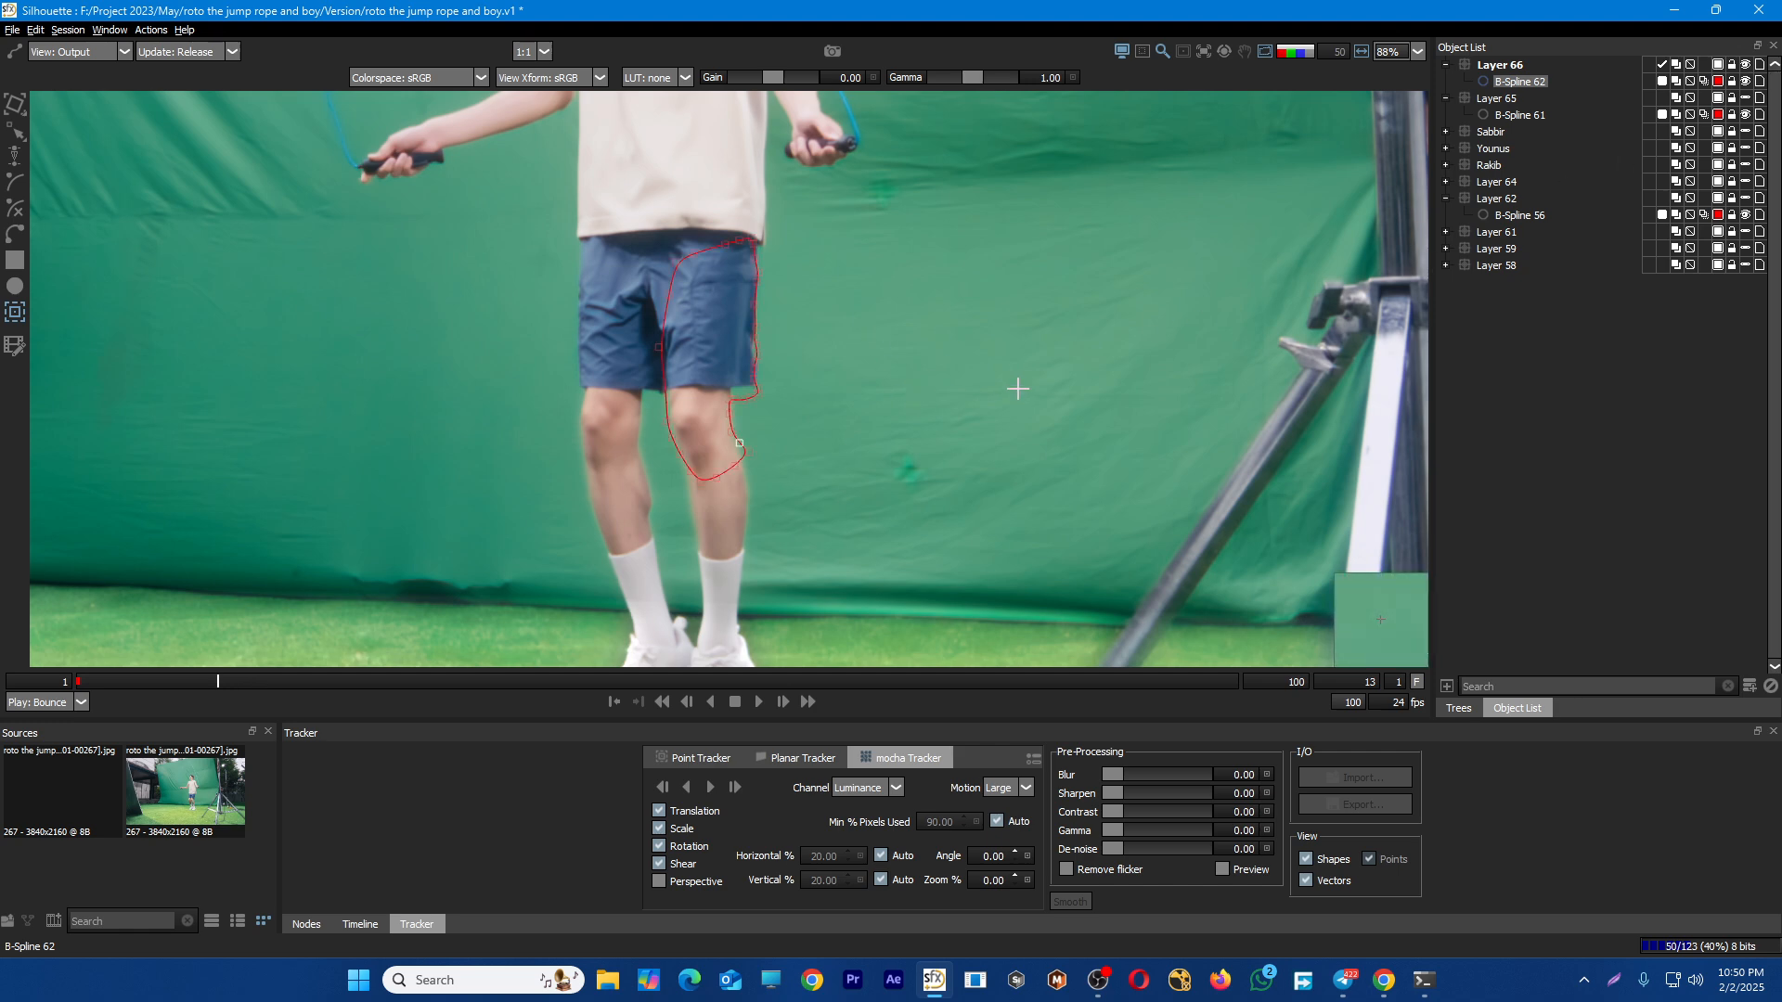
{"action": "key", "text": "t"}
{"action": "key", "text": "Home"}
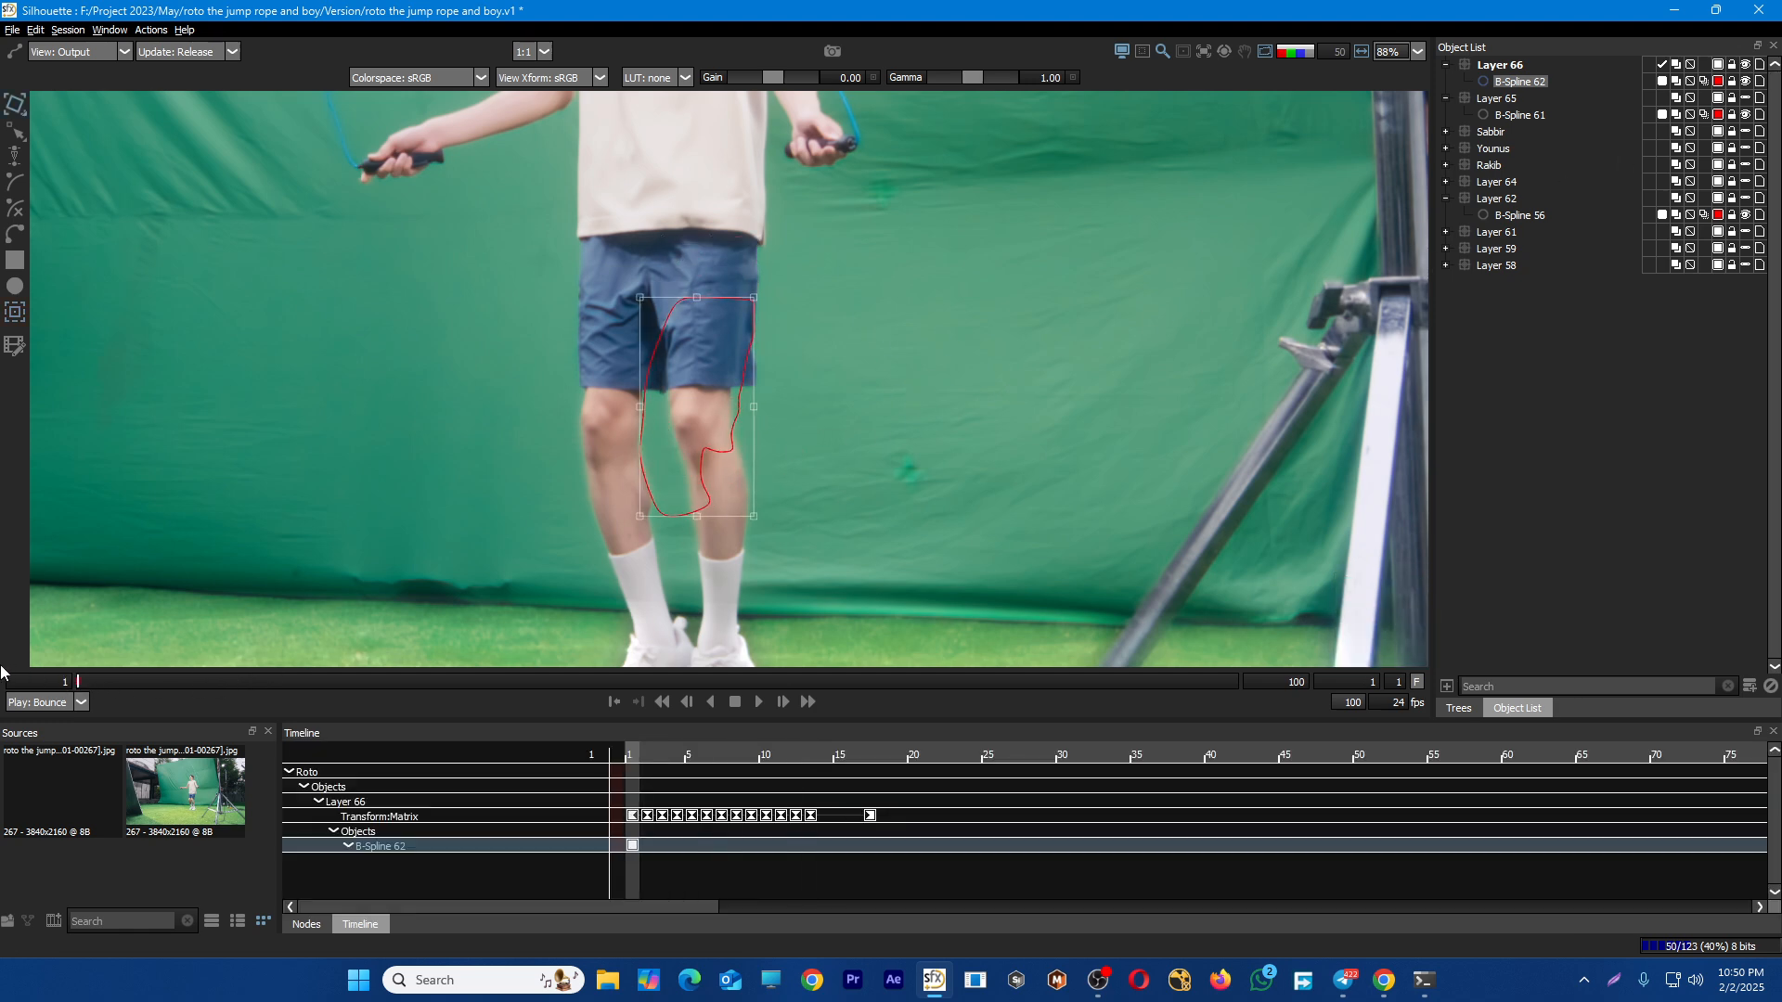
{"action": "left_click", "coordinate": [913, 467]}
{"action": "scroll", "coordinate": [723, 450], "scroll_direction": "up", "scroll_amount": 3}
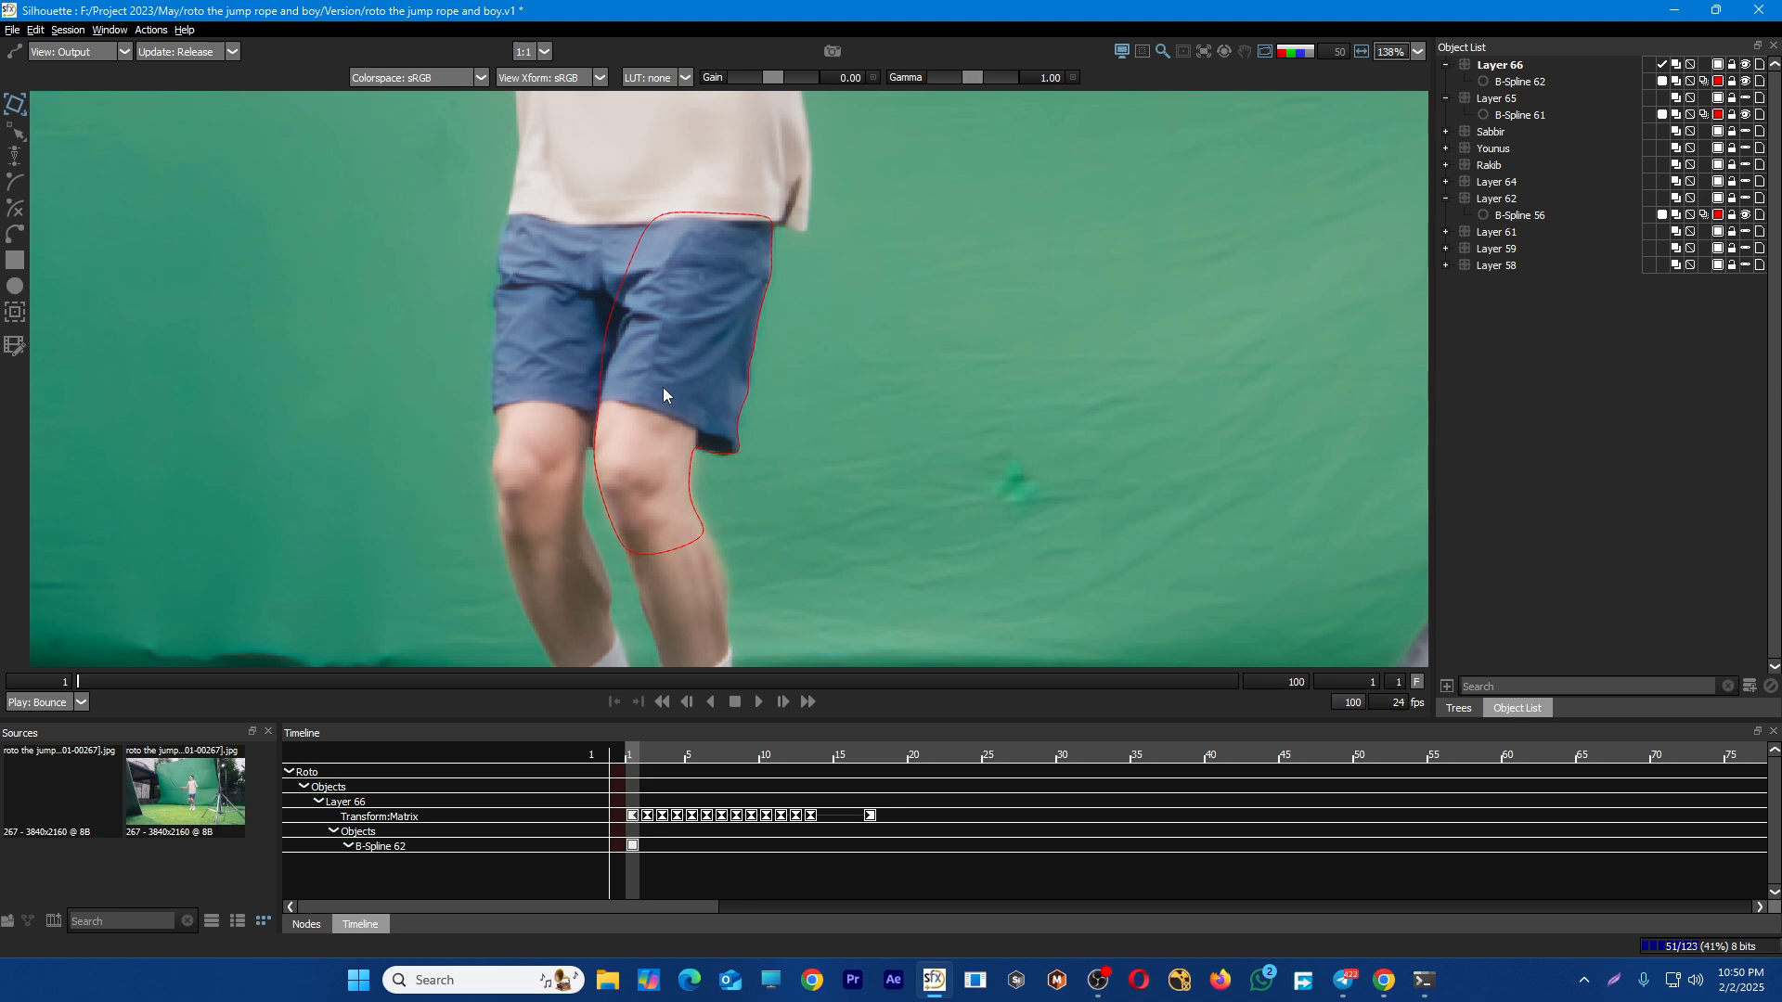
Check the thigh and knee movement between frames 1 and 12 with the outline overlay toggled, and reopen the mocha Tracker
{"action": "key", "text": "o"}
{"action": "key", "text": "space"}
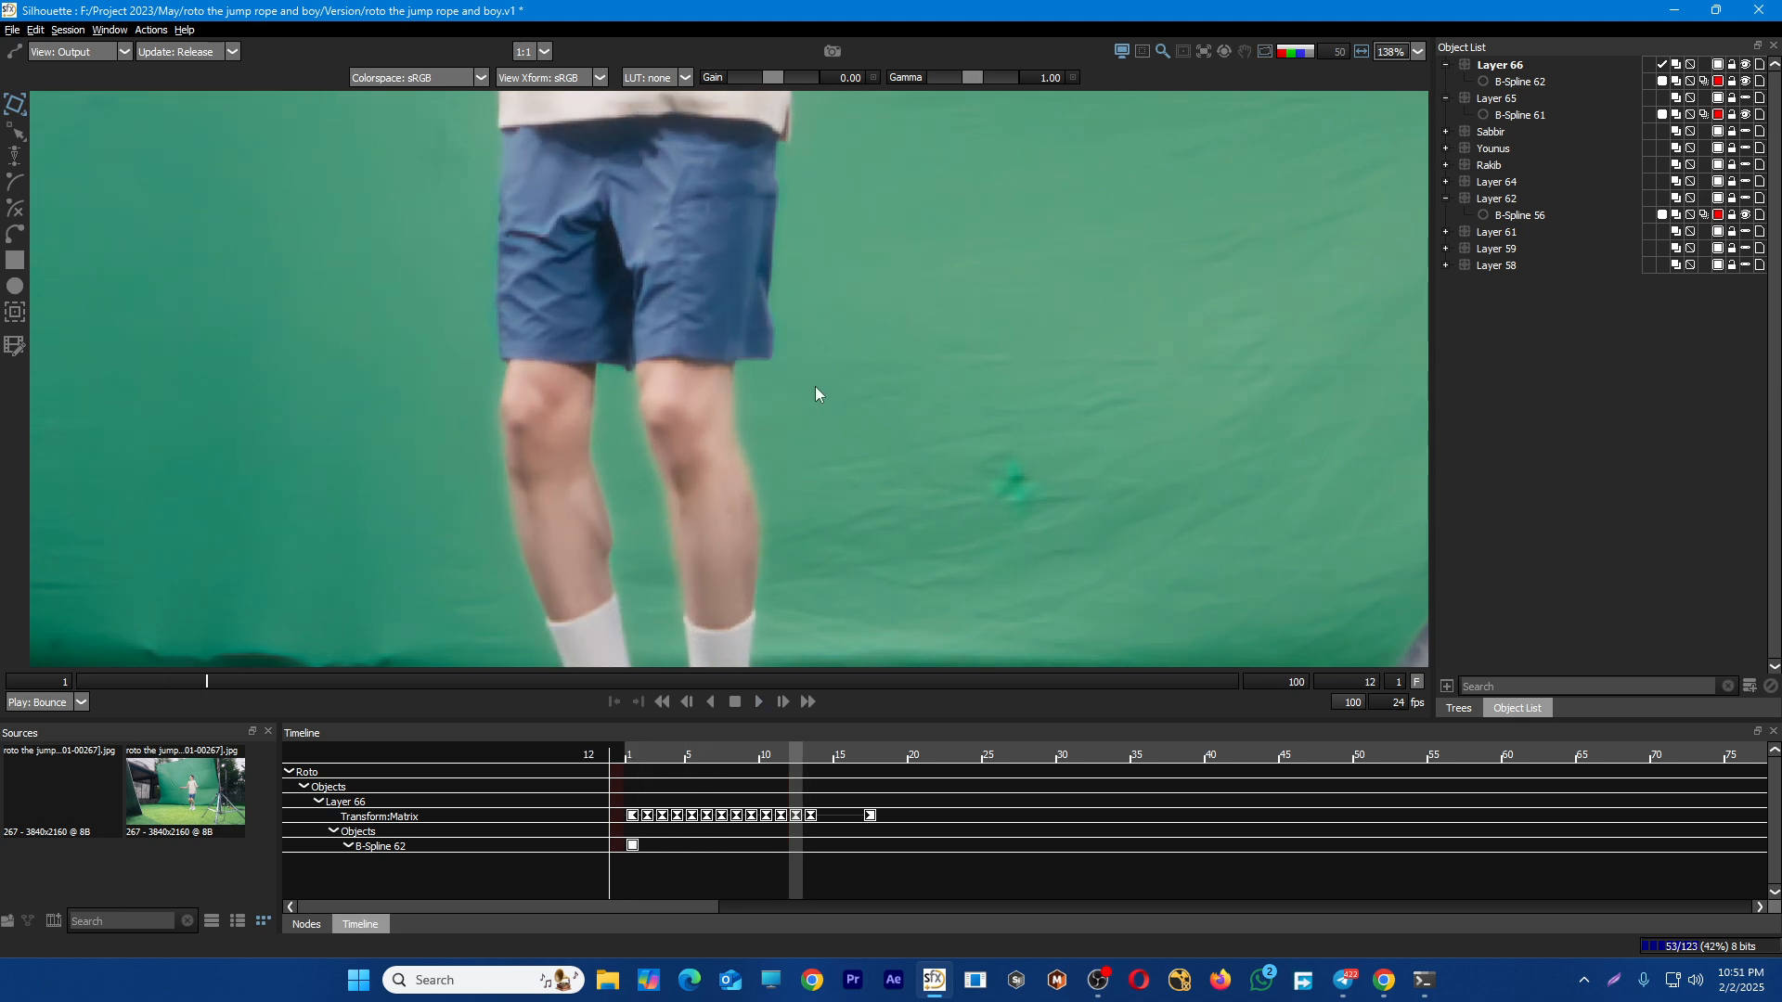
{"action": "left_click_drag", "start_coordinate": [730, 406], "coordinate": [671, 457]}
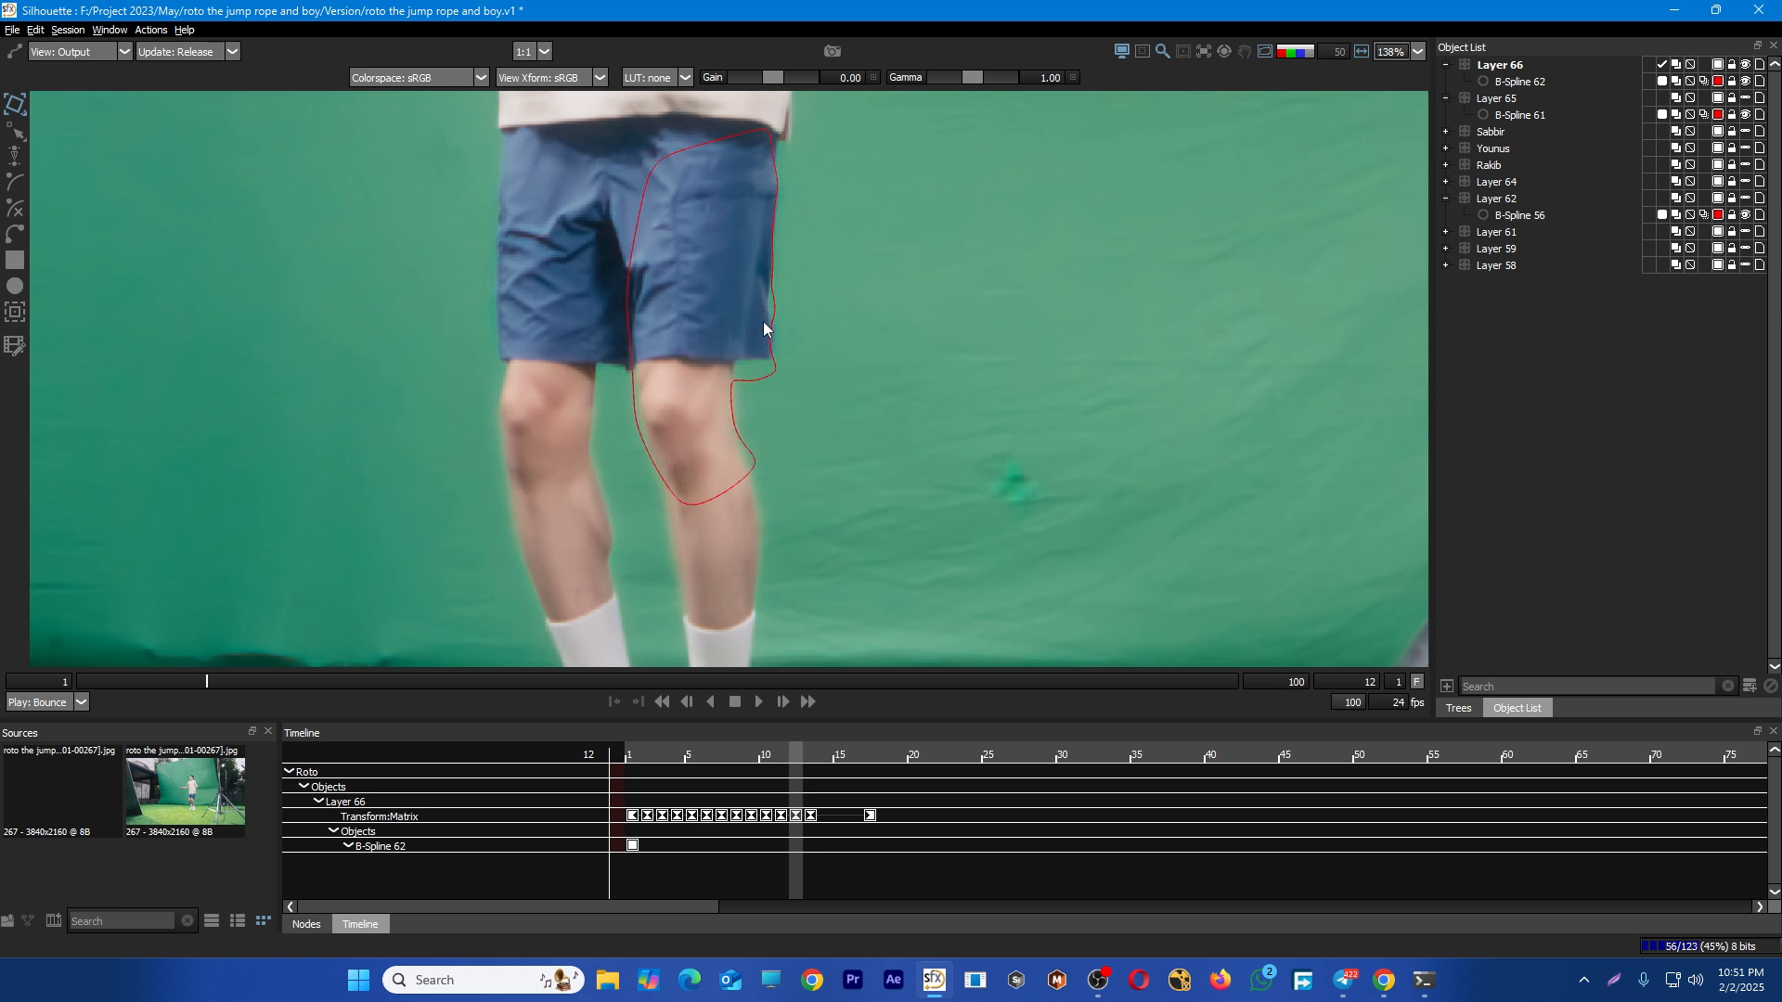
{"action": "key", "text": "o"}
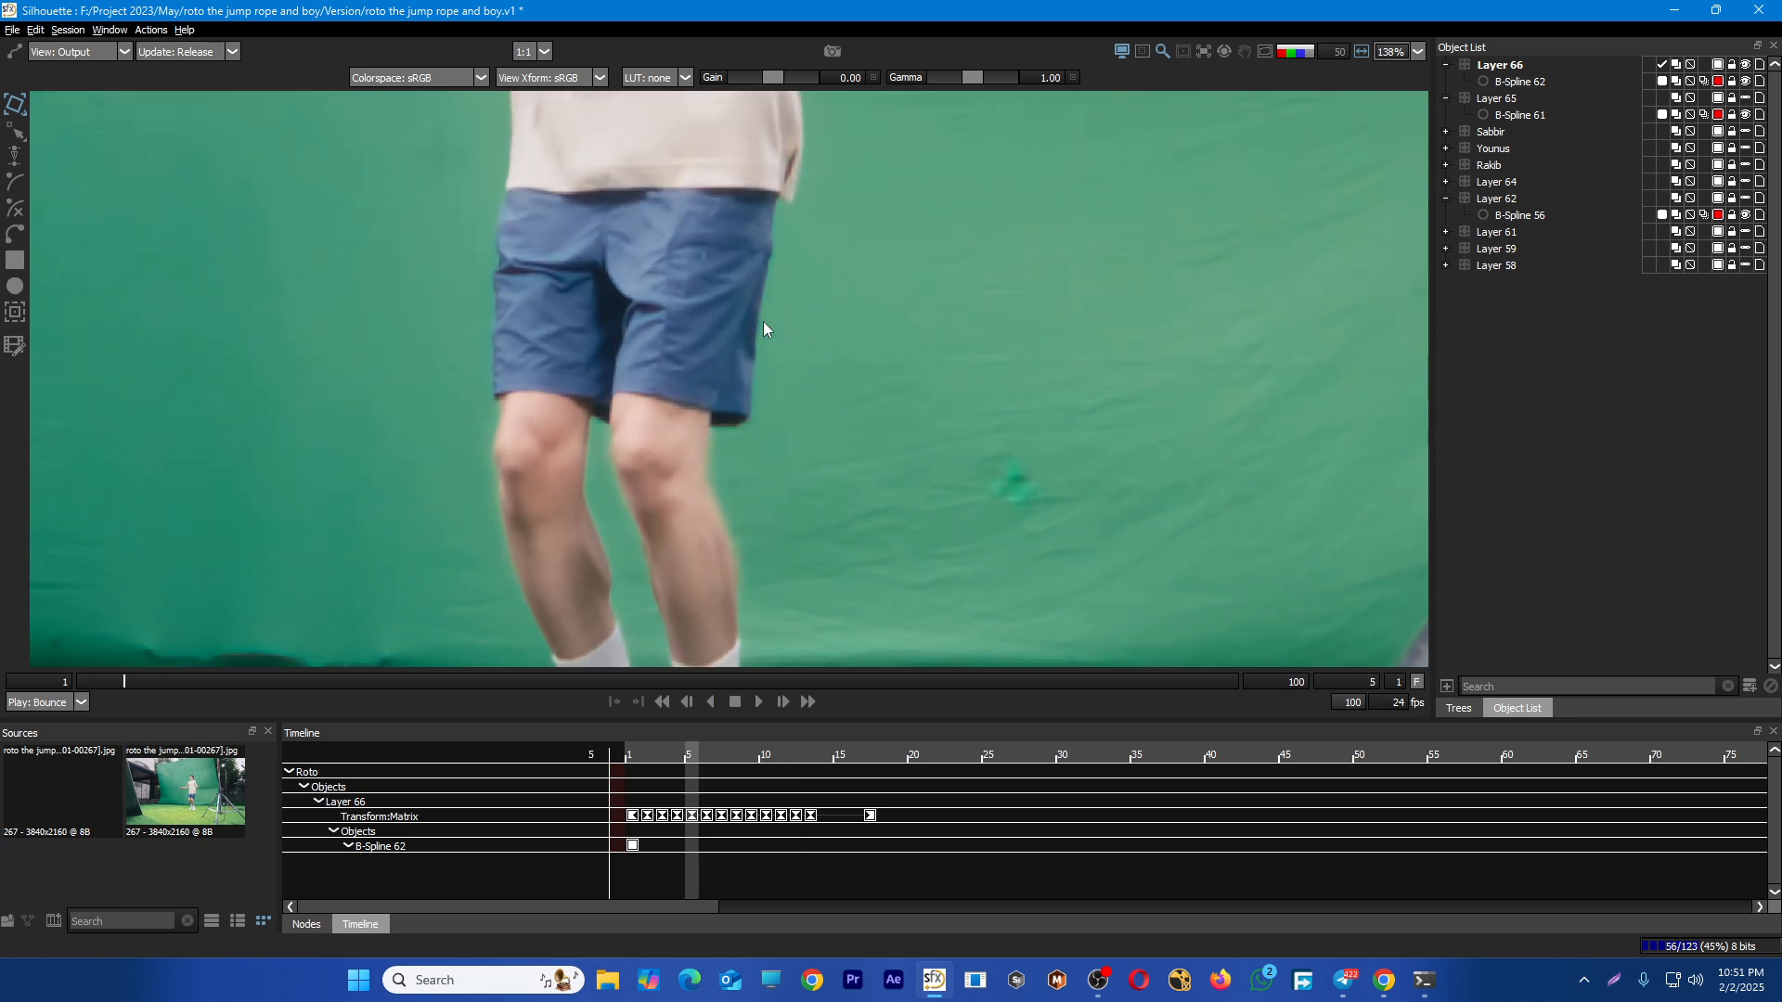
{"action": "left_click", "coordinate": [15, 314]}
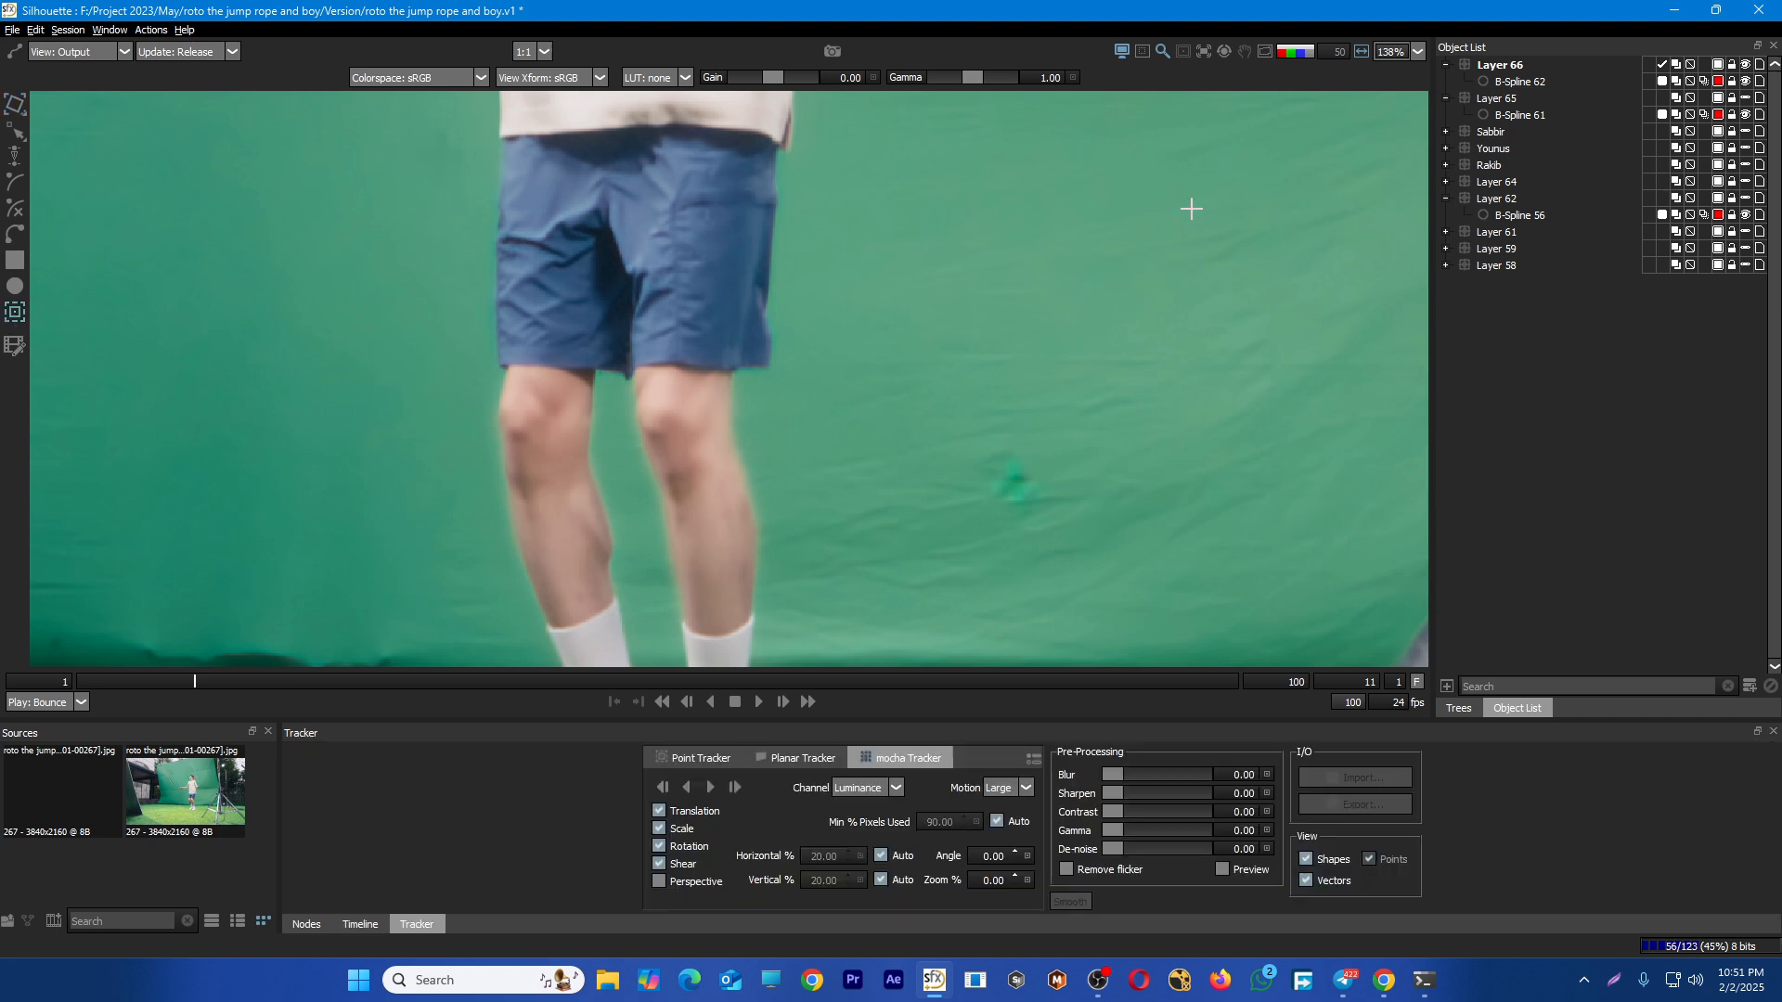
Show the outline overlay again and play the tracked thigh and knee shape from frame 1 to check its fit
{"action": "key", "text": "o"}
{"action": "left_click_drag", "start_coordinate": [194, 683], "coordinate": [78, 684]}
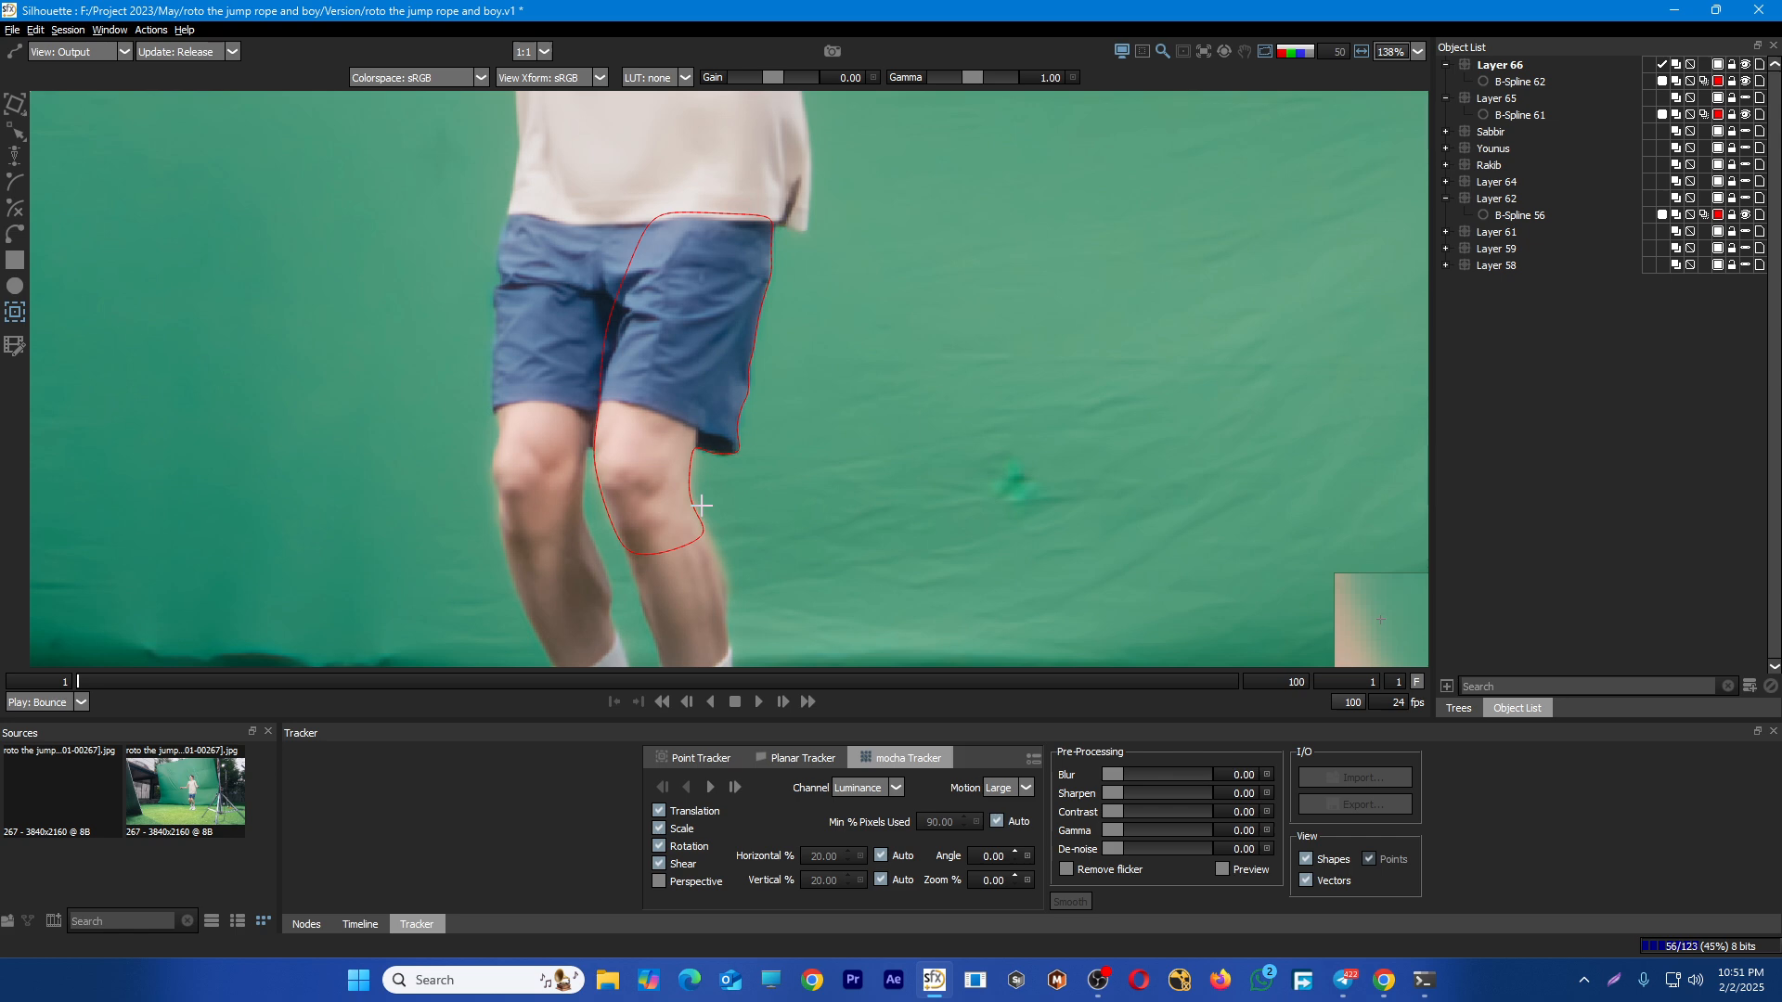
{"action": "left_click_drag", "start_coordinate": [725, 240], "coordinate": [696, 355]}
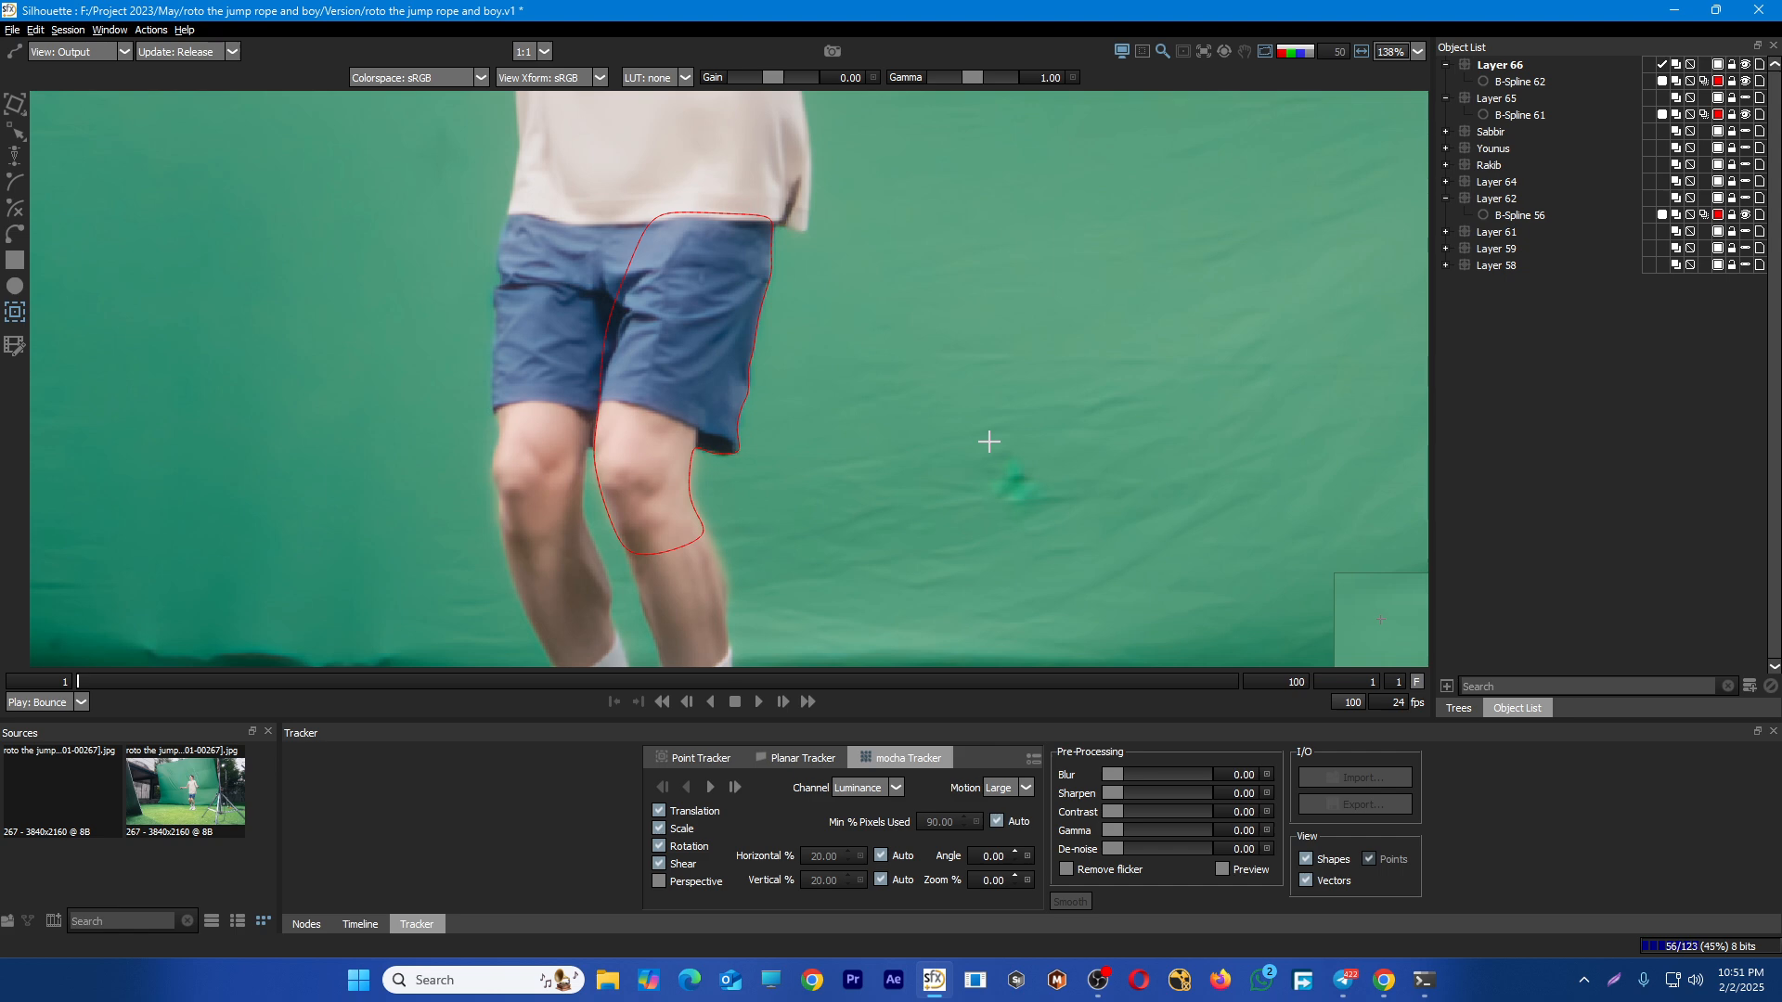
{"action": "key", "text": "space"}
{"action": "key", "text": "space"}
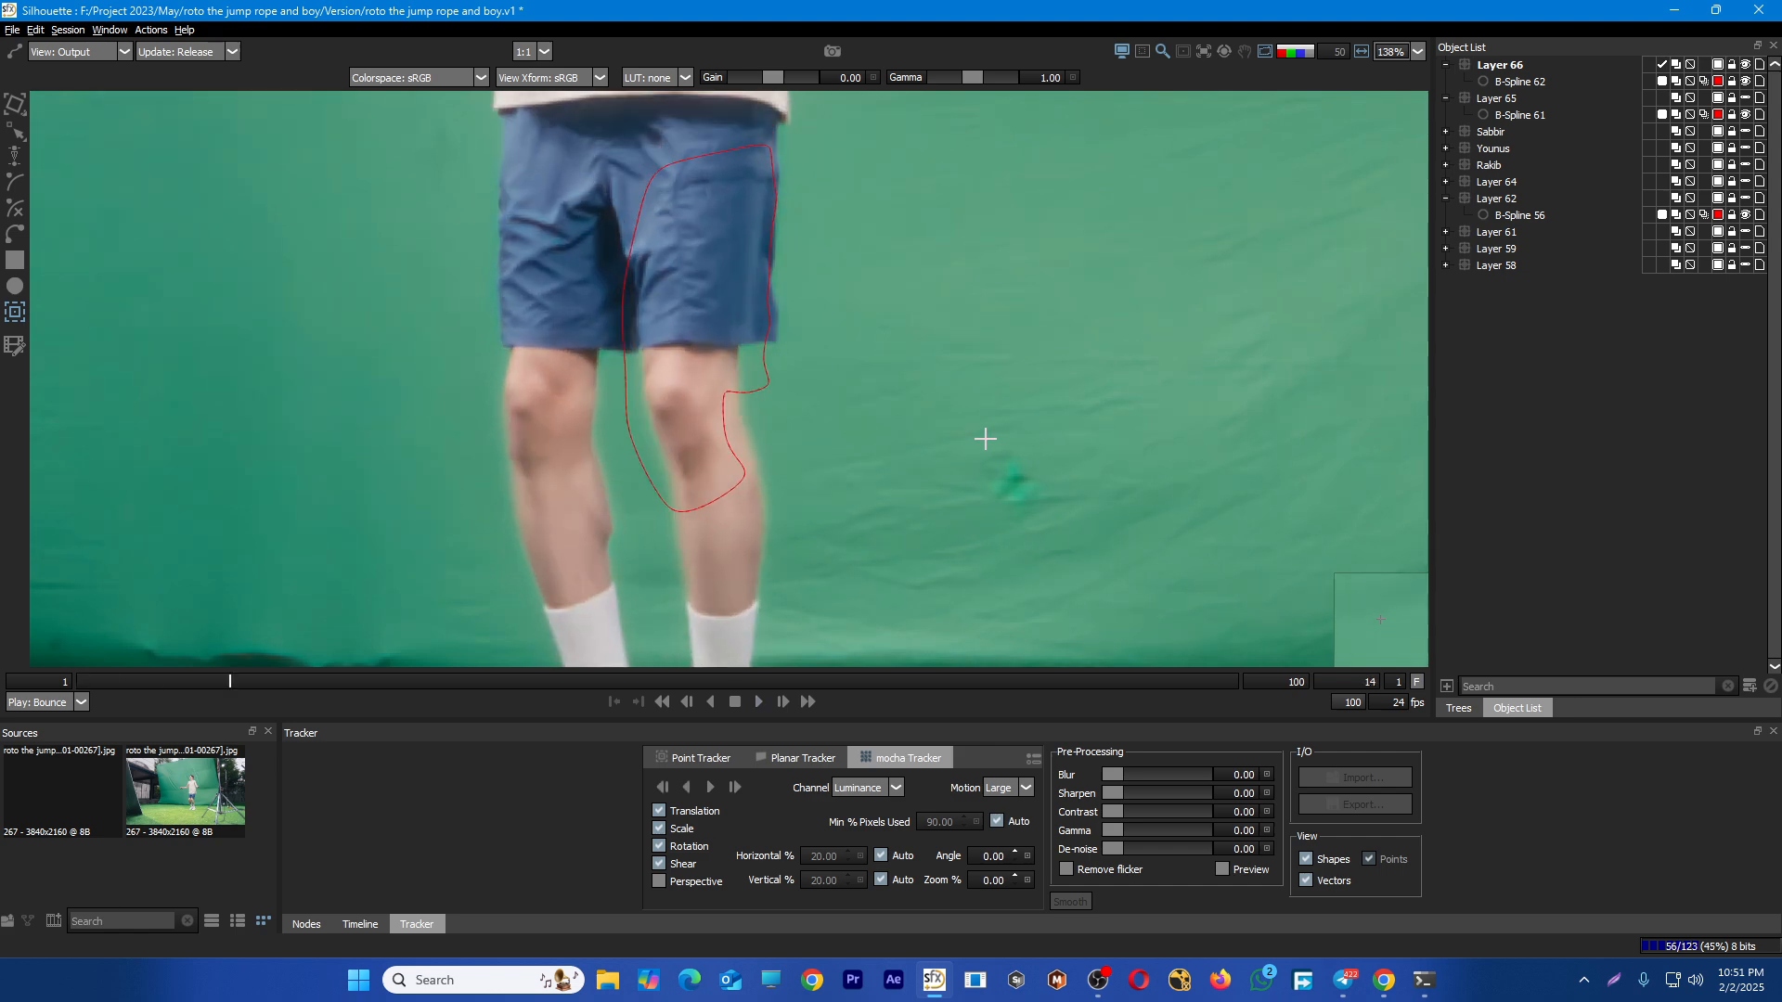
Delete Layer 66 with its thigh and knee spline and make Layer 65 the active layer
{"action": "left_click", "coordinate": [1506, 64]}
{"action": "key", "text": "Delete"}
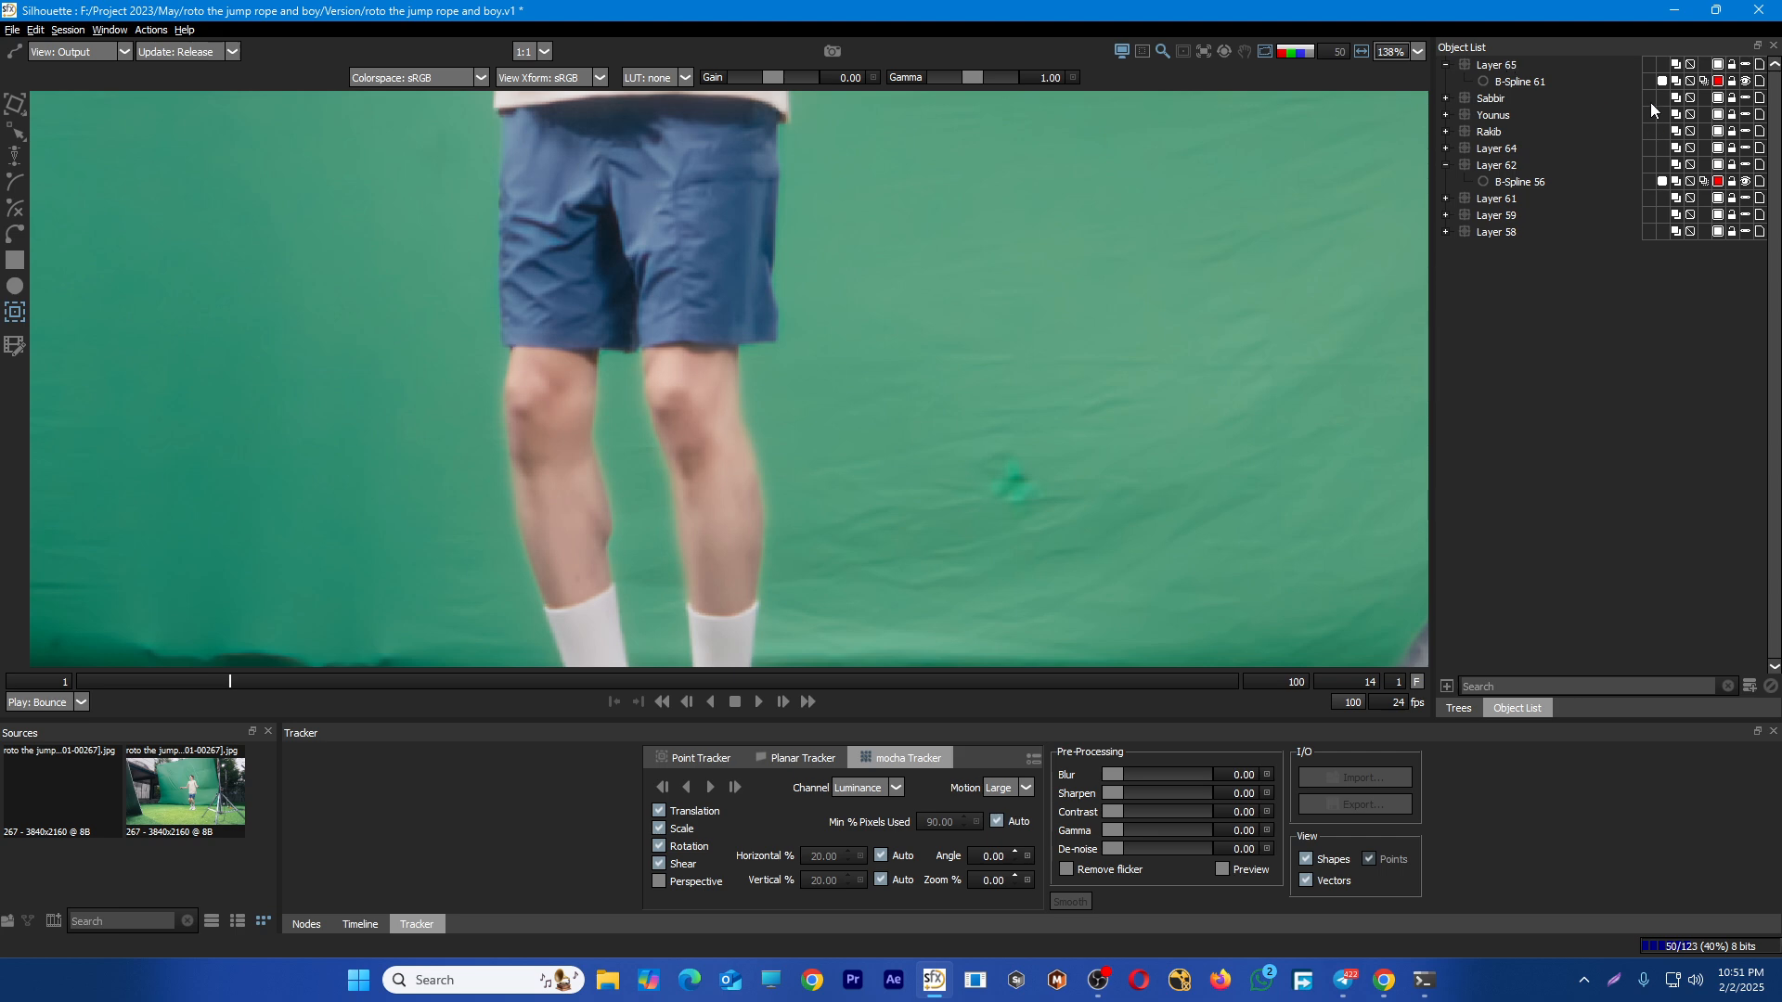
{"action": "left_click", "coordinate": [1664, 66]}
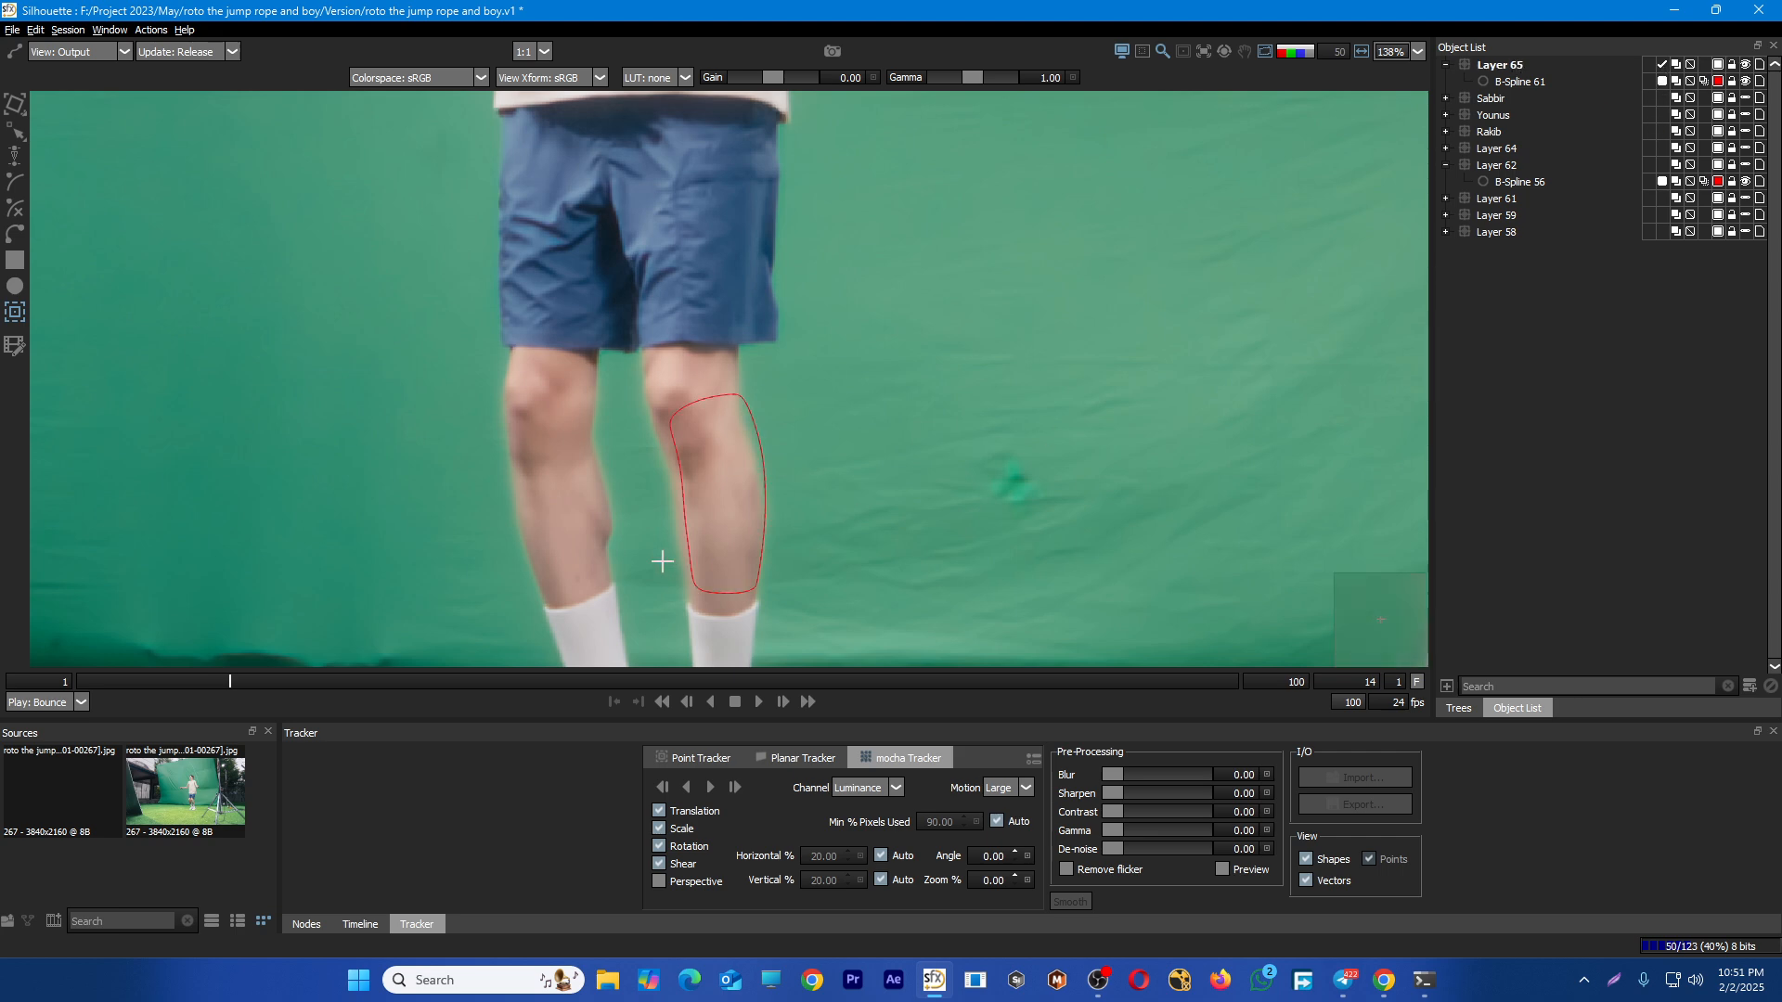
Track the lower-leg B-Spline 61 backward from frame 17 to frame 1 with the mocha Tracker and save the project
{"action": "key", "text": "t"}
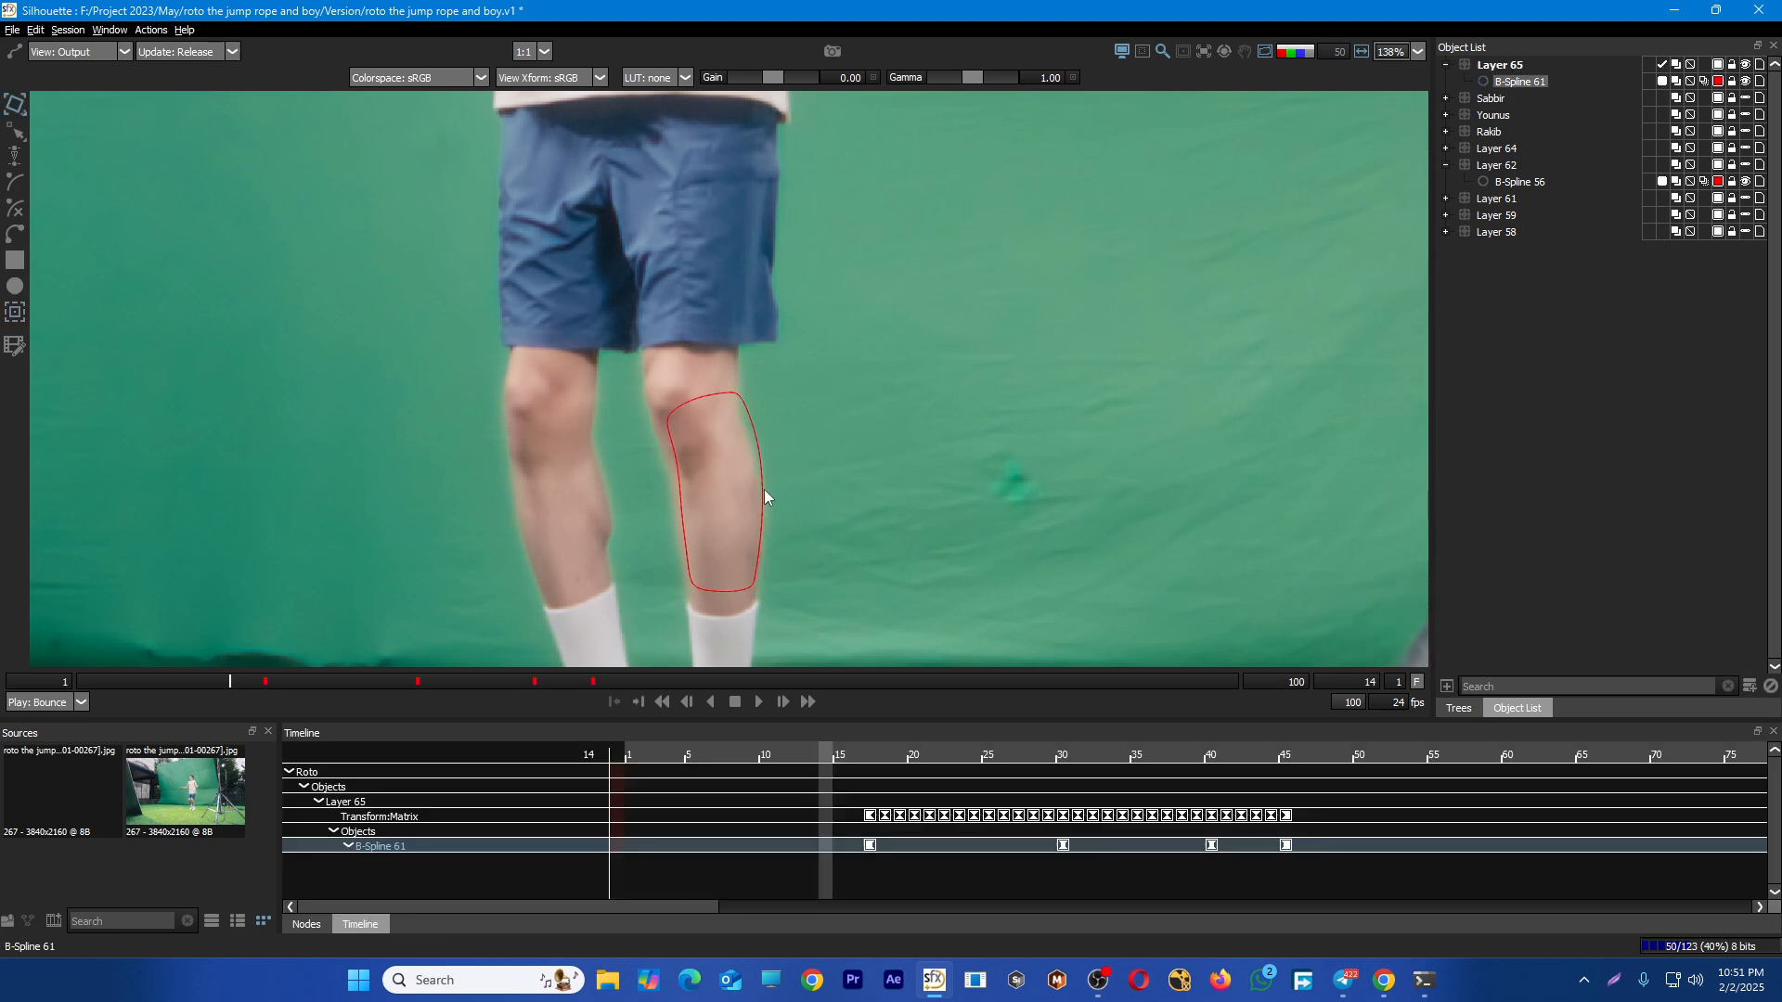
{"action": "left_click", "coordinate": [765, 492]}
{"action": "key", "text": "shift+Delete"}
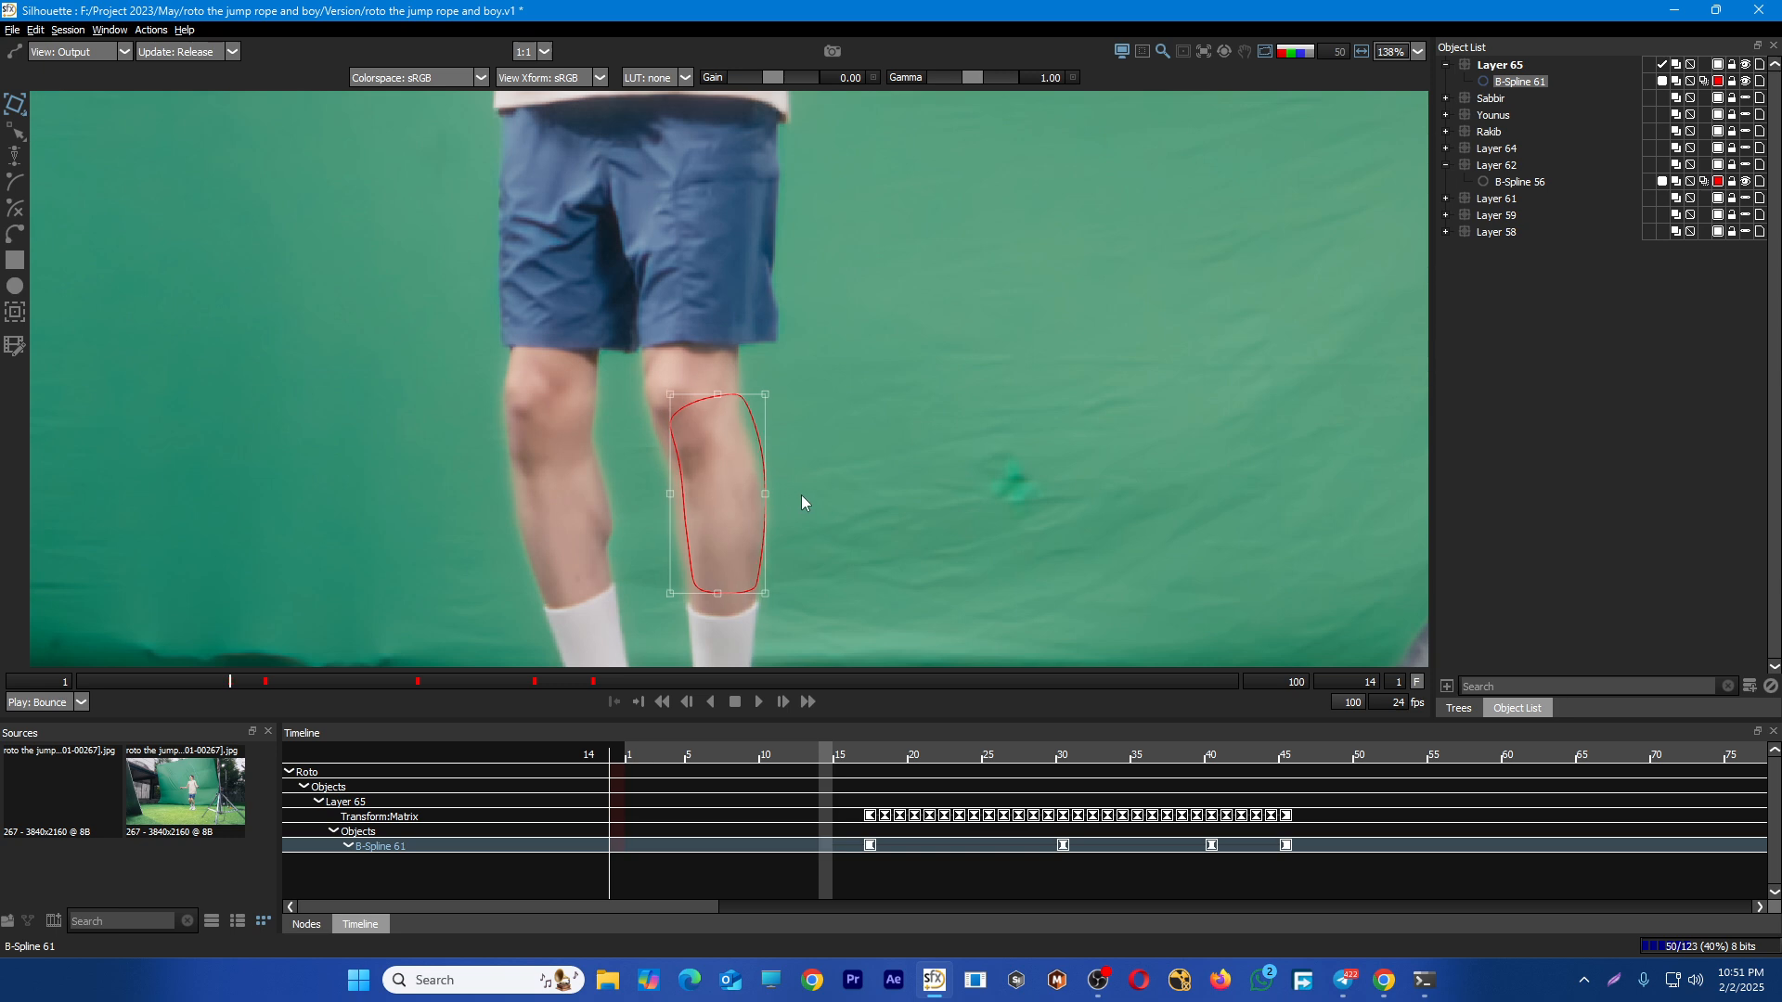
{"action": "key", "text": "shift+x"}
{"action": "key", "text": "shift+x"}
{"action": "key", "text": "shift+z"}
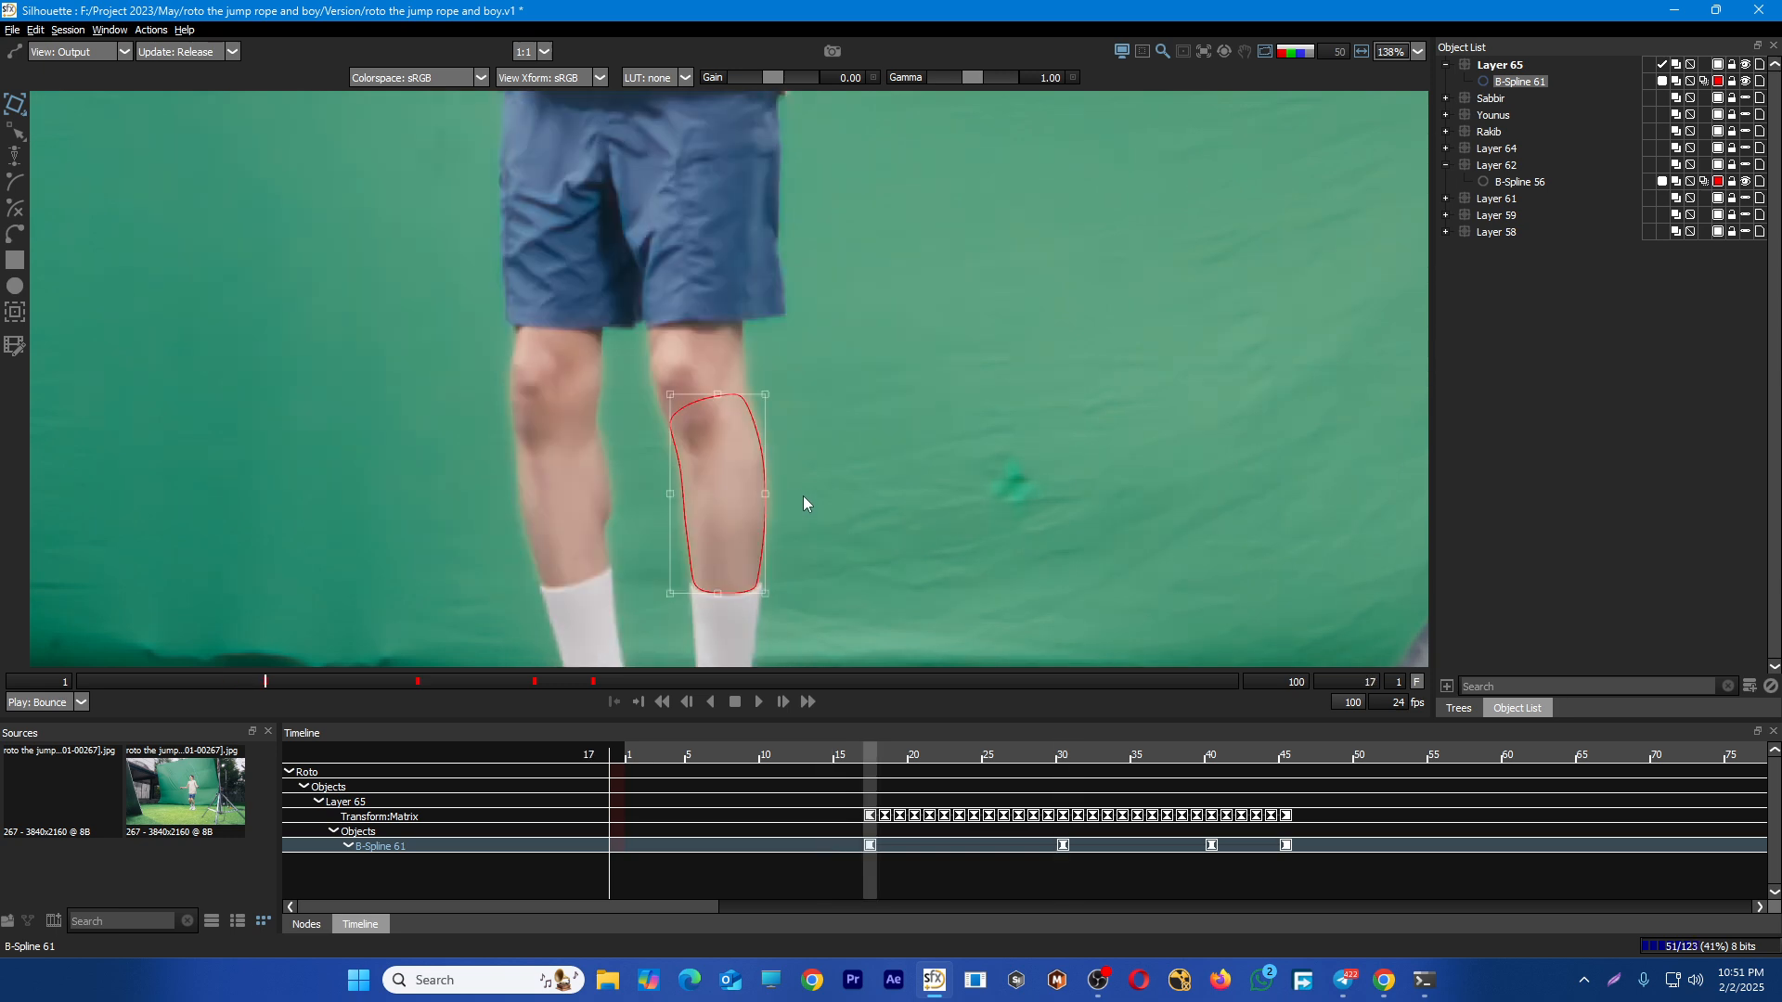
{"action": "left_click", "coordinate": [15, 312]}
{"action": "left_click", "coordinate": [689, 787]}
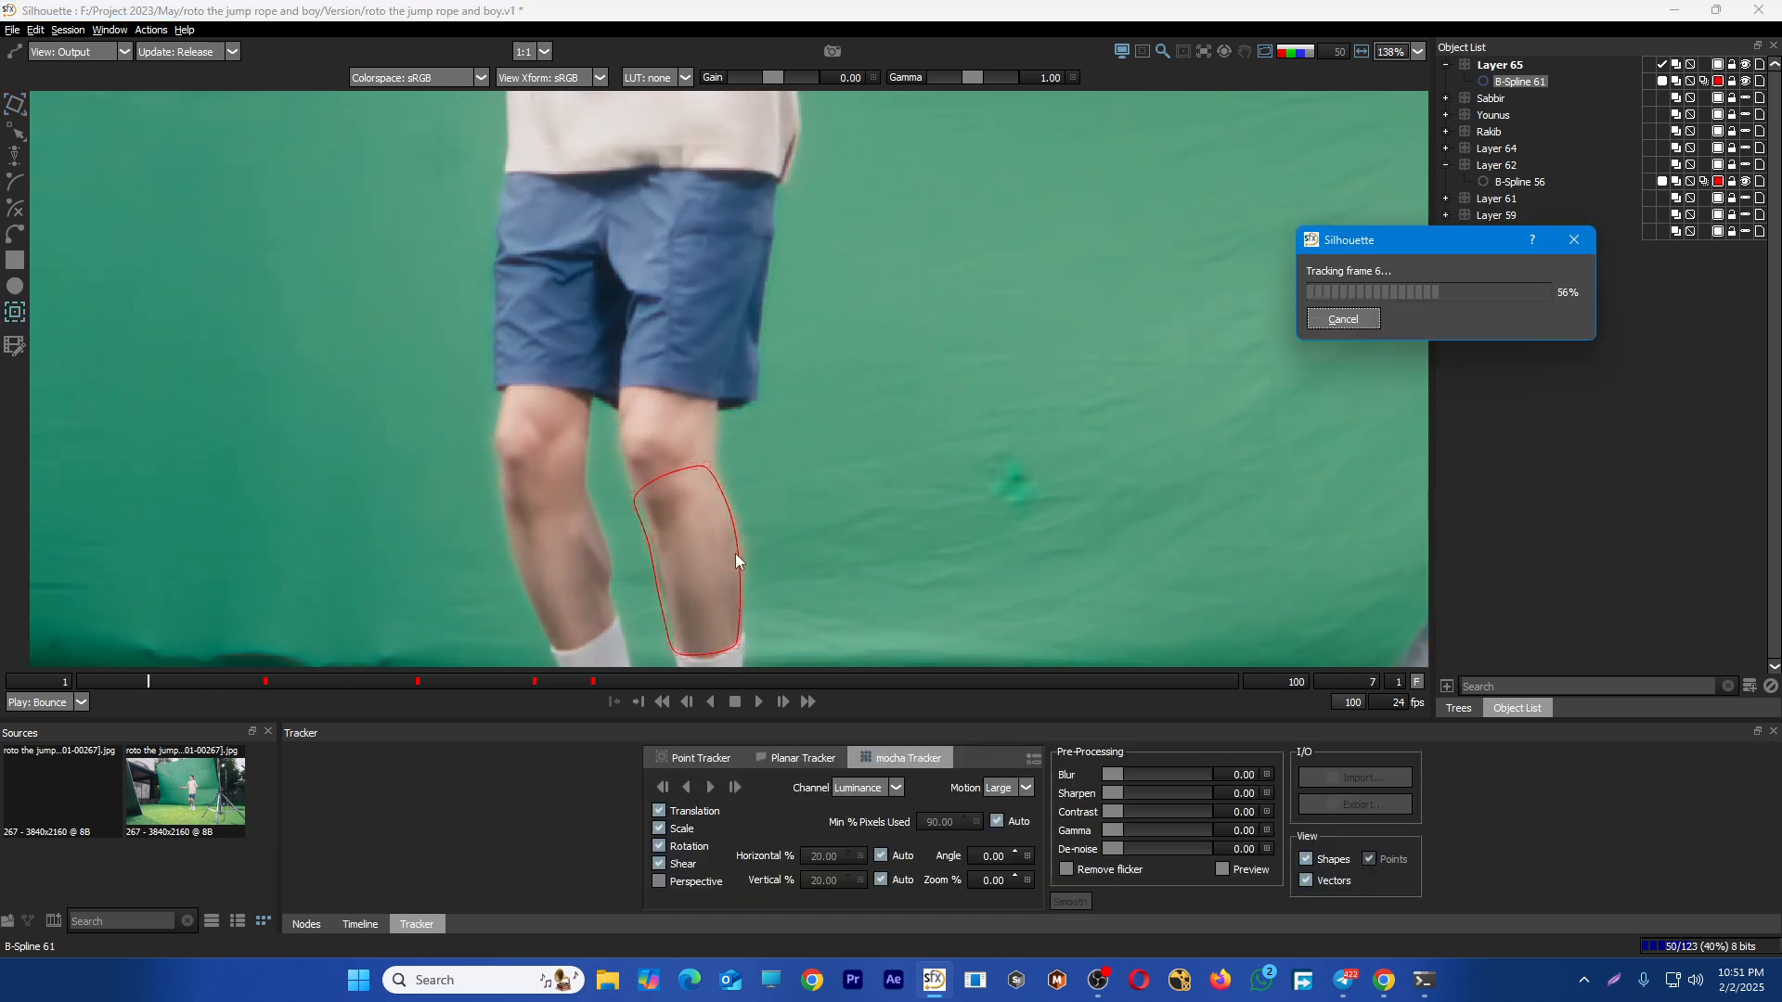
{"action": "scroll", "coordinate": [823, 343], "scroll_direction": "down", "scroll_amount": 3}
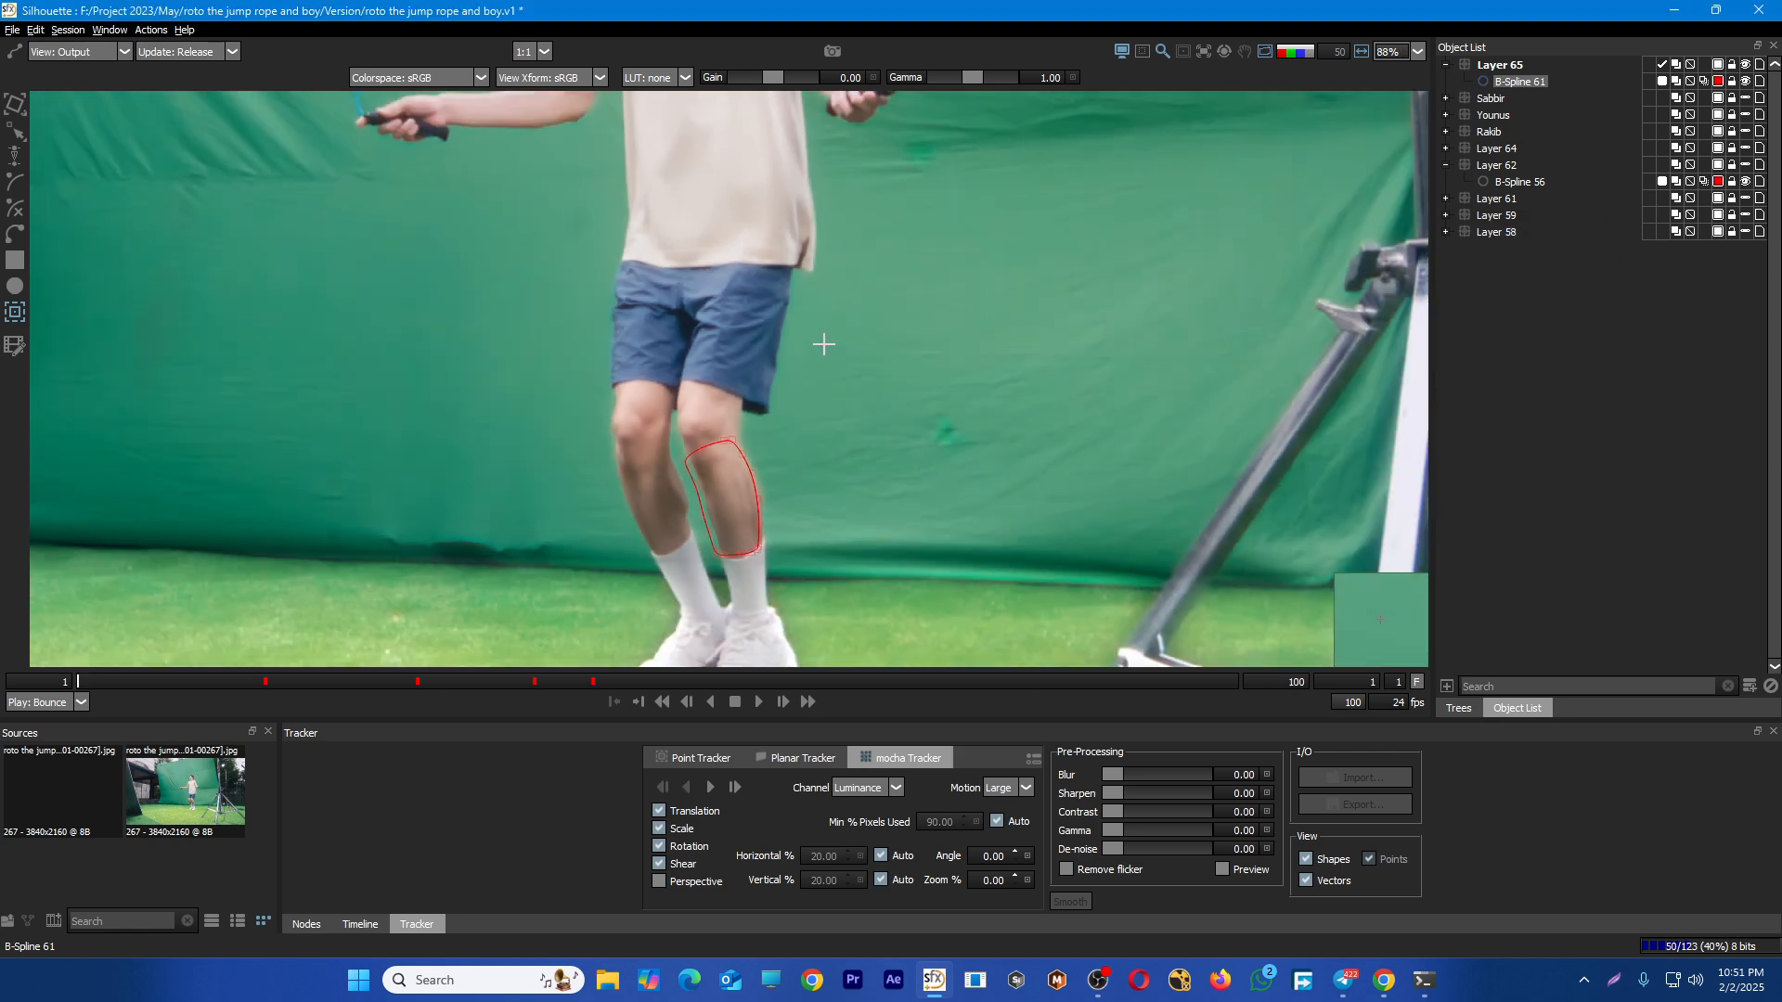
{"action": "key", "text": "ctrl+s"}
Transform the lower-leg spline on frame 1 by its bounding box to fit between knee and sock, and save the project
{"action": "scroll", "coordinate": [796, 510], "scroll_direction": "up", "scroll_amount": 1}
{"action": "key", "text": "t"}
{"action": "scroll", "coordinate": [726, 566], "scroll_direction": "up", "scroll_amount": 3}
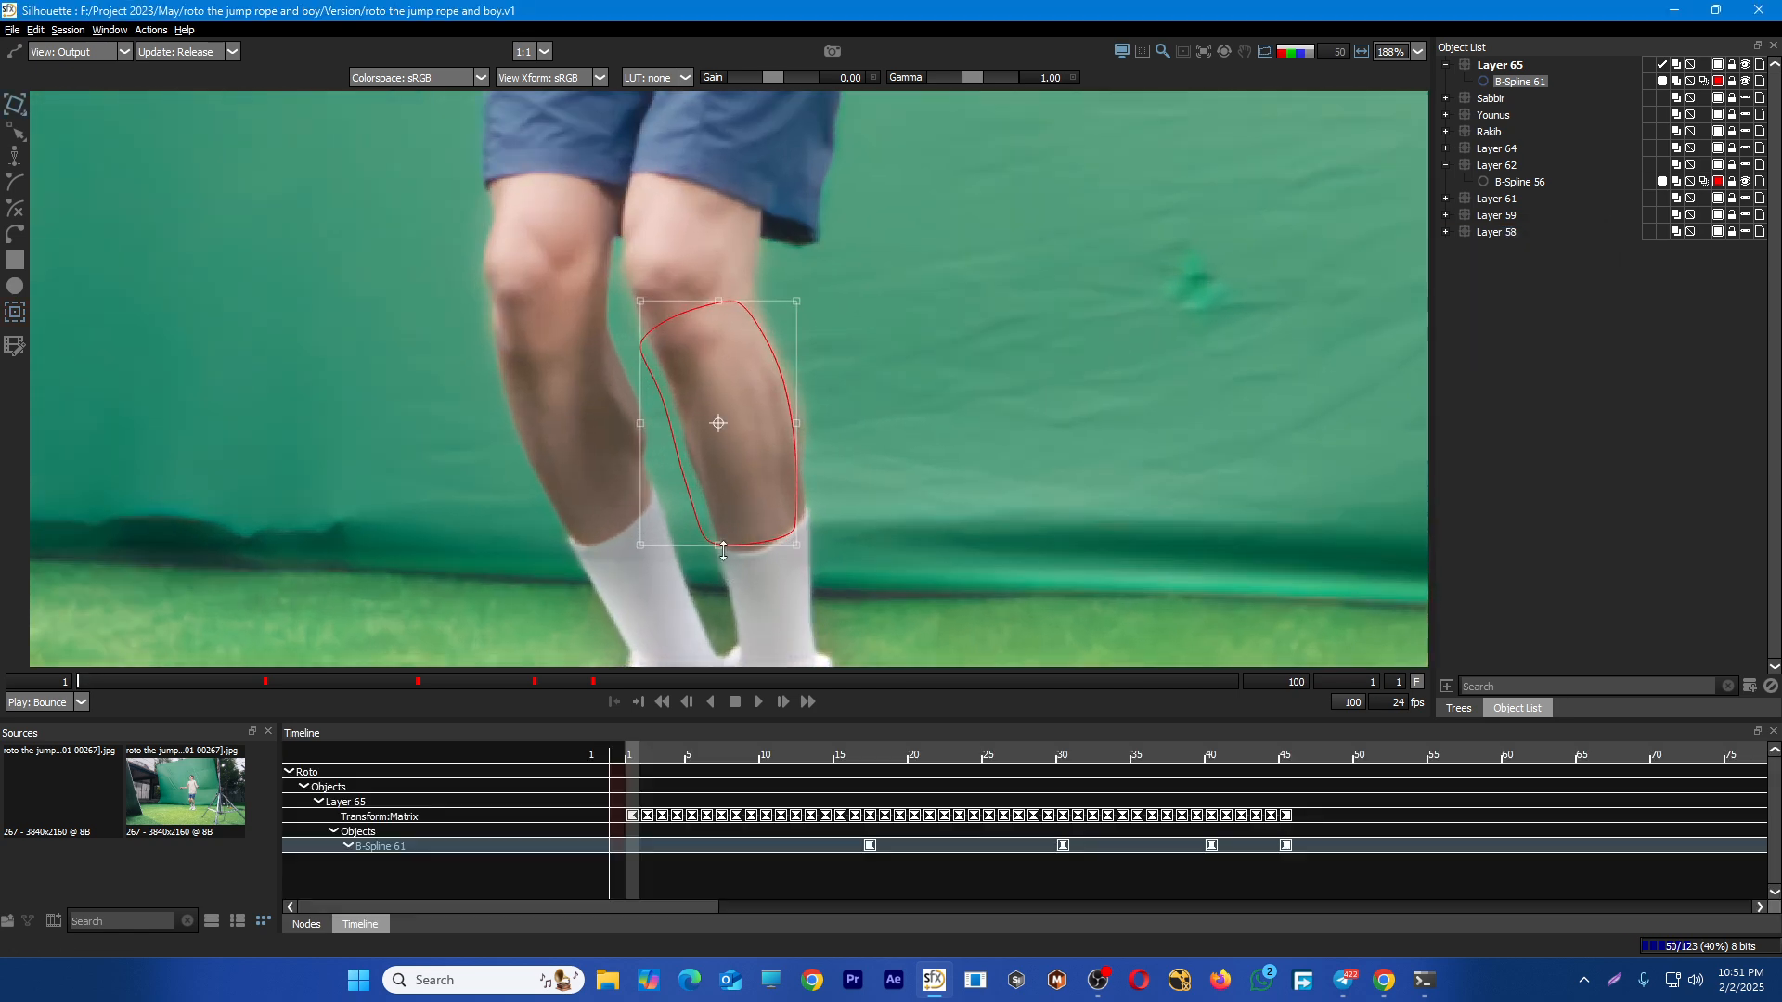
{"action": "left_click_drag", "start_coordinate": [605, 544], "coordinate": [633, 563]}
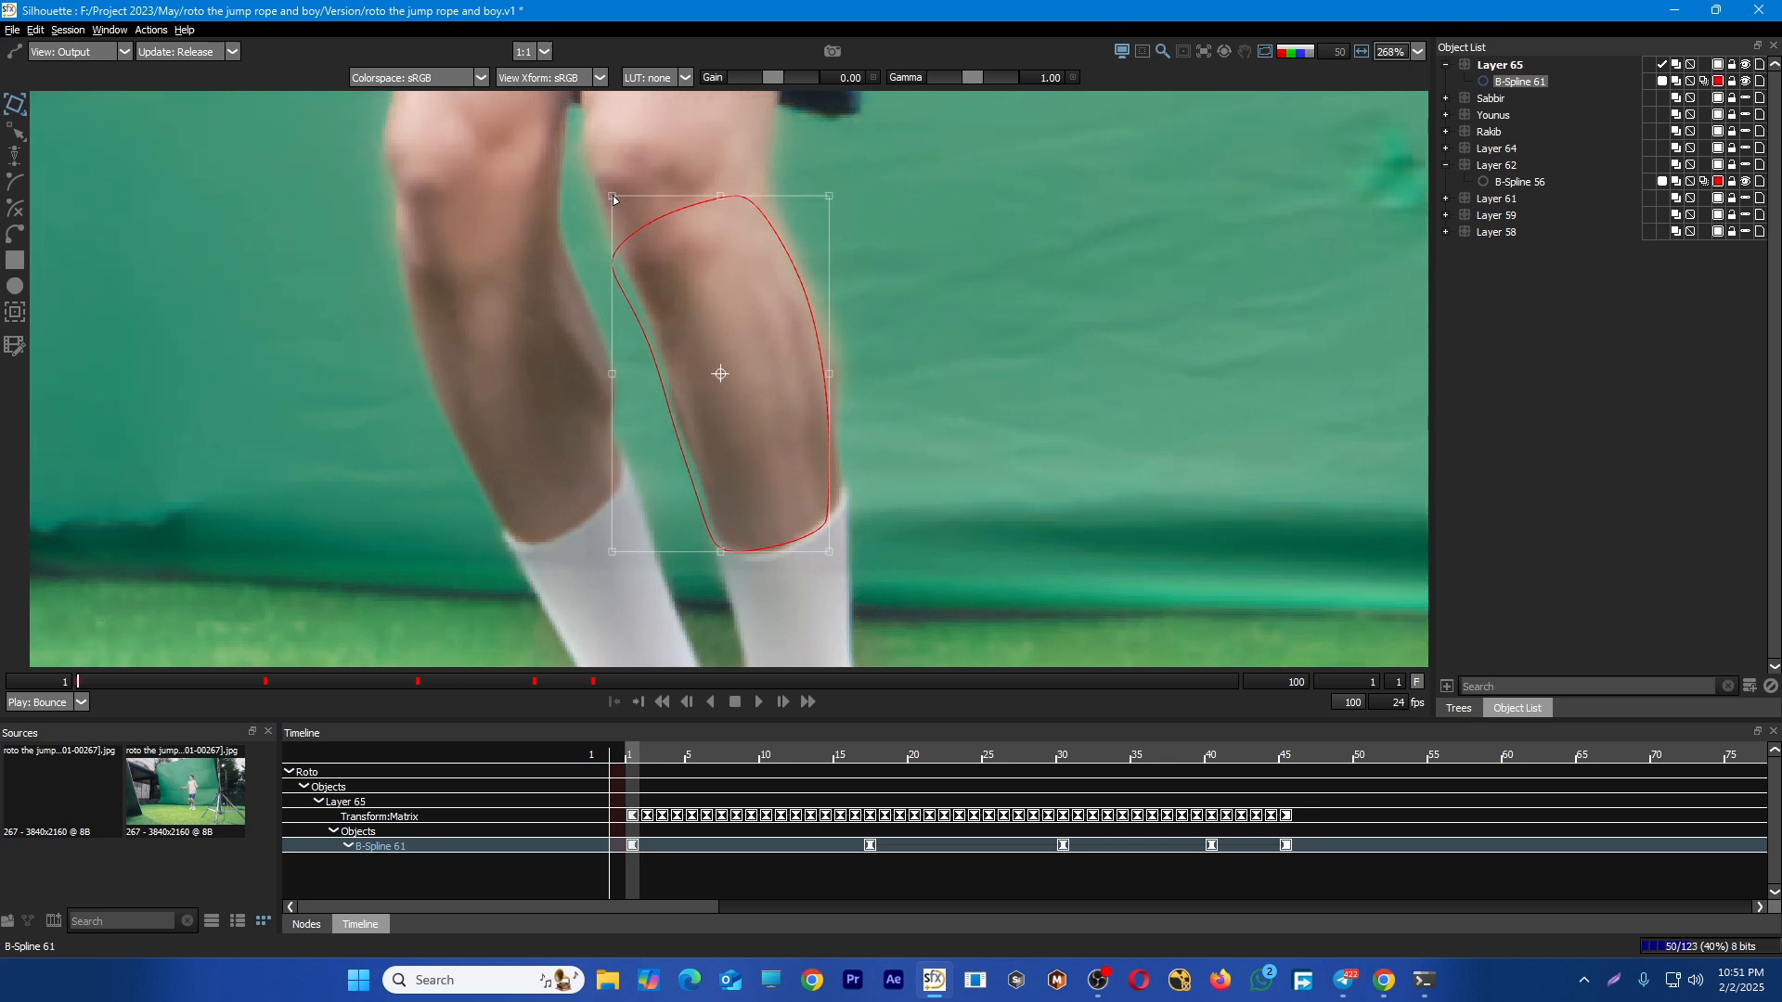
{"action": "left_click_drag", "start_coordinate": [612, 195], "coordinate": [624, 192]}
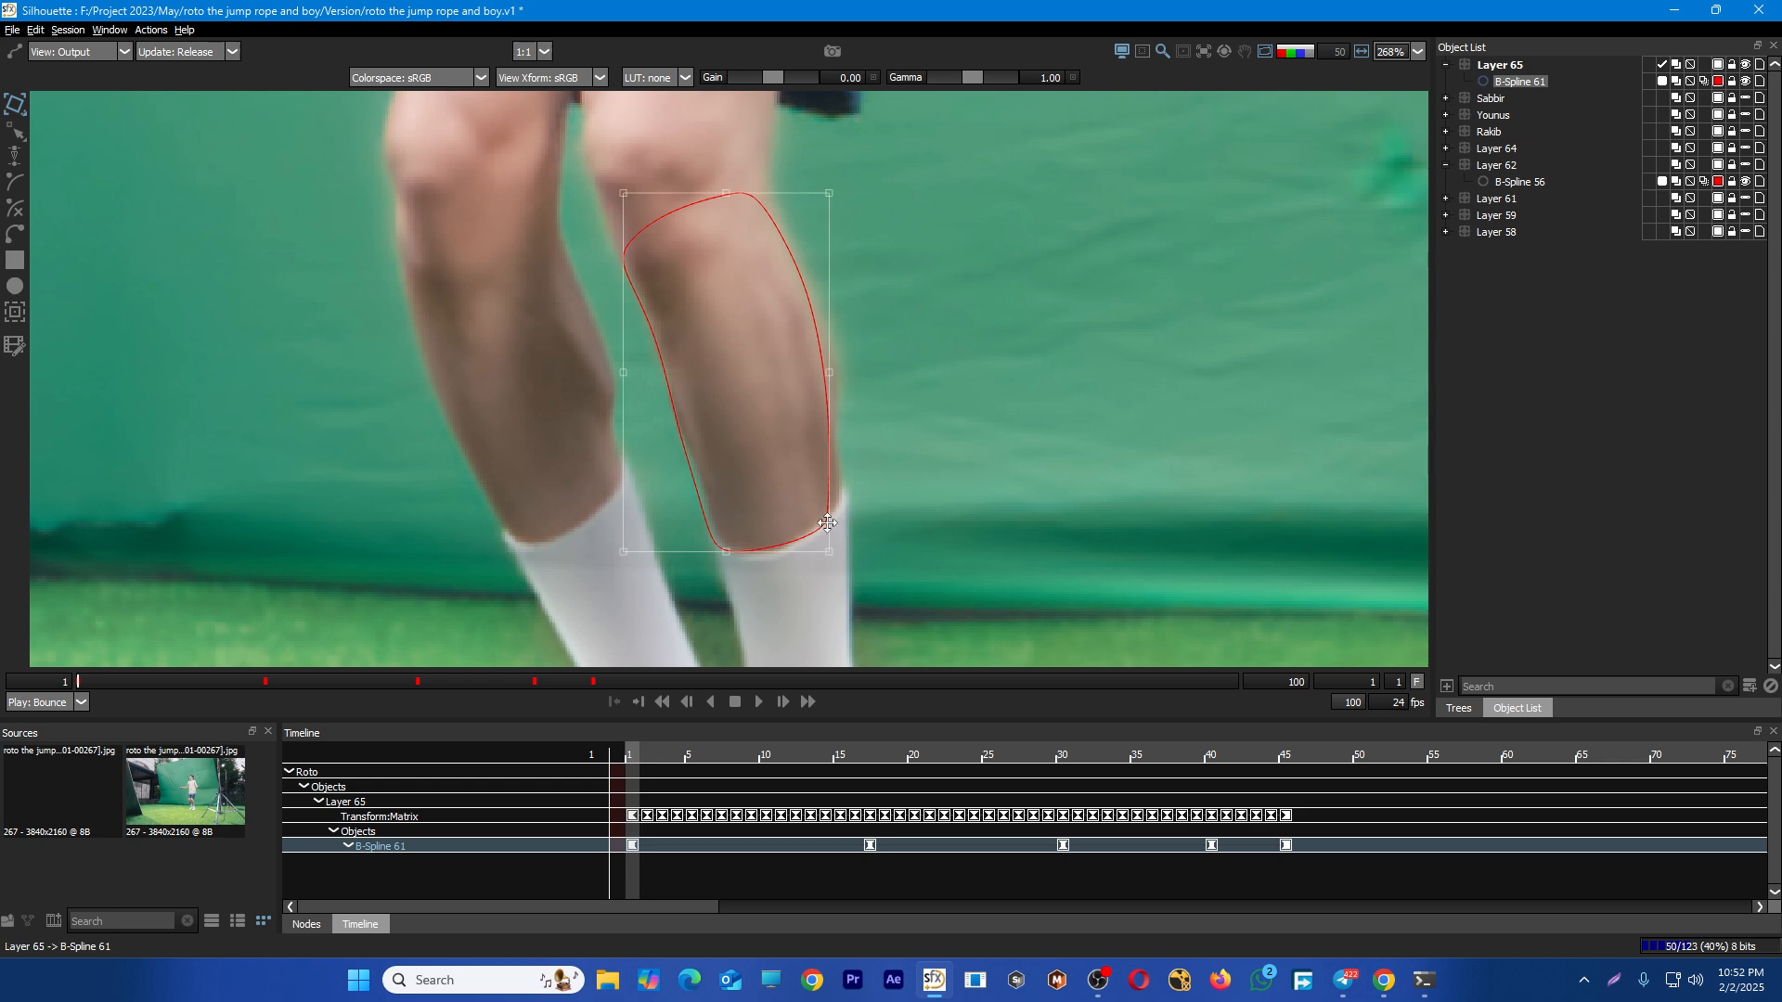
{"action": "mouse_move", "coordinate": [828, 546]}
{"action": "left_mouse_down"}
{"action": "mouse_move", "coordinate": [852, 543]}
{"action": "mouse_move", "coordinate": [836, 540]}
{"action": "left_mouse_up"}
{"action": "key", "text": "ctrl+s"}
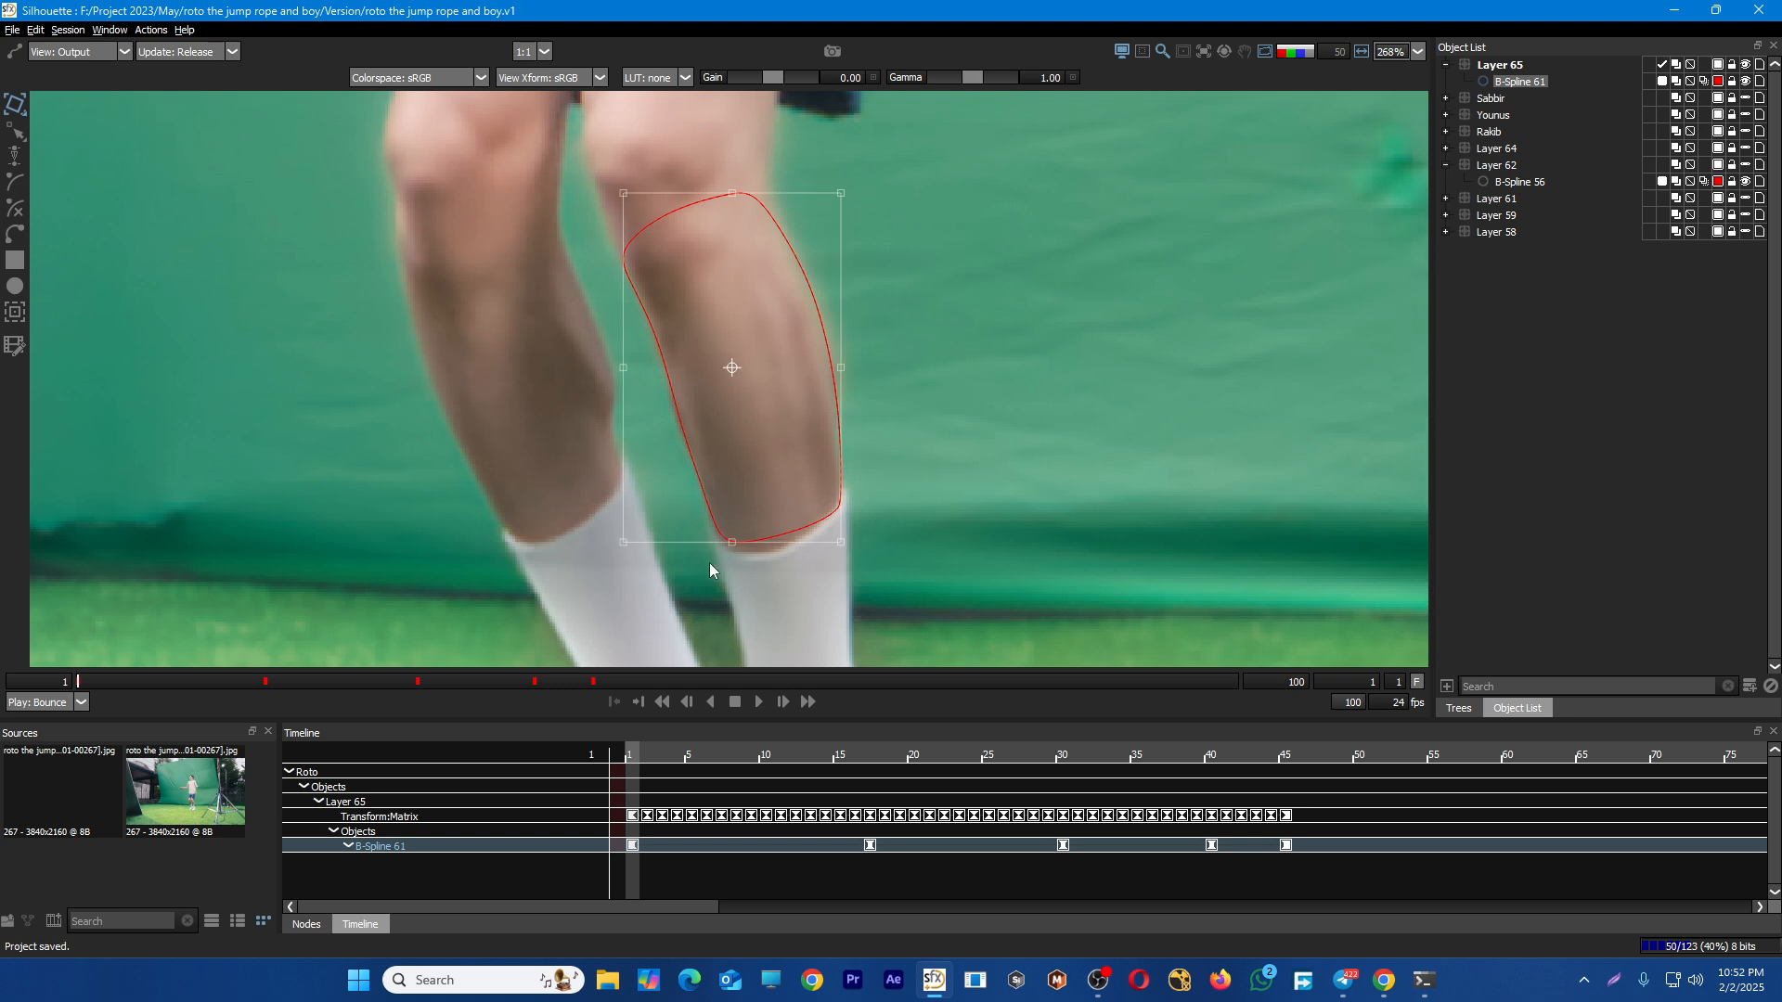
Reshape the lower-leg spline on frame 1, adjusting its points at the sock edge and along both sides of the calf
{"action": "key", "text": "r"}
{"action": "scroll", "coordinate": [709, 562], "scroll_direction": "up", "scroll_amount": 1}
{"action": "left_click_drag", "start_coordinate": [717, 568], "coordinate": [772, 516]}
{"action": "left_click_drag", "start_coordinate": [750, 542], "coordinate": [802, 544]}
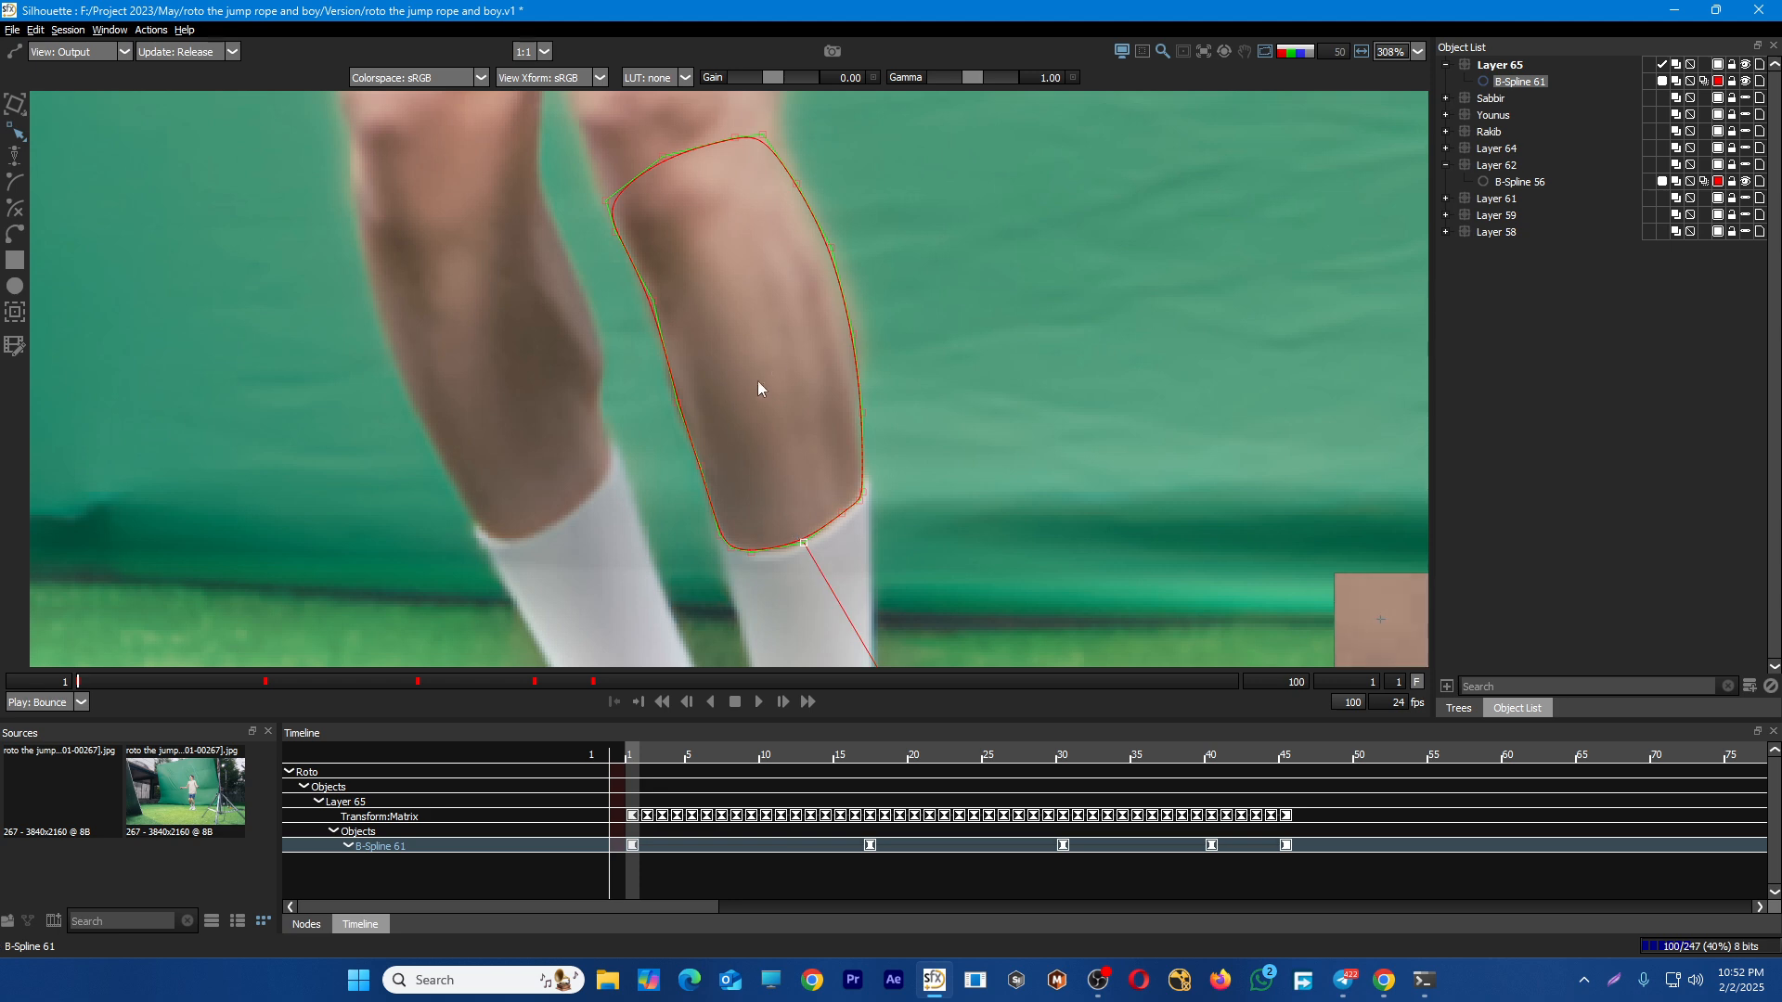
{"action": "left_click", "coordinate": [675, 402]}
{"action": "left_click_drag", "start_coordinate": [683, 222], "coordinate": [598, 318]}
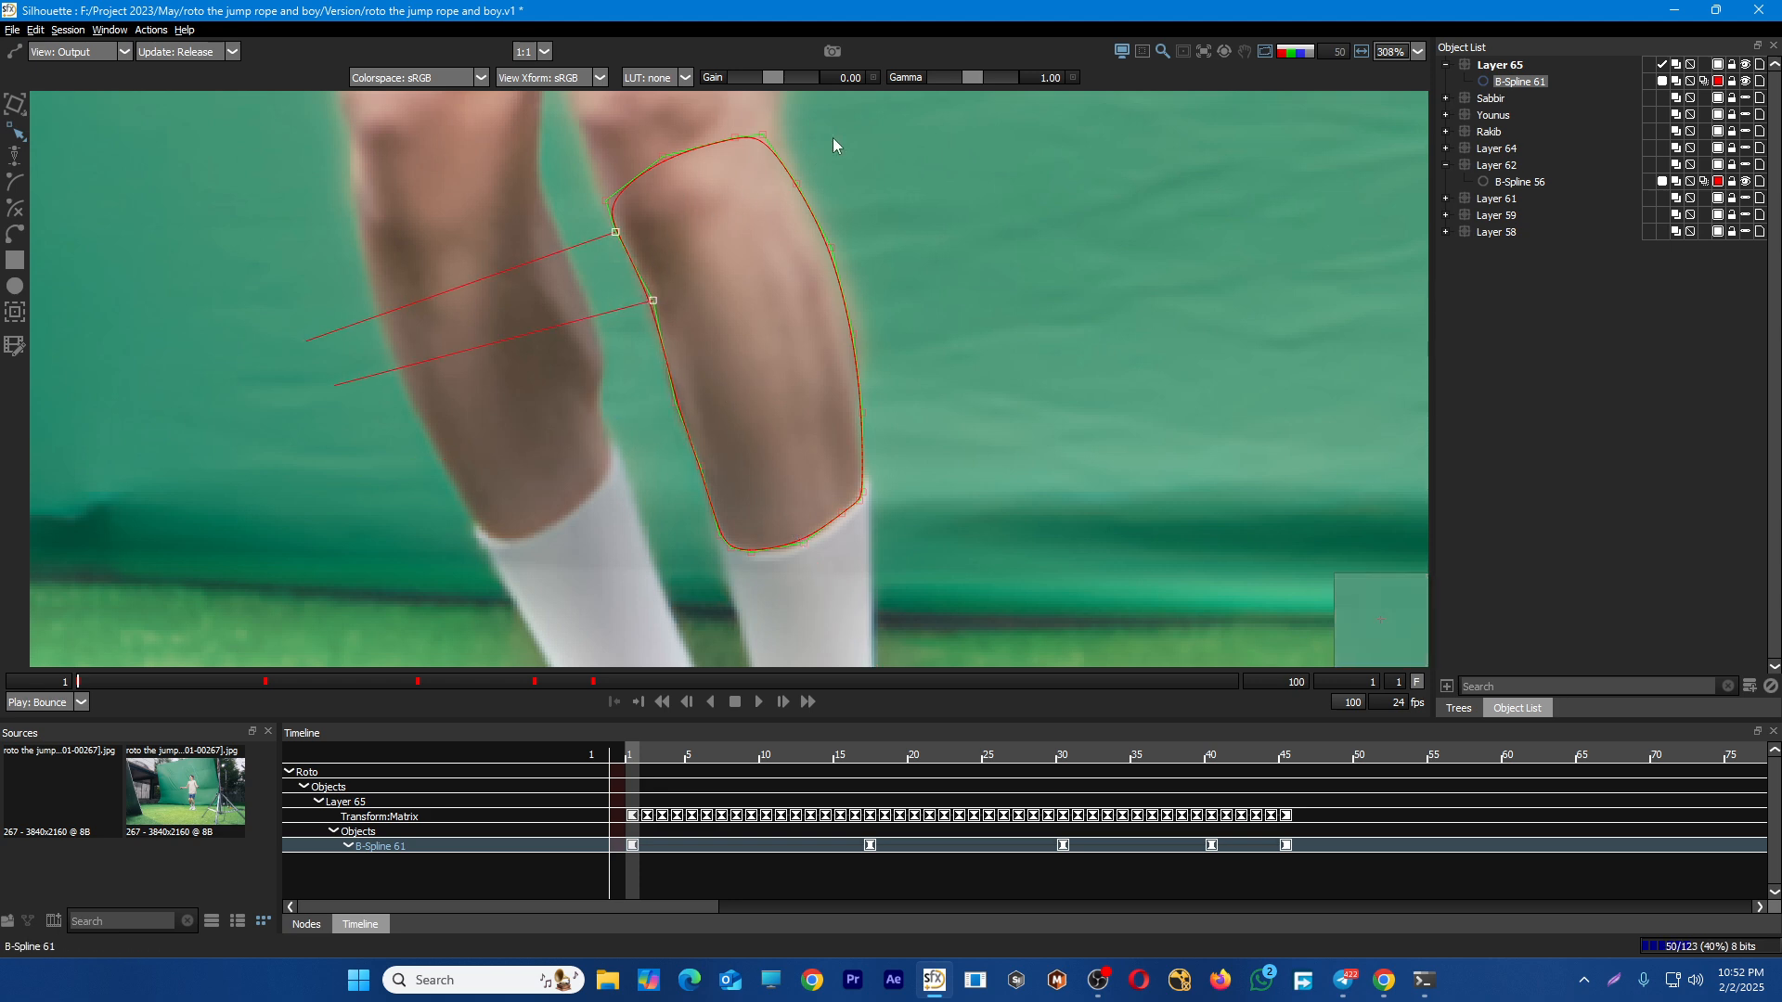
{"action": "left_click_drag", "start_coordinate": [877, 158], "coordinate": [786, 336]}
{"action": "key", "text": "Left"}
{"action": "left_click_drag", "start_coordinate": [809, 395], "coordinate": [929, 284]}
{"action": "key", "text": "Left"}
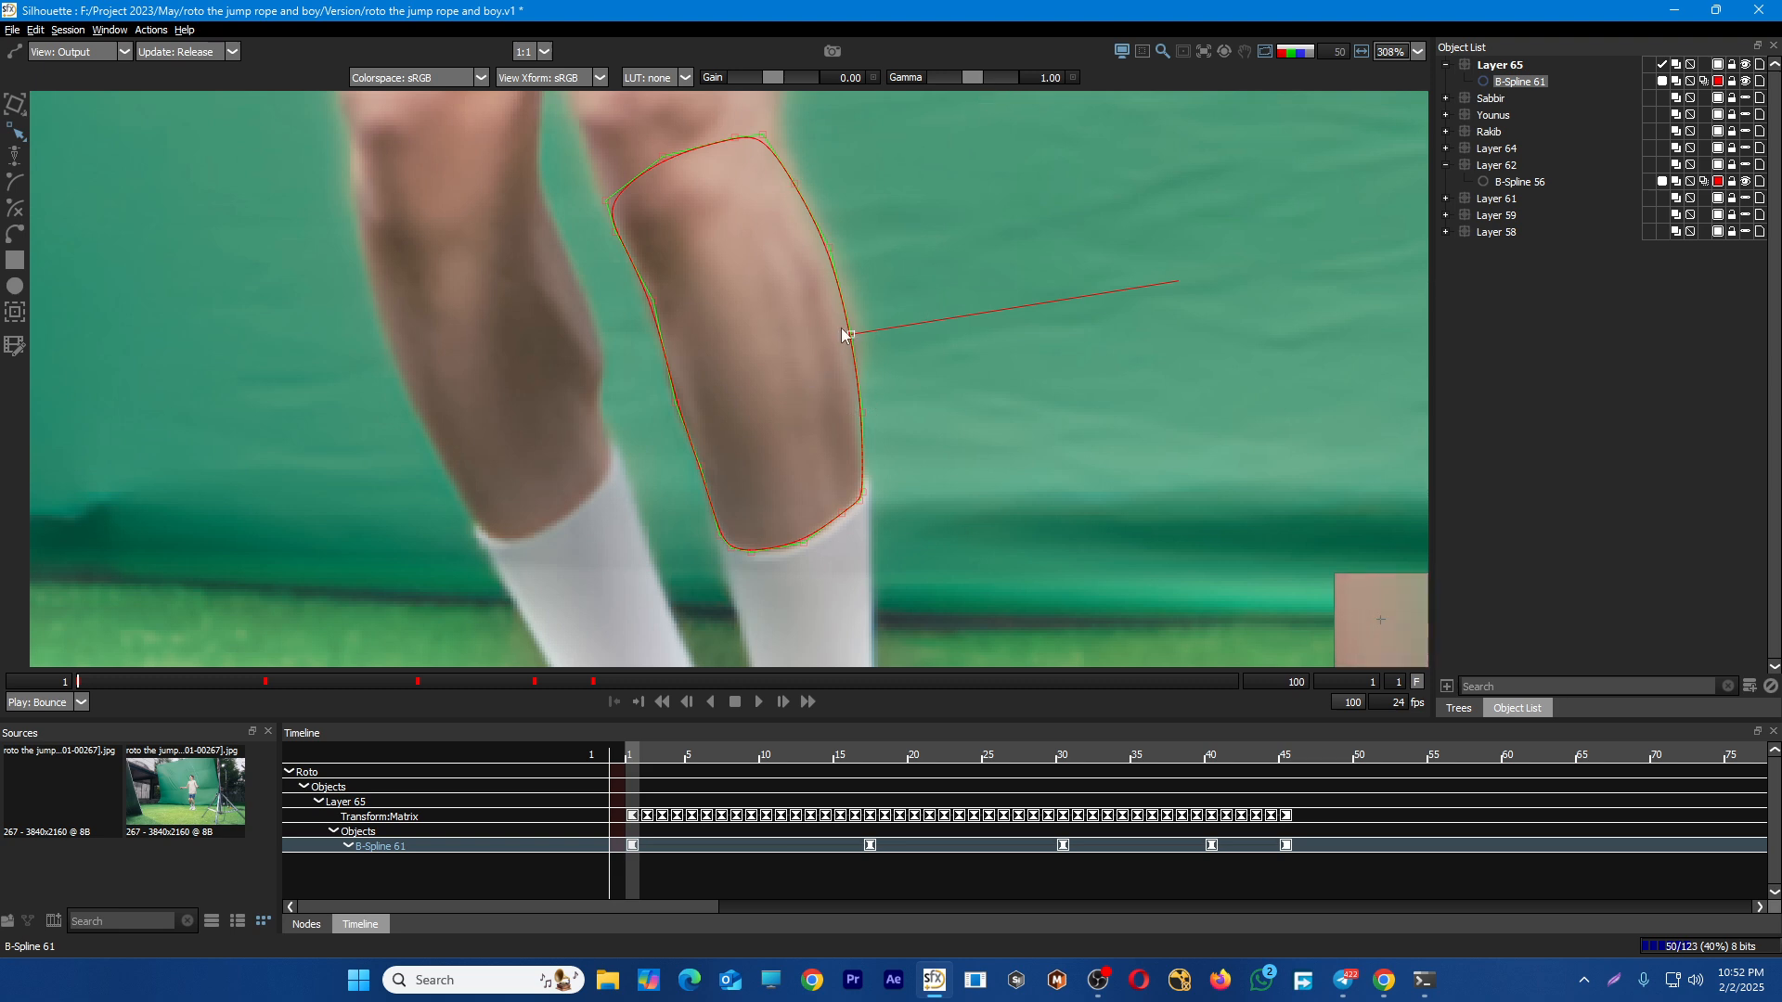
{"action": "left_click_drag", "start_coordinate": [851, 334], "coordinate": [852, 325]}
{"action": "left_click", "coordinate": [807, 354]}
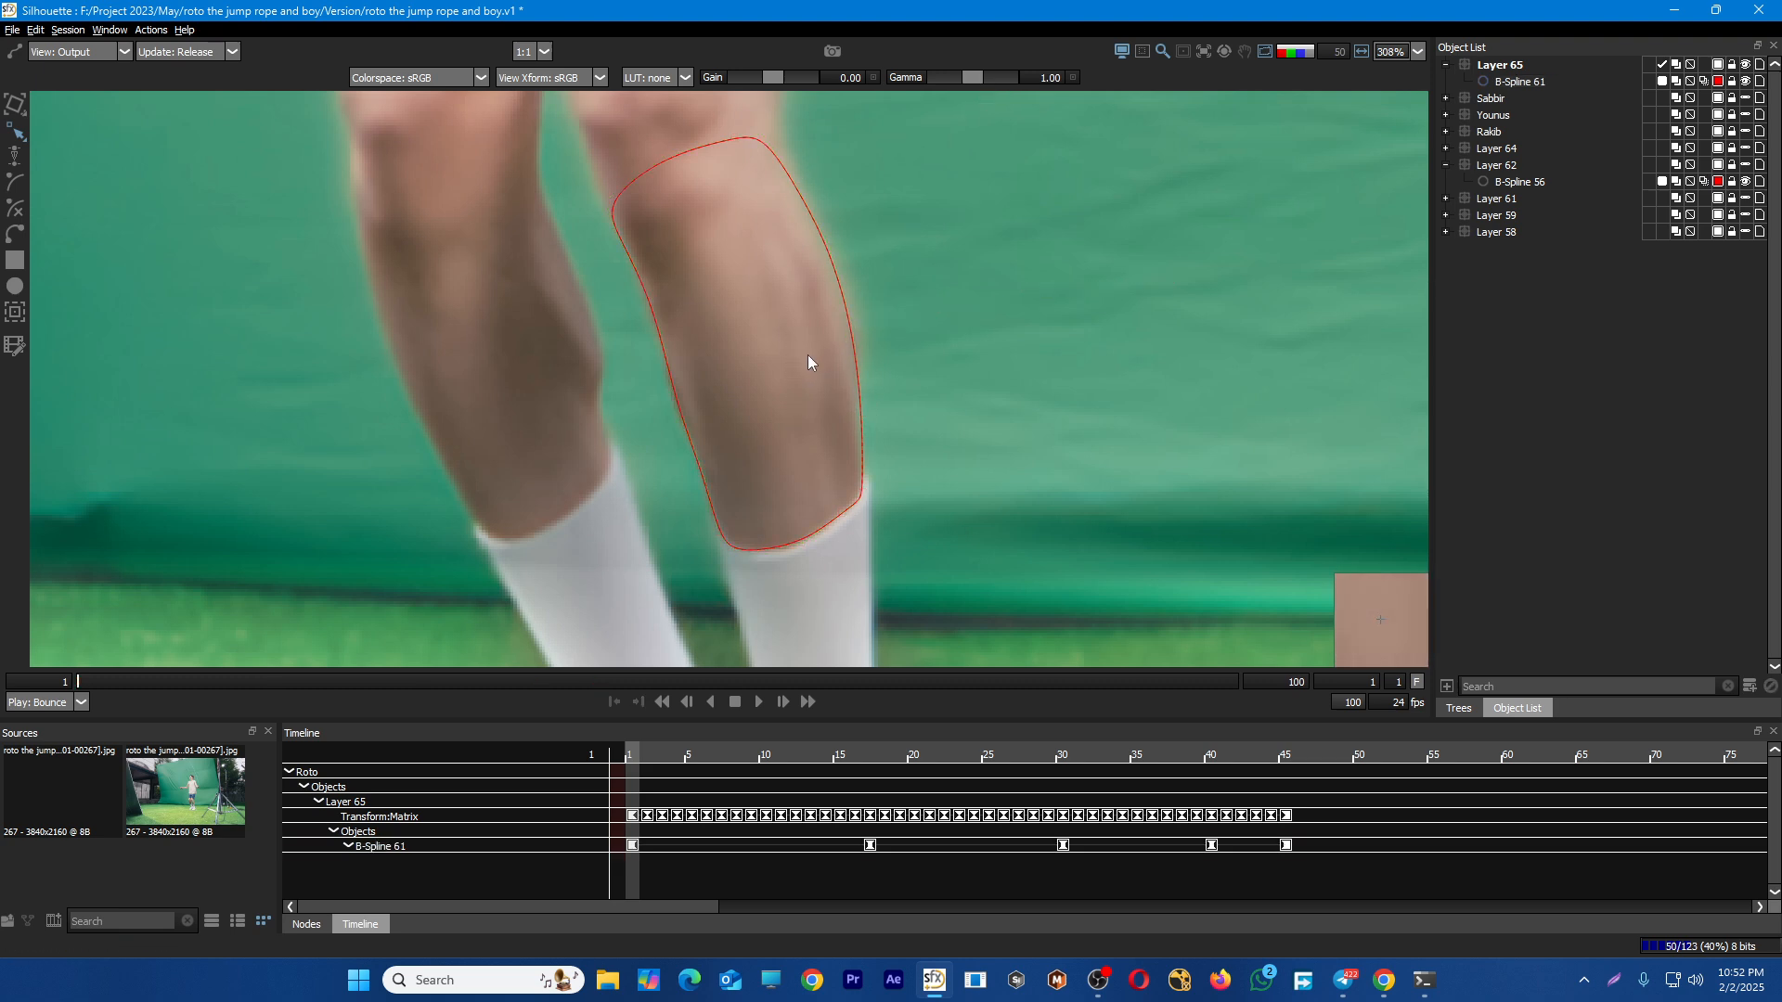
Refine the lower-leg spline on frame 8, adjusting its points below the knee and along both sides of the calf
{"action": "scroll", "coordinate": [808, 355], "scroll_direction": "down", "scroll_amount": 1}
{"action": "key", "text": "x"}
{"action": "key", "text": "x"}
{"action": "key", "text": "x"}
{"action": "key", "text": "x"}
{"action": "key", "text": "x"}
{"action": "key", "text": "x"}
{"action": "key", "text": "x"}
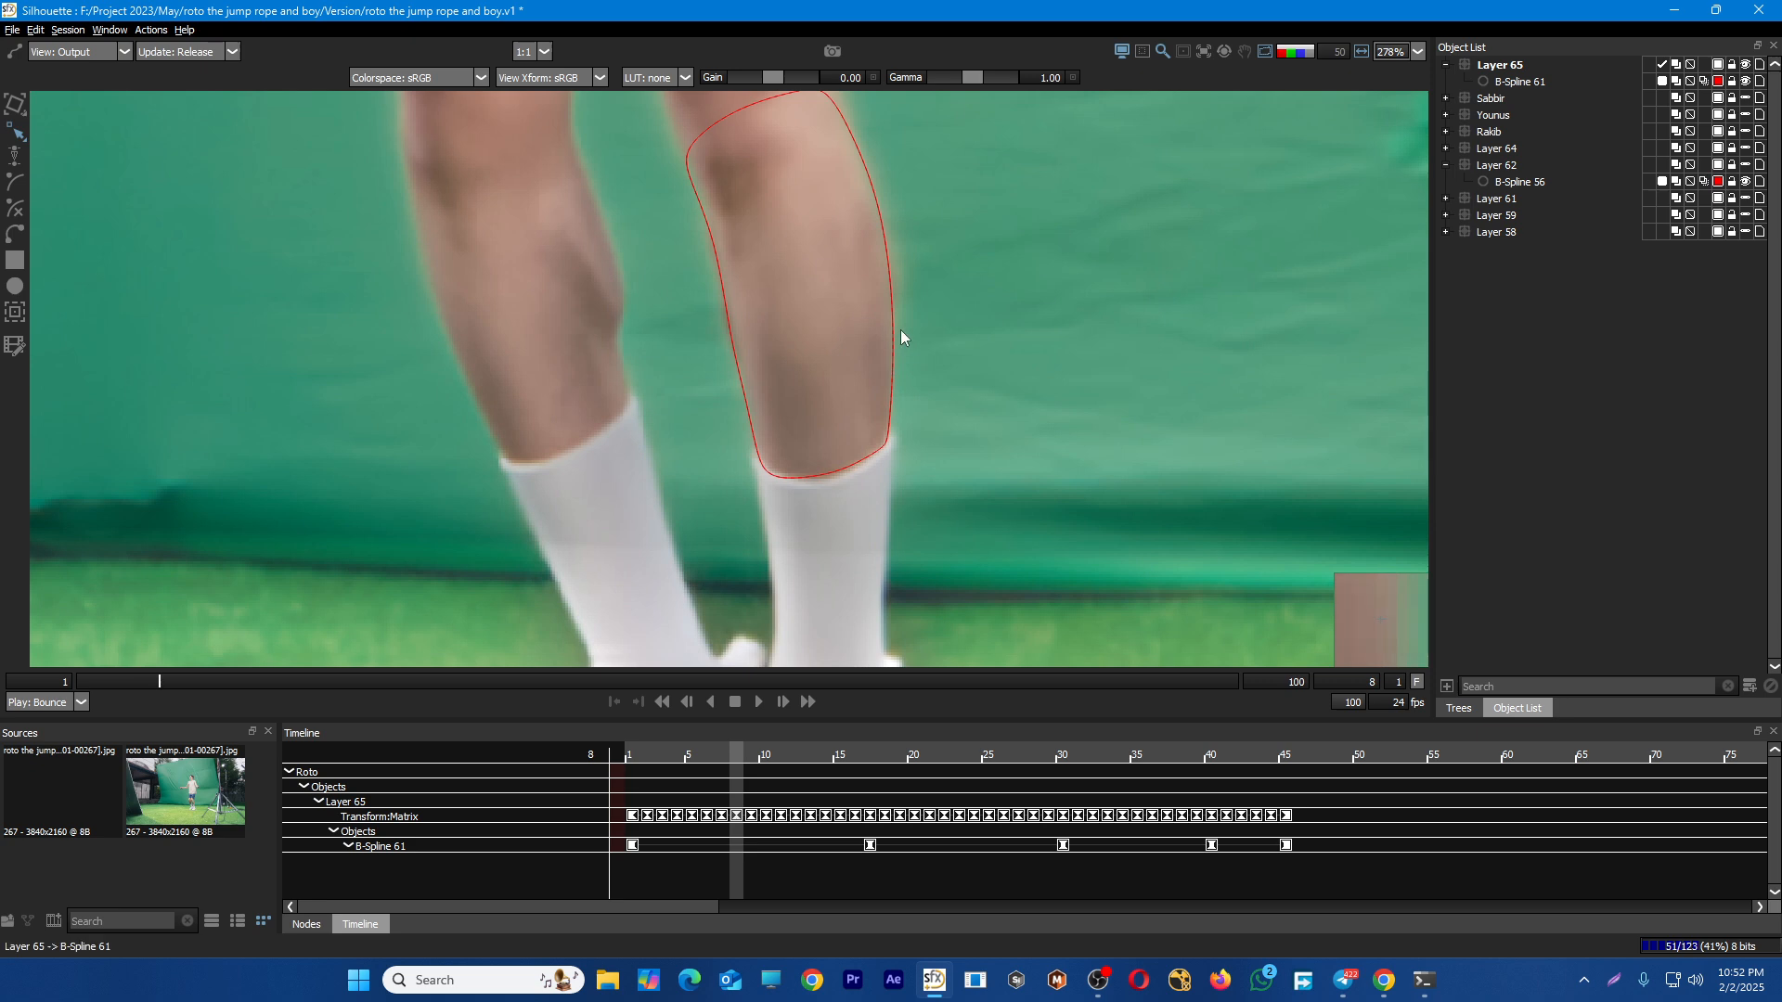
{"action": "left_click", "coordinate": [891, 276]}
{"action": "scroll", "coordinate": [682, 198], "scroll_direction": "up", "scroll_amount": 1}
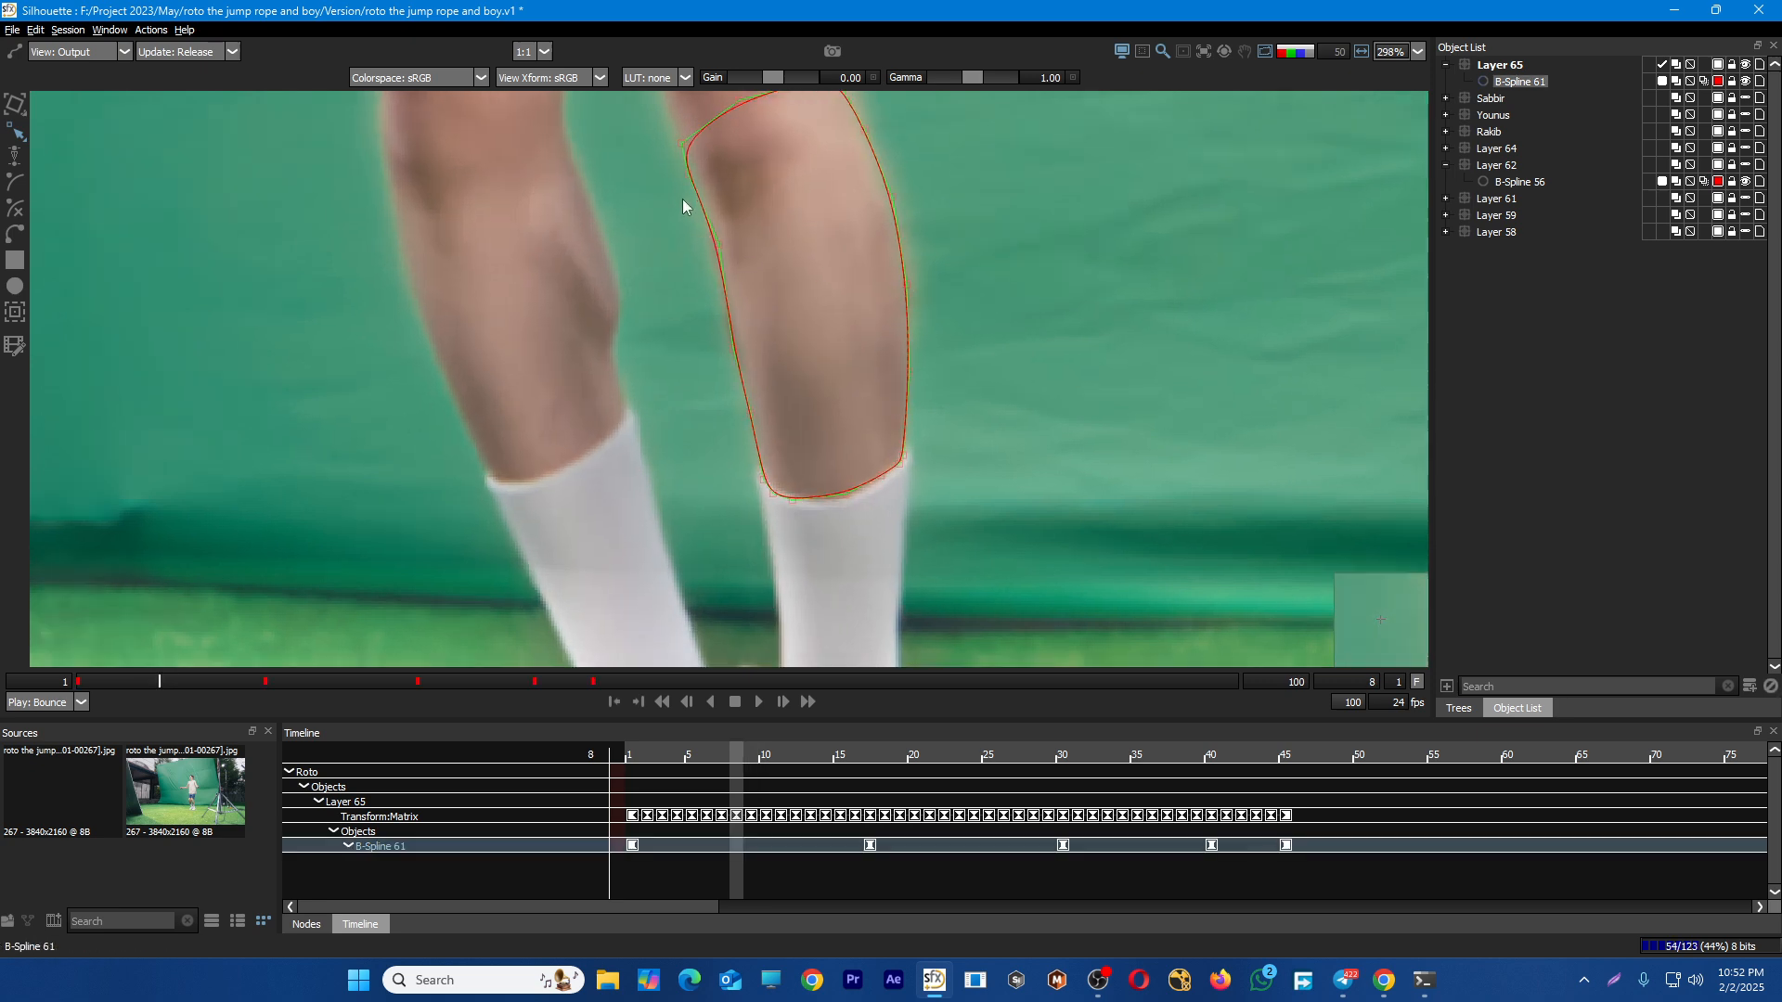
{"action": "left_click", "coordinate": [696, 169]}
{"action": "left_click_drag", "start_coordinate": [695, 167], "coordinate": [698, 169]}
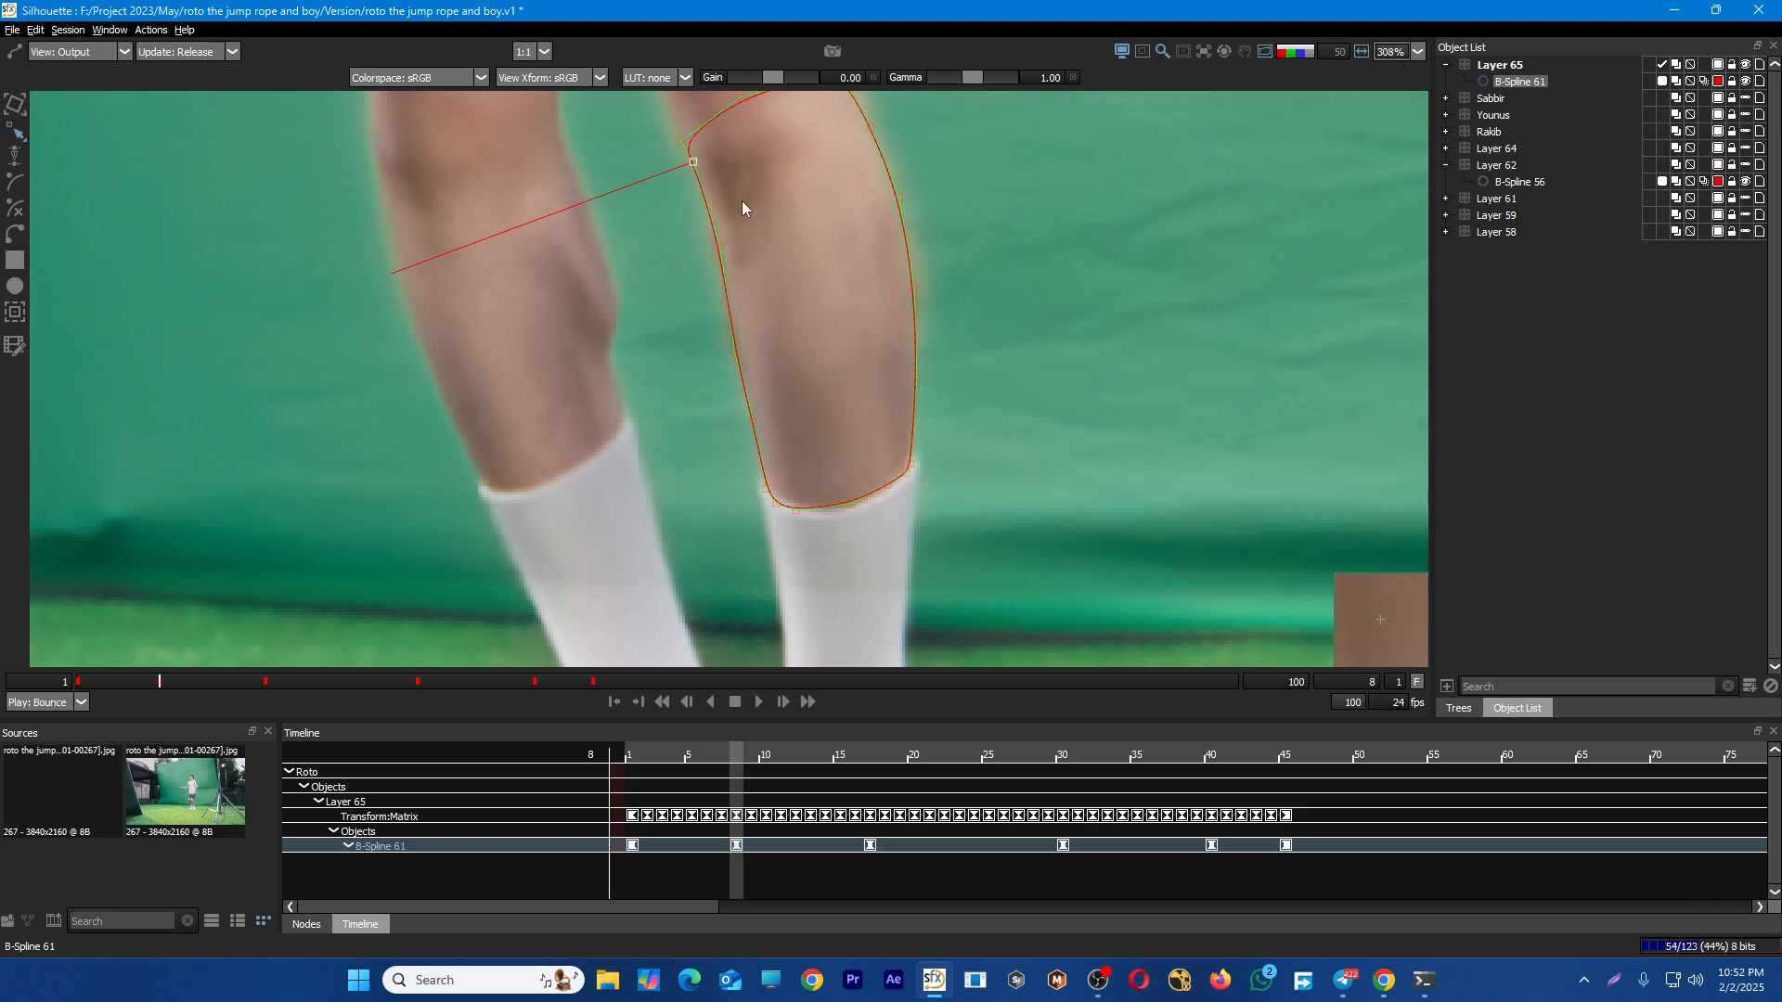
{"action": "left_click_drag", "start_coordinate": [762, 222], "coordinate": [668, 274]}
{"action": "left_click_drag", "start_coordinate": [776, 325], "coordinate": [715, 508]}
{"action": "left_click_drag", "start_coordinate": [970, 232], "coordinate": [852, 403]}
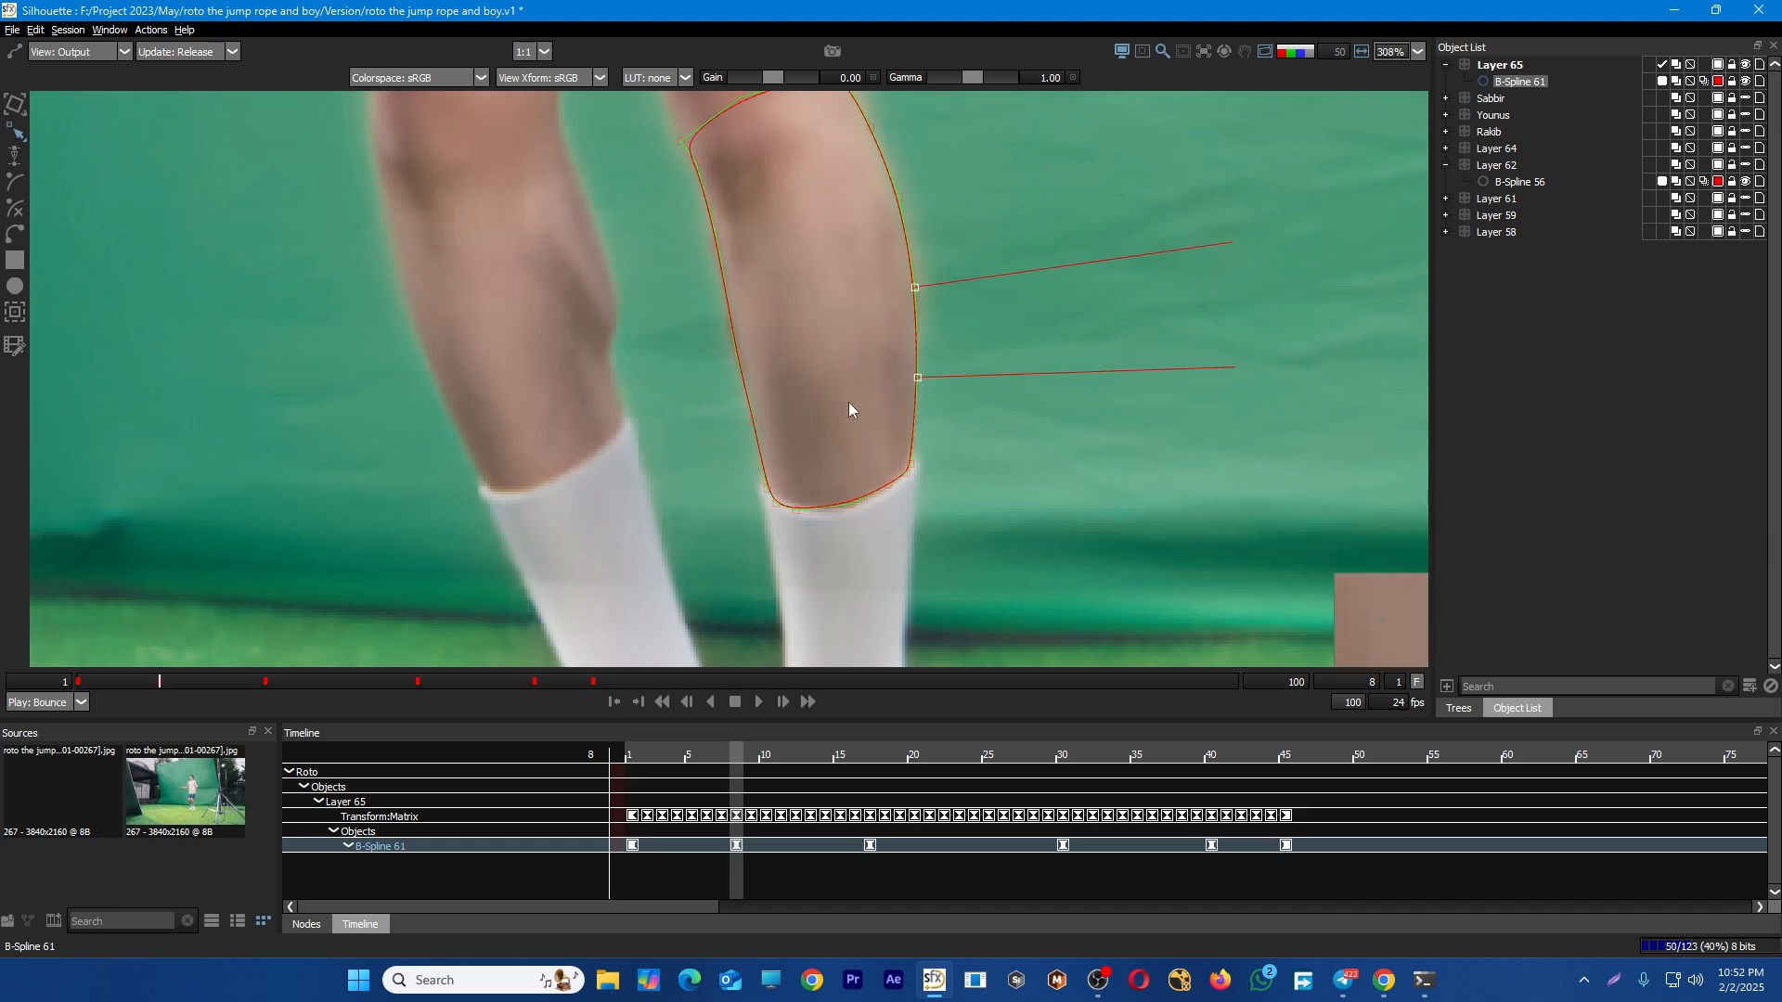
Step through the lower-leg spline's remaining keyframes to frame 45, checking the fit, and deselect it
{"action": "key", "text": "shift+x"}
{"action": "key", "text": "shift+x"}
{"action": "key", "text": "shift+x"}
{"action": "scroll", "coordinate": [933, 505], "scroll_direction": "down", "scroll_amount": 5}
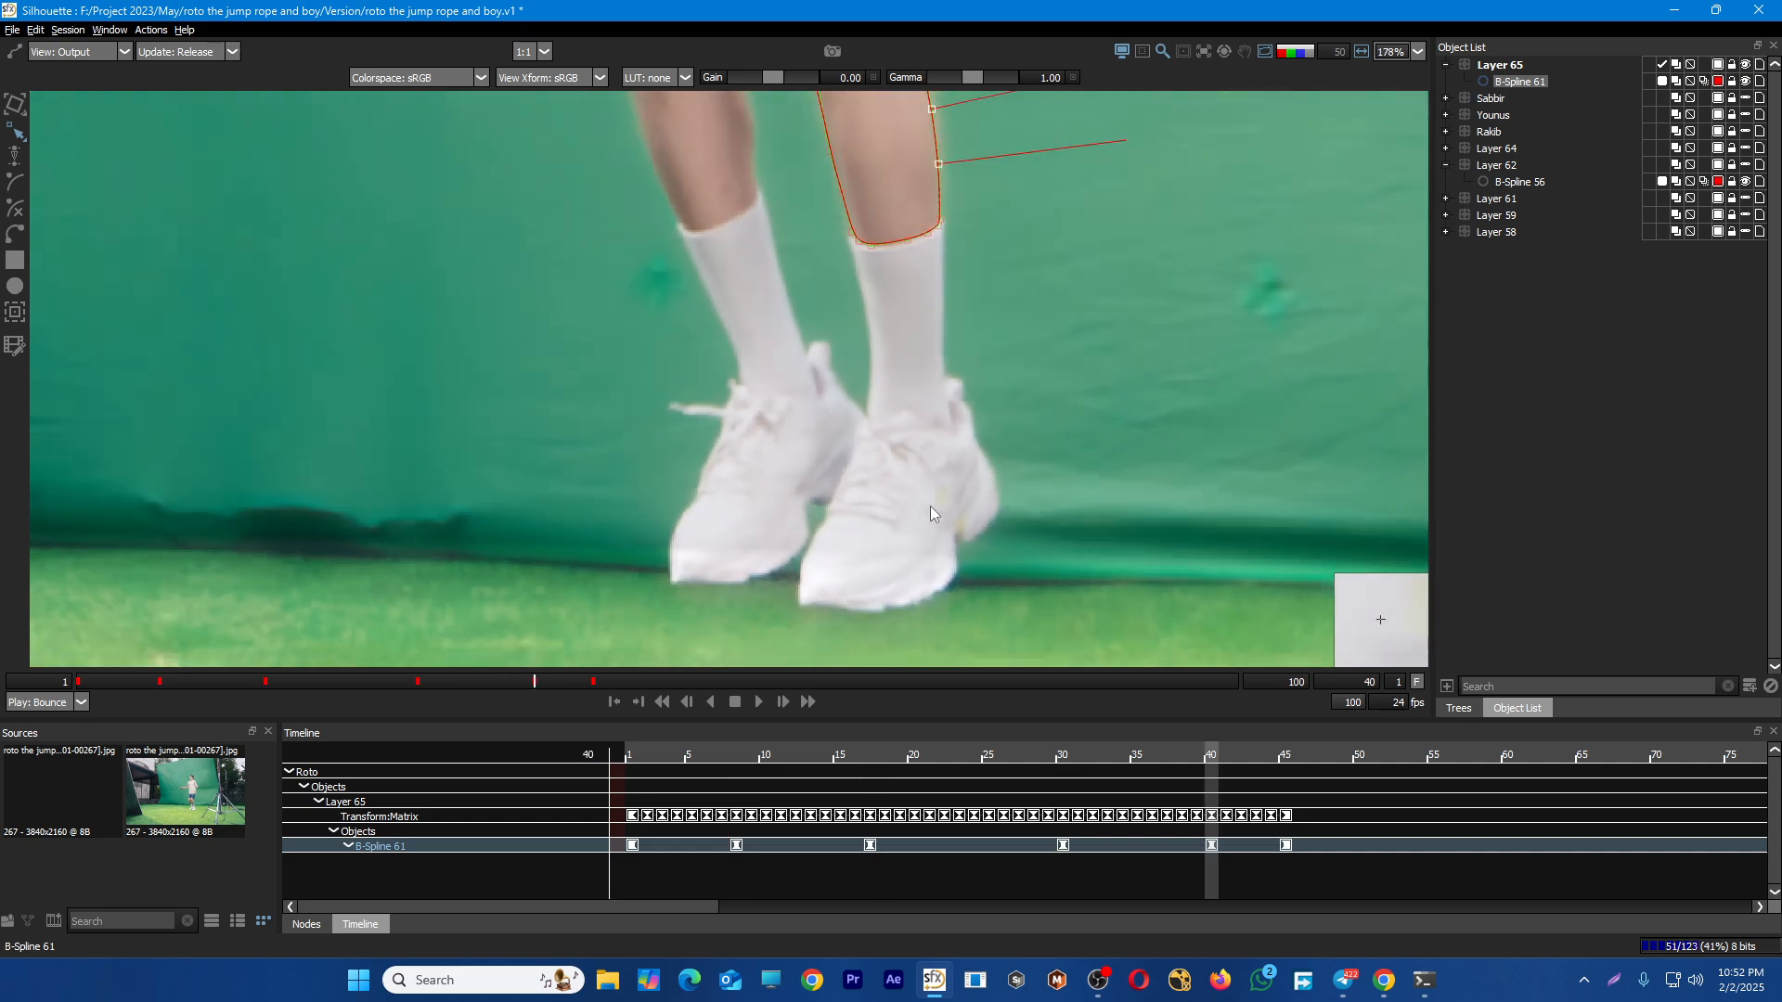
{"action": "key", "text": "f"}
{"action": "scroll", "coordinate": [834, 406], "scroll_direction": "up", "scroll_amount": 7}
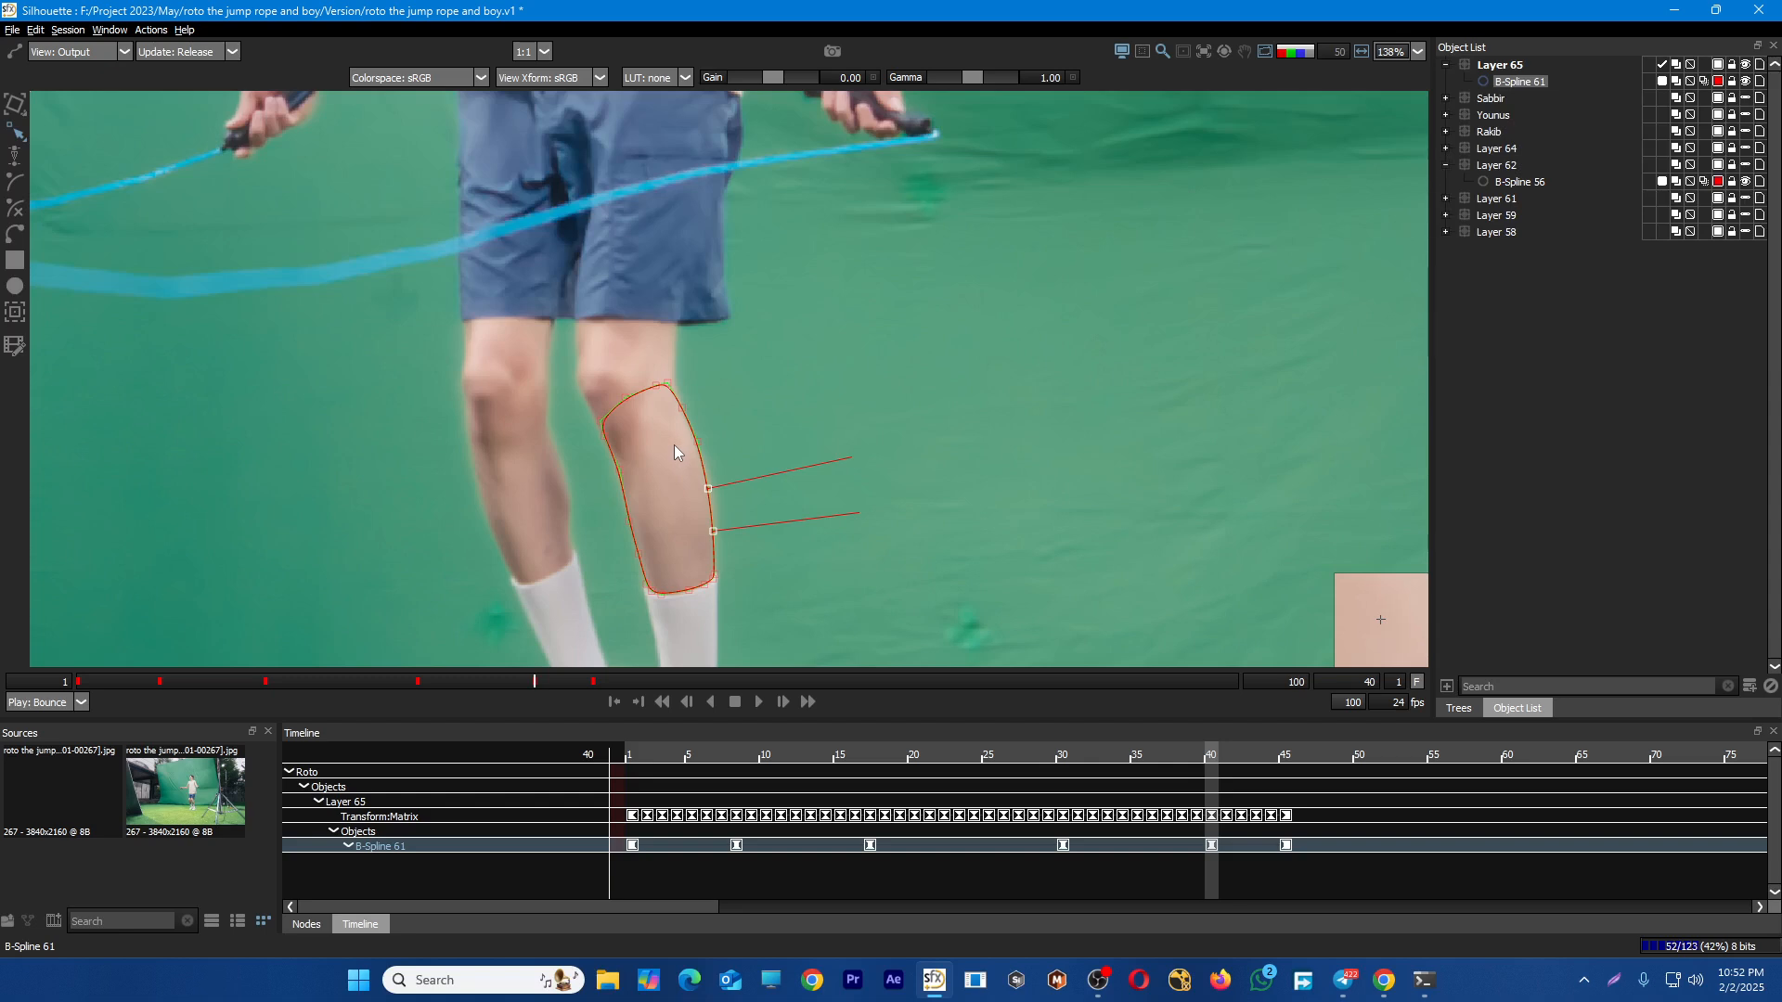
{"action": "key", "text": "shift+x"}
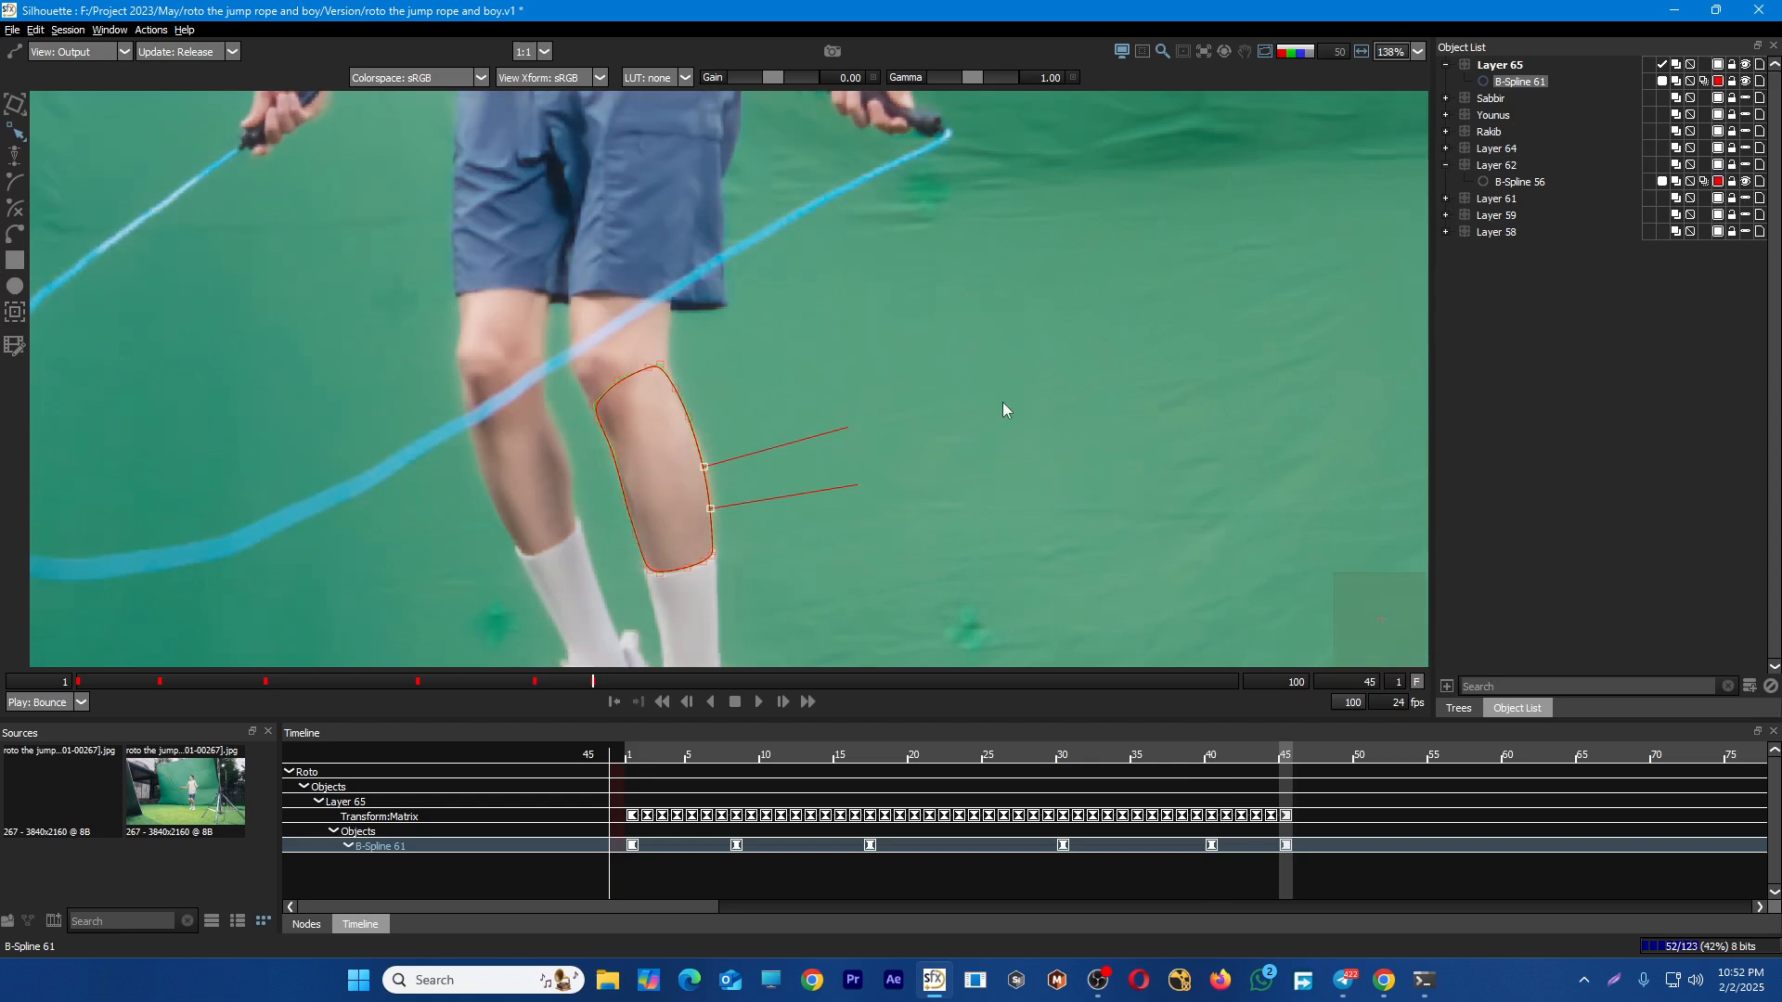
{"action": "left_click", "coordinate": [923, 384]}
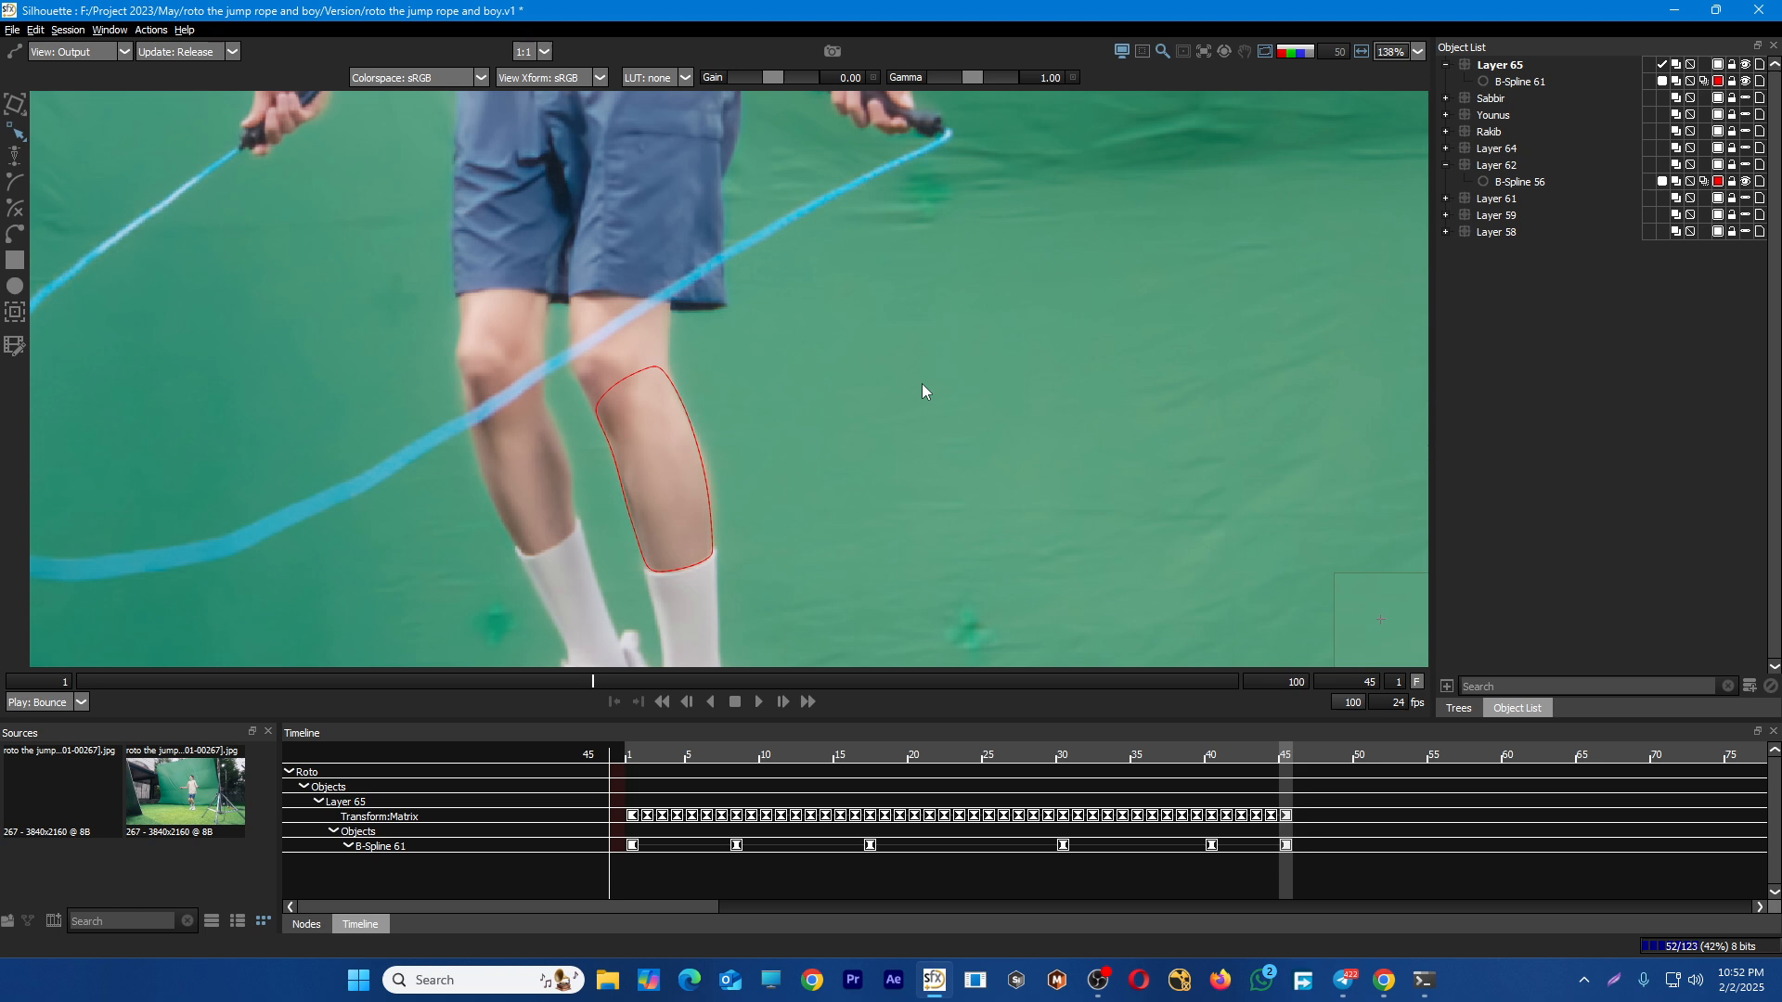
Examine the control points along both sides of the lower-leg spline on frame 45
{"action": "left_click", "coordinate": [677, 425]}
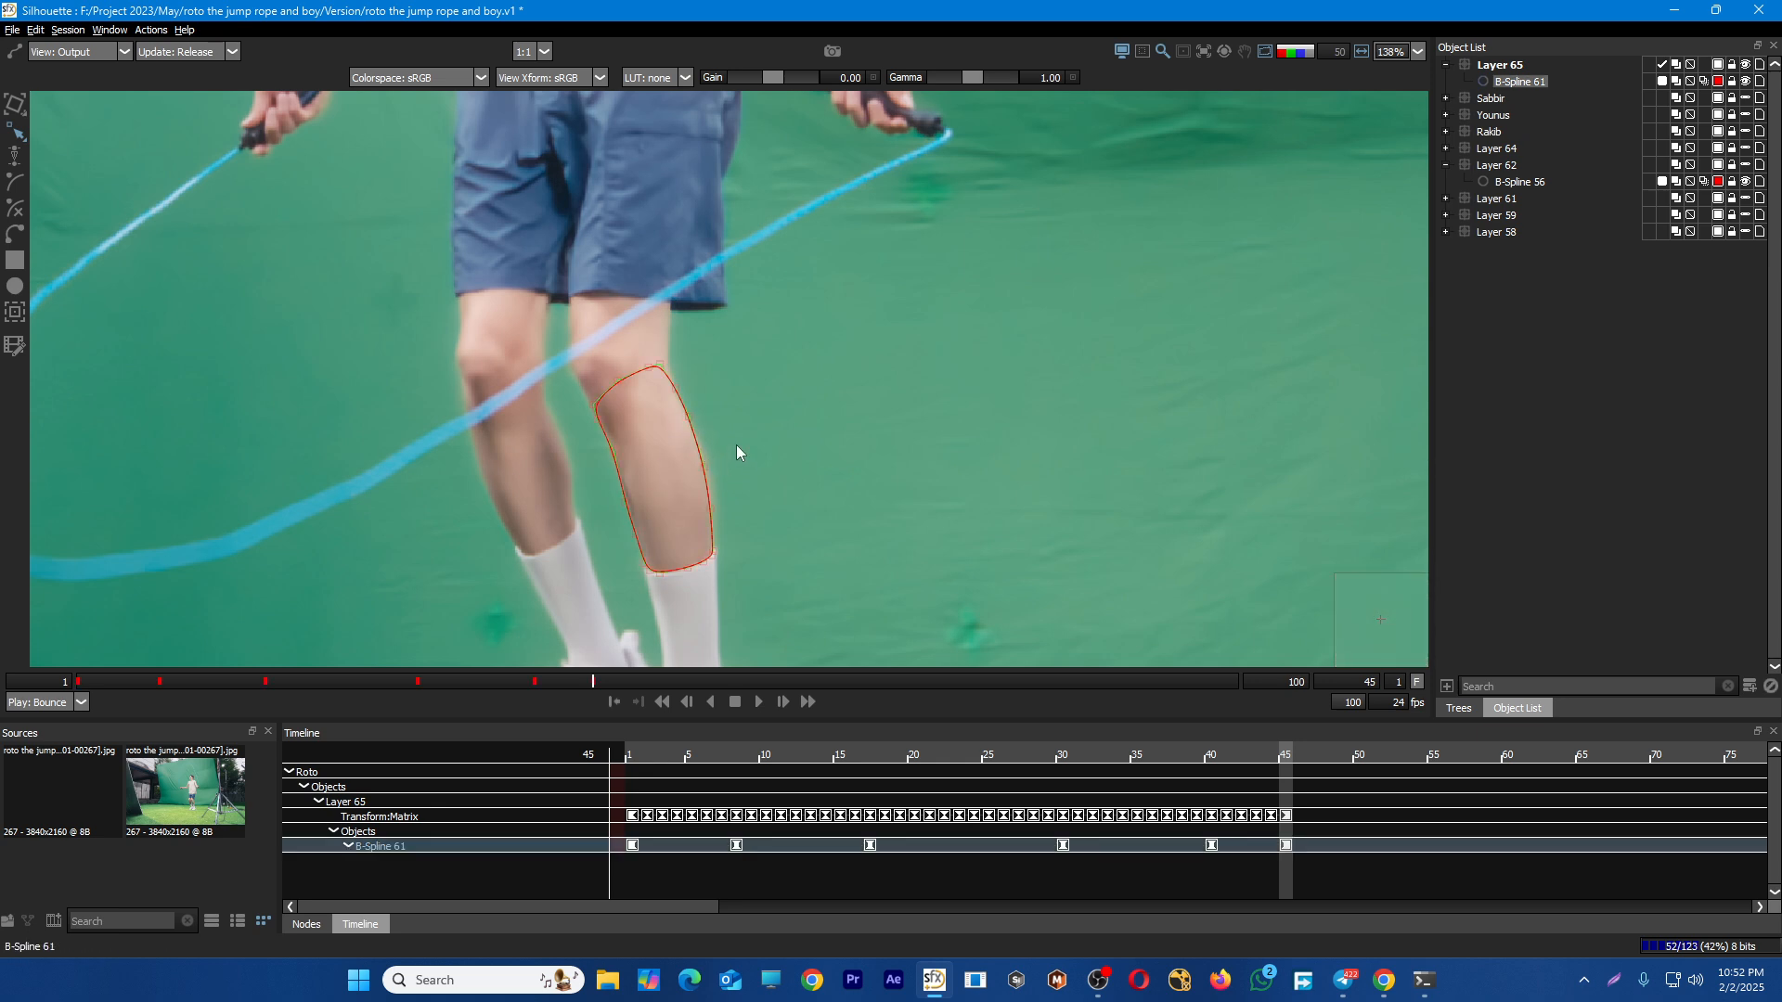
{"action": "left_click_drag", "start_coordinate": [688, 485], "coordinate": [691, 527]}
{"action": "left_click_drag", "start_coordinate": [799, 425], "coordinate": [582, 520]}
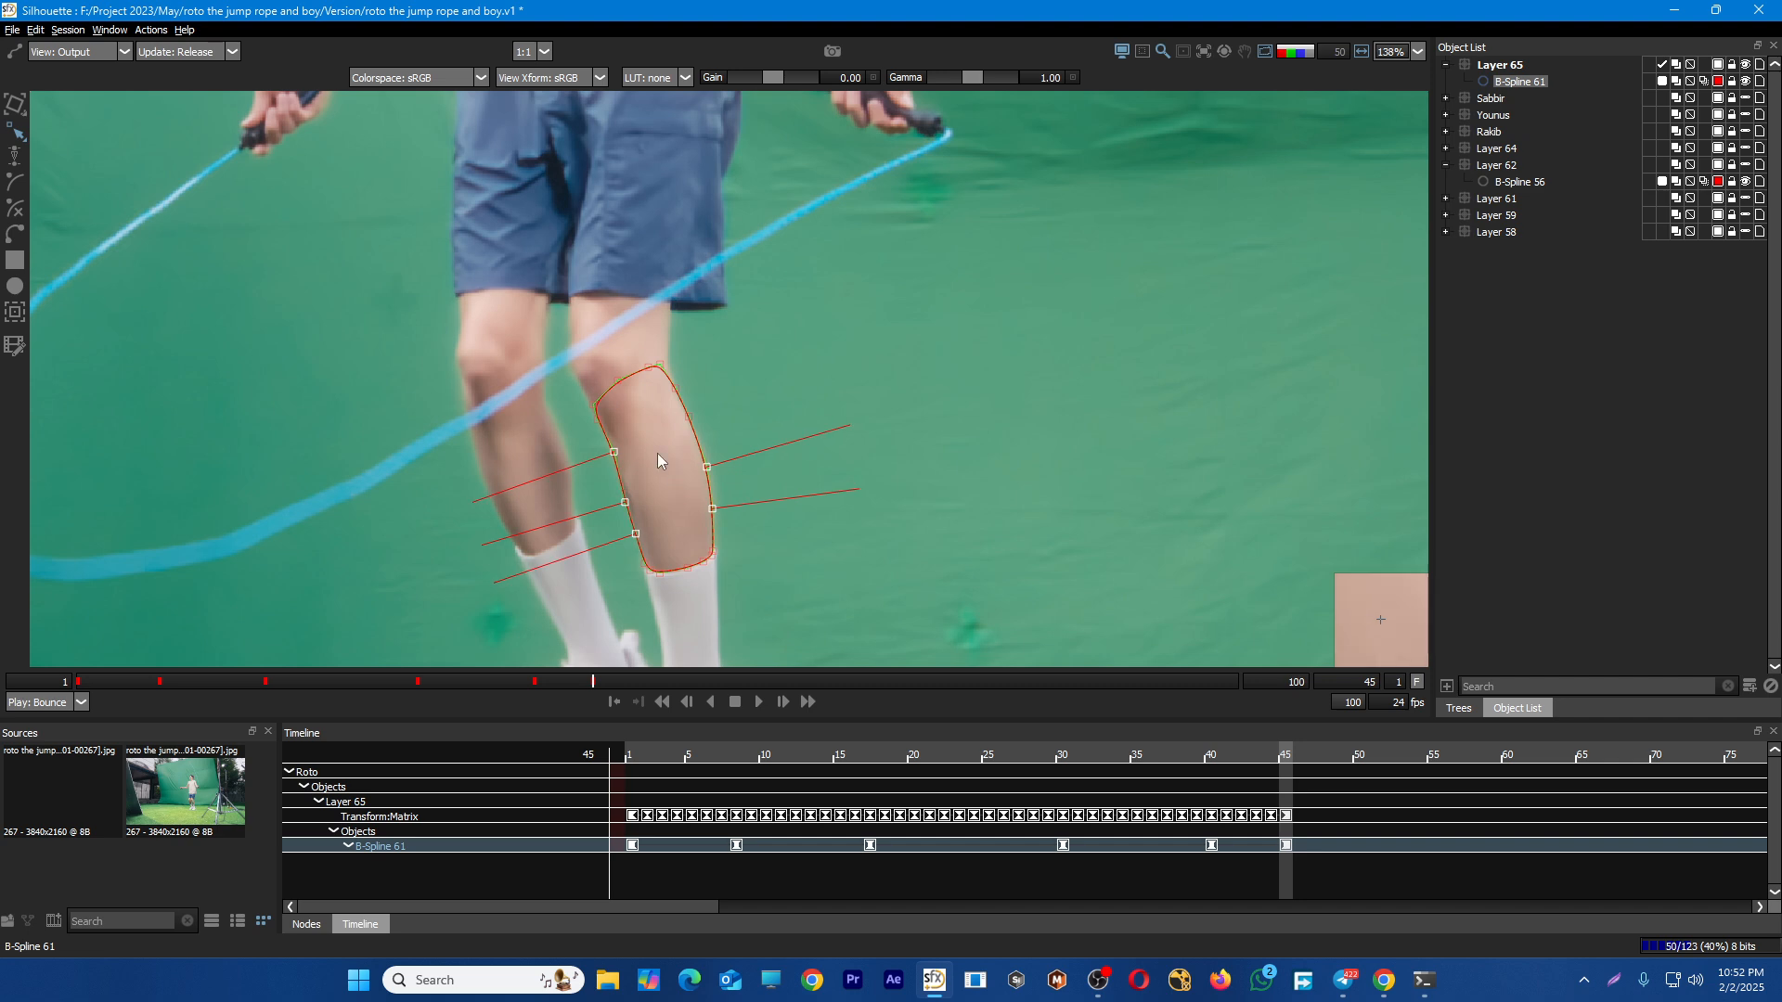
{"action": "left_click", "coordinate": [603, 458]}
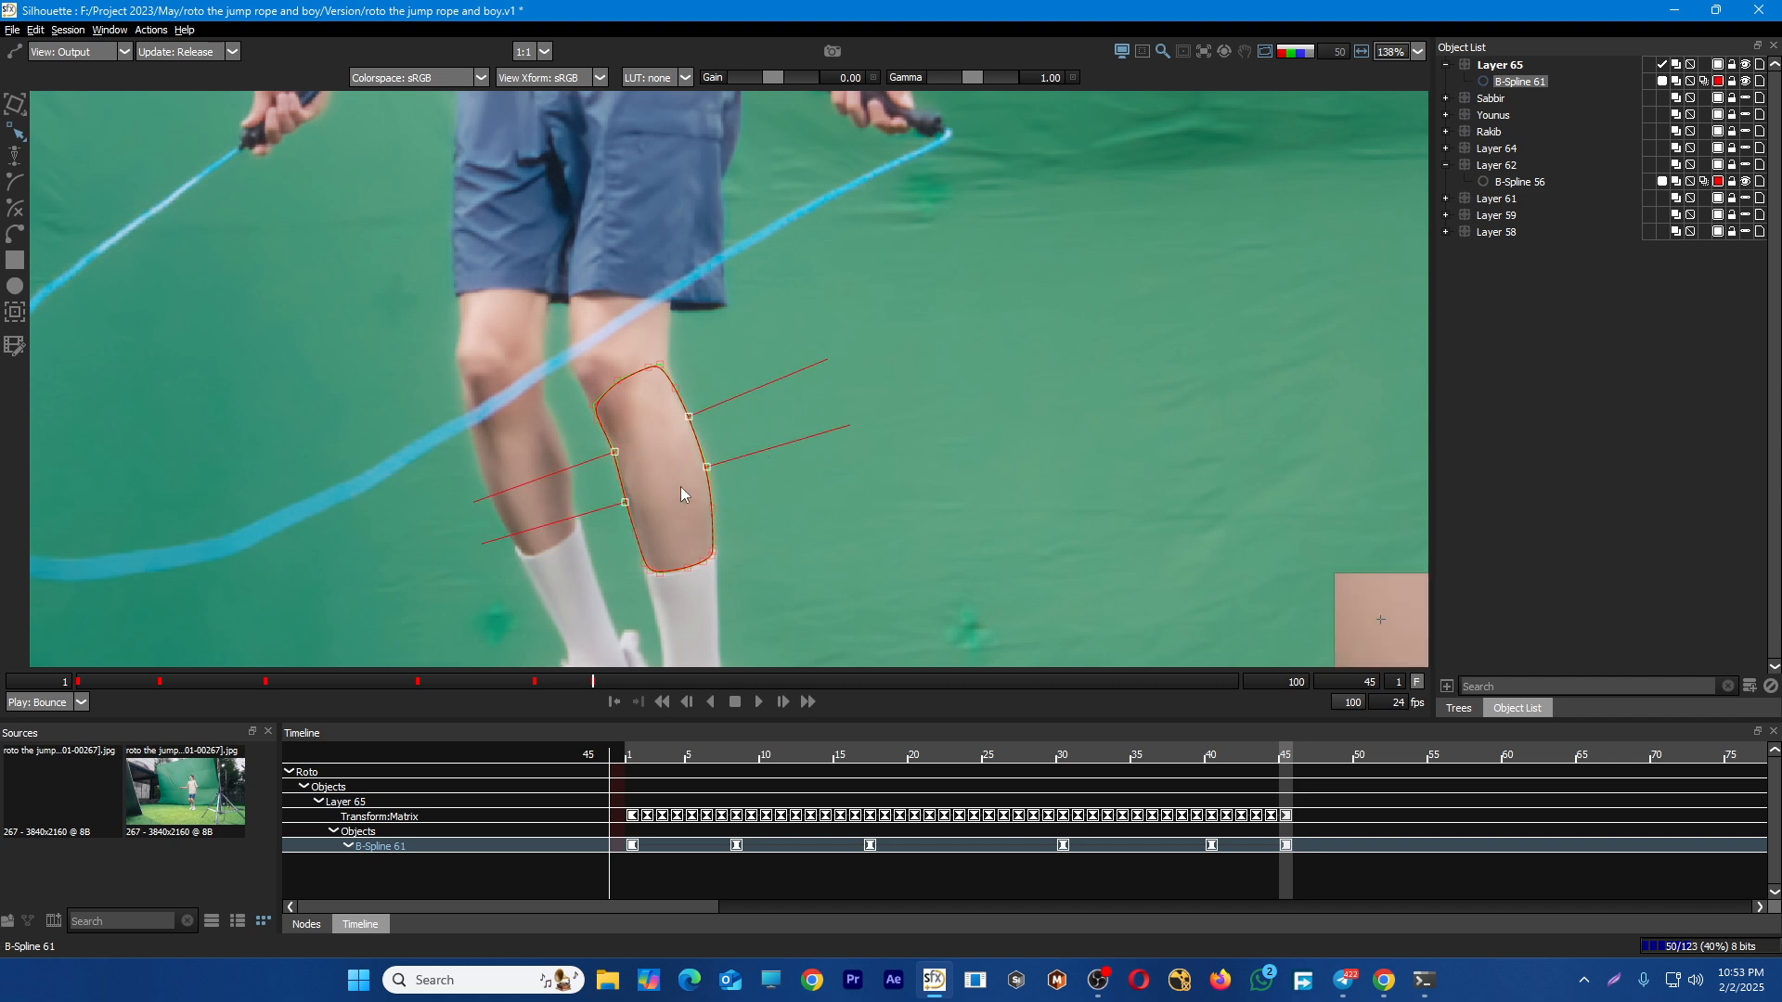
{"action": "left_click", "coordinate": [811, 513]}
{"action": "scroll", "coordinate": [811, 513], "scroll_direction": "down", "scroll_amount": 2}
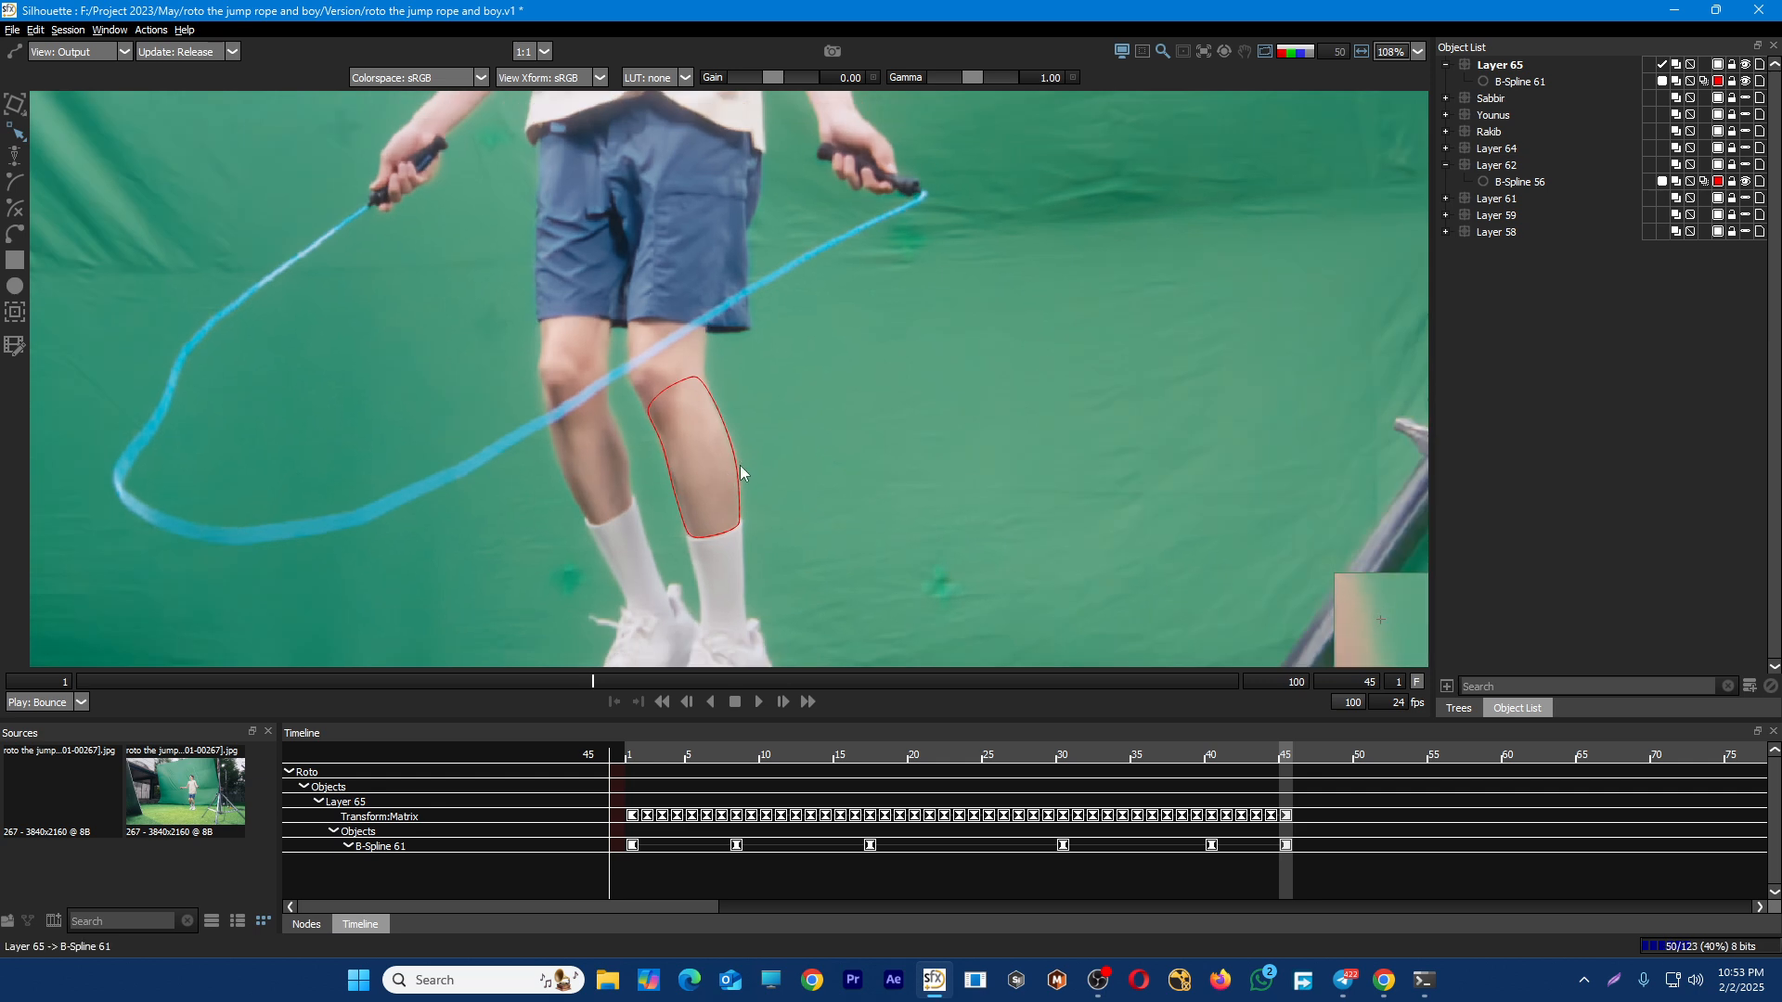
Track B-Spline 61 forward from frame 45 with the mocha Tracker, stopping at frame 58
{"action": "left_click", "coordinate": [739, 466]}
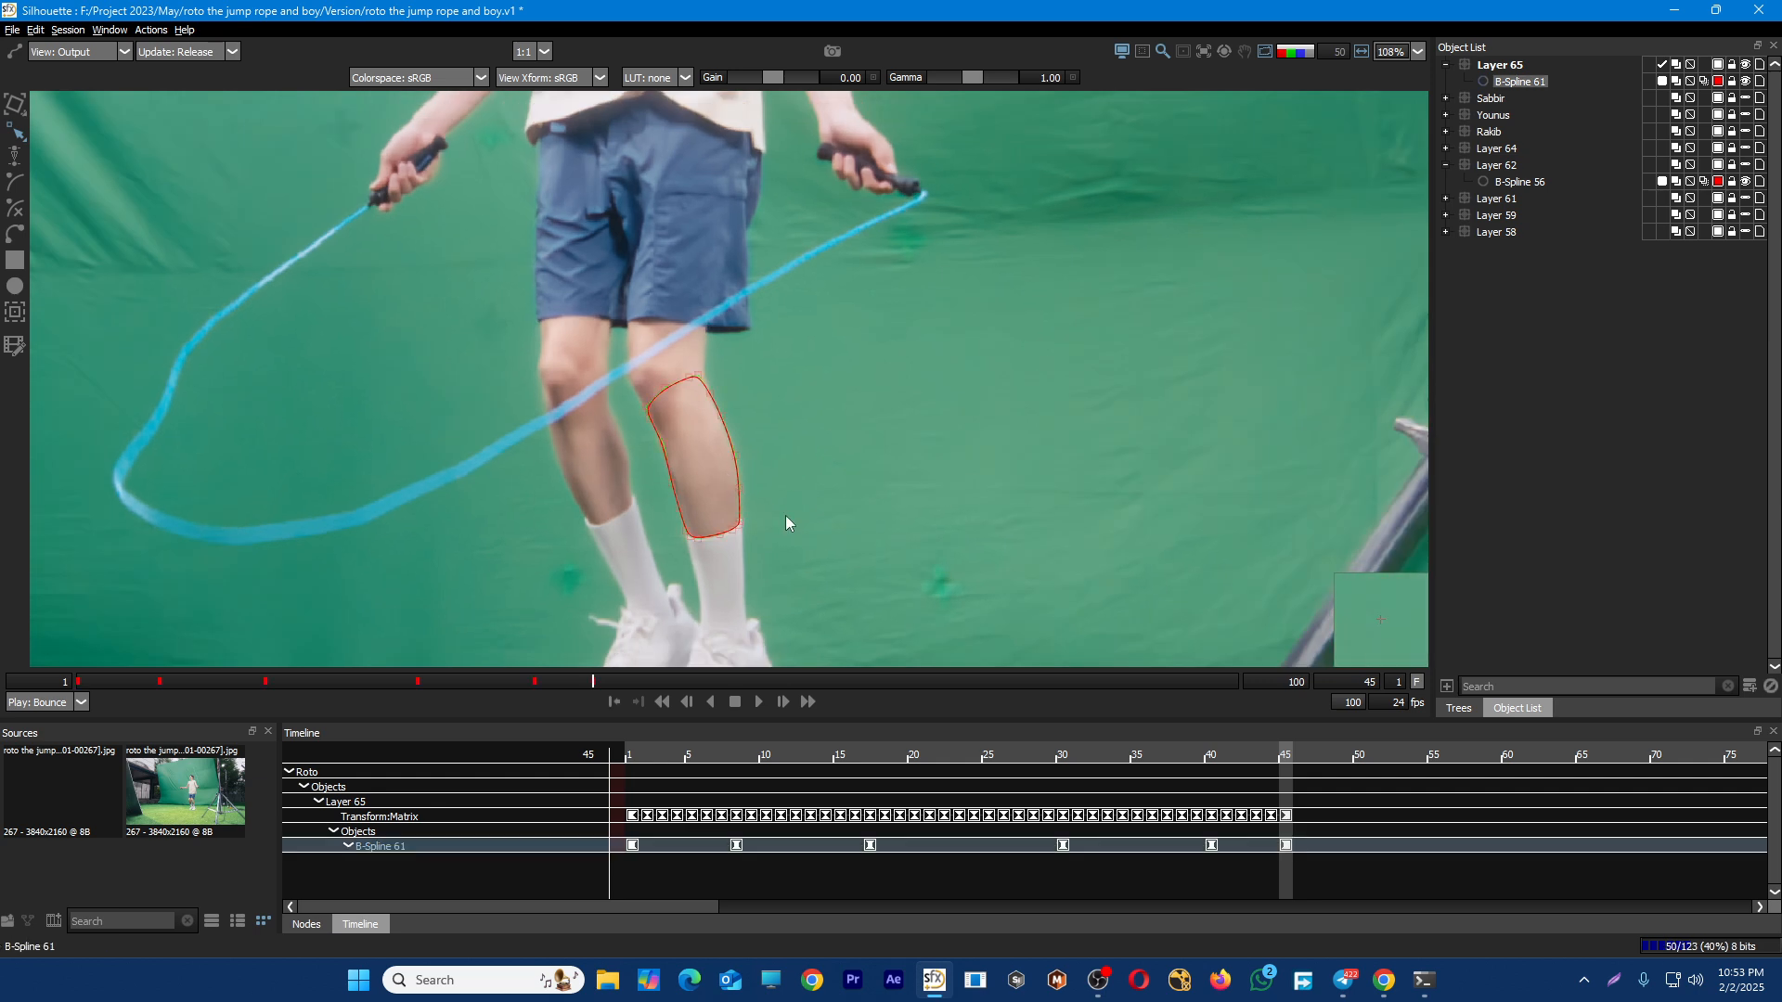
{"action": "left_click", "coordinate": [15, 314]}
{"action": "scroll", "coordinate": [786, 517], "scroll_direction": "down", "scroll_amount": 1}
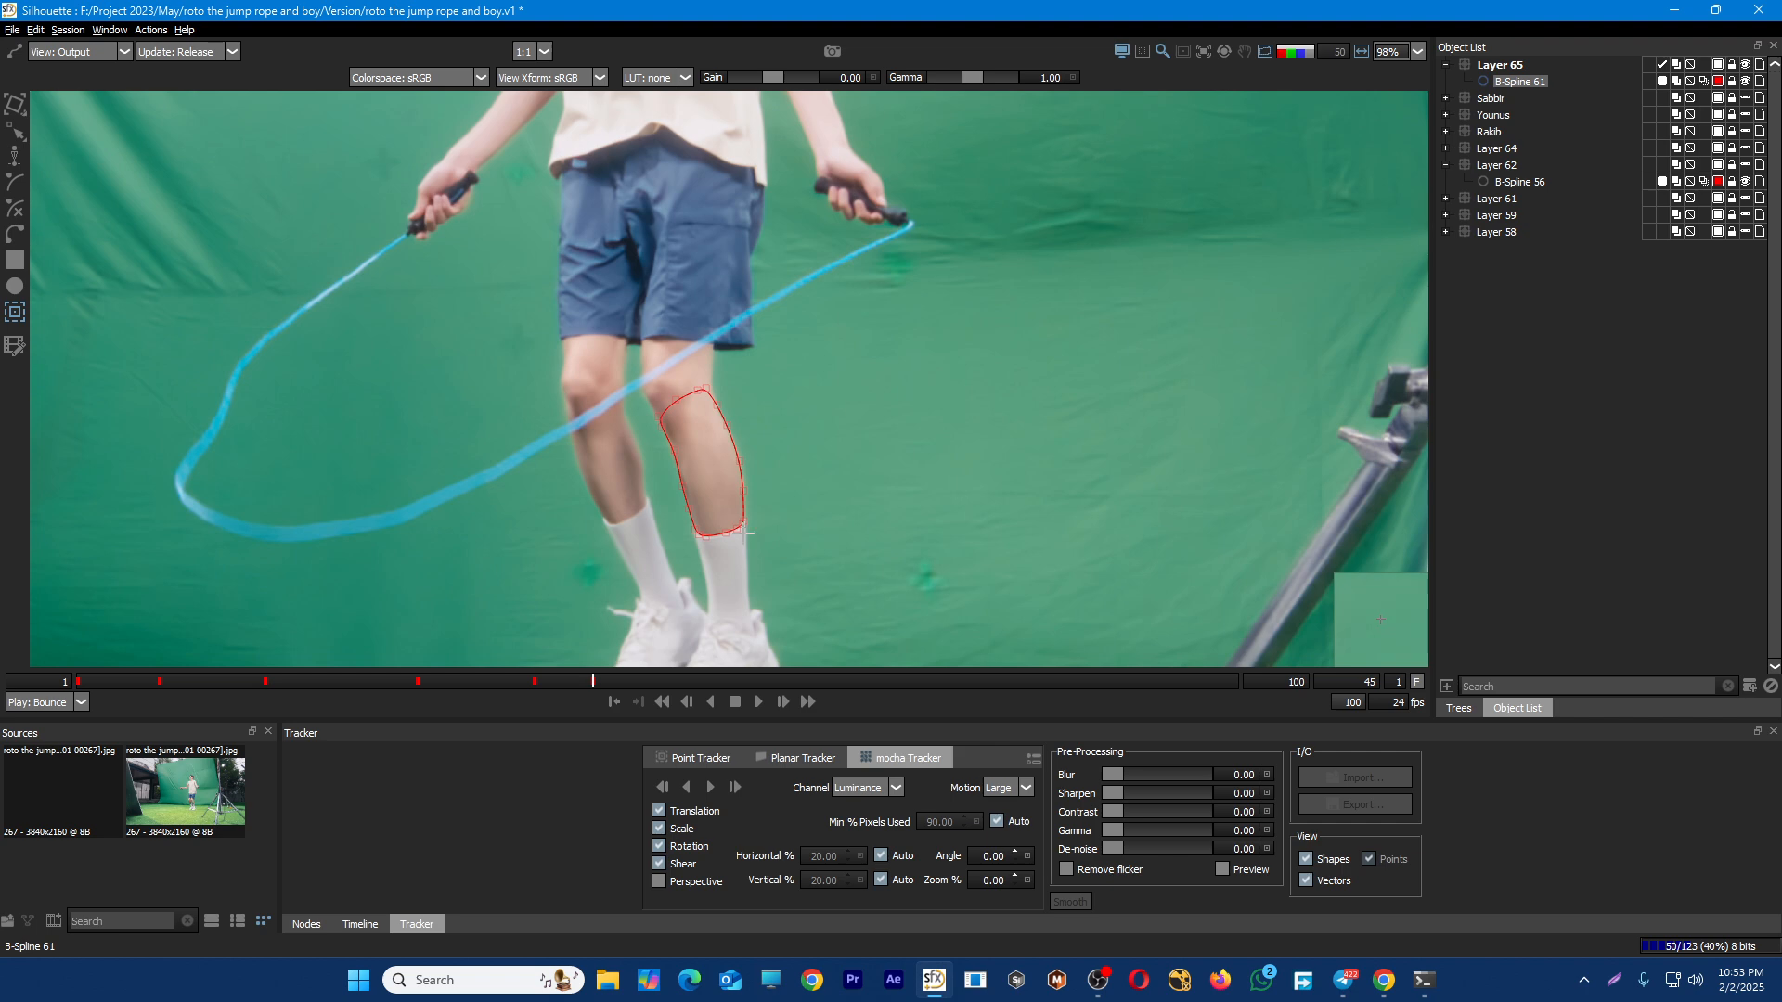
{"action": "scroll", "coordinate": [659, 504], "scroll_direction": "up", "scroll_amount": 2}
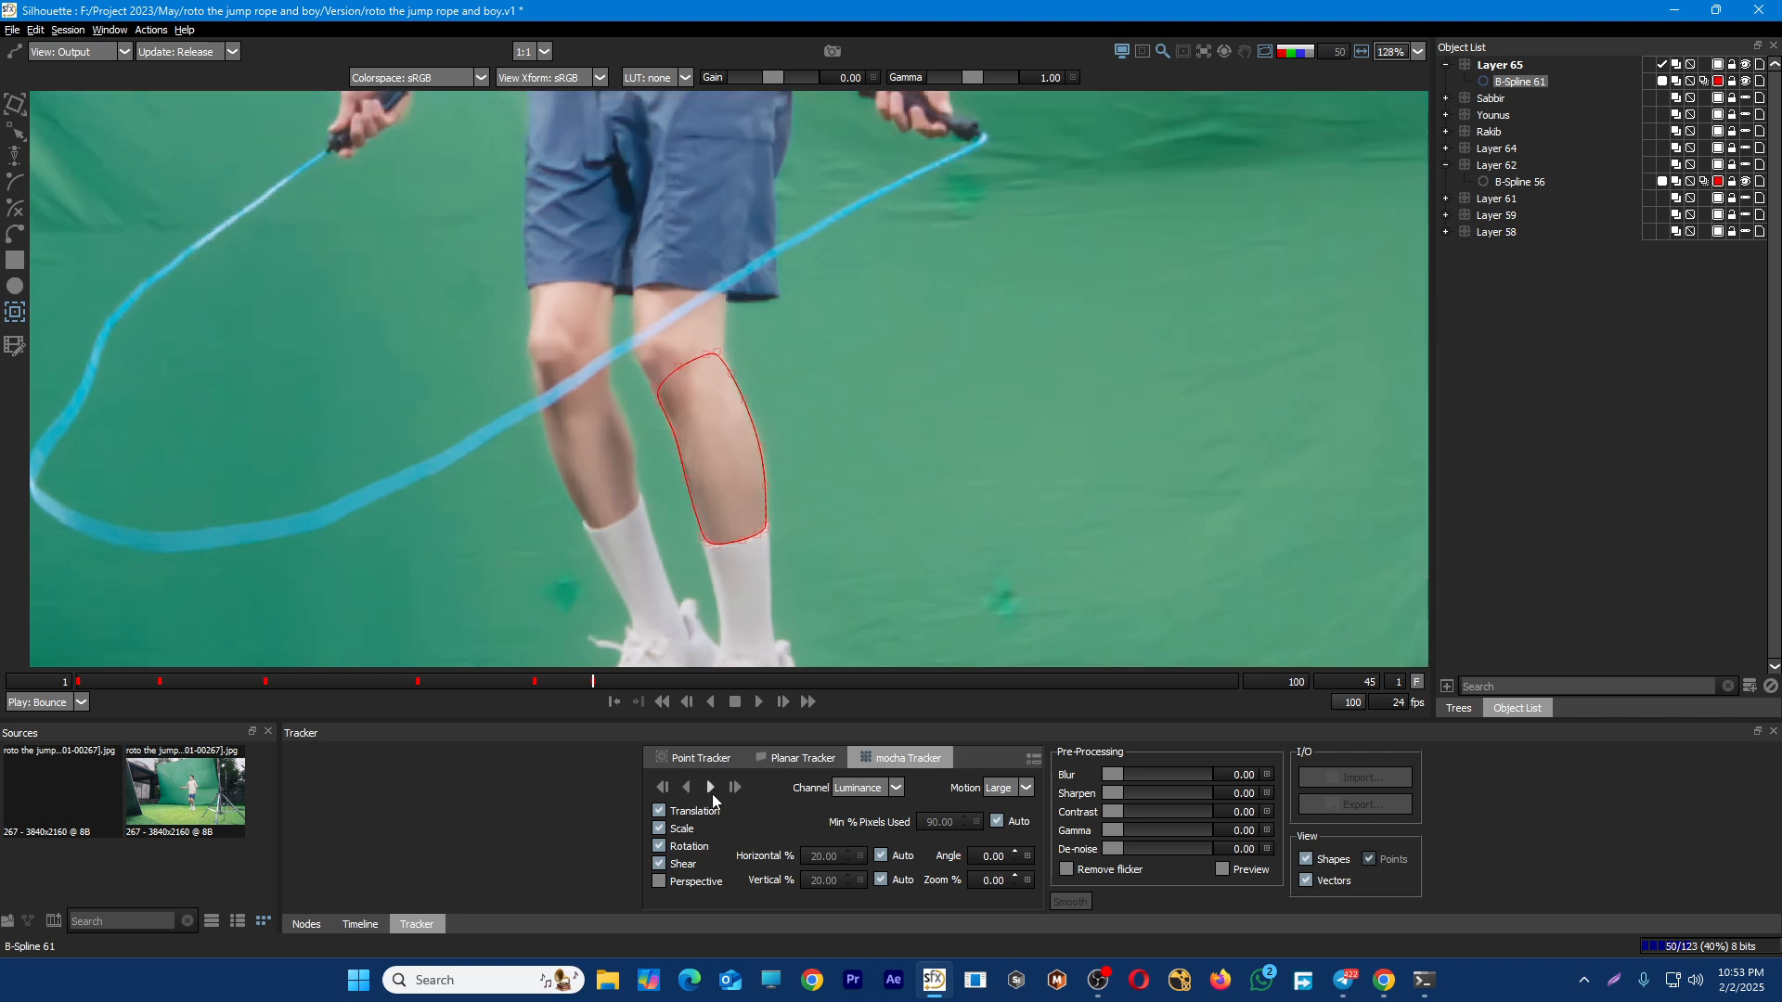
{"action": "left_click", "coordinate": [711, 788]}
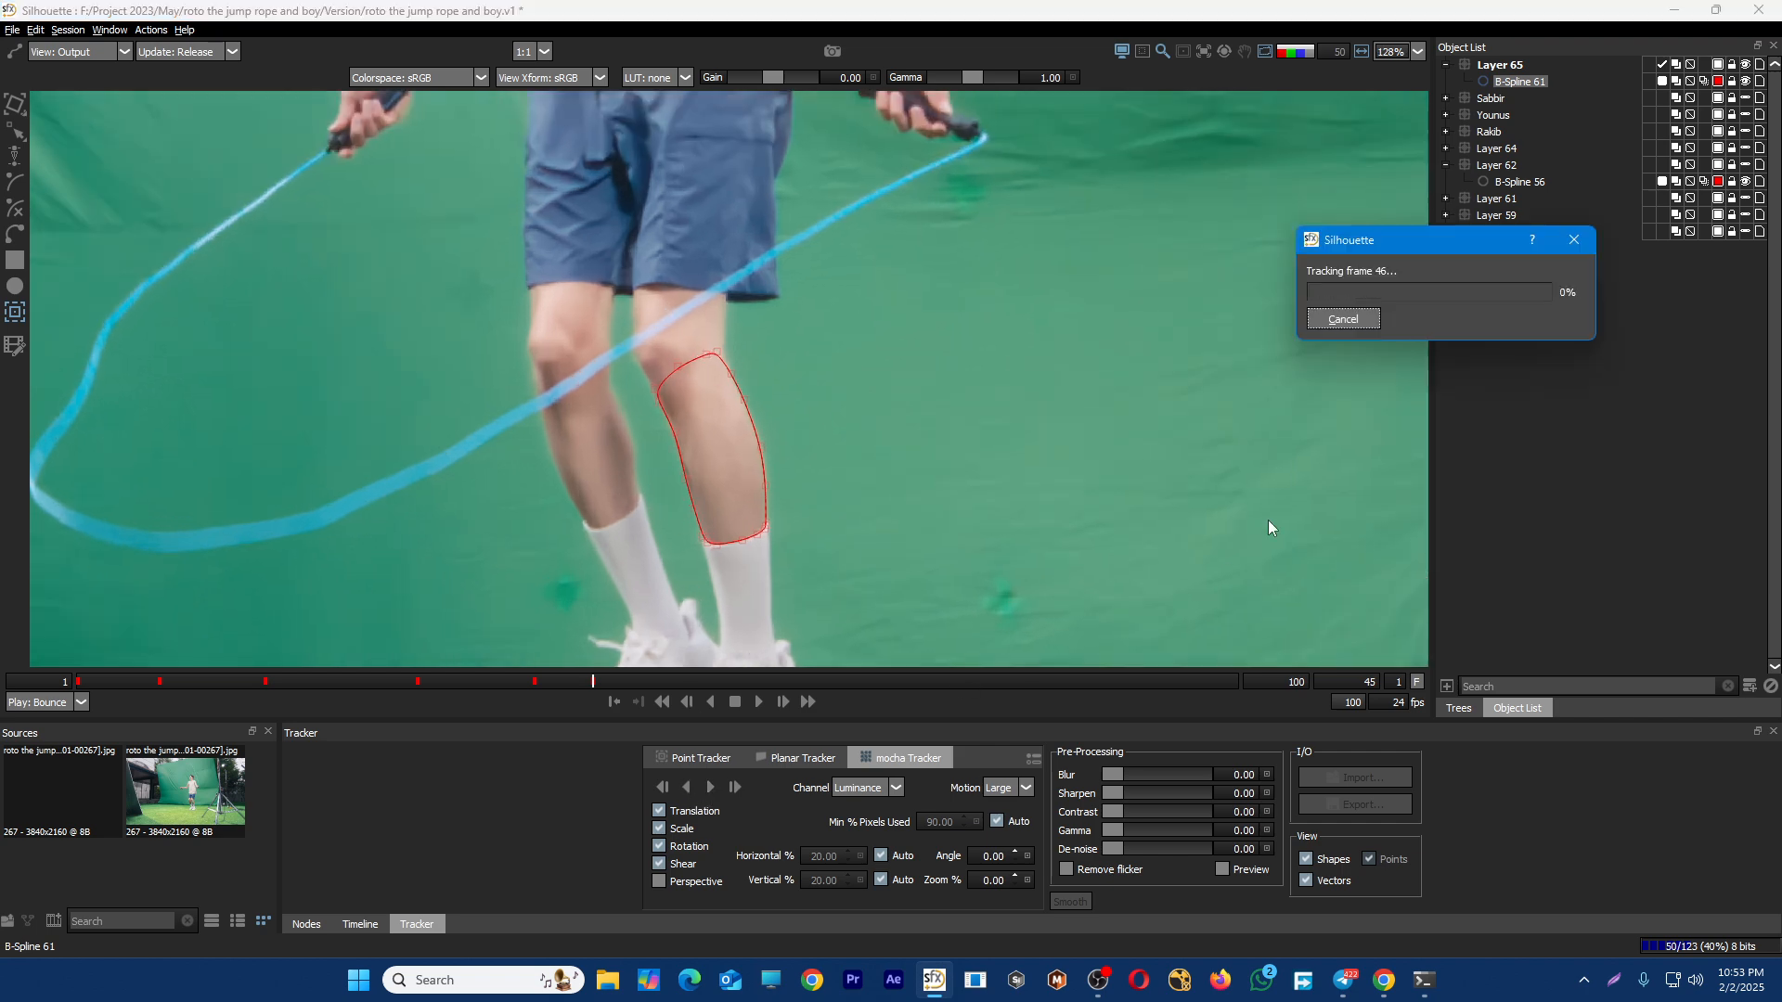
{"action": "left_click", "coordinate": [1343, 320]}
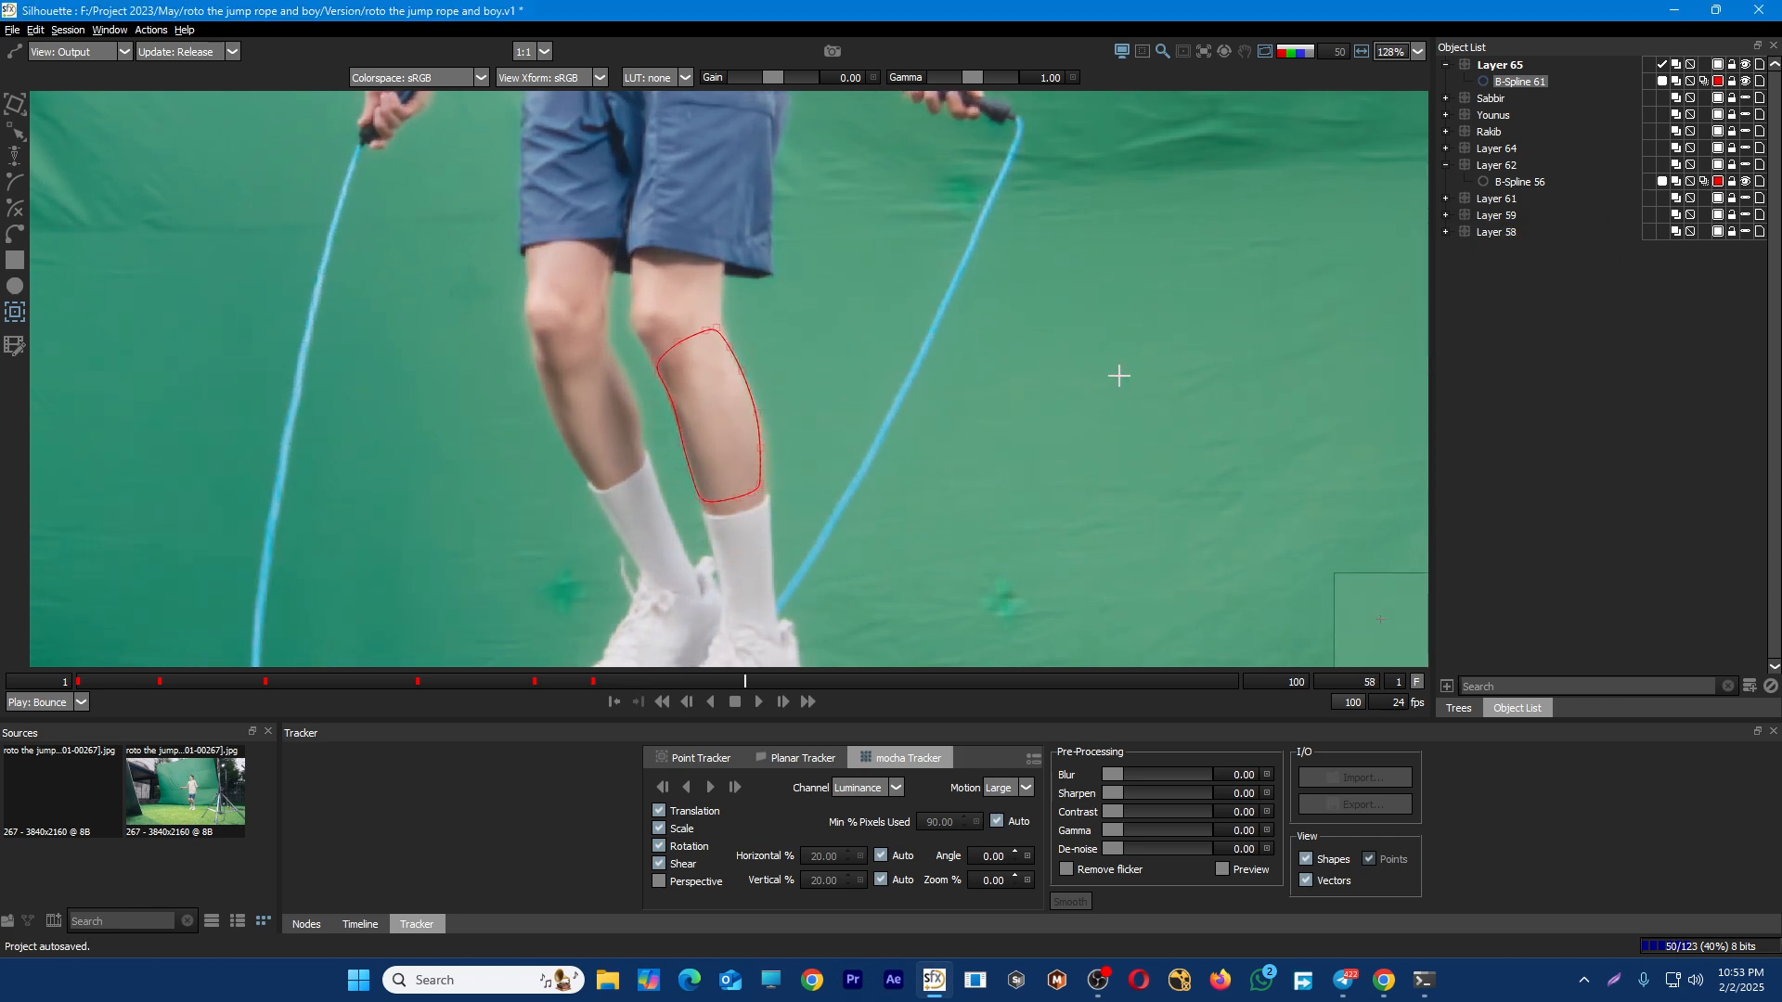
Undo the last forward track and re-track the lower-leg spline one frame at a time from frame 45 to frame 55
{"action": "key", "text": "ctrl+z"}
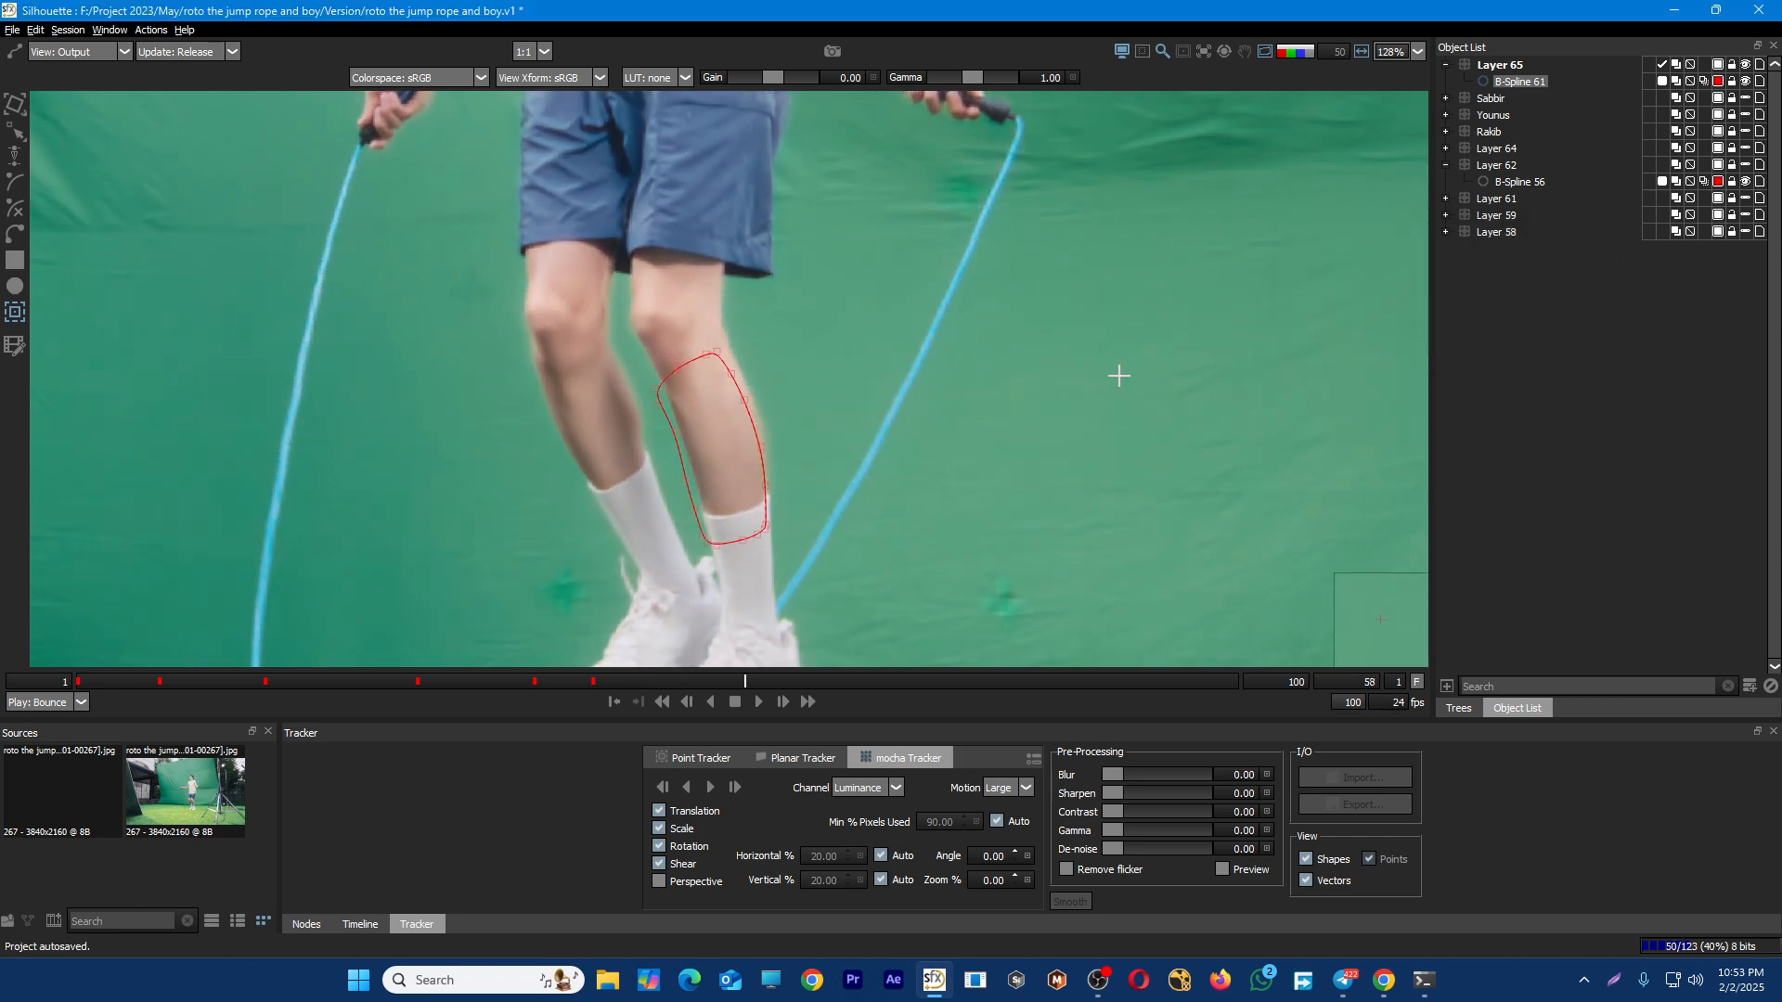
{"action": "key", "text": "shift+z"}
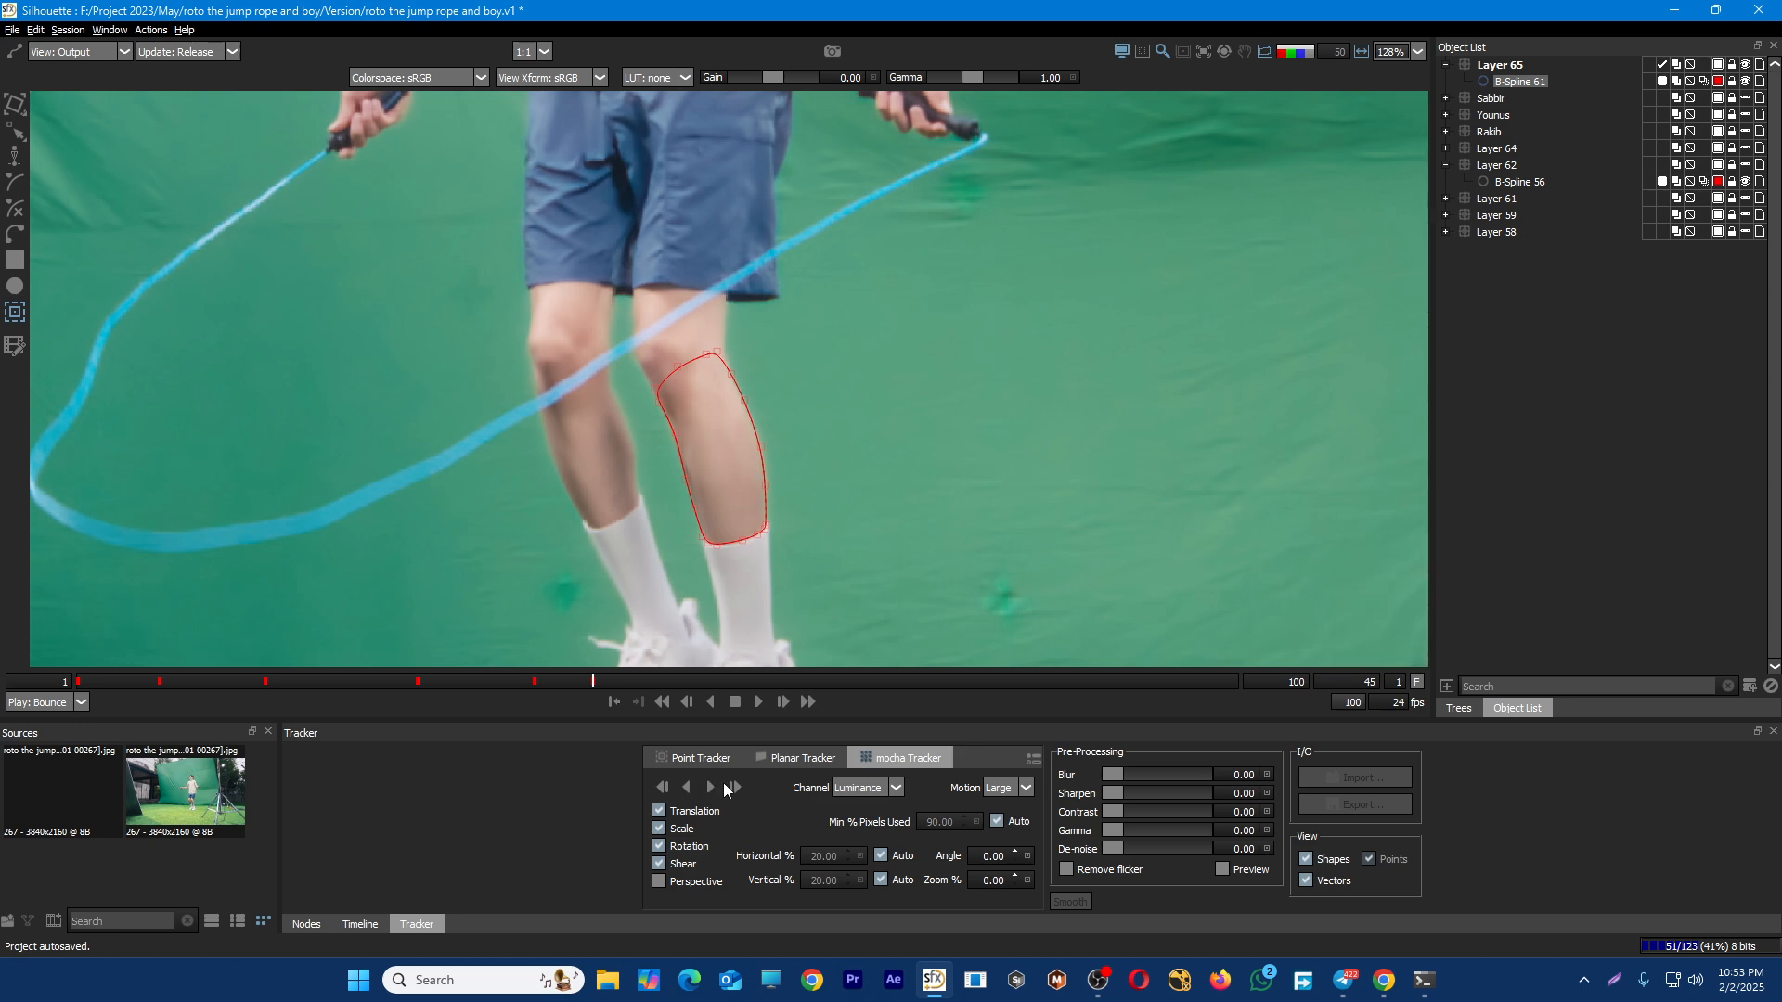
{"action": "left_click_drag", "start_coordinate": [723, 474], "coordinate": [713, 428]}
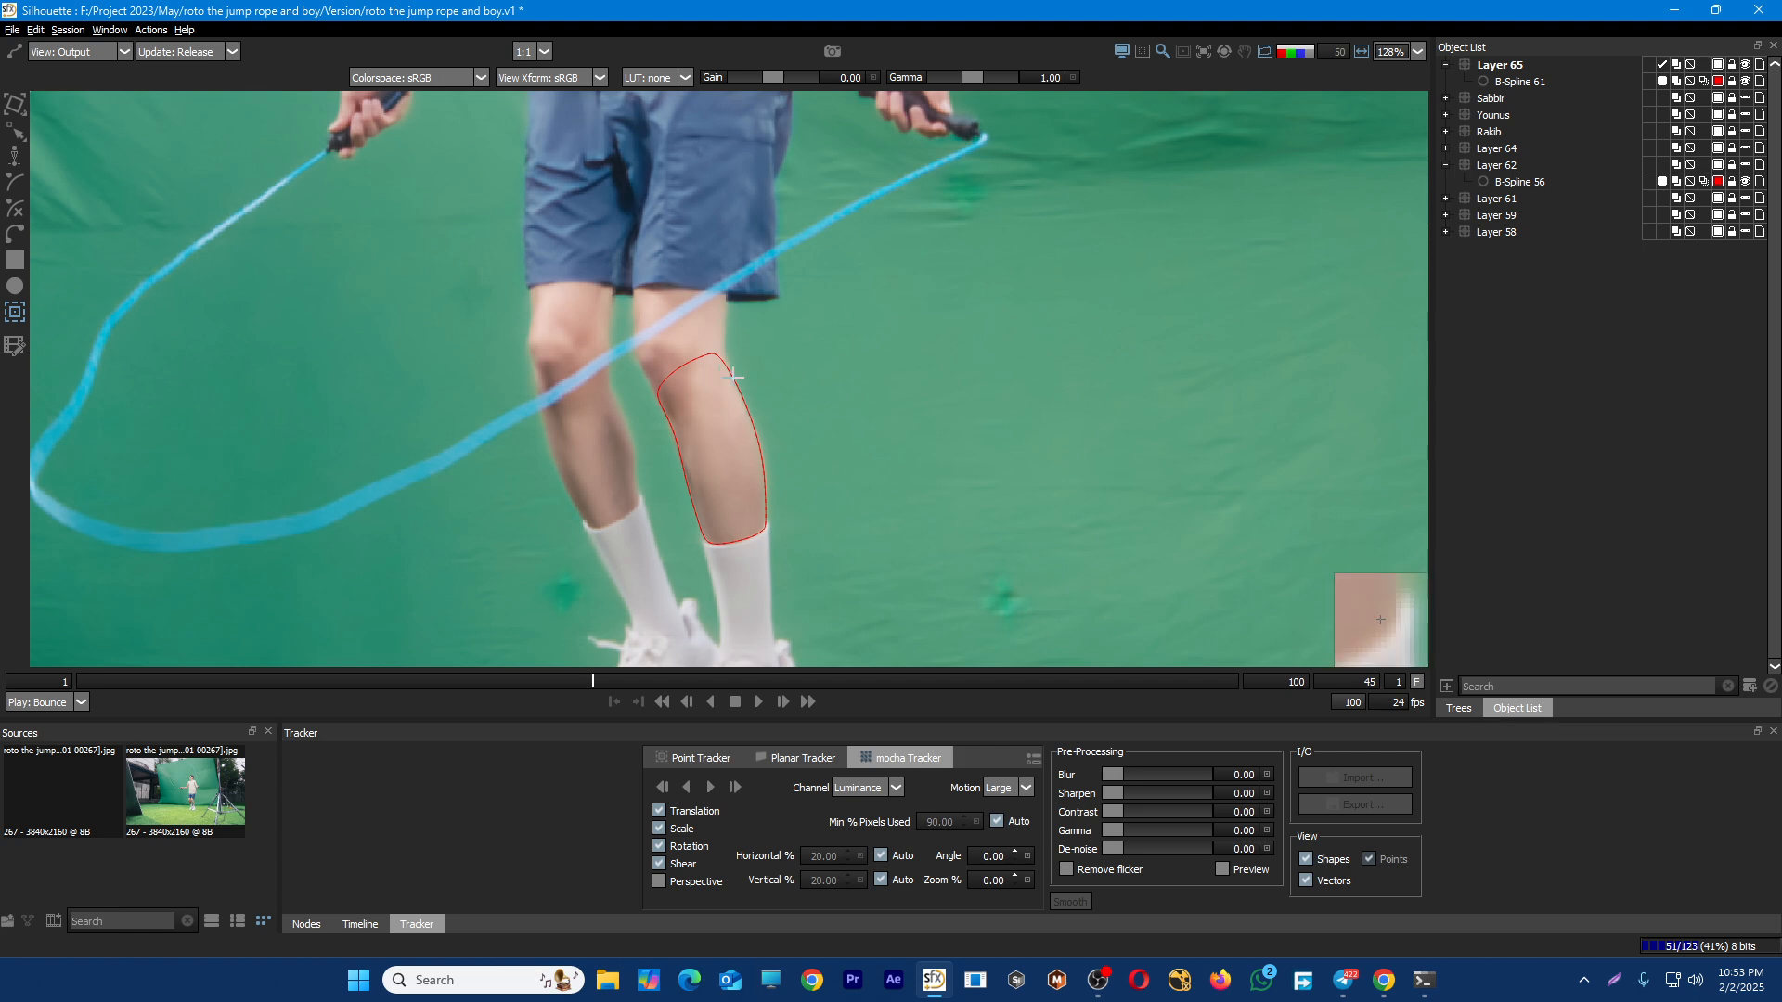
{"action": "left_click", "coordinate": [733, 787]}
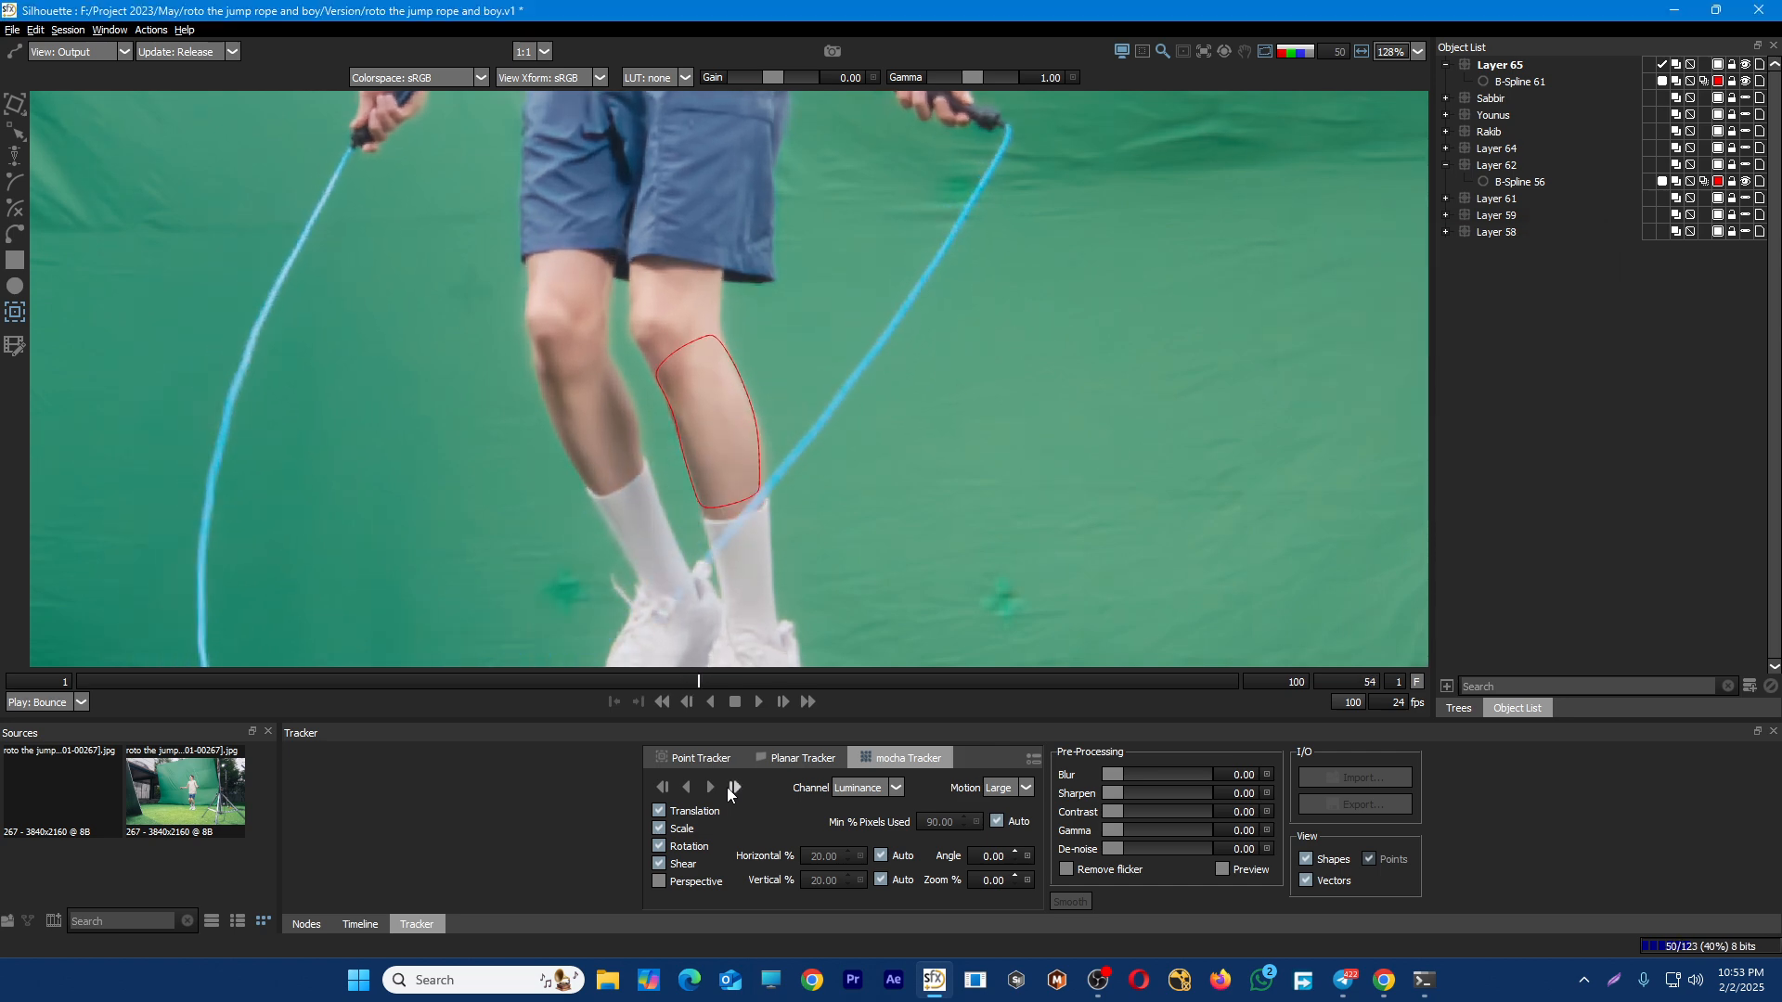
{"action": "scroll", "coordinate": [741, 485], "scroll_direction": "up", "scroll_amount": 5}
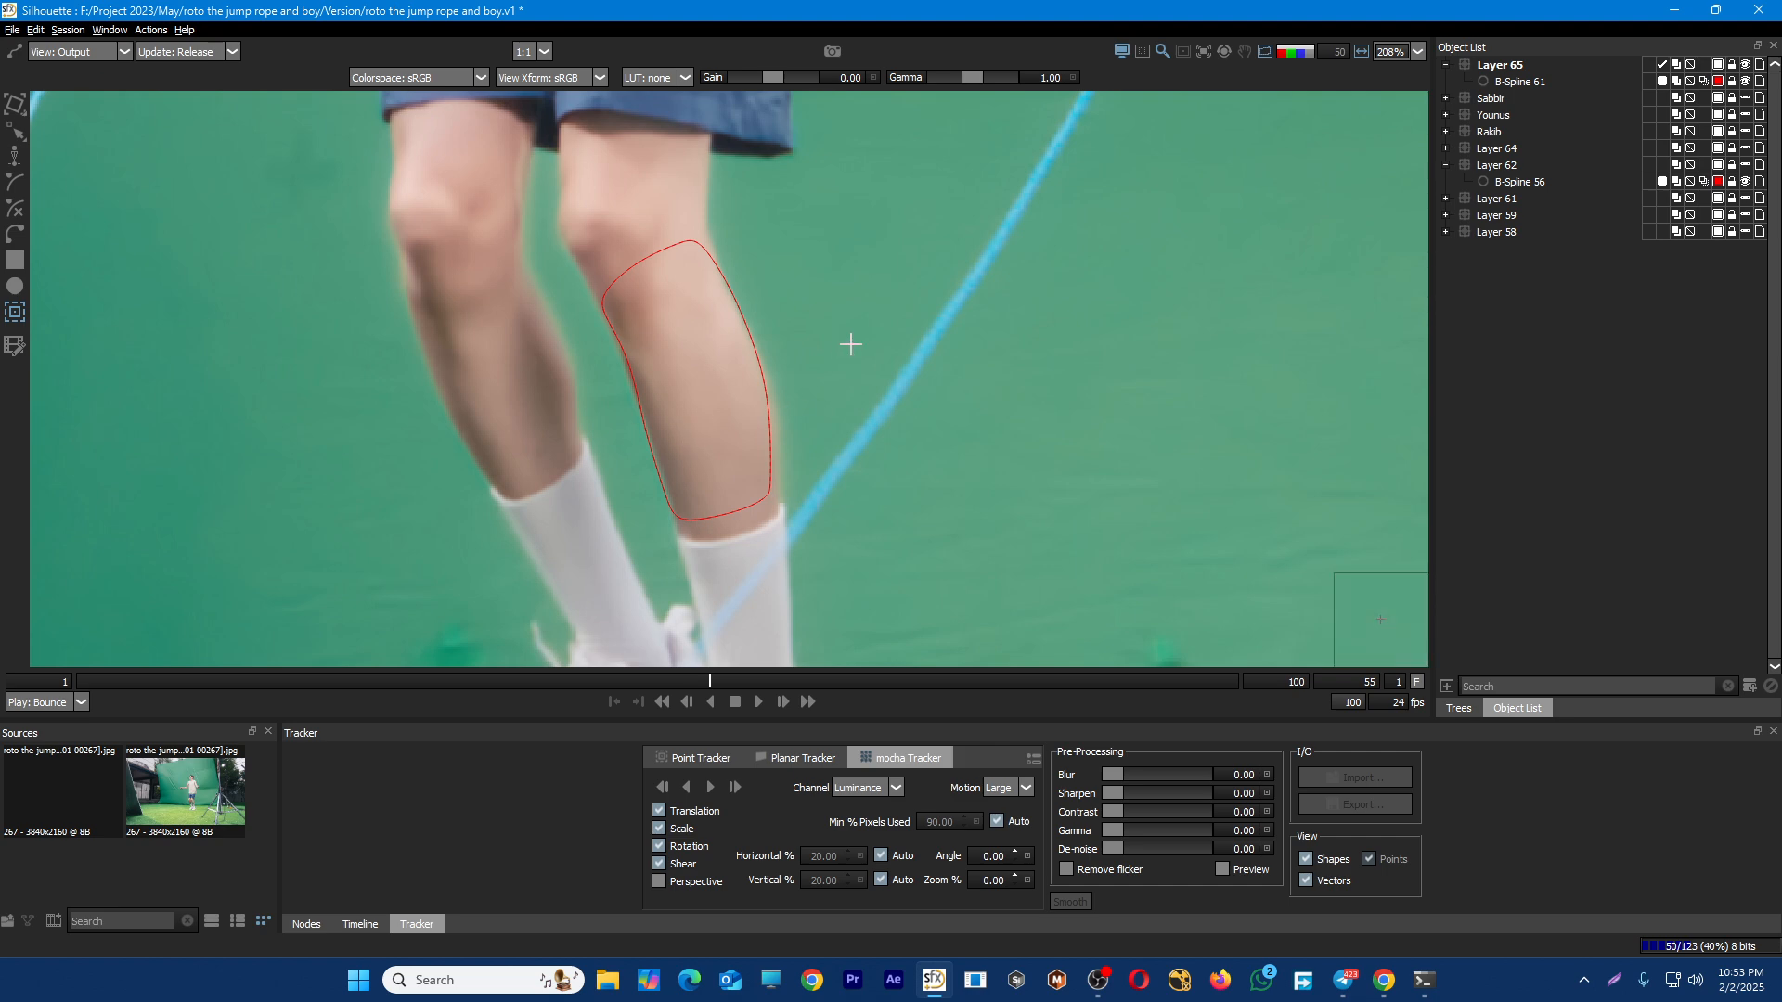
Select the lower-leg spline for transforming, step back from frame 55 to frame 45 to check its fit, and deselect it
{"action": "key", "text": "t"}
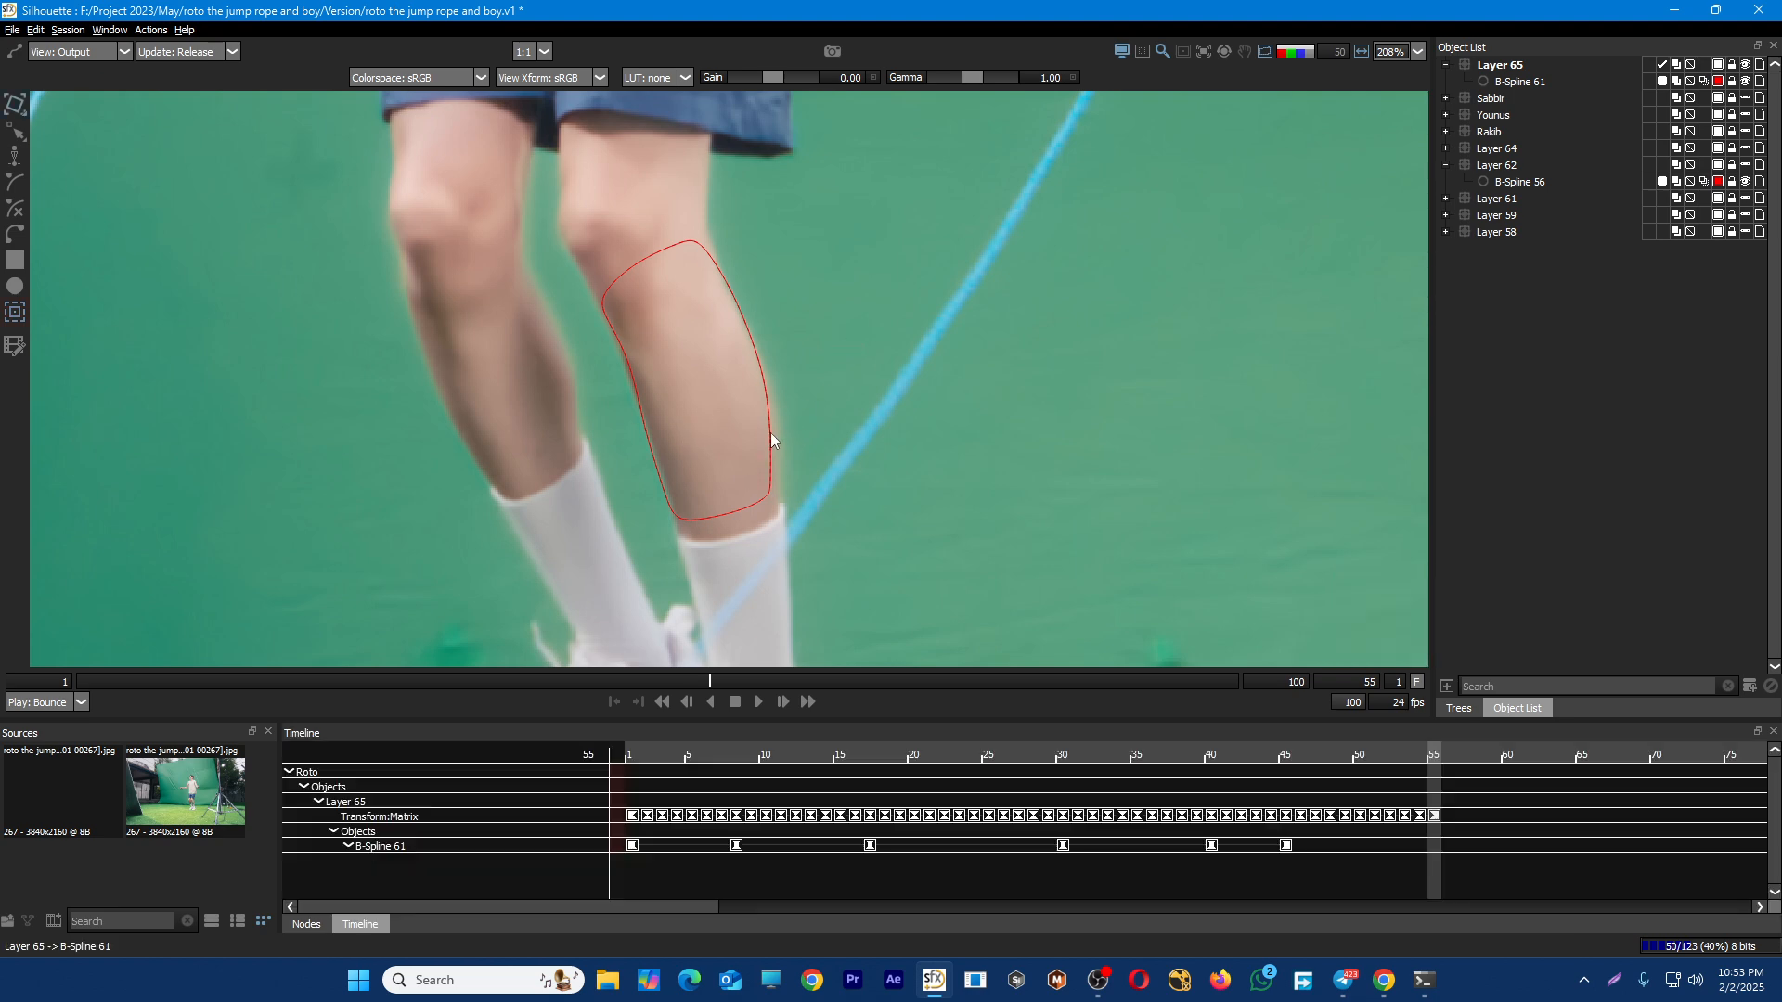
{"action": "left_click", "coordinate": [771, 434]}
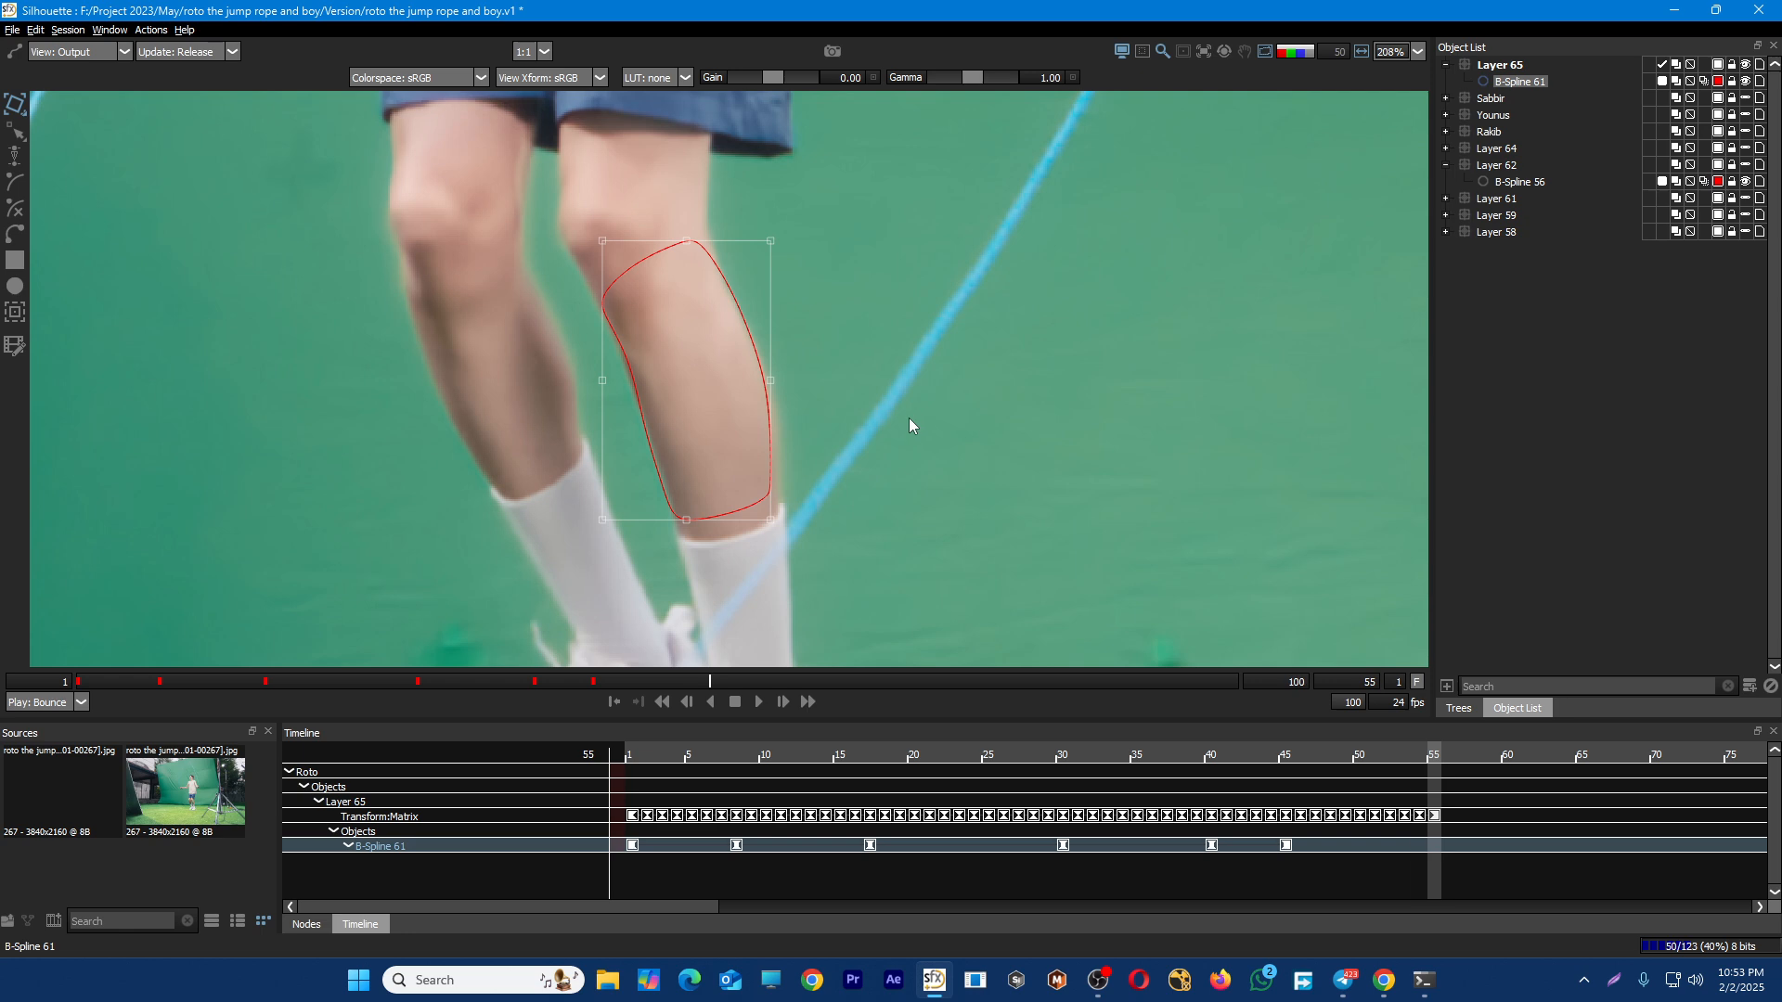
{"action": "key", "text": "Left"}
{"action": "key", "text": "Left"}
{"action": "key", "text": "Left"}
{"action": "key", "text": "Left"}
{"action": "key", "text": "Left"}
{"action": "key", "text": "Left"}
{"action": "key", "text": "Left"}
{"action": "key", "text": "Left"}
{"action": "key", "text": "Left"}
{"action": "key", "text": "Left"}
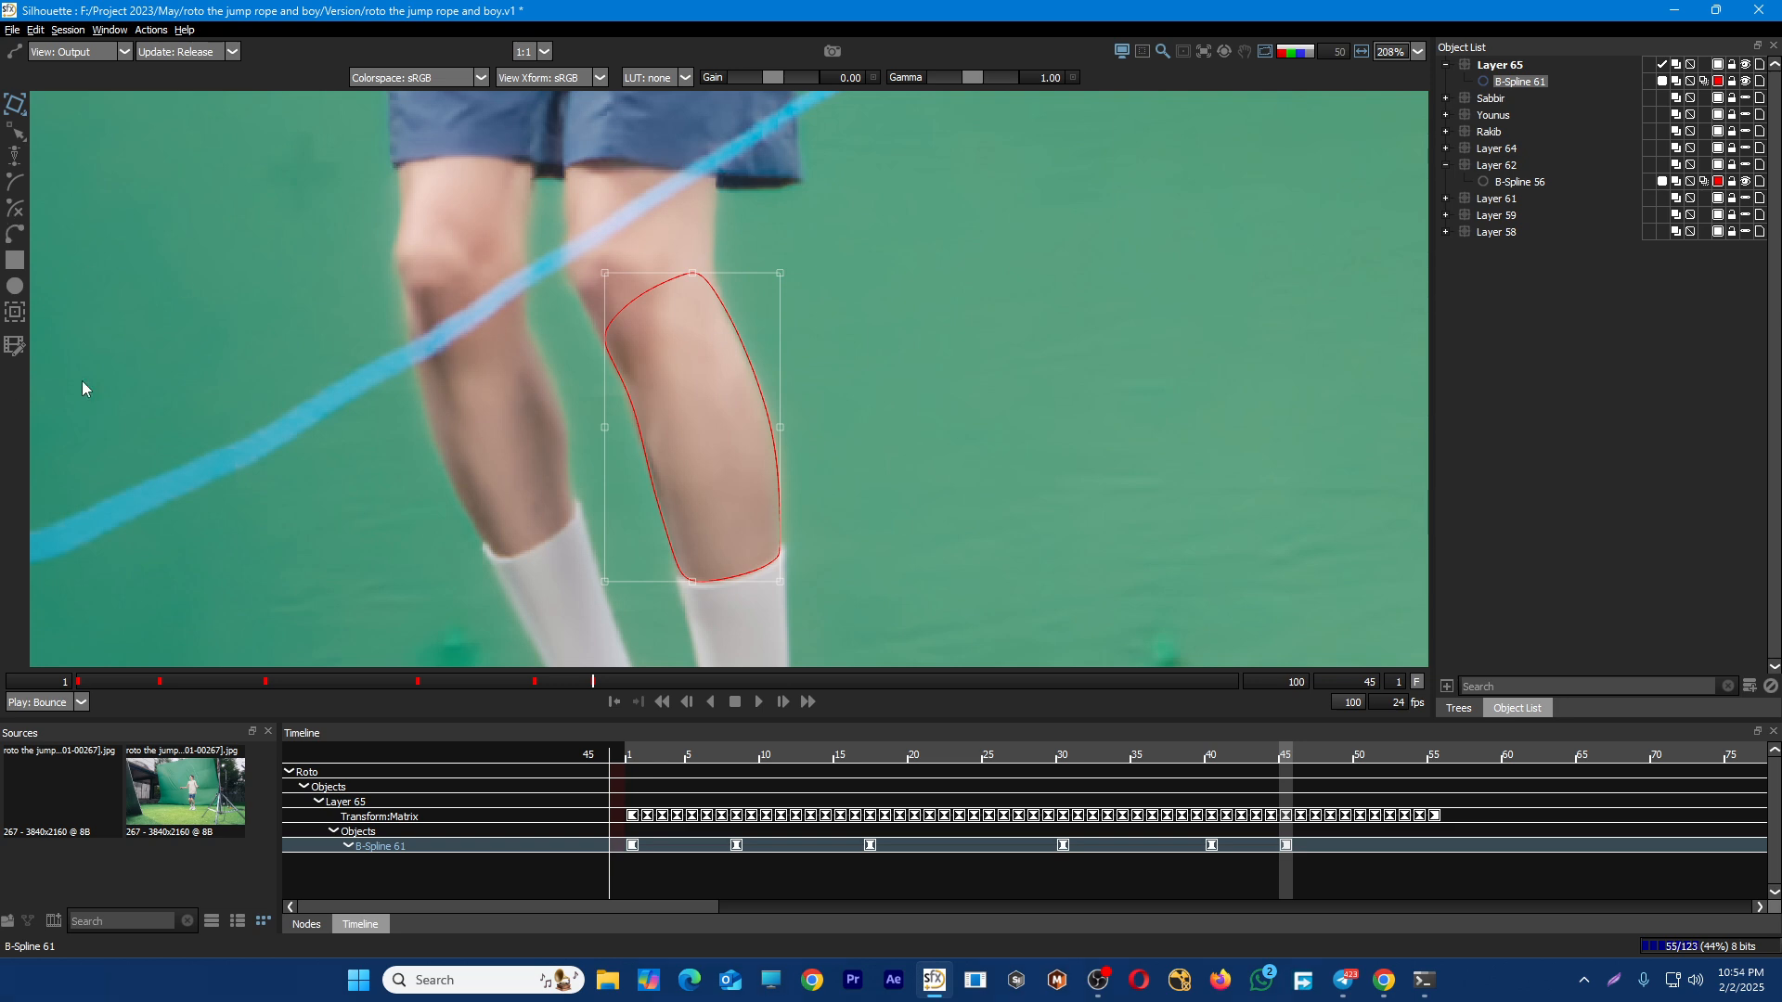
{"action": "left_click_drag", "start_coordinate": [666, 365], "coordinate": [678, 437]}
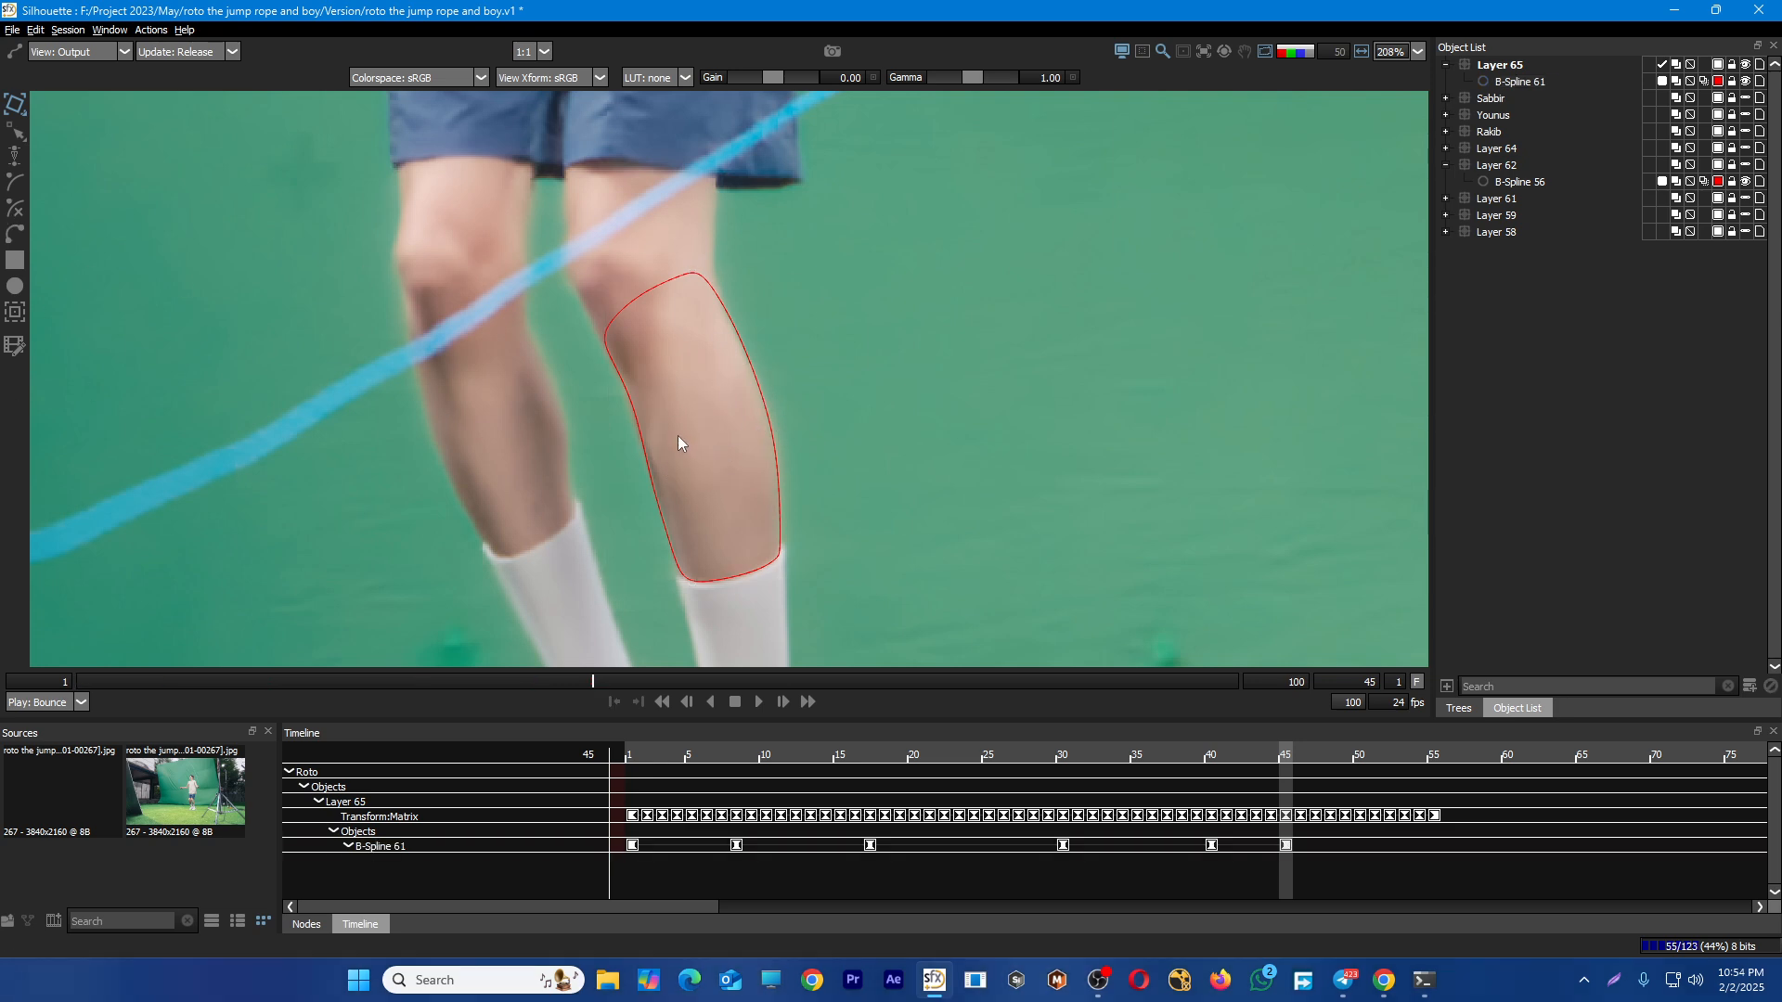
Step forward from frame 45 to frame 55, examining the lower-leg spline's fit against the calf and the sock edge
{"action": "key", "text": "Right"}
{"action": "key", "text": "Right"}
{"action": "key", "text": "Right"}
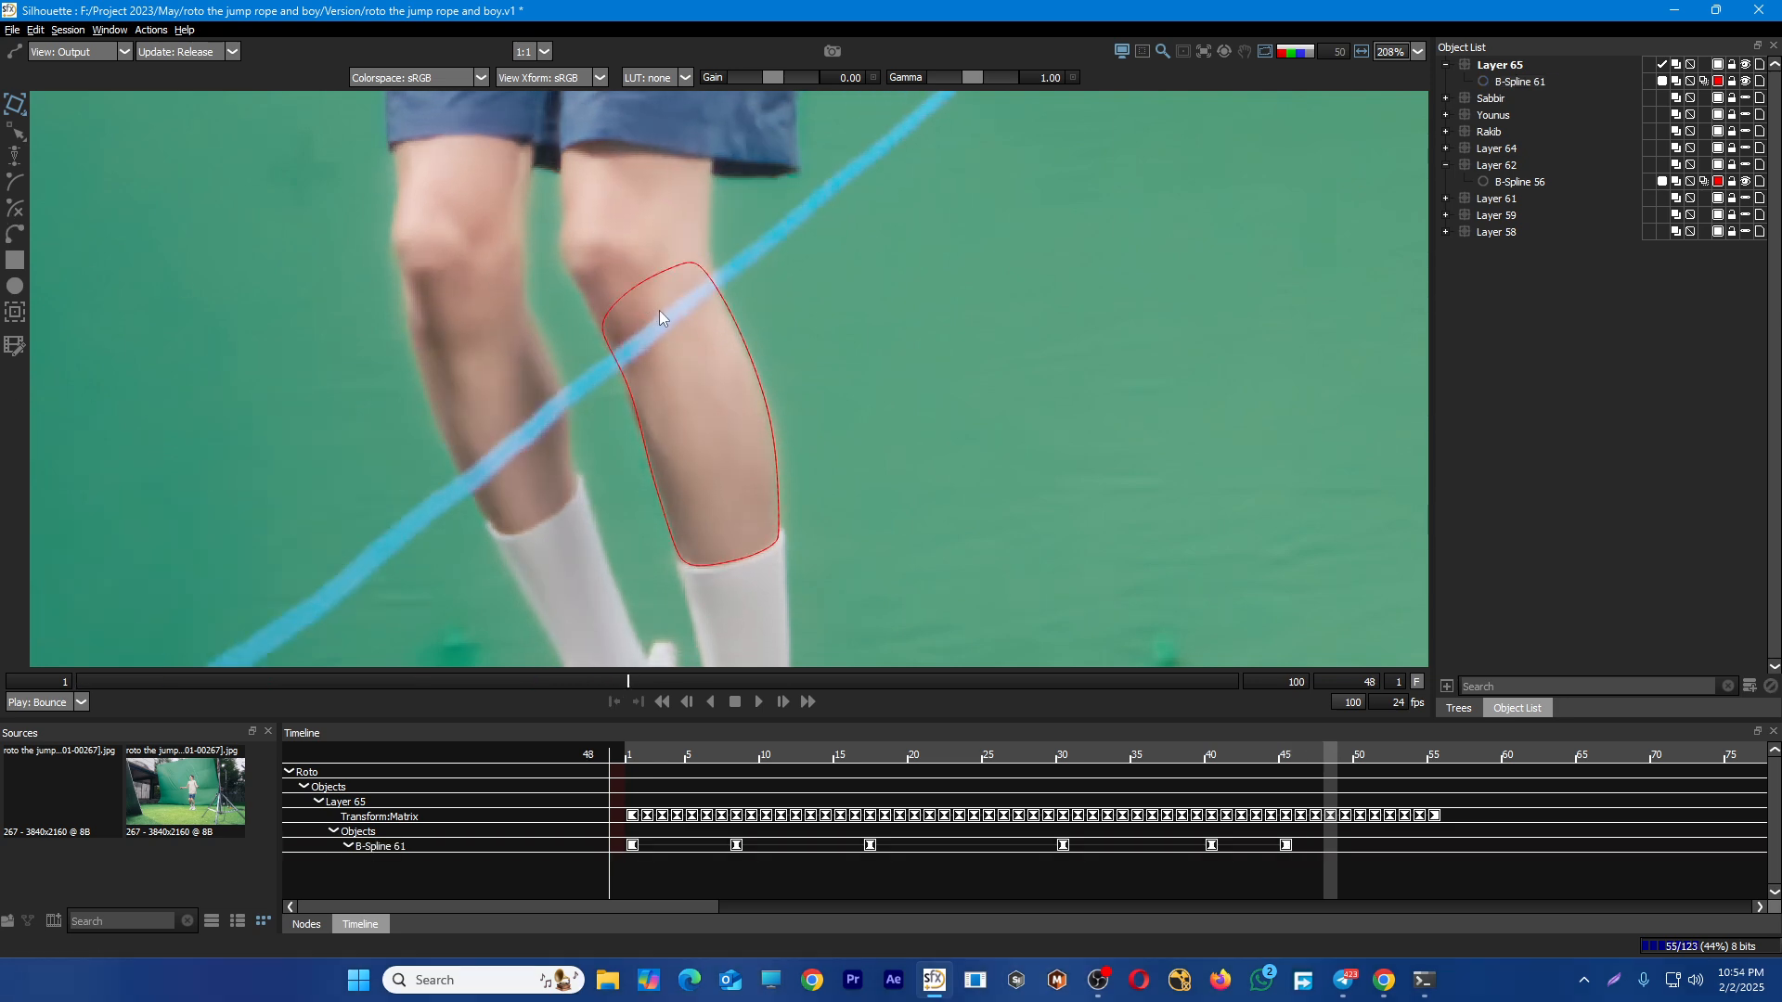
{"action": "key", "text": "Left"}
{"action": "key", "text": "Left"}
{"action": "key", "text": "Right"}
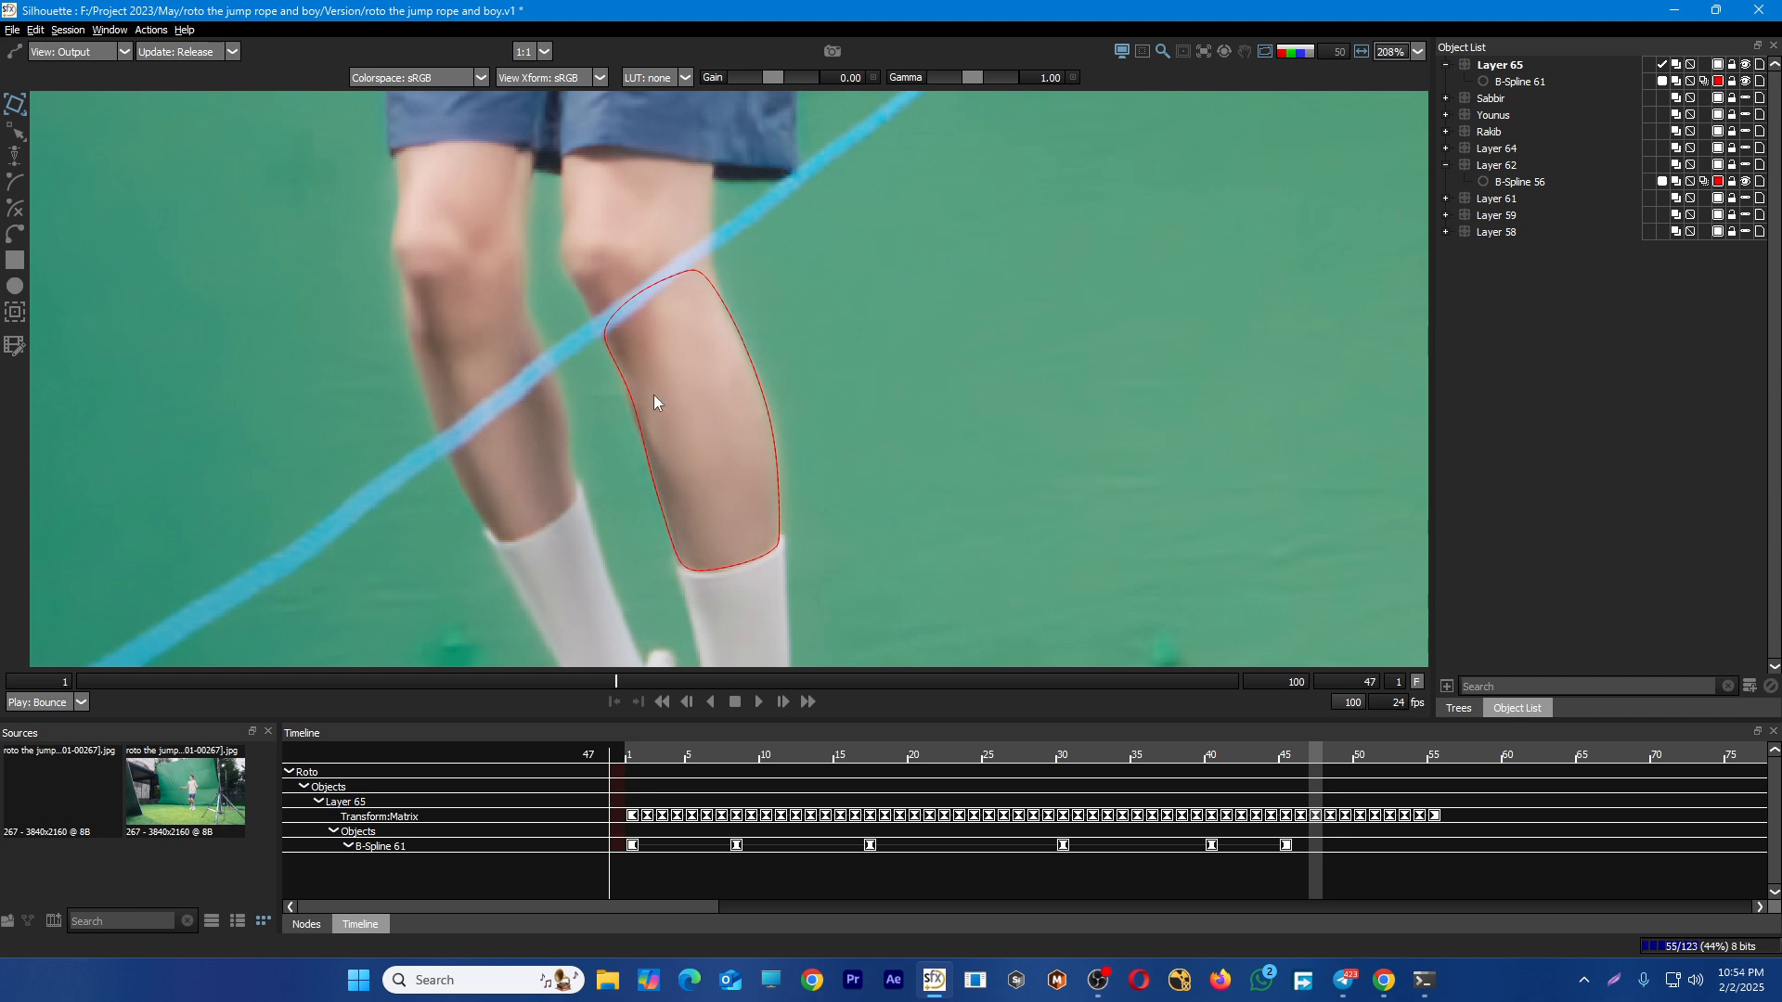
{"action": "key", "text": "Right"}
{"action": "key", "text": "Right"}
{"action": "key", "text": "Right"}
{"action": "key", "text": "Right"}
{"action": "key", "text": "Right"}
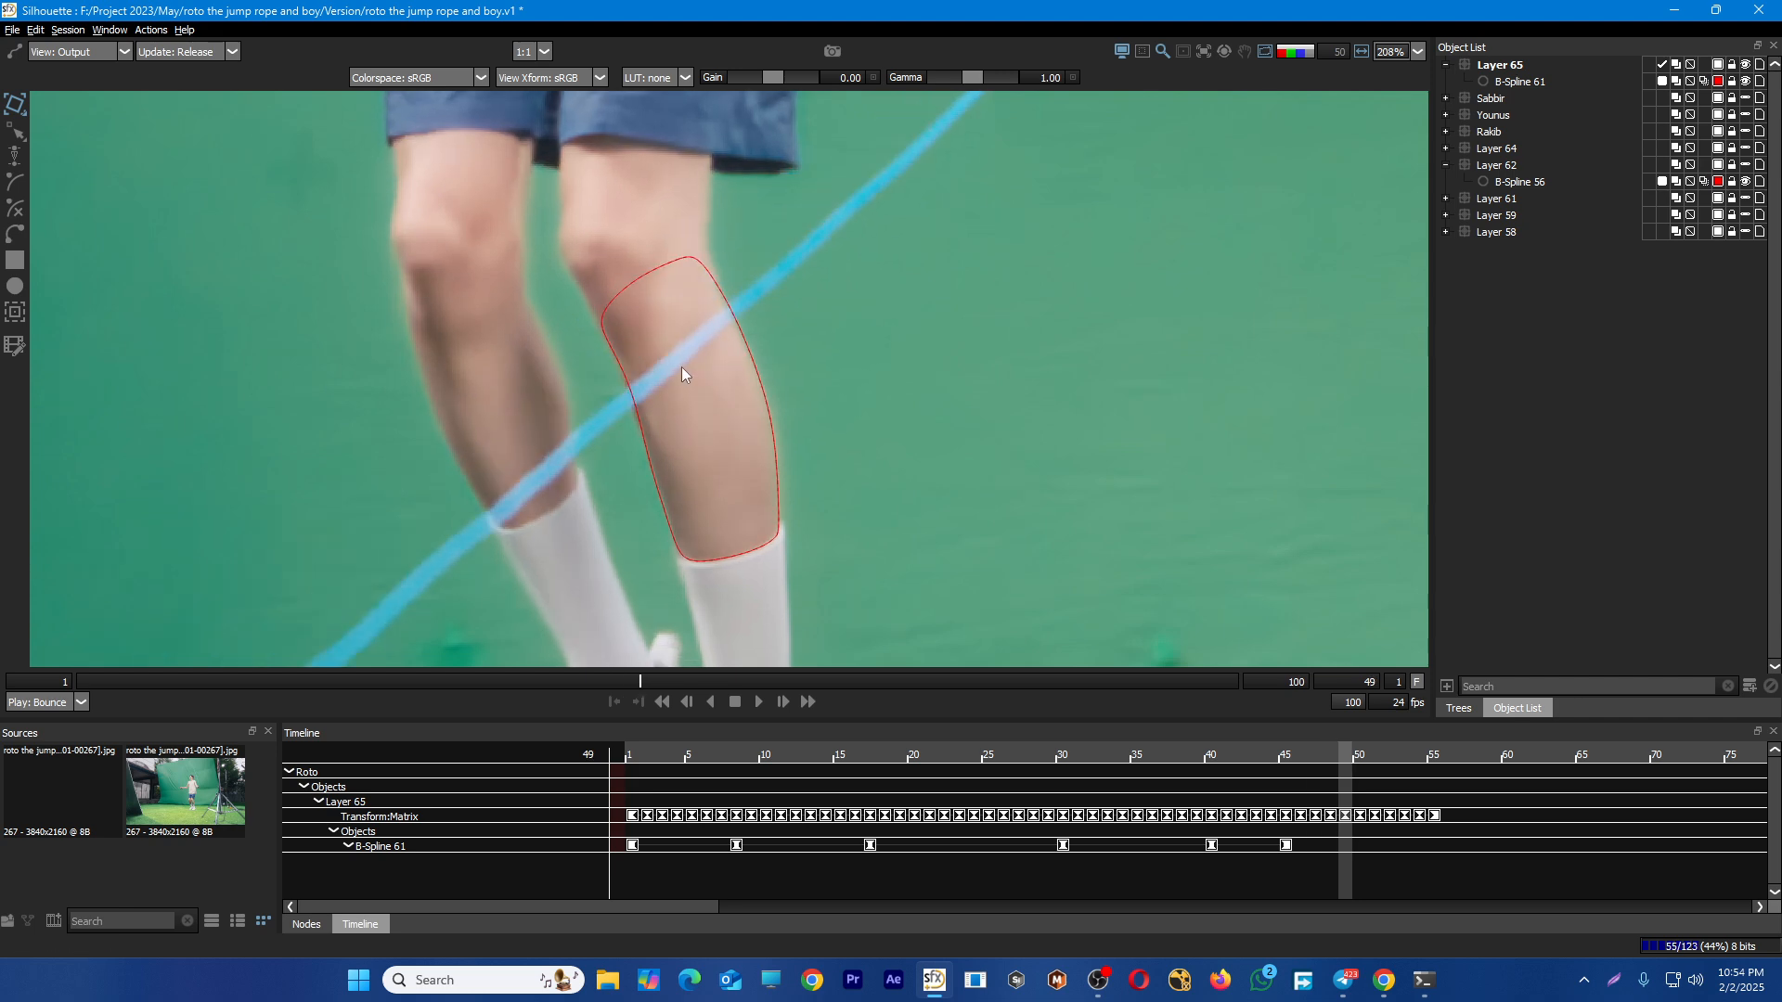
{"action": "key", "text": "Right"}
{"action": "key", "text": "Right"}
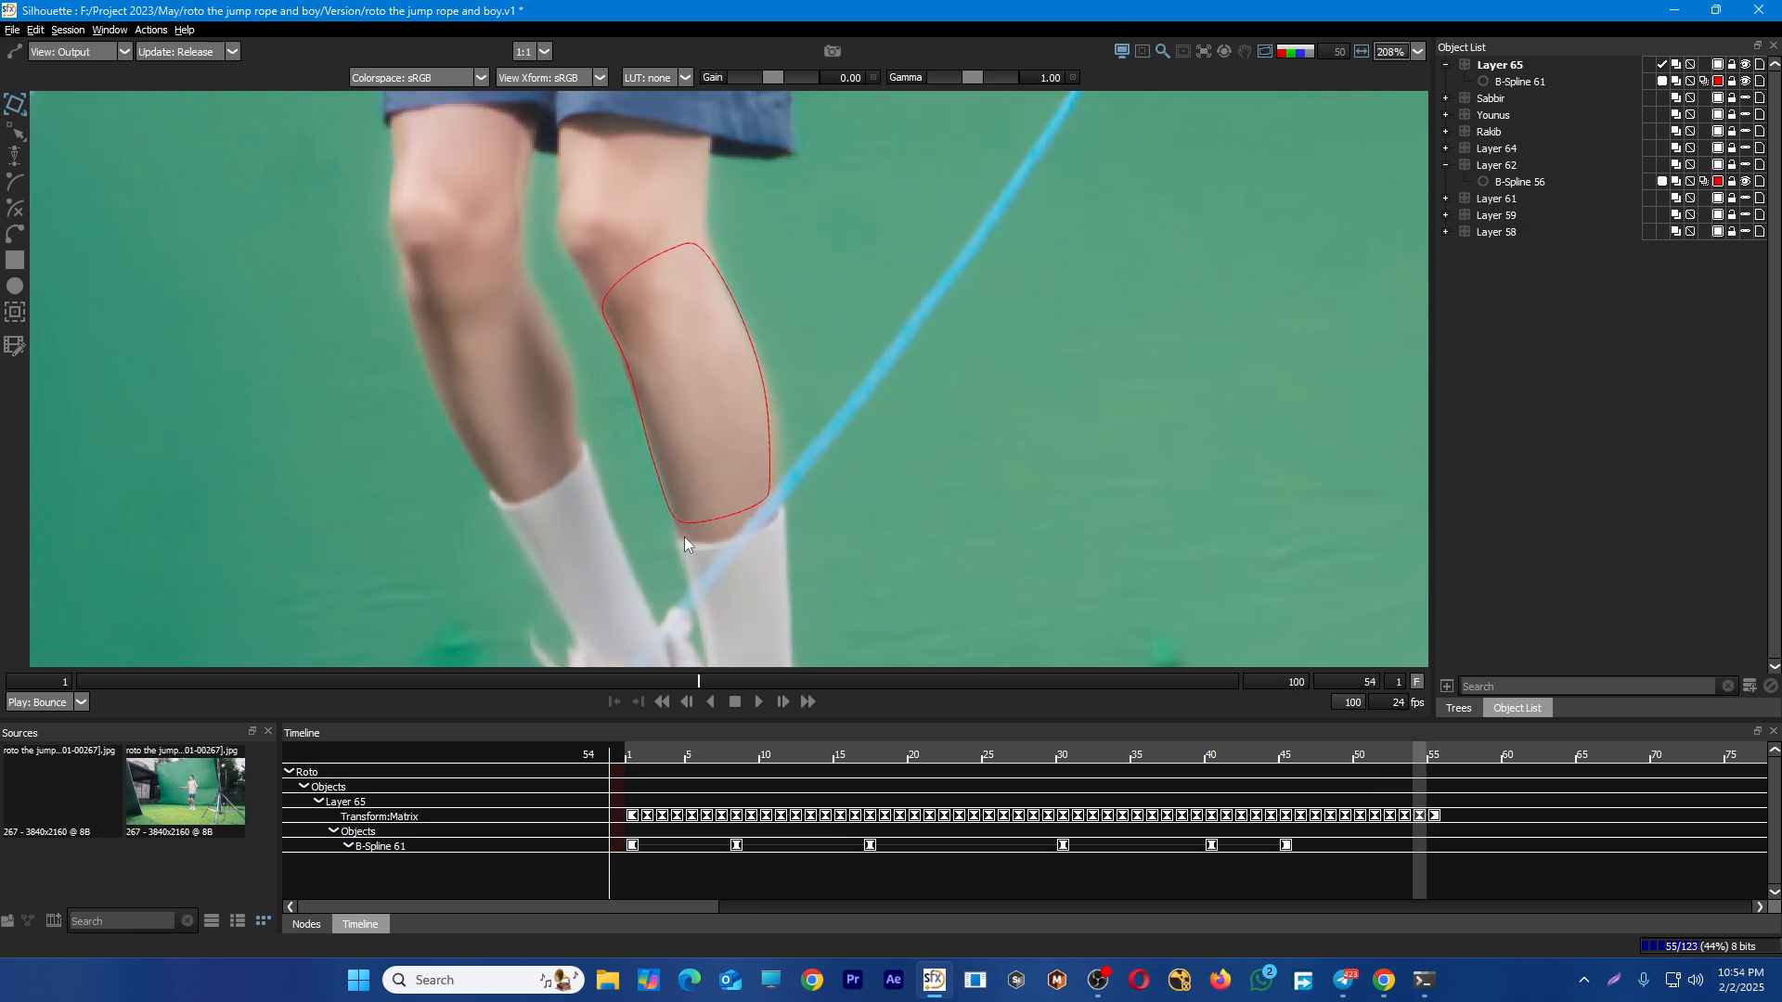
{"action": "key", "text": "Right"}
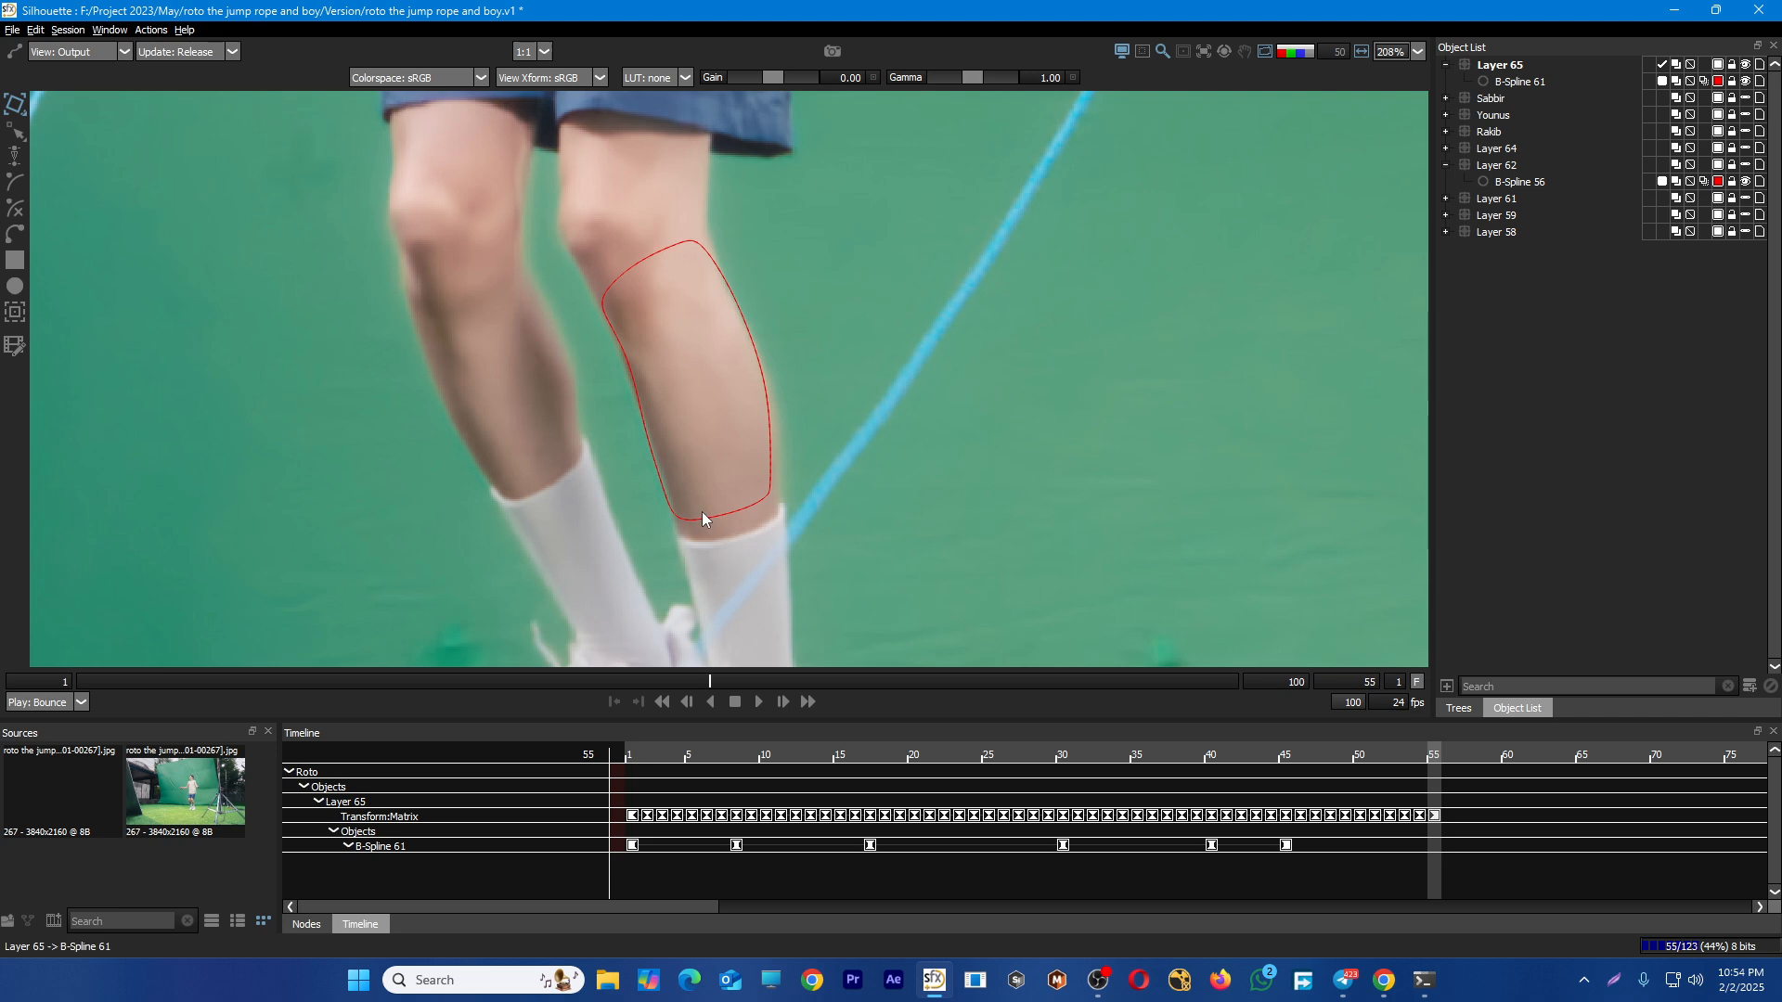
Step back and forth between frames 45 and 56, examining where the spline's lower edge drifts from the sock line
{"action": "key", "text": "Left"}
{"action": "key", "text": "Left"}
{"action": "key", "text": "Left"}
{"action": "key", "text": "Left"}
{"action": "key", "text": "Left"}
{"action": "key", "text": "Left"}
{"action": "key", "text": "Left"}
{"action": "key", "text": "Right"}
{"action": "key", "text": "Right"}
{"action": "key", "text": "Right"}
{"action": "key", "text": "Right"}
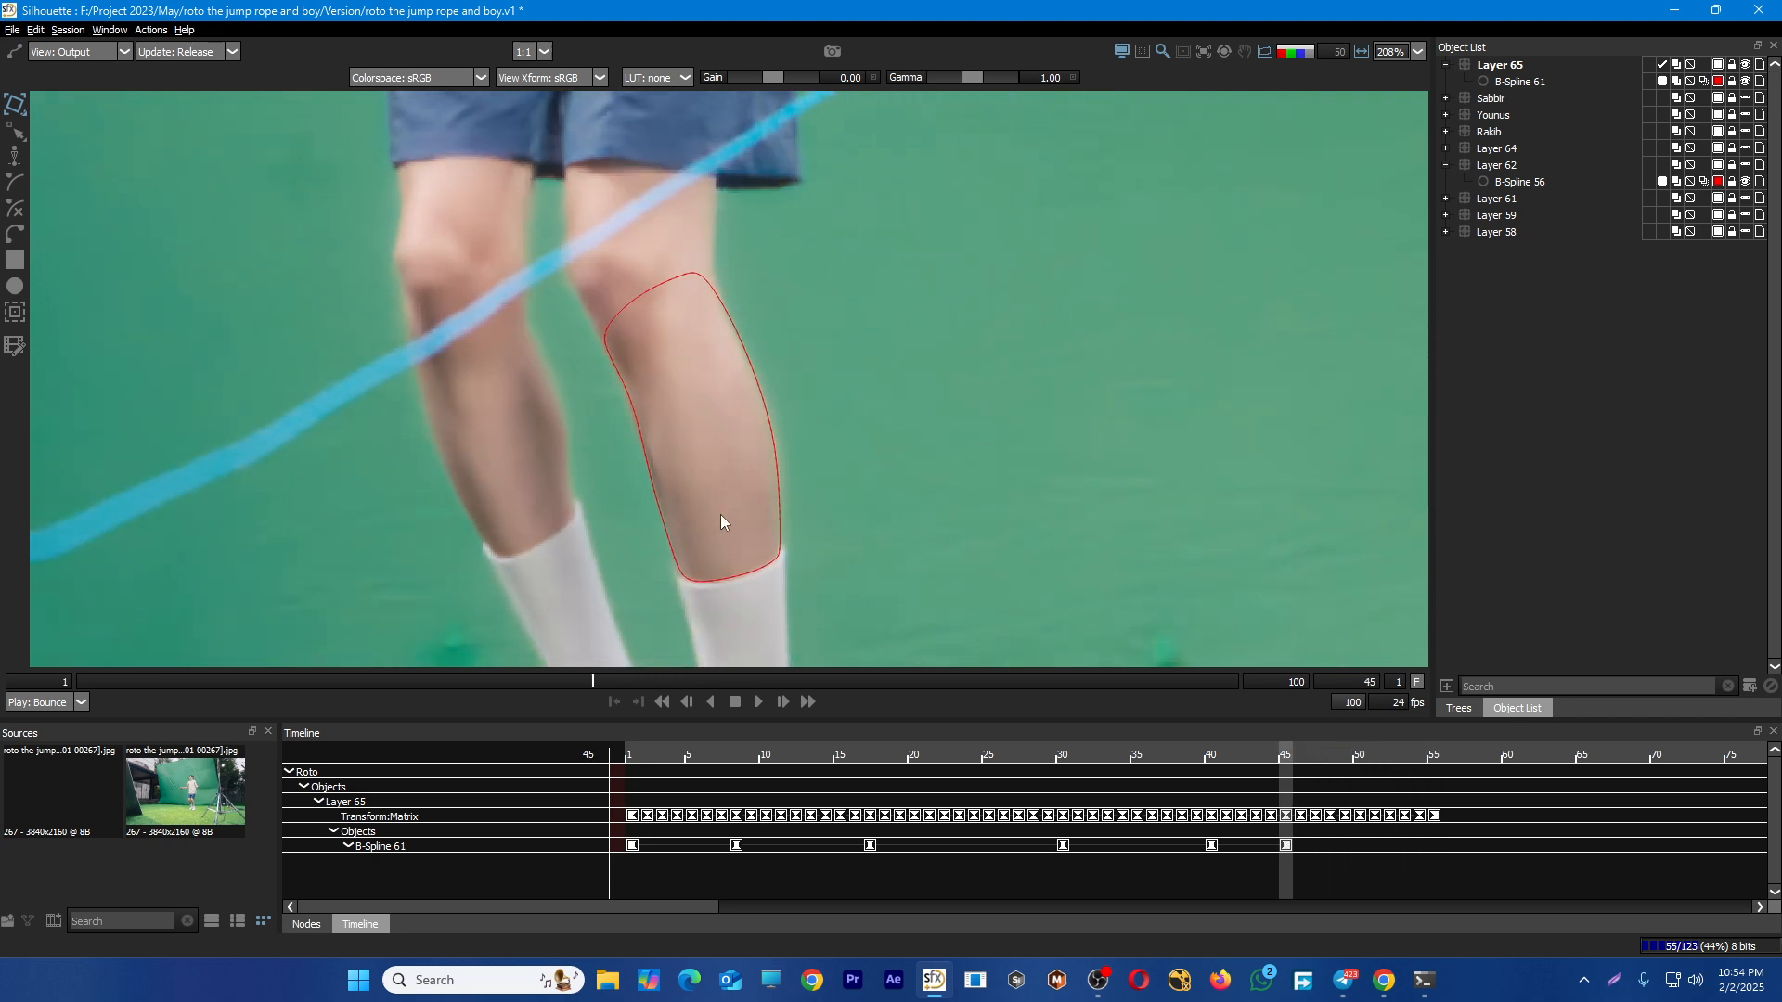
{"action": "key", "text": "Right"}
{"action": "key", "text": "Right"}
{"action": "key", "text": "Right"}
{"action": "key", "text": "Right"}
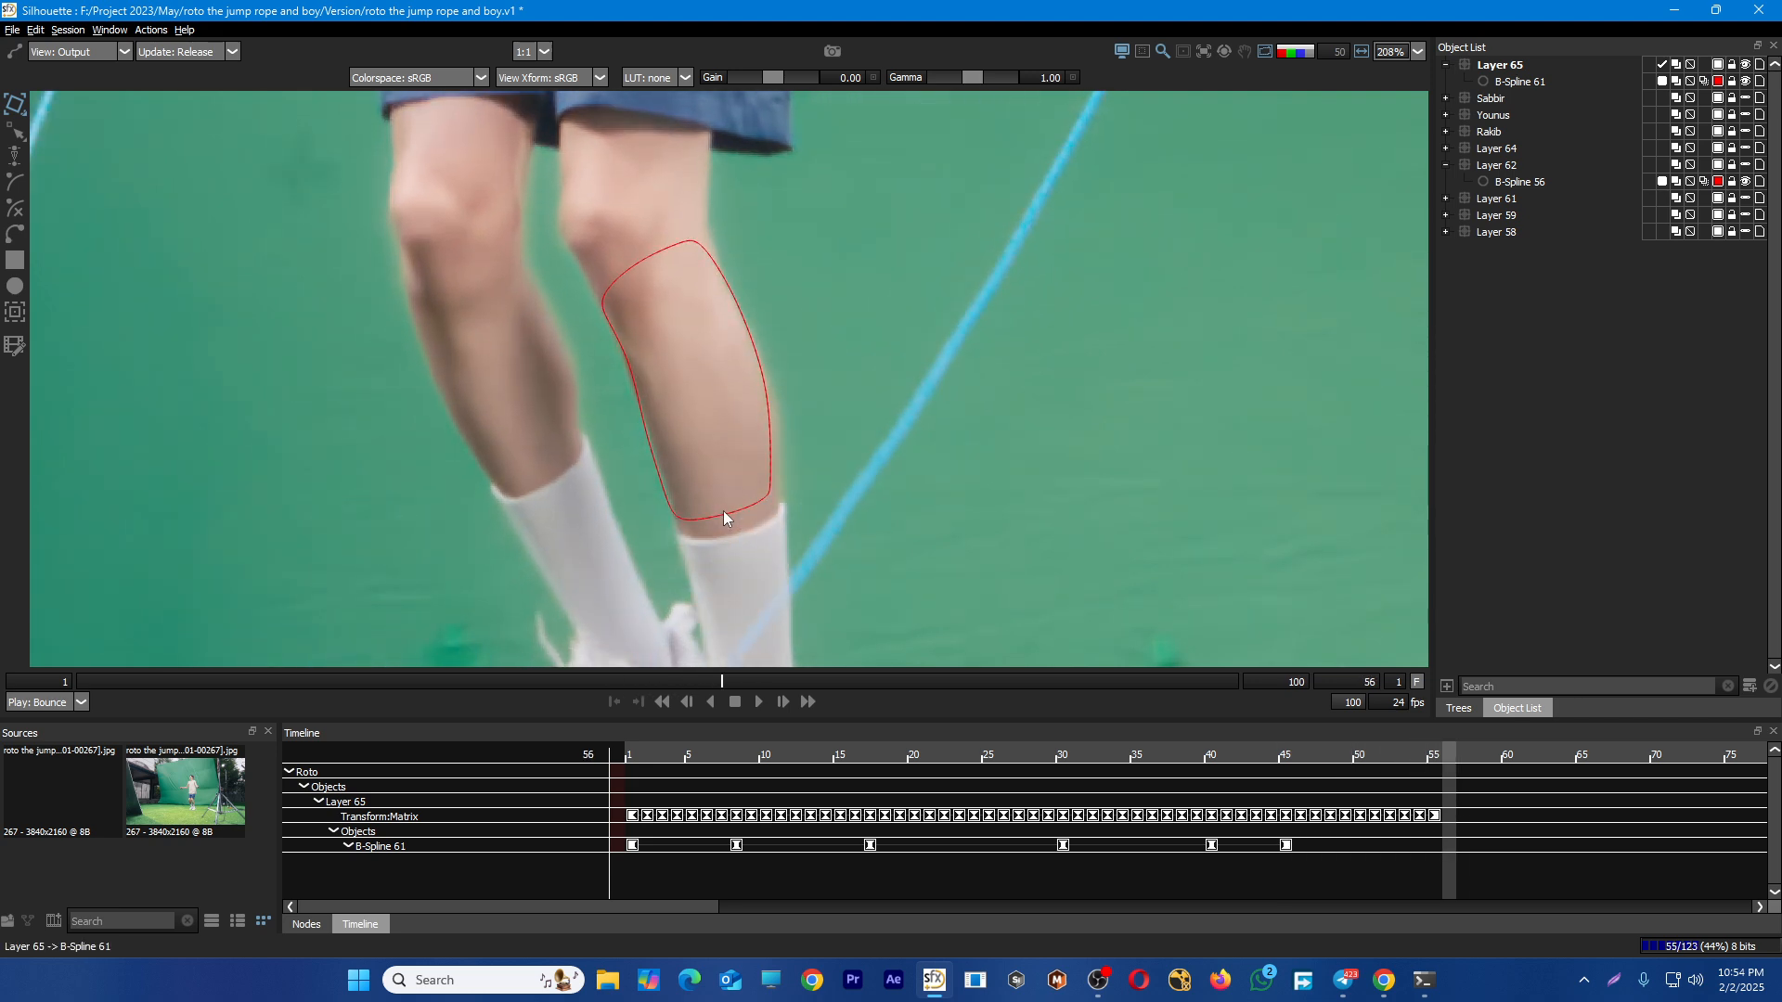
{"action": "key", "text": "Left"}
{"action": "key", "text": "Left"}
{"action": "key", "text": "Left"}
{"action": "key", "text": "Left"}
Select B-Spline 61 and stretch its lower edge down to the sock line on frame 55
{"action": "left_click", "coordinate": [771, 524]}
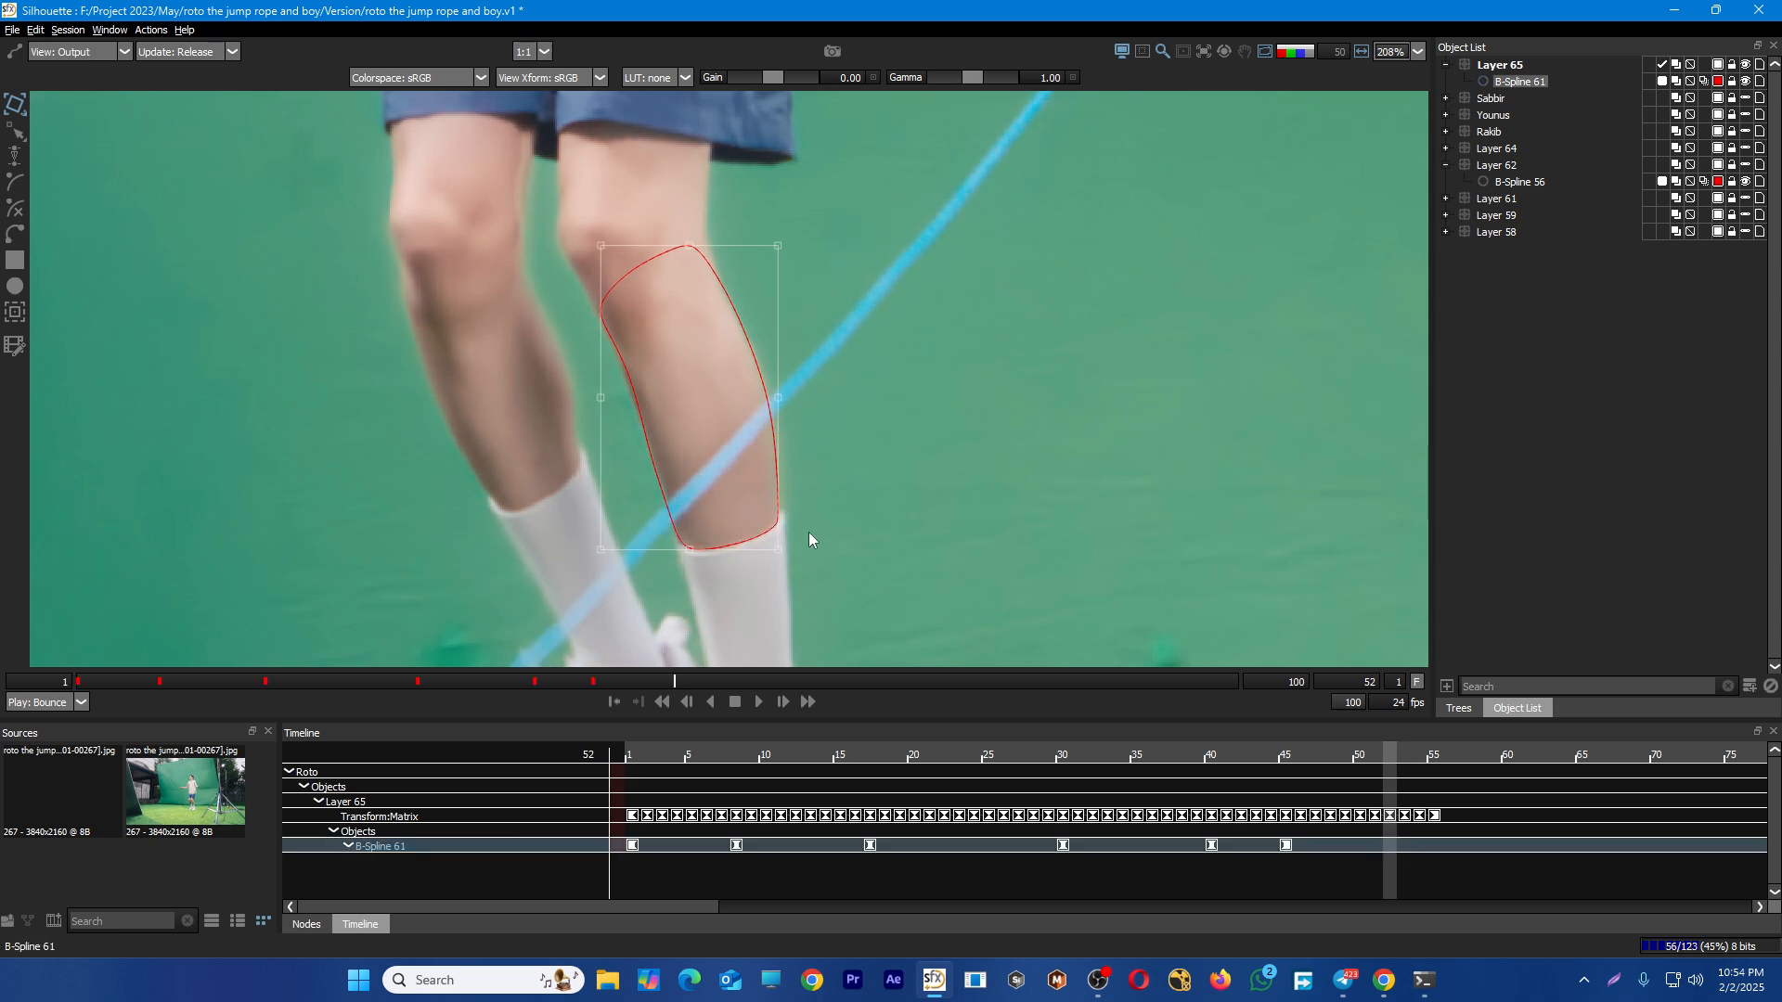
{"action": "scroll", "coordinate": [810, 532], "scroll_direction": "down", "scroll_amount": 5}
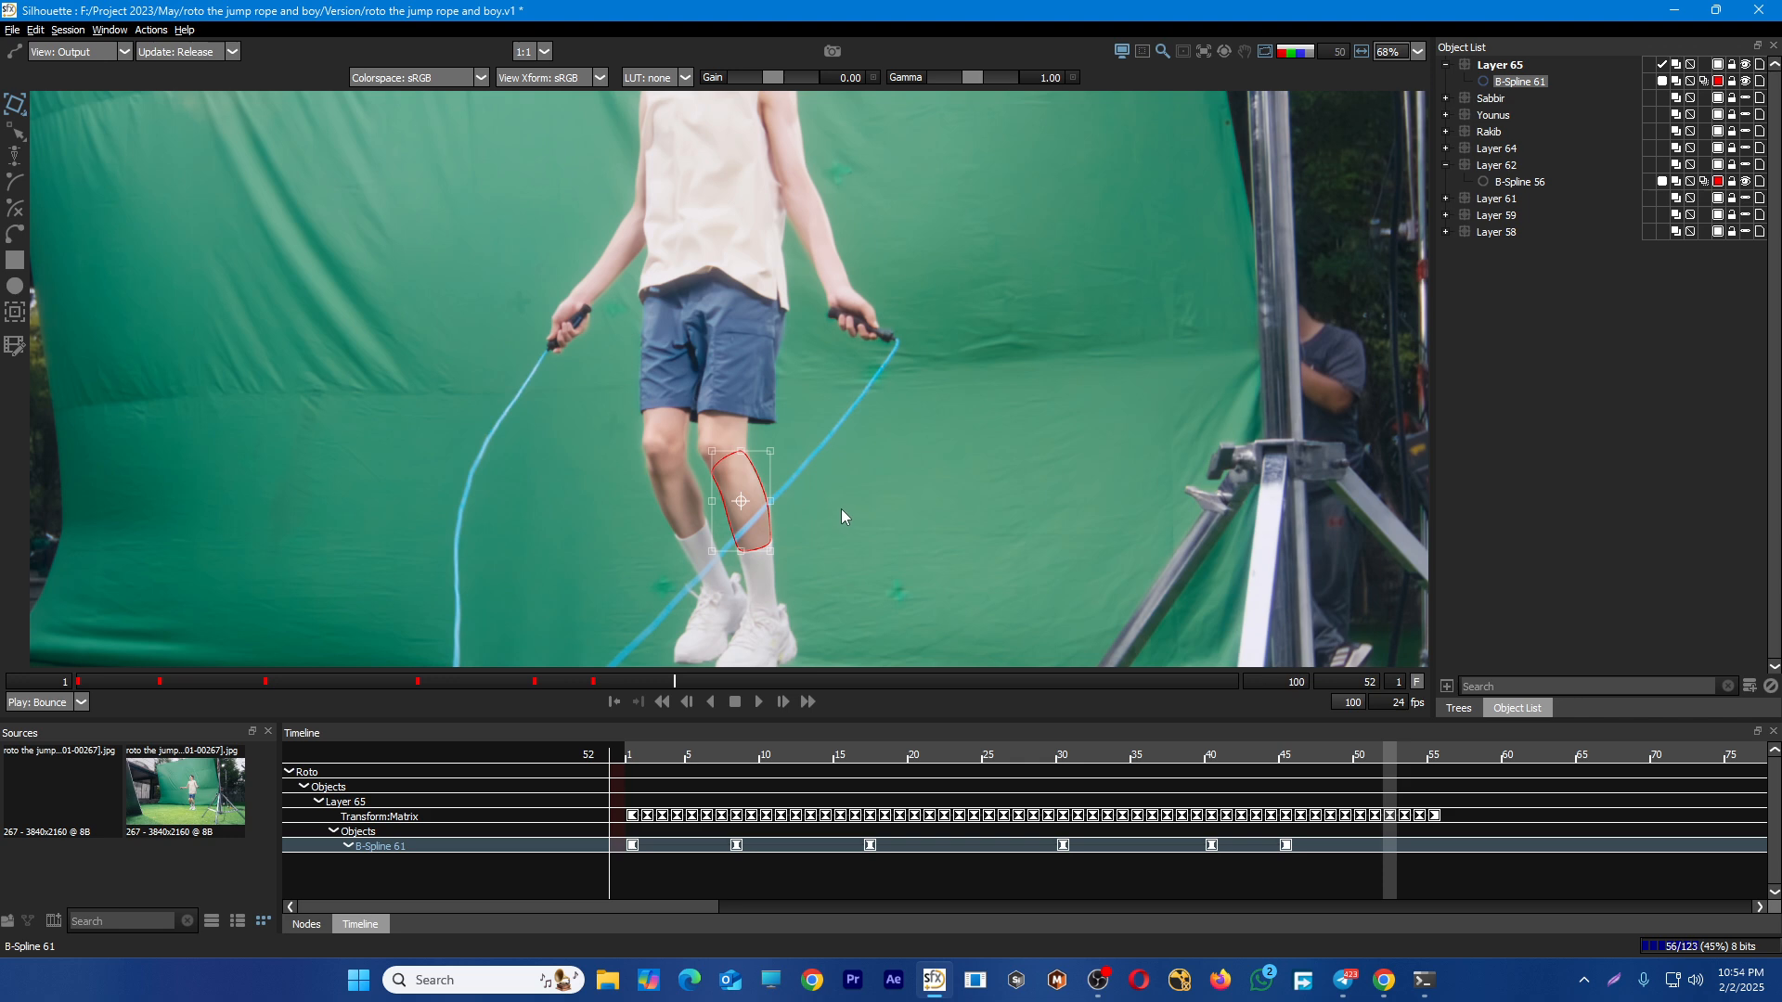
{"action": "scroll", "coordinate": [751, 544], "scroll_direction": "up", "scroll_amount": 4}
{"action": "key", "text": "Right"}
{"action": "key", "text": "Right"}
{"action": "key", "text": "Right"}
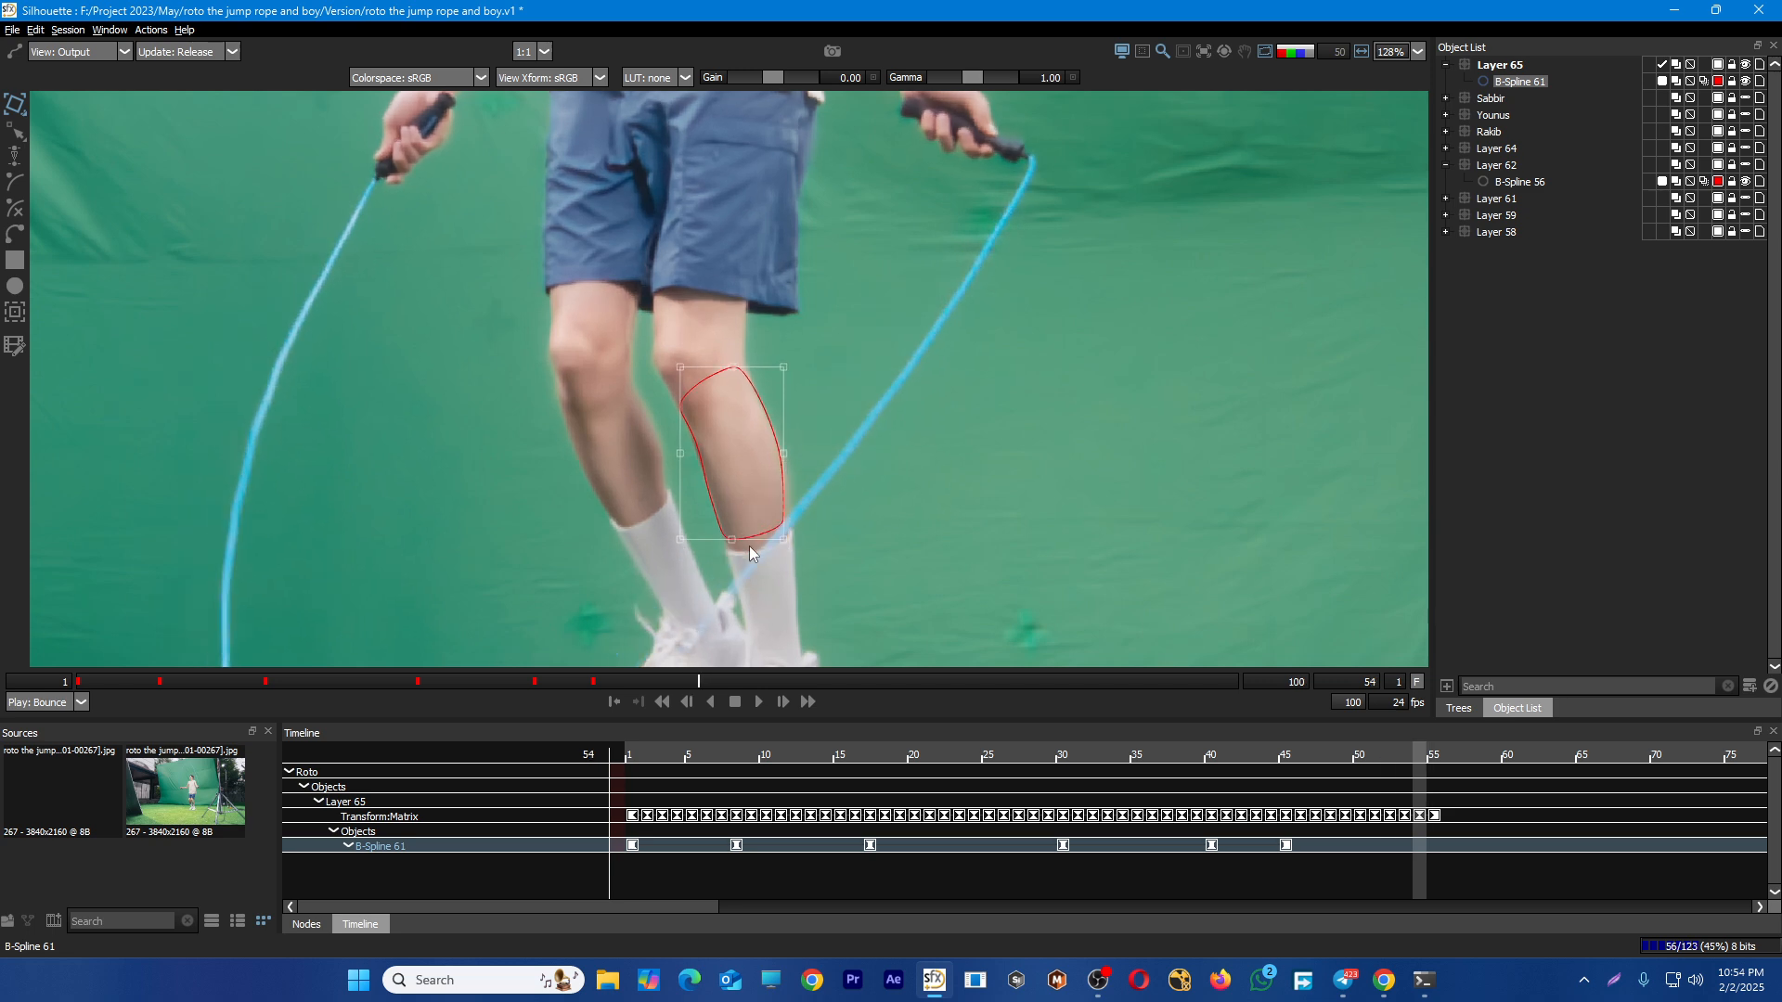
{"action": "scroll", "coordinate": [752, 543], "scroll_direction": "up", "scroll_amount": 1}
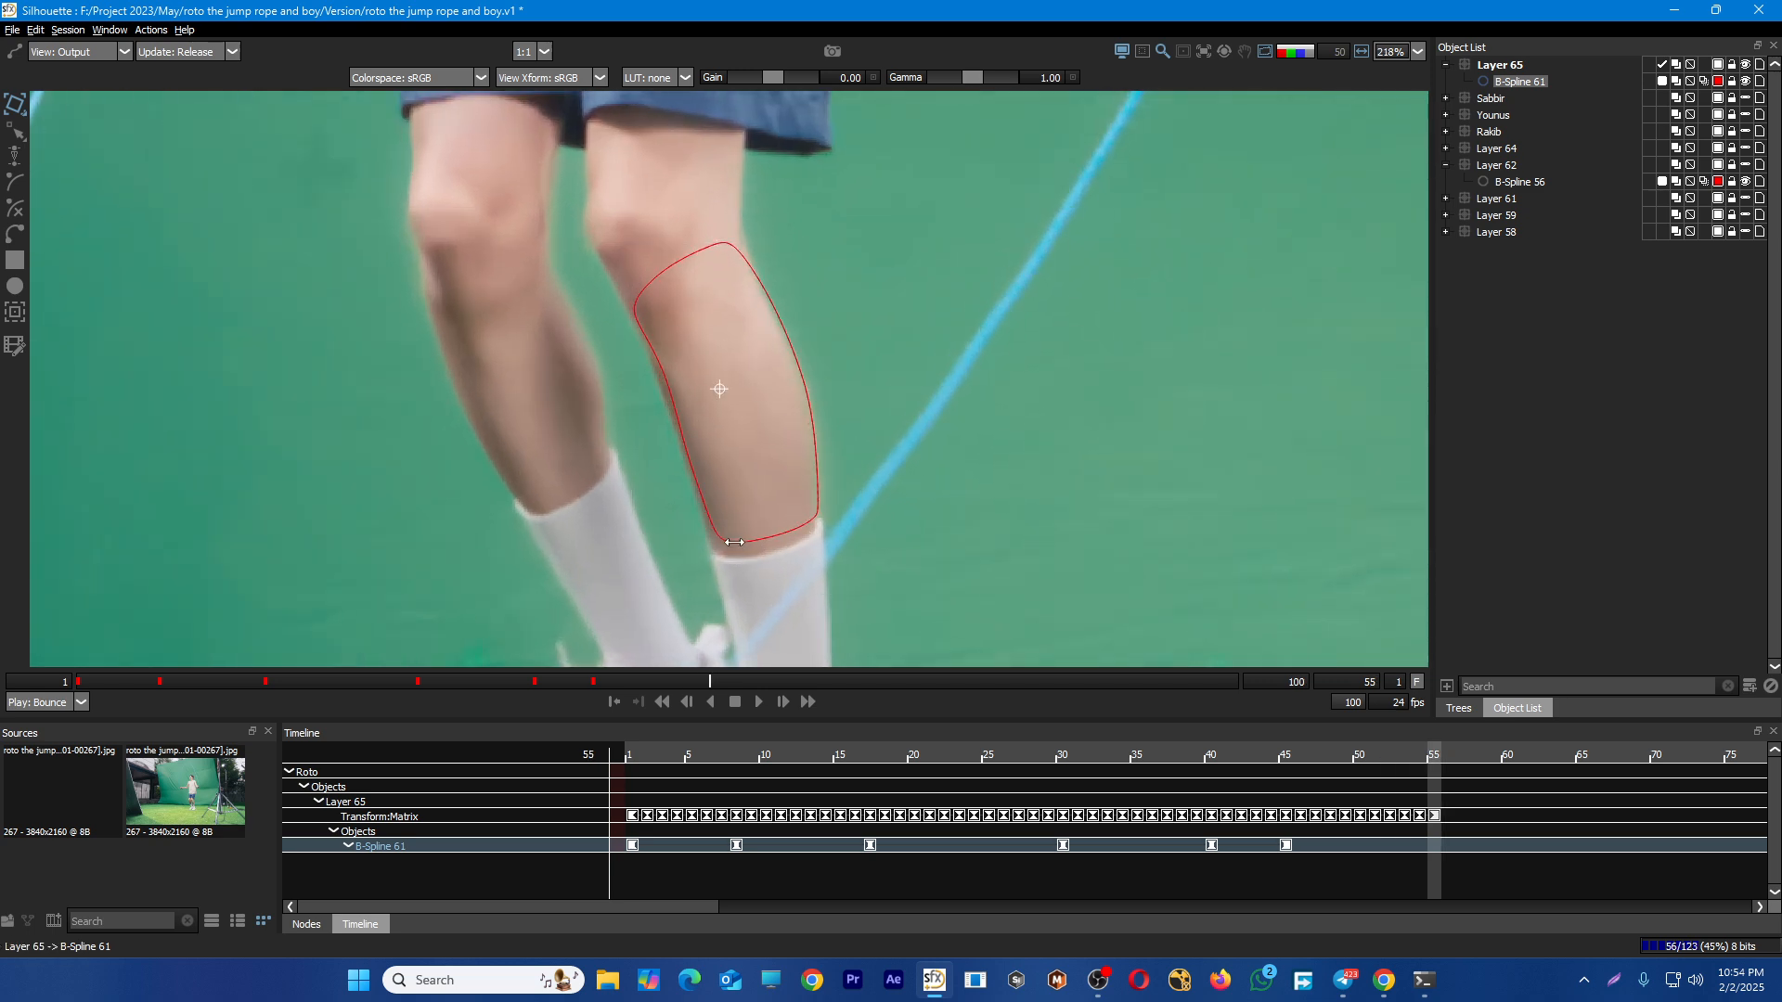
{"action": "left_click_drag", "start_coordinate": [727, 549], "coordinate": [730, 557]}
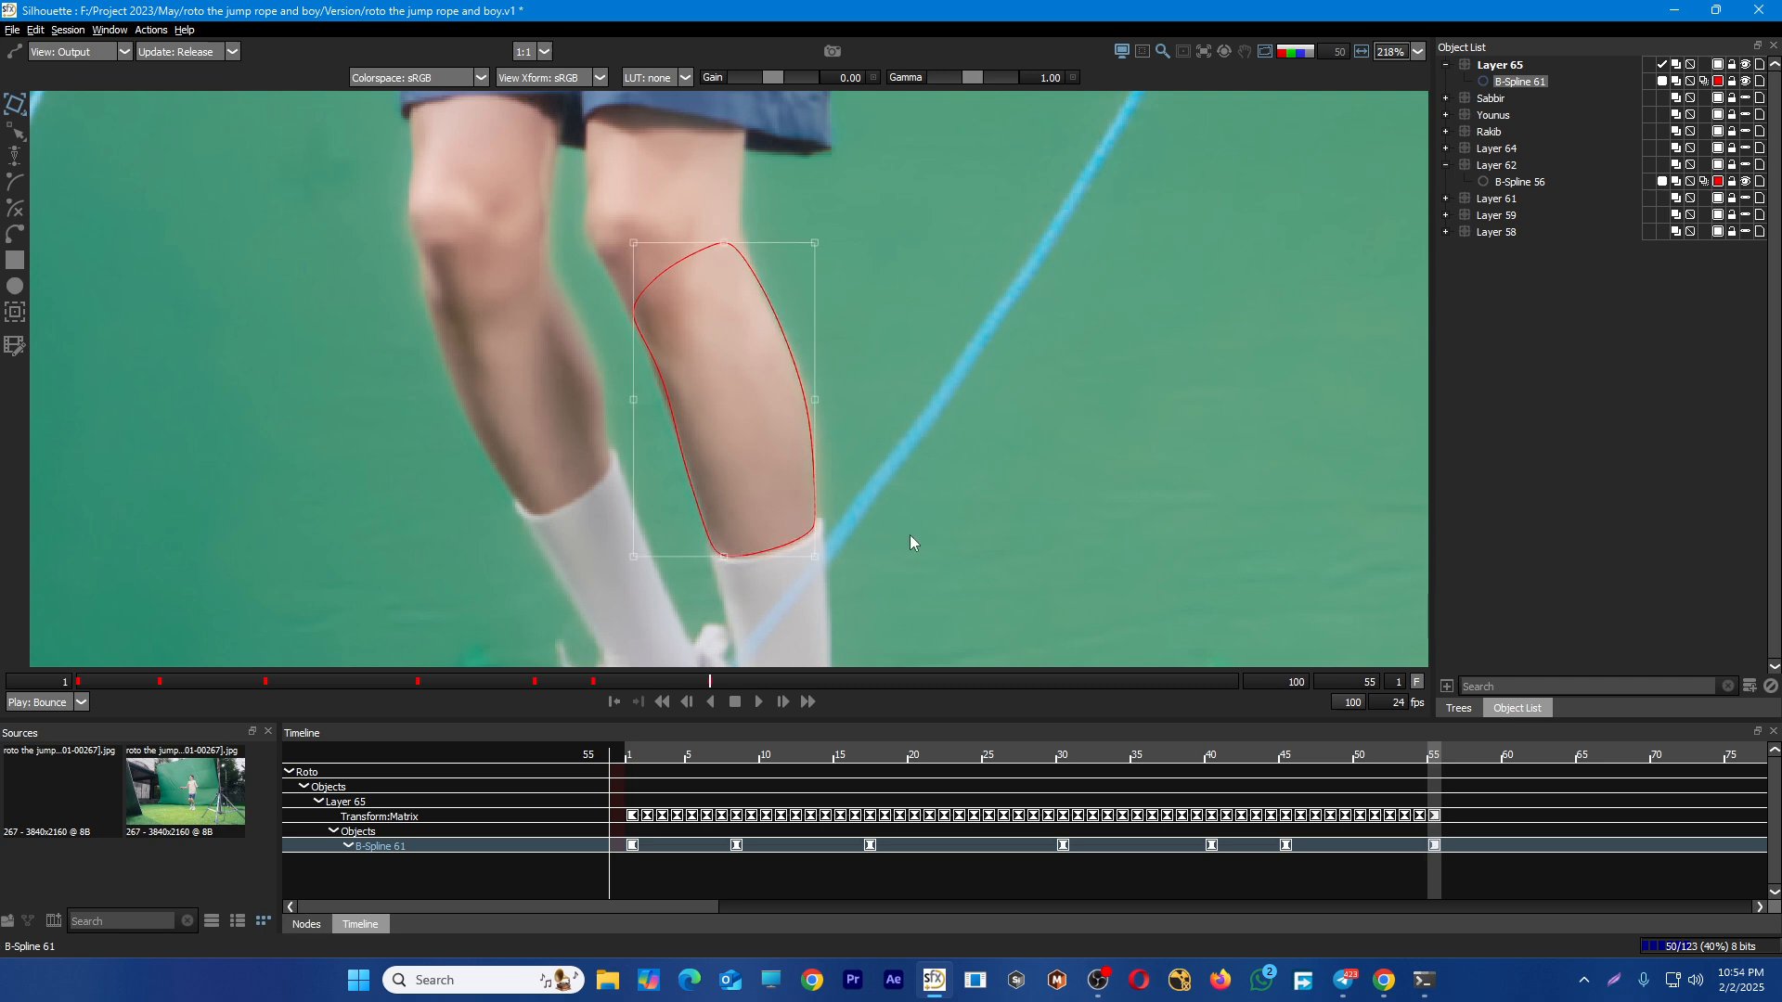
Pull the lower-leg spline's bottom edge up to the sock line on frame 52
{"action": "key", "text": "Left"}
{"action": "key", "text": "Left"}
{"action": "key", "text": "Left"}
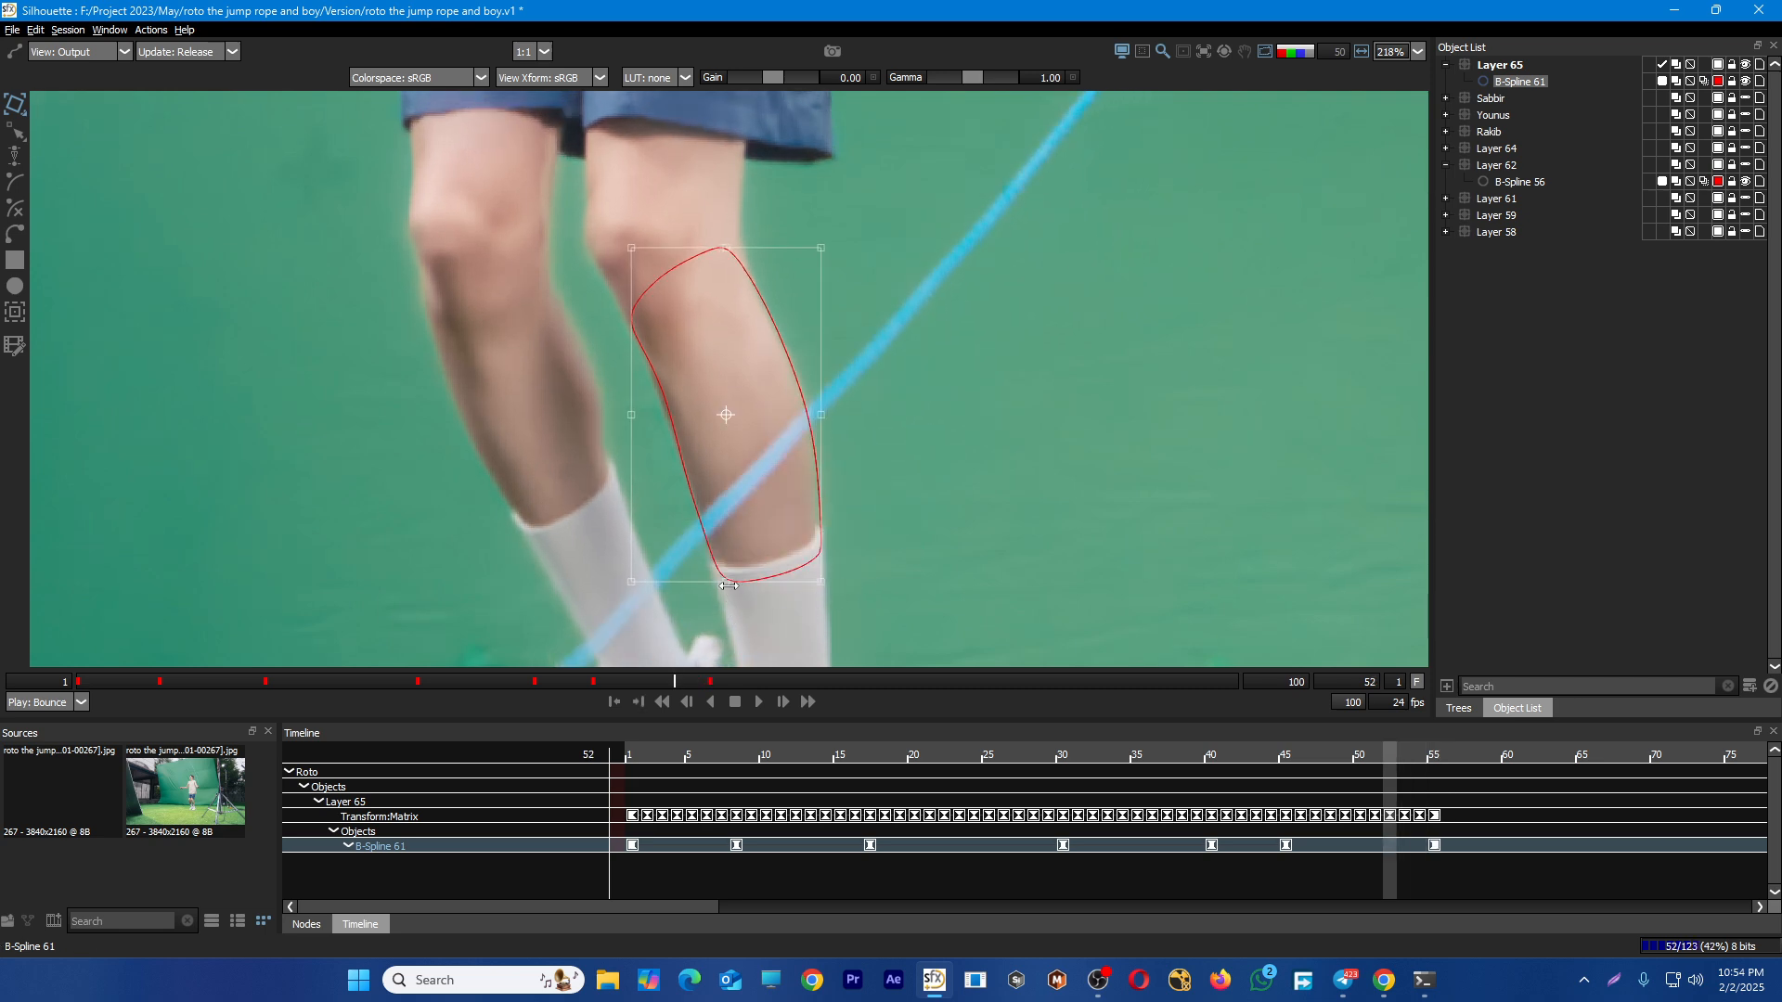
{"action": "left_click_drag", "start_coordinate": [725, 582], "coordinate": [722, 571]}
Step through the frames around the frame 52 and 55 keyframes, examining the lower-leg spline's bottom edge
{"action": "key", "text": "Left"}
{"action": "key", "text": "Left"}
{"action": "key", "text": "Left"}
{"action": "key", "text": "Left"}
{"action": "key", "text": "Left"}
{"action": "key", "text": "Left"}
{"action": "key", "text": "Left"}
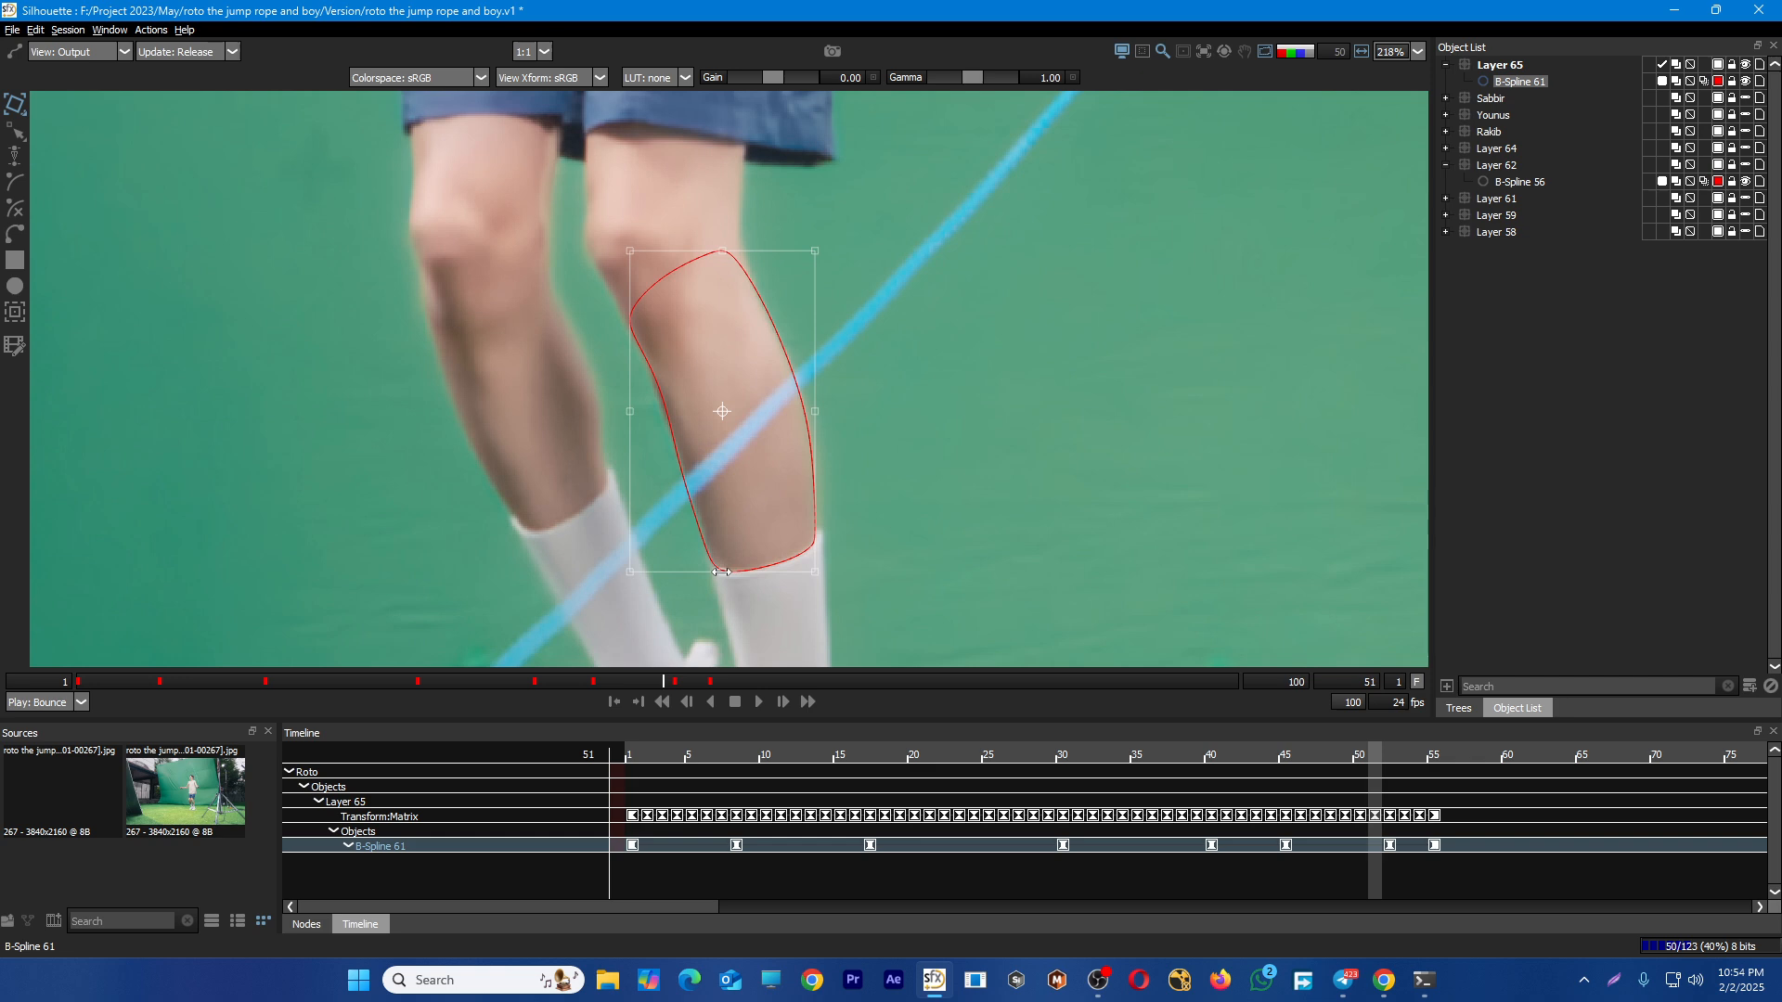
{"action": "key", "text": "Right"}
{"action": "key", "text": "Right"}
{"action": "key", "text": "Right"}
{"action": "key", "text": "Right"}
{"action": "key", "text": "Right"}
{"action": "key", "text": "Right"}
{"action": "key", "text": "Right"}
{"action": "key", "text": "Right"}
{"action": "key", "text": "Right"}
{"action": "key", "text": "Right"}
{"action": "key", "text": "Right"}
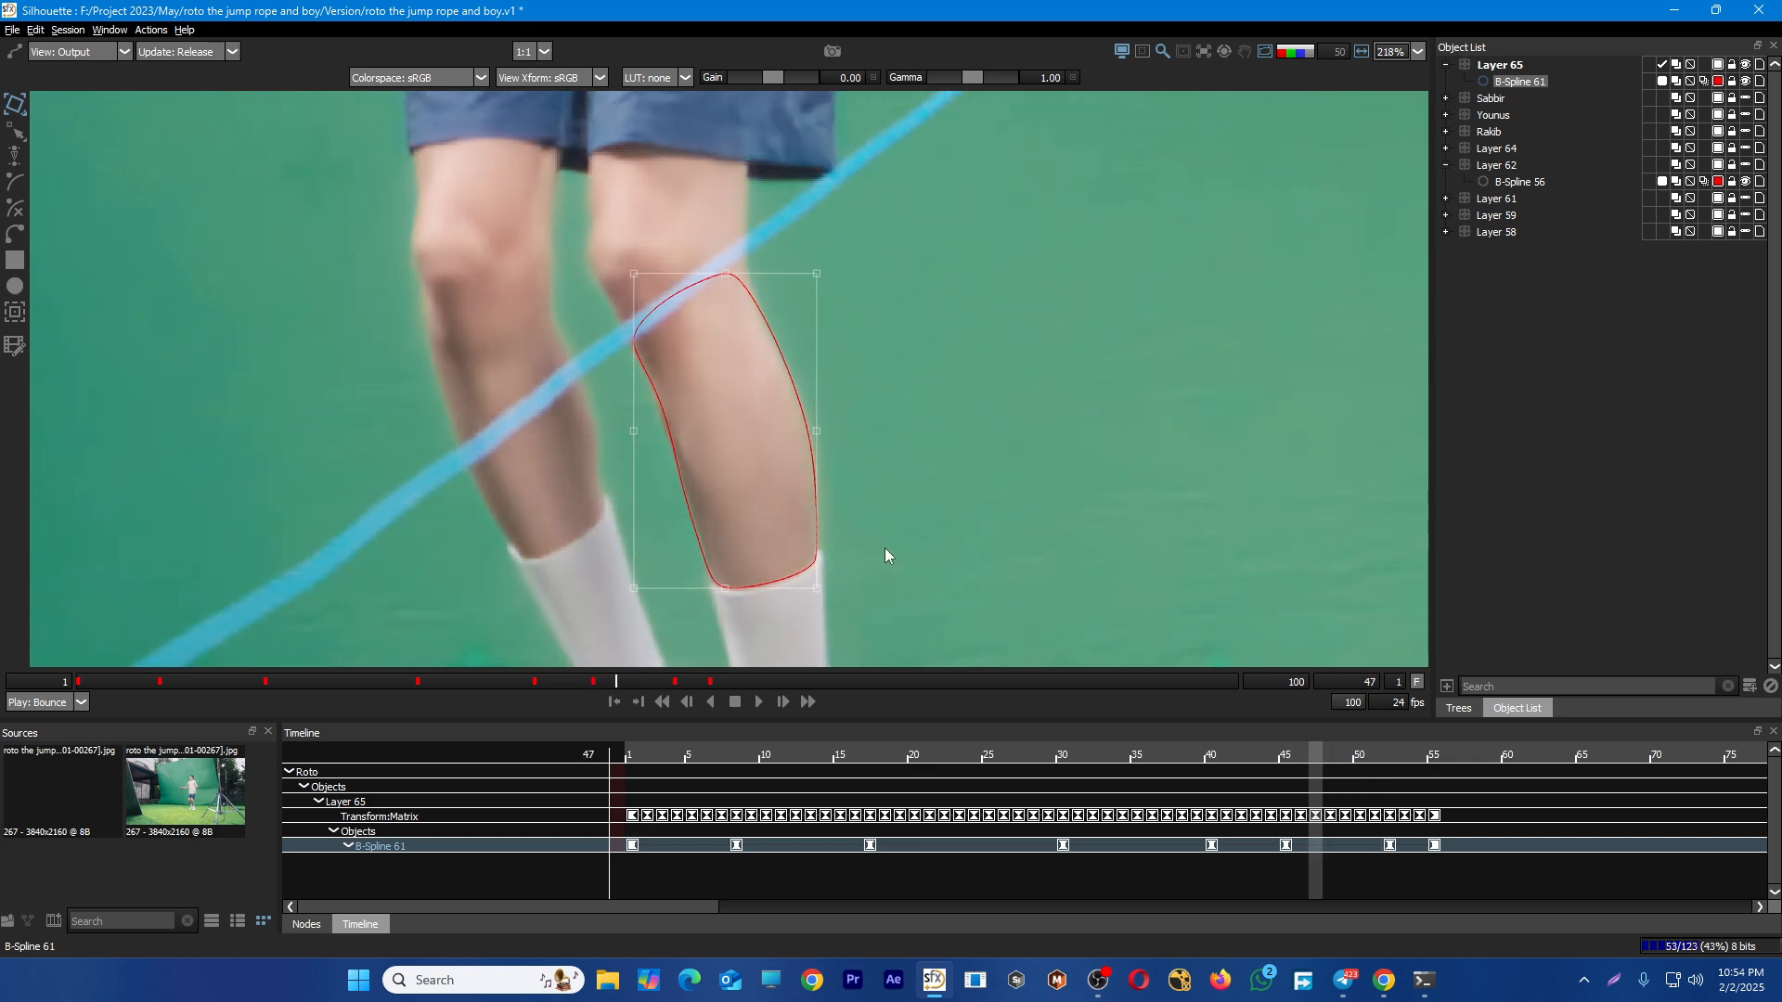
Adjust the lower-leg spline's bottom edge on frame 54 and its inner lower corner on frame 53 to fit the leg
{"action": "key", "text": "Left"}
{"action": "key", "text": "Left"}
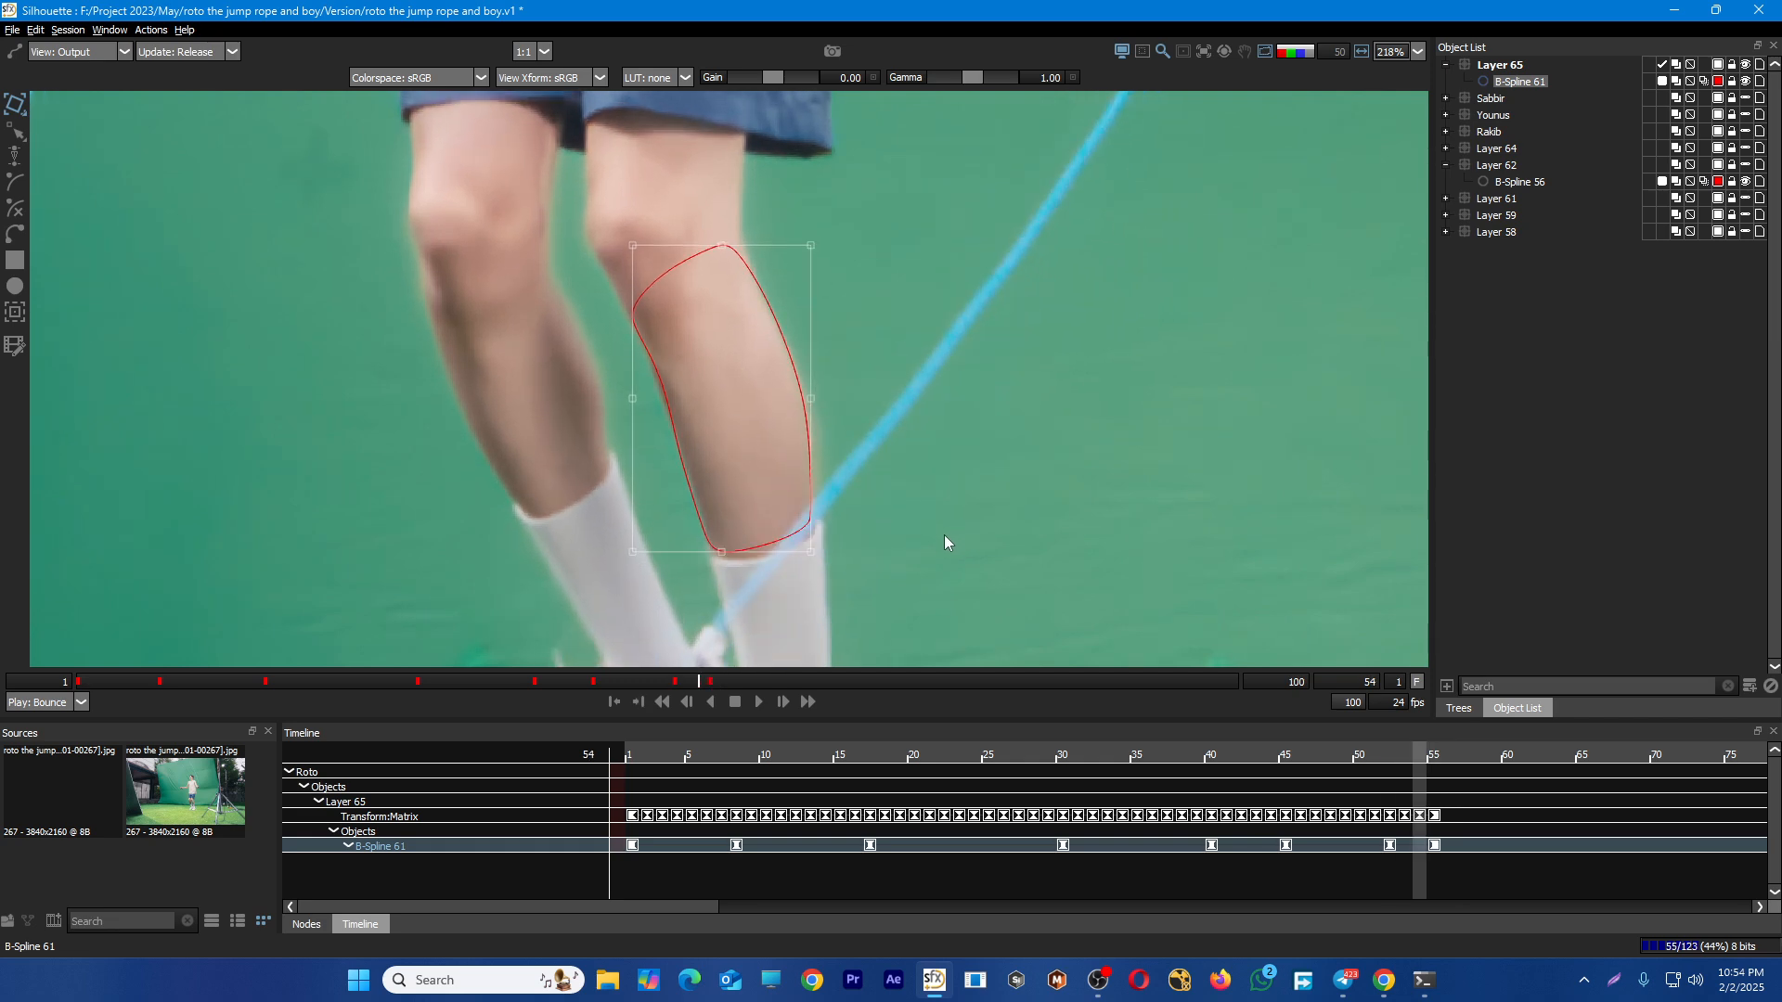
{"action": "left_click_drag", "start_coordinate": [724, 559], "coordinate": [732, 565]}
{"action": "key", "text": "Left"}
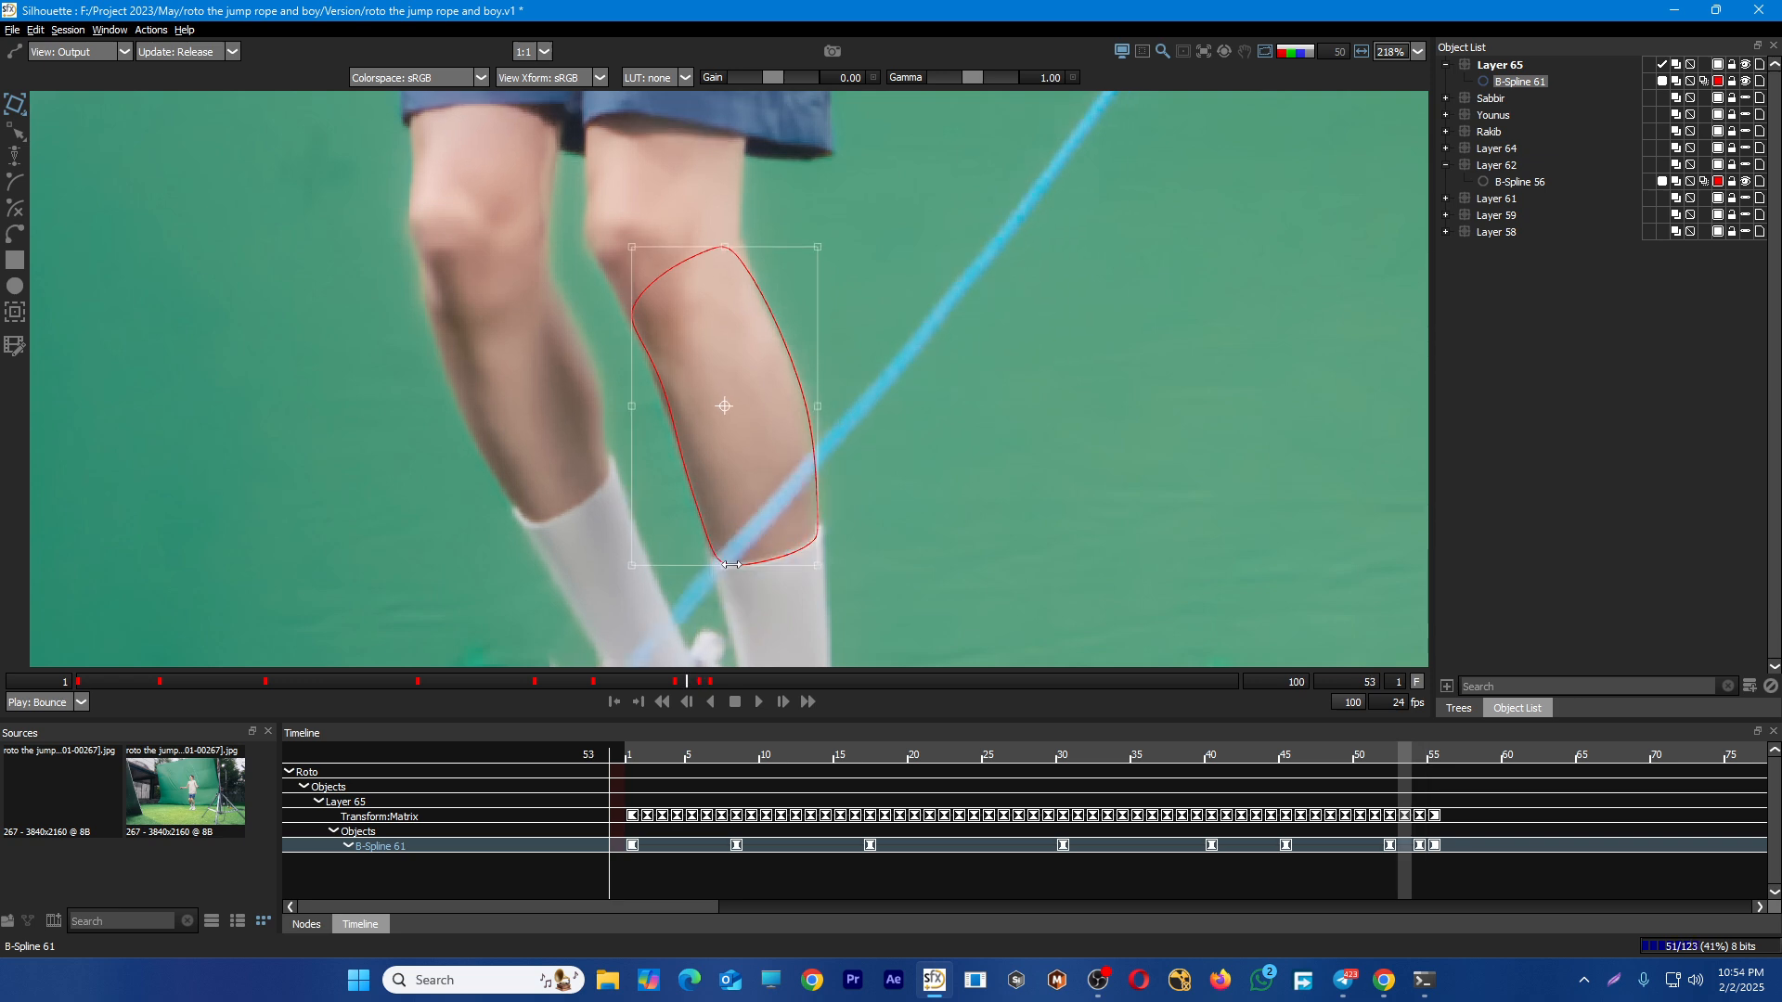
{"action": "left_click_drag", "start_coordinate": [631, 565], "coordinate": [635, 564]}
Step forward past frame 58 and back to frame 55, checking the lower-leg spline's fit
{"action": "key", "text": "Right"}
{"action": "key", "text": "Right"}
{"action": "key", "text": "Right"}
{"action": "key", "text": "Right"}
{"action": "key", "text": "Right"}
{"action": "scroll", "coordinate": [945, 499], "scroll_direction": "down", "scroll_amount": 1}
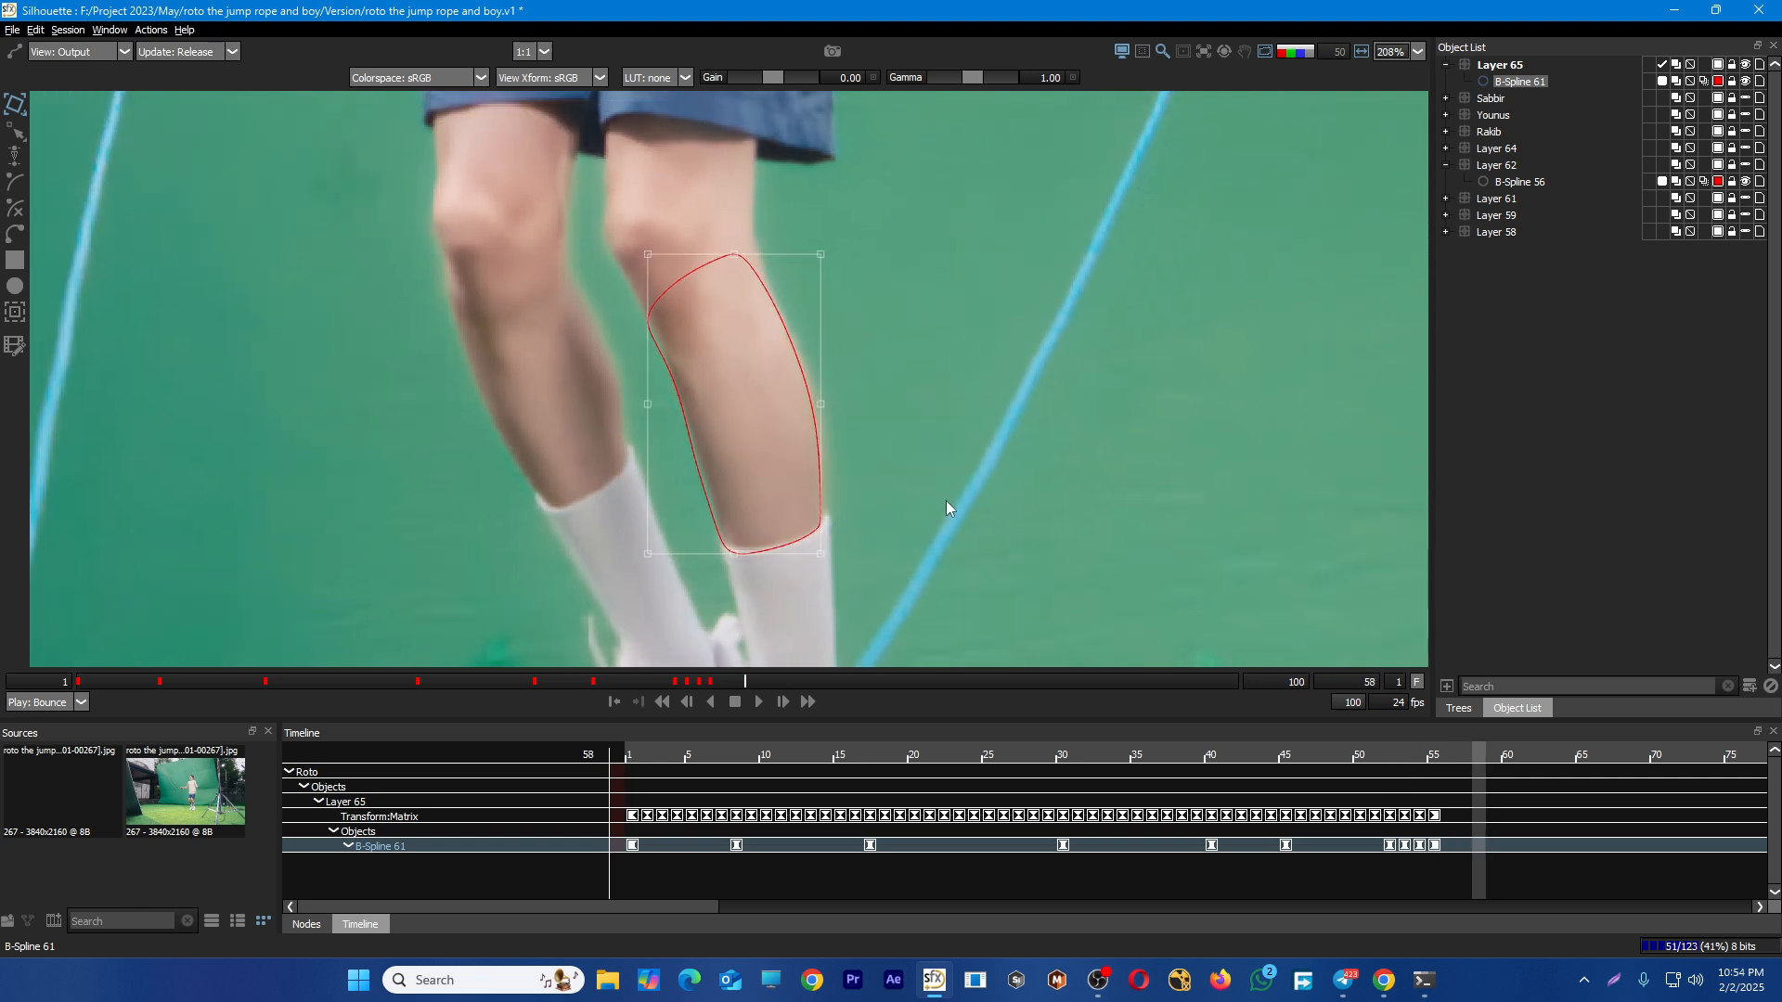
{"action": "key", "text": "Right"}
{"action": "key", "text": "Left"}
{"action": "key", "text": "Left"}
{"action": "key", "text": "Left"}
{"action": "key", "text": "Left"}
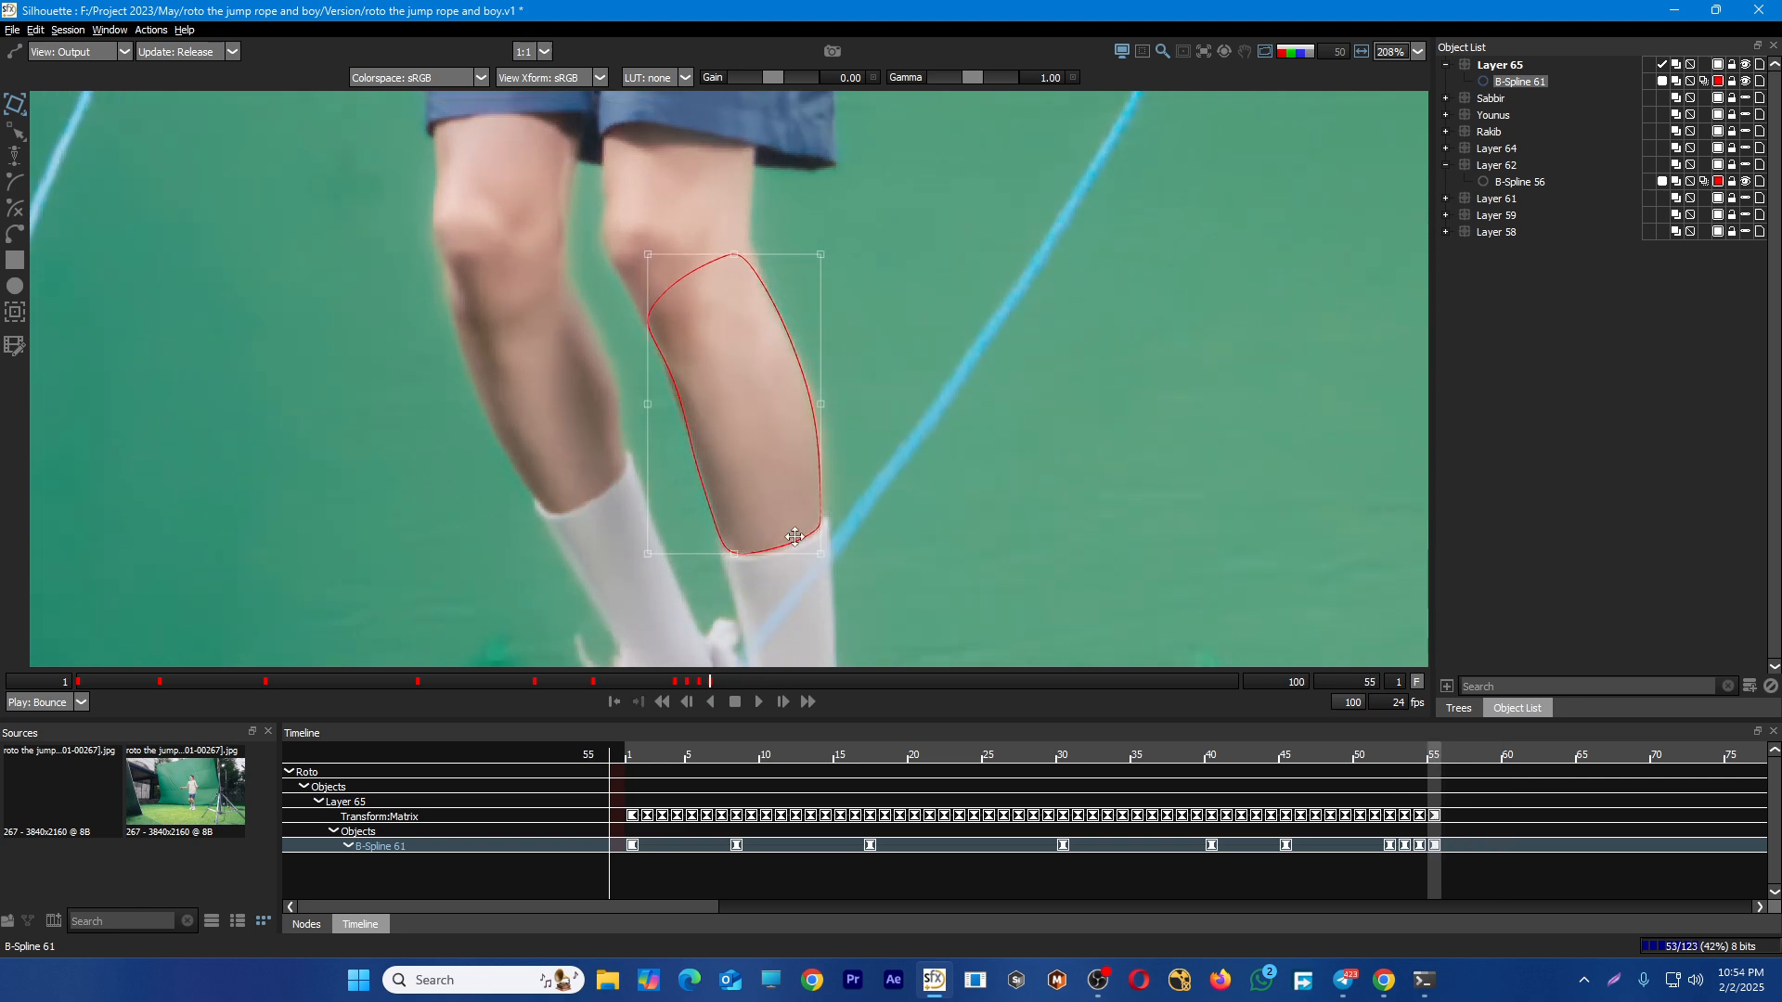
Track B-Spline 61 forward from frame 55 to frame 100 with the mocha Tracker, deselect it and save the project
{"action": "left_click", "coordinate": [17, 312]}
{"action": "left_click", "coordinate": [711, 787]}
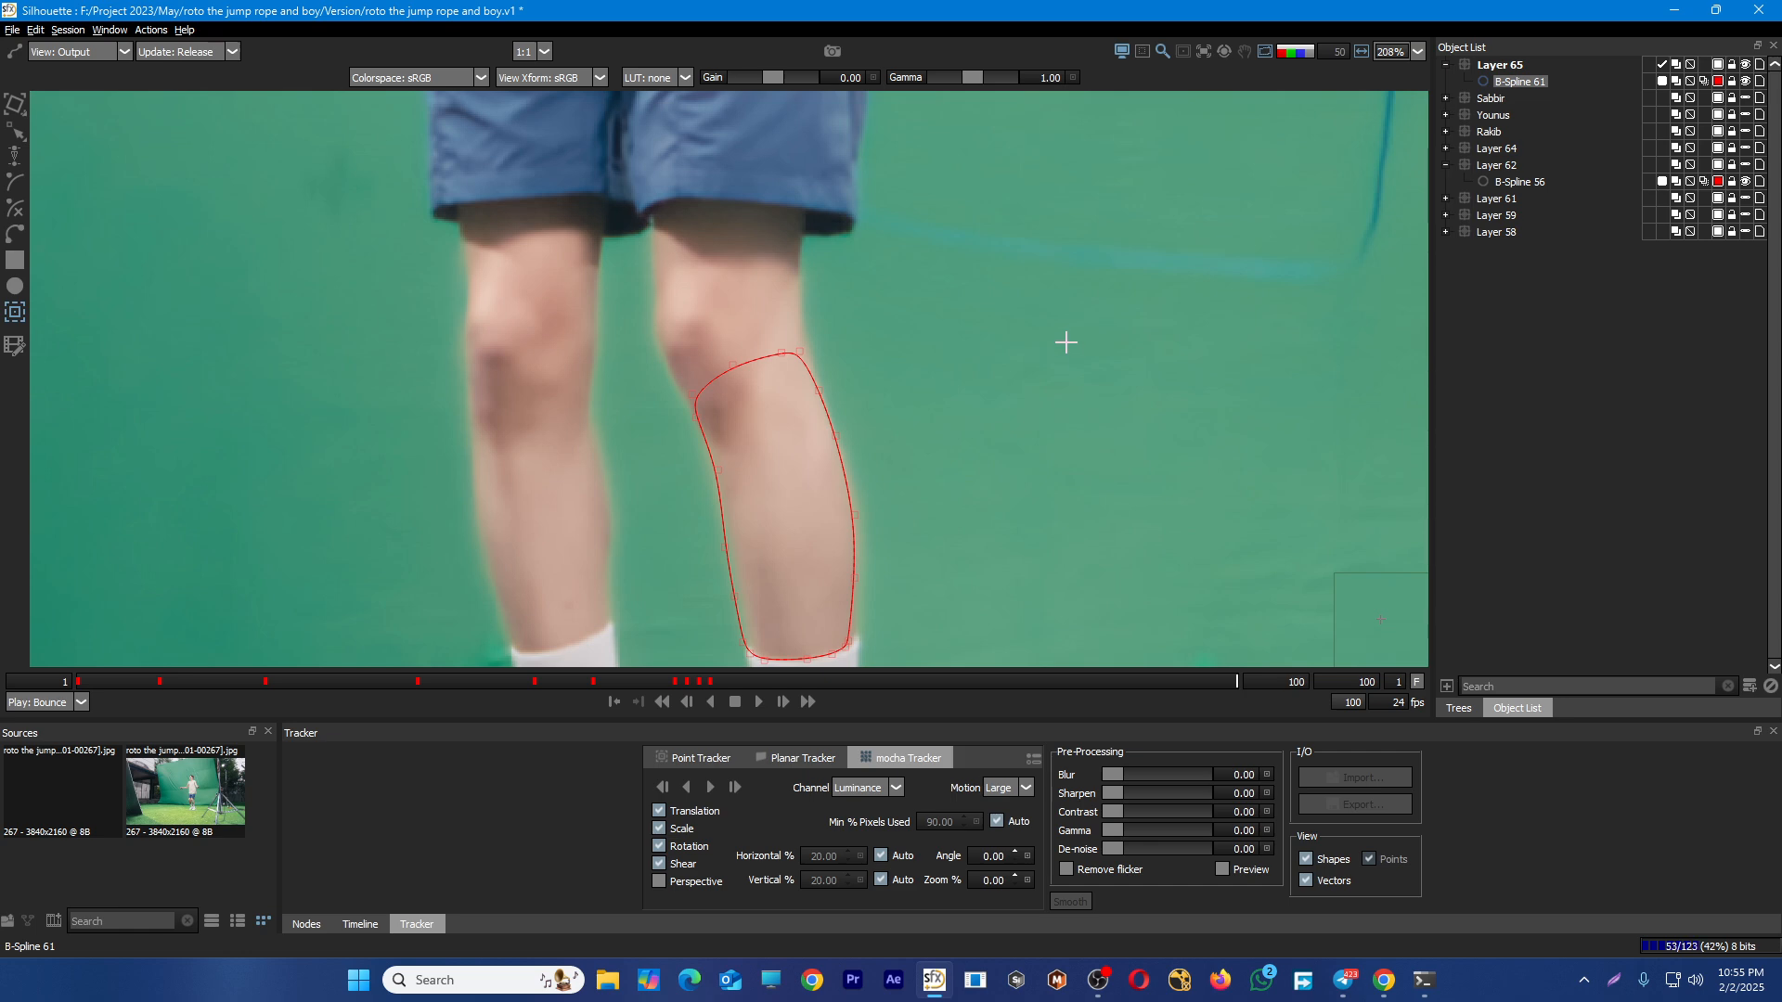
{"action": "left_click", "coordinate": [996, 480]}
{"action": "key", "text": "ctrl+s"}
Reshape the lower-leg spline on frame 100, nudging the points along its lower inner calf edge inward onto the leg
{"action": "key", "text": "r"}
{"action": "scroll", "coordinate": [838, 408], "scroll_direction": "down", "scroll_amount": 2}
{"action": "scroll", "coordinate": [757, 540], "scroll_direction": "up", "scroll_amount": 3}
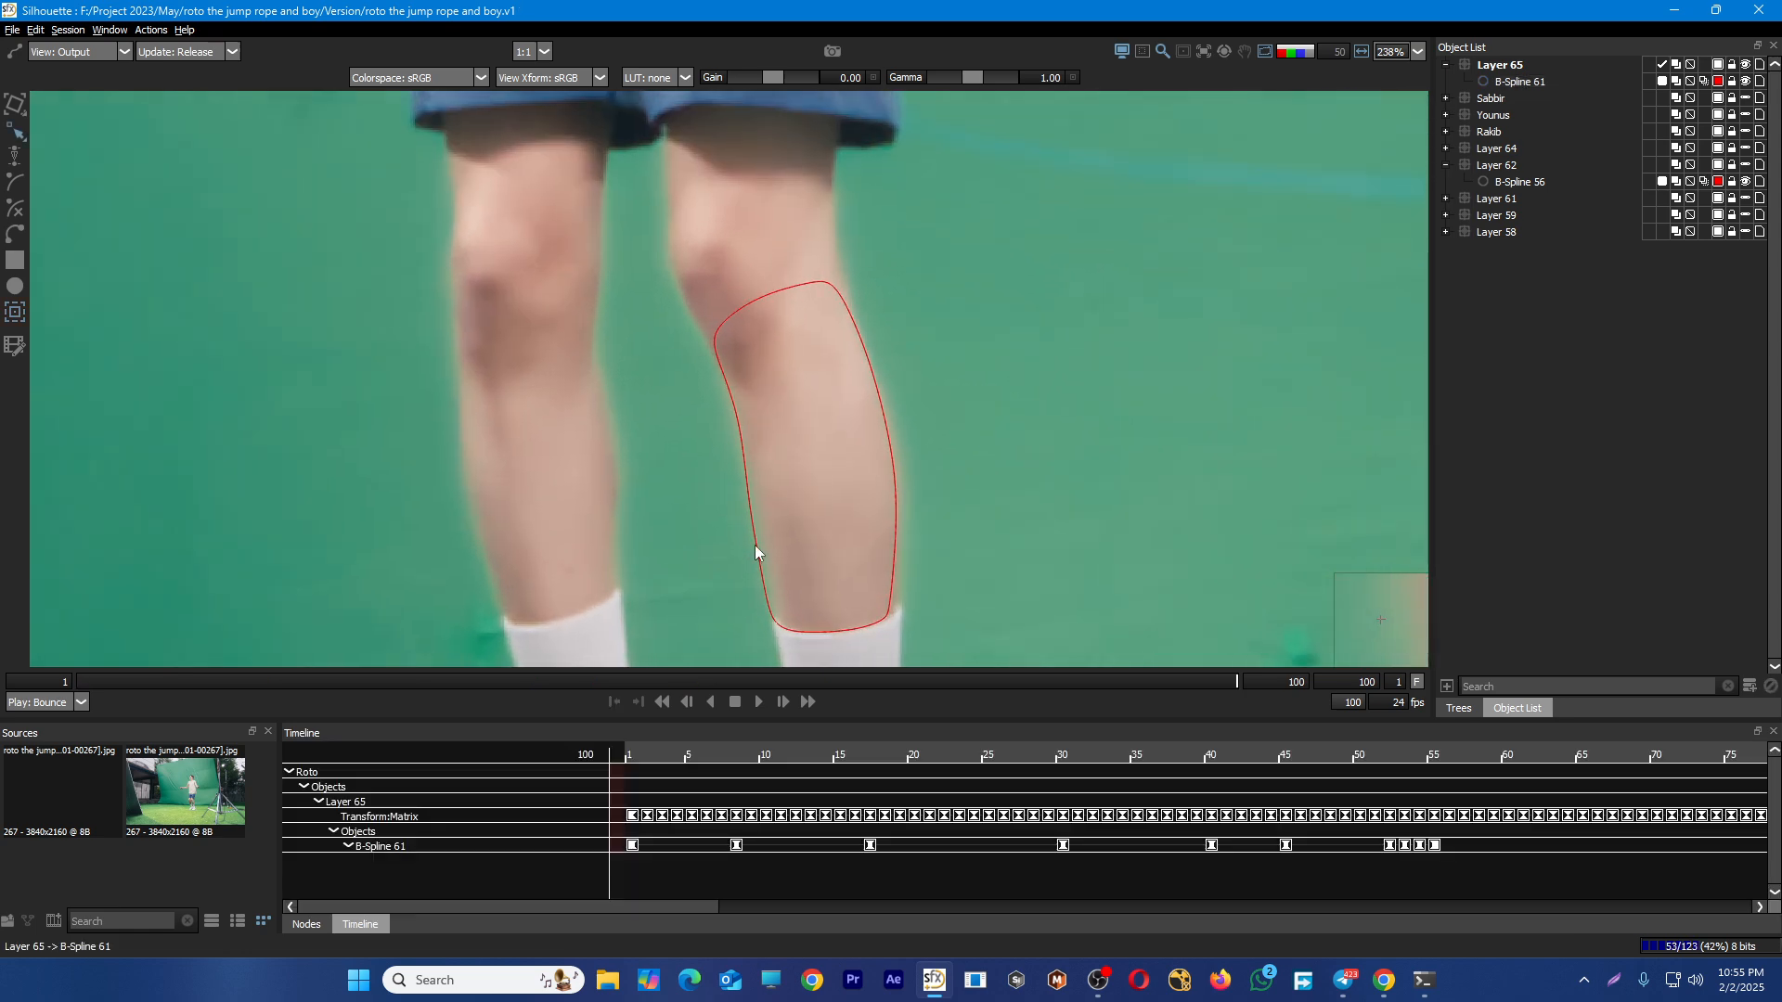
{"action": "left_click", "coordinate": [754, 543]}
{"action": "left_click_drag", "start_coordinate": [792, 461], "coordinate": [716, 595]}
{"action": "key", "text": "Right"}
{"action": "key", "text": "Right"}
{"action": "key", "text": "Right"}
{"action": "key", "text": "Right"}
{"action": "left_click_drag", "start_coordinate": [855, 483], "coordinate": [726, 666]}
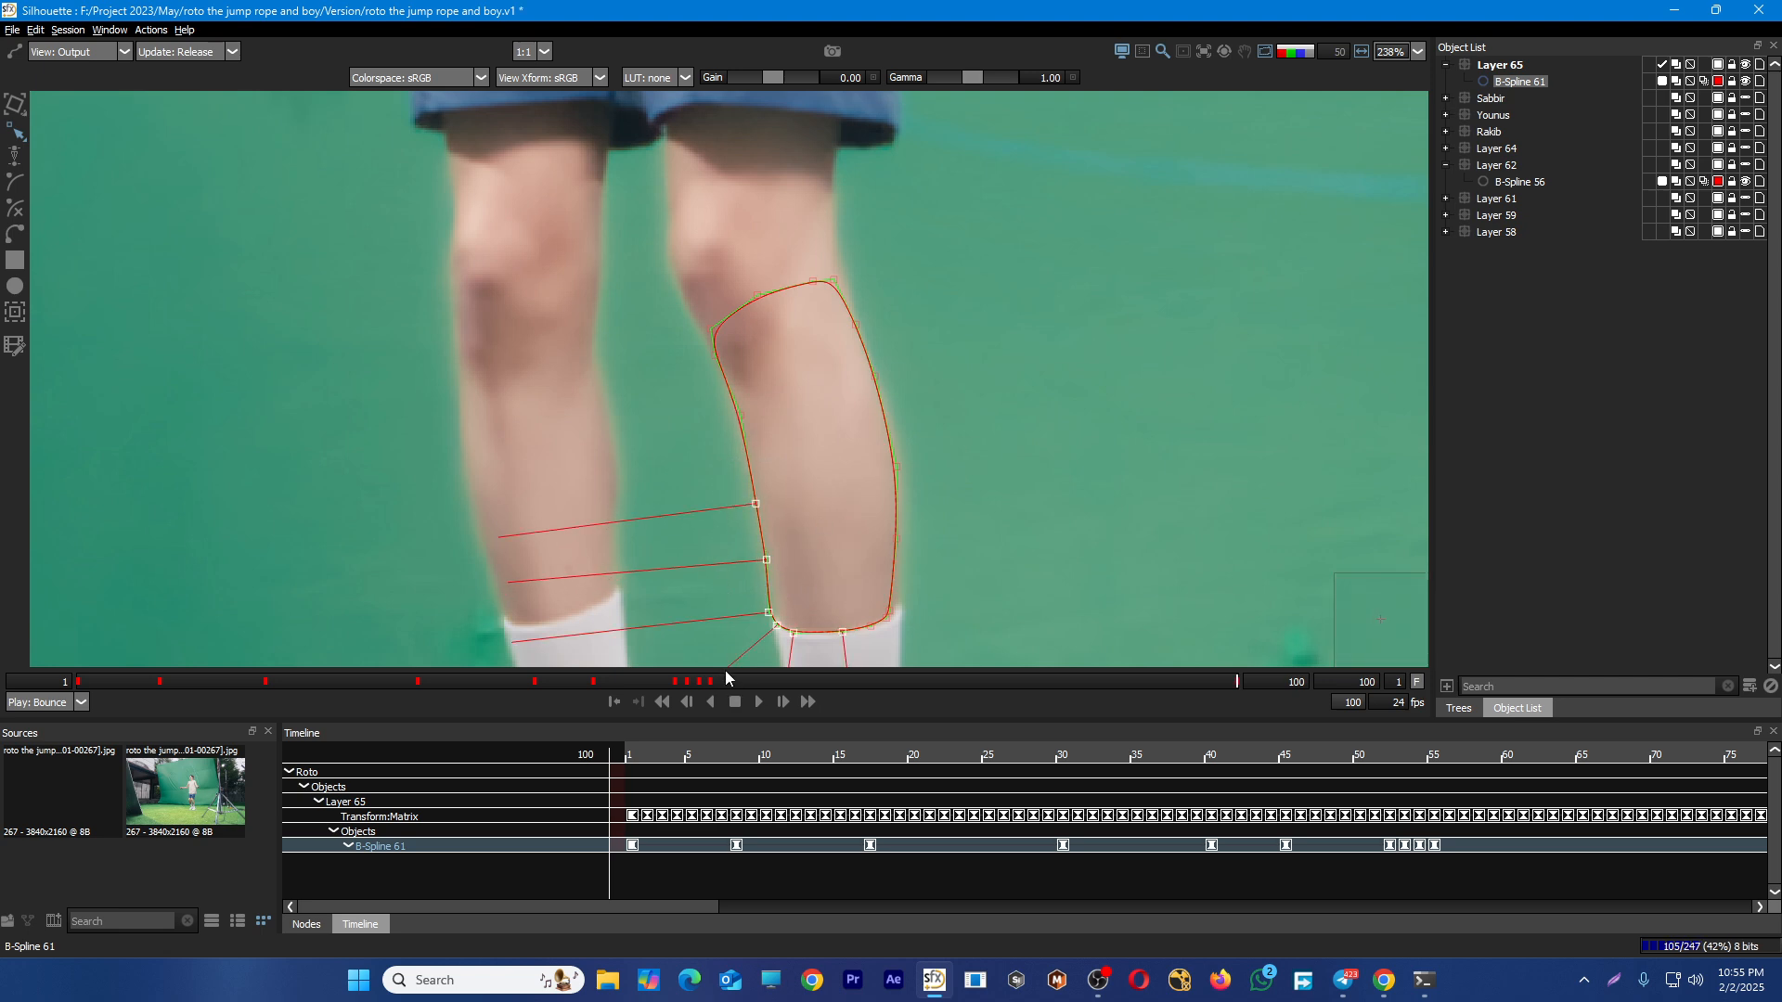
{"action": "key", "text": "Right"}
{"action": "left_click_drag", "start_coordinate": [817, 481], "coordinate": [724, 587]}
Nudge the spline's outer calf and outer sock-corner points outward to the leg's edge on frame 100
{"action": "left_click_drag", "start_coordinate": [956, 370], "coordinate": [948, 641]}
{"action": "key", "text": "Right"}
{"action": "key", "text": "Right"}
{"action": "mouse_move", "coordinate": [789, 594]}
{"action": "left_mouse_down"}
{"action": "mouse_move", "coordinate": [923, 661]}
{"action": "mouse_move", "coordinate": [892, 593]}
{"action": "mouse_move", "coordinate": [821, 580]}
{"action": "left_mouse_up"}
{"action": "key", "text": "Right"}
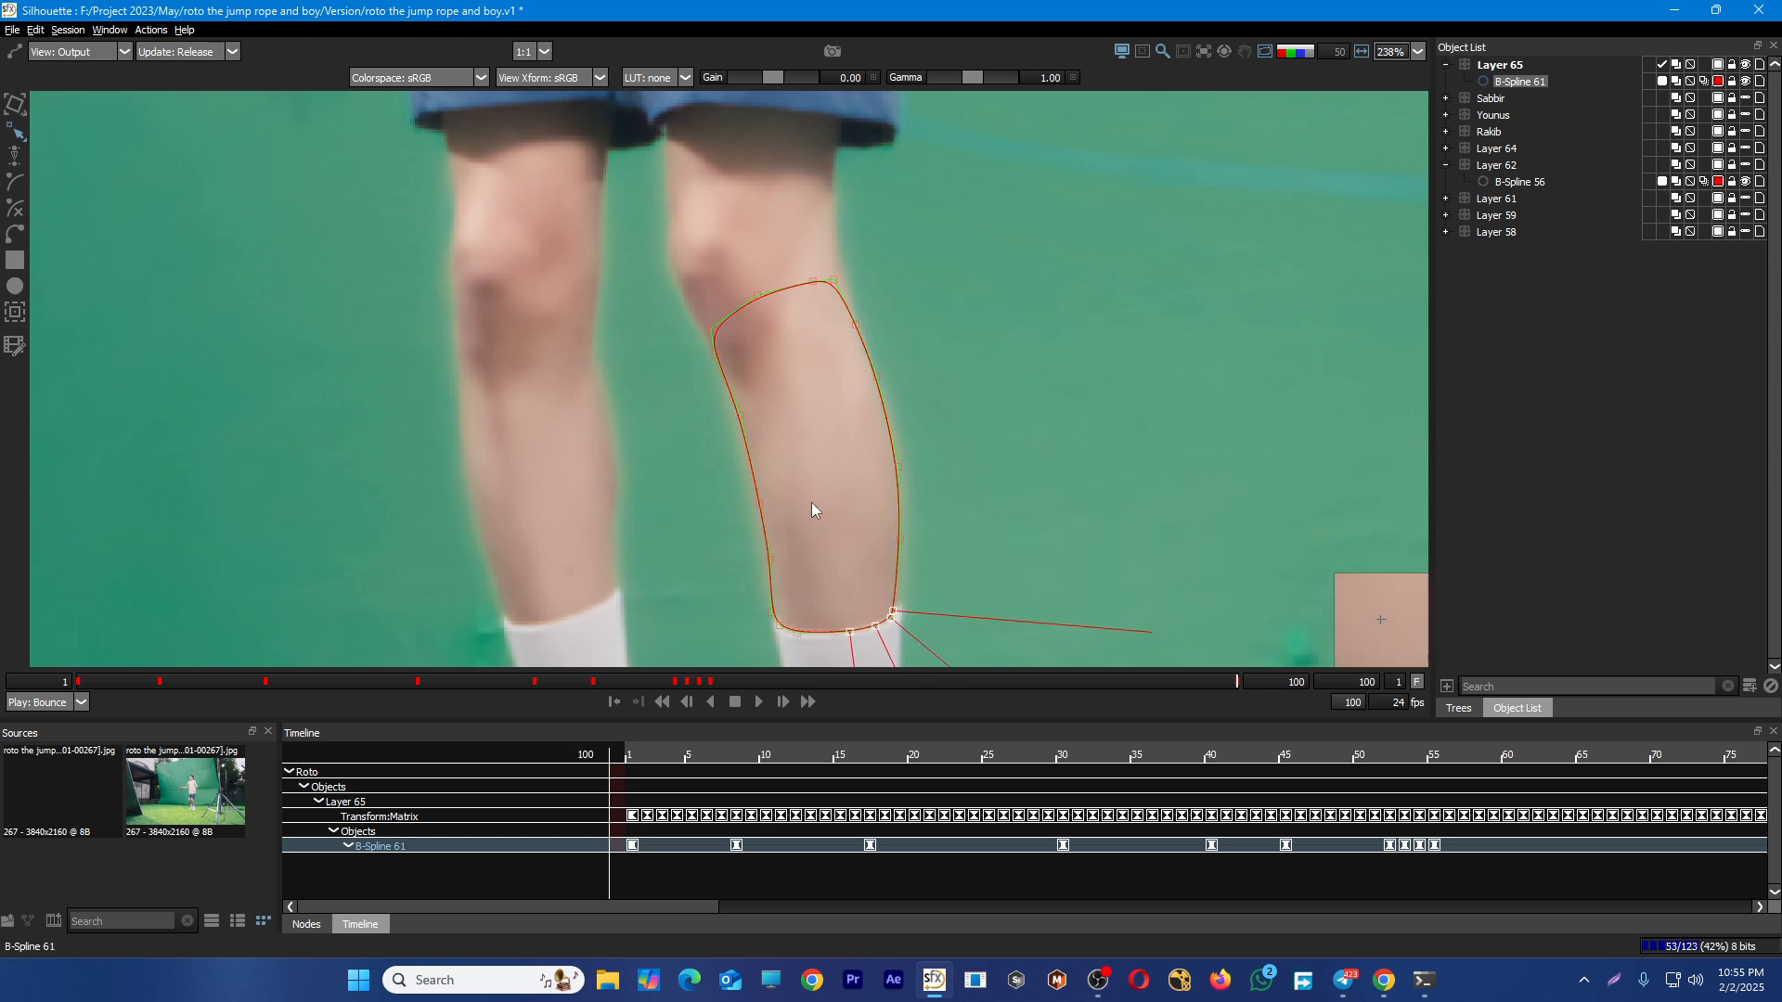
Fine-tune the spline's inner calf points and the points below the knee on frame 100, then deselect the spline
{"action": "left_click_drag", "start_coordinate": [812, 515], "coordinate": [733, 654]}
{"action": "left_click_drag", "start_coordinate": [819, 319], "coordinate": [696, 455]}
{"action": "left_click_drag", "start_coordinate": [791, 258], "coordinate": [846, 488]}
{"action": "key", "text": "Right"}
{"action": "key", "text": "Right"}
{"action": "left_click", "coordinate": [1006, 555]}
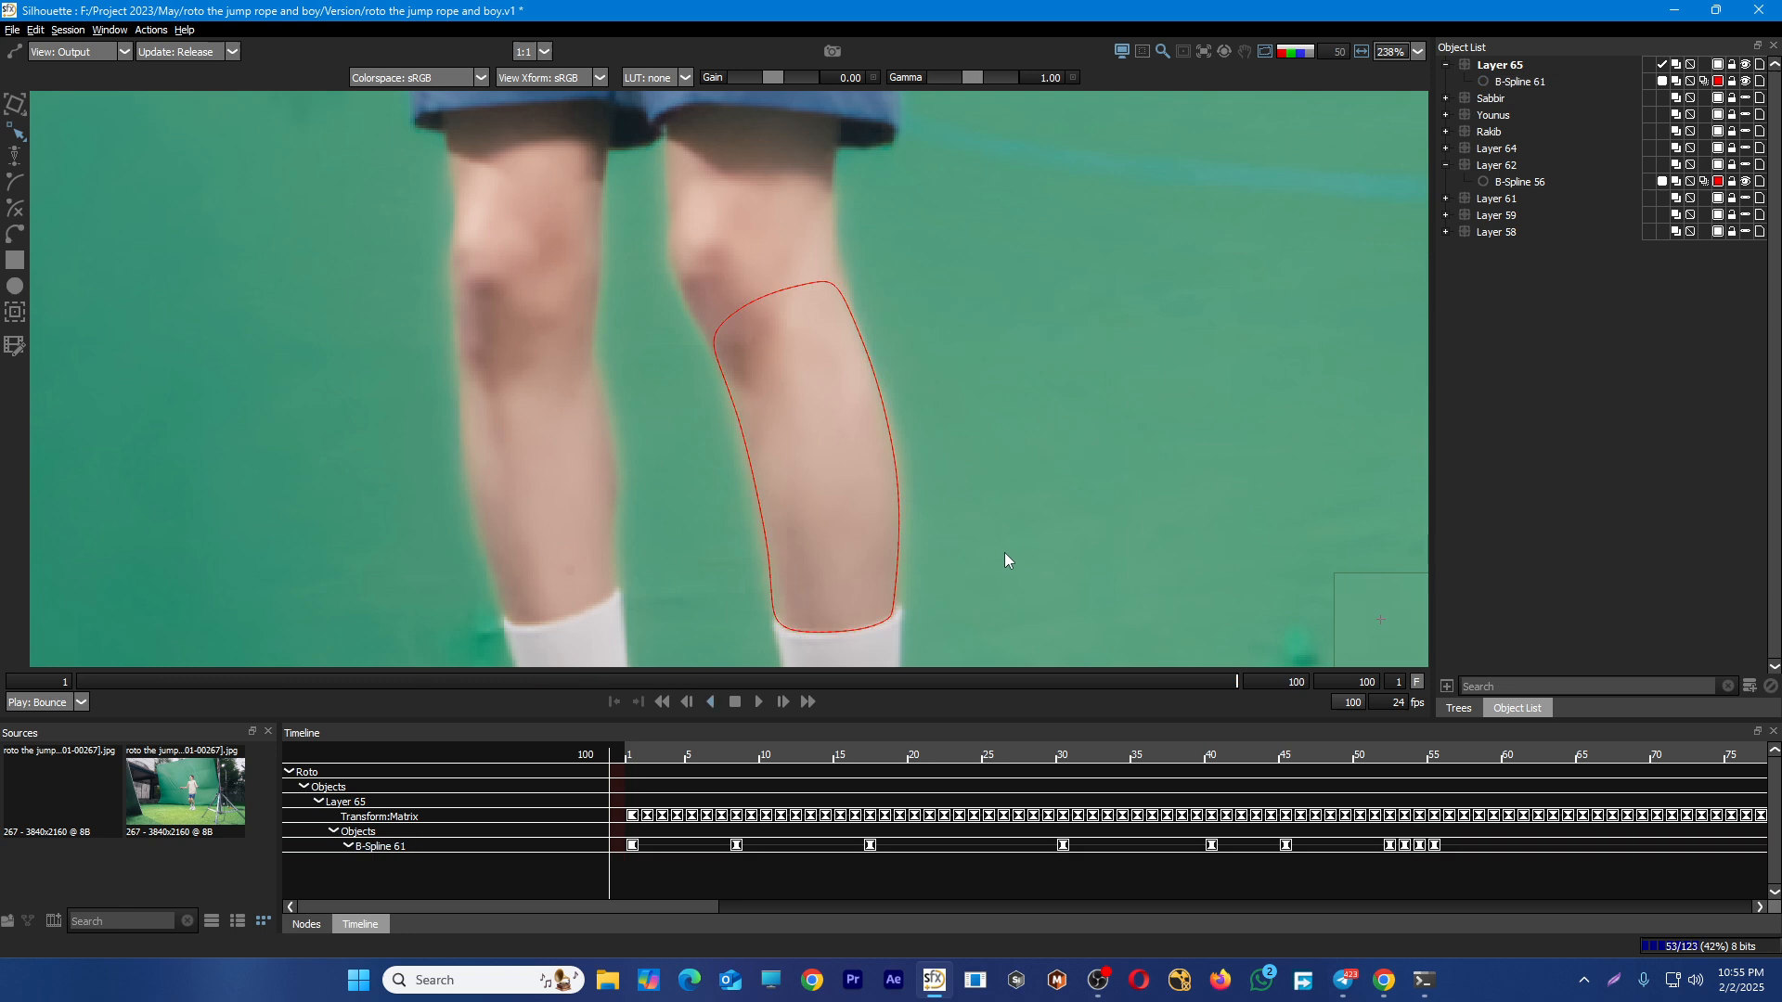
Play back the shot to check the lower-leg spline, save the project and fit the whole frame in view
{"action": "key", "text": "space"}
{"action": "scroll", "coordinate": [955, 520], "scroll_direction": "down", "scroll_amount": 1}
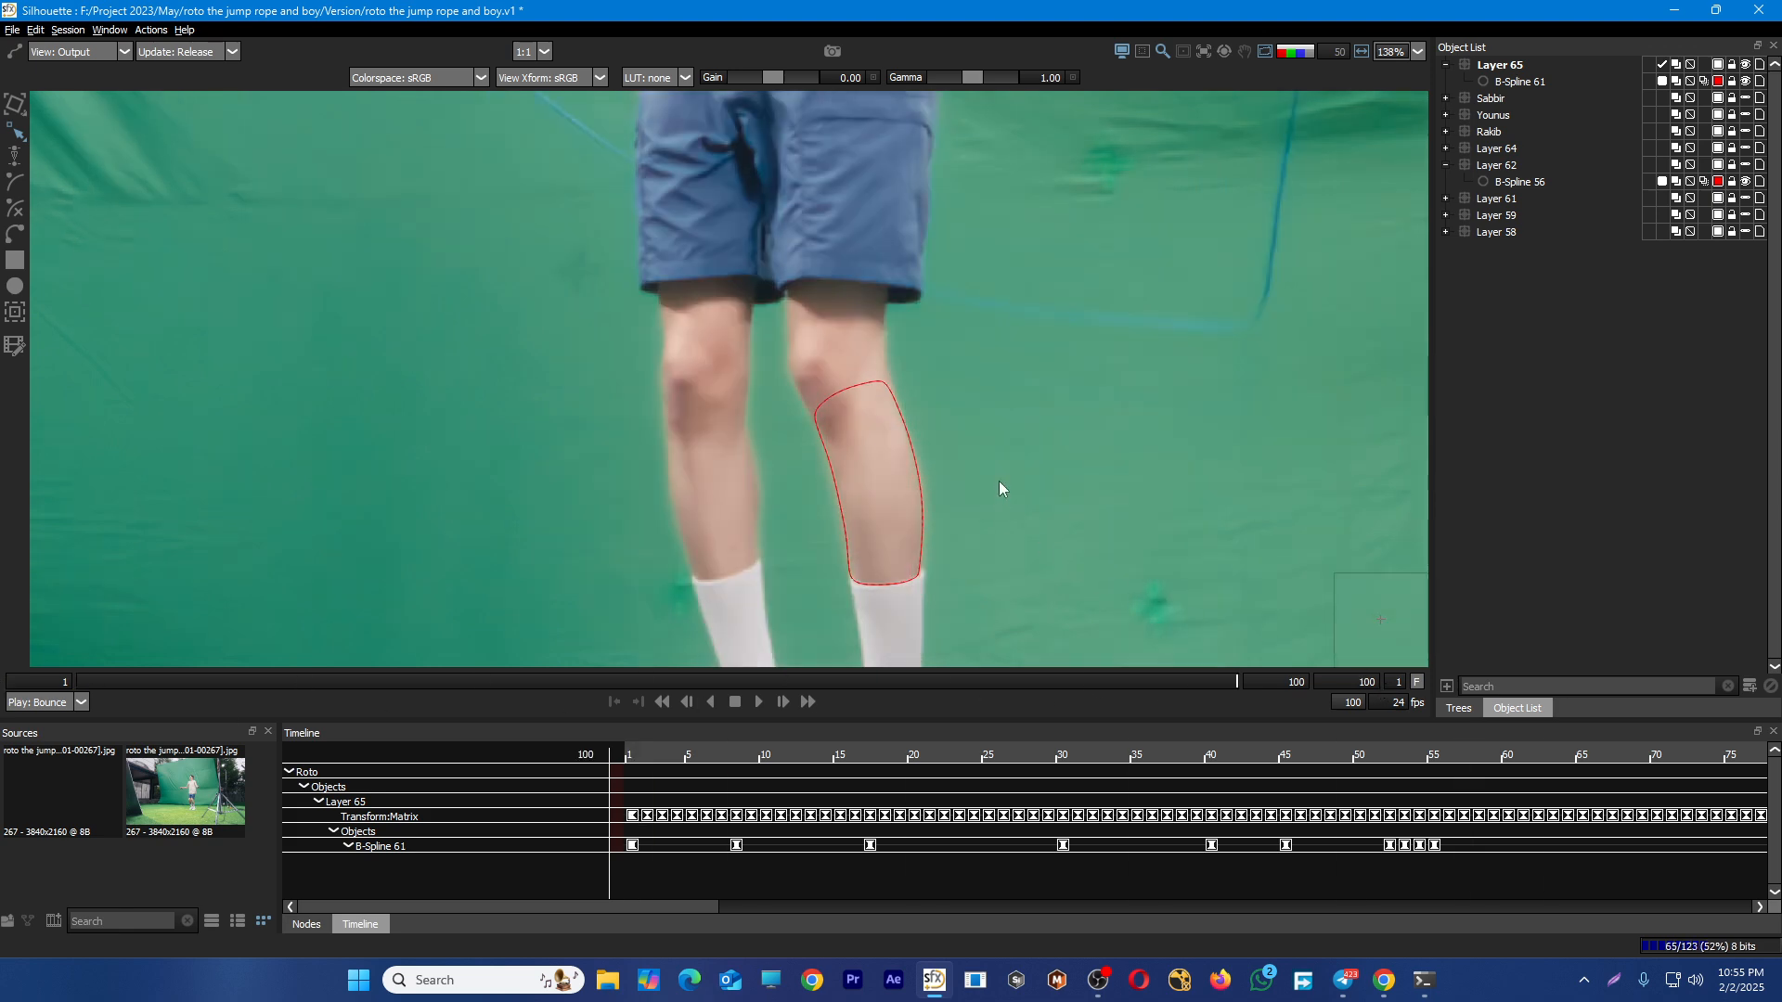
{"action": "key", "text": "ctrl+s"}
{"action": "key", "text": "f"}
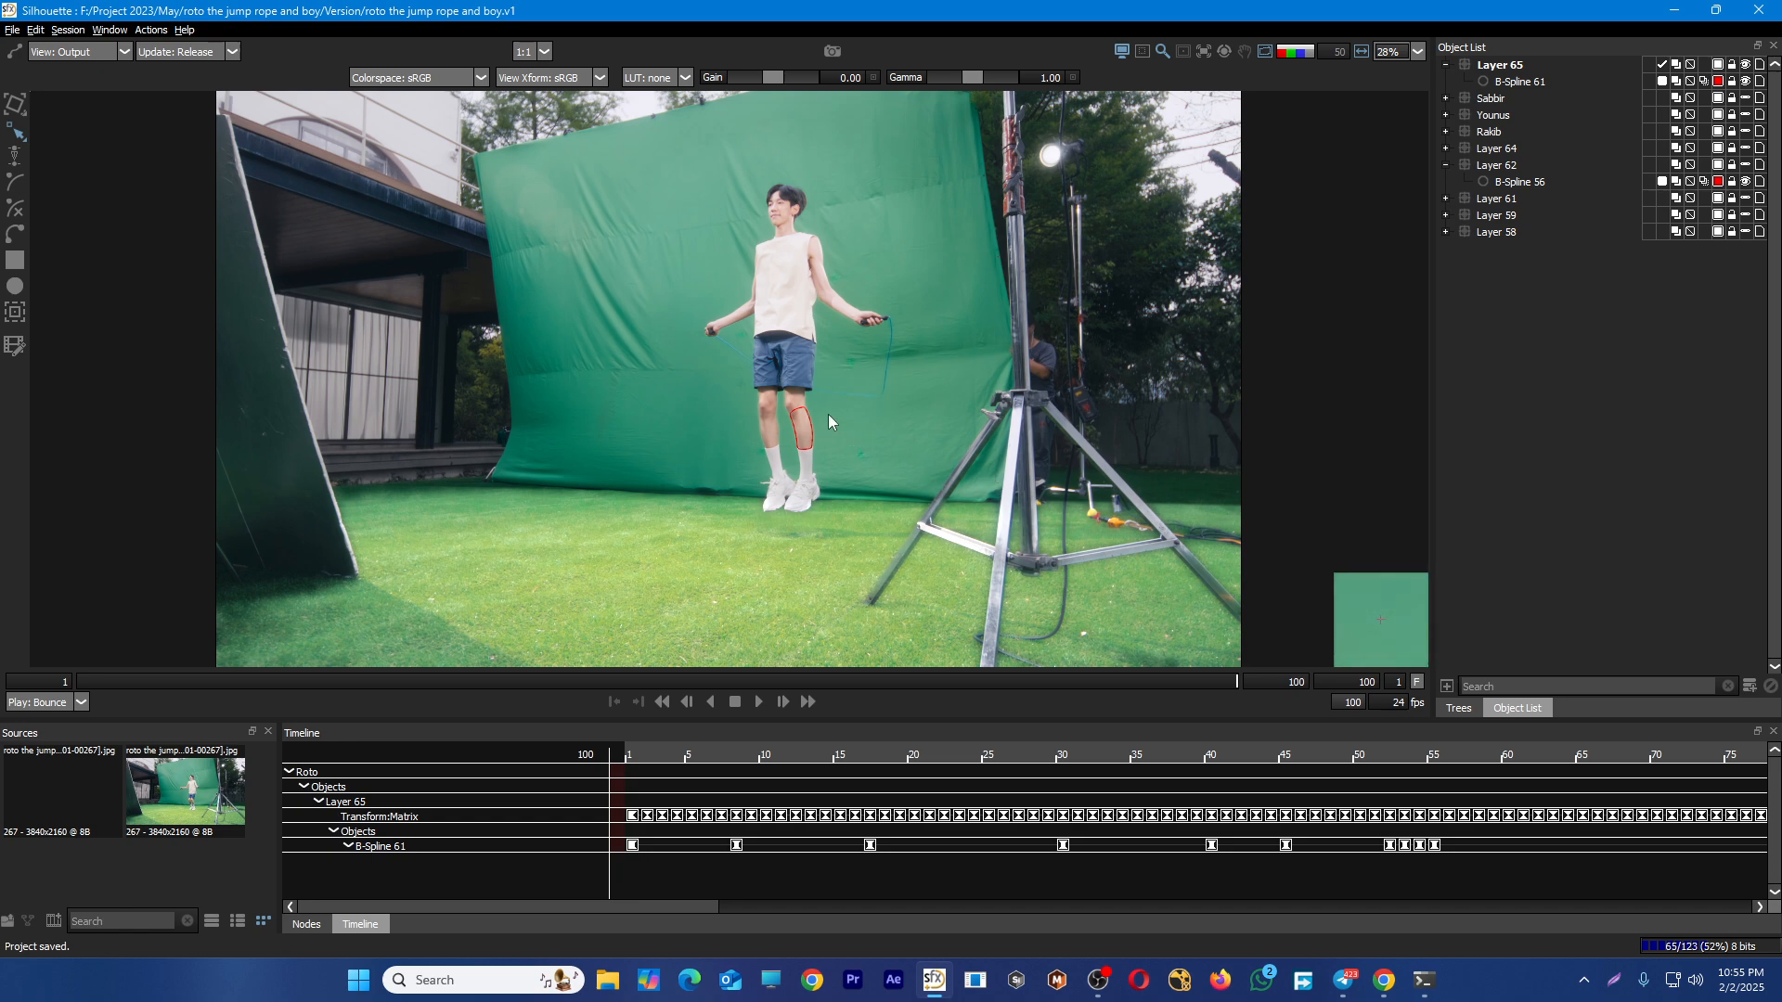
Add a new layer and rename Layer 65, which holds the lower-leg spline, as leg
{"action": "scroll", "coordinate": [828, 414], "scroll_direction": "up", "scroll_amount": 5}
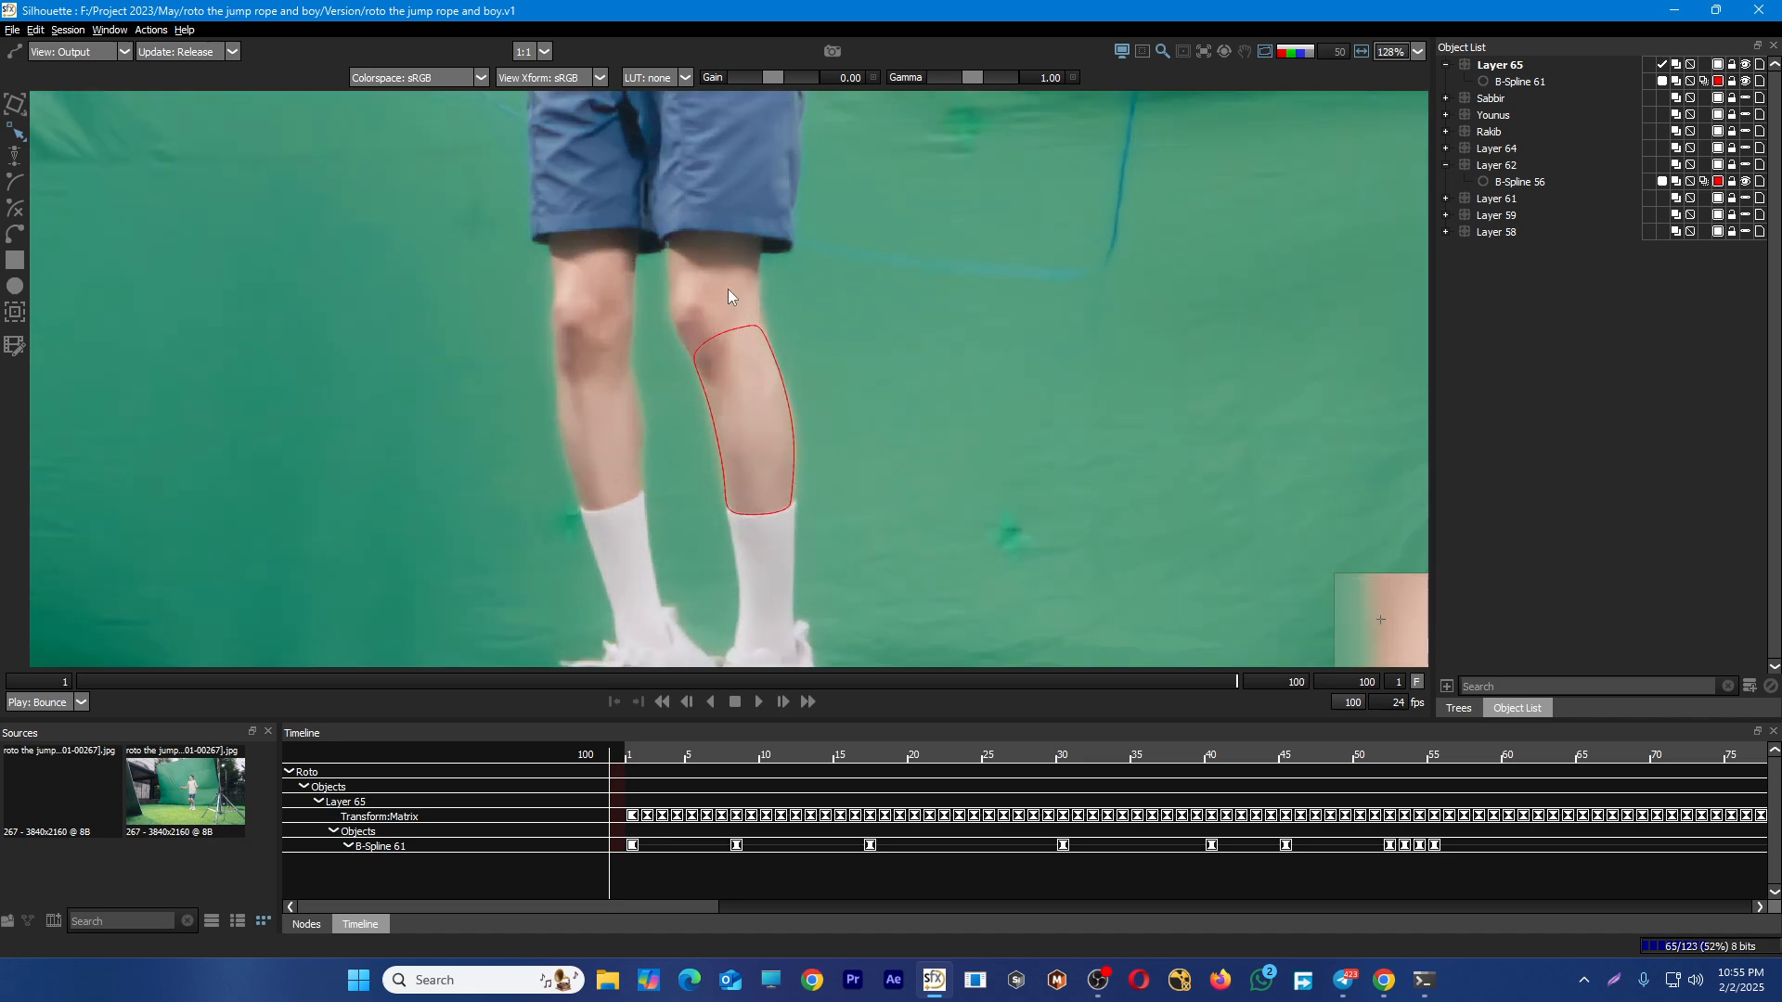
{"action": "key", "text": "ctrl+l"}
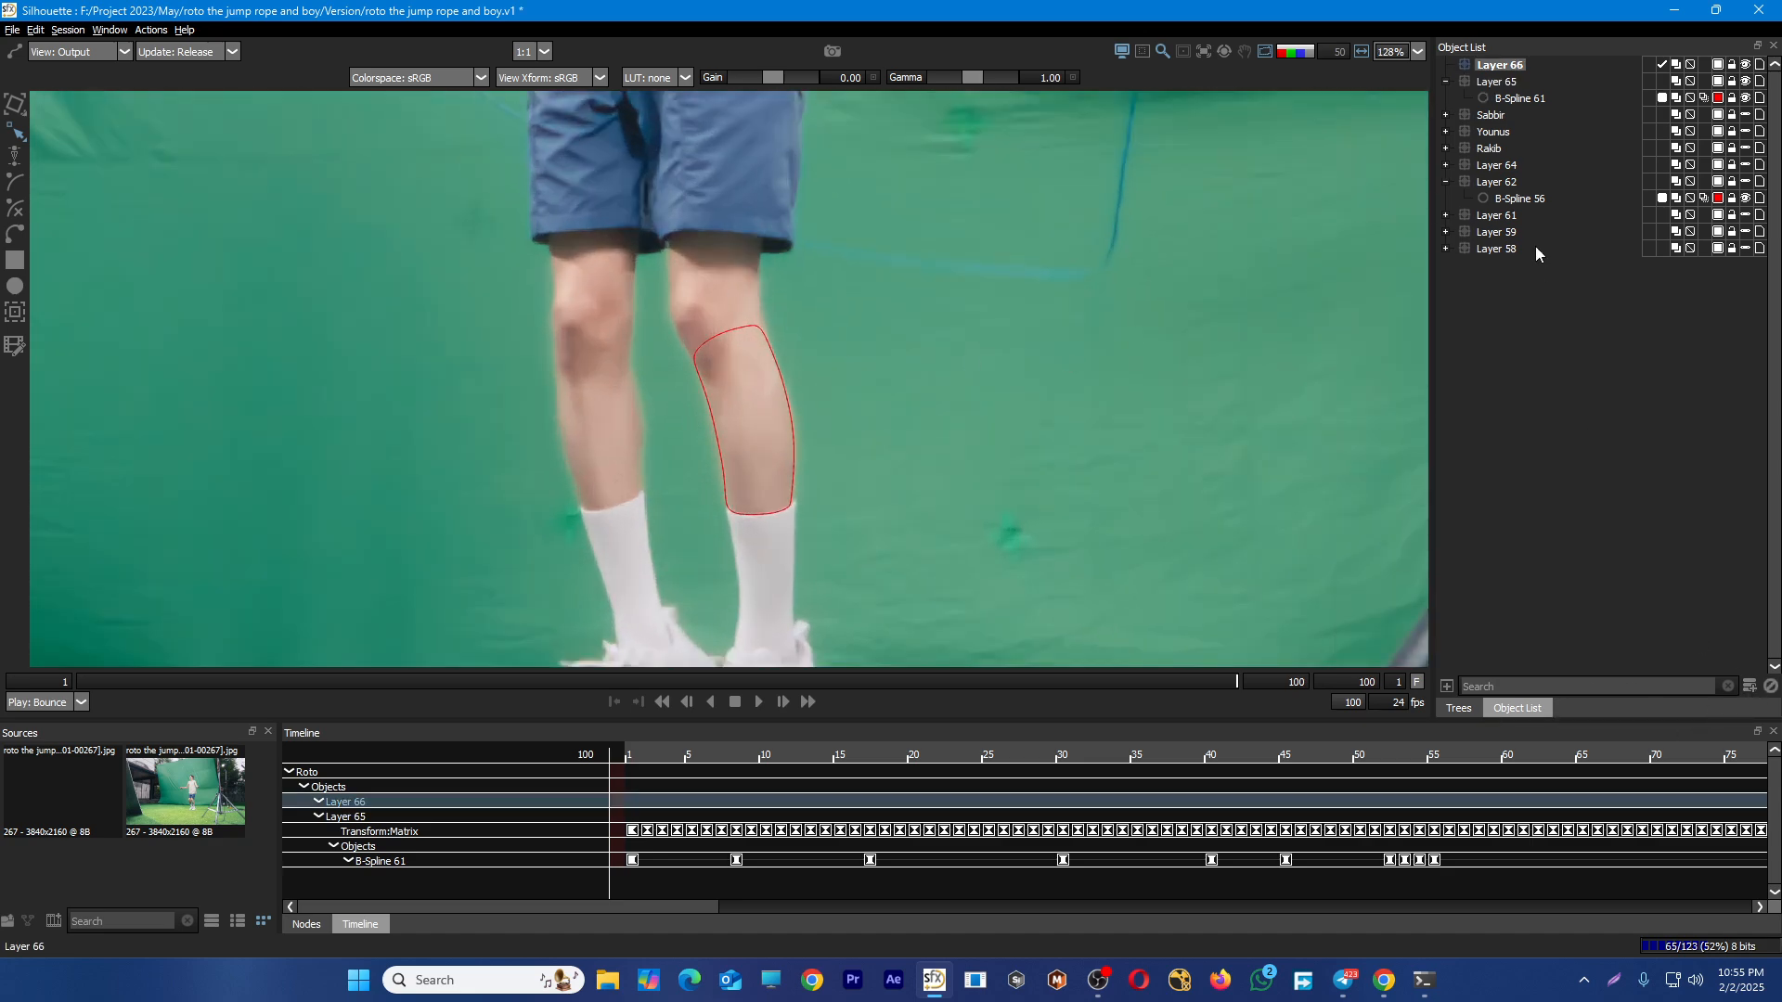
{"action": "left_click", "coordinate": [1509, 82]}
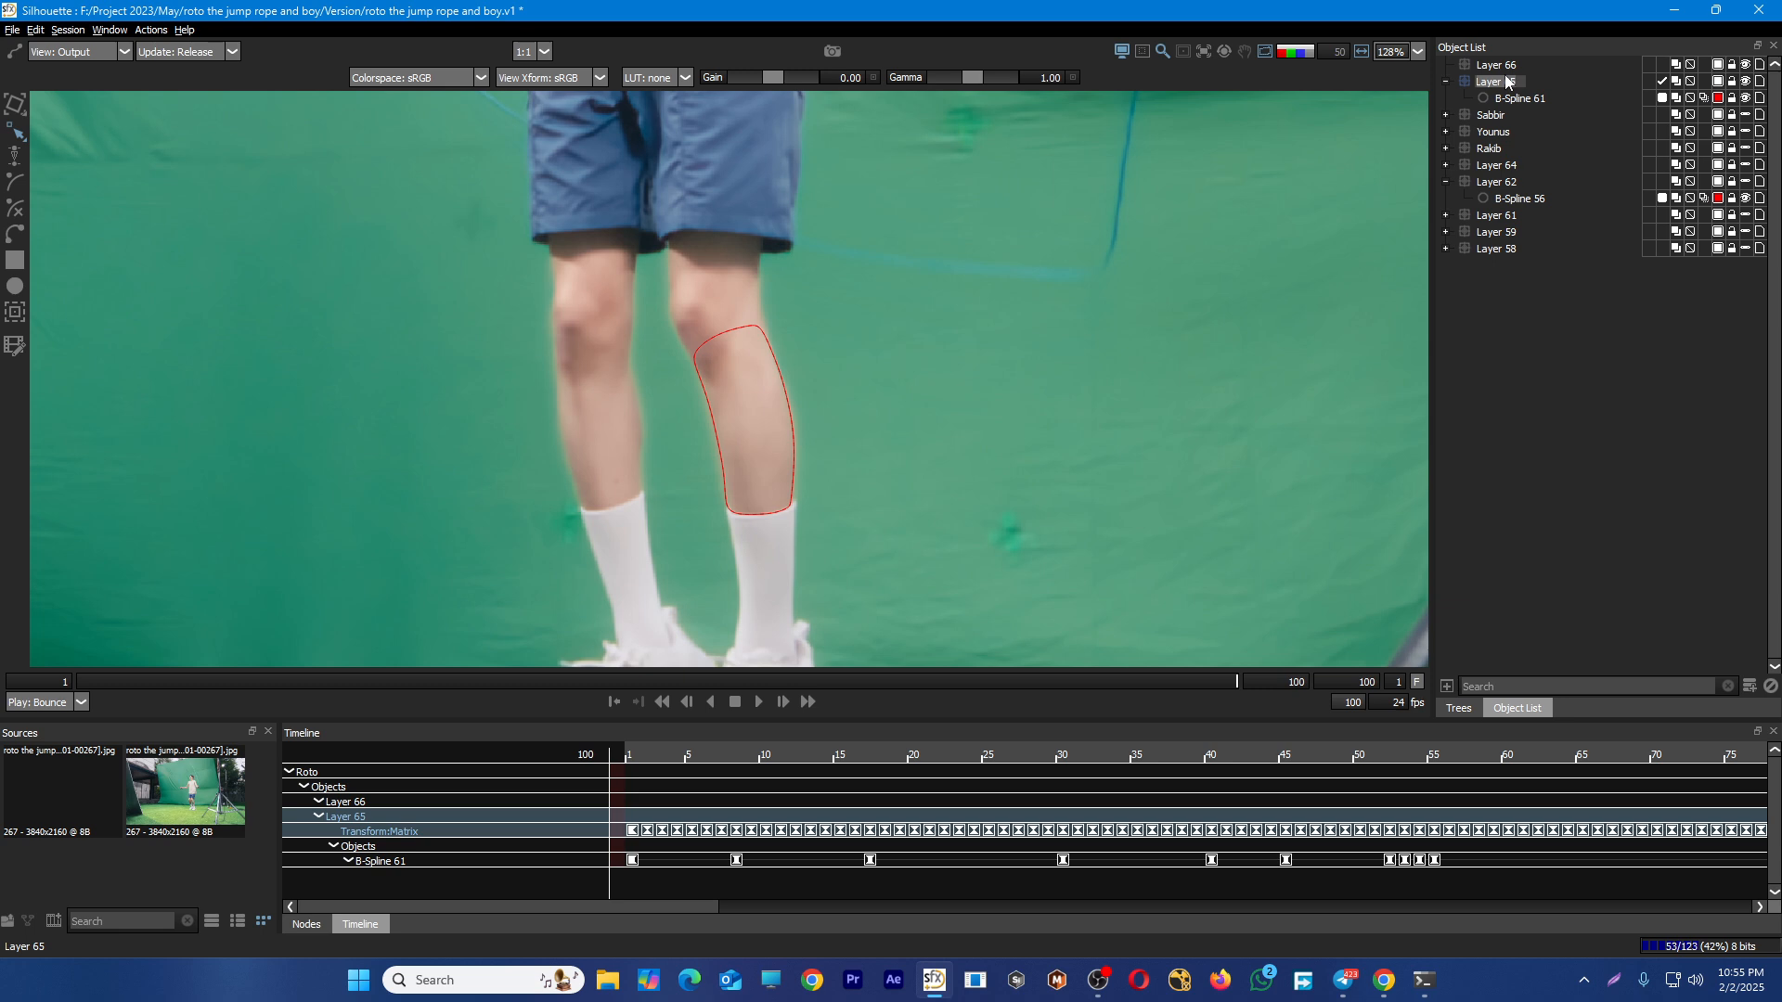
{"action": "type", "text": "leg"}
{"action": "key", "text": "Return"}
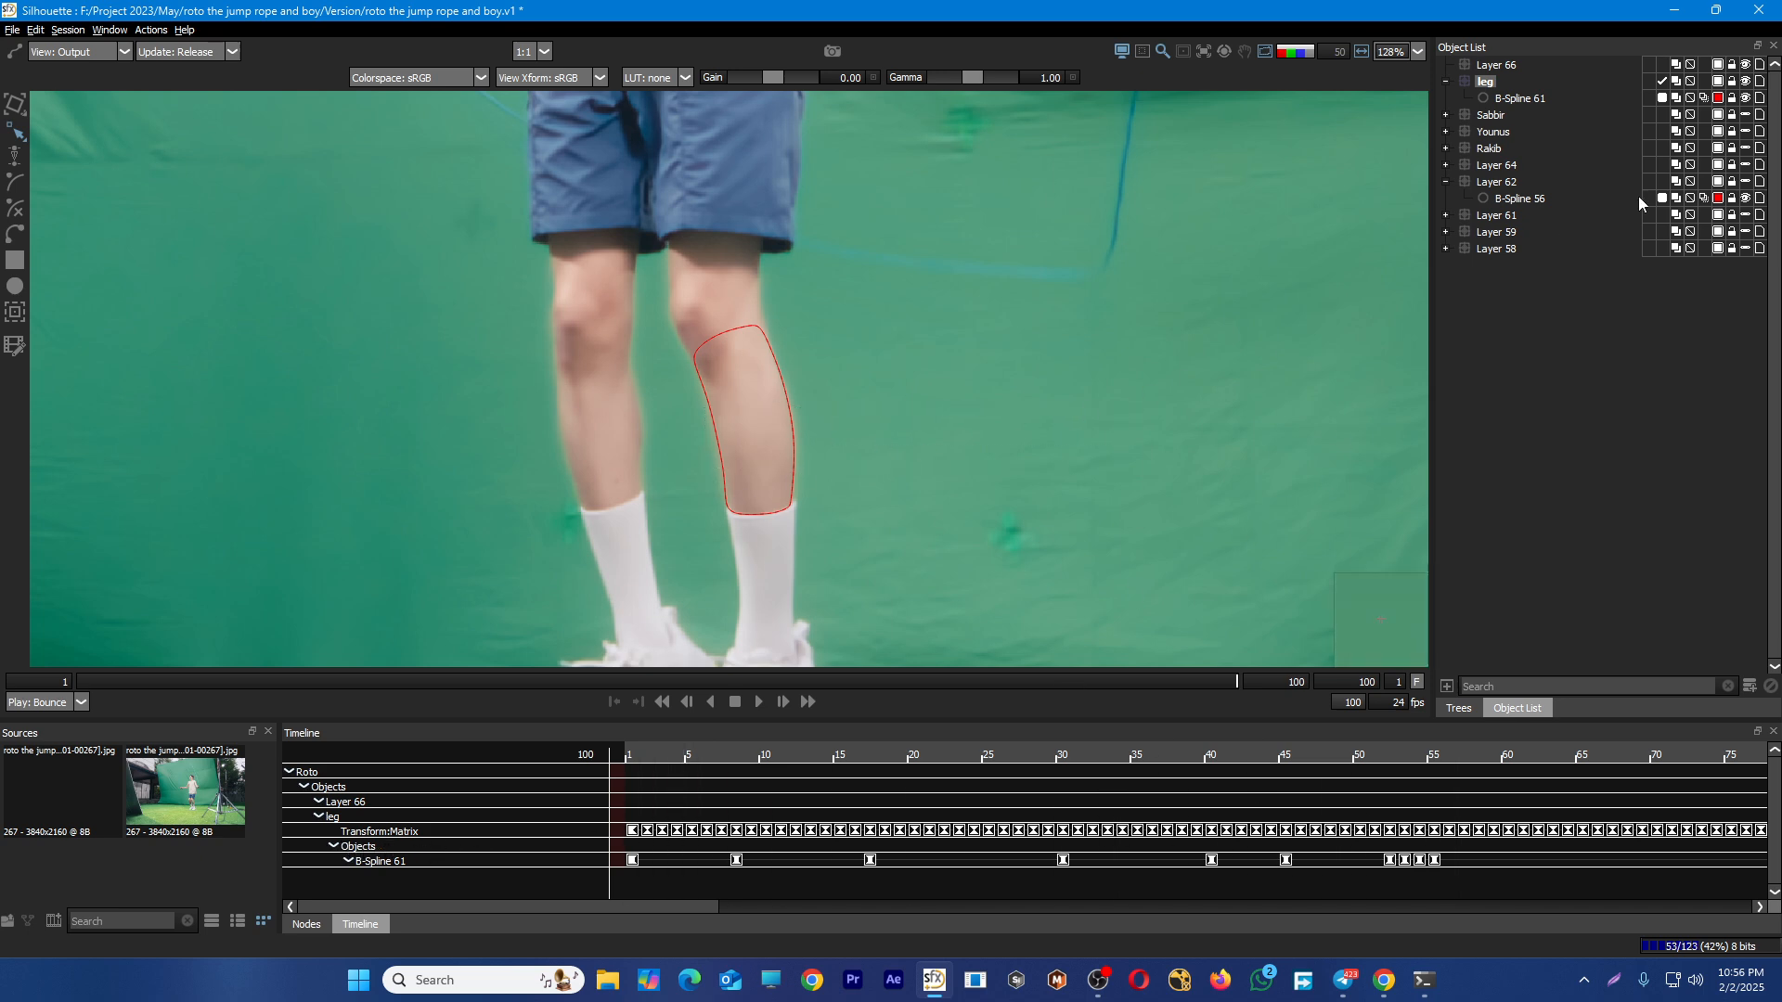
{"action": "left_click_drag", "start_coordinate": [860, 302], "coordinate": [965, 391]}
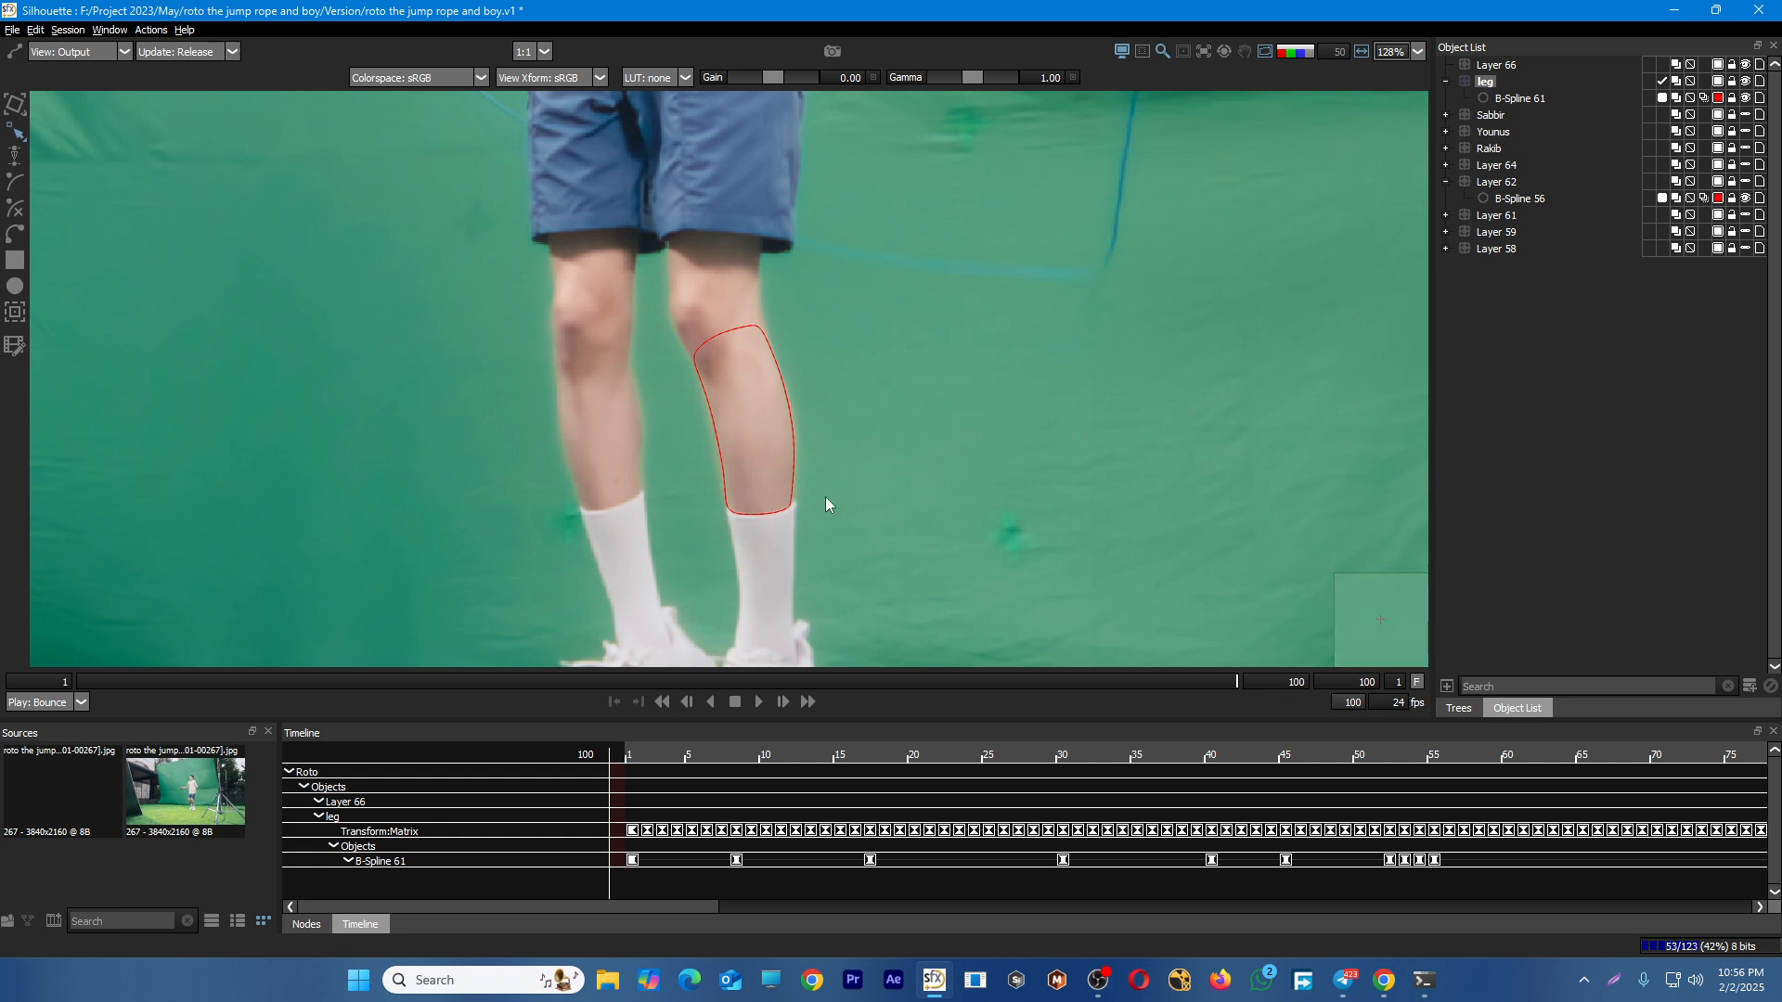
{"action": "left_click_drag", "start_coordinate": [825, 323], "coordinate": [515, 578]}
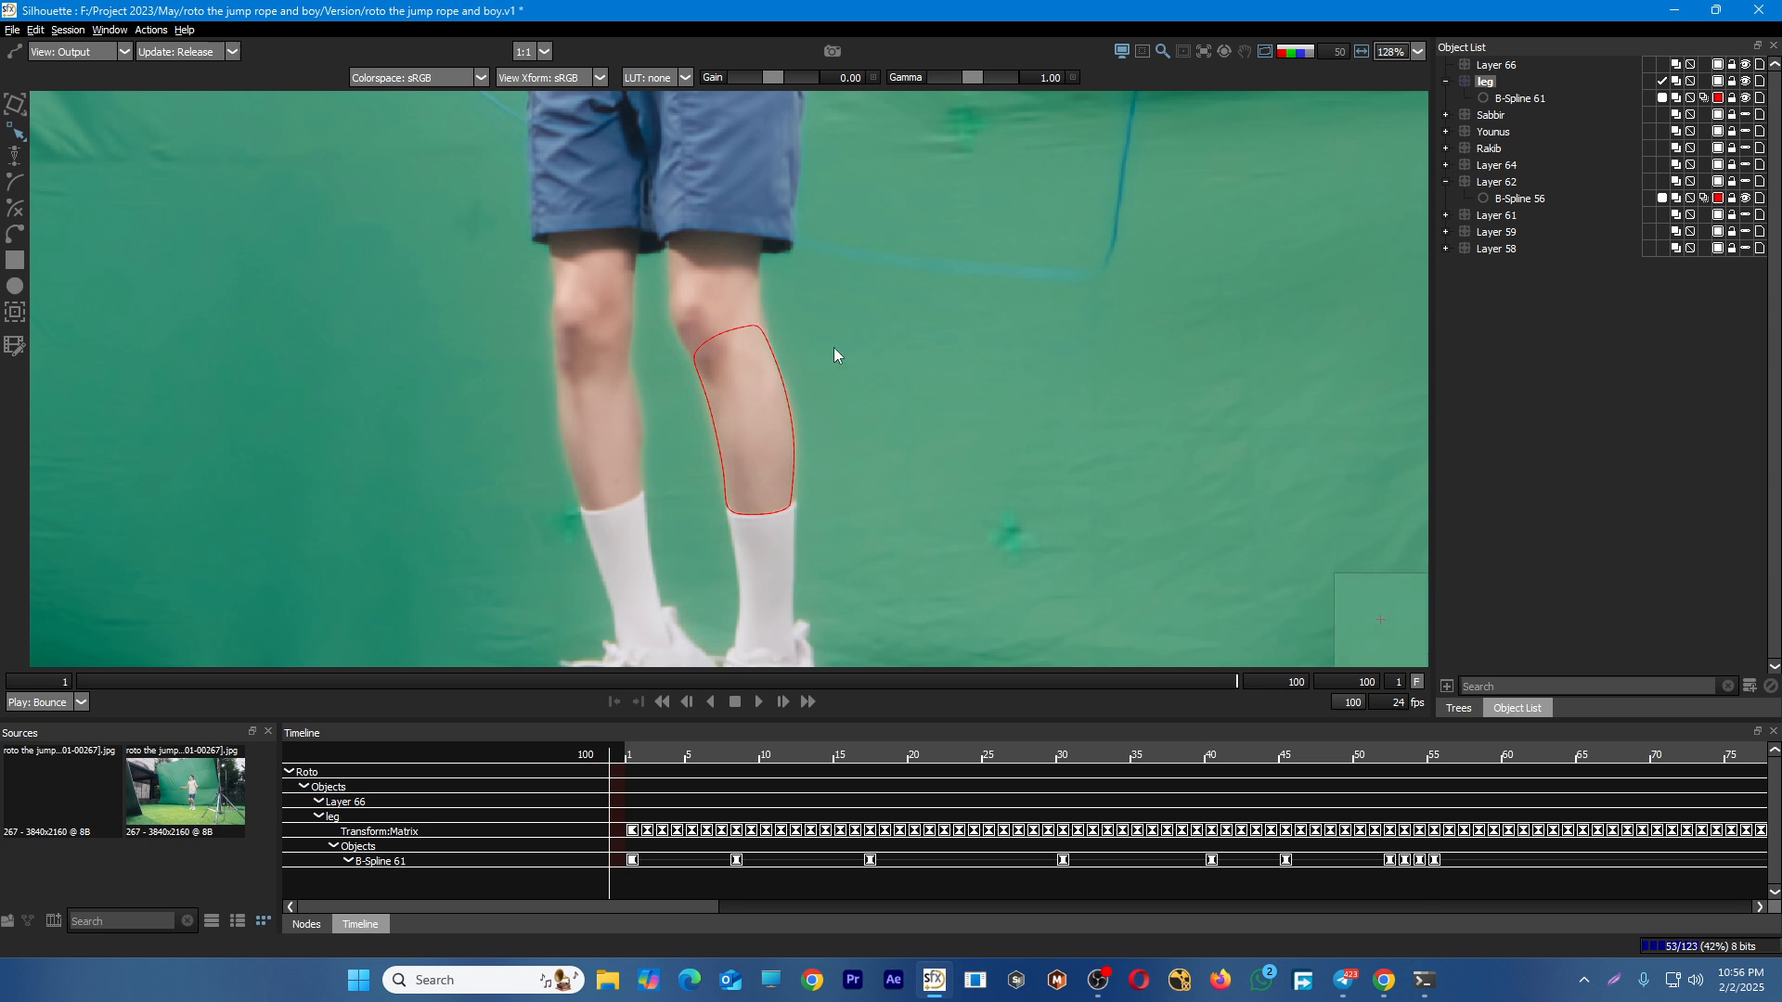
{"action": "left_click", "coordinate": [784, 404]}
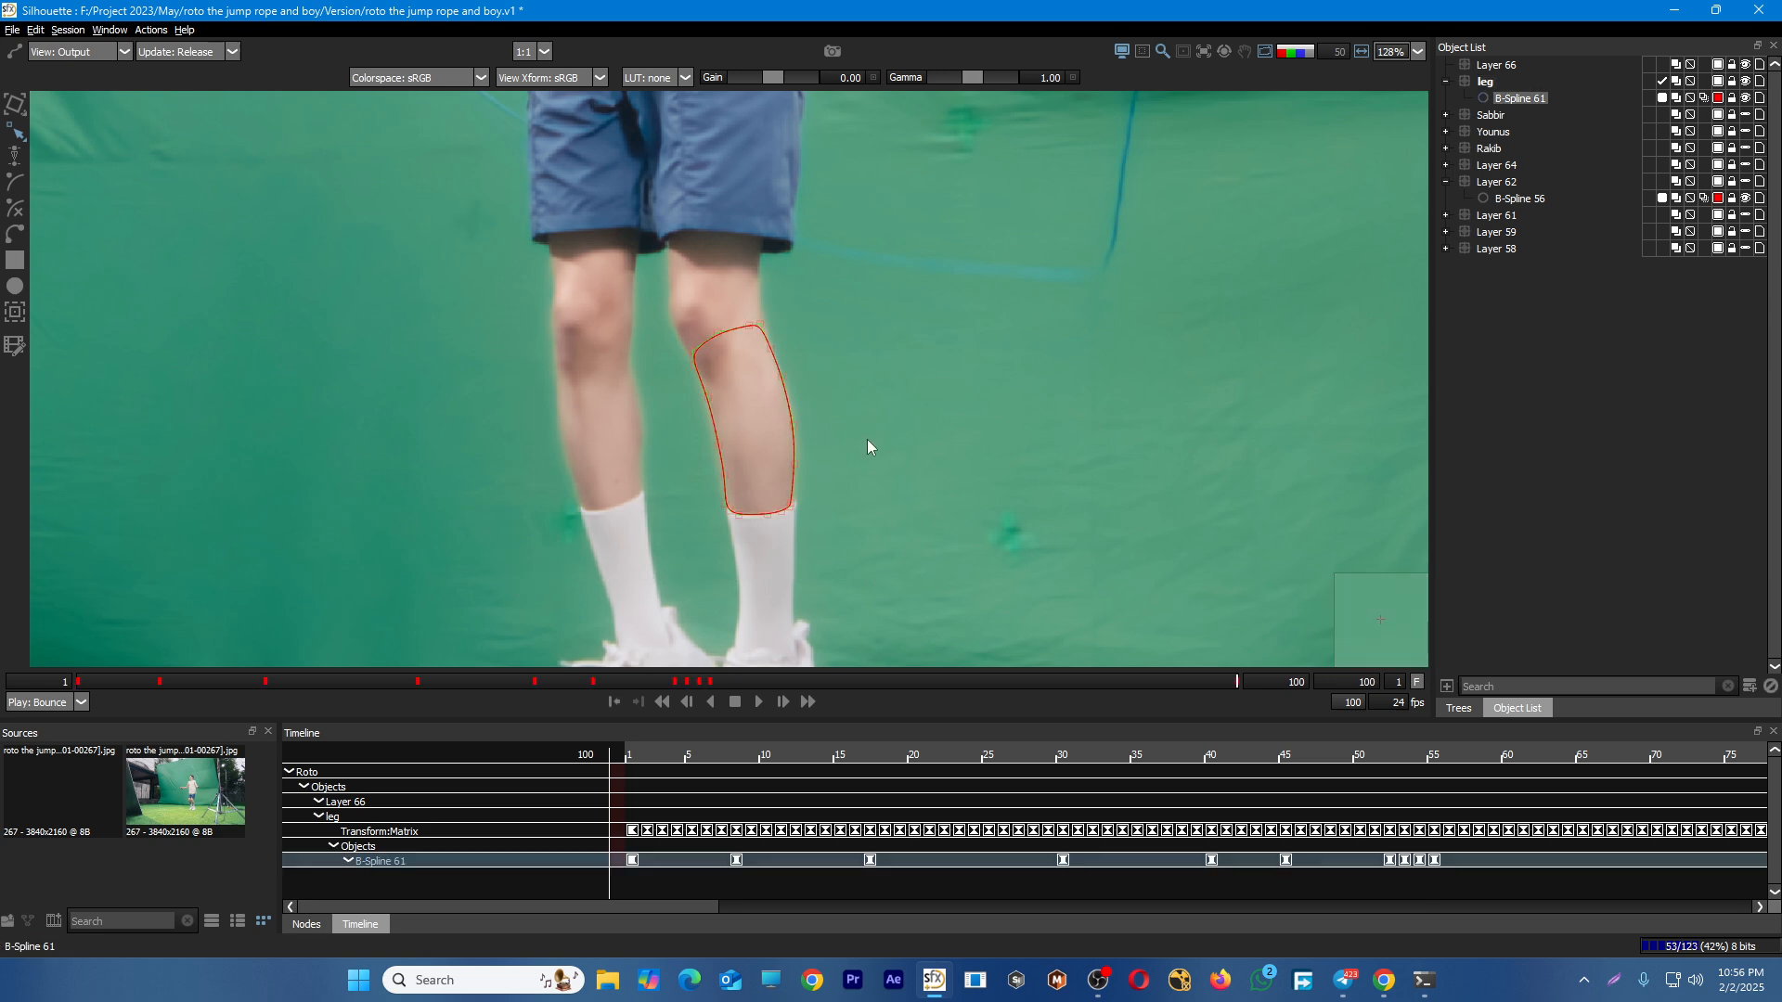
{"action": "left_click_drag", "start_coordinate": [943, 416], "coordinate": [945, 415]}
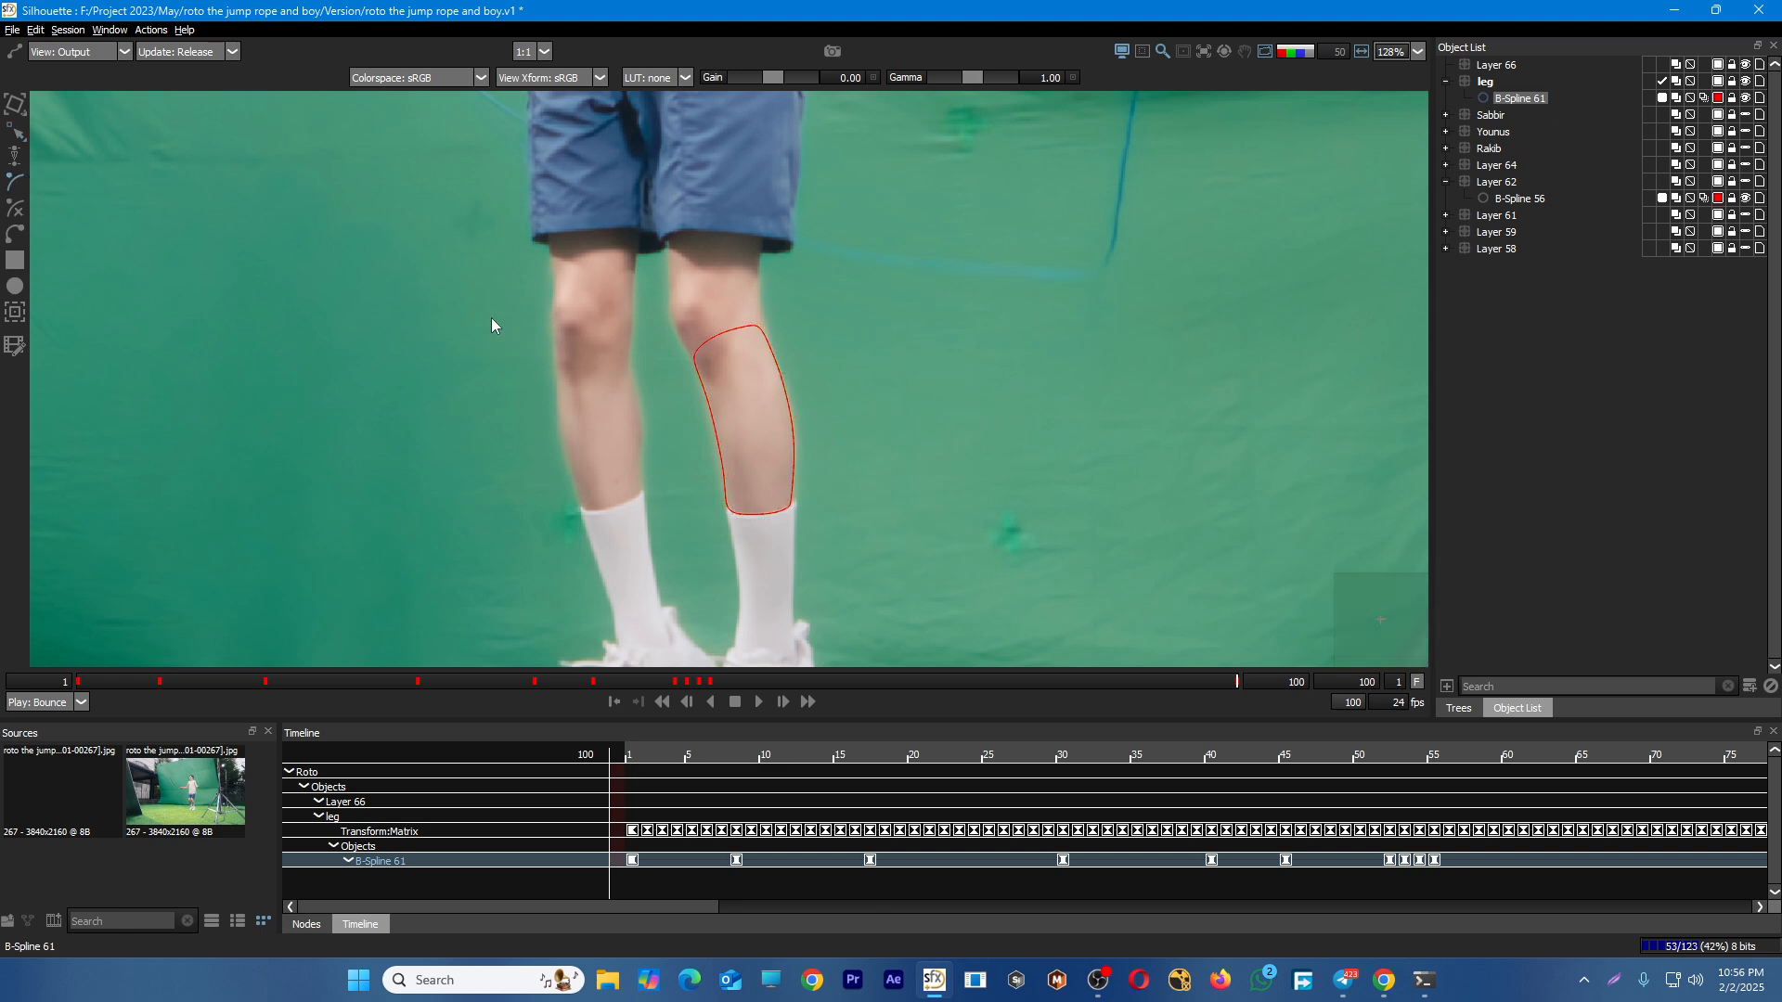
Draw a closed B-spline around the sock in the leg layer on frame 100, from the shoe collar up to overlap the lower-leg shape
{"action": "scroll", "coordinate": [770, 288], "scroll_direction": "down", "scroll_amount": 2}
{"action": "scroll", "coordinate": [798, 511], "scroll_direction": "up", "scroll_amount": 2}
{"action": "left_click", "coordinate": [803, 557]}
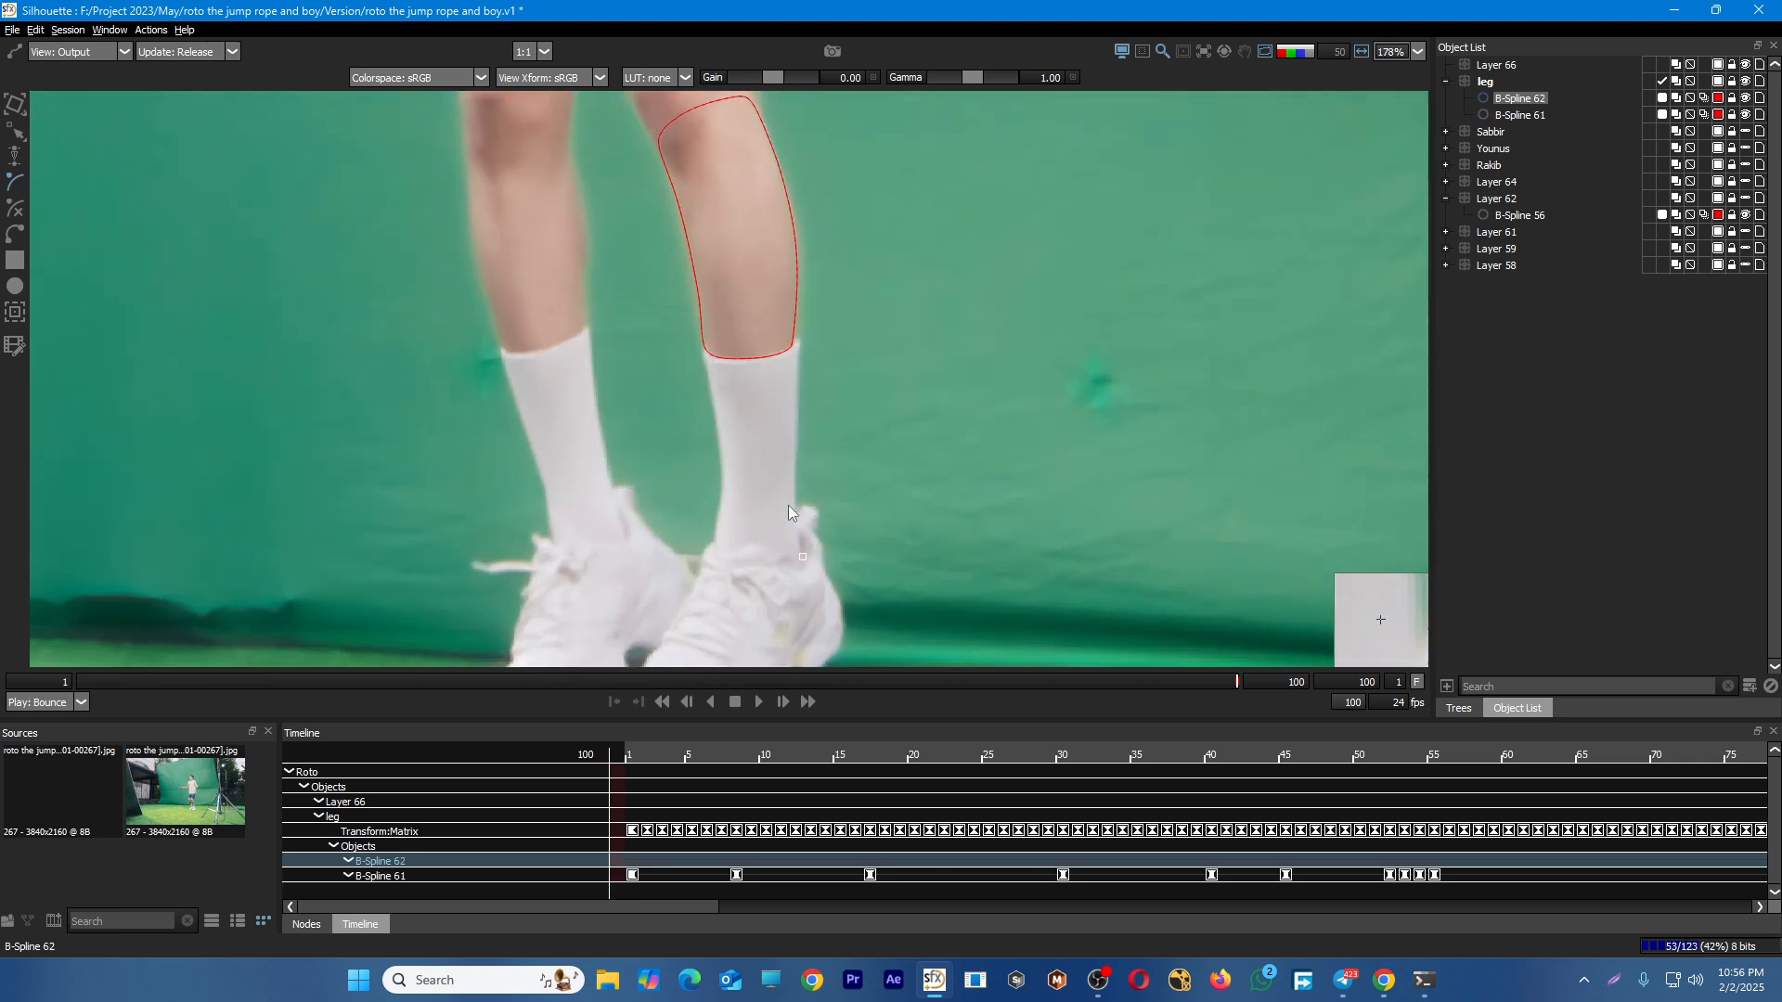
{"action": "left_click", "coordinate": [794, 410]}
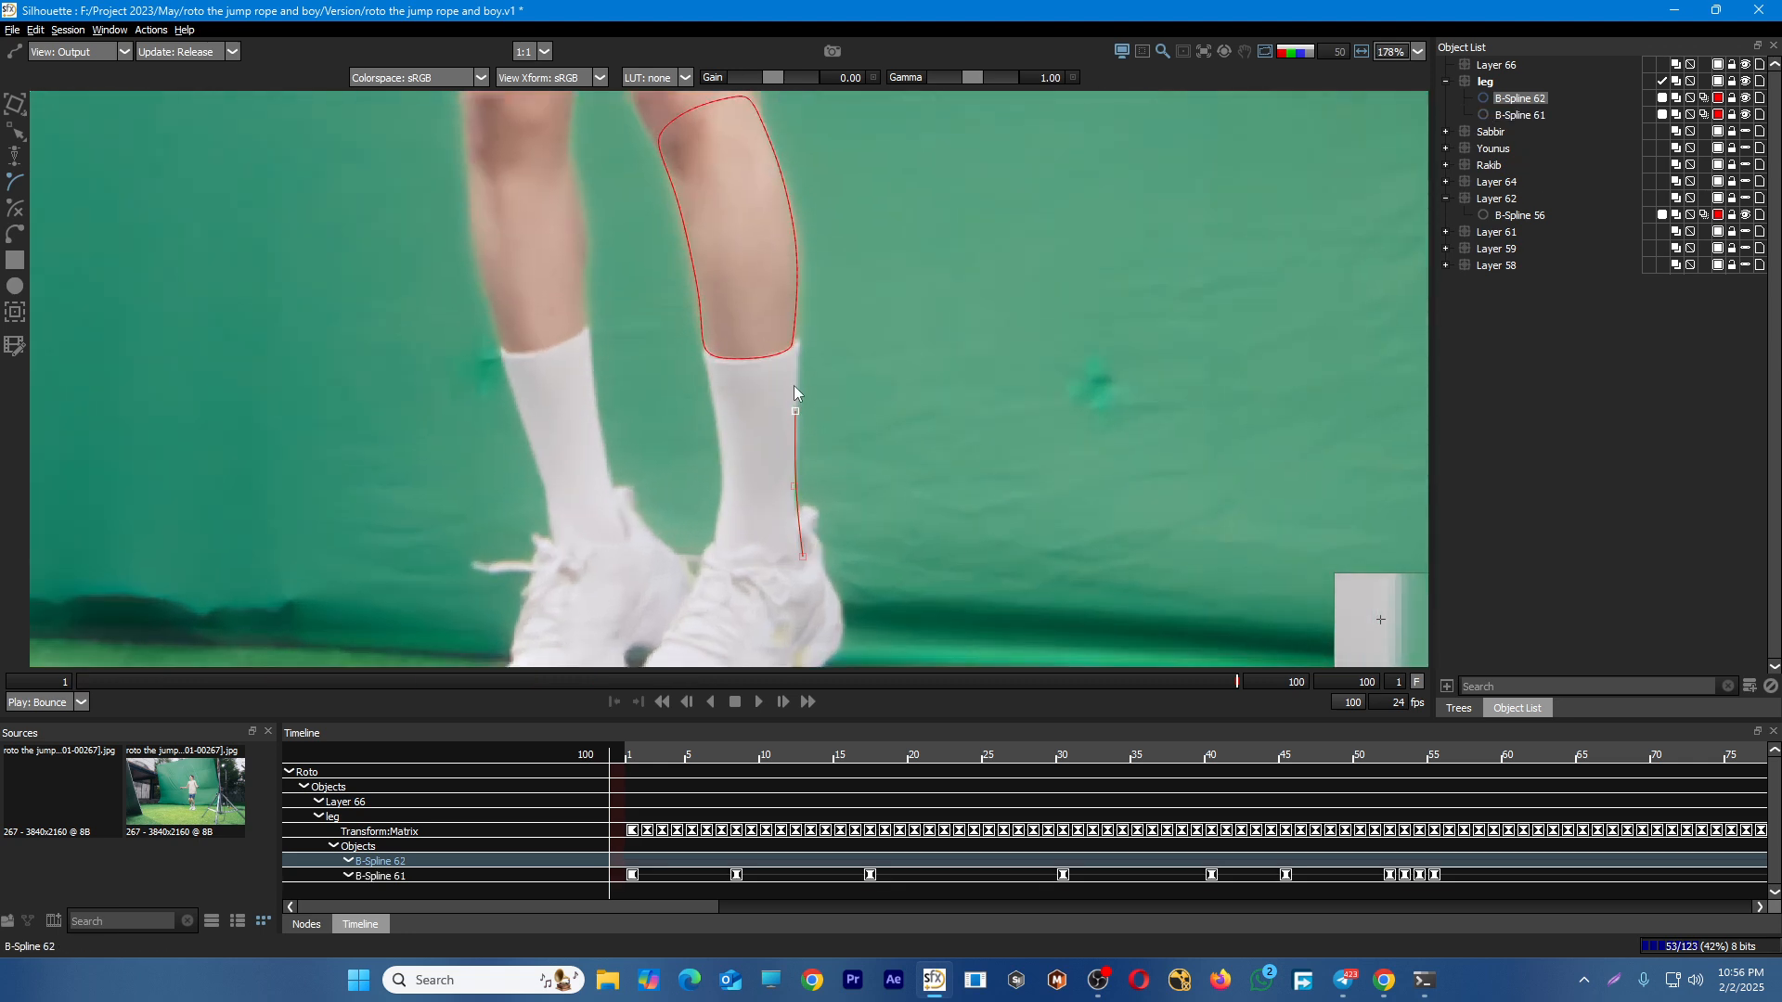
{"action": "left_click", "coordinate": [795, 349]}
{"action": "left_click", "coordinate": [732, 282]}
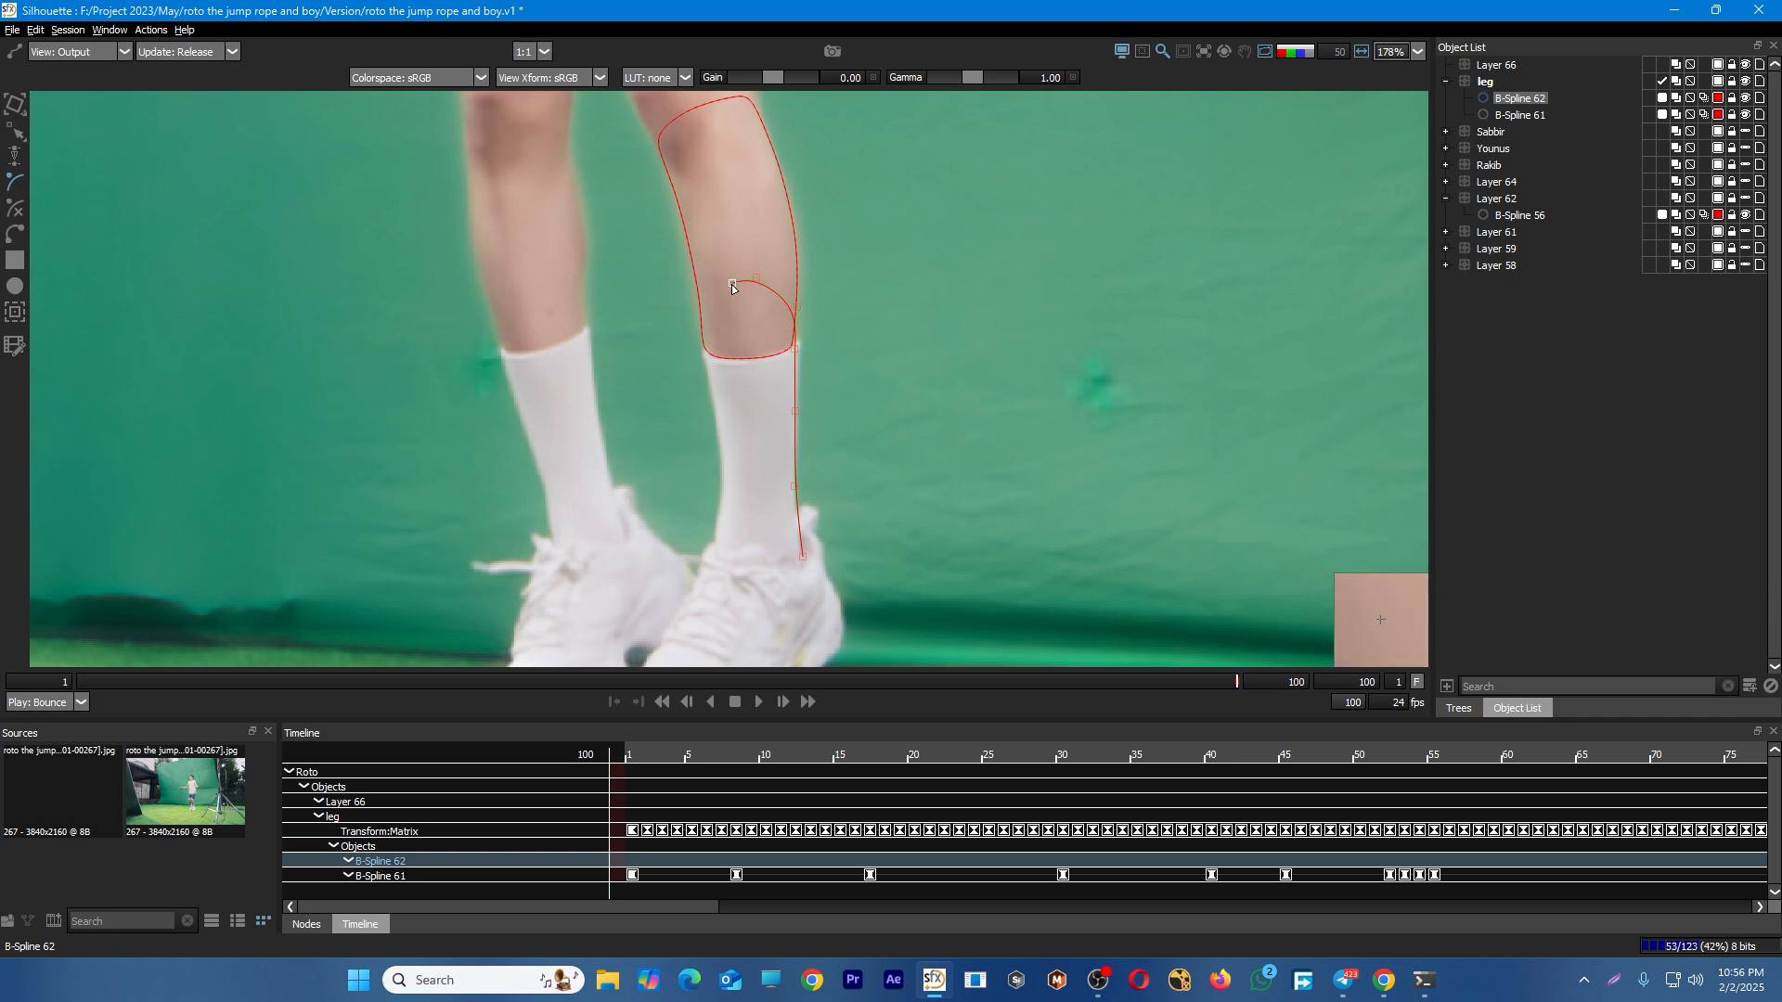
{"action": "left_click", "coordinate": [709, 396]}
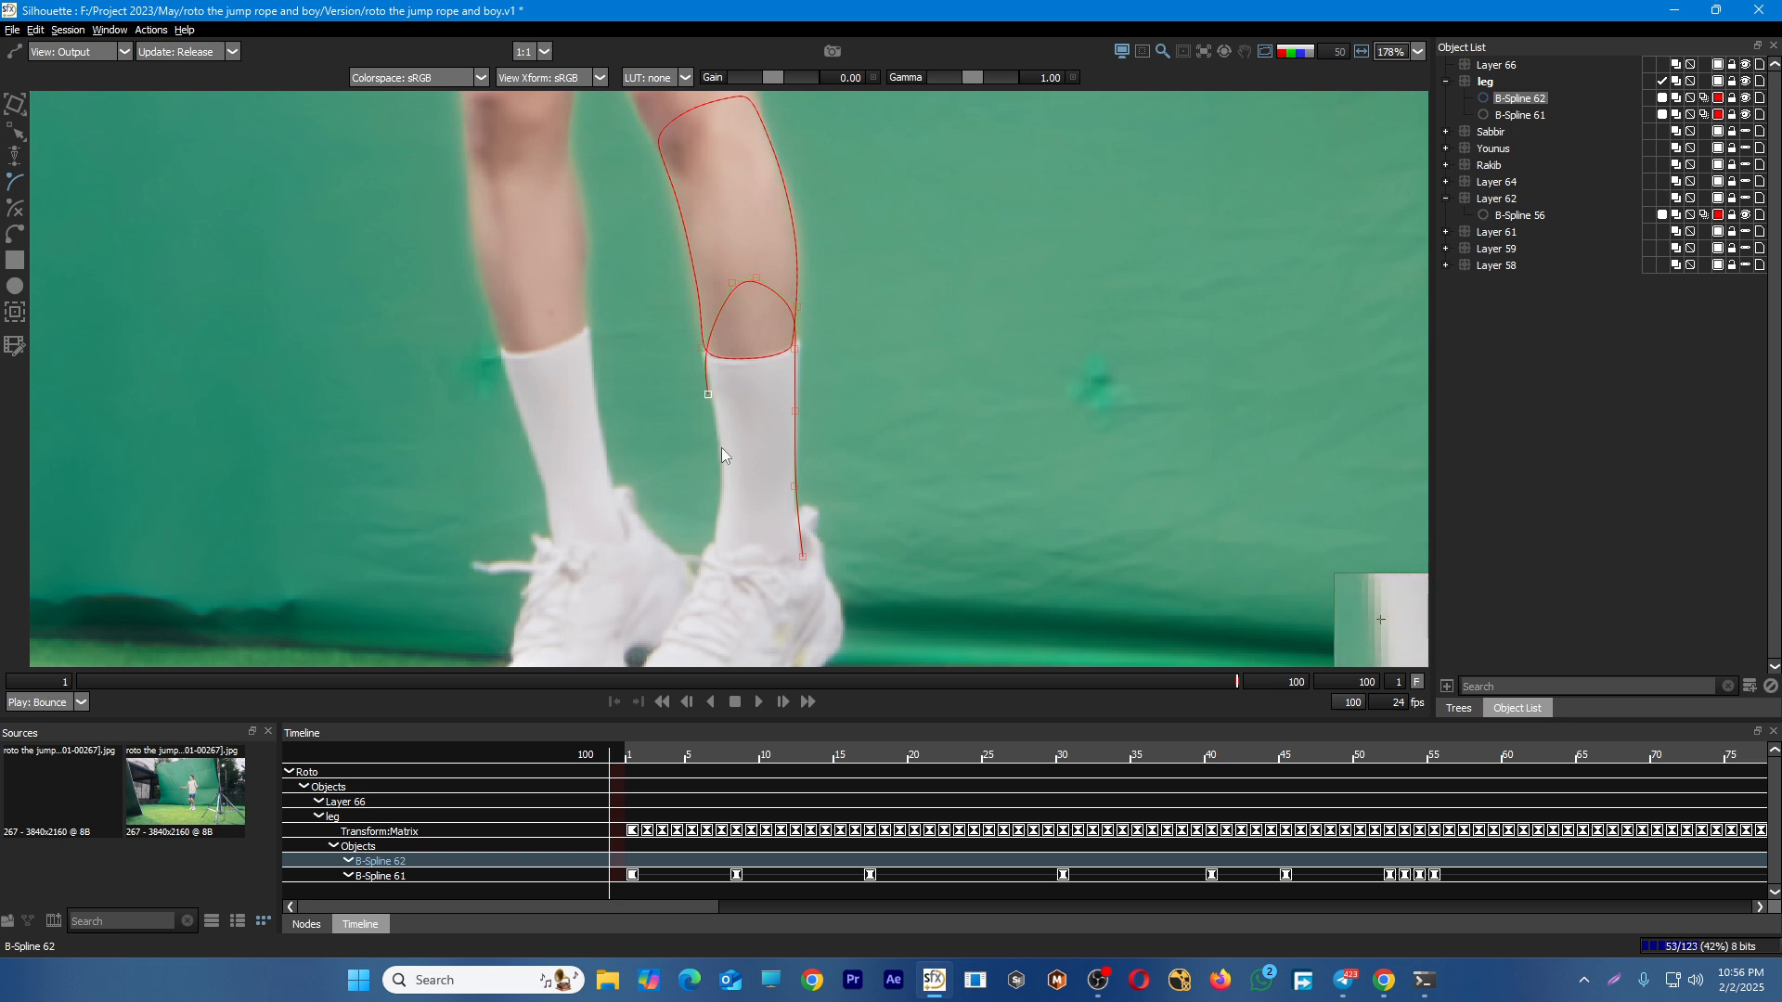
{"action": "left_click", "coordinate": [694, 565]}
{"action": "left_click", "coordinate": [732, 567]}
{"action": "left_click", "coordinate": [768, 567]}
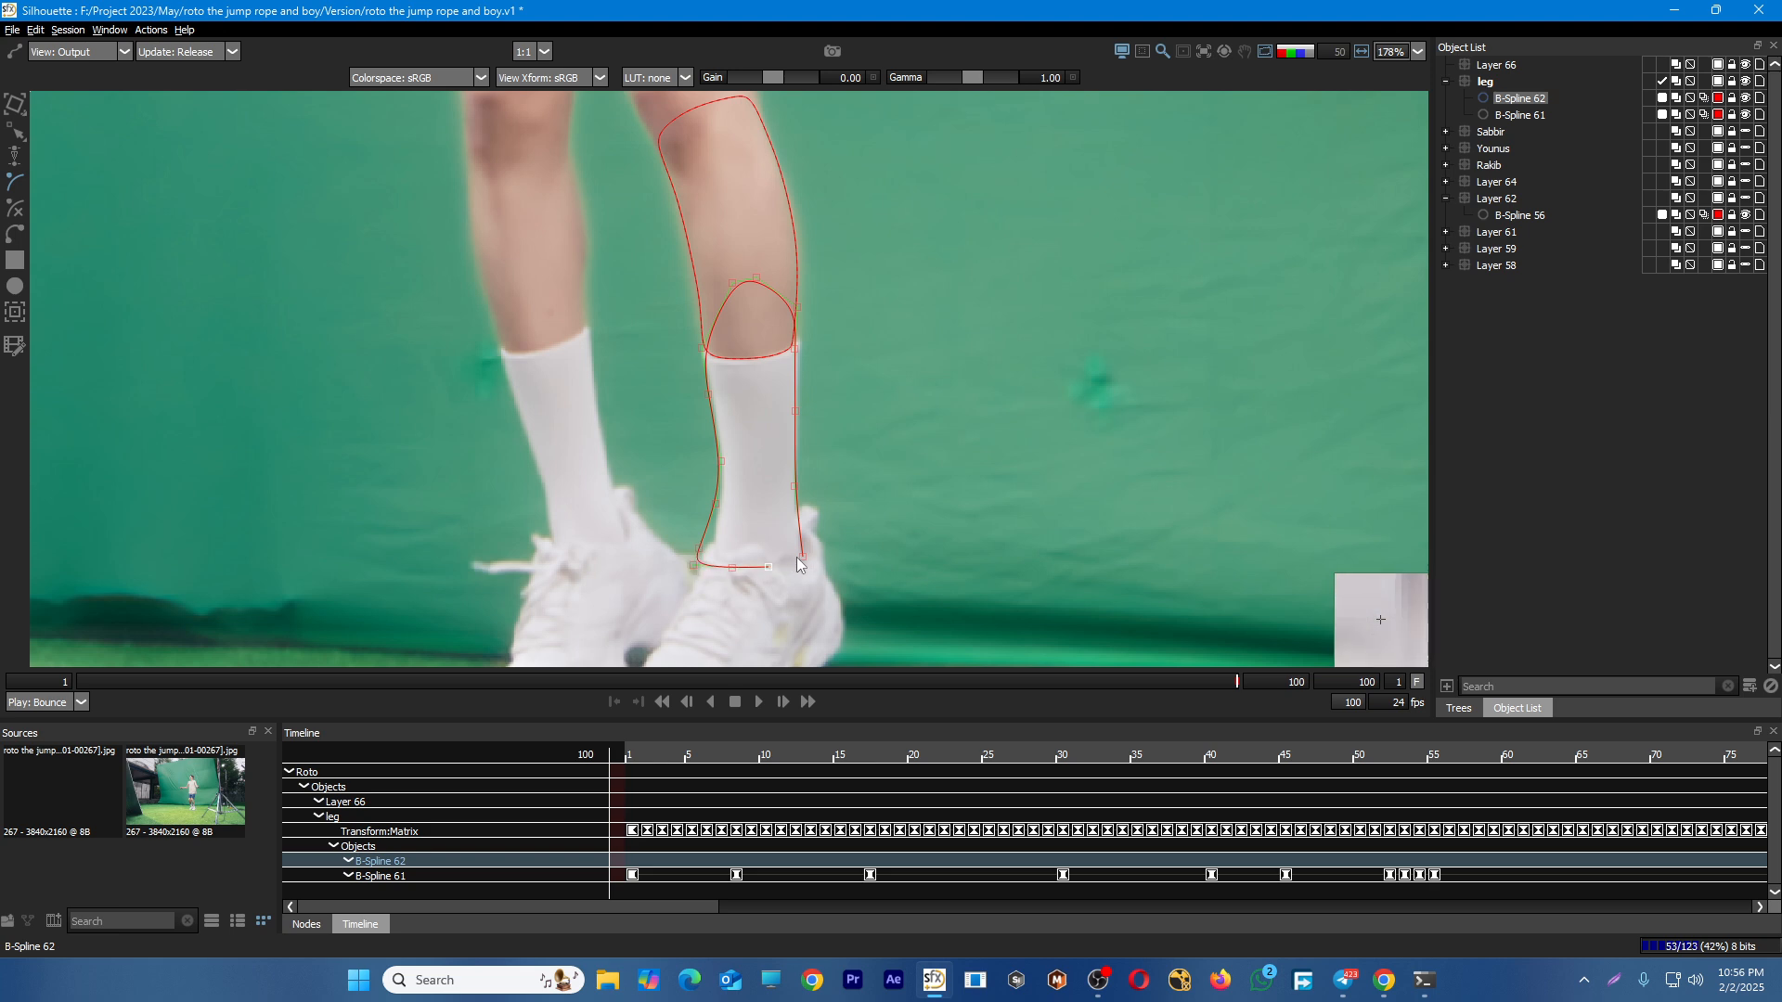
Scrub back to frame 19 to check how the sock spline follows the leg, and return to frame 100
{"action": "left_click_drag", "start_coordinate": [1132, 689], "coordinate": [291, 666]}
{"action": "scroll", "coordinate": [875, 555], "scroll_direction": "down", "scroll_amount": 2}
{"action": "scroll", "coordinate": [854, 359], "scroll_direction": "down", "scroll_amount": 2}
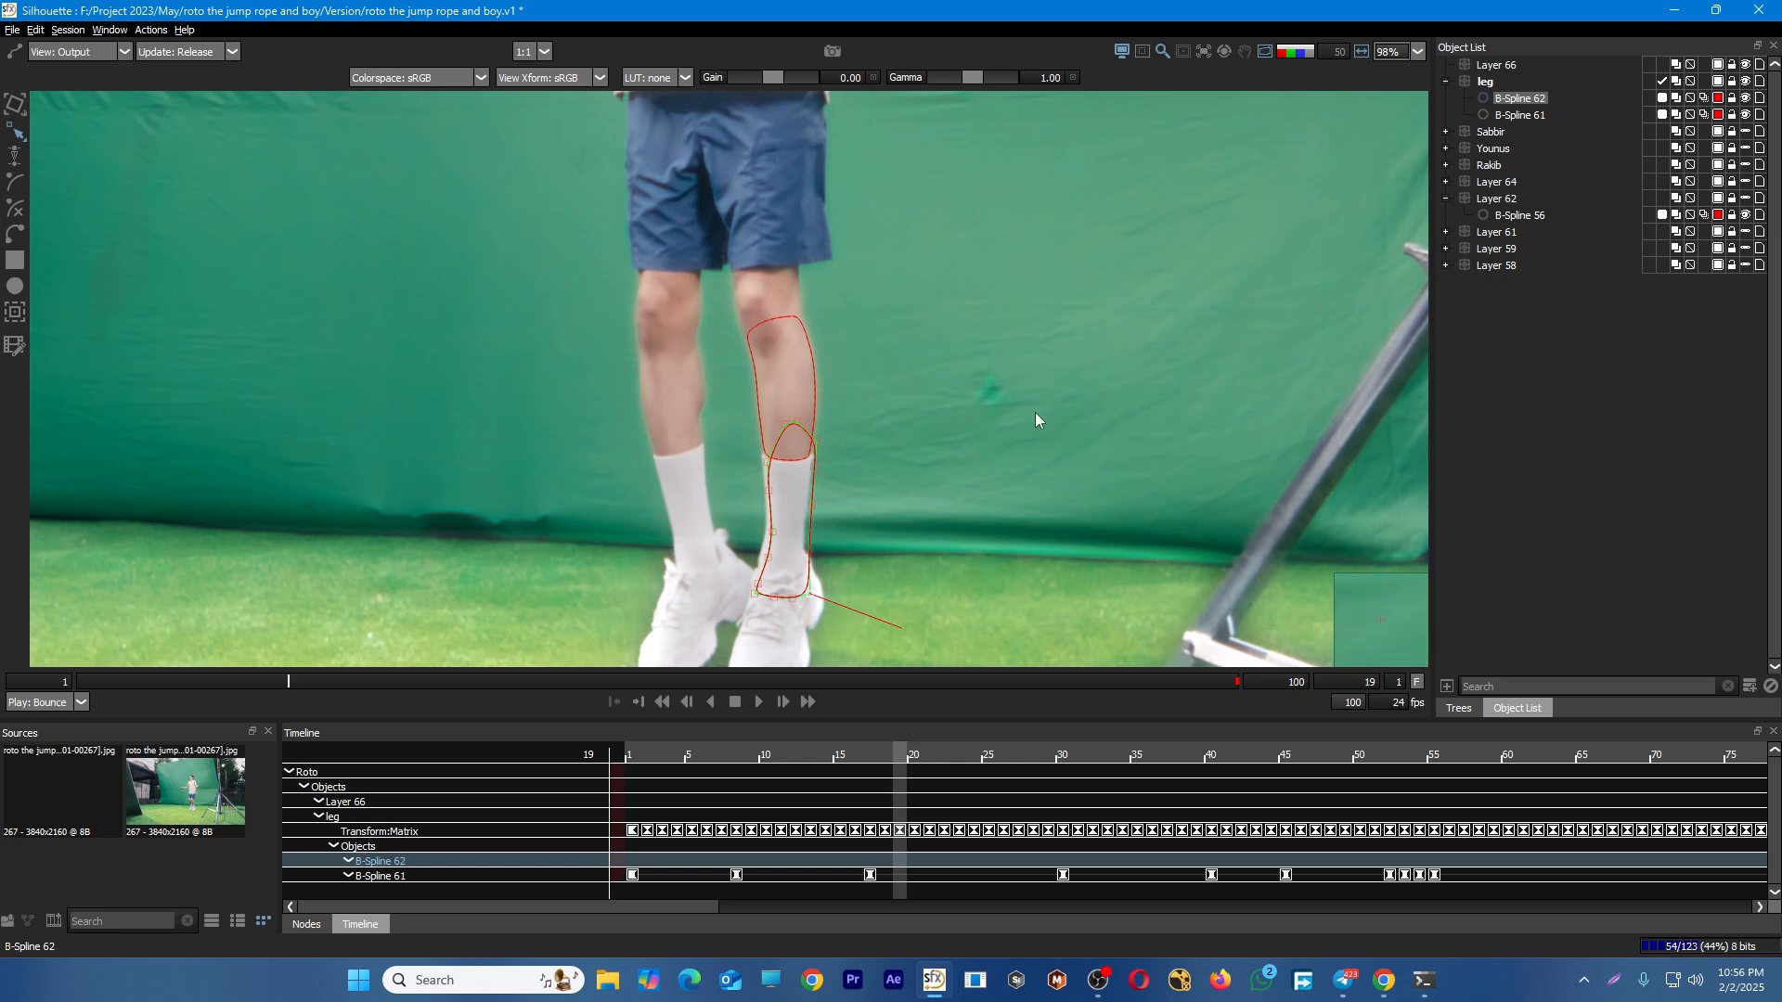
{"action": "key", "text": "End"}
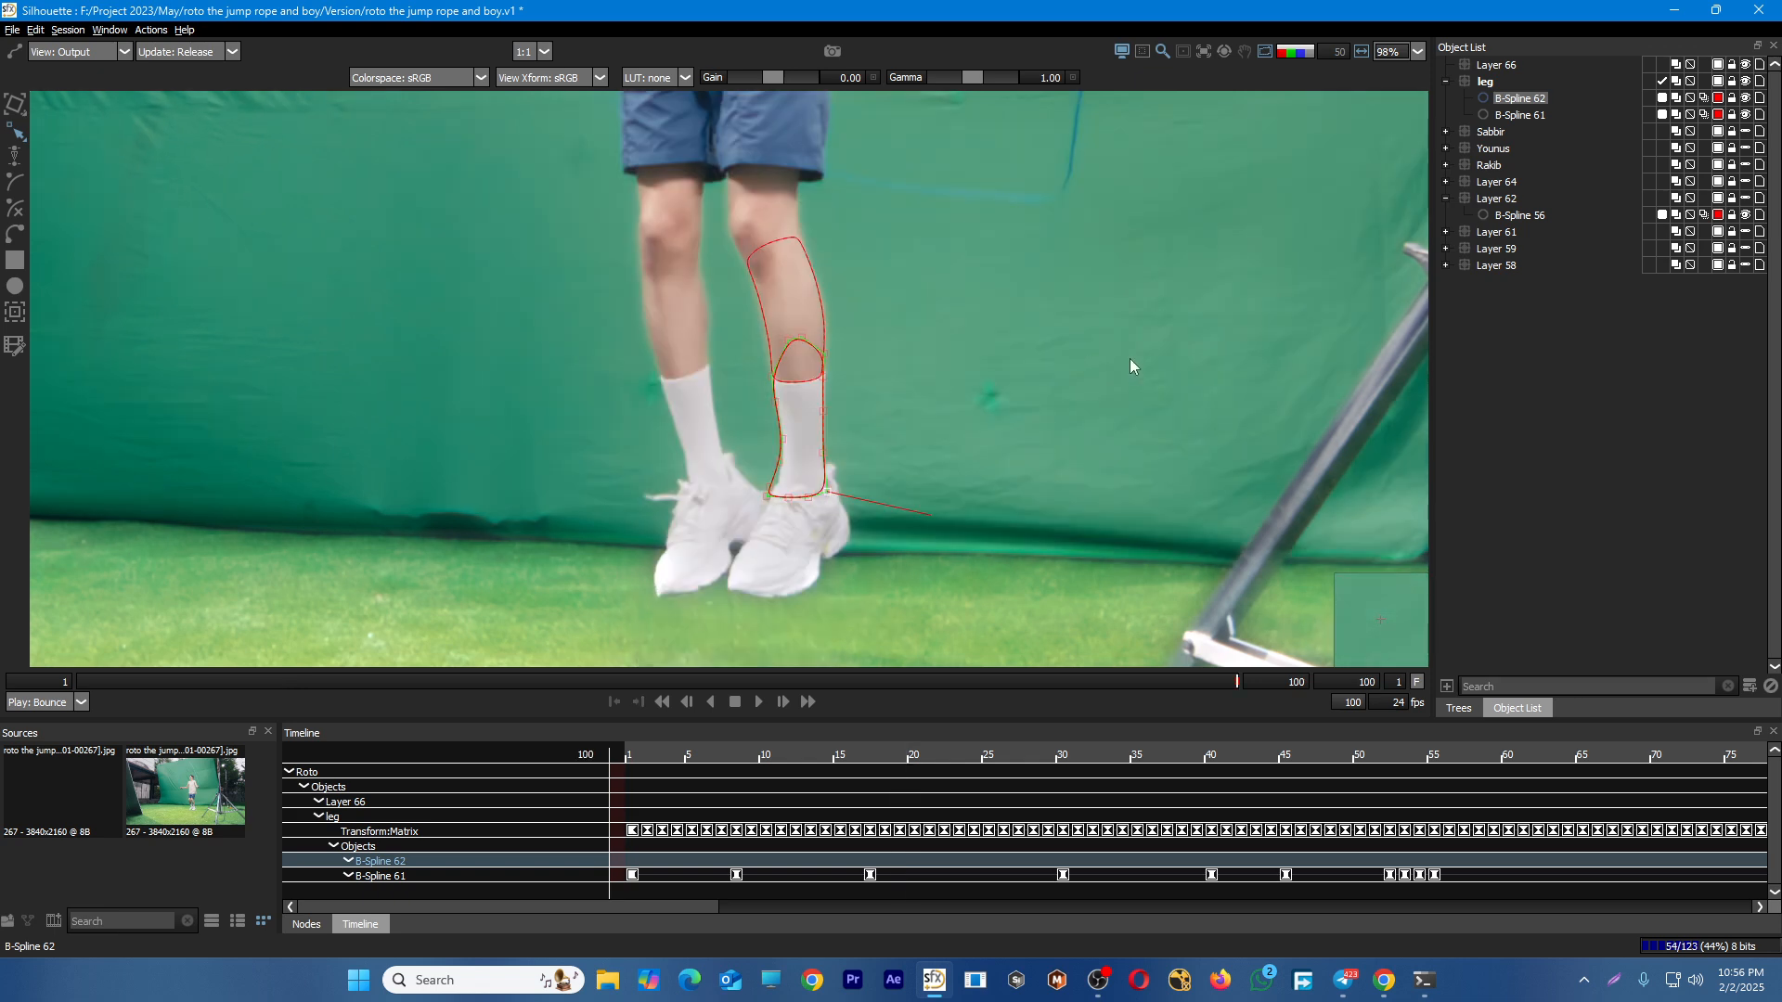
Reshape the sock spline's inner side on frame 100, moving its upper corner and ankle points onto the sock's edge
{"action": "scroll", "coordinate": [743, 455], "scroll_direction": "up", "scroll_amount": 5}
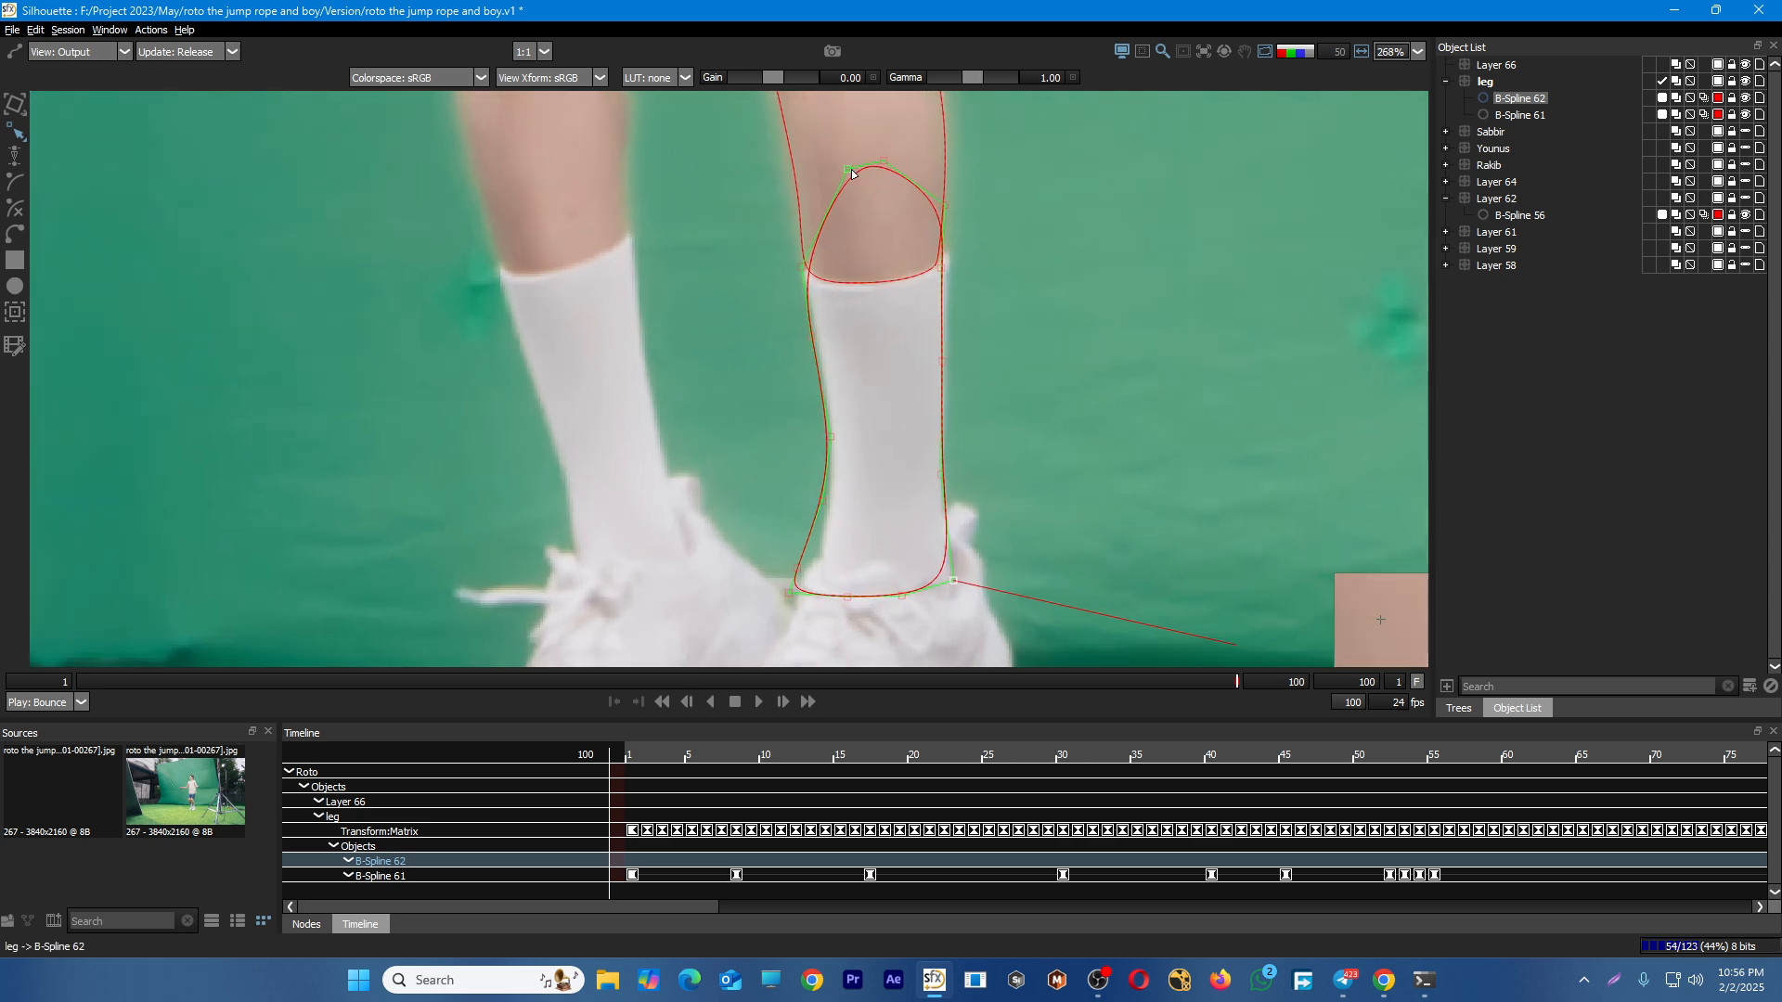
{"action": "left_click_drag", "start_coordinate": [848, 169], "coordinate": [806, 210]}
{"action": "left_click_drag", "start_coordinate": [740, 258], "coordinate": [840, 303]}
{"action": "left_click_drag", "start_coordinate": [820, 424], "coordinate": [824, 425]}
{"action": "left_click", "coordinate": [797, 569]}
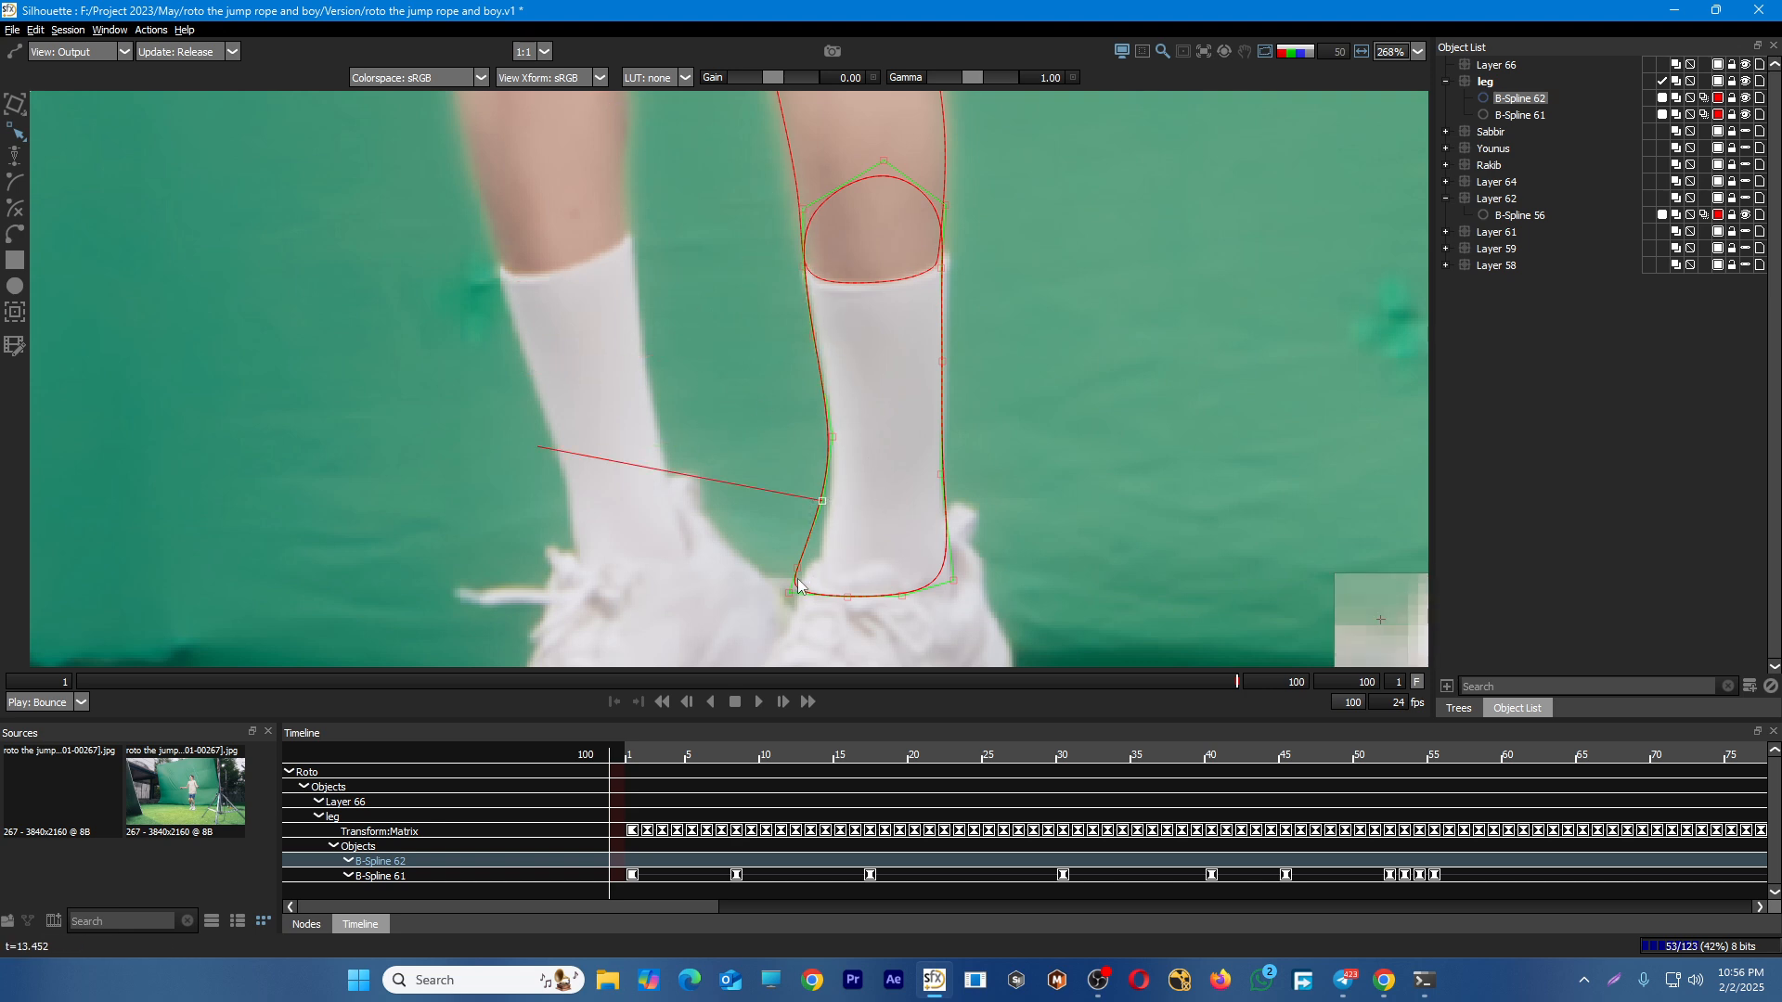
{"action": "left_click_drag", "start_coordinate": [798, 570], "coordinate": [826, 548]}
{"action": "left_click_drag", "start_coordinate": [863, 491], "coordinate": [787, 518]}
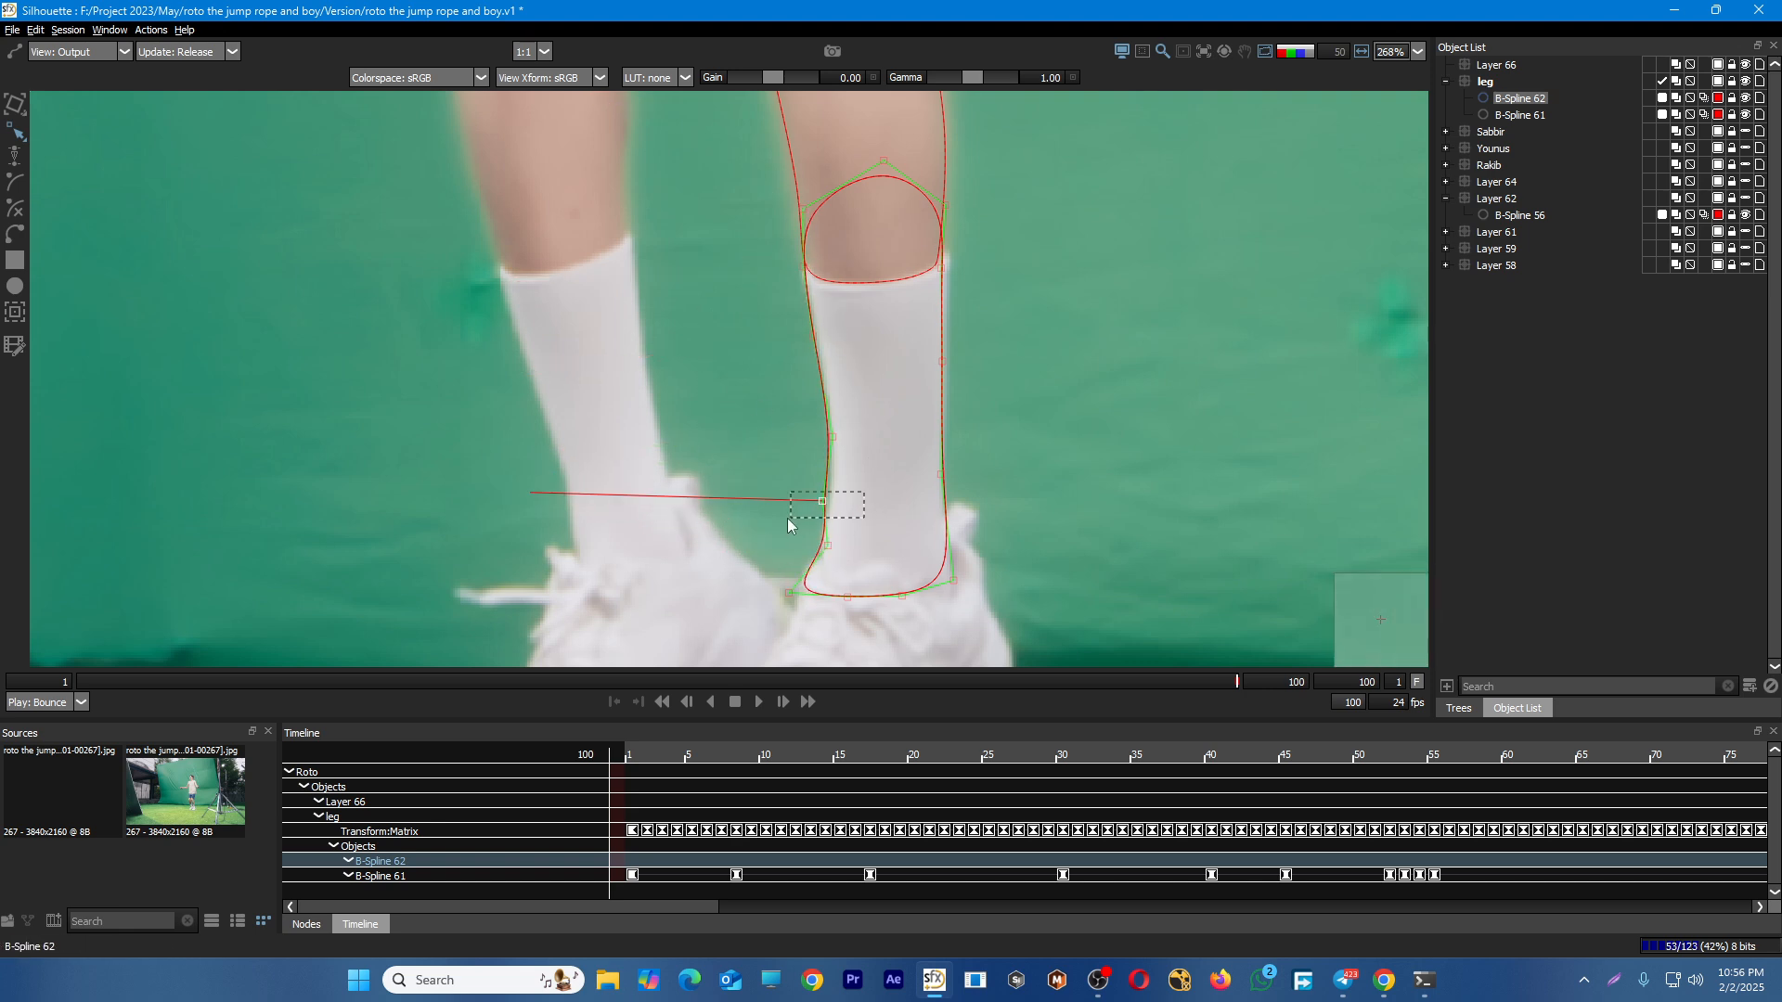
{"action": "key", "text": "Right"}
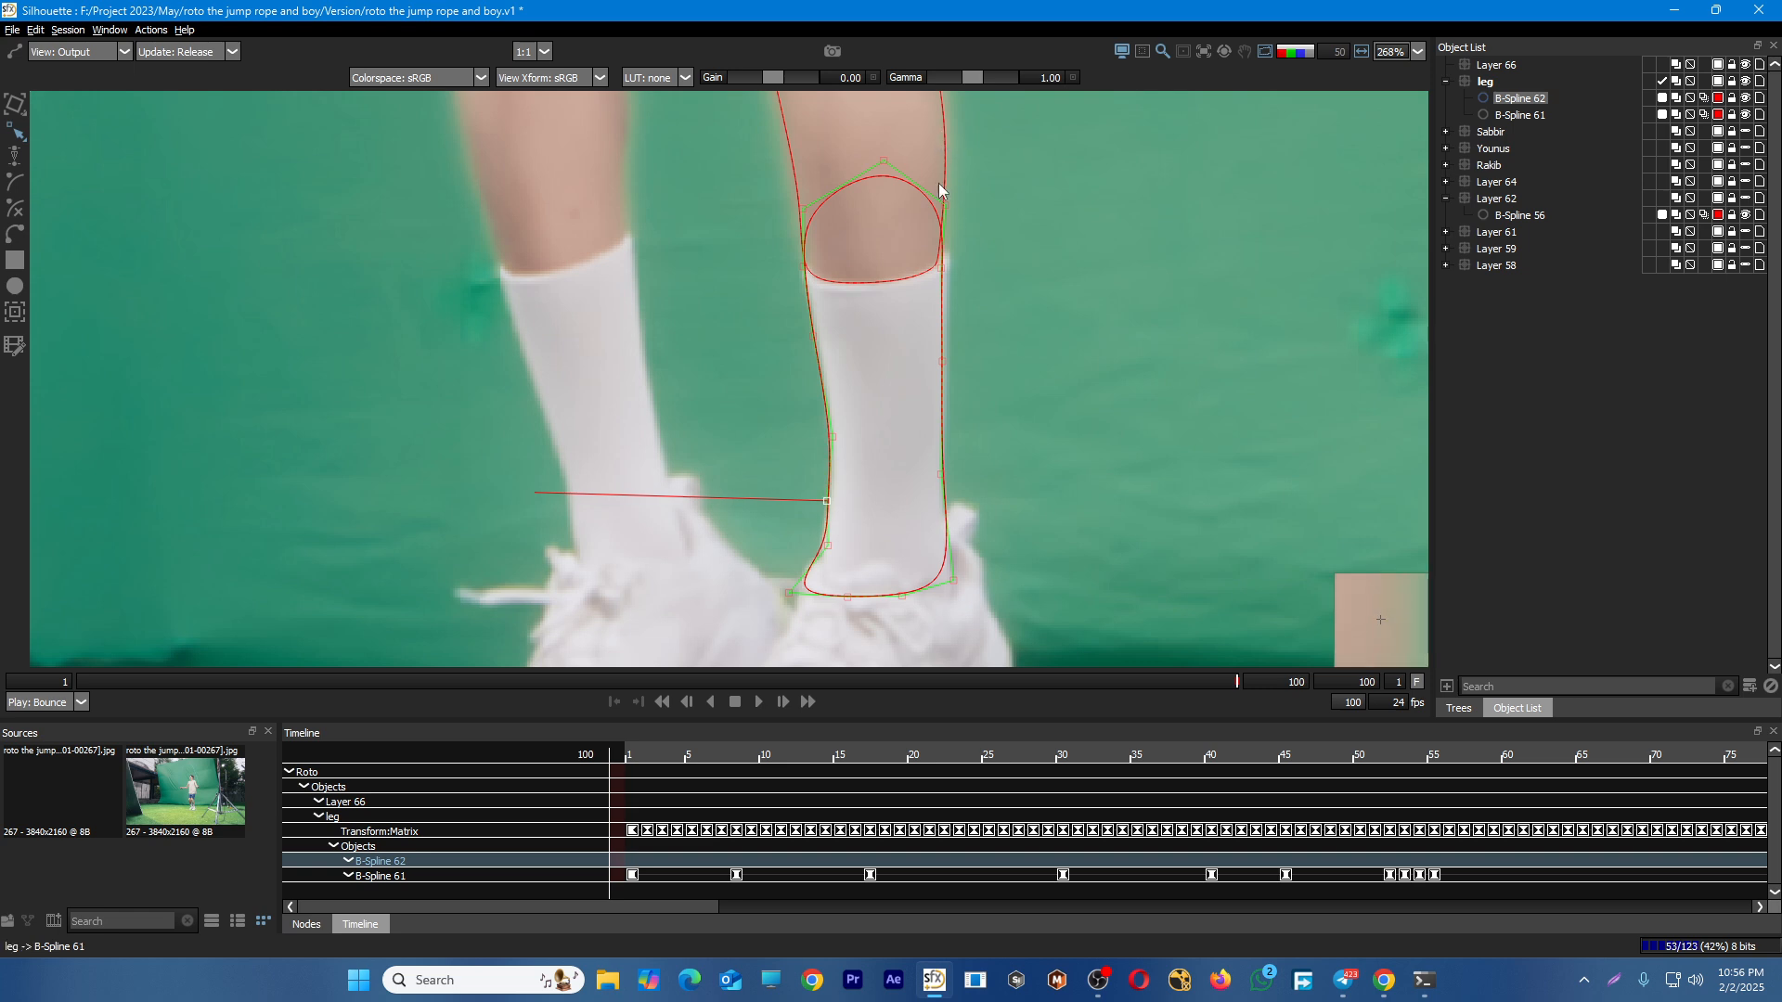
Fit the sock spline's outer edge on frame 100 and lower its top points and outer corner toward the sock's upper edge
{"action": "left_click", "coordinate": [941, 475]}
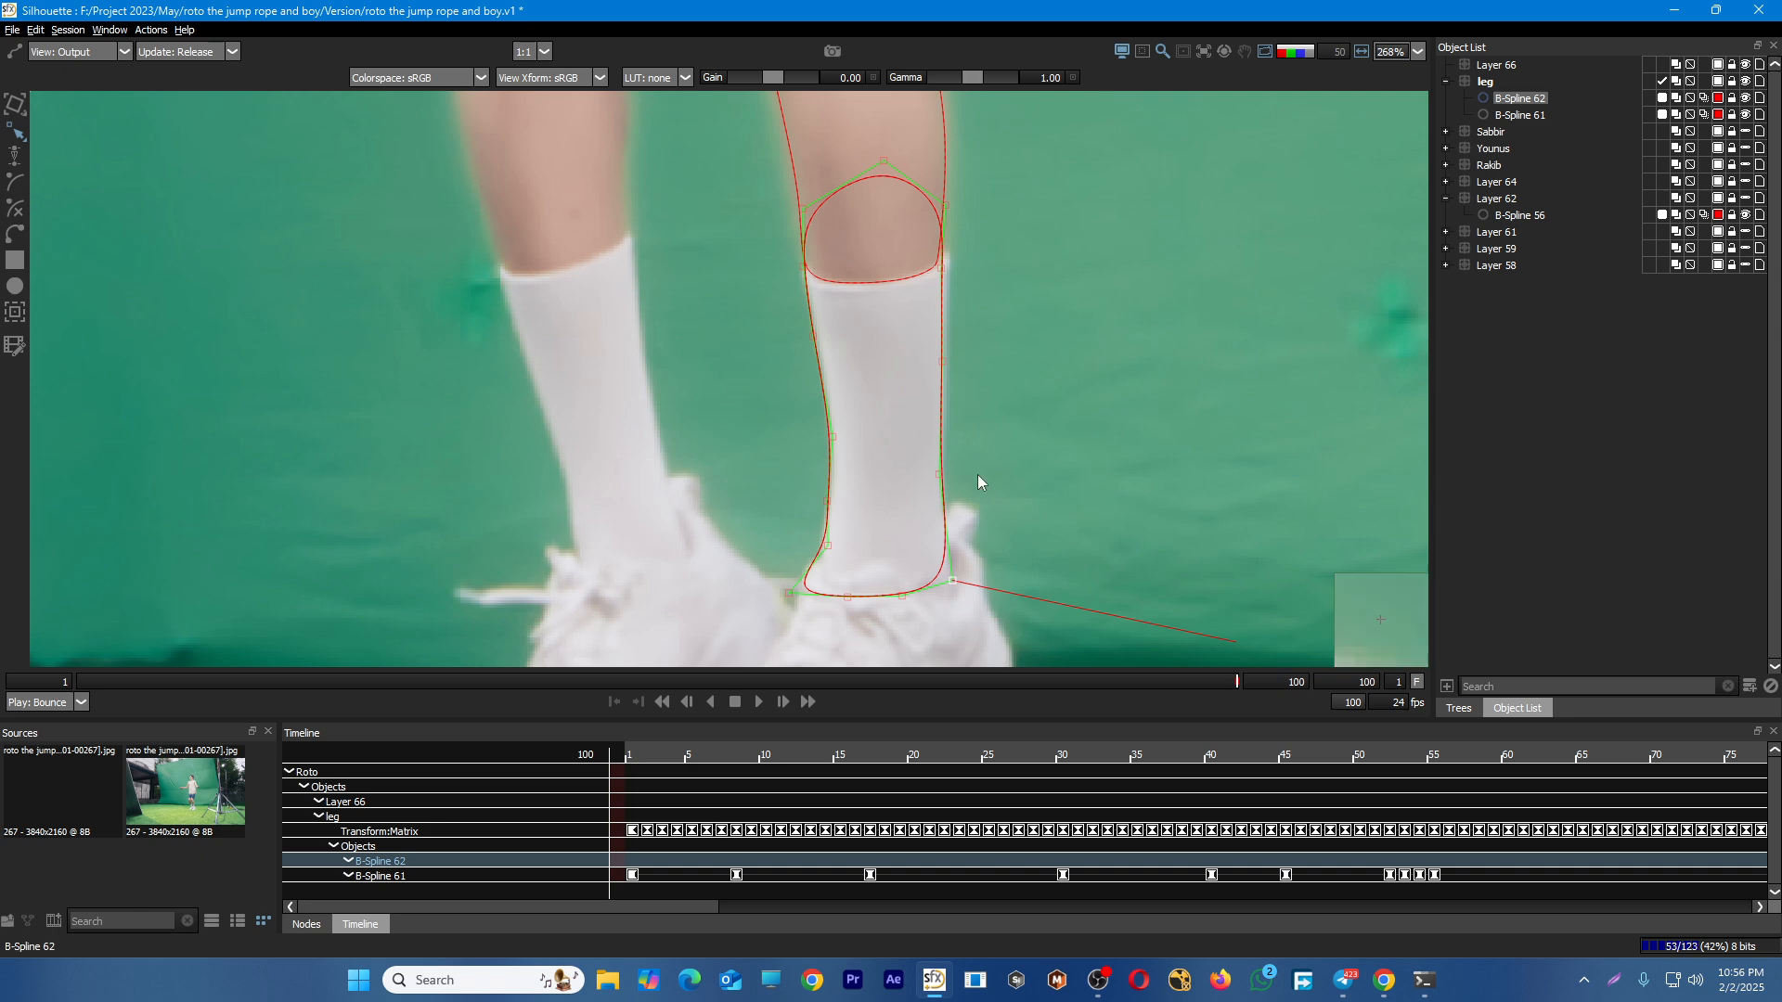
{"action": "left_click", "coordinate": [943, 361]}
{"action": "key", "text": "Right"}
{"action": "left_click_drag", "start_coordinate": [945, 206], "coordinate": [952, 251]}
{"action": "left_click_drag", "start_coordinate": [883, 162], "coordinate": [913, 245]}
{"action": "left_click", "coordinate": [942, 269]}
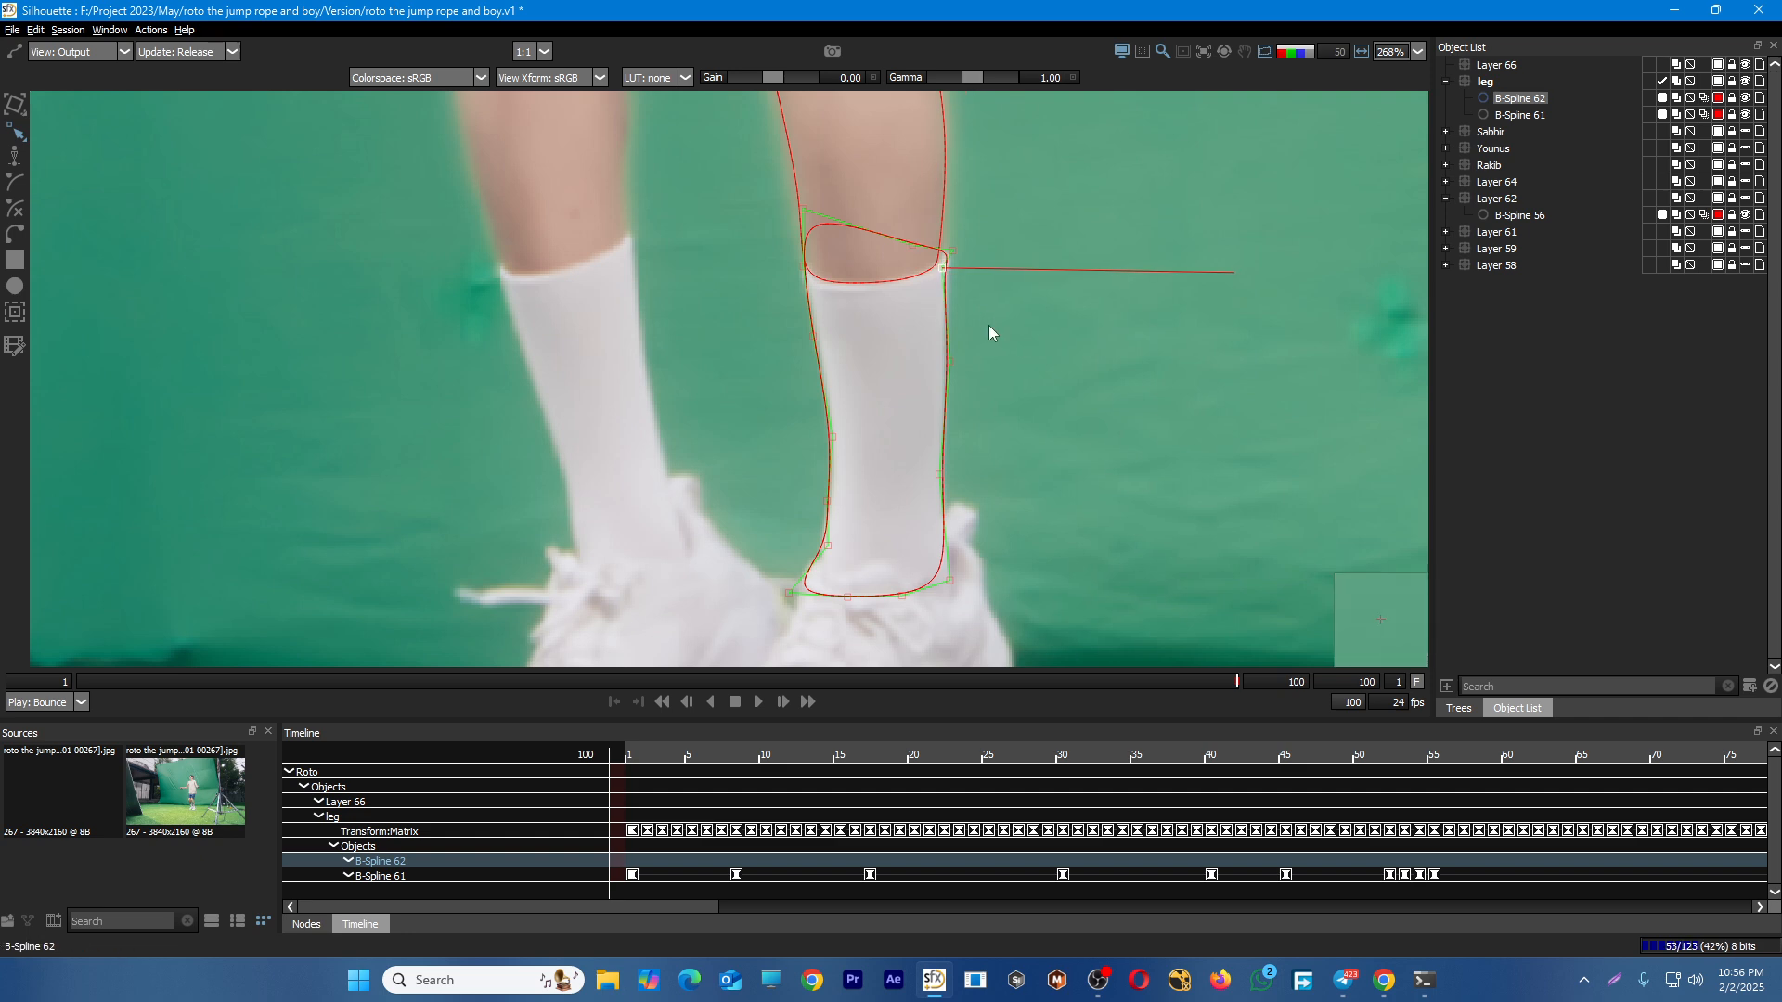
{"action": "left_click", "coordinate": [822, 405]}
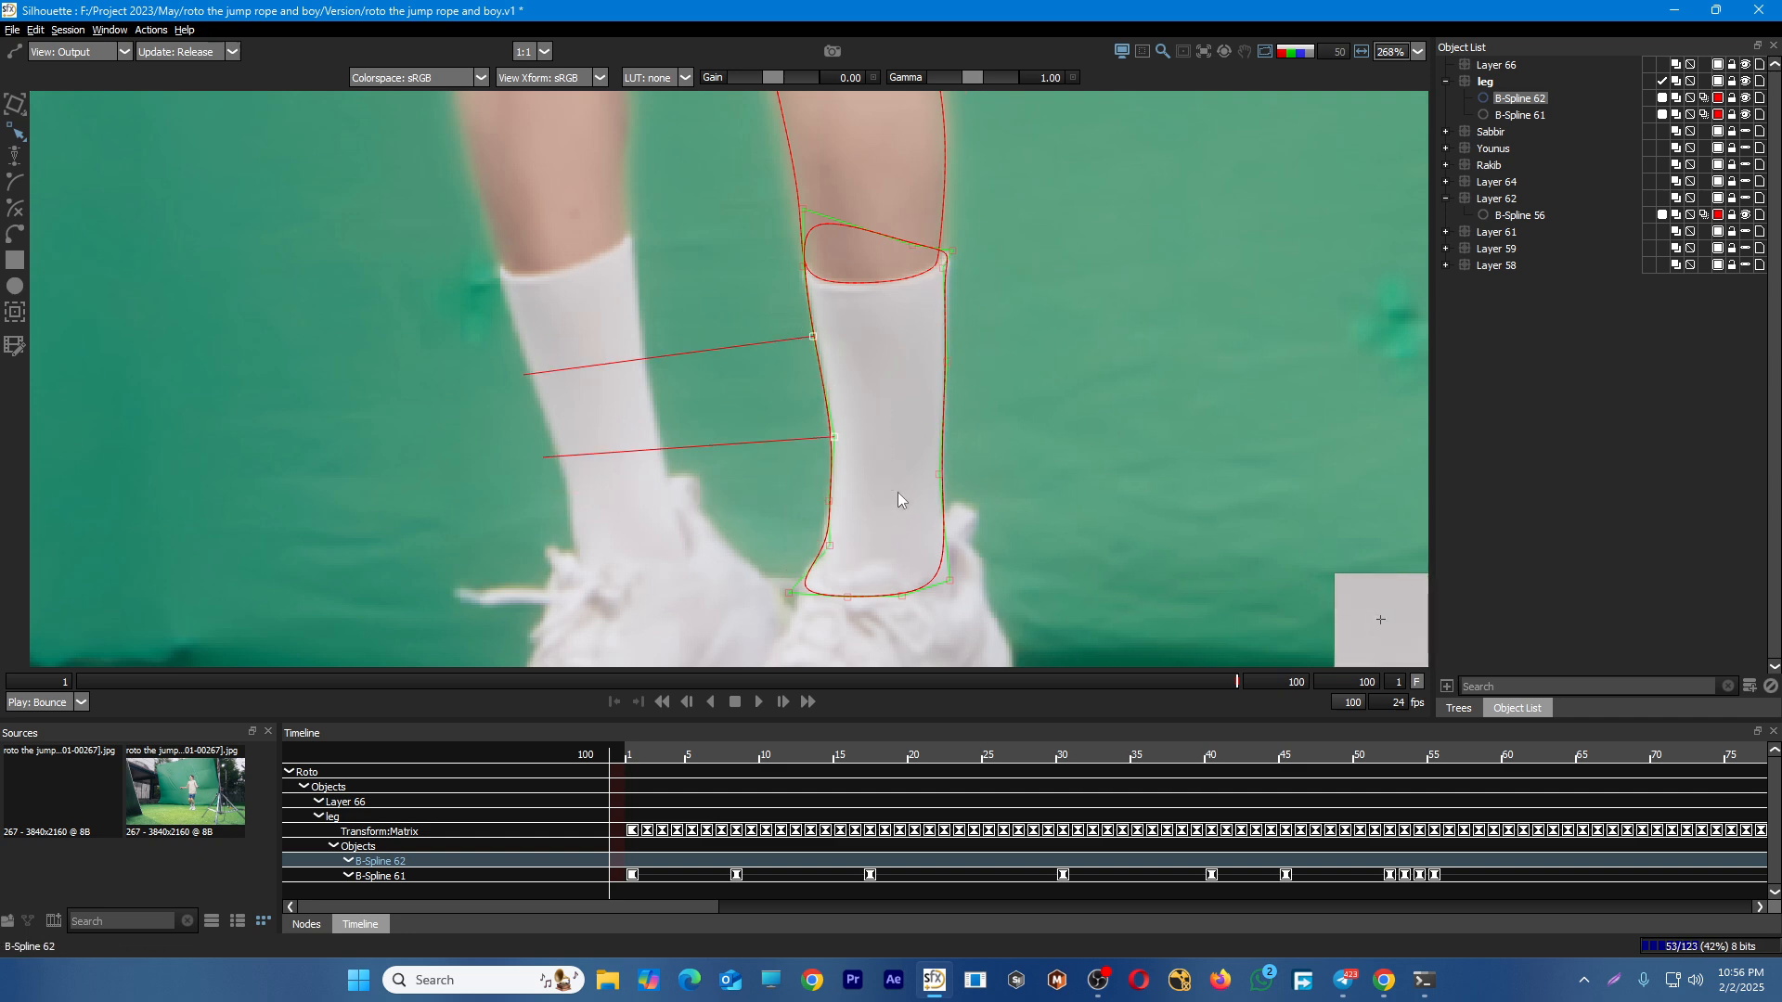
{"action": "scroll", "coordinate": [1001, 438], "scroll_direction": "down", "scroll_amount": 2}
{"action": "scroll", "coordinate": [999, 443], "scroll_direction": "down", "scroll_amount": 1}
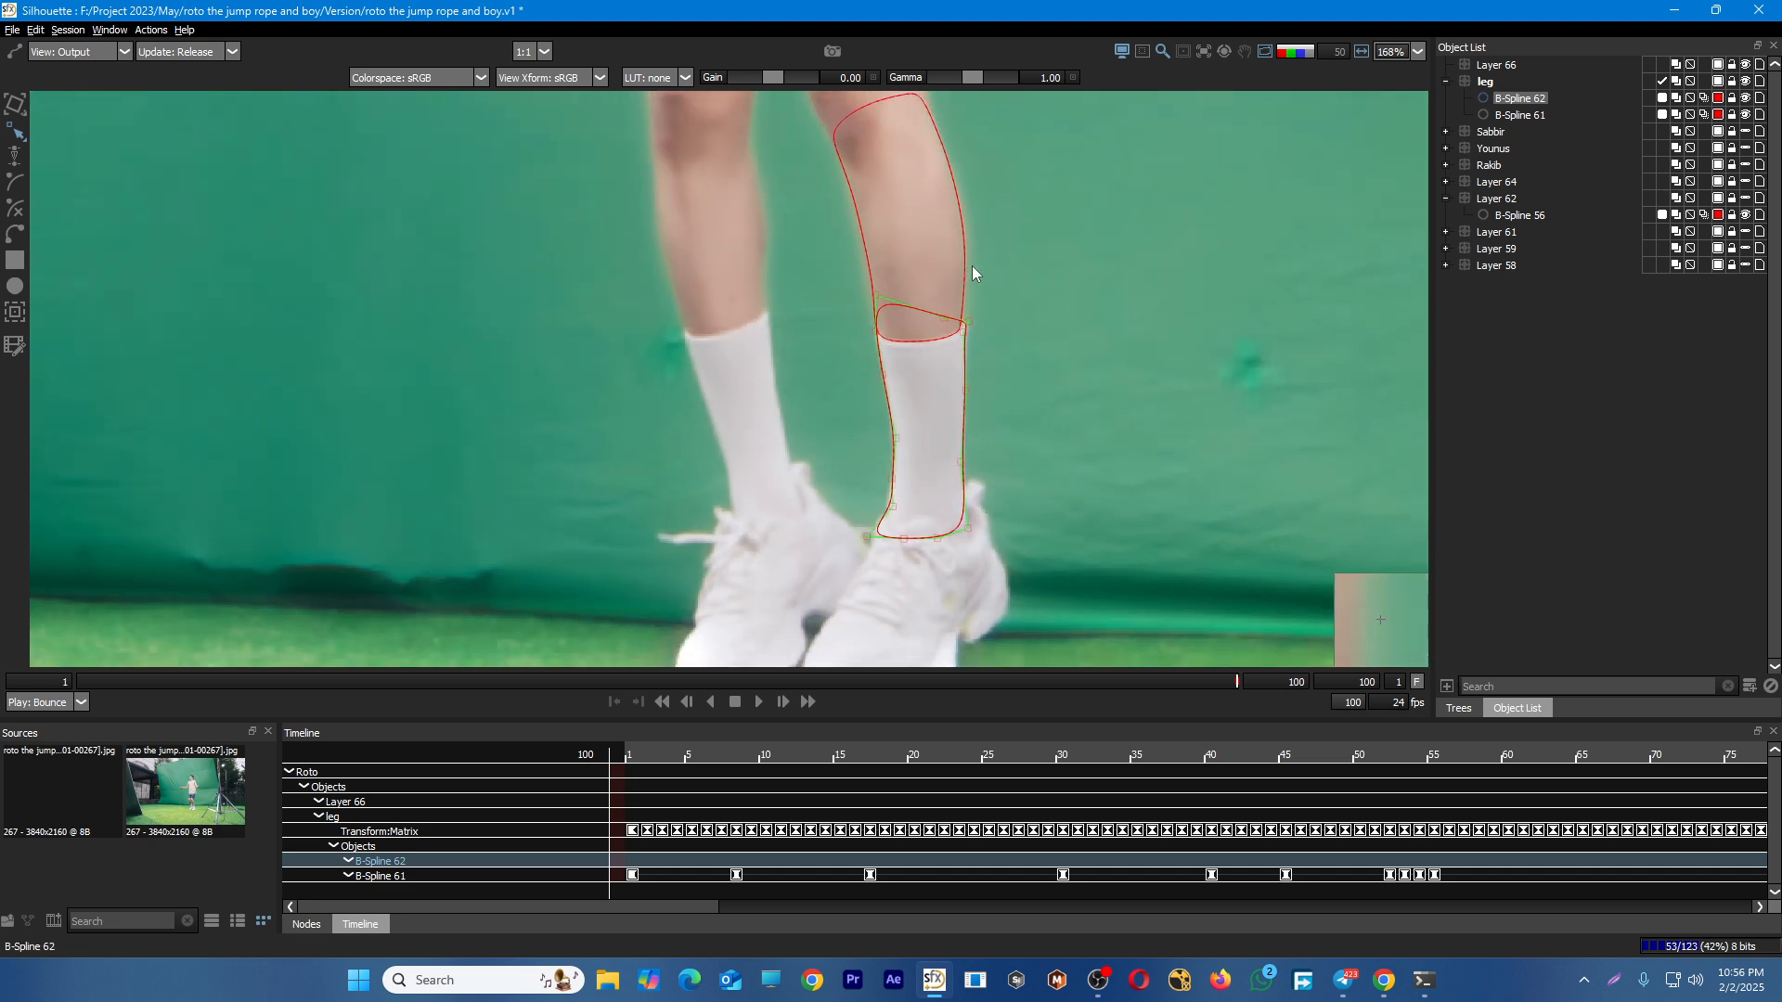
Go to the lower-leg spline's keyframe at frame 55 and move the whole sock spline onto the sock
{"action": "left_click", "coordinate": [967, 260]}
{"action": "key", "text": "shift+z"}
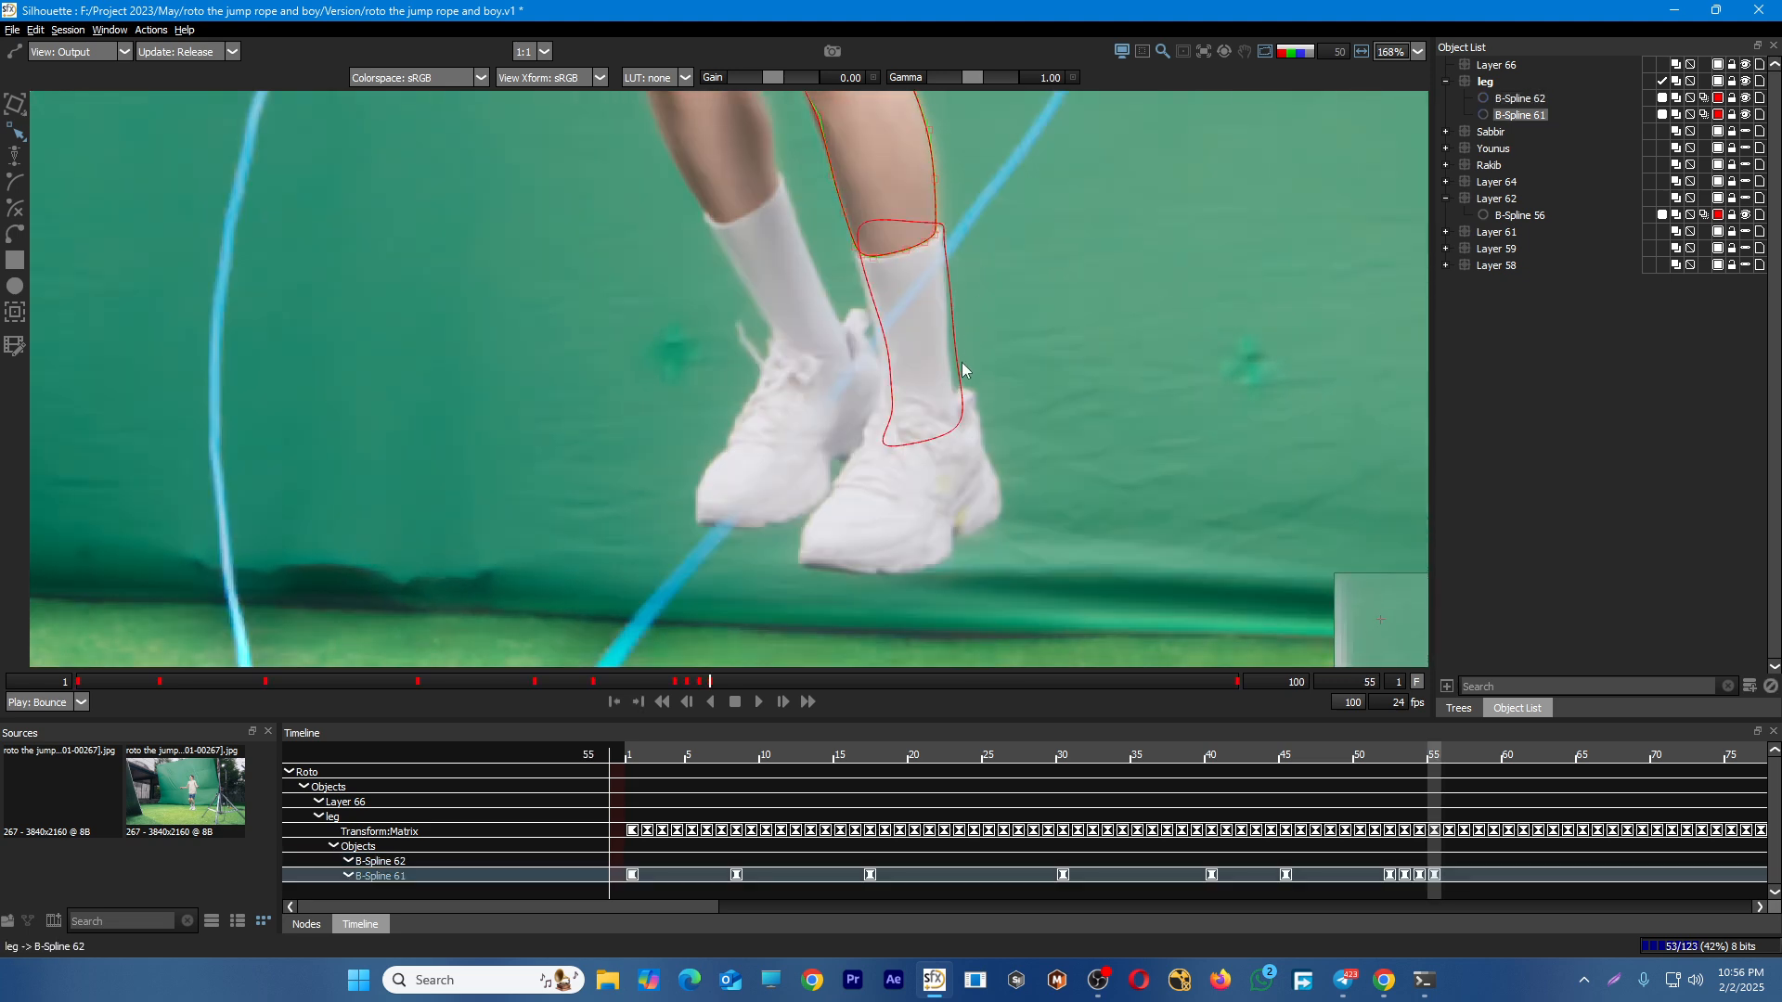
{"action": "left_click", "coordinate": [959, 363]}
{"action": "key", "text": "t"}
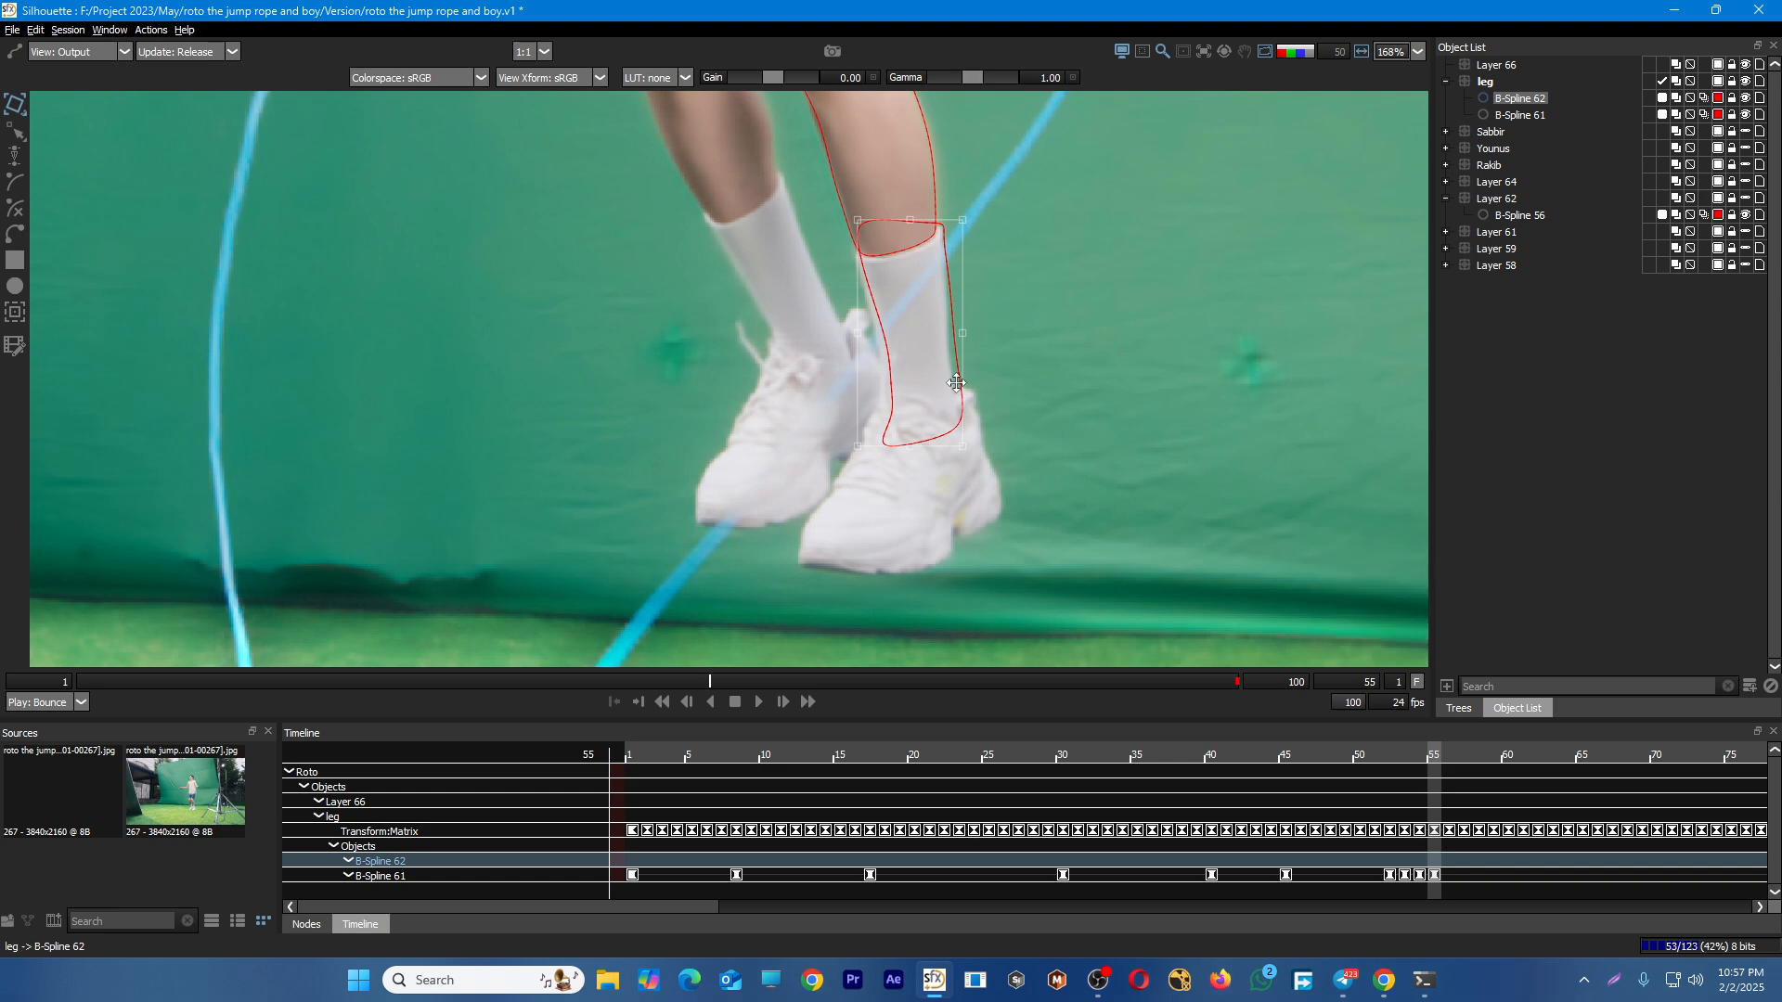
{"action": "left_click_drag", "start_coordinate": [958, 382], "coordinate": [952, 371]}
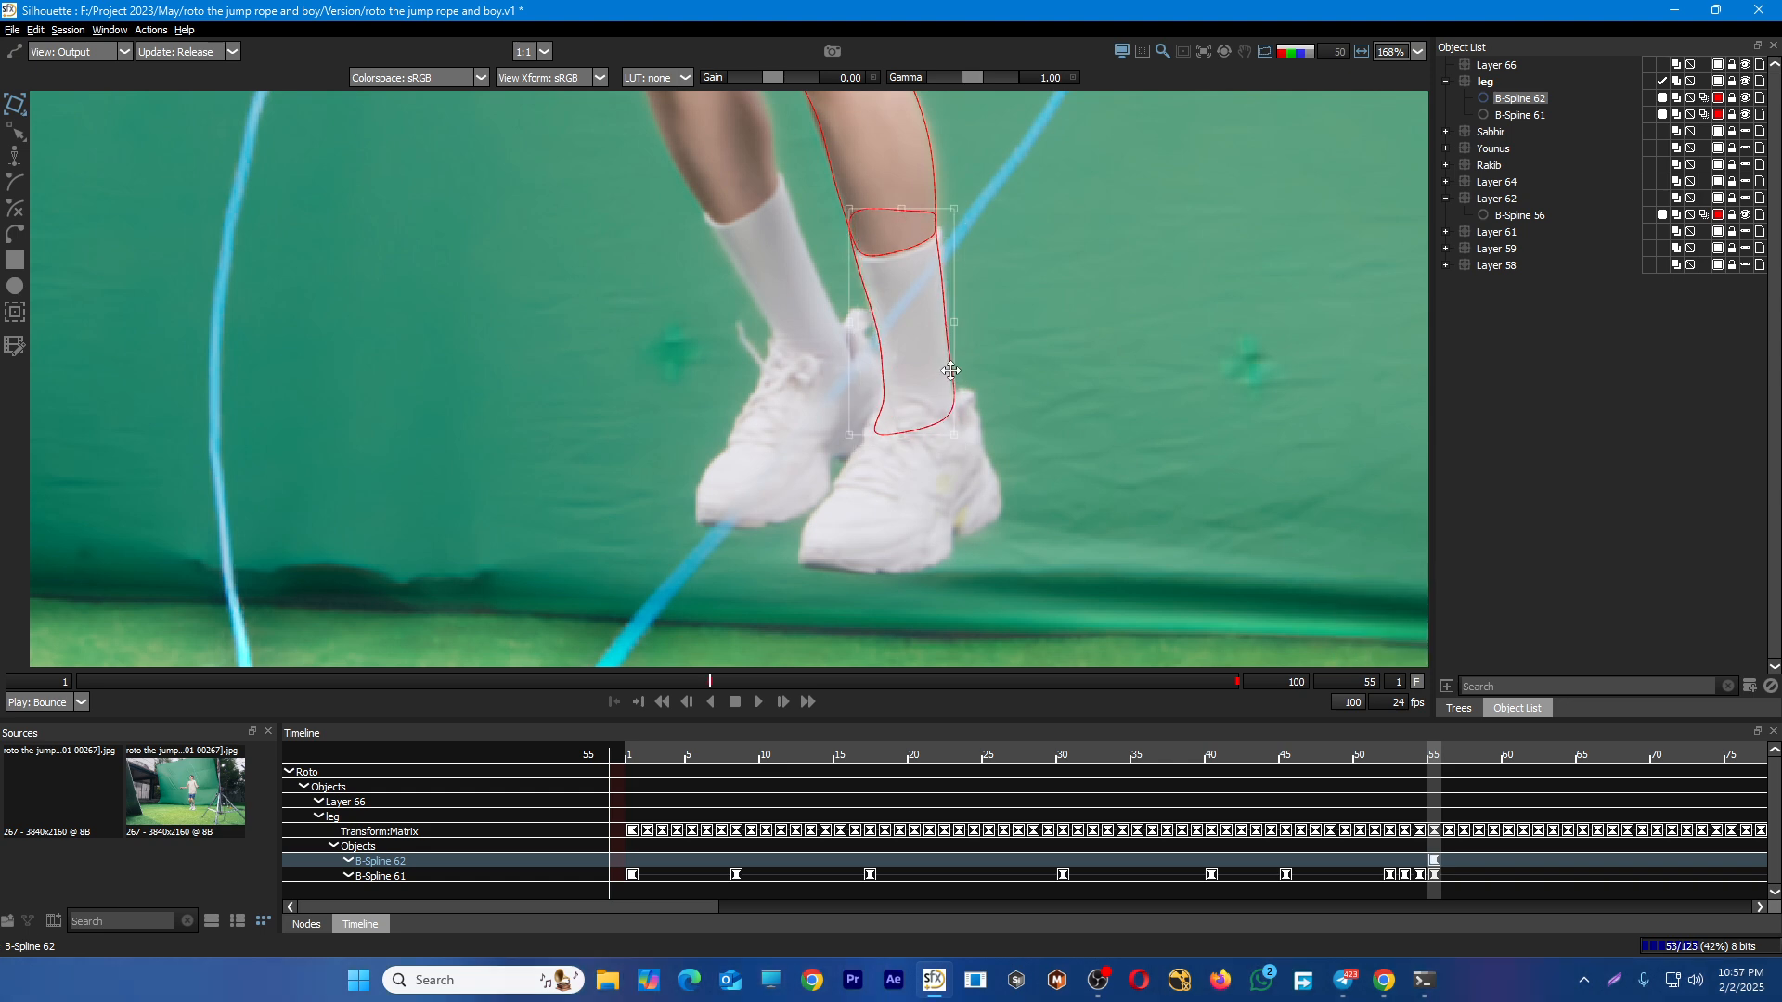
Adjust the sock spline's placement on frame 54 with the Transform tool
{"action": "left_click", "coordinate": [933, 138]}
{"action": "key", "text": "Left"}
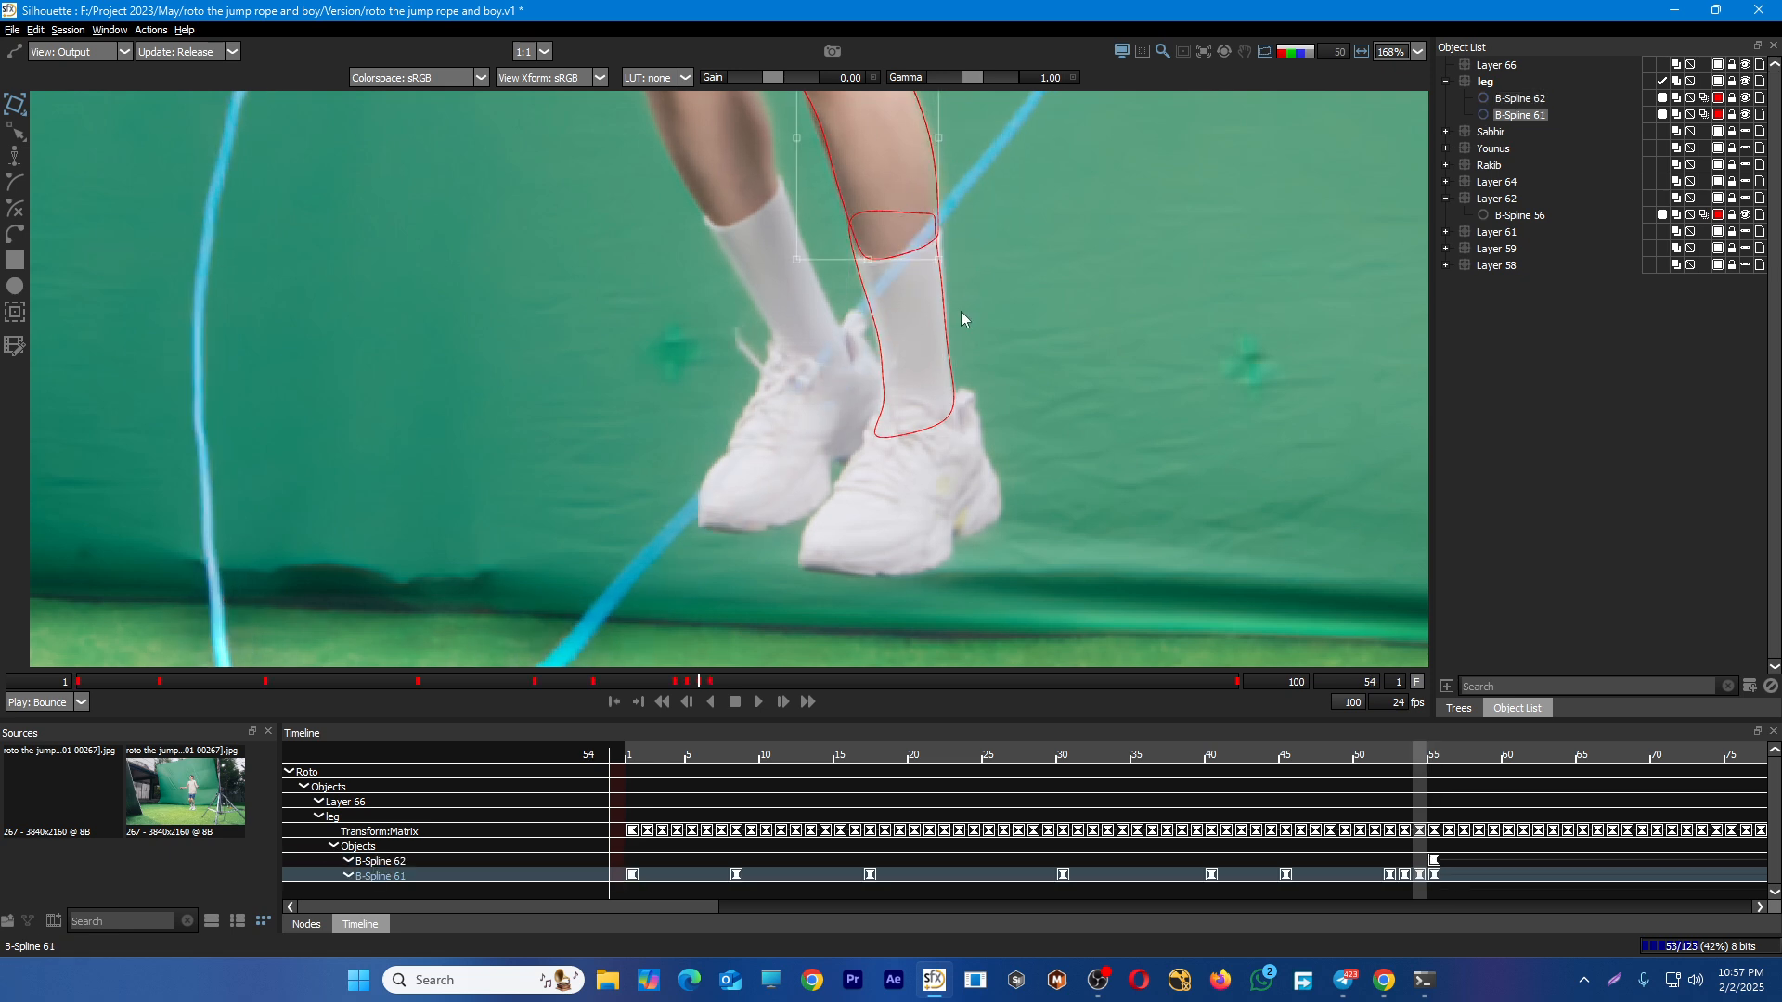
{"action": "left_click", "coordinate": [939, 359]}
{"action": "left_click", "coordinate": [951, 325]}
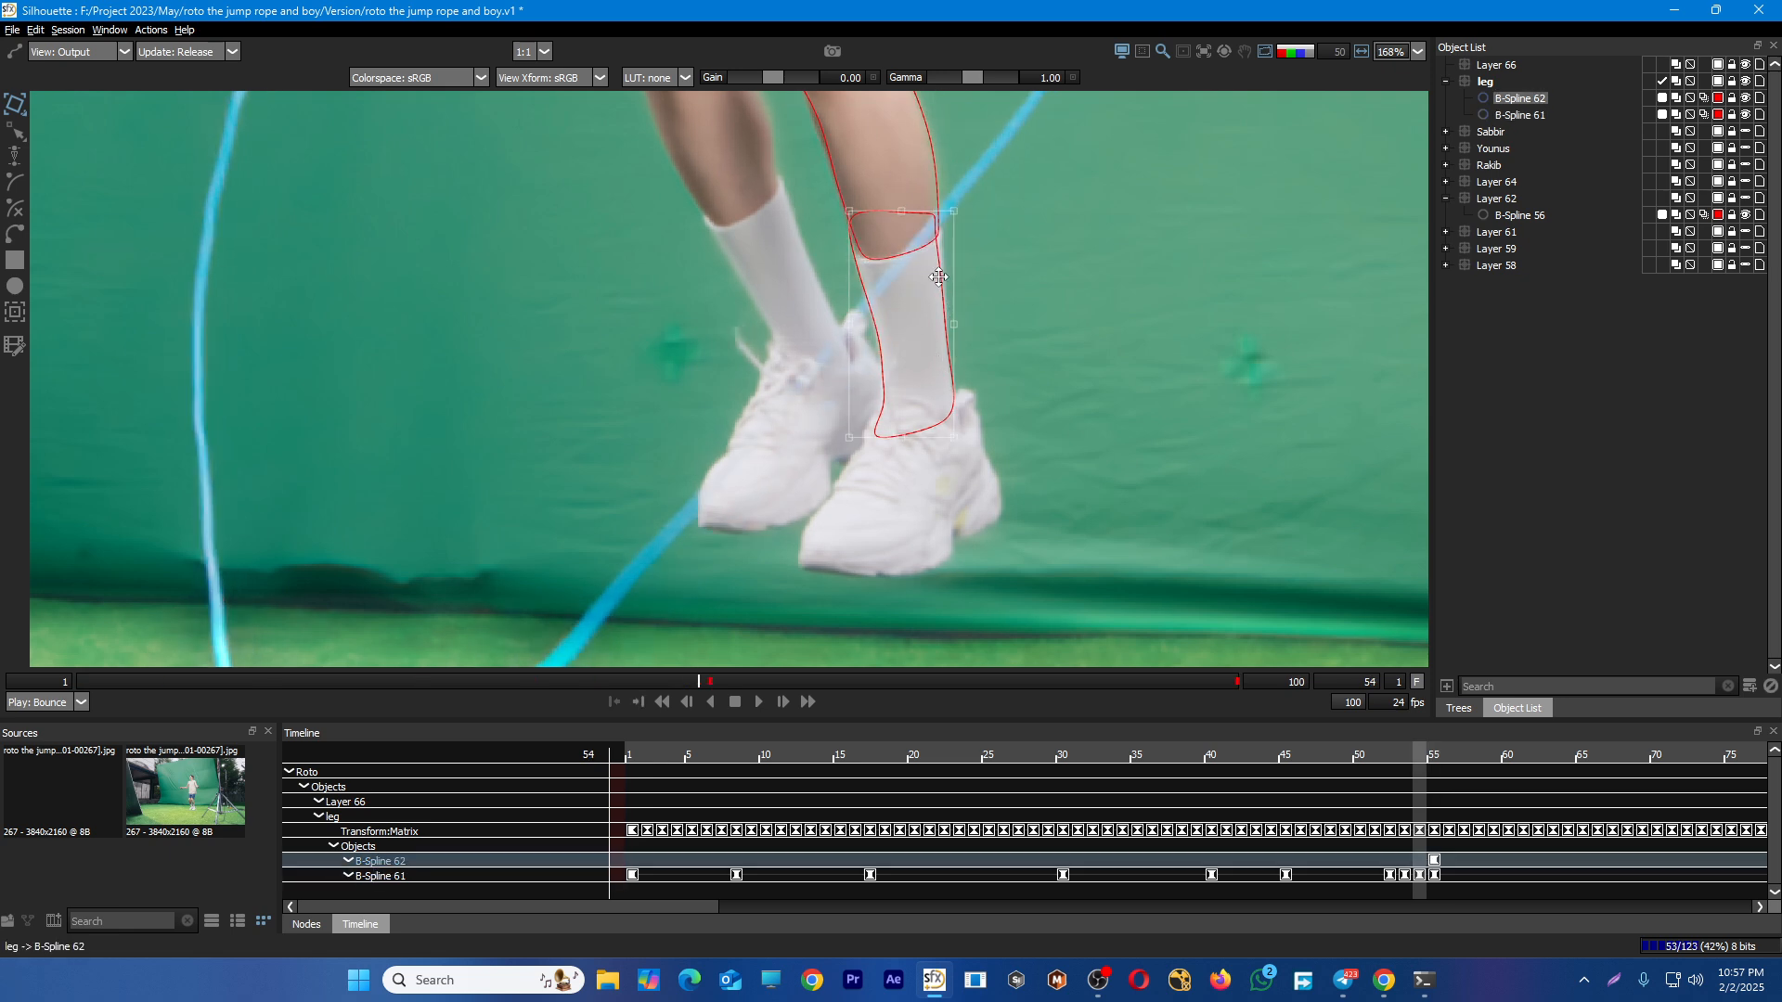
{"action": "left_click", "coordinate": [949, 212]}
{"action": "left_click", "coordinate": [942, 284]}
{"action": "left_click_drag", "start_coordinate": [956, 209], "coordinate": [963, 212]}
Step back to frame 50 and move the sock spline up and inward onto the sock
{"action": "key", "text": "Left"}
{"action": "key", "text": "Left"}
{"action": "key", "text": "Left"}
{"action": "key", "text": "Left"}
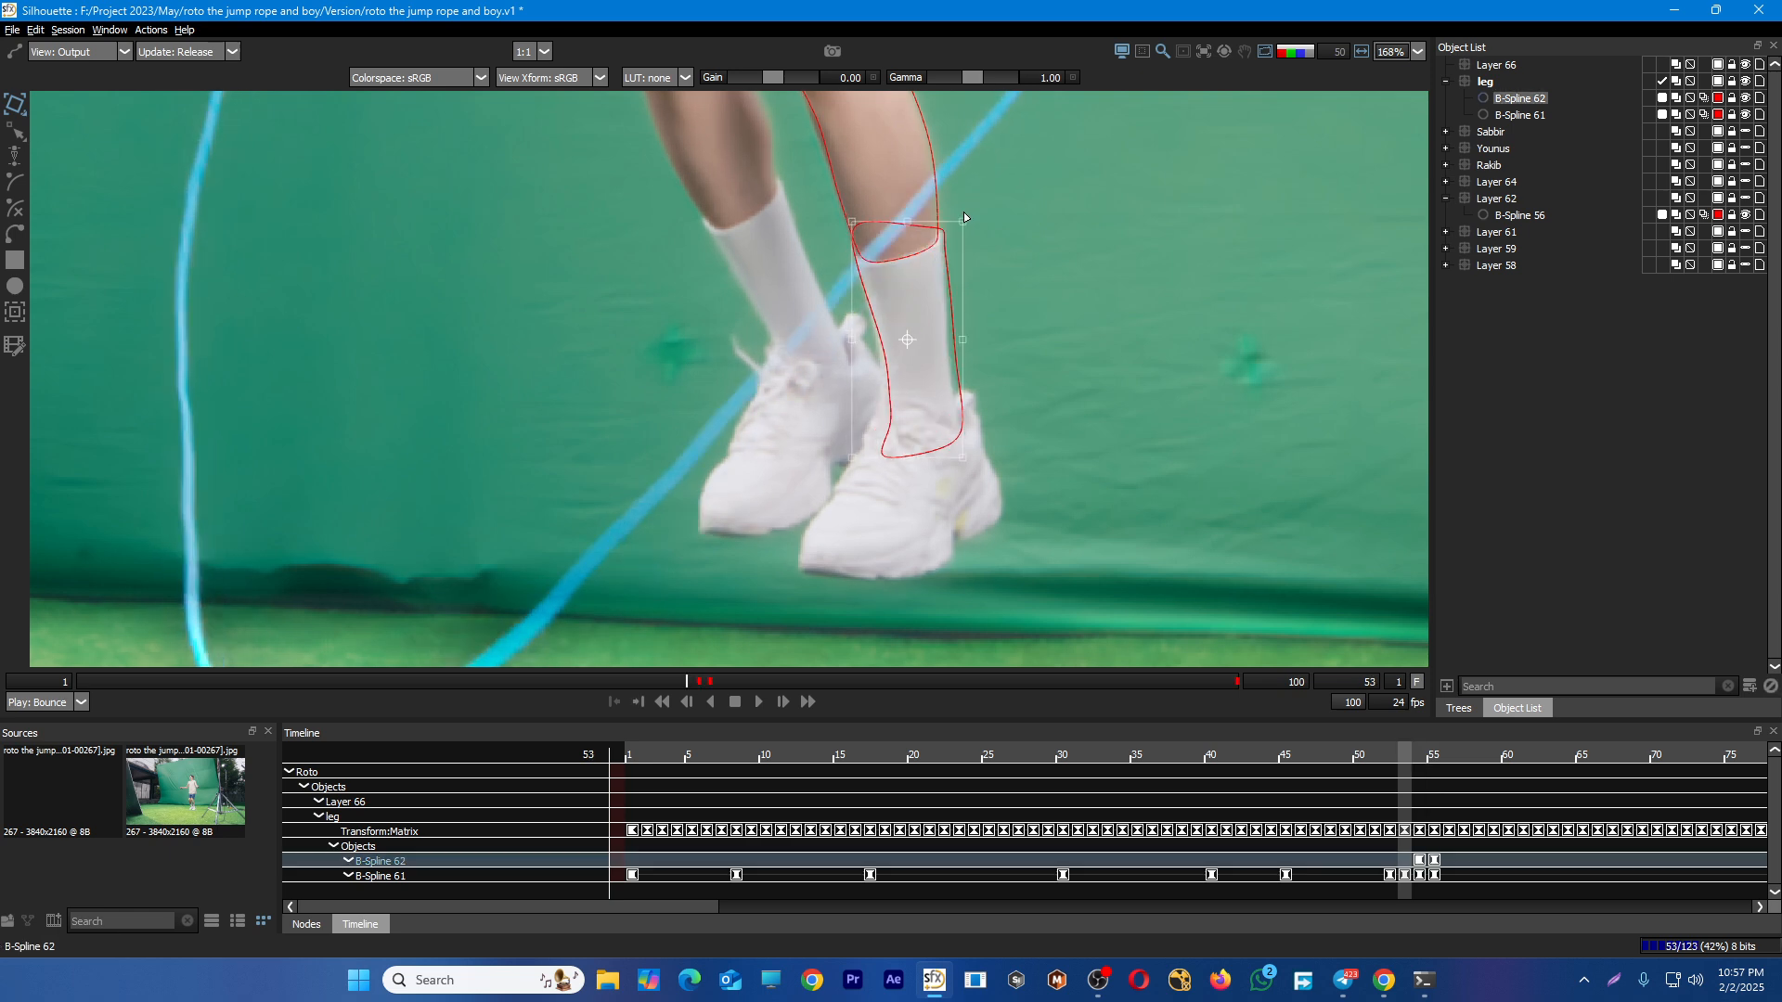
{"action": "left_click", "coordinate": [965, 328]}
{"action": "left_click", "coordinate": [955, 315]}
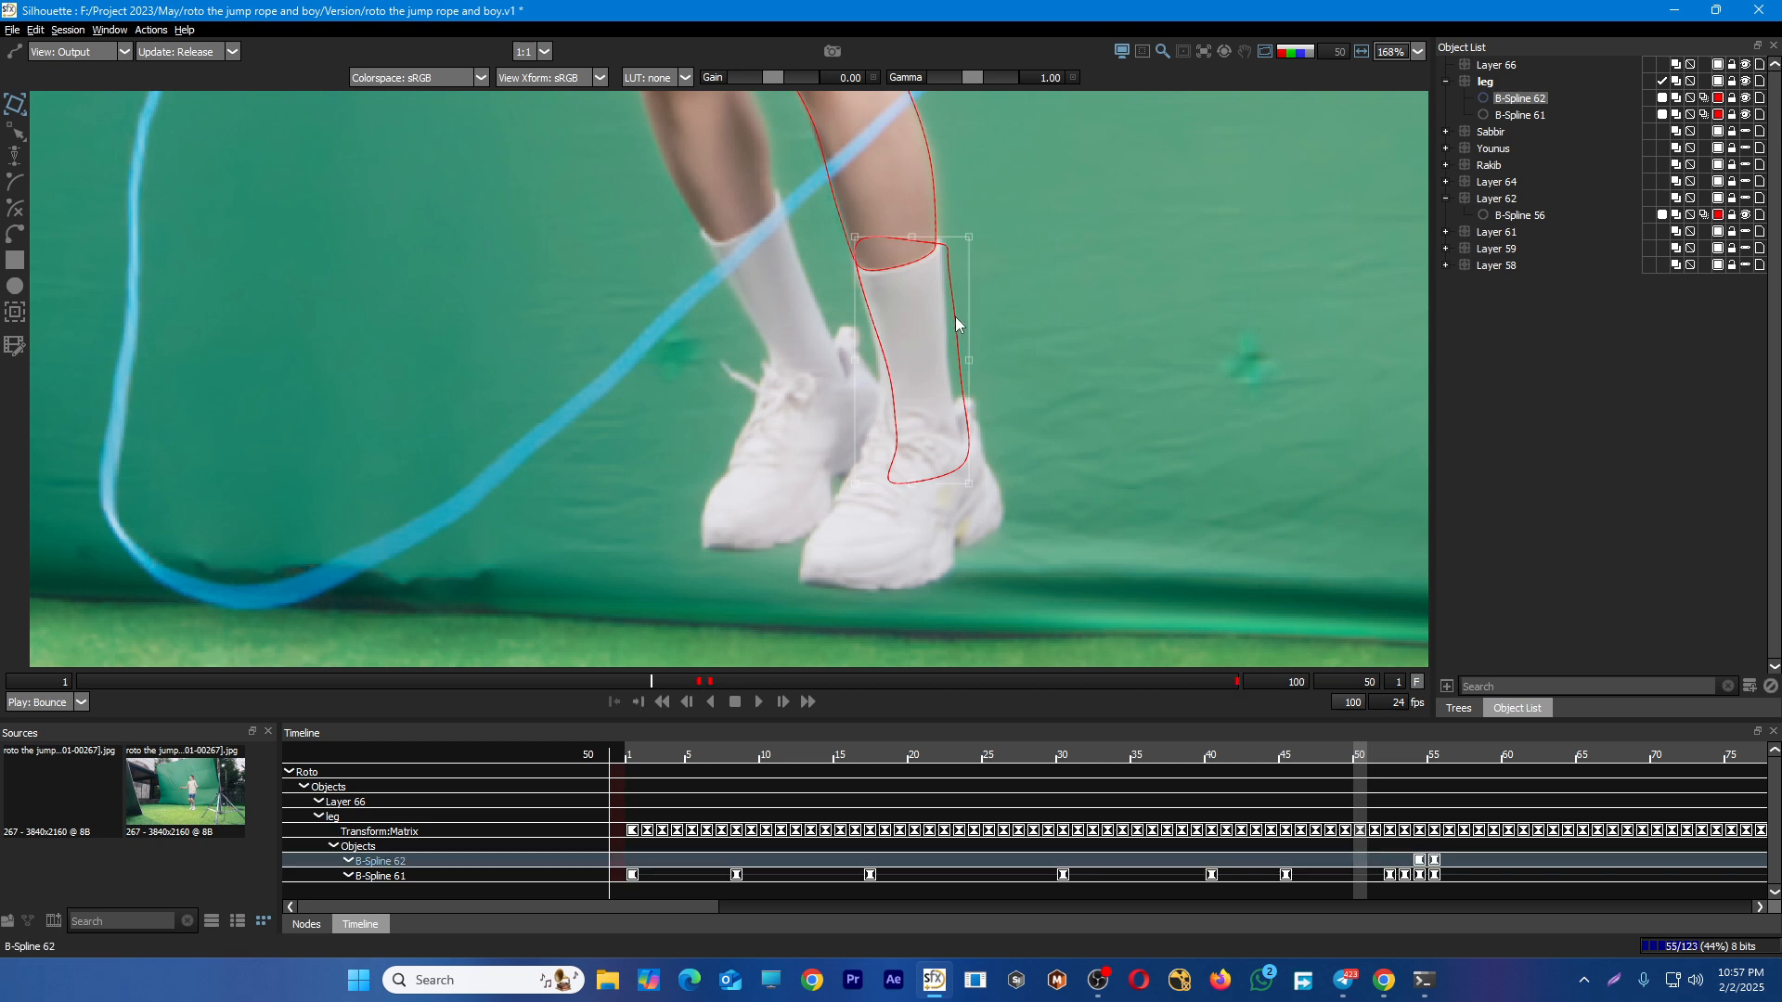
{"action": "left_click_drag", "start_coordinate": [954, 314], "coordinate": [946, 298]}
{"action": "left_click_drag", "start_coordinate": [906, 469], "coordinate": [898, 458]}
Step backward from frame 50 to frame 2, then play the shot to check the sock and lower-leg splines
{"action": "key", "text": "z"}
{"action": "key", "text": "z"}
{"action": "key", "text": "z"}
{"action": "key", "text": "z"}
{"action": "key", "text": "z"}
{"action": "key", "text": "z"}
{"action": "key", "text": "z"}
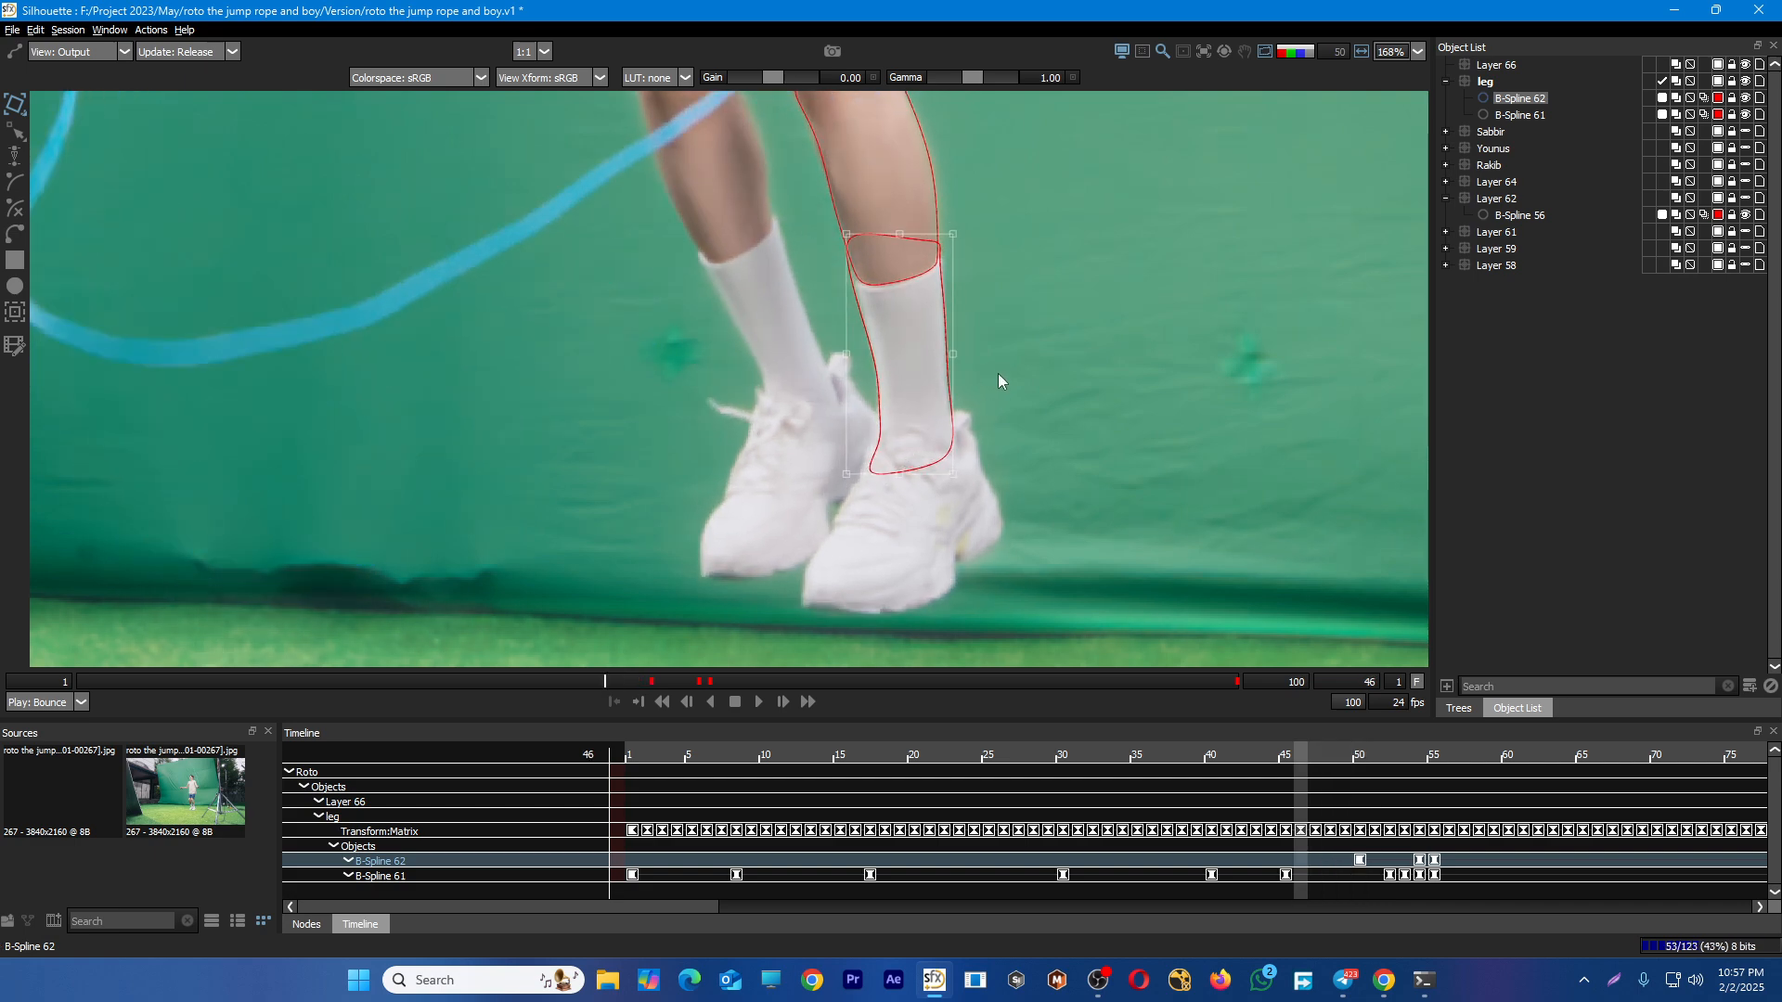
{"action": "scroll", "coordinate": [1005, 386], "scroll_direction": "down", "scroll_amount": 2}
{"action": "scroll", "coordinate": [1012, 387], "scroll_direction": "down", "scroll_amount": 3}
{"action": "key", "text": "z"}
{"action": "key", "text": "z"}
{"action": "key", "text": "z"}
{"action": "key", "text": "z"}
{"action": "key", "text": "z"}
{"action": "key", "text": "z"}
{"action": "key", "text": "z"}
{"action": "key", "text": "z"}
{"action": "key", "text": "z"}
{"action": "key", "text": "z"}
{"action": "key", "text": "z"}
{"action": "key", "text": "z"}
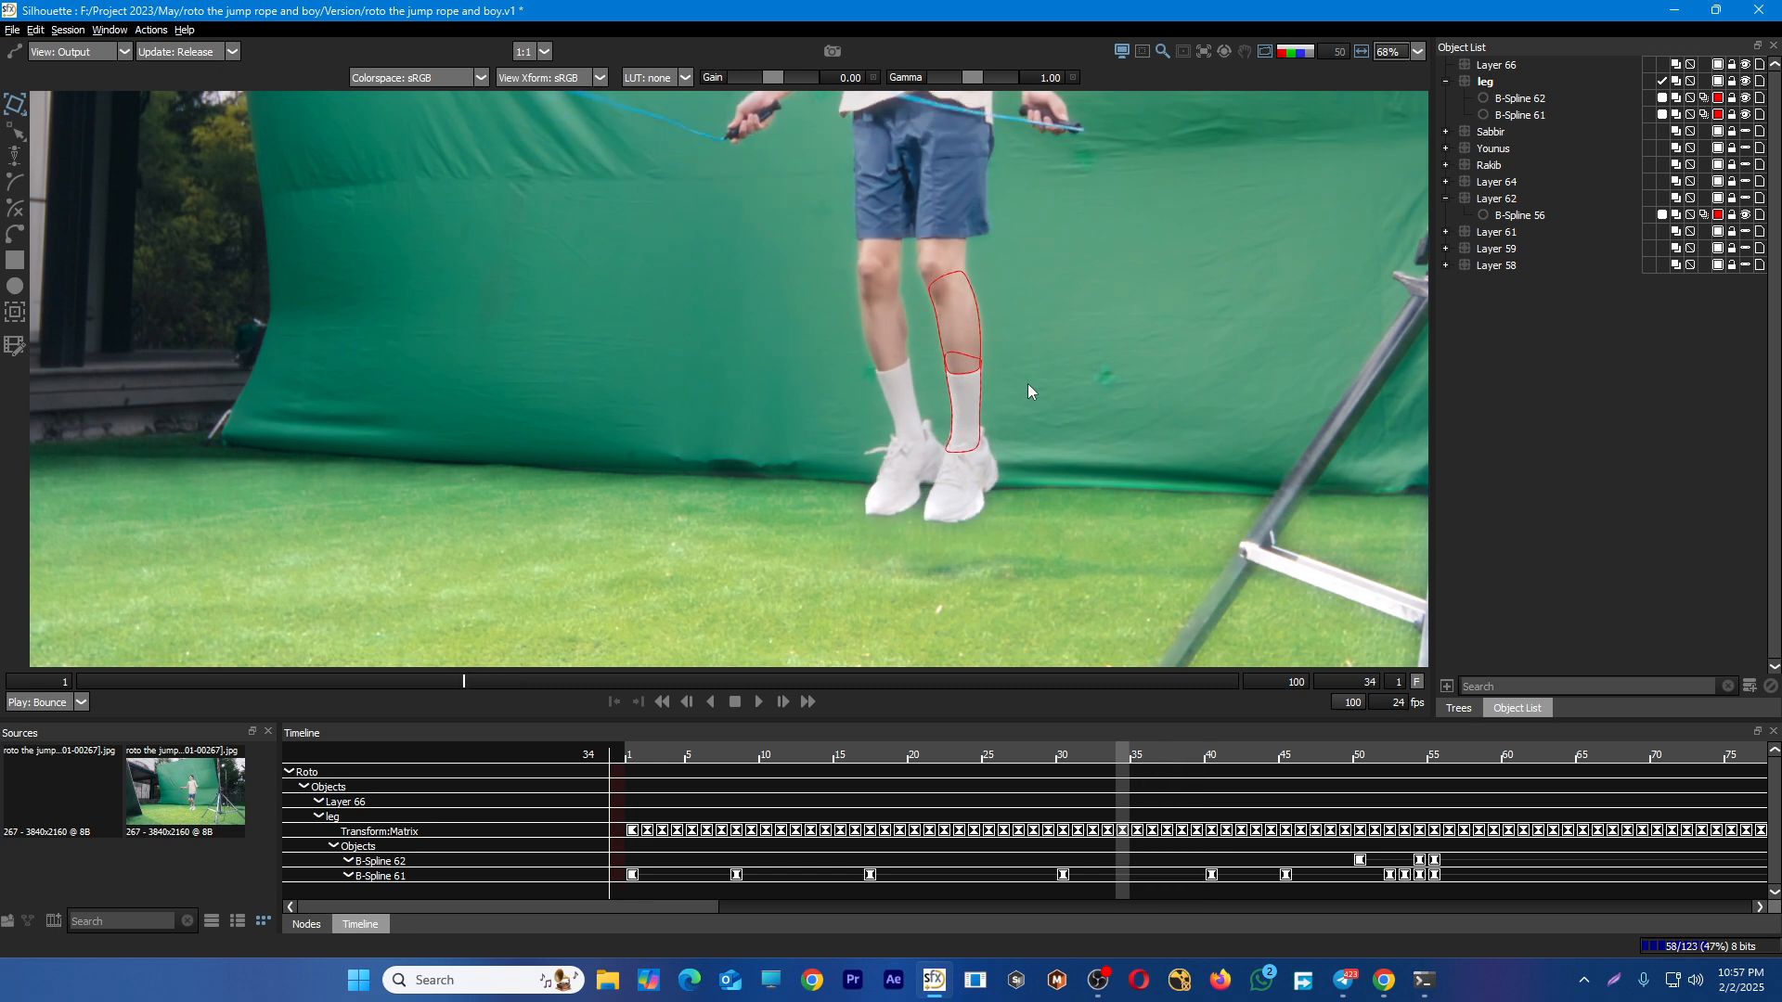
{"action": "key", "text": "z"}
{"action": "key", "text": "z"}
{"action": "key", "text": "z"}
{"action": "key", "text": "z"}
{"action": "key", "text": "z"}
{"action": "key", "text": "z"}
{"action": "key", "text": "z"}
{"action": "key", "text": "z"}
{"action": "key", "text": "z"}
{"action": "key", "text": "z"}
{"action": "key", "text": "z"}
{"action": "key", "text": "z"}
{"action": "key", "text": "z"}
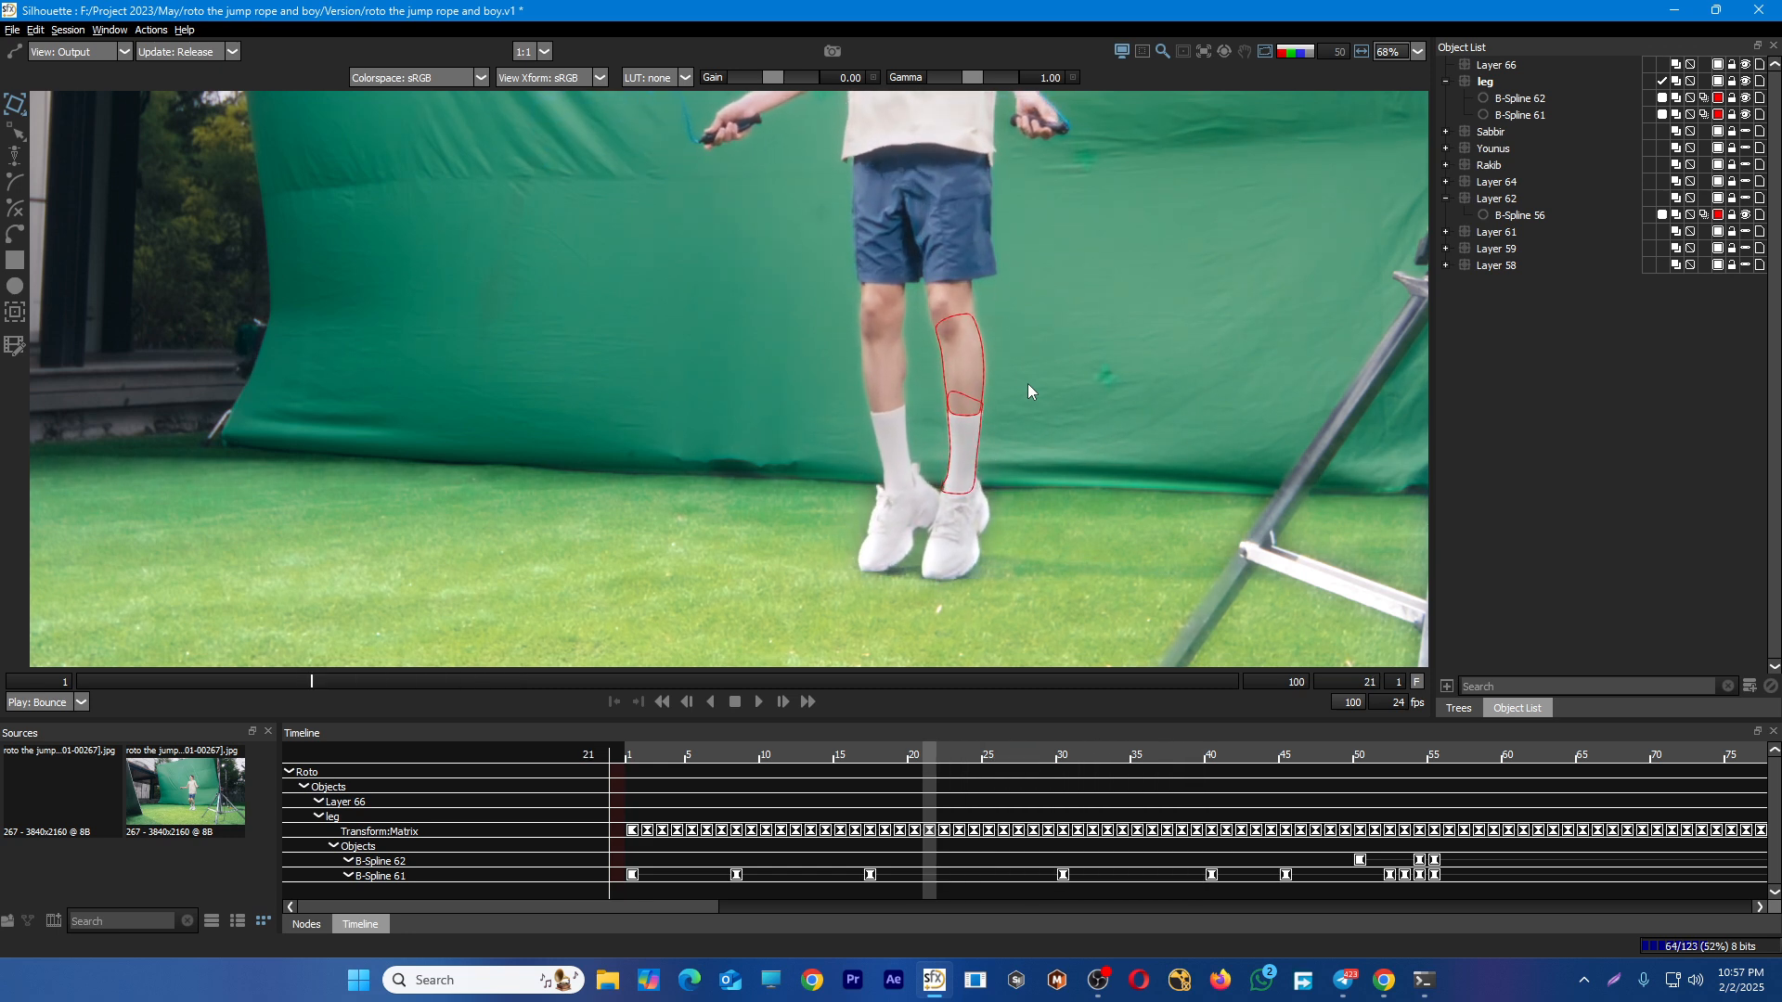
{"action": "key", "text": "z"}
{"action": "key", "text": "z"}
{"action": "key", "text": "z"}
{"action": "key", "text": "z"}
{"action": "key", "text": "z"}
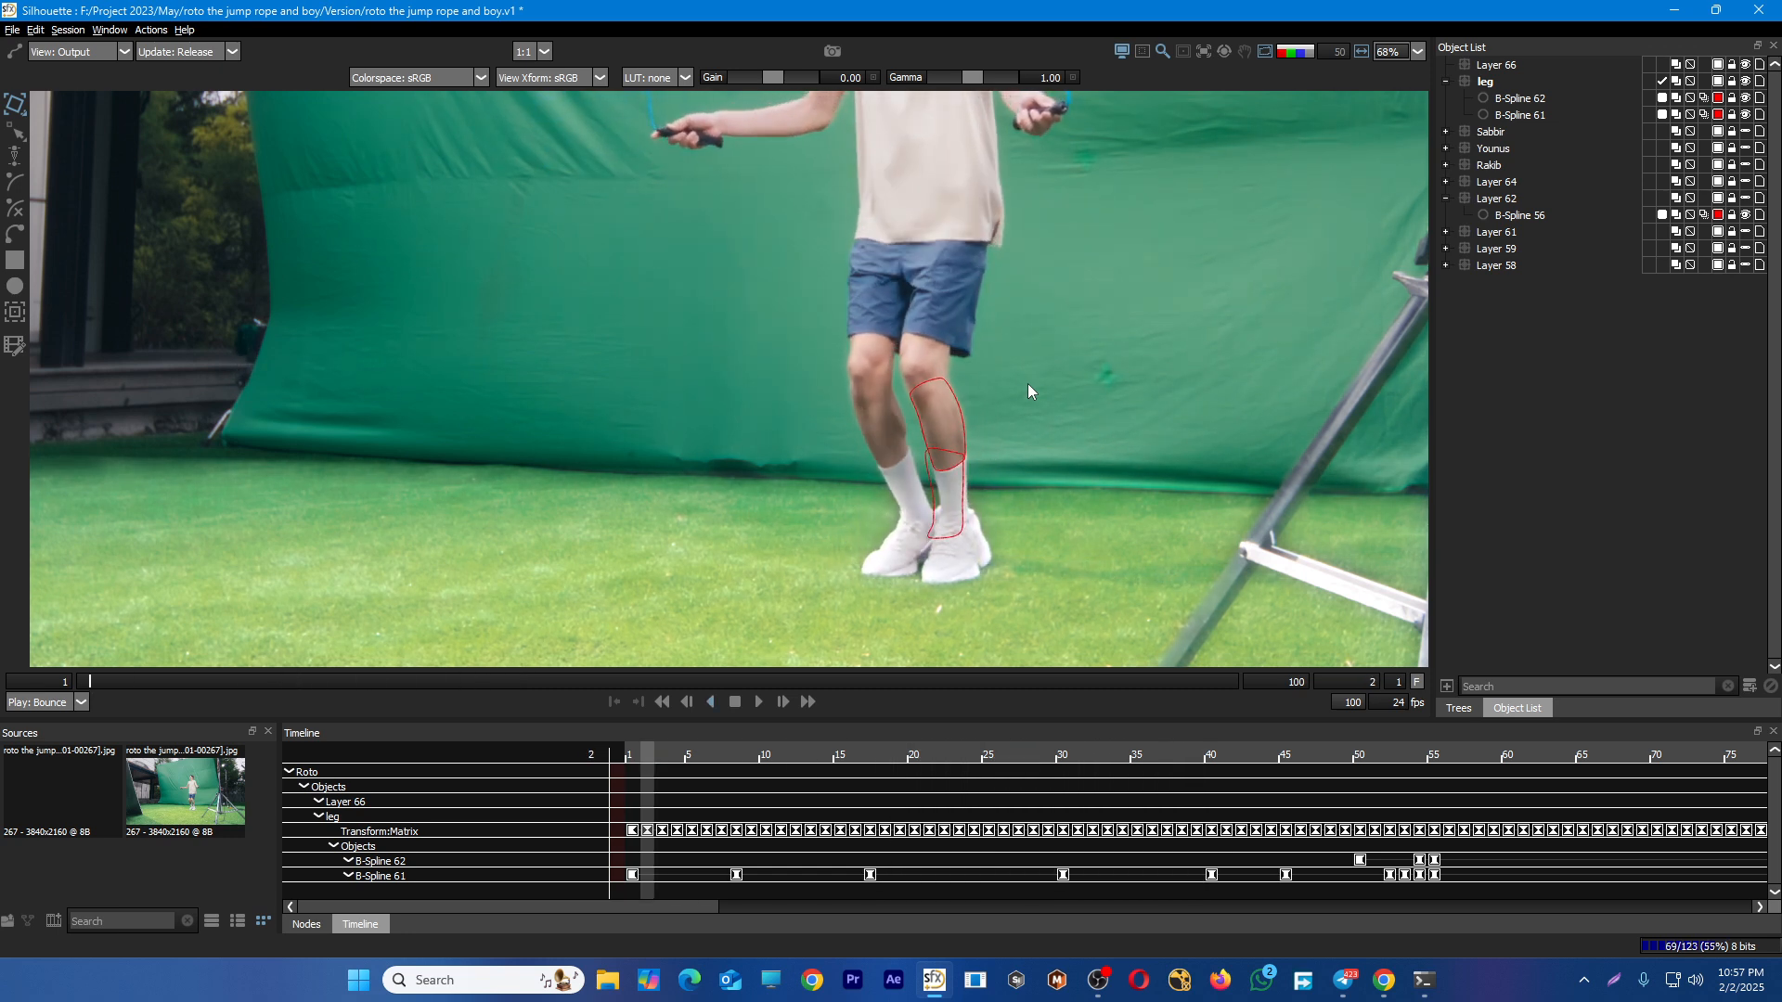
{"action": "key", "text": "space"}
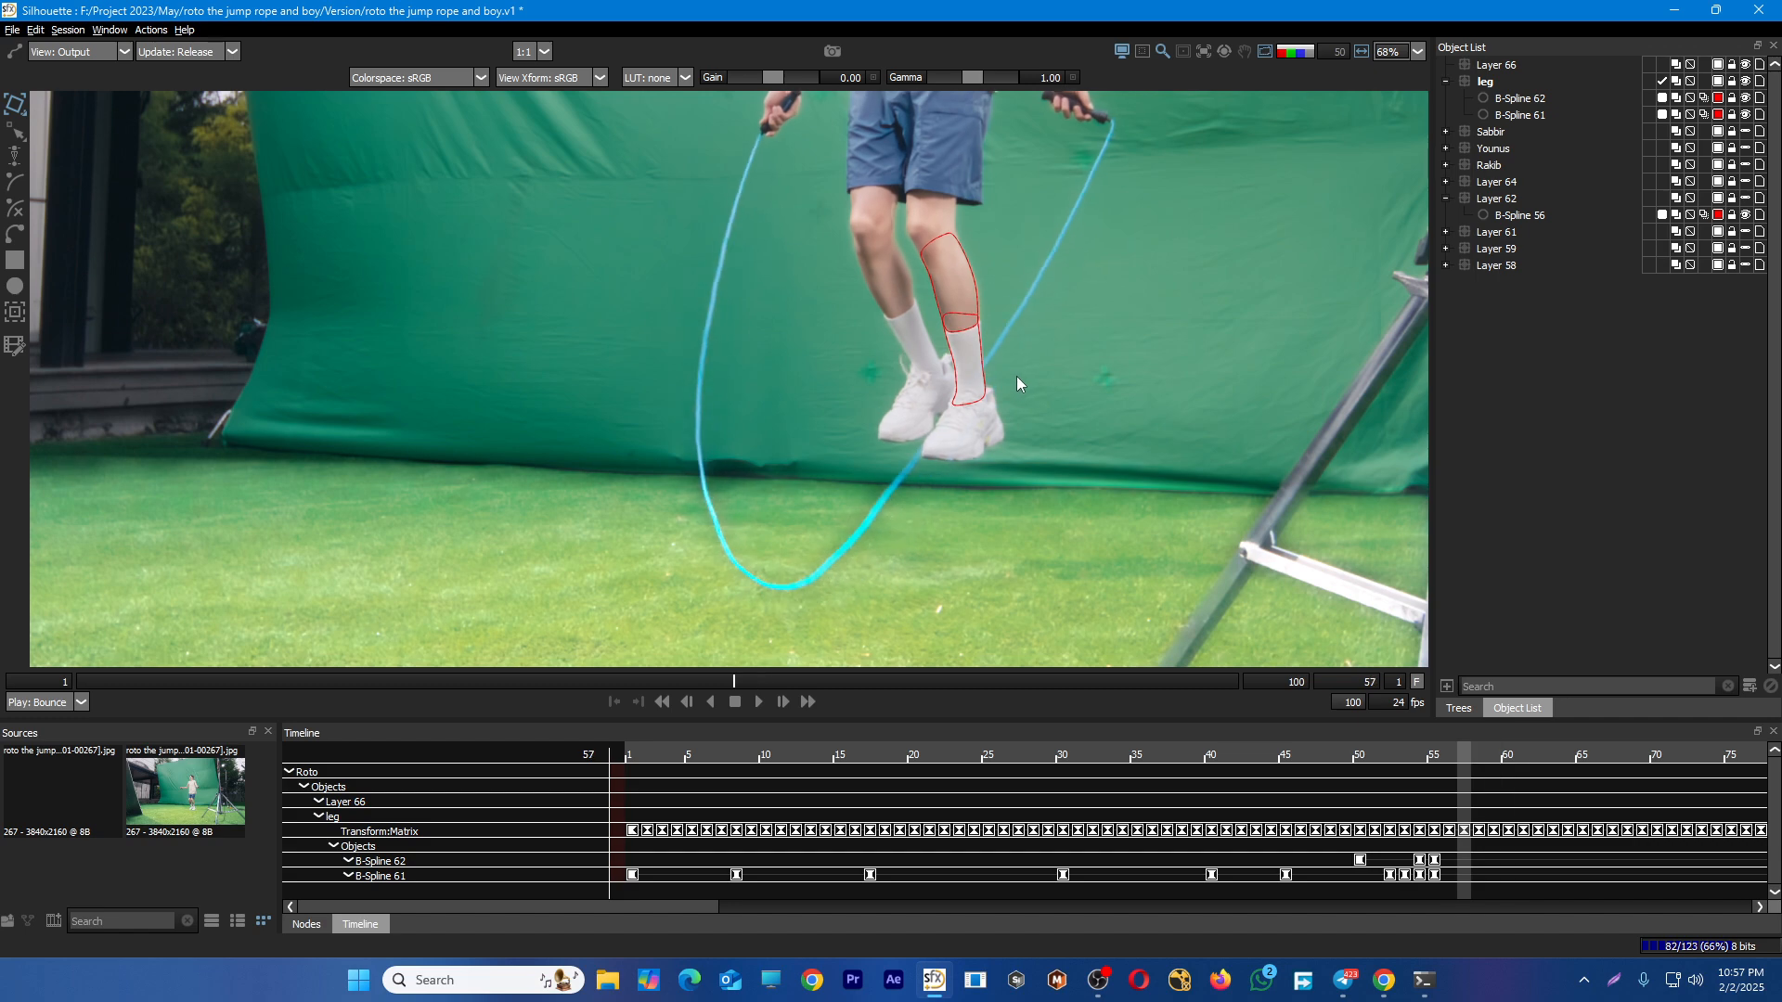
Activate Layer 66, draw a B-spline above the knee at frame 40, and delete that spline
{"action": "scroll", "coordinate": [939, 246], "scroll_direction": "up", "scroll_amount": 4}
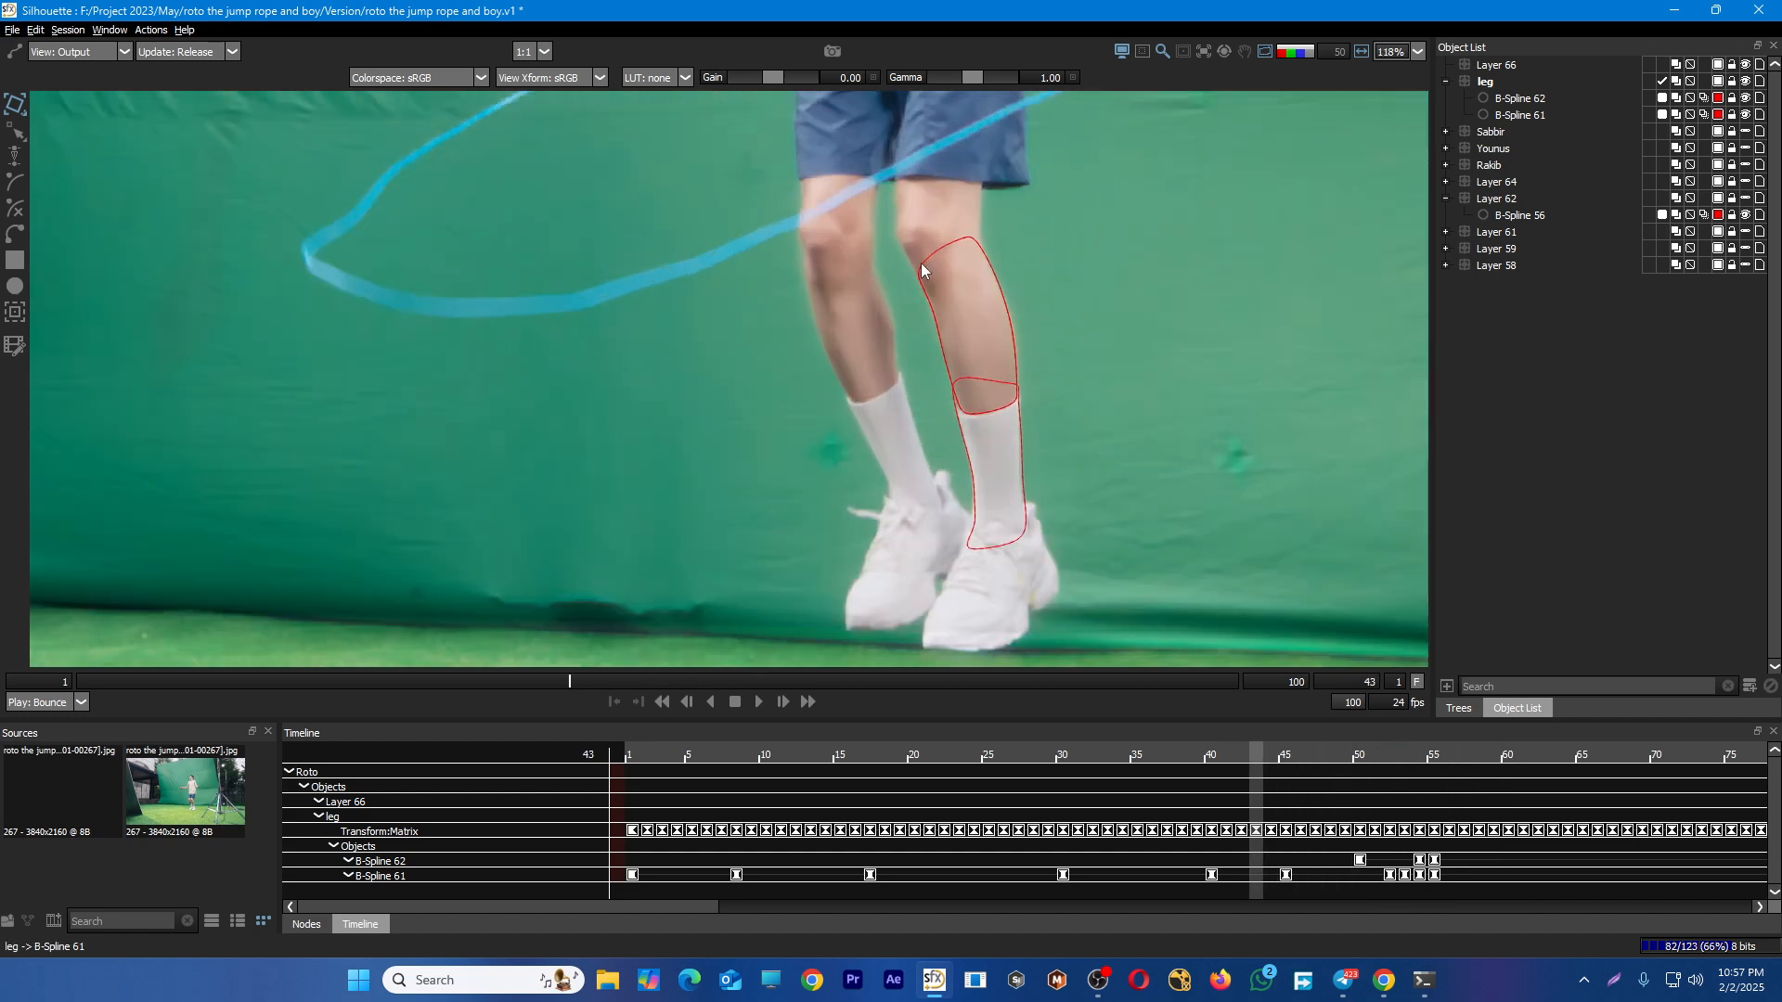
{"action": "left_click_drag", "start_coordinate": [984, 149], "coordinate": [1056, 120]}
{"action": "scroll", "coordinate": [872, 489], "scroll_direction": "down", "scroll_amount": 2}
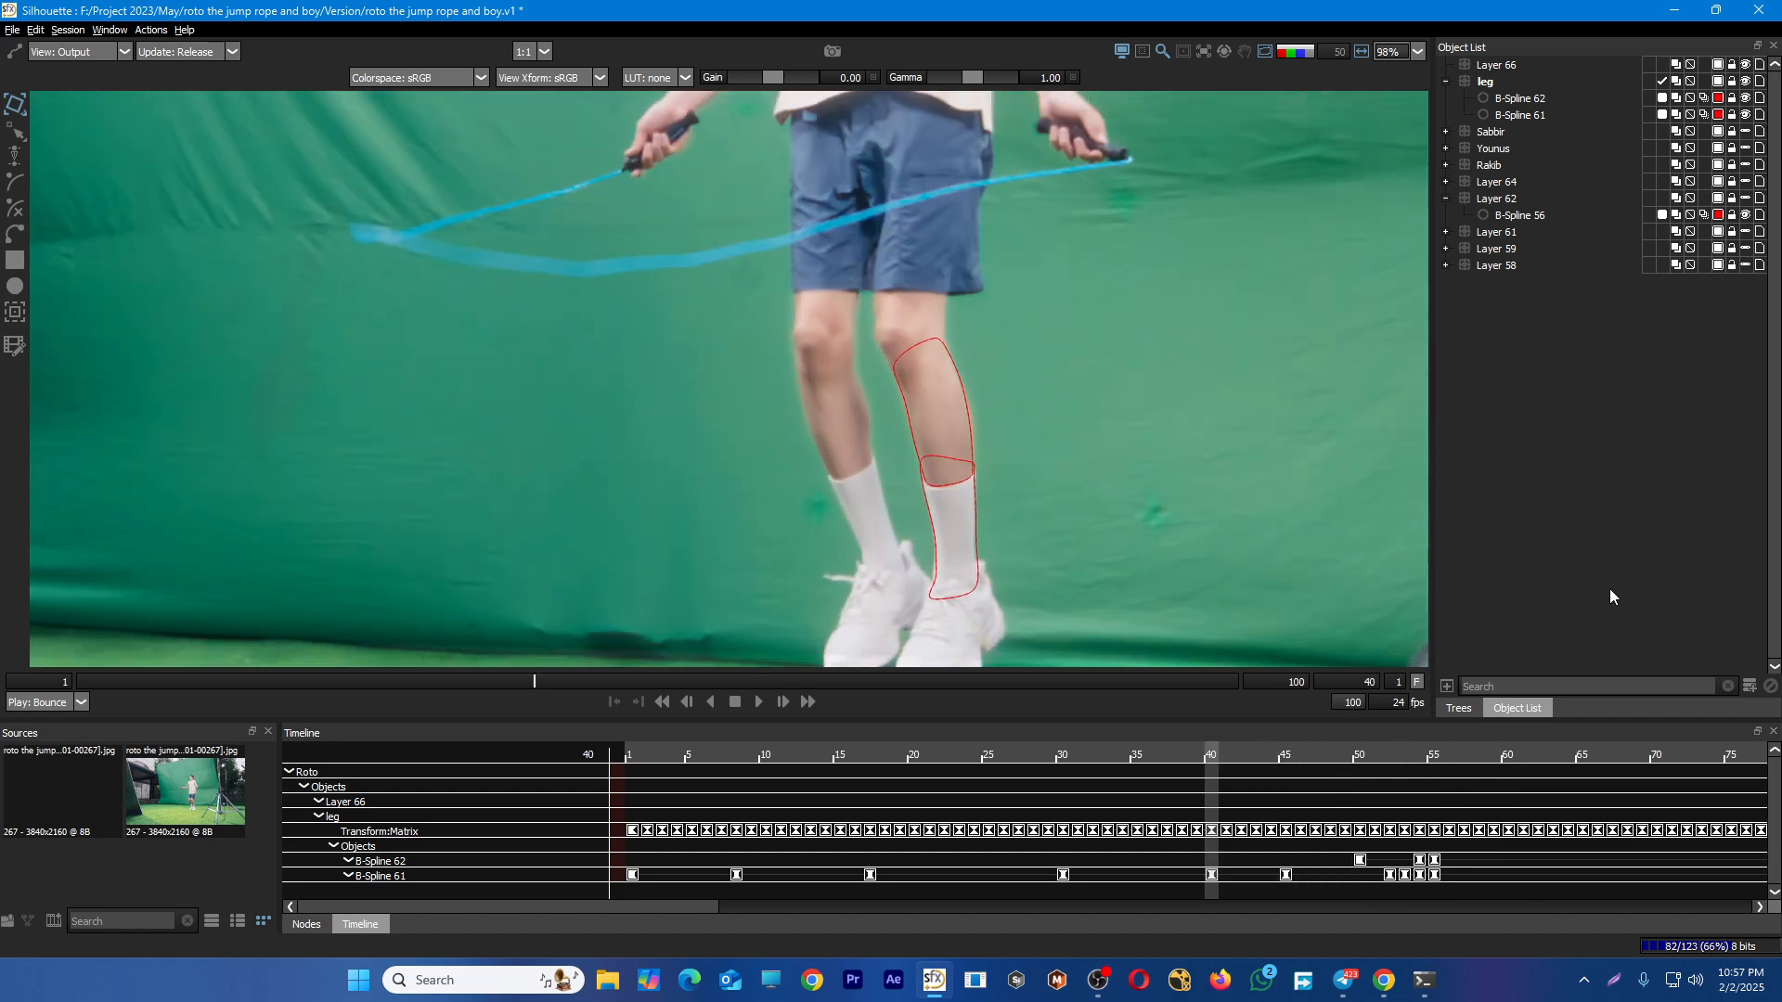
{"action": "left_click", "coordinate": [1664, 65]}
{"action": "left_click", "coordinate": [15, 208]}
{"action": "left_click", "coordinate": [902, 236]}
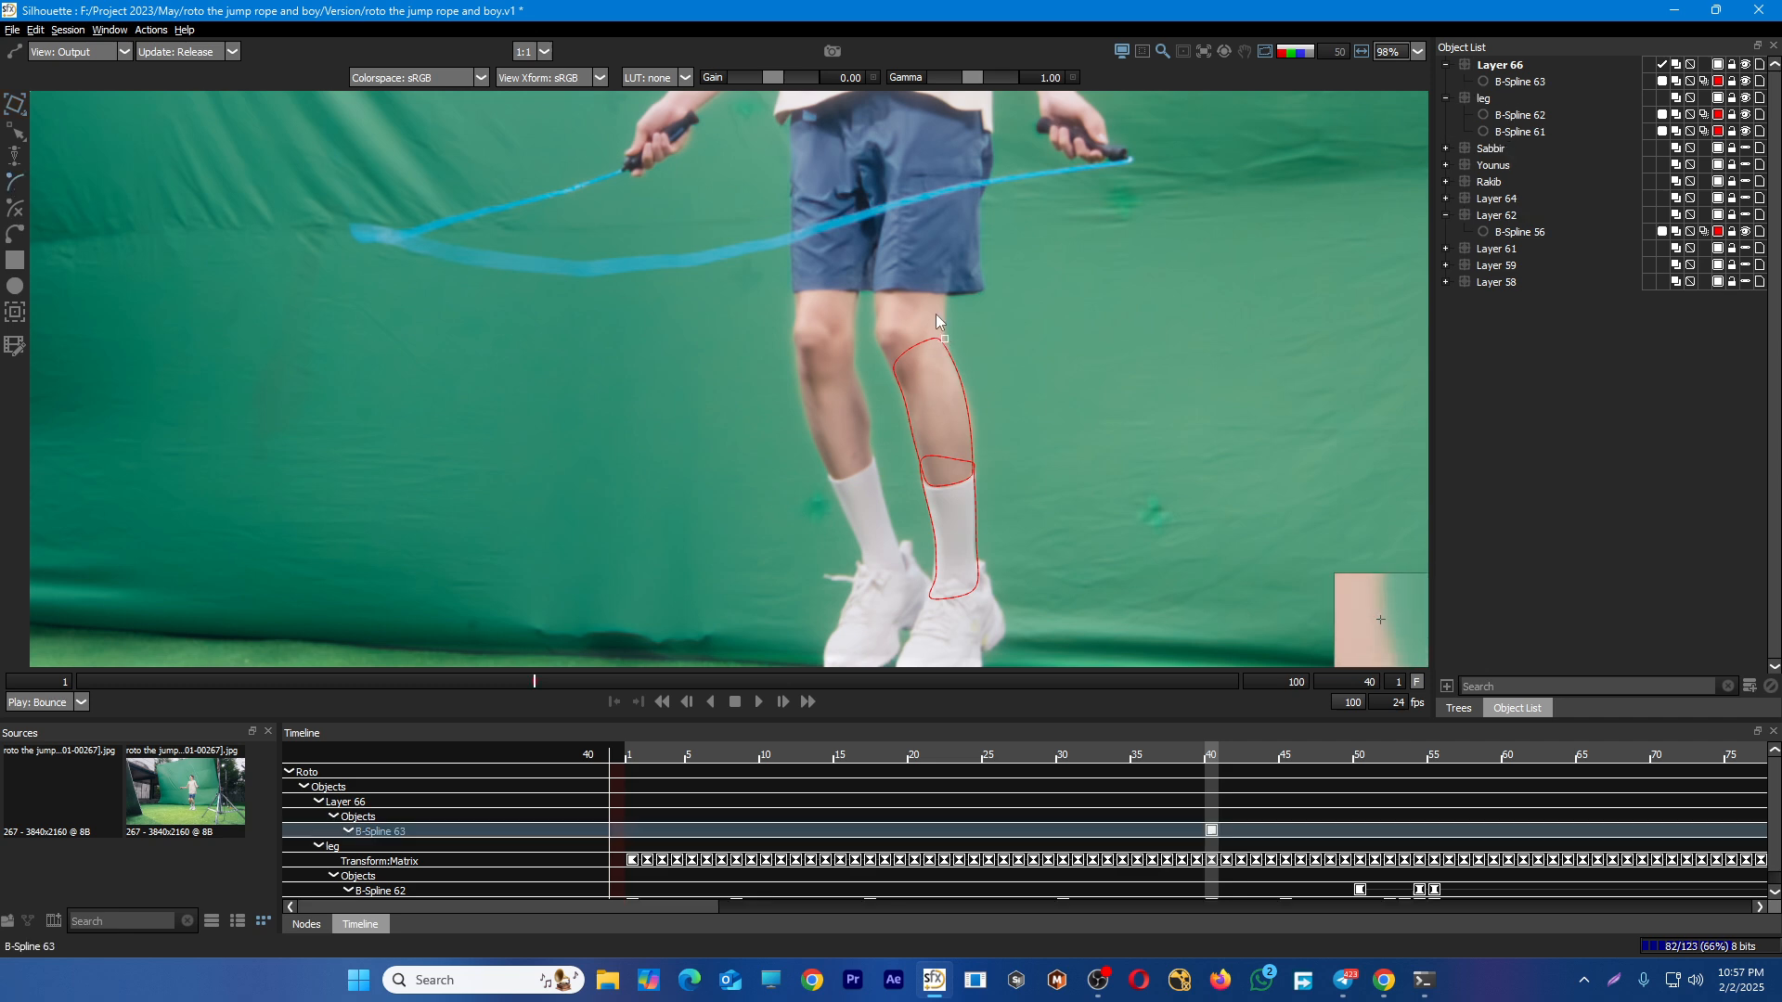
{"action": "left_click", "coordinate": [883, 334]}
{"action": "left_click", "coordinate": [907, 364]}
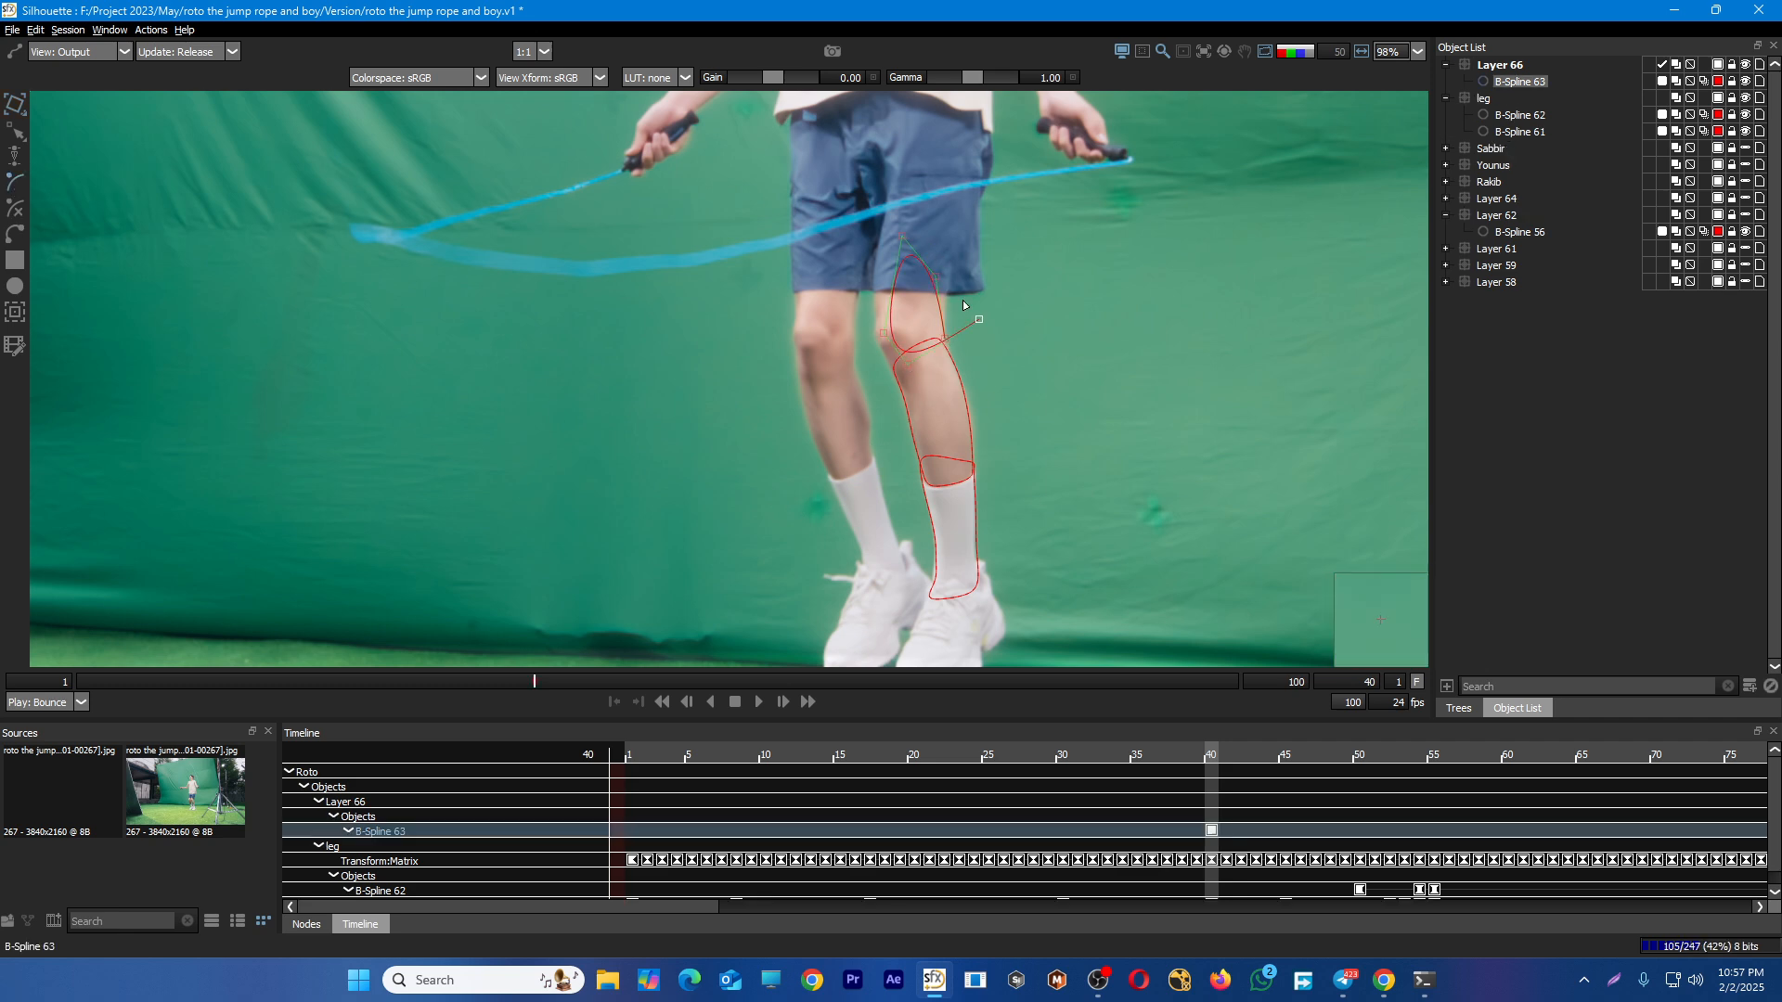
{"action": "left_click", "coordinate": [945, 347]}
{"action": "key", "text": "Delete"}
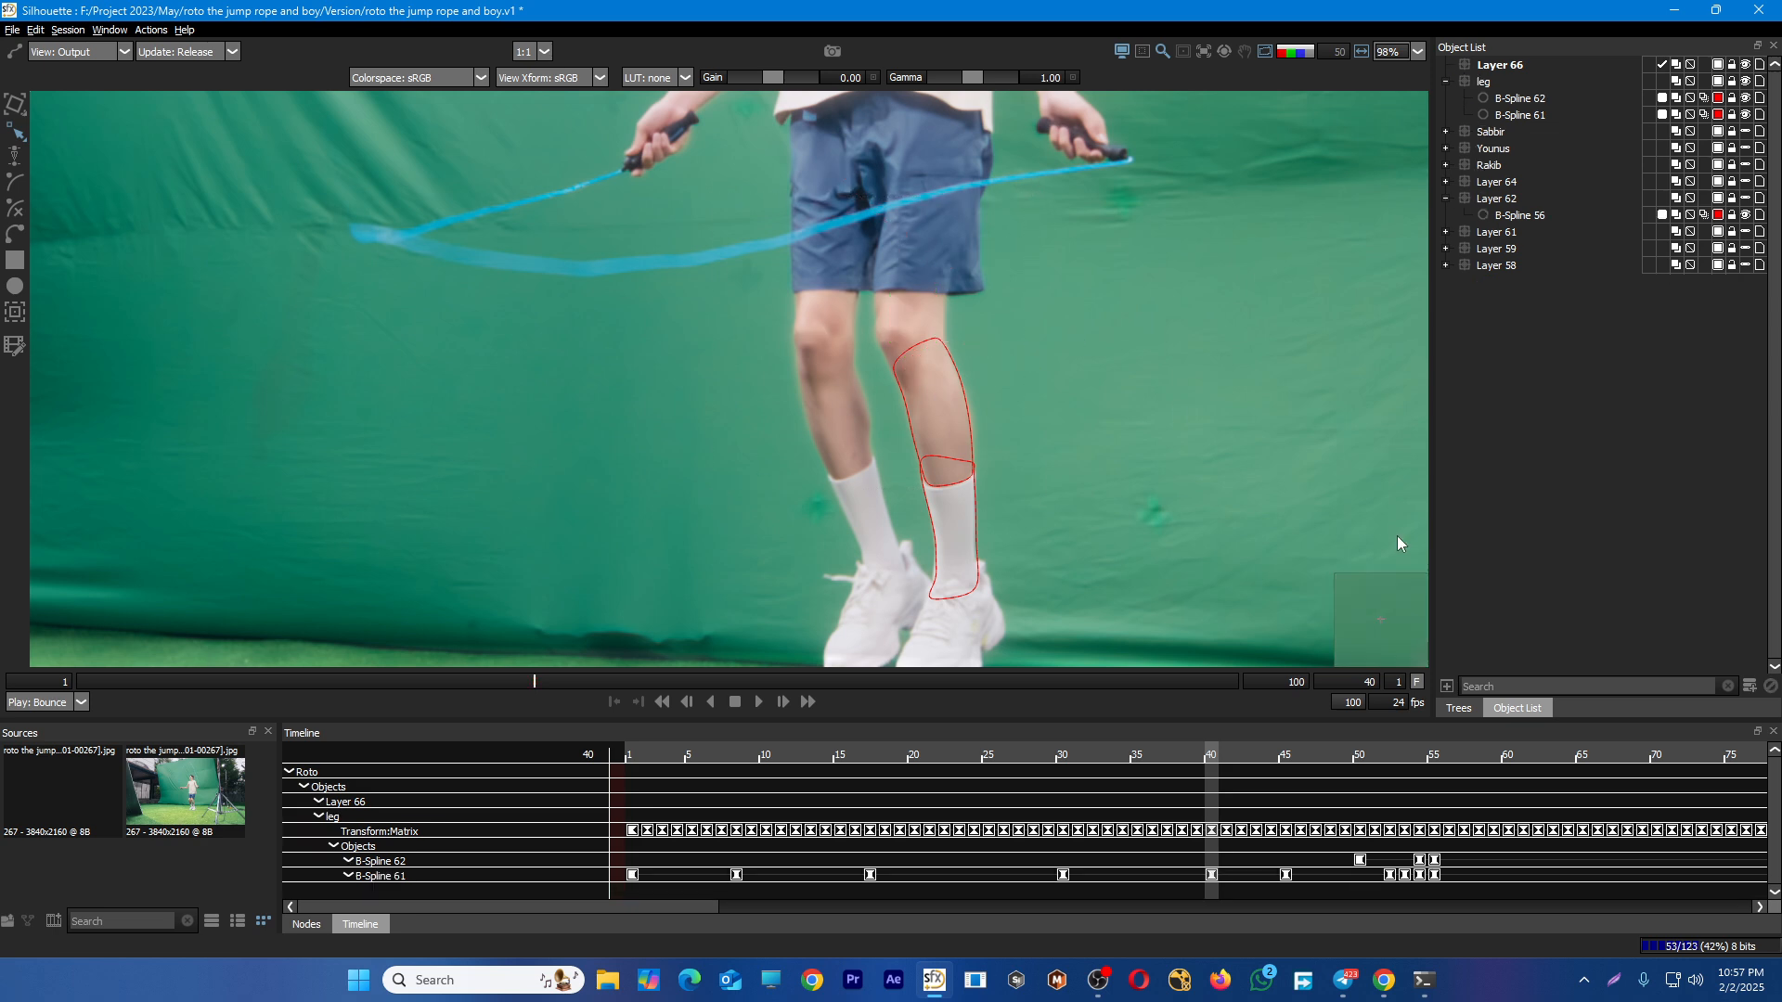
Create a new layer and rename it Leg
{"action": "left_click", "coordinate": [1752, 689]}
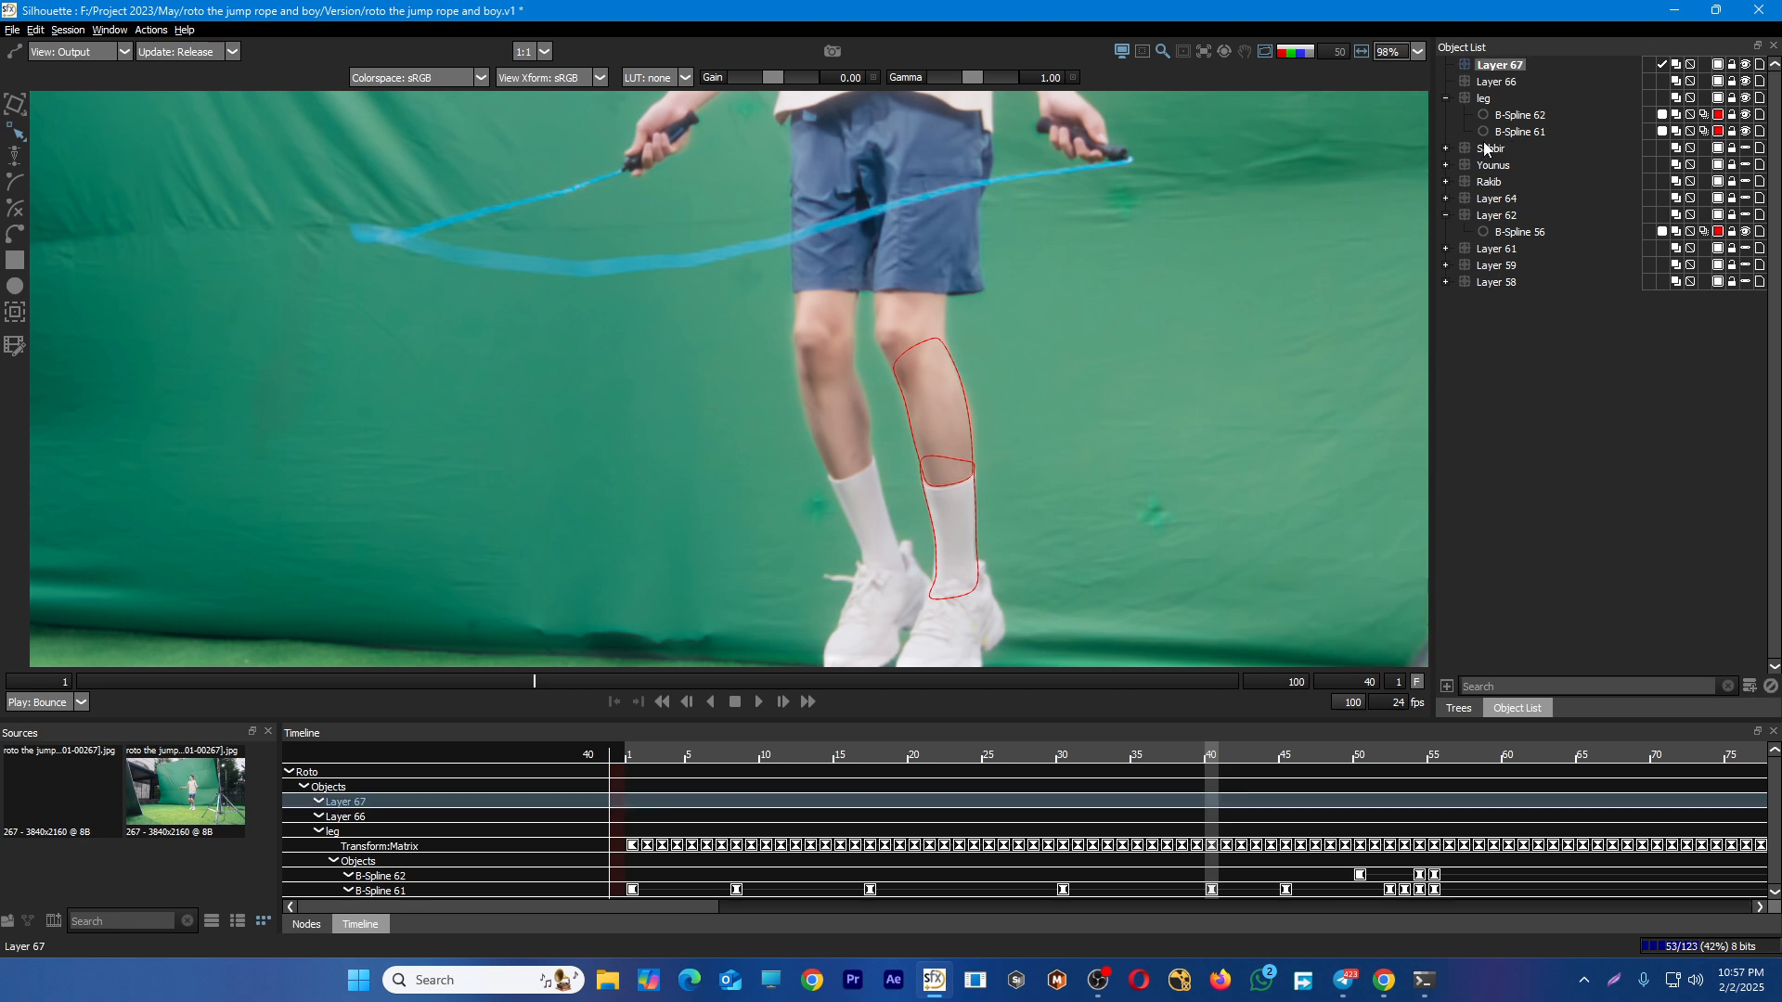
{"action": "double_click", "coordinate": [1506, 66]}
{"action": "type", "text": "Leg"}
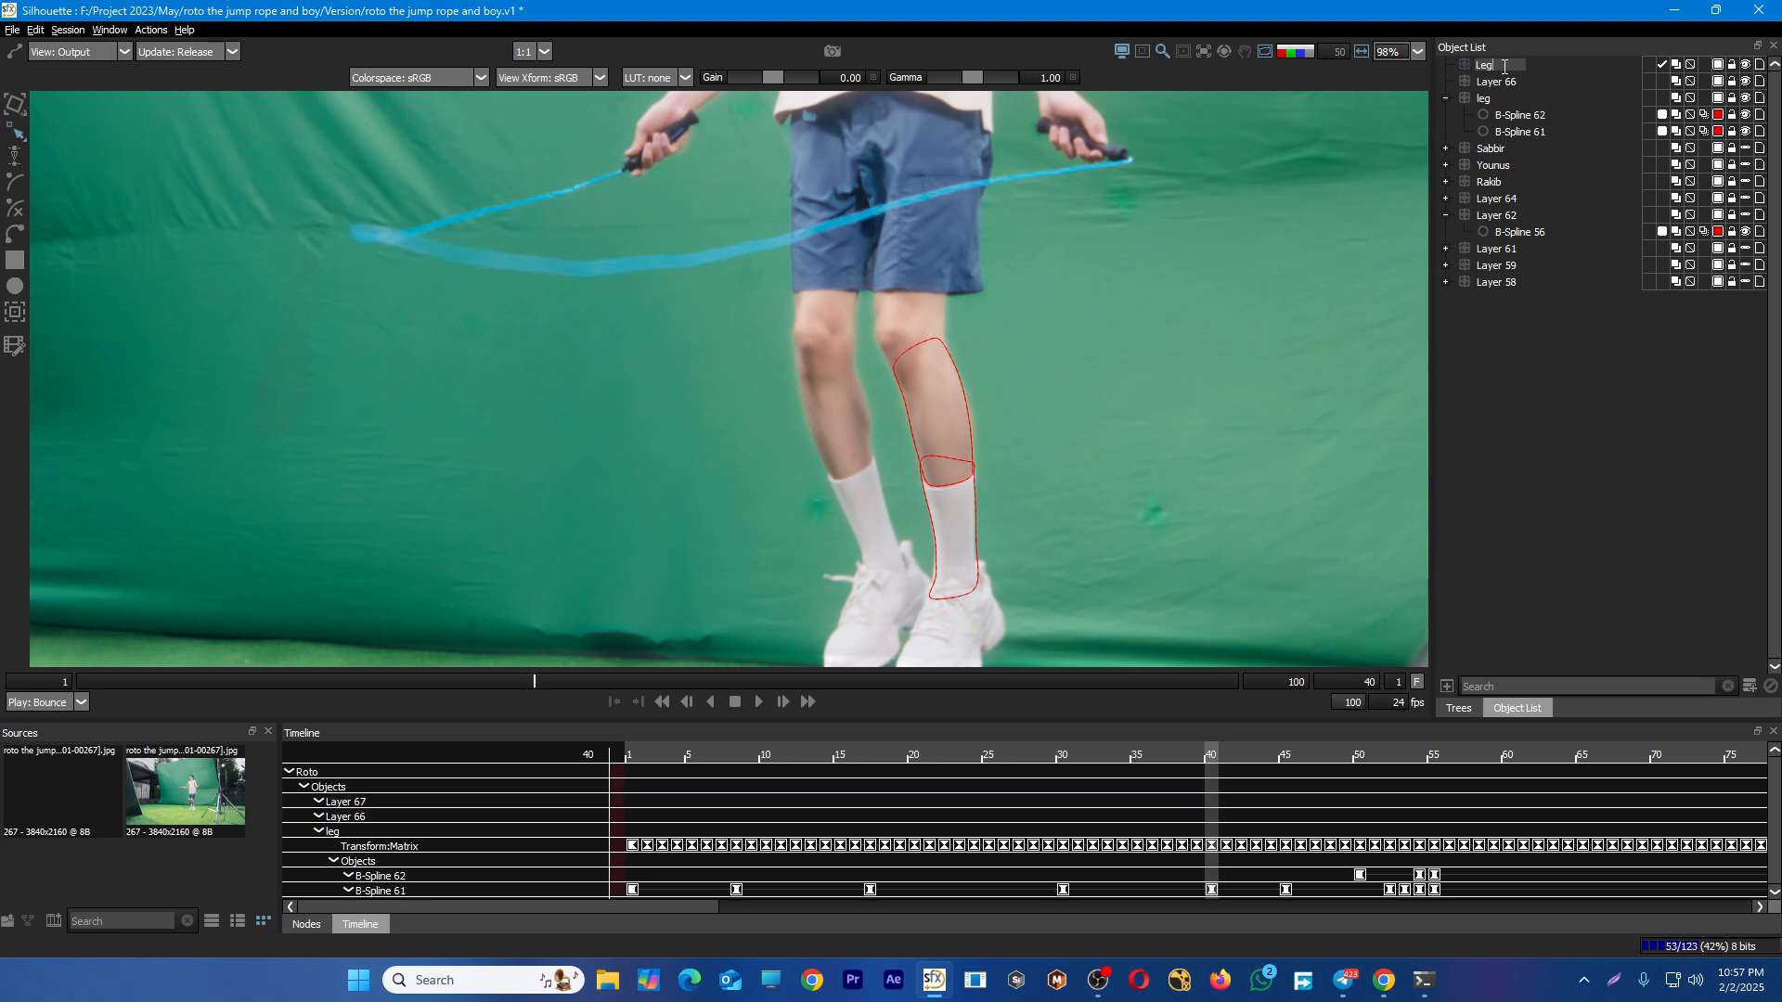
{"action": "key", "text": "Return"}
Draw a closed test B-spline inside Layer 66 on the empty green screen beside the boy's leg
{"action": "left_click", "coordinate": [1508, 80]}
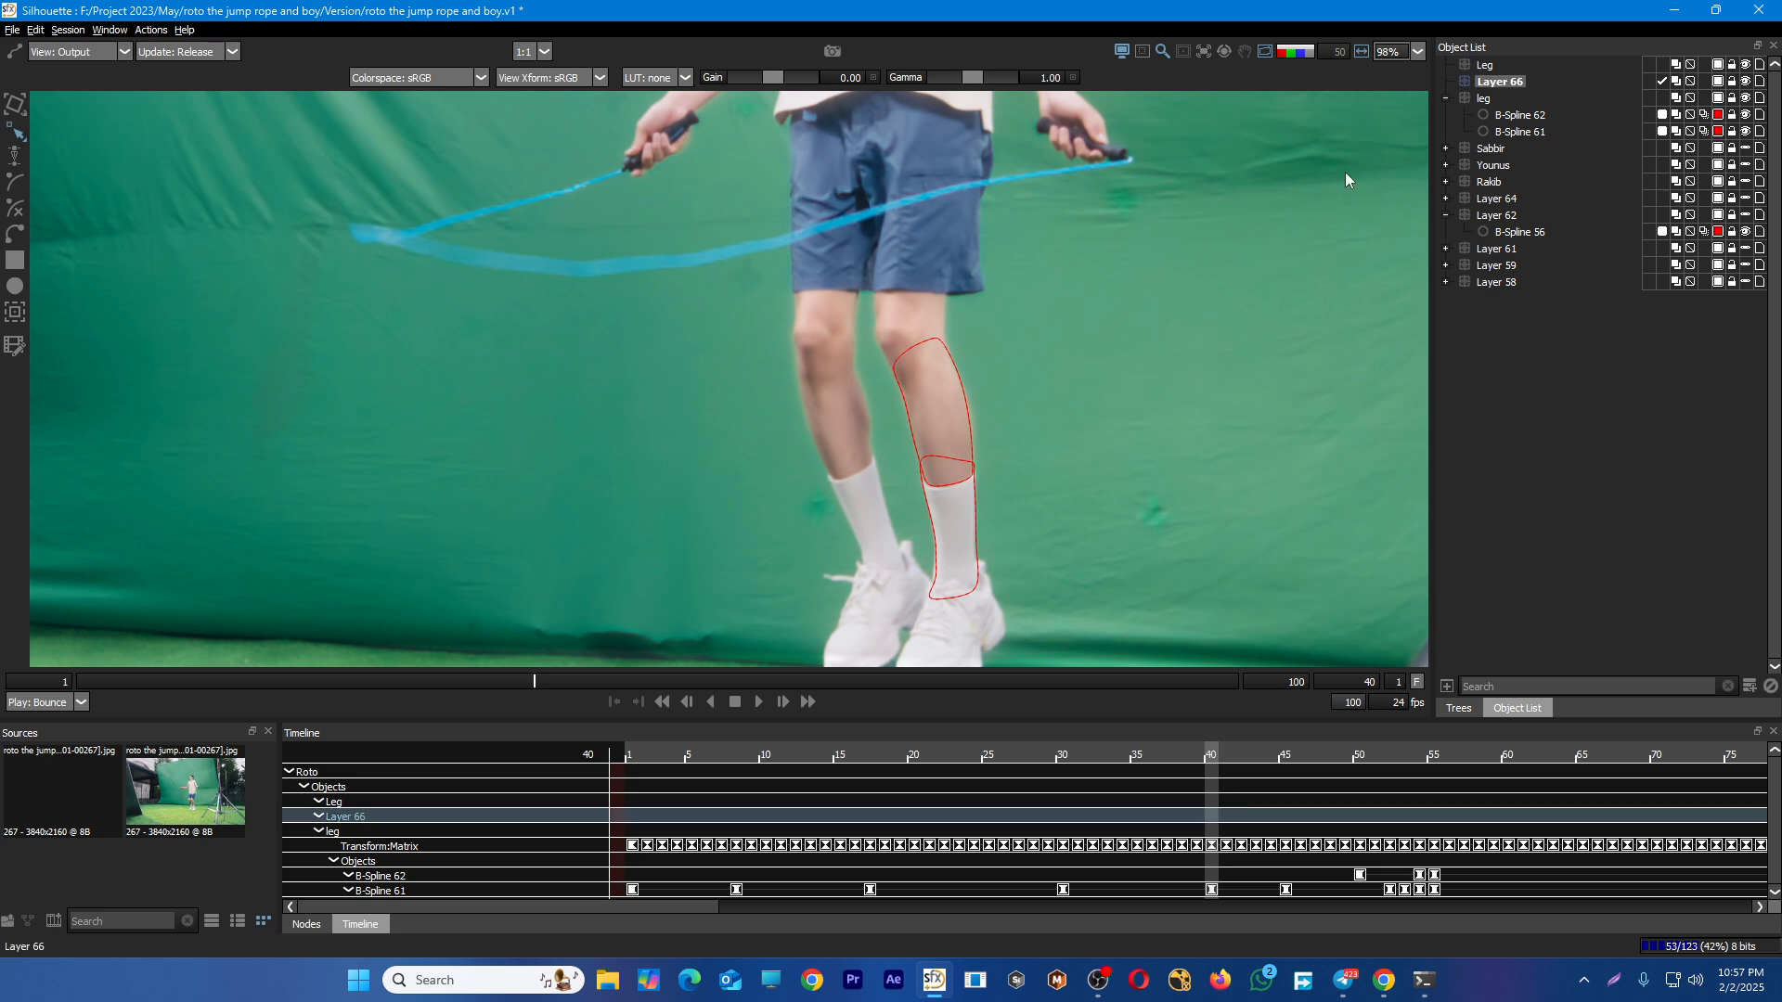
{"action": "left_click", "coordinate": [1143, 341]}
{"action": "left_click", "coordinate": [1179, 456]}
{"action": "left_click", "coordinate": [1208, 513]}
{"action": "left_click", "coordinate": [1254, 475]}
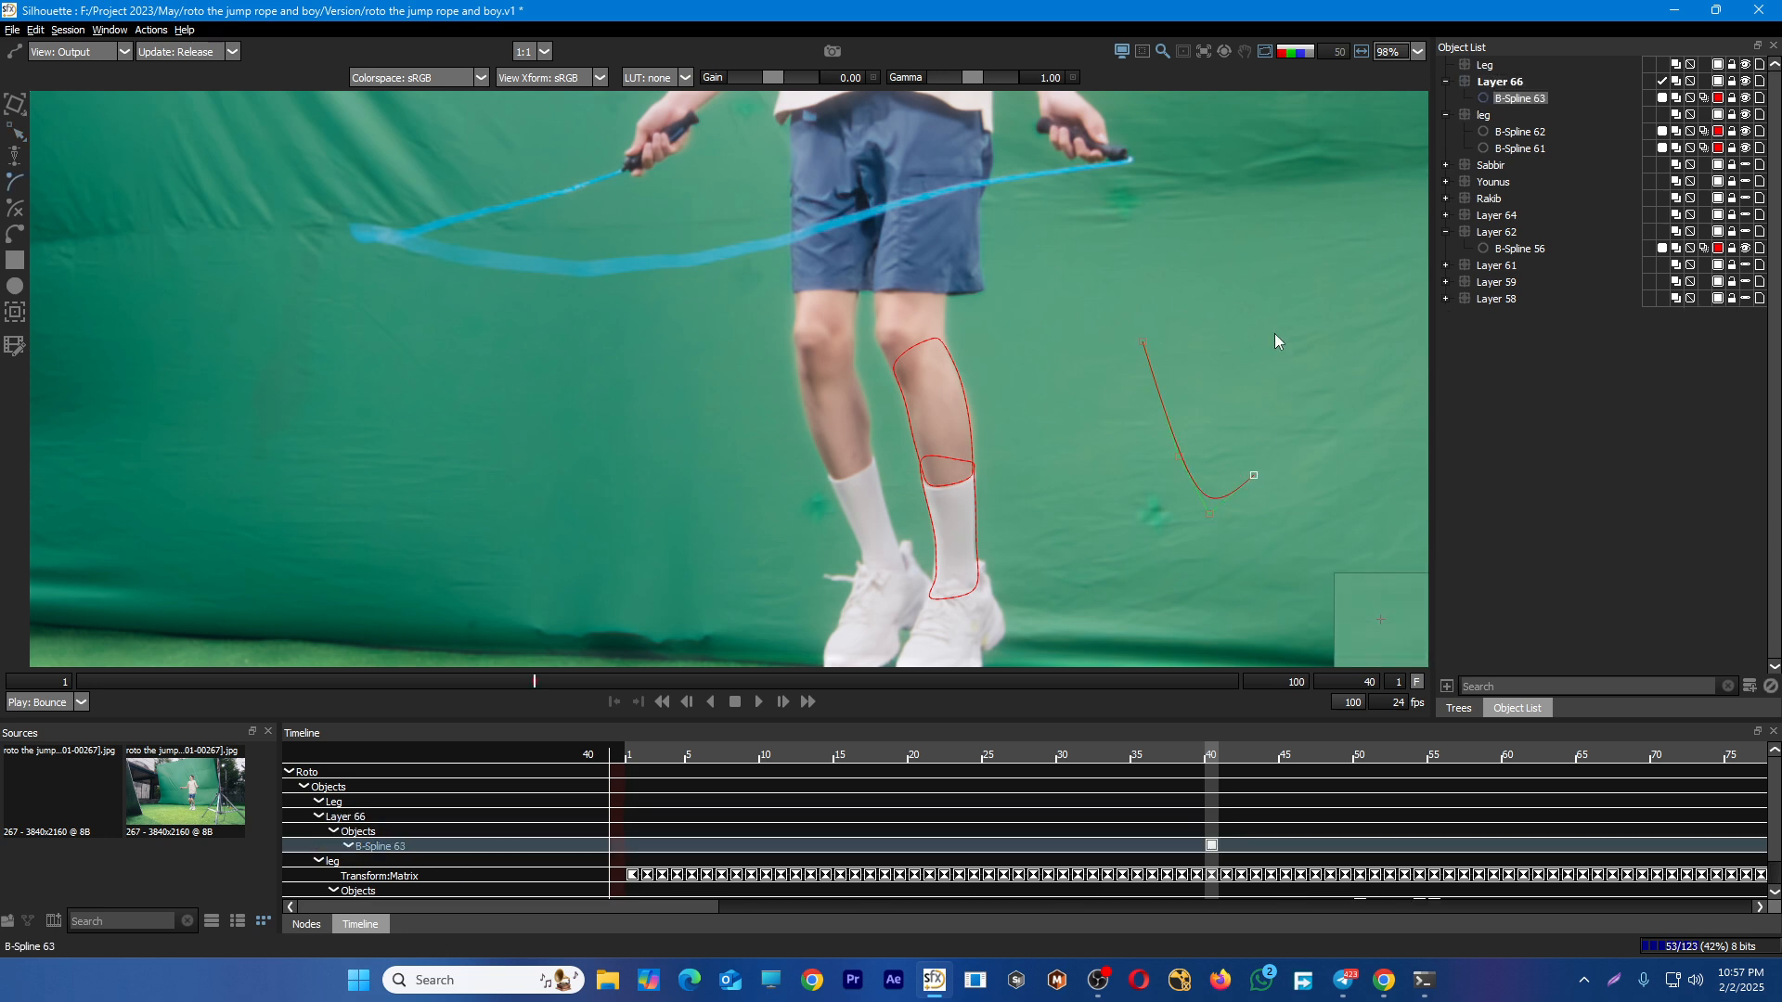
{"action": "left_click", "coordinate": [1275, 334]}
{"action": "left_click", "coordinate": [1143, 342]}
{"action": "left_click", "coordinate": [1208, 464]}
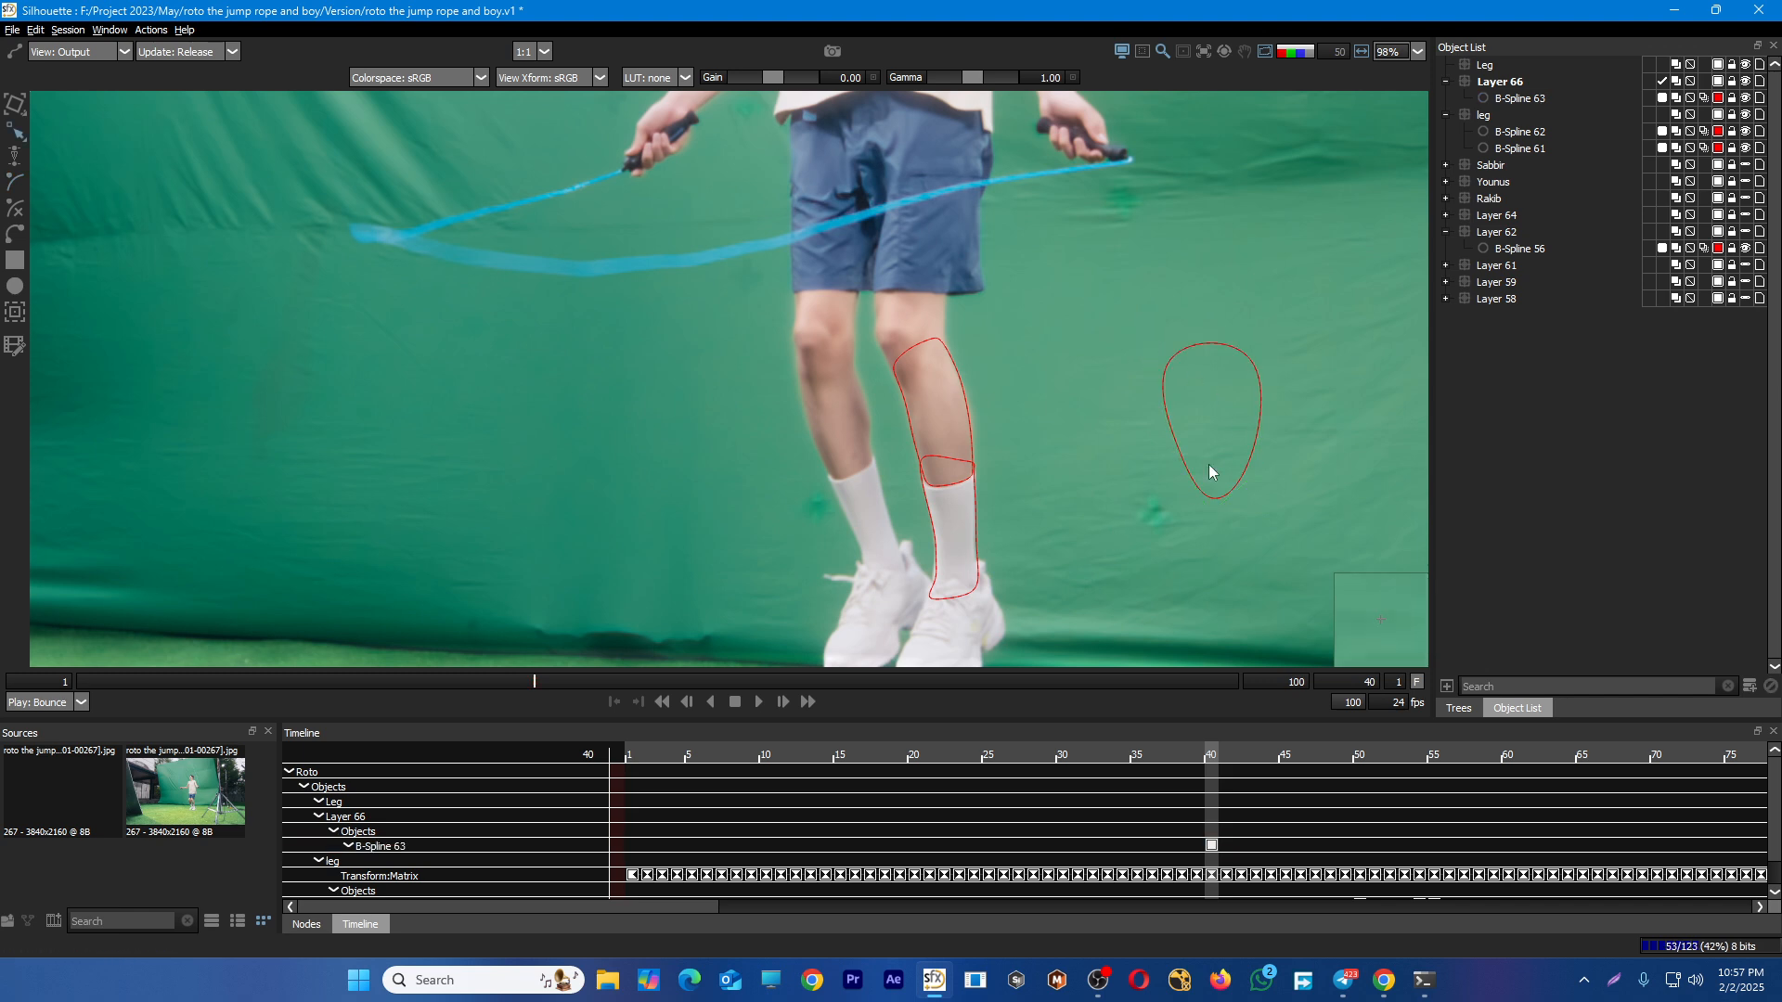
Nest Layer 66 and the tracked leg layer, with their splines, inside the parent layer Leg
{"action": "left_click", "coordinate": [1482, 81]}
{"action": "left_click", "coordinate": [1516, 149]}
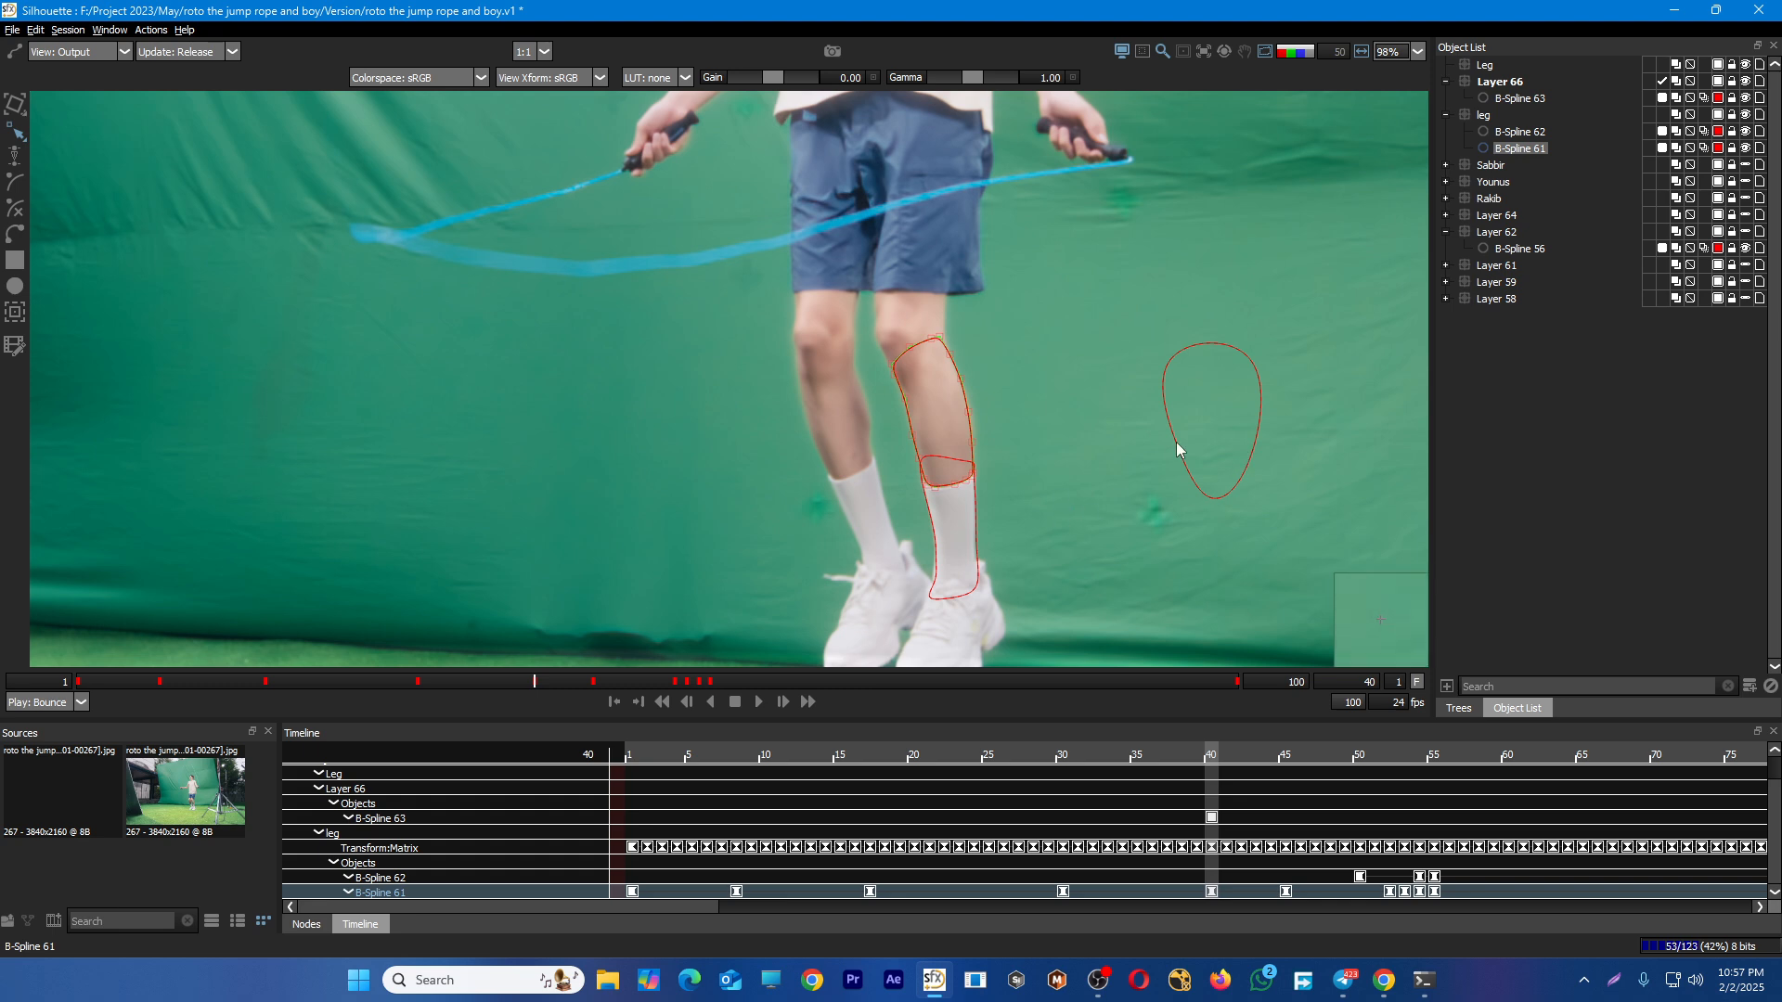
{"action": "left_click", "coordinate": [1496, 85], "text": "shift"}
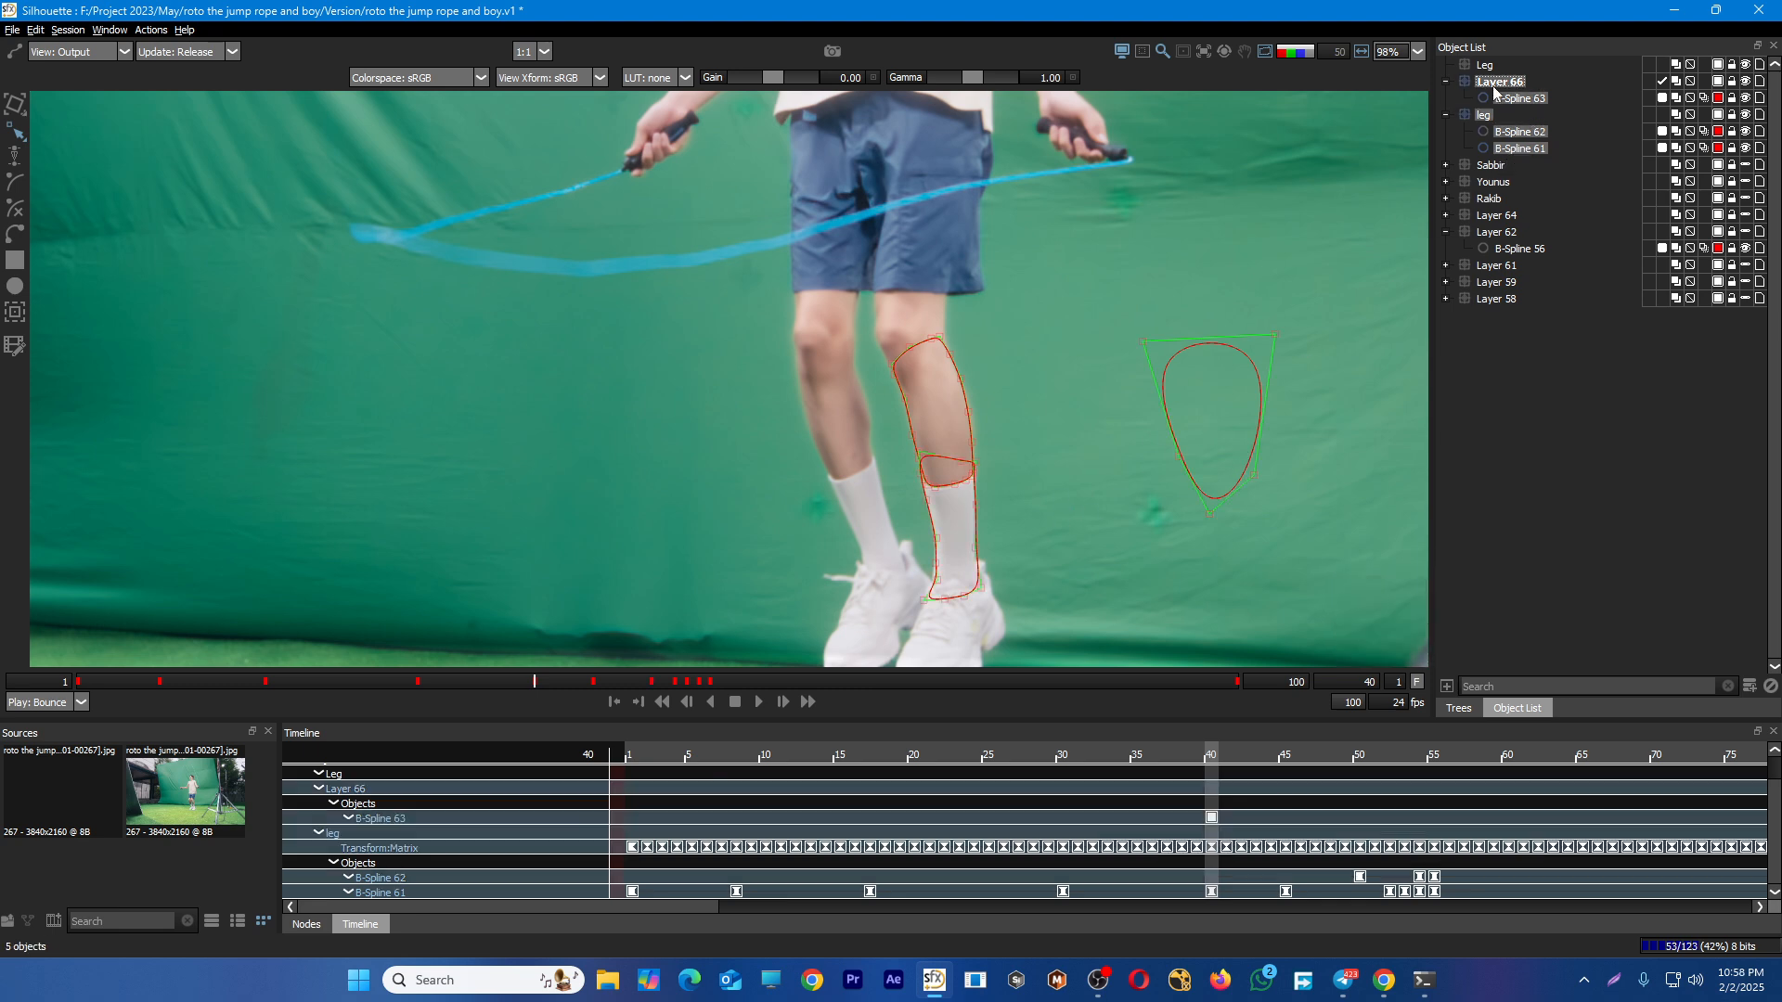
{"action": "left_click_drag", "start_coordinate": [1485, 76], "coordinate": [1486, 66]}
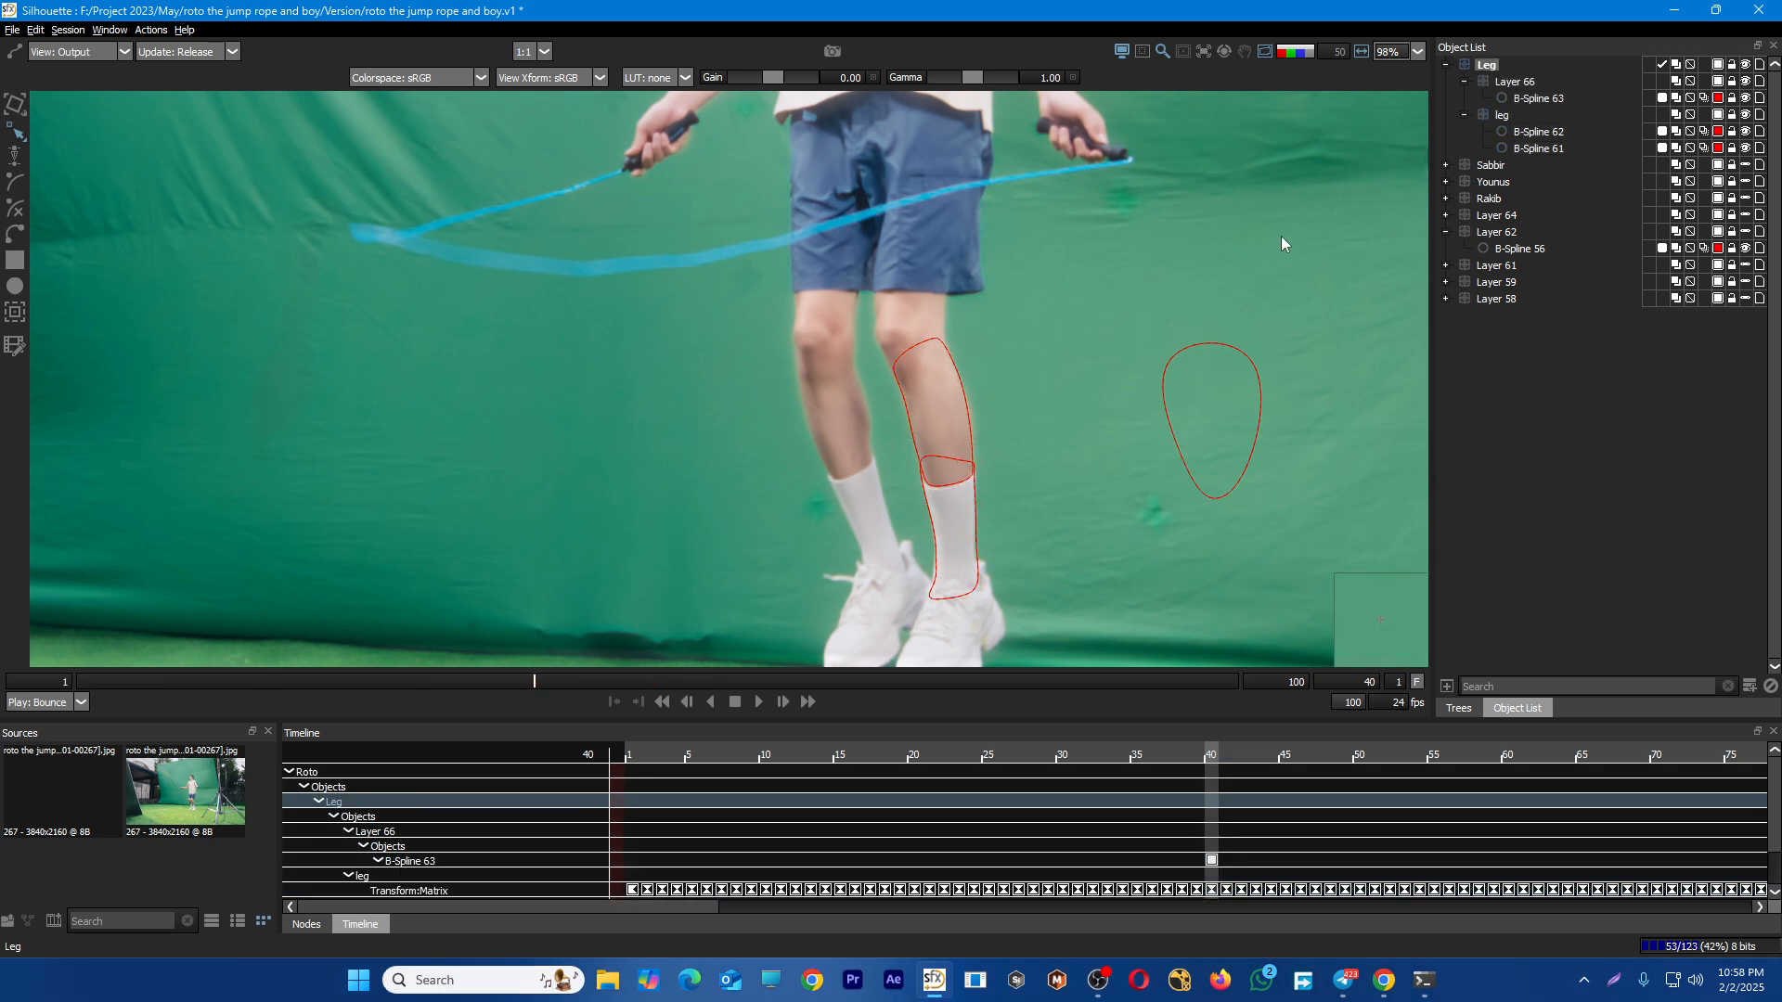
Try moving B-Spline 63 from Layer 66 into the tracked leg layer, and undo the move
{"action": "mouse_move", "coordinate": [1533, 102]}
{"action": "left_mouse_down"}
{"action": "mouse_move", "coordinate": [1500, 168]}
{"action": "mouse_move", "coordinate": [1504, 115]}
{"action": "left_mouse_up"}
{"action": "left_click", "coordinate": [1523, 83]}
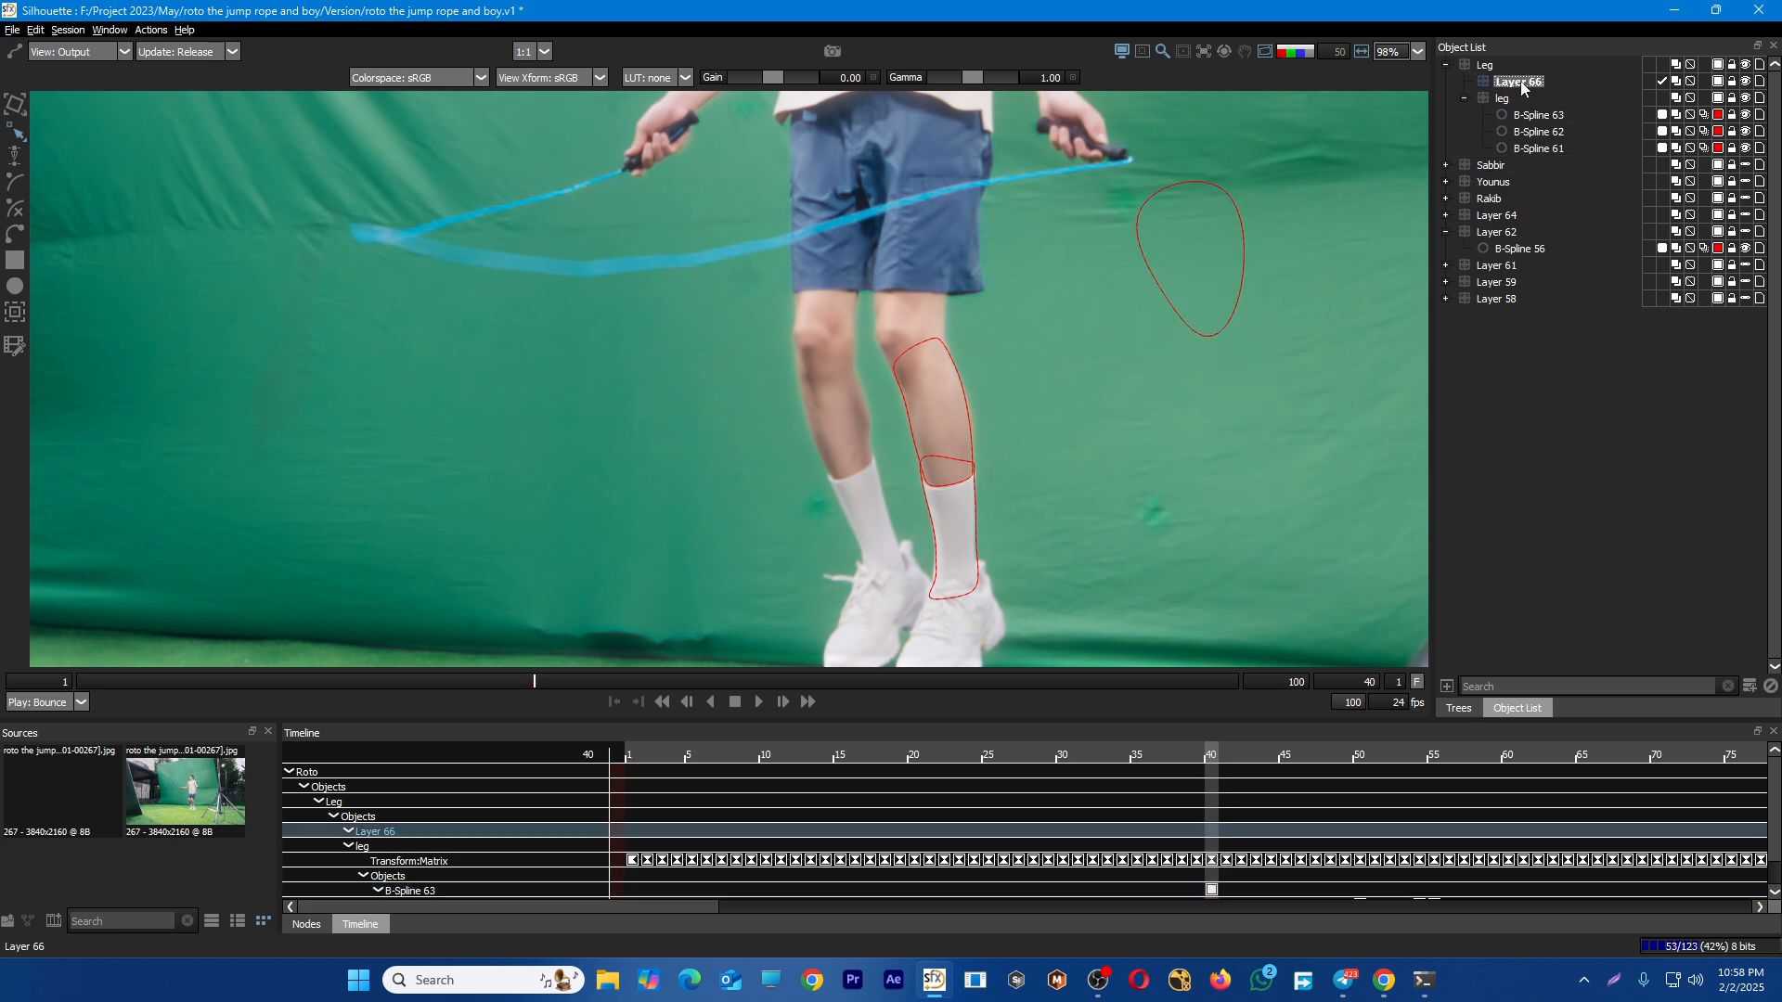
{"action": "left_click_drag", "start_coordinate": [1530, 119], "coordinate": [1483, 114]}
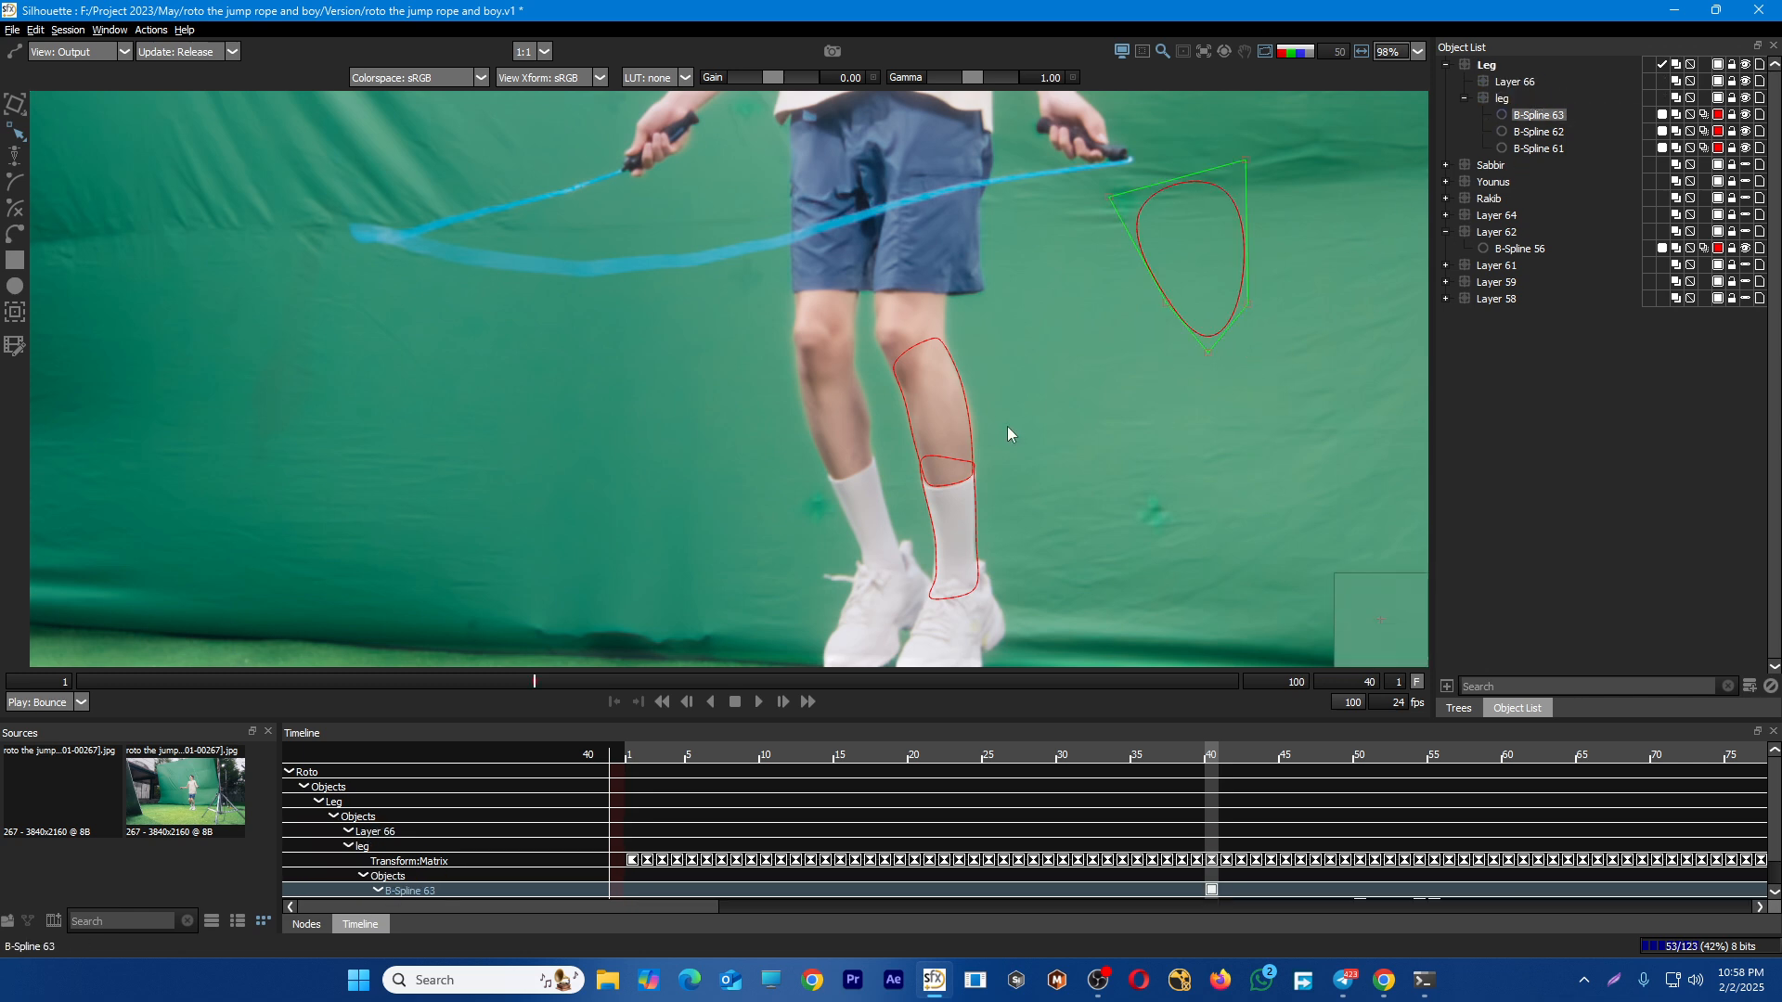
{"action": "key", "text": "ctrl+z"}
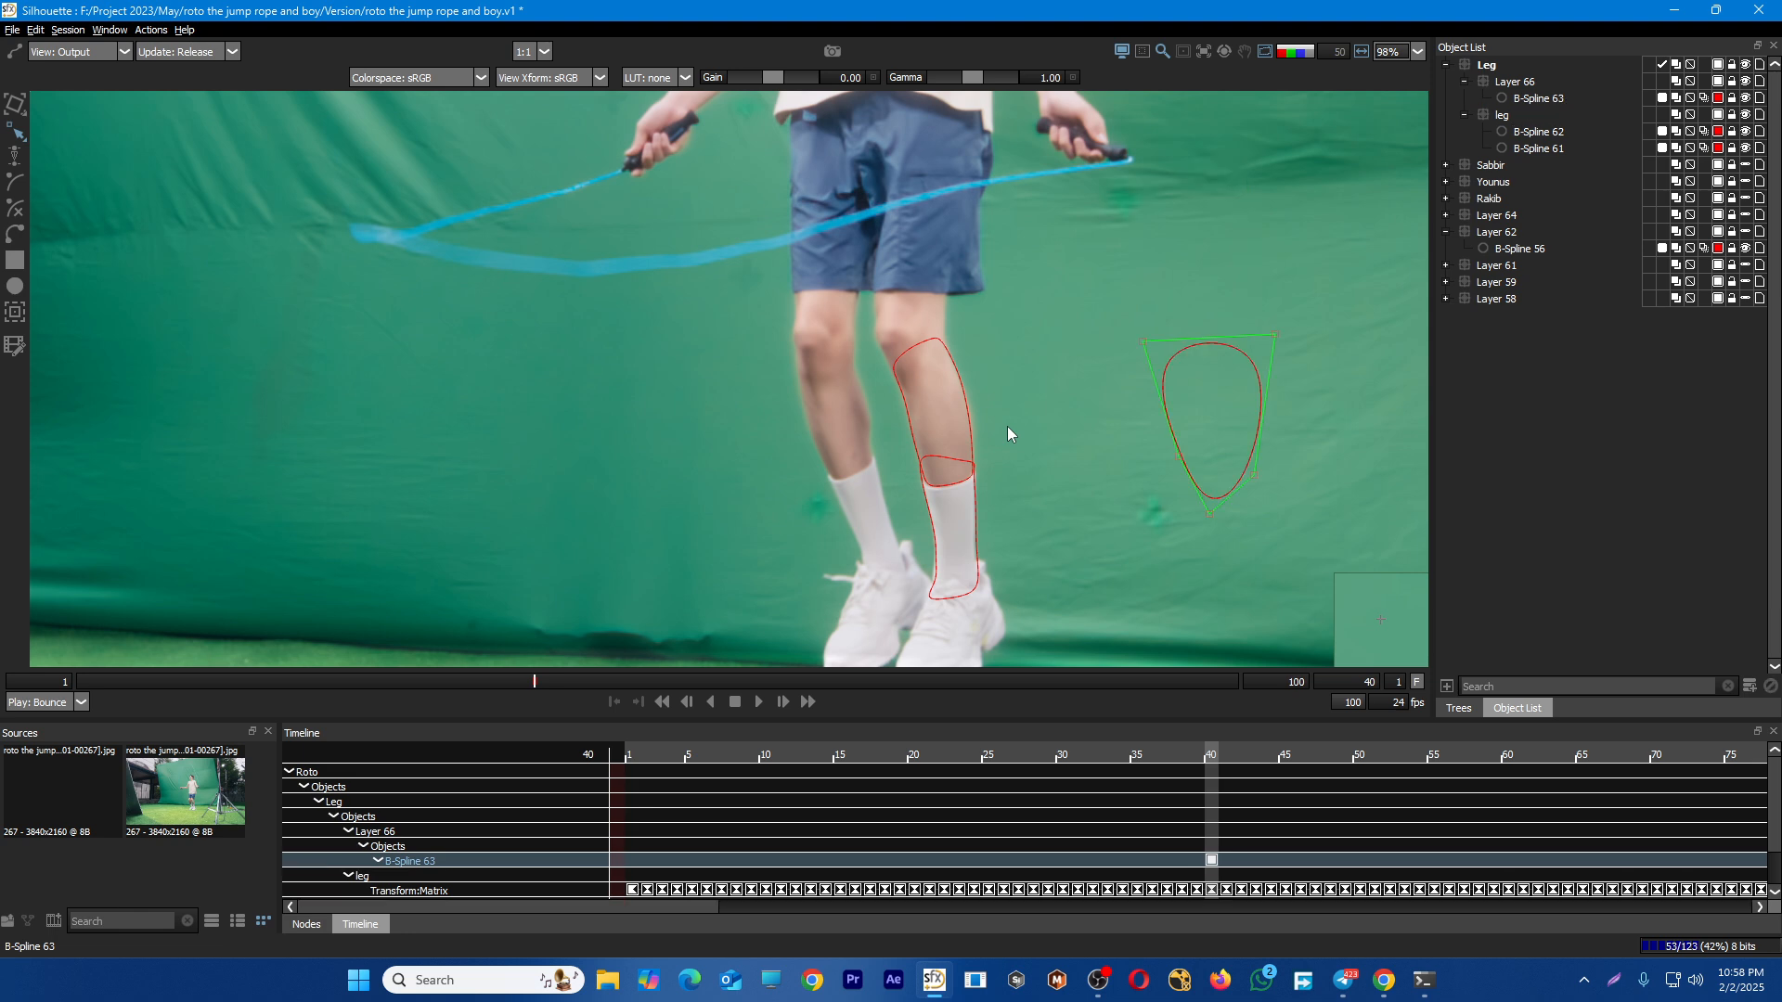
Delete Layer 66 together with its test spline from the Leg parent layer
{"action": "left_click", "coordinate": [1521, 83]}
{"action": "key", "text": "Delete"}
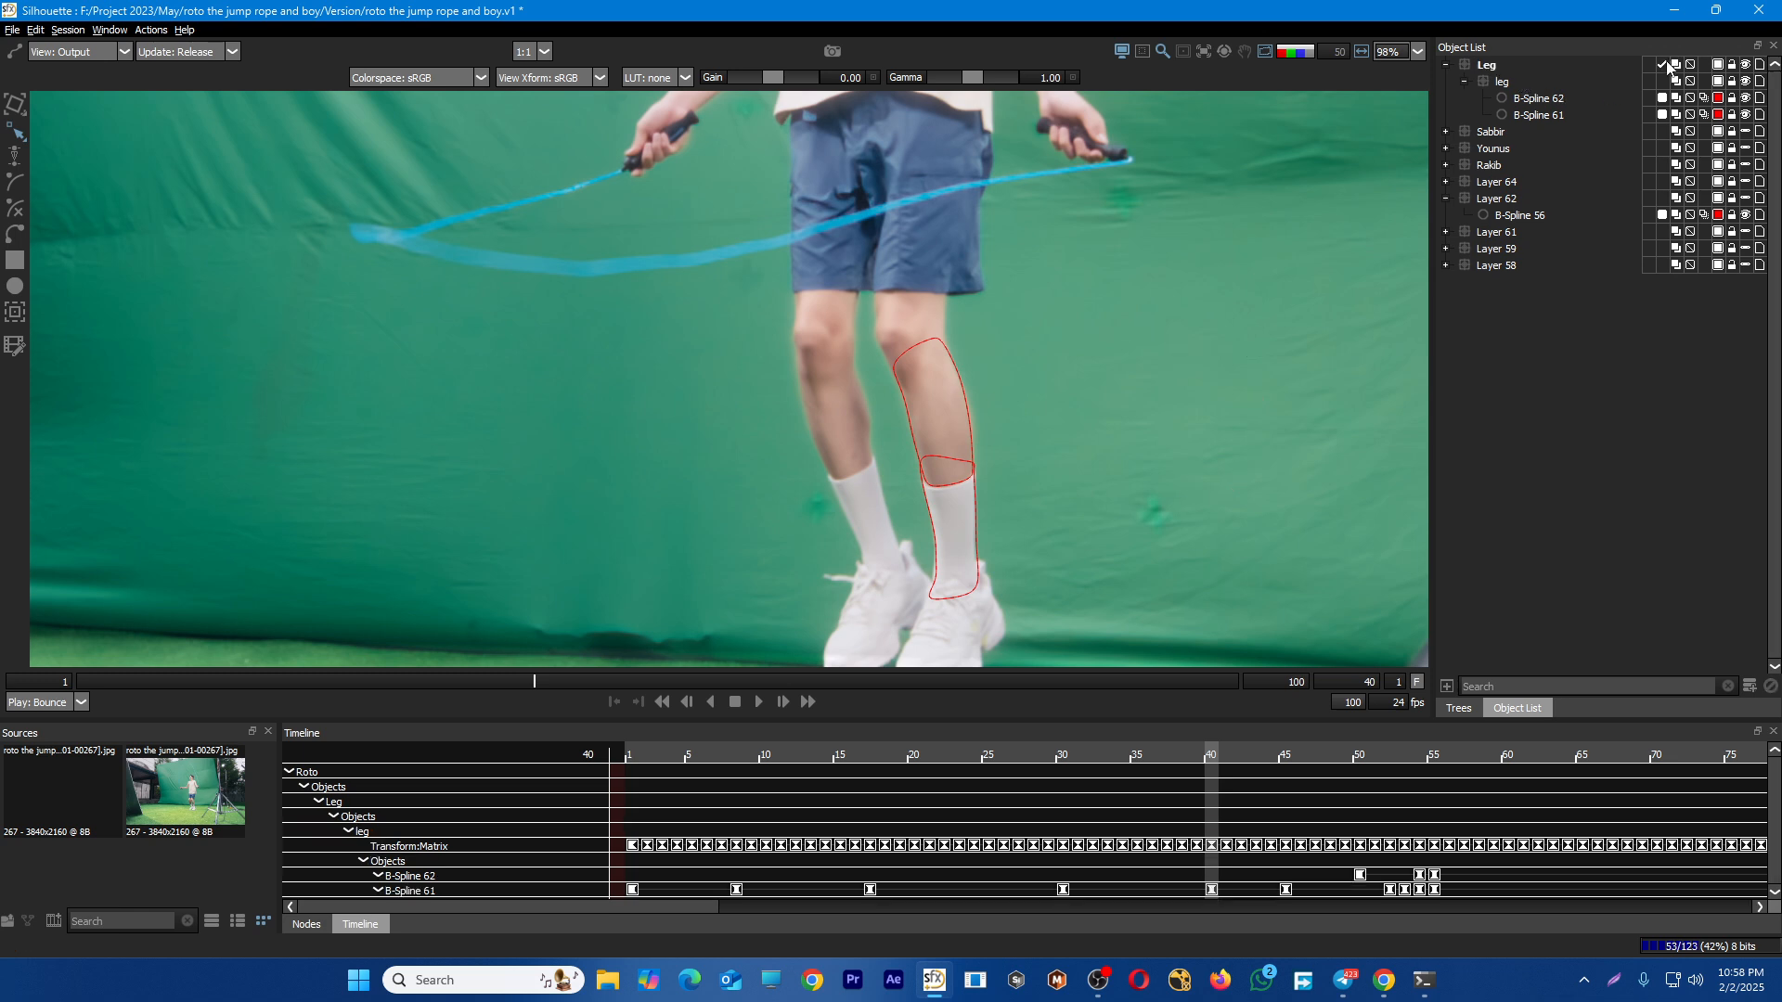
{"action": "key", "text": "f"}
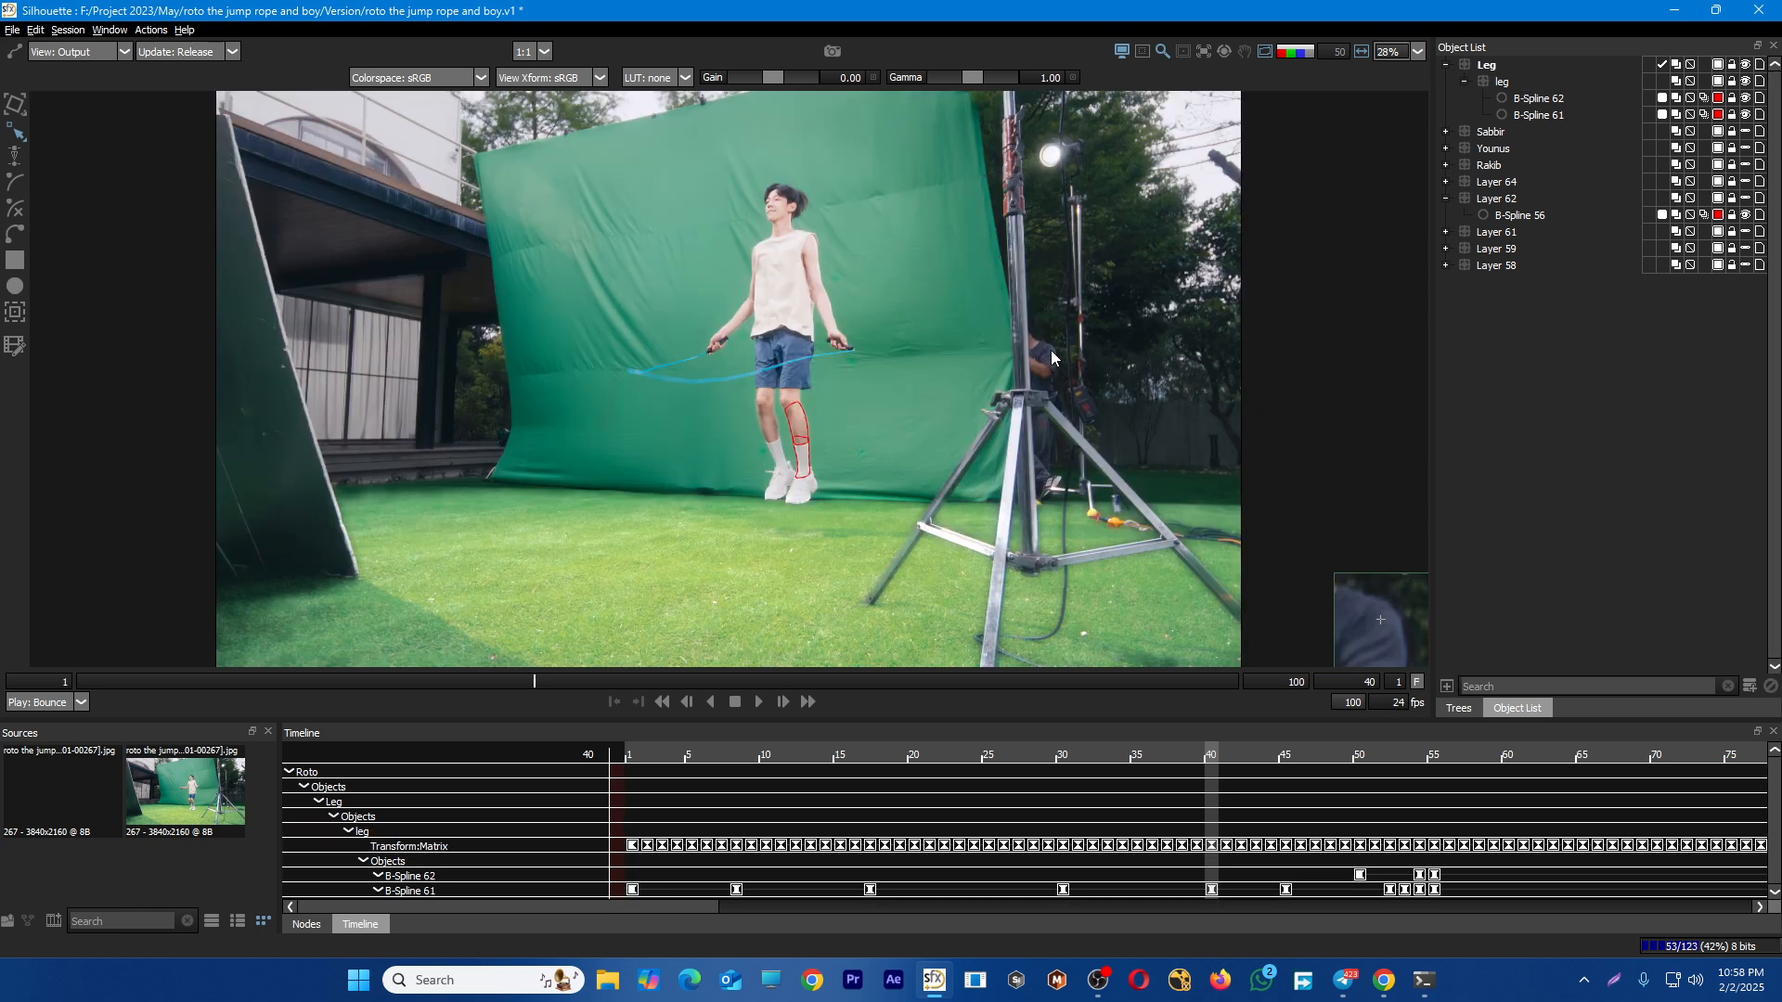
{"action": "key", "text": "a"}
{"action": "key", "text": "a"}
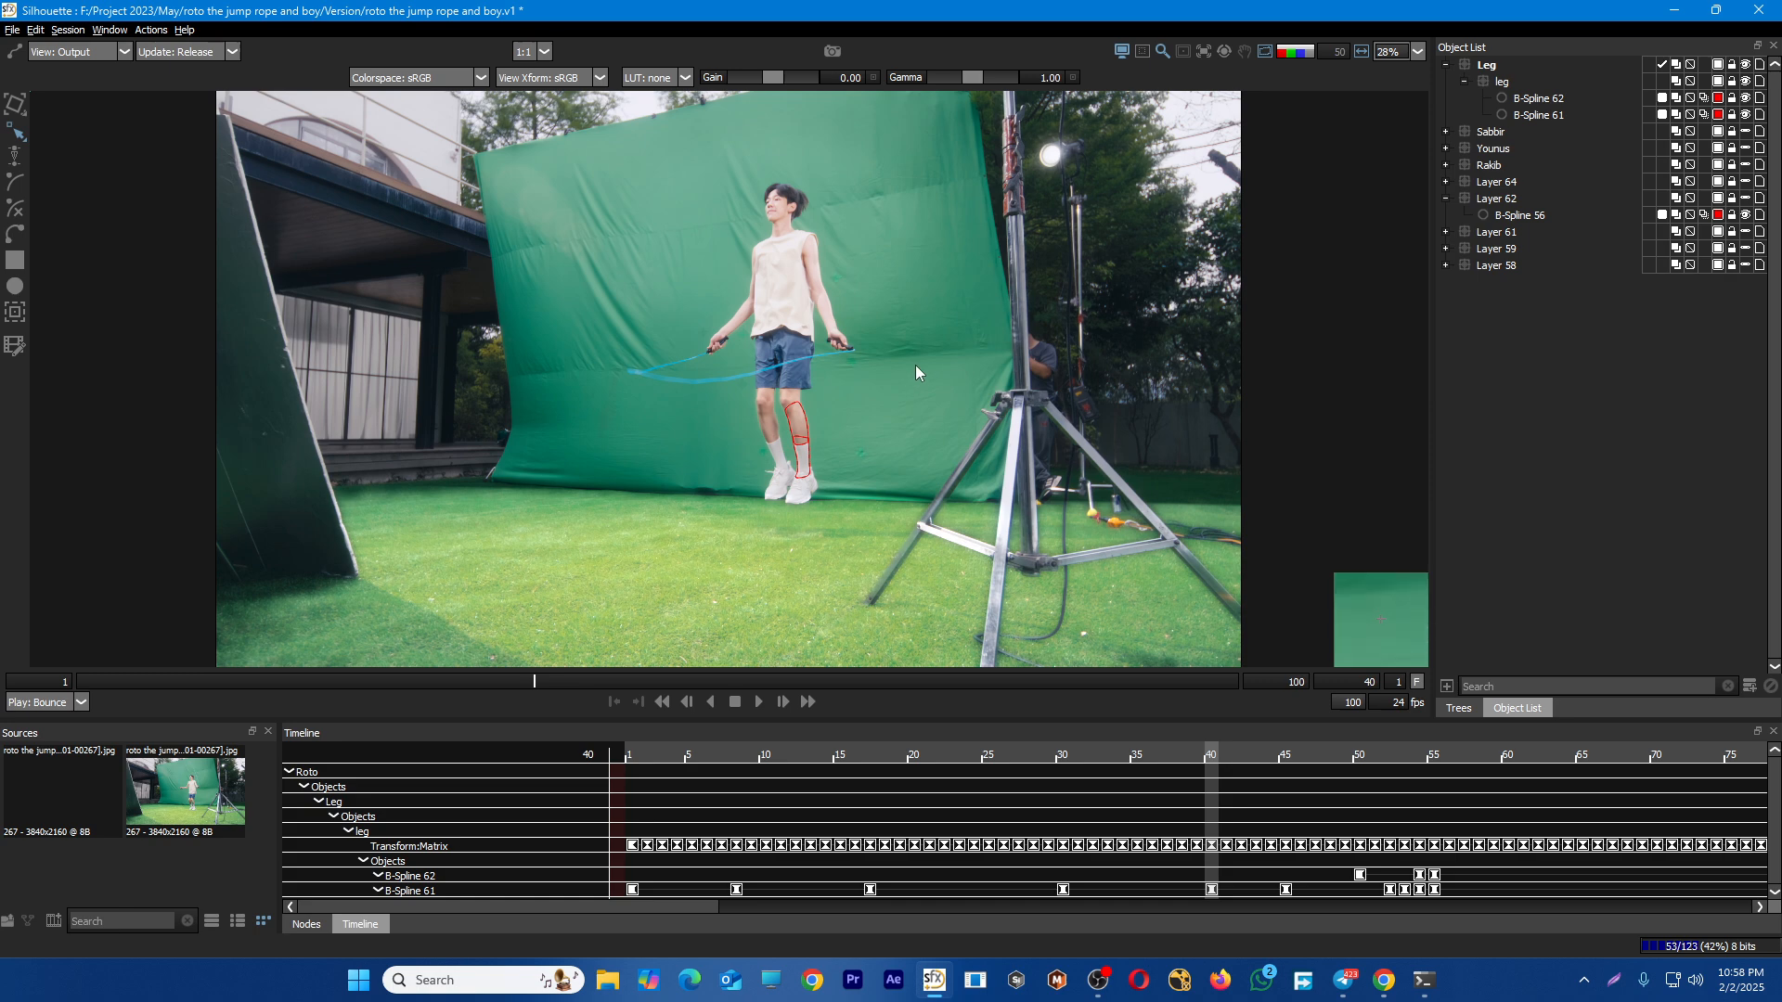
Check the OBS recording and the Google Meet call's participants, and return to Silhouette
{"action": "left_click", "coordinate": [1096, 984]}
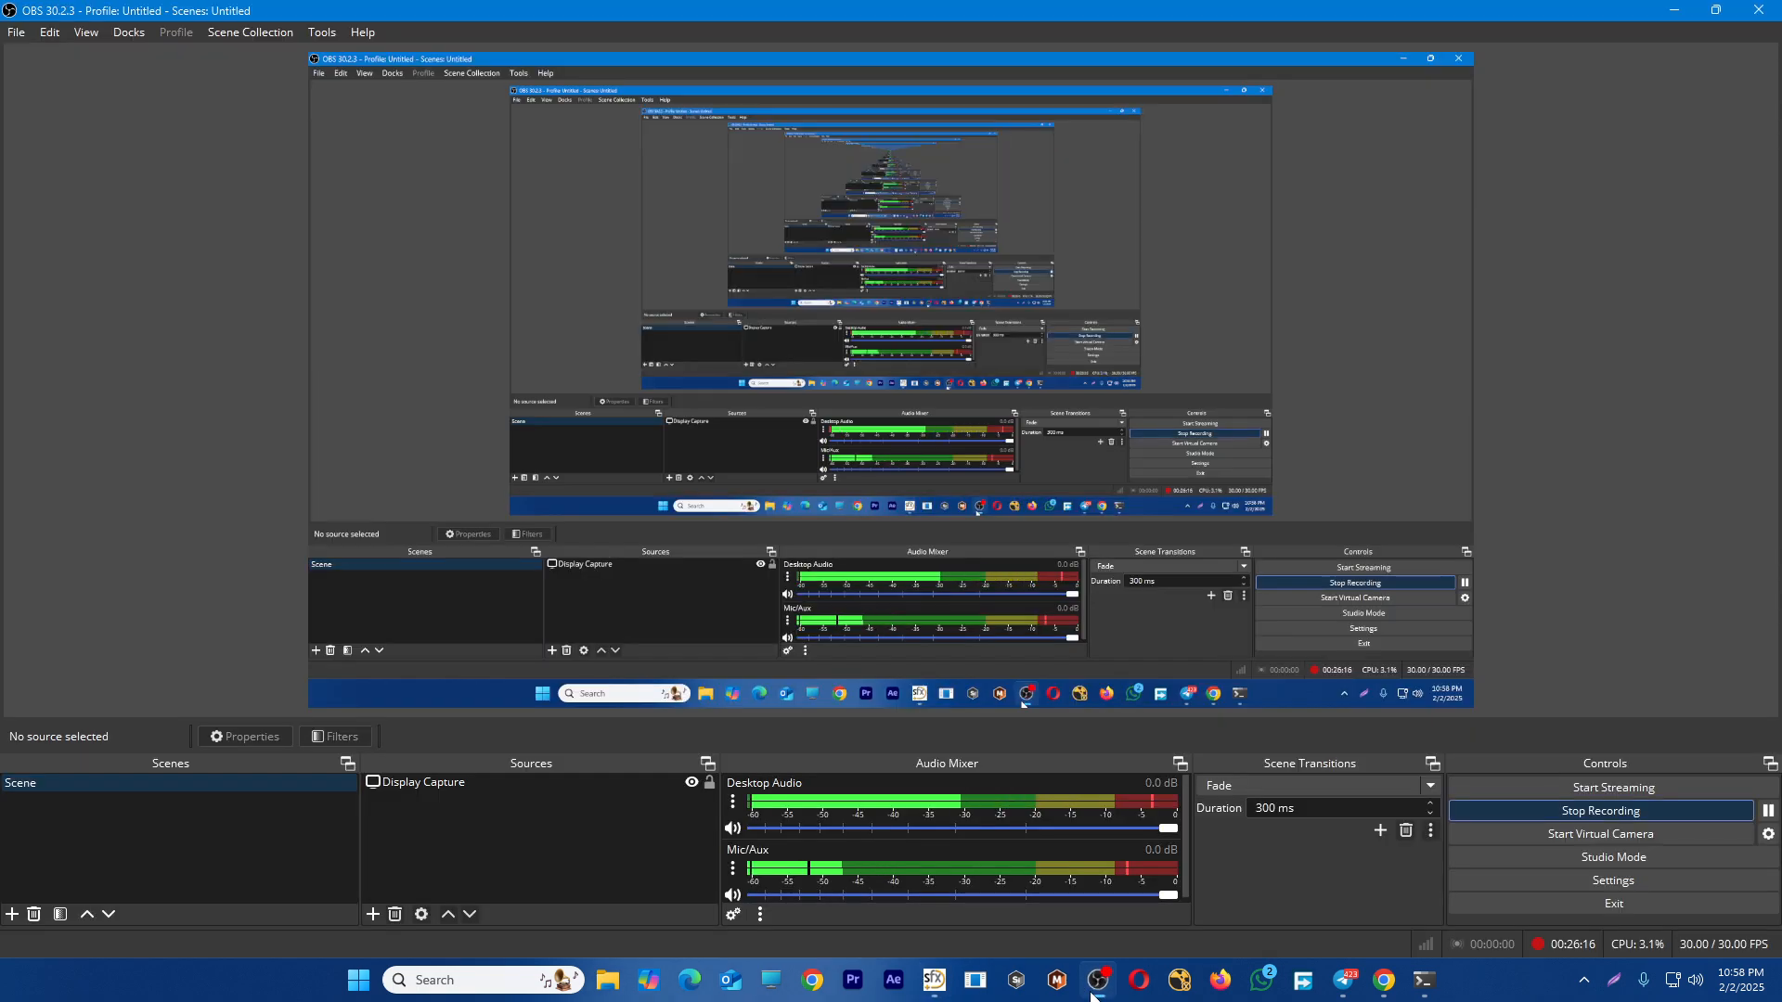
{"action": "left_click", "coordinate": [1096, 986]}
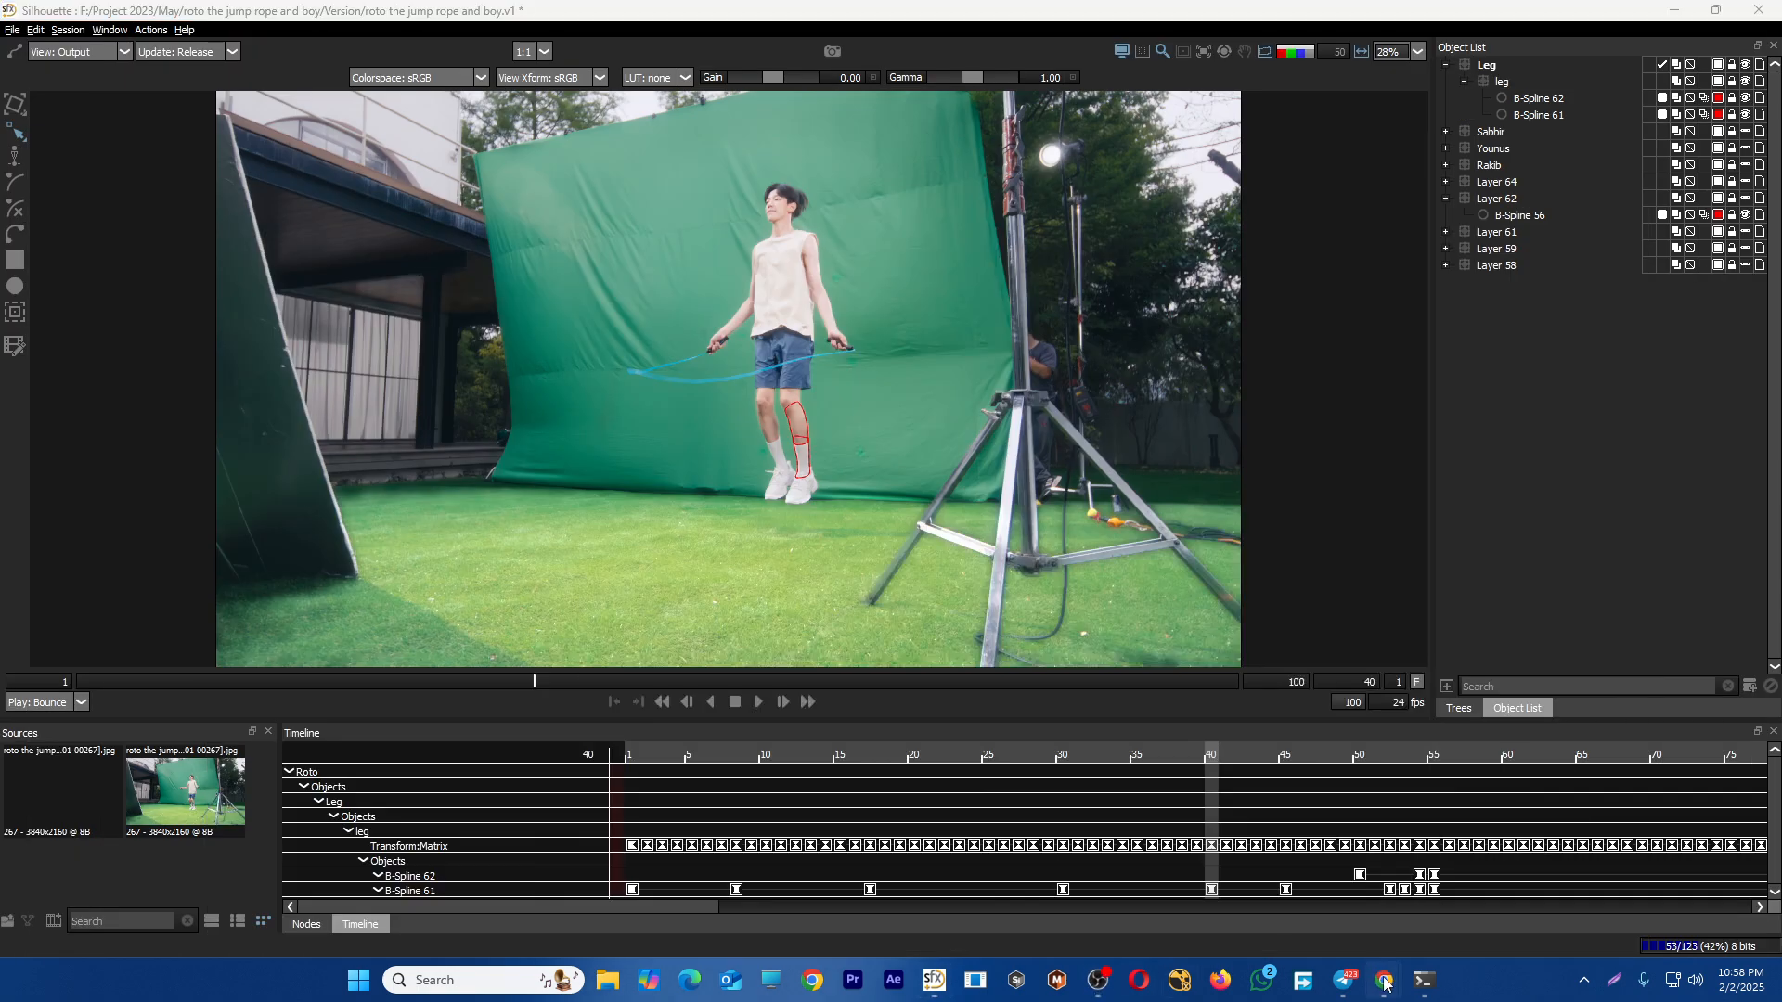
{"action": "mouse_move", "coordinate": [1381, 975]}
{"action": "left_click", "coordinate": [1484, 922]}
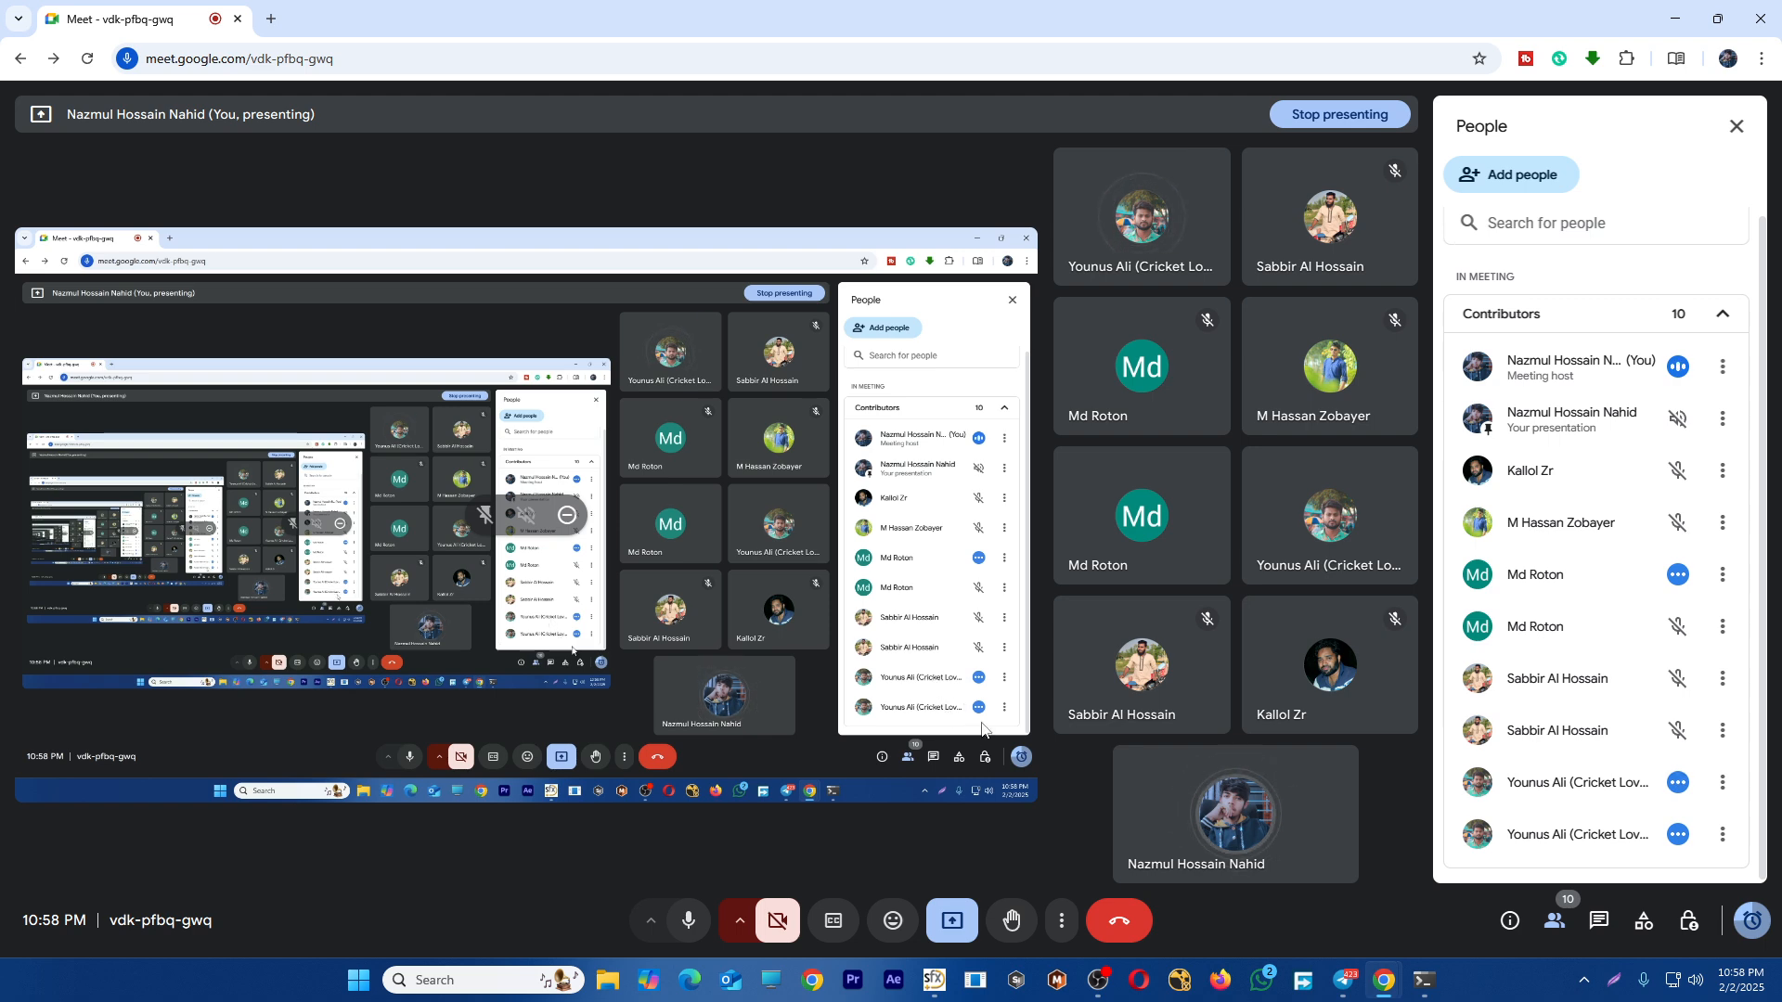
{"action": "key", "text": "alt+Tab"}
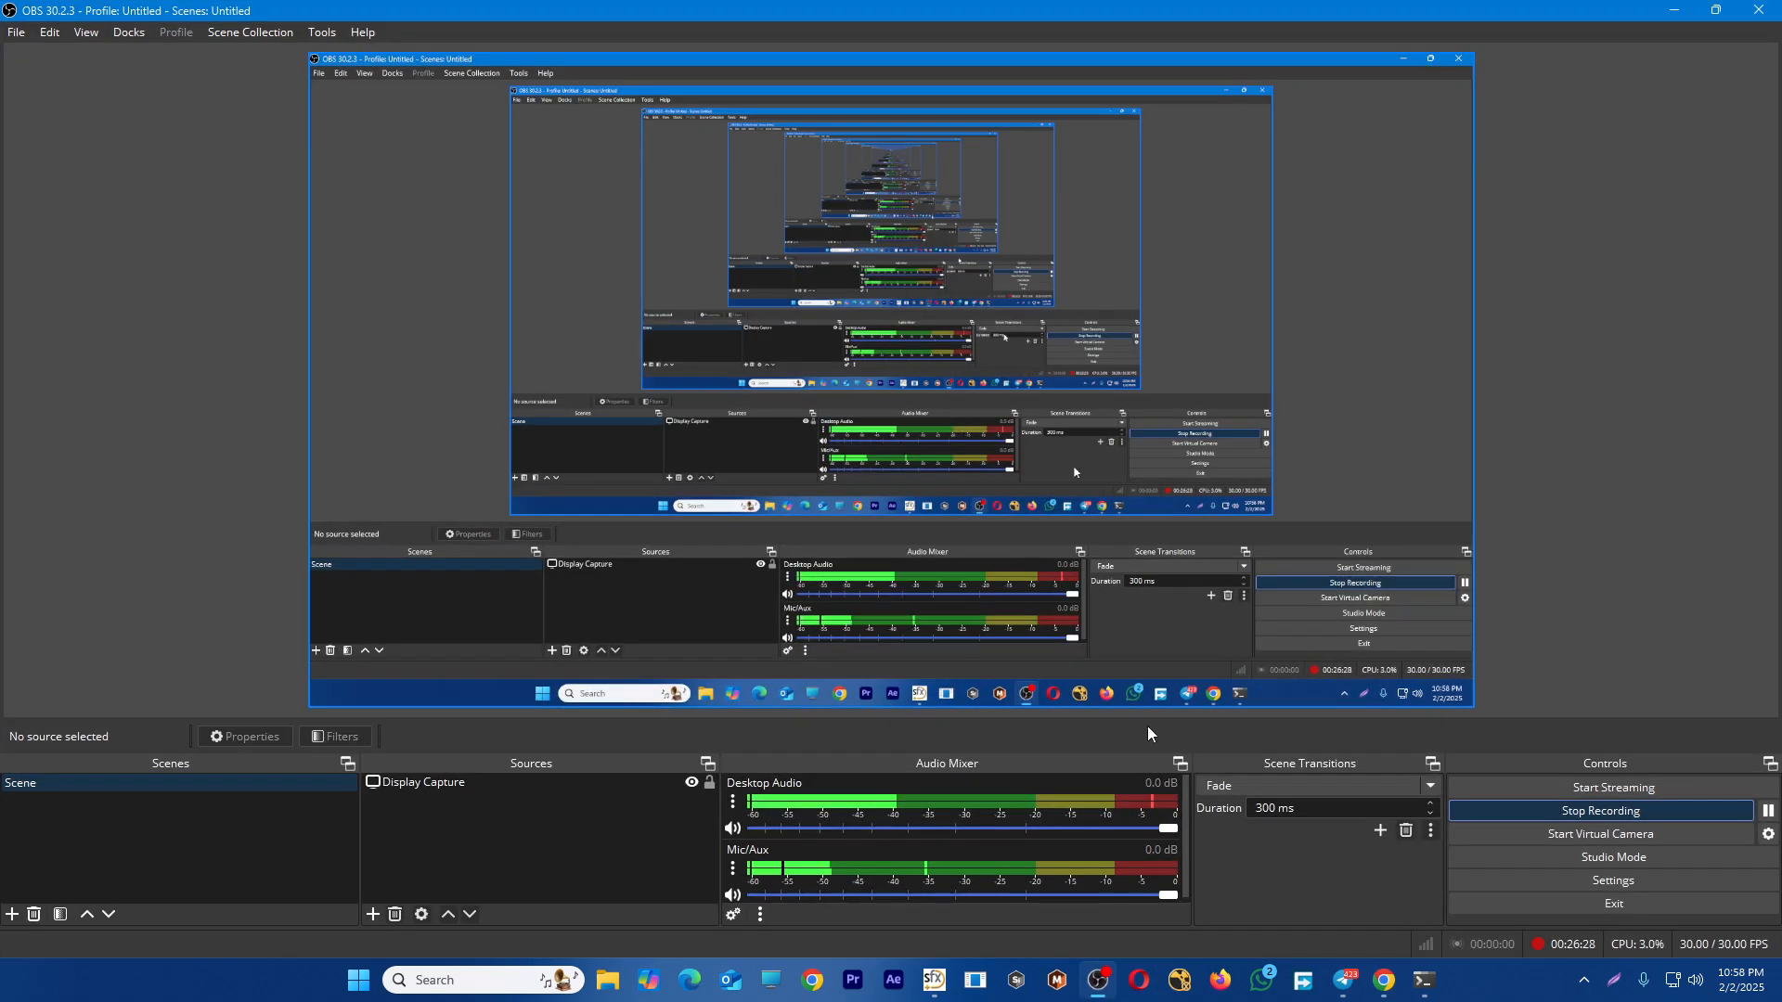
{"action": "left_click", "coordinate": [934, 980]}
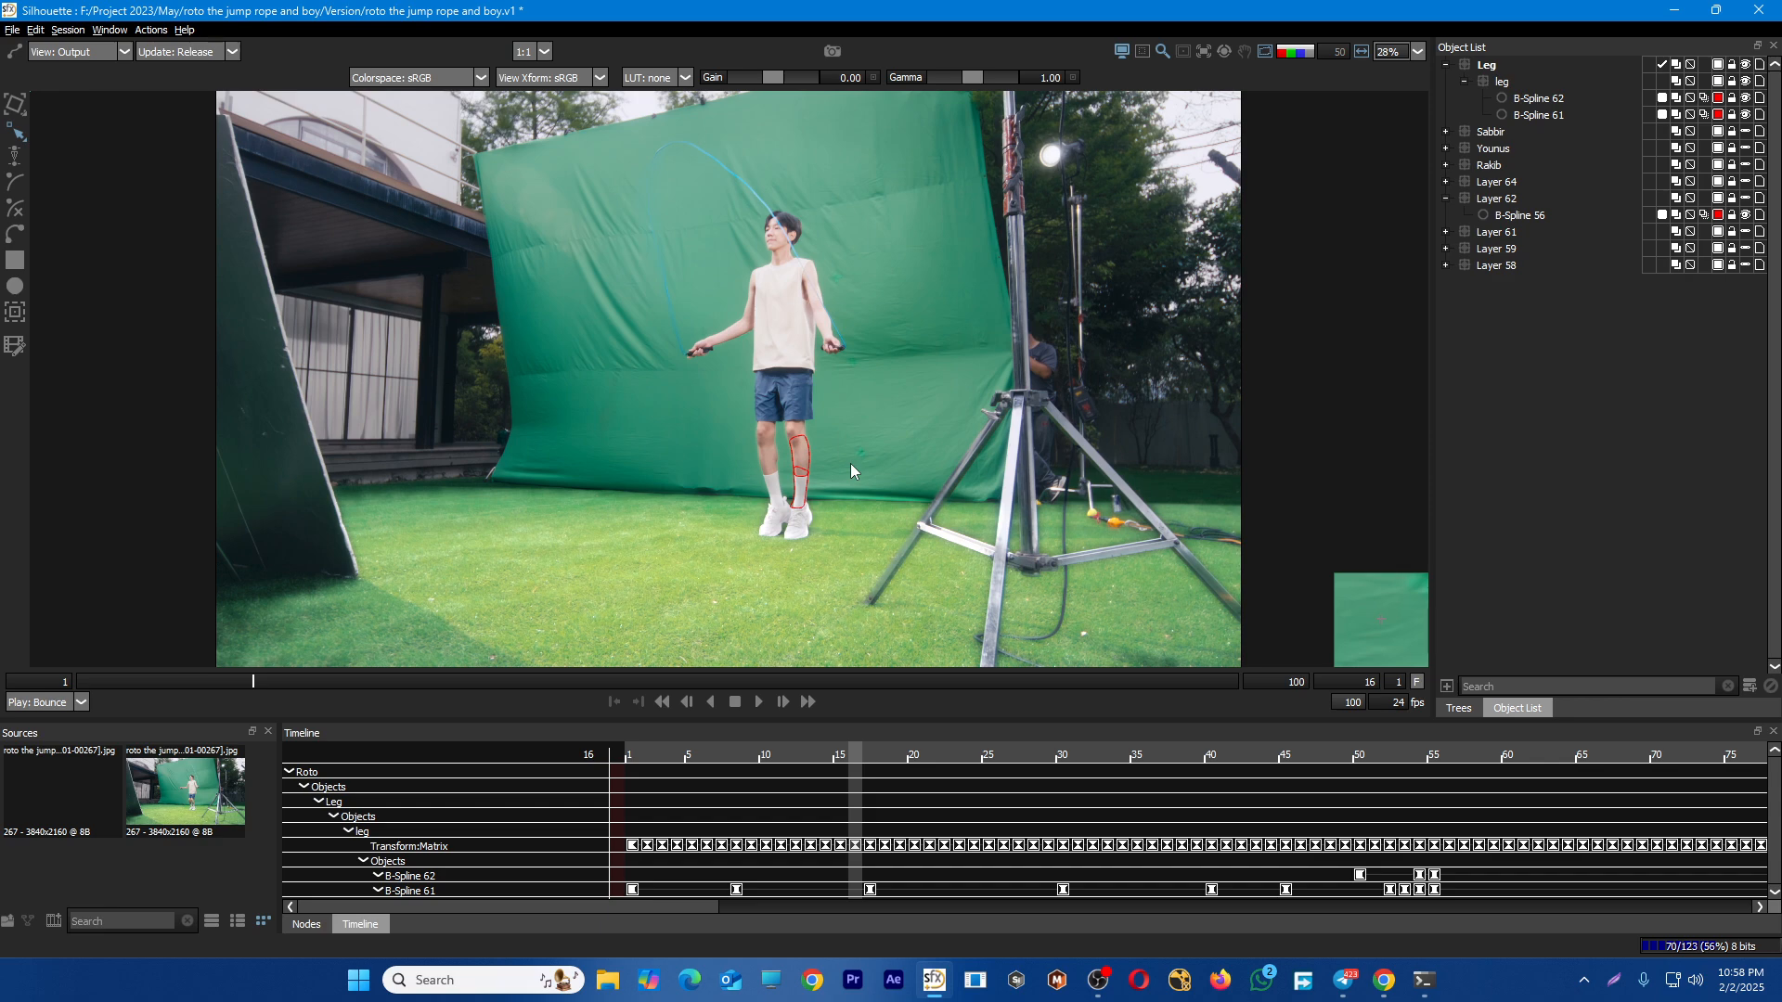
Switch to the Google Meet call, dismiss its time-limit notice, and return to Silhouette
{"action": "mouse_move", "coordinate": [1384, 981]}
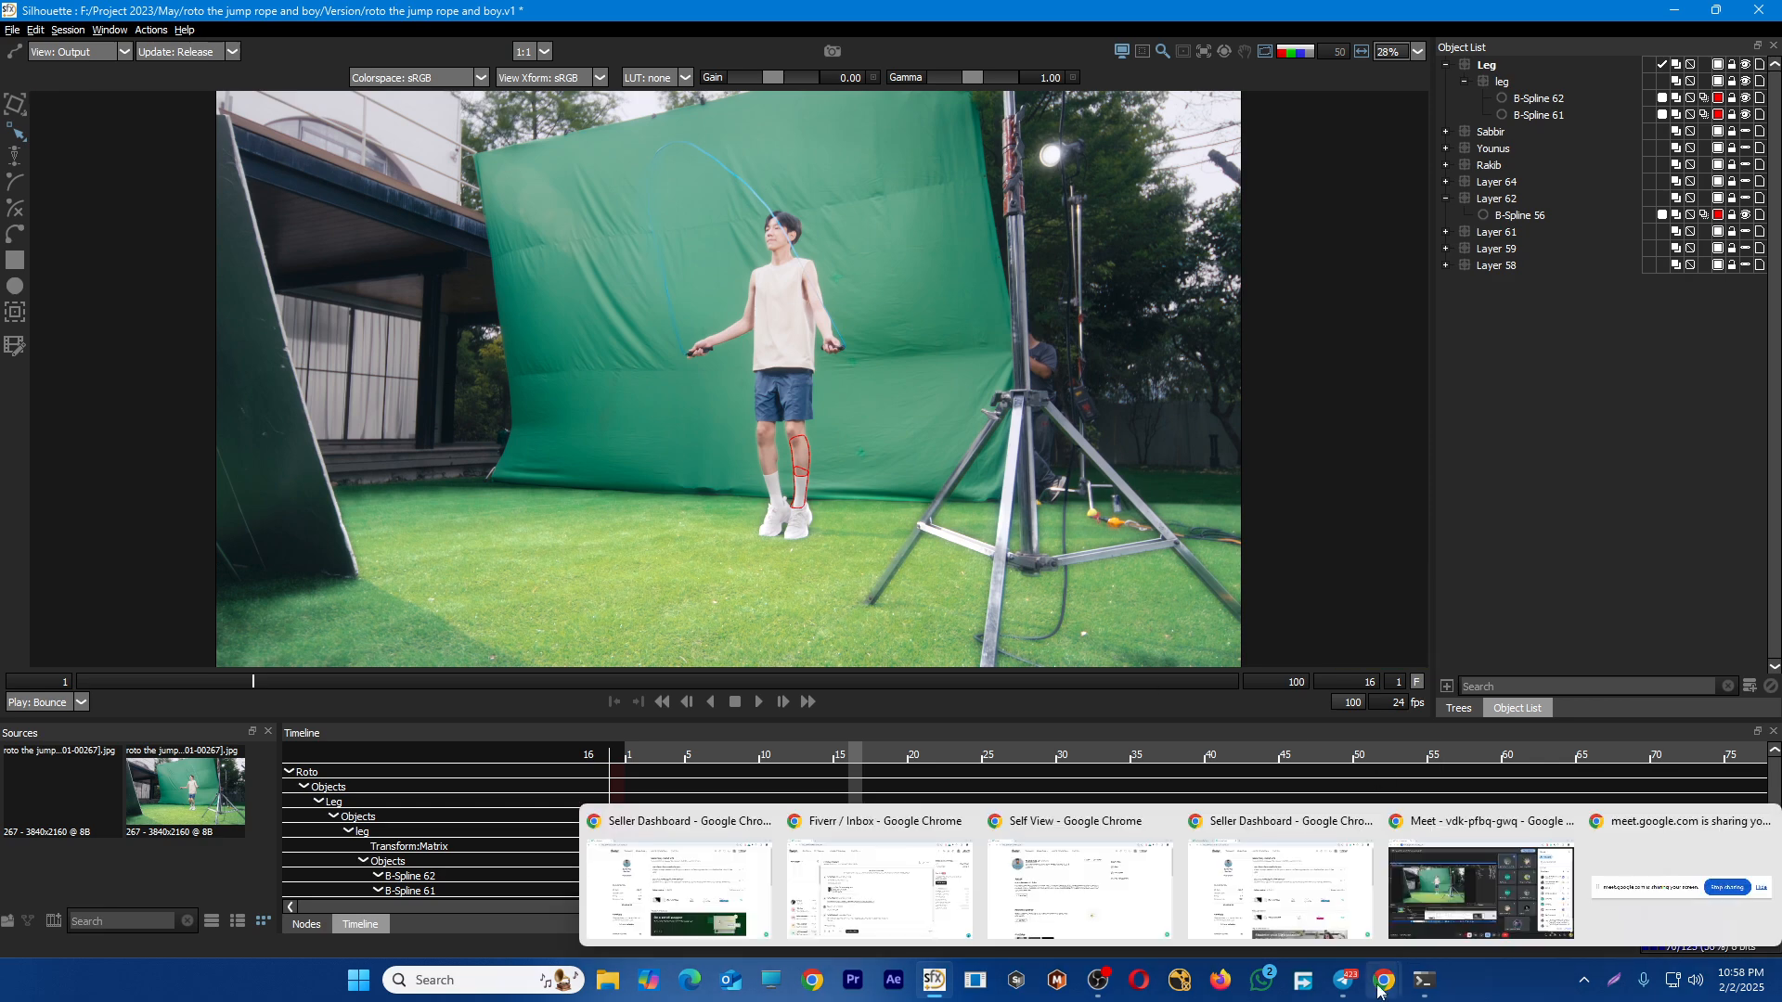
{"action": "left_click", "coordinate": [1527, 881]}
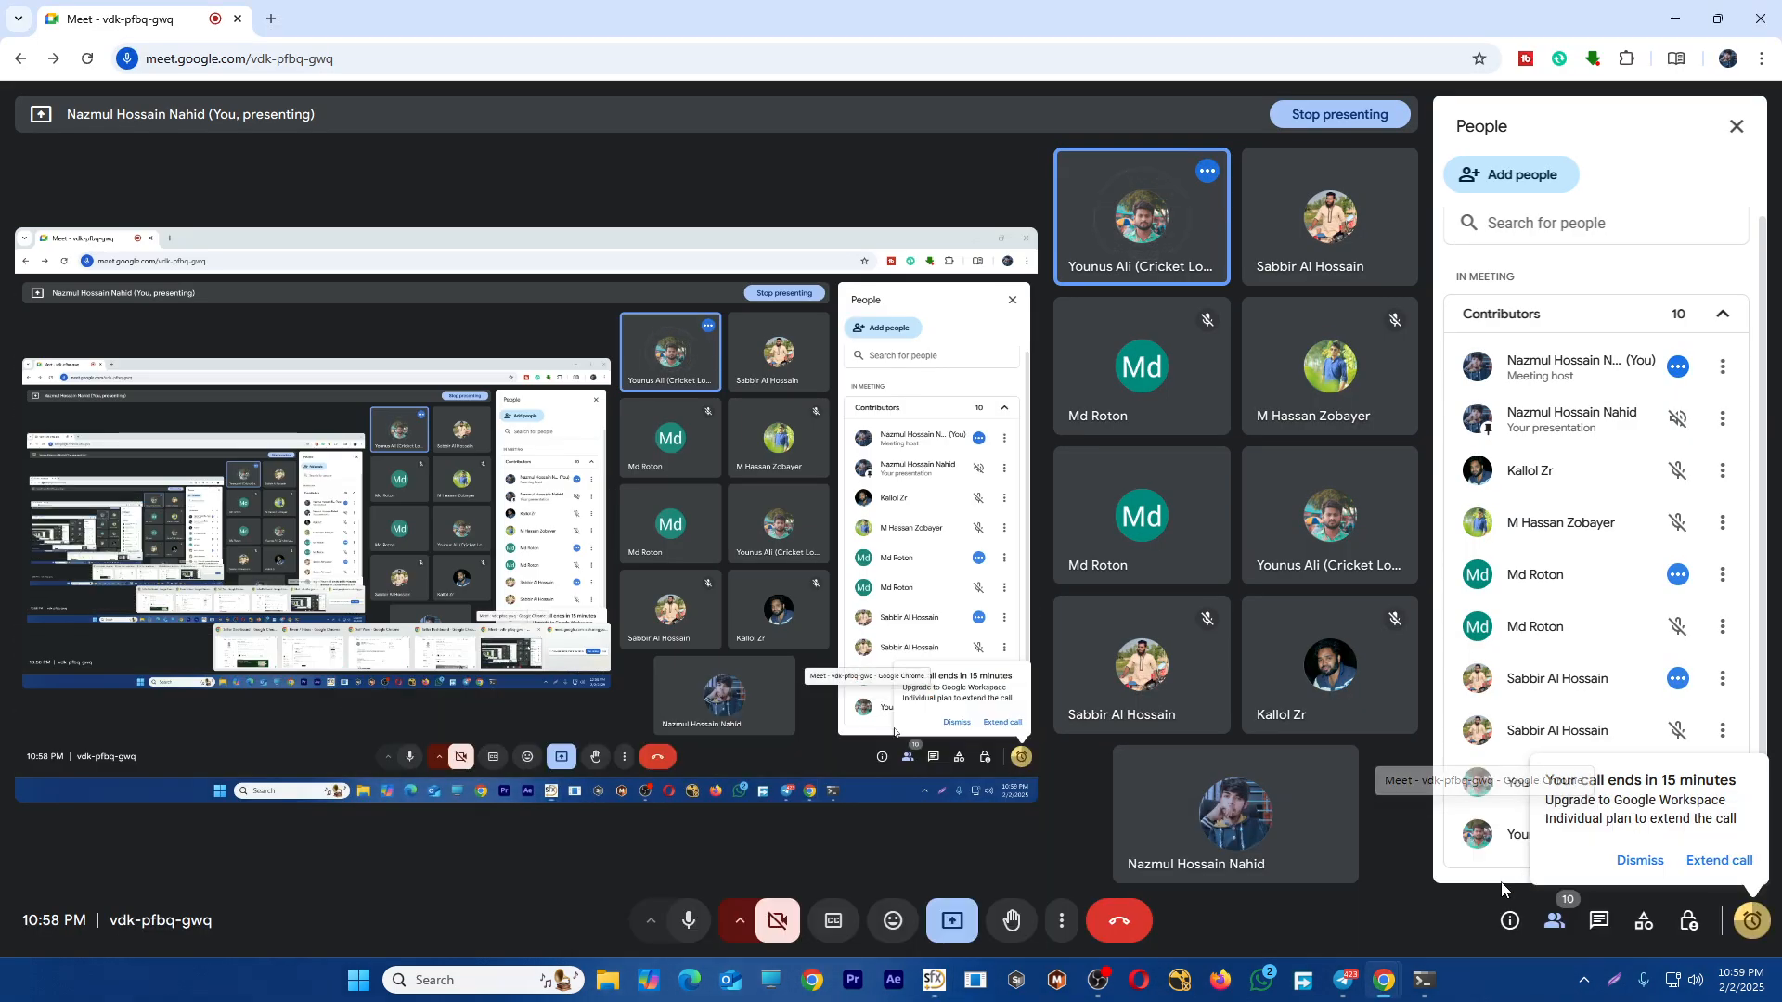
{"action": "left_click", "coordinate": [1641, 861]}
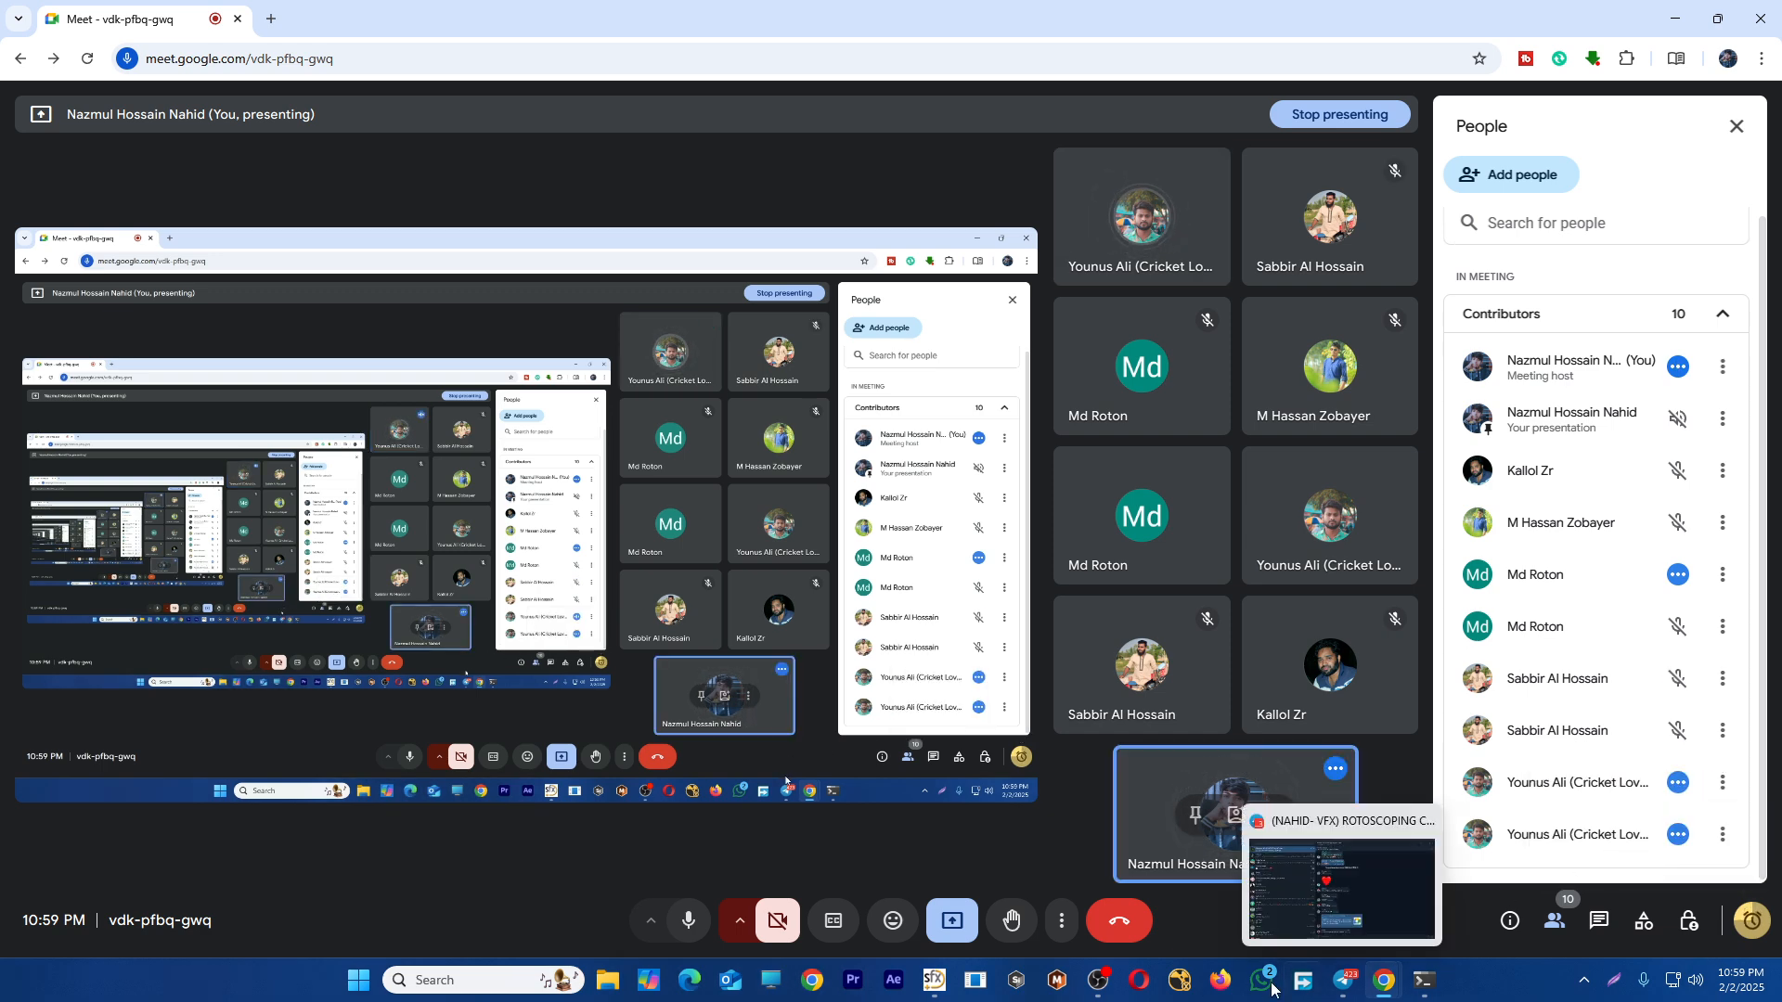
{"action": "mouse_move", "coordinate": [1117, 989]}
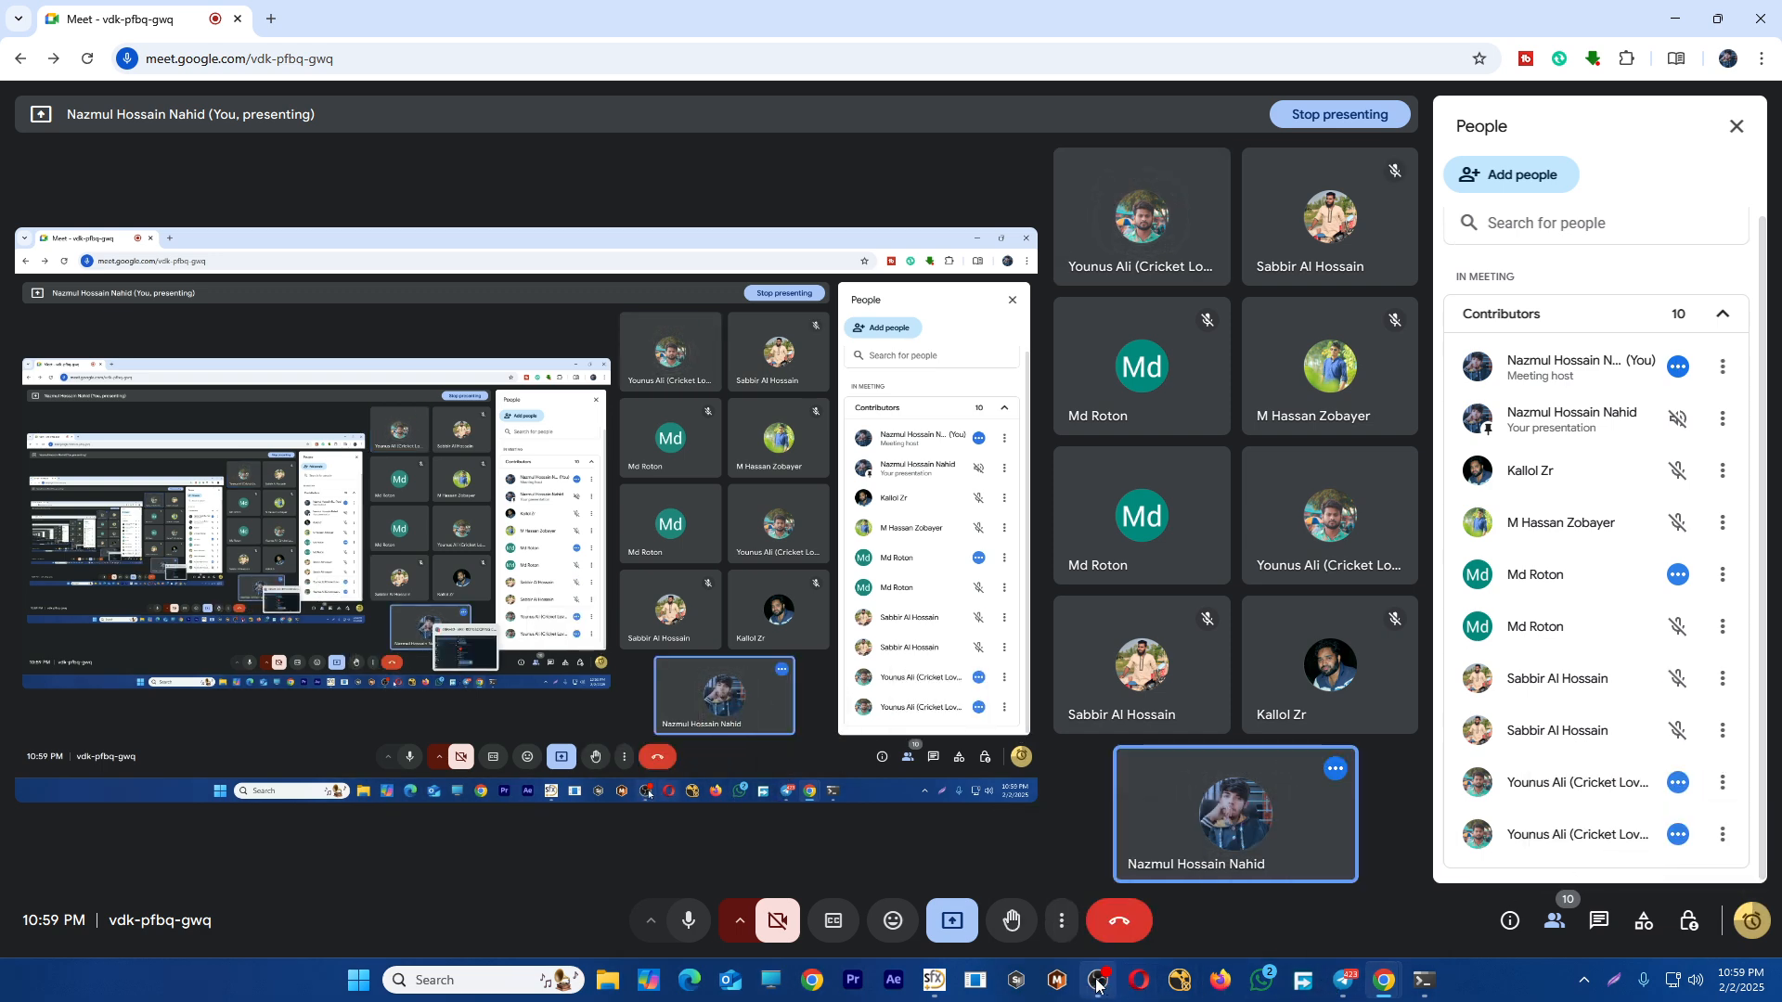
{"action": "left_click", "coordinate": [937, 982]}
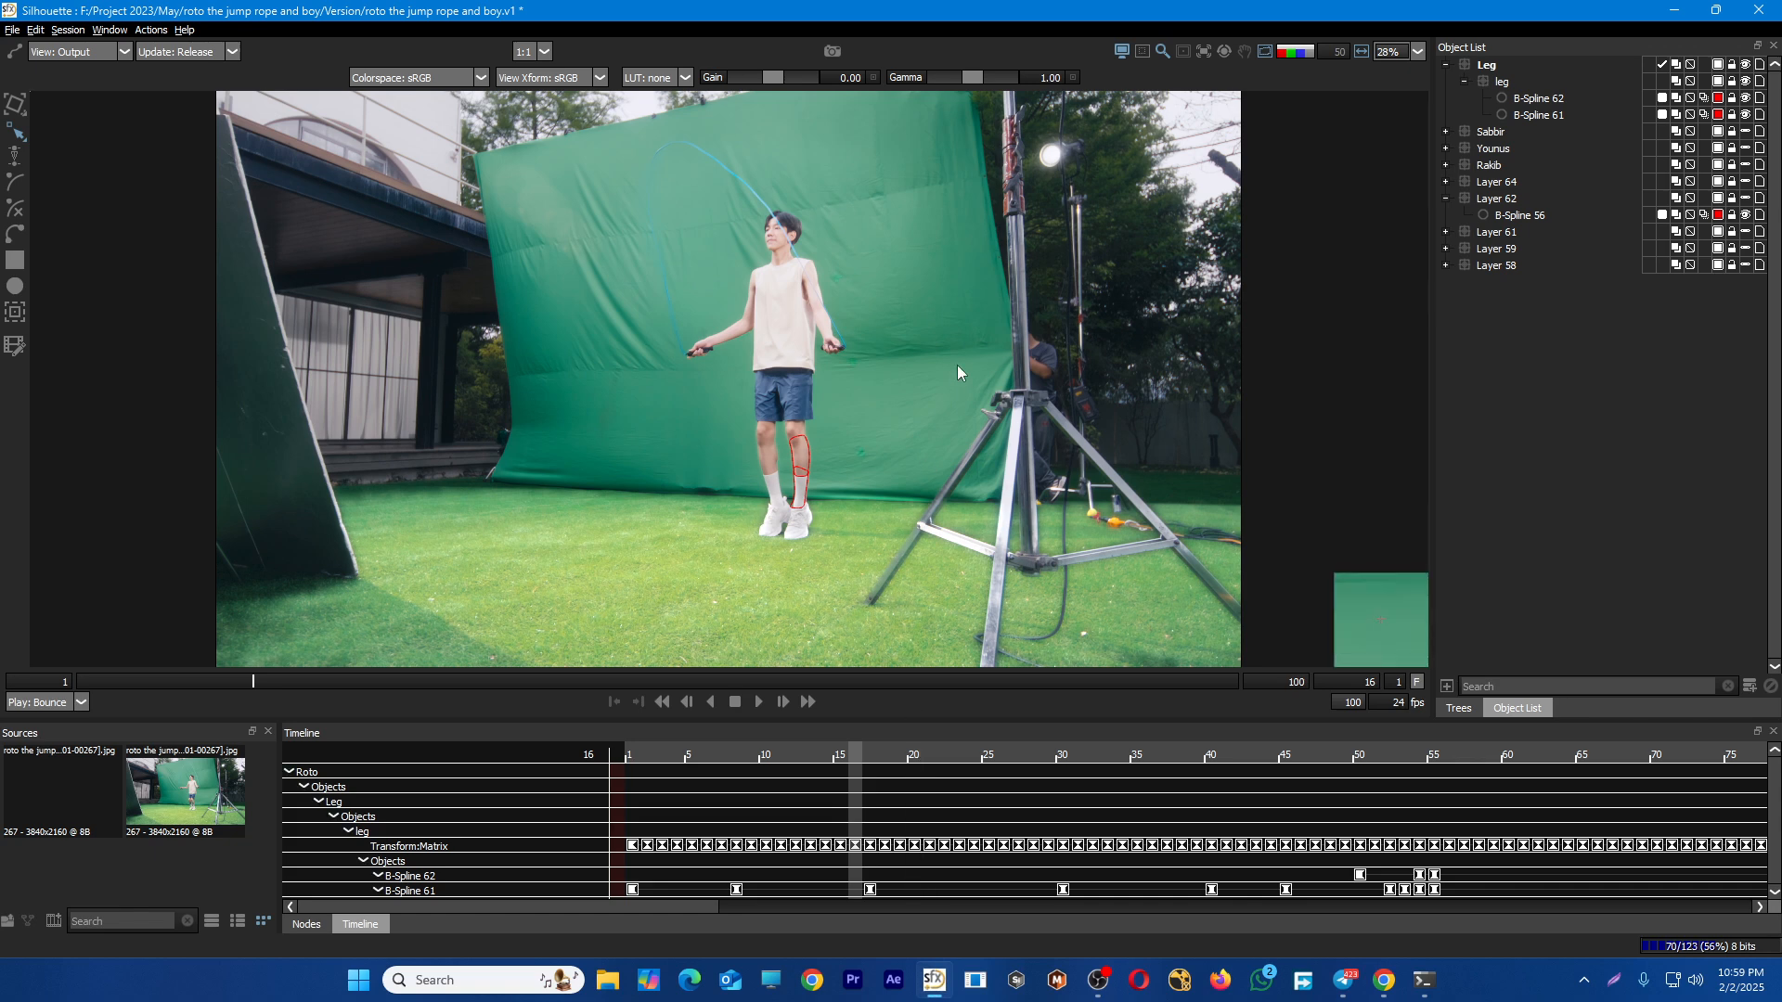
Play the shot to check the sock and lower-leg splines, and switch to OBS
{"action": "key", "text": "space"}
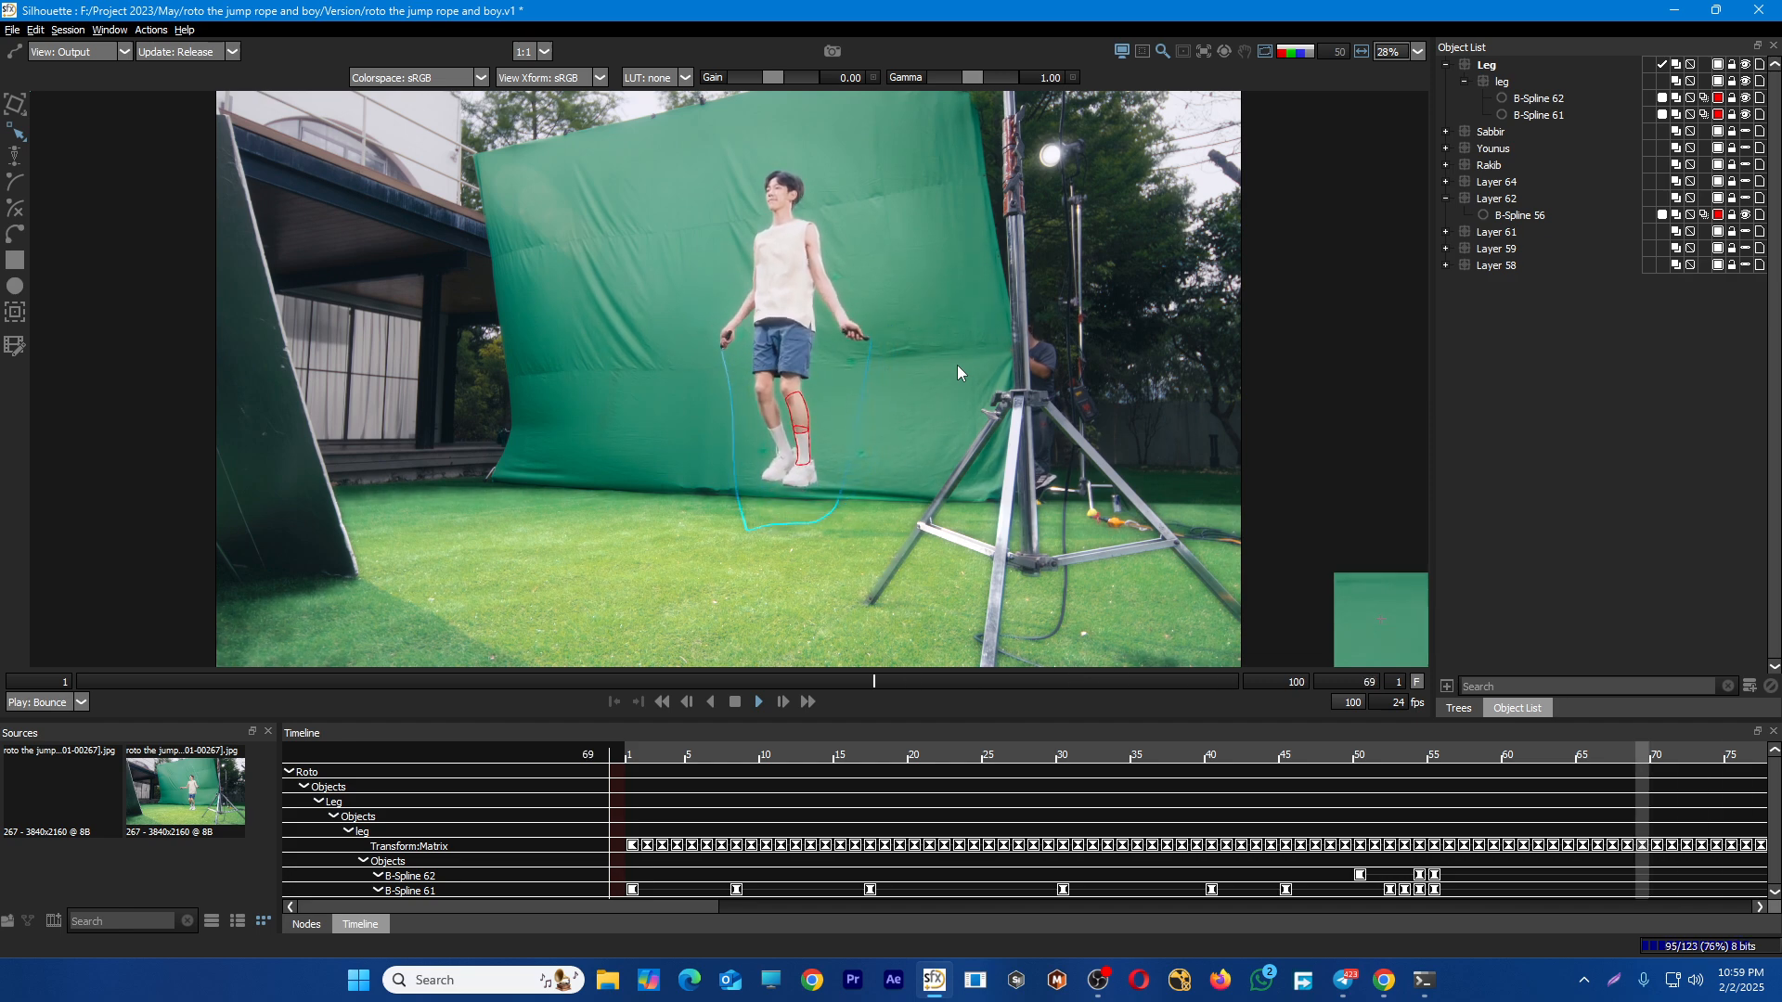
{"action": "left_click", "coordinate": [1103, 984]}
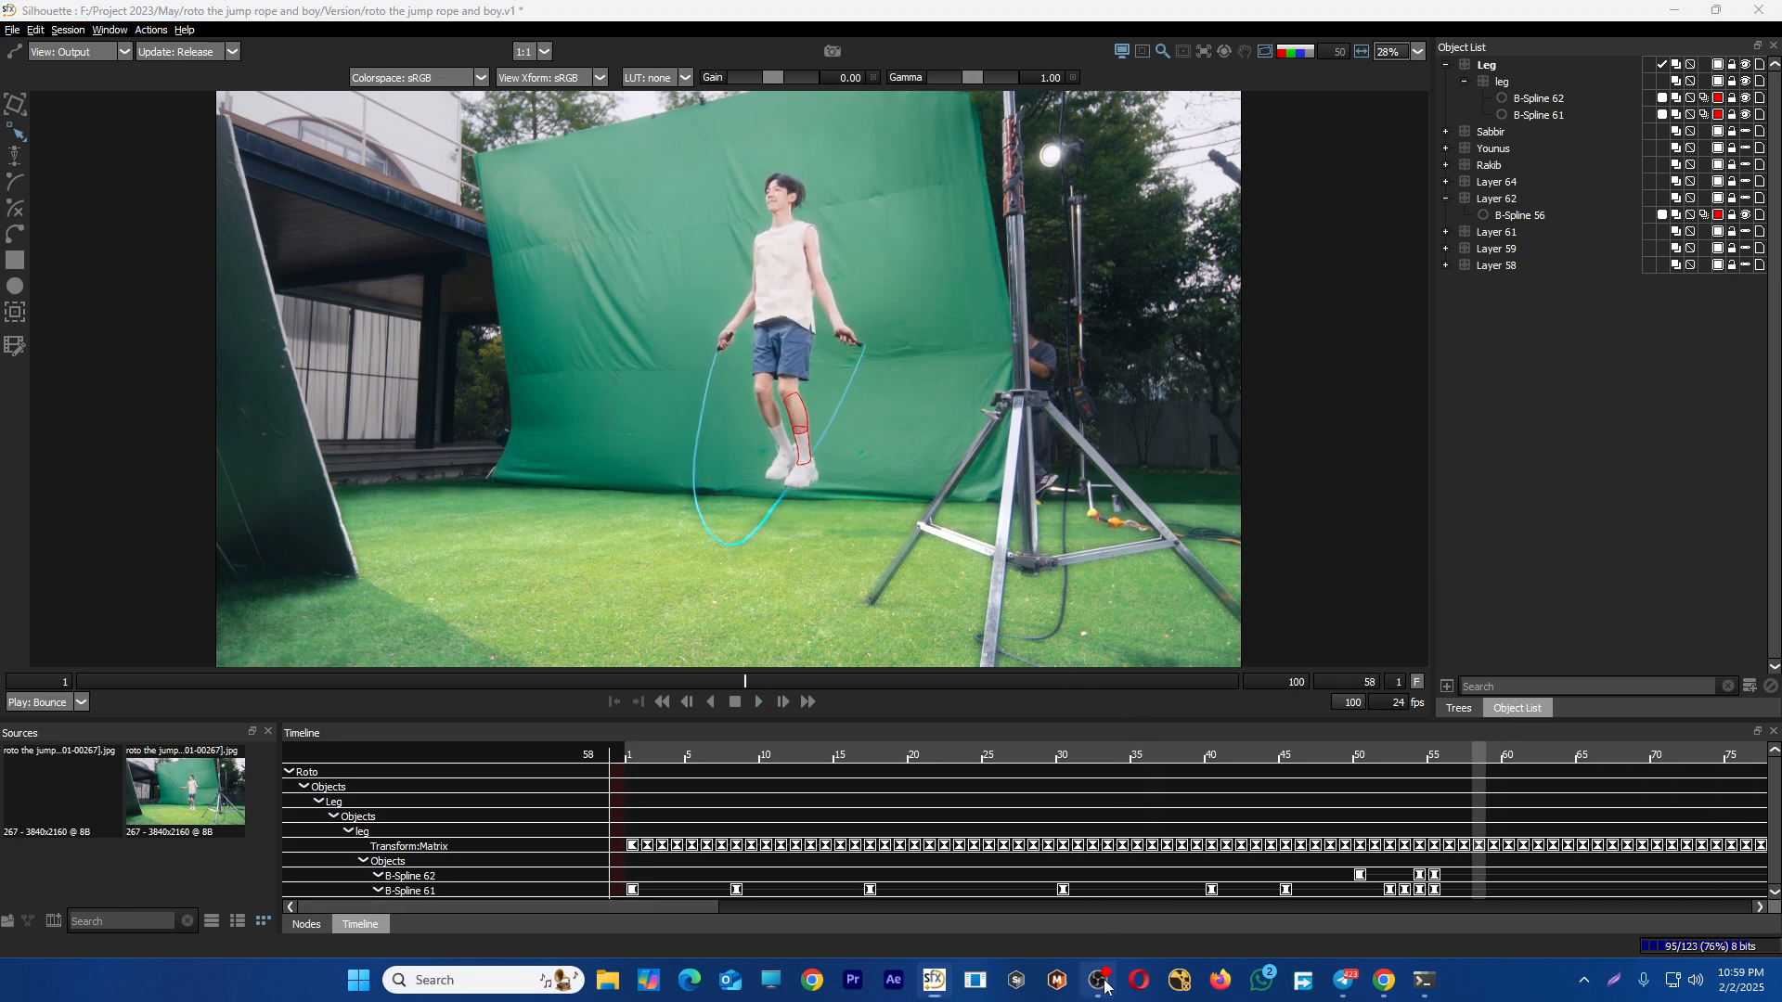